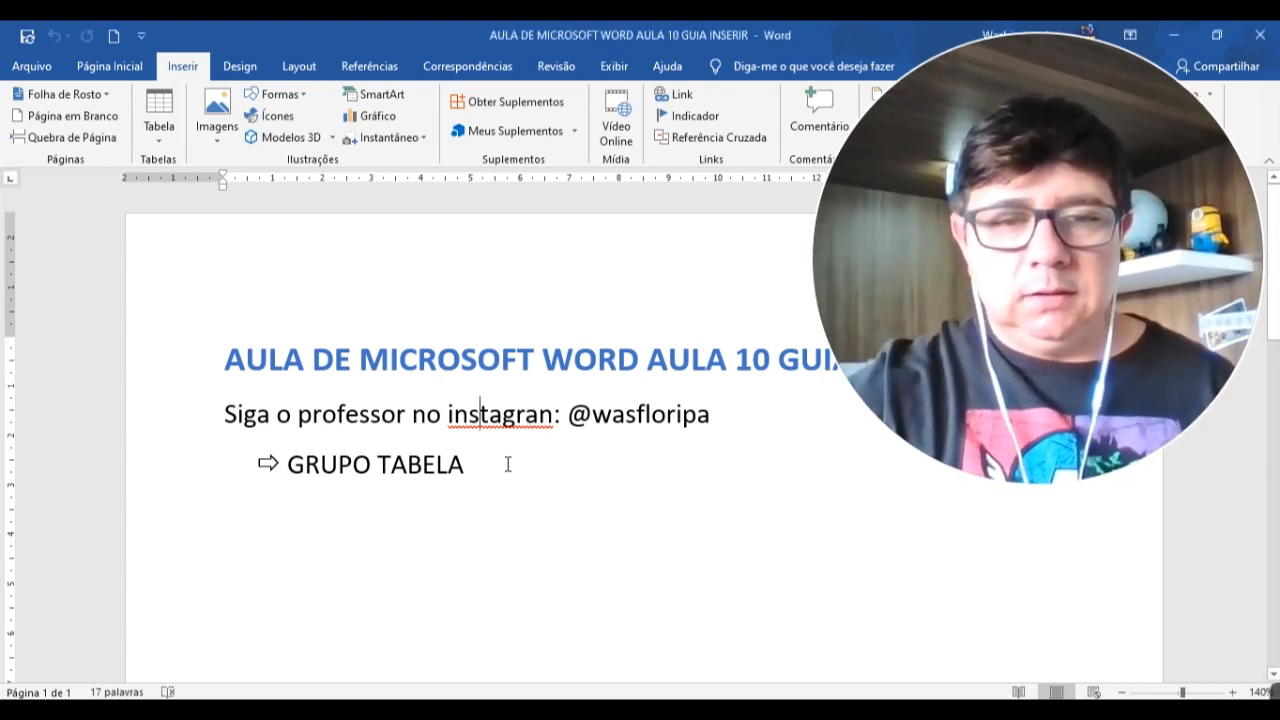
left_click(705, 366)
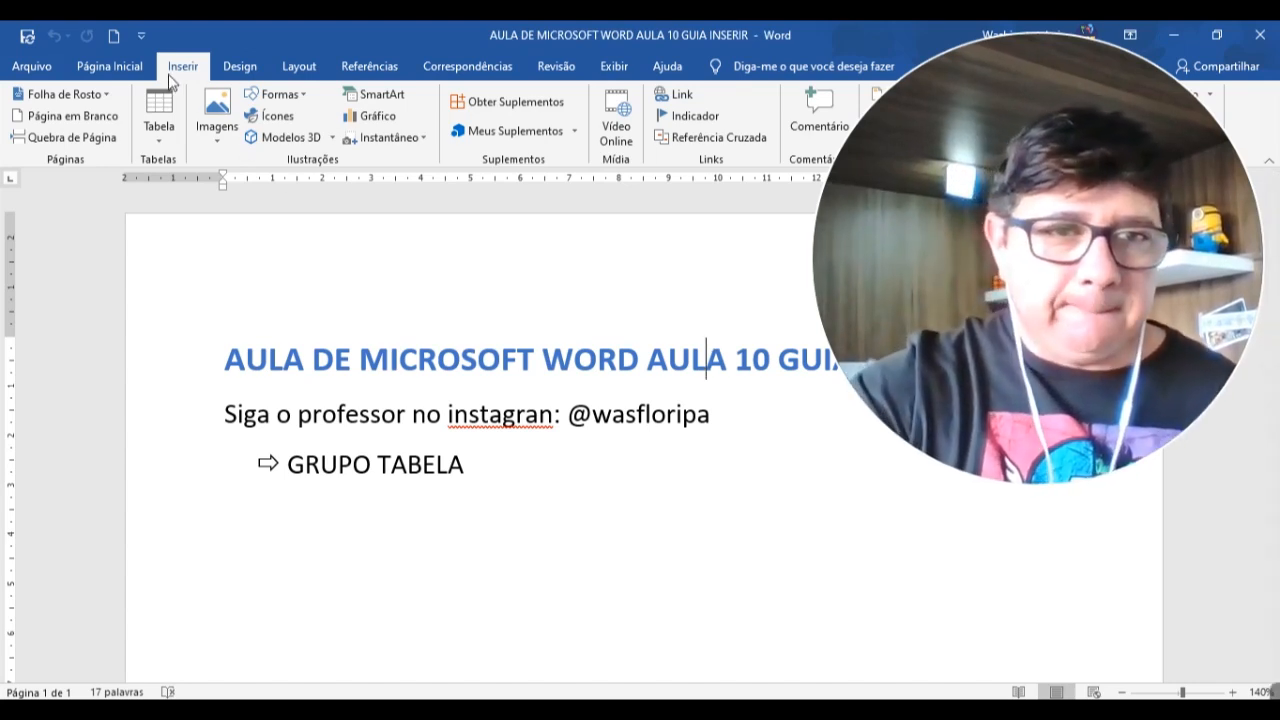
left_click(480, 466)
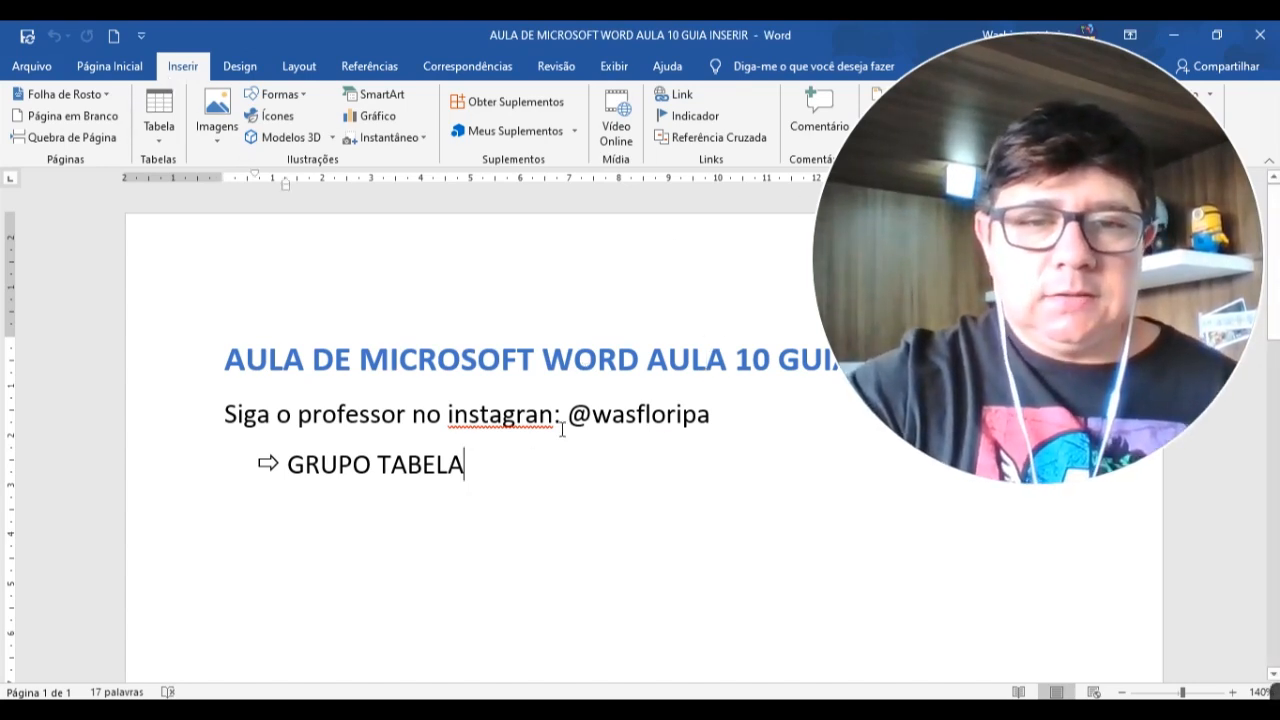
left_click_drag(734, 414, 206, 420)
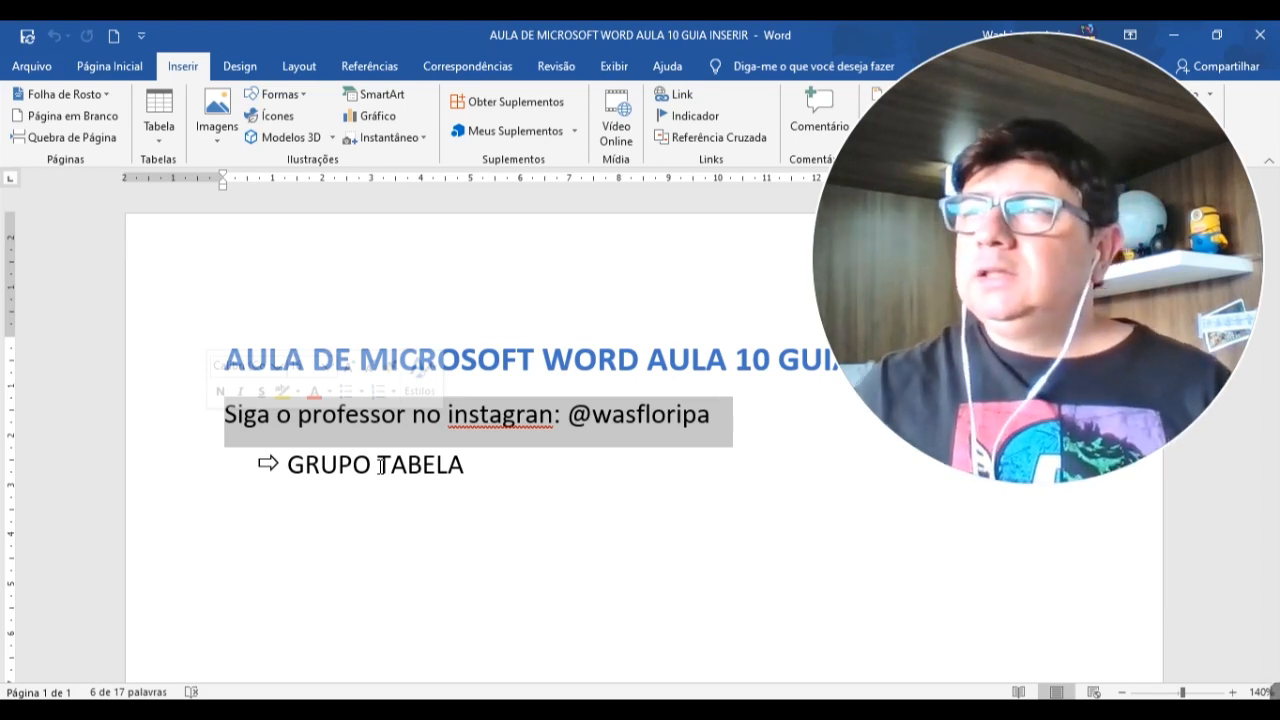
left_click(515, 414)
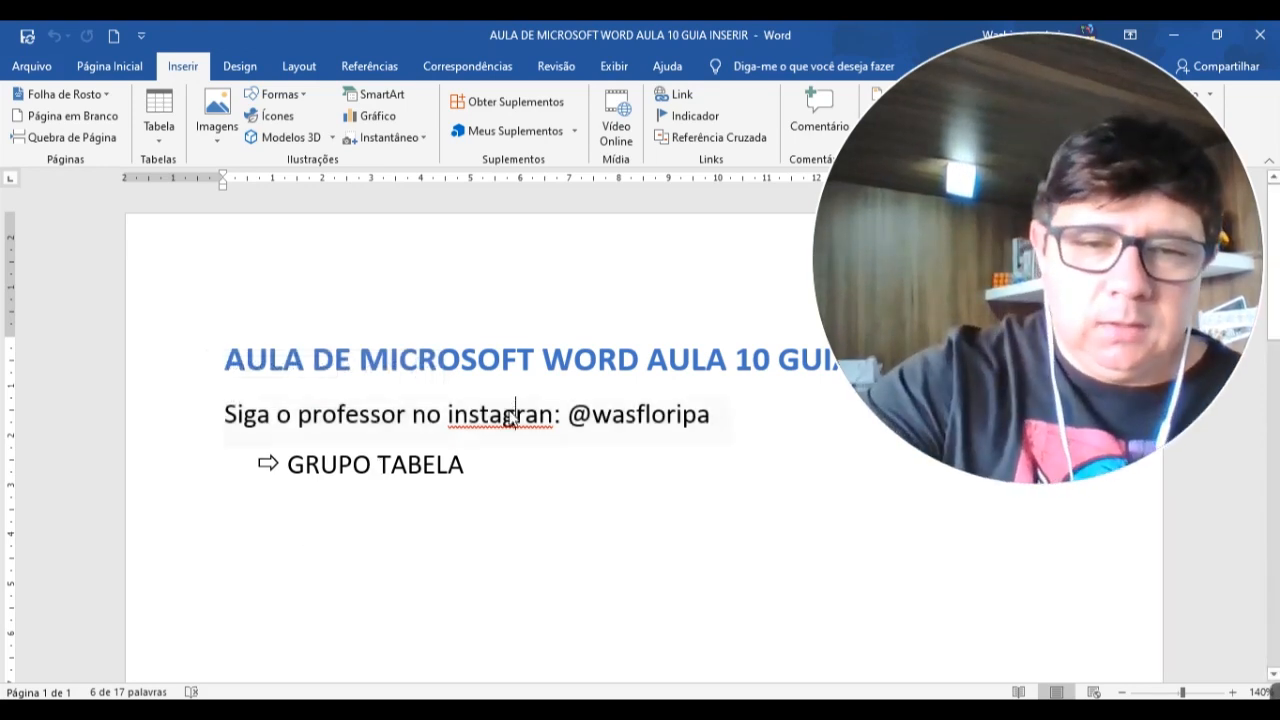
left_click_drag(728, 411, 193, 419)
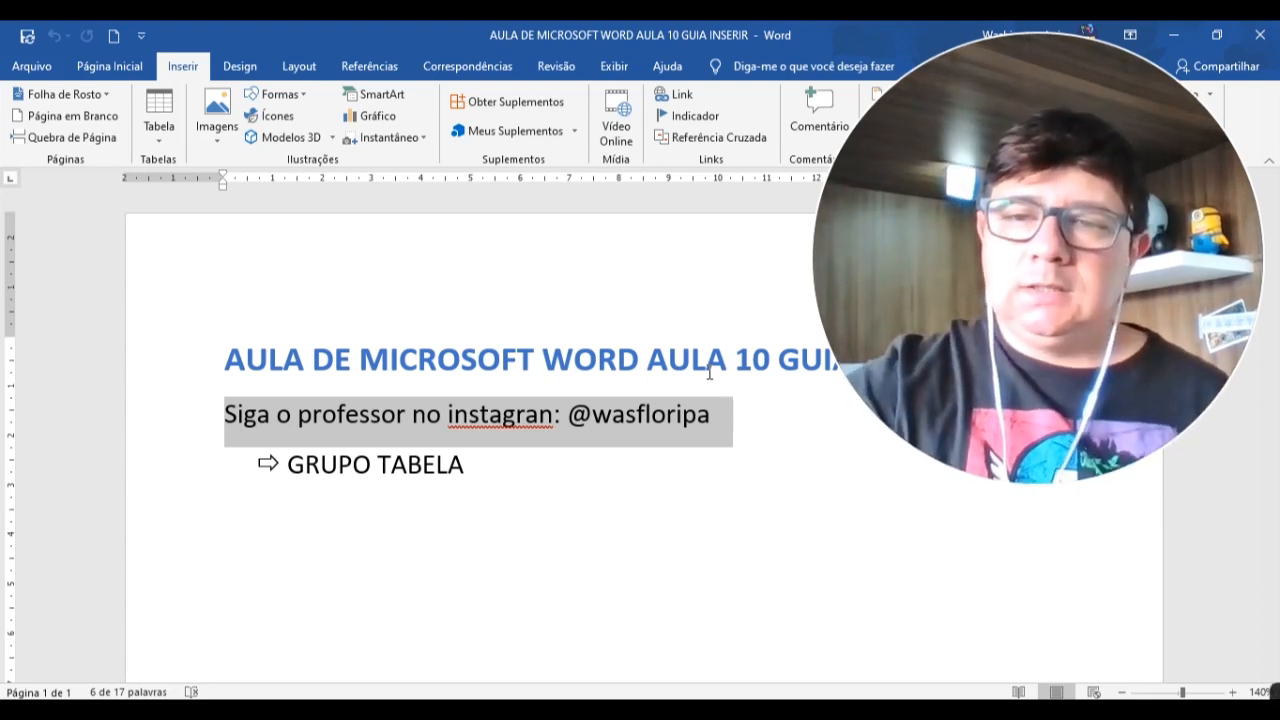
left_click(778, 437)
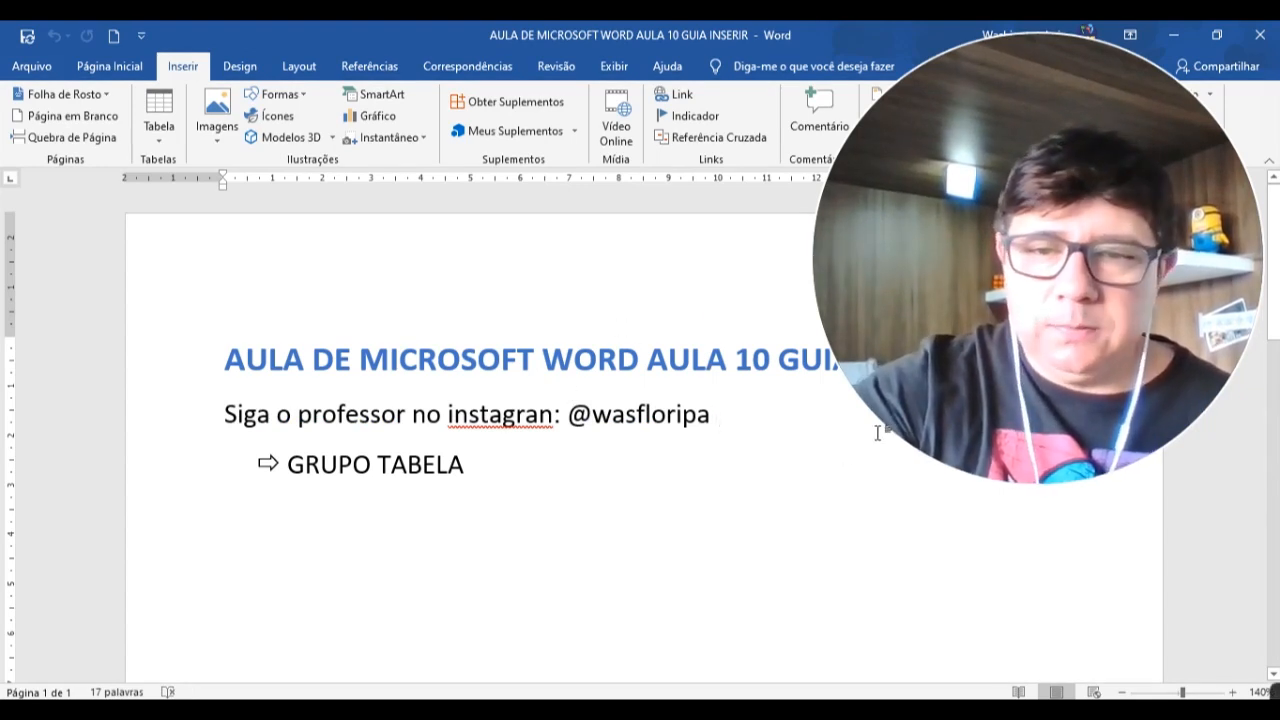
left_click_drag(1097, 531, 1087, 475)
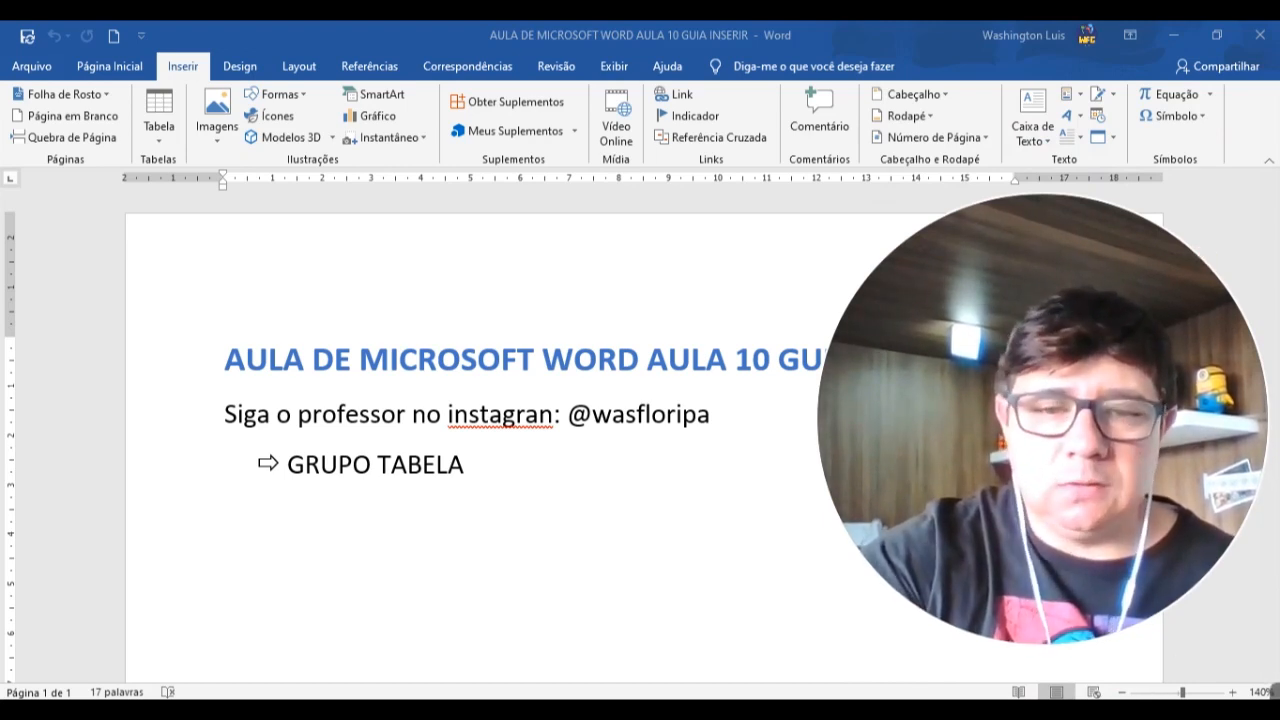
left_click_drag(1038, 488, 255, 484)
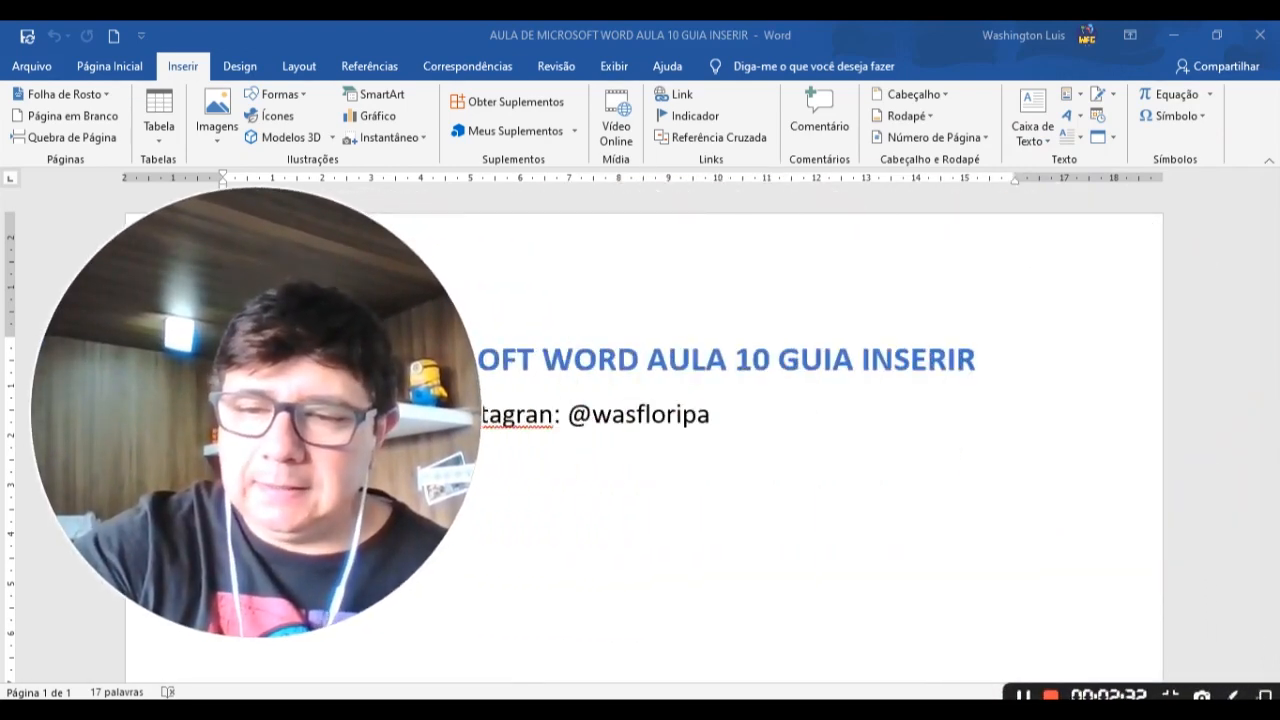
left_click(1233, 696)
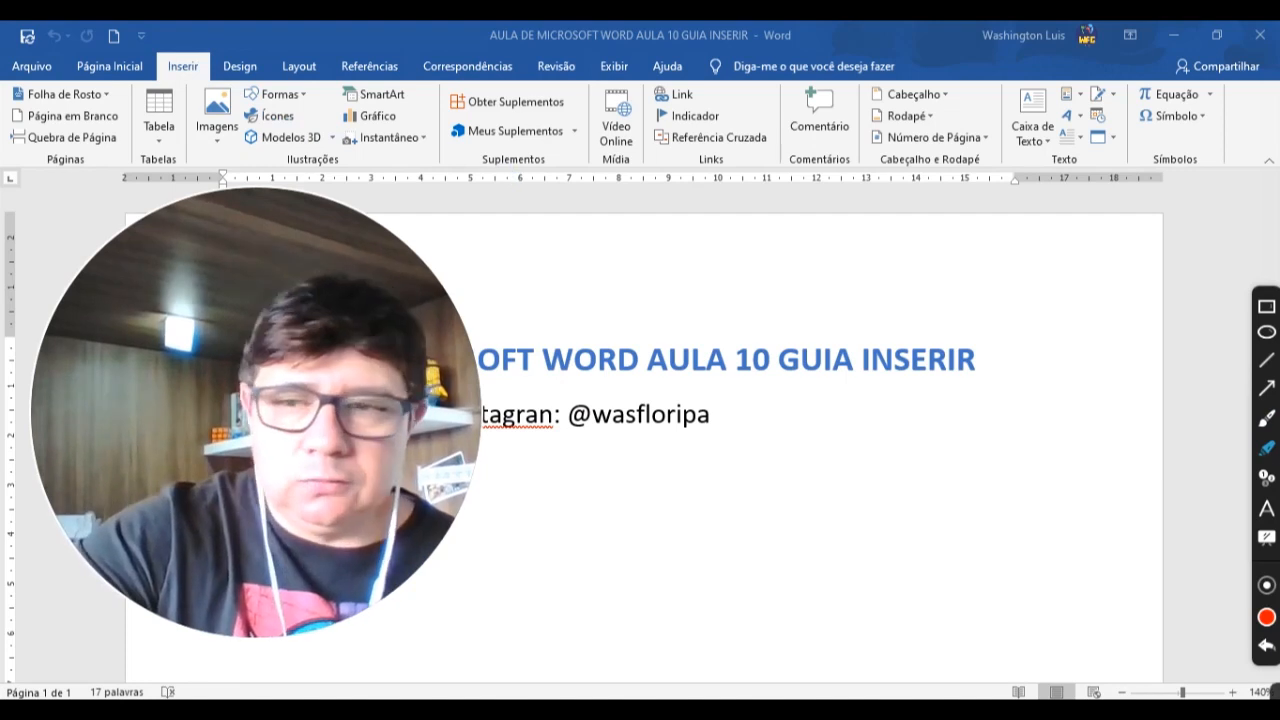
left_click(1267, 585)
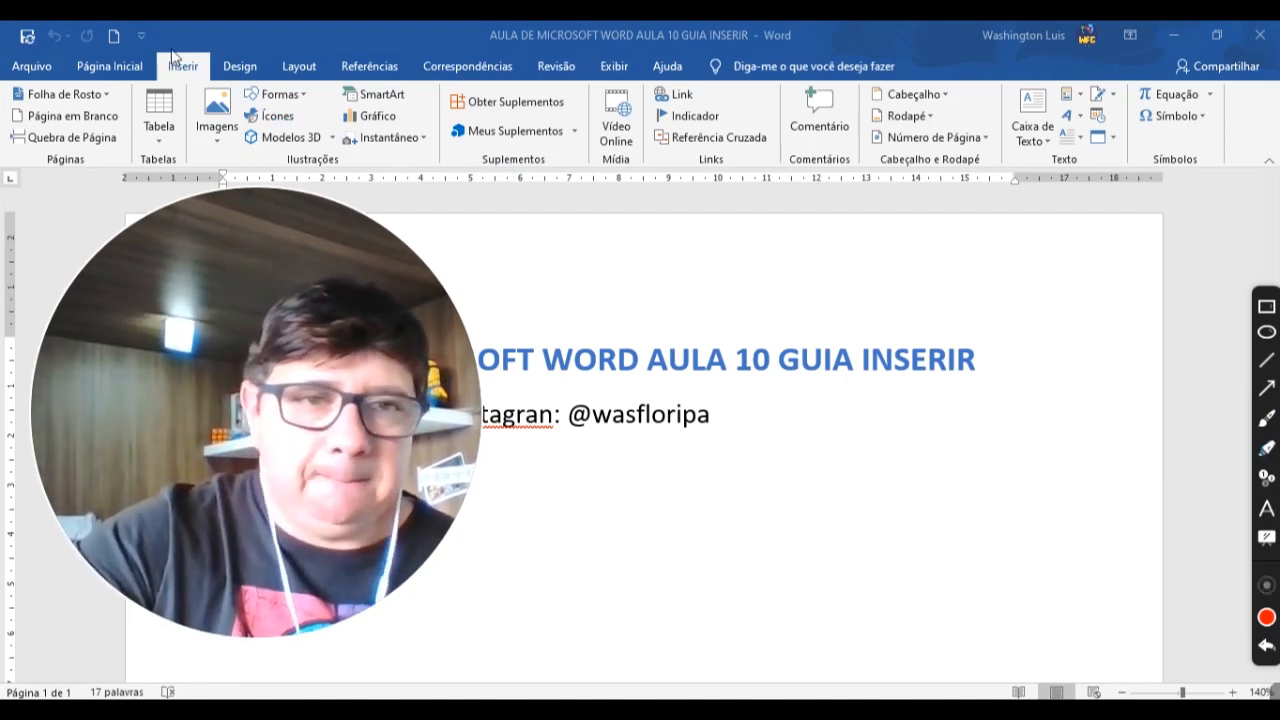
left_click(1267, 422)
mouse_move(165, 50)
left_mouse_down()
mouse_move(182, 88)
mouse_move(195, 44)
mouse_move(168, 44)
left_mouse_up()
mouse_move(156, 147)
left_mouse_down()
mouse_move(128, 153)
mouse_move(152, 180)
mouse_move(192, 152)
mouse_move(157, 146)
left_mouse_up()
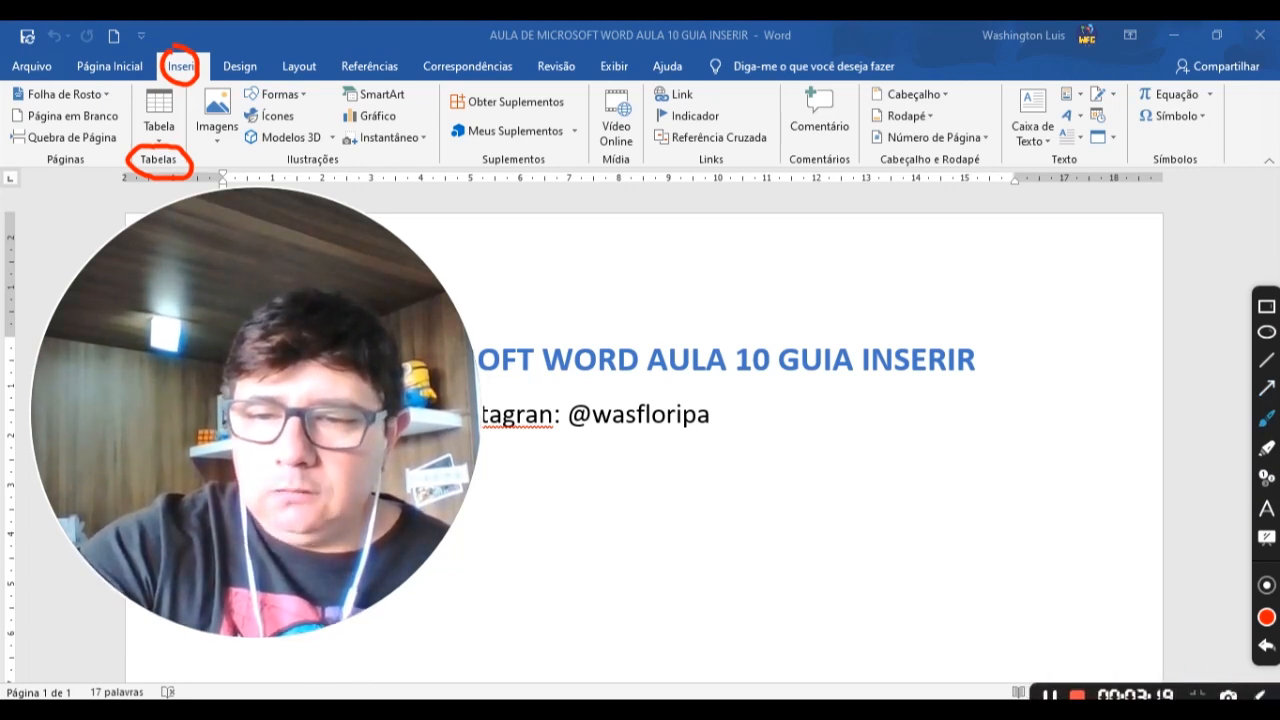
left_click(1265, 695)
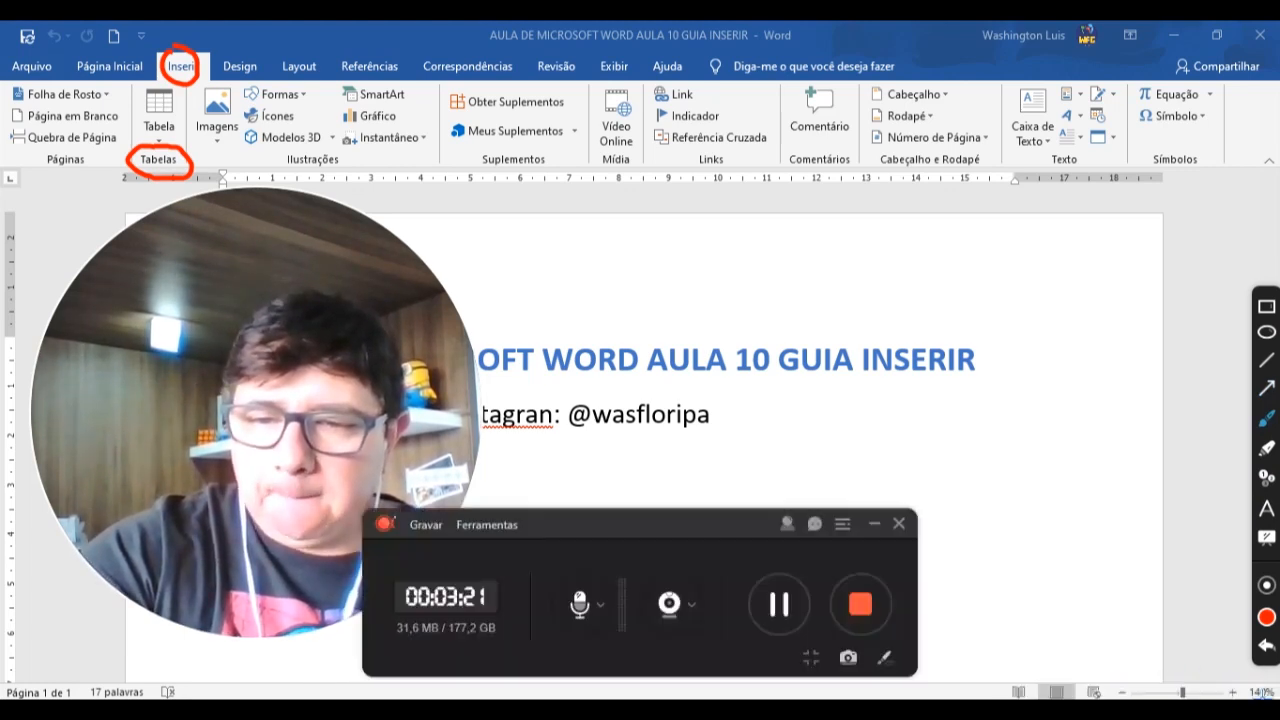
left_click(683, 606)
left_click_drag(588, 520, 888, 533)
left_click(1176, 539)
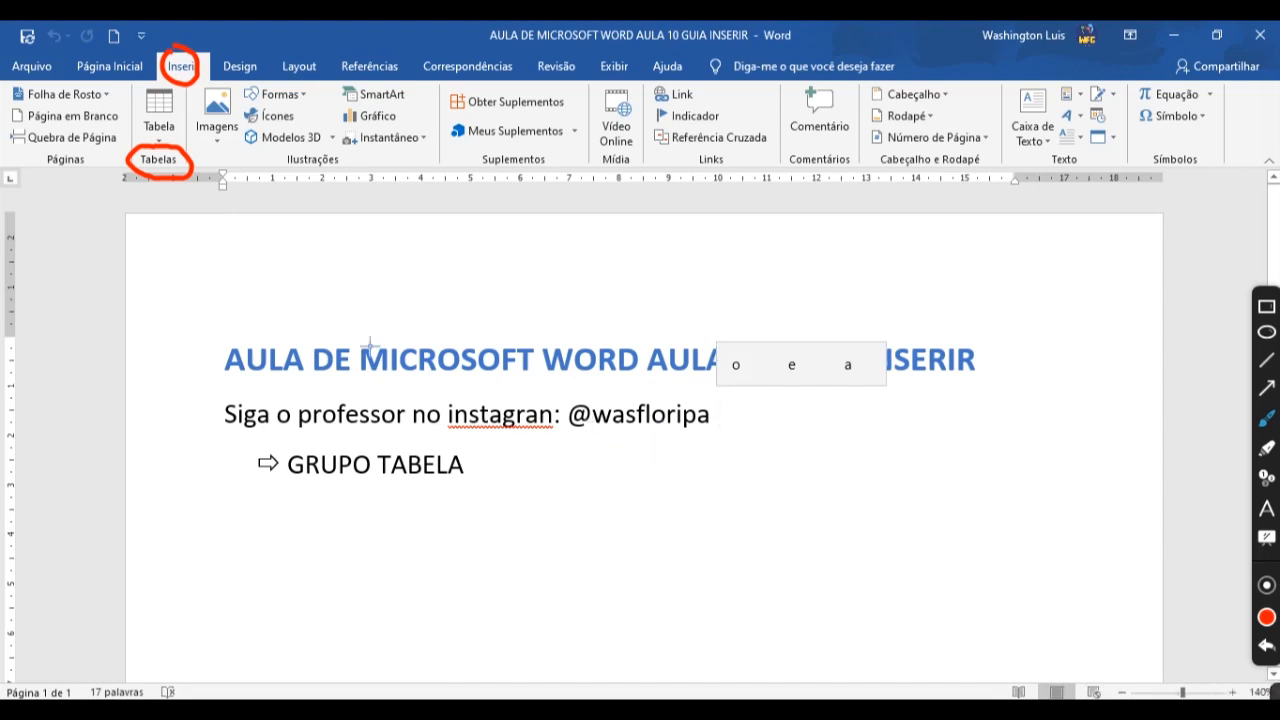
mouse_move(1272, 691)
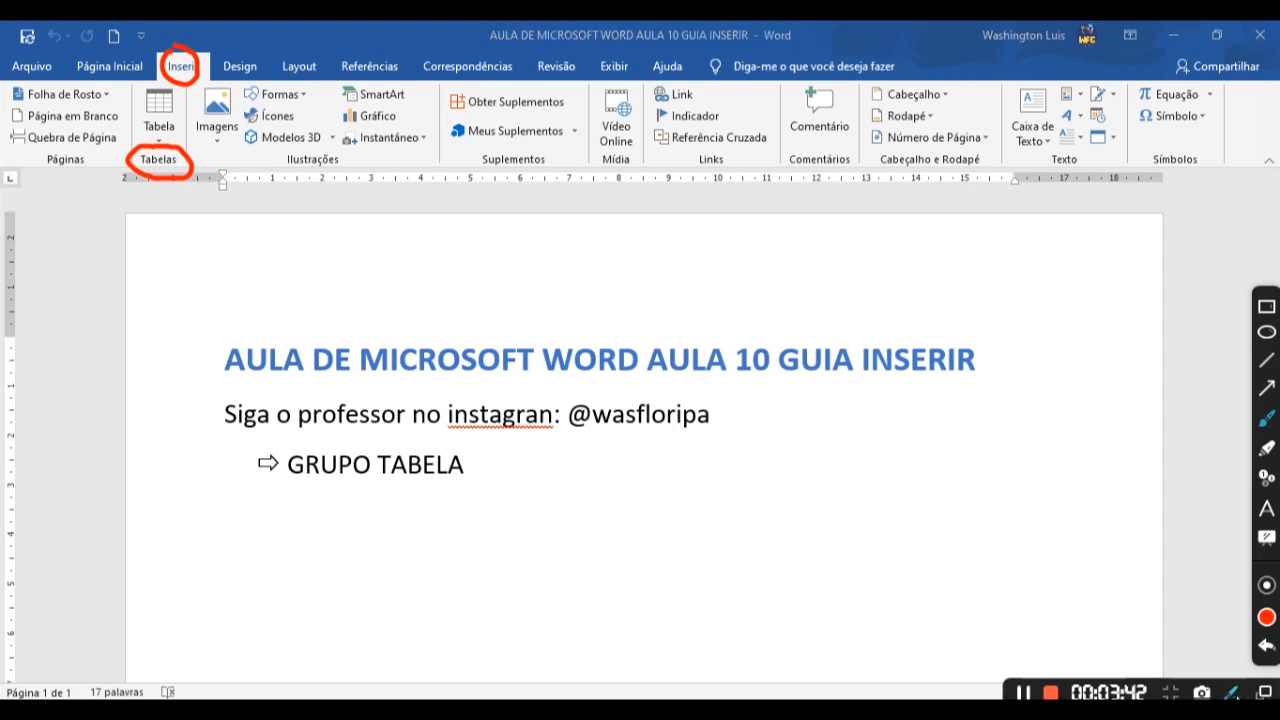
left_click(1233, 693)
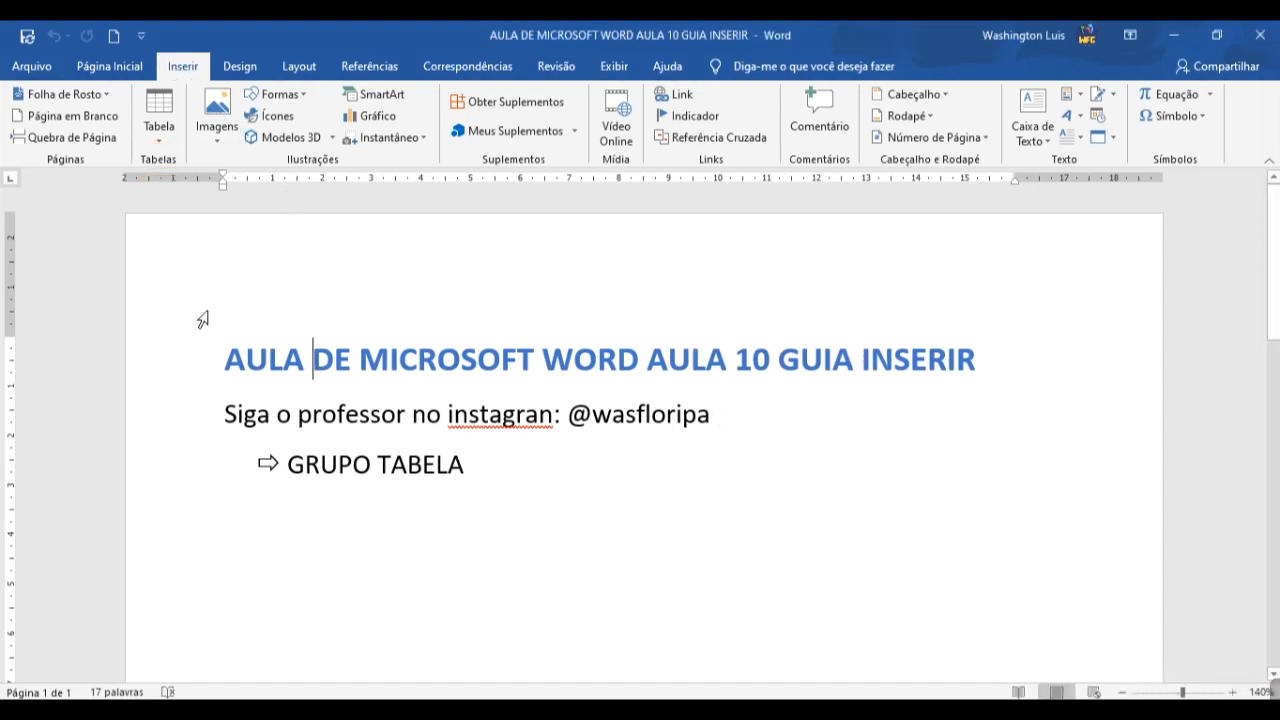
mouse_move(1272, 691)
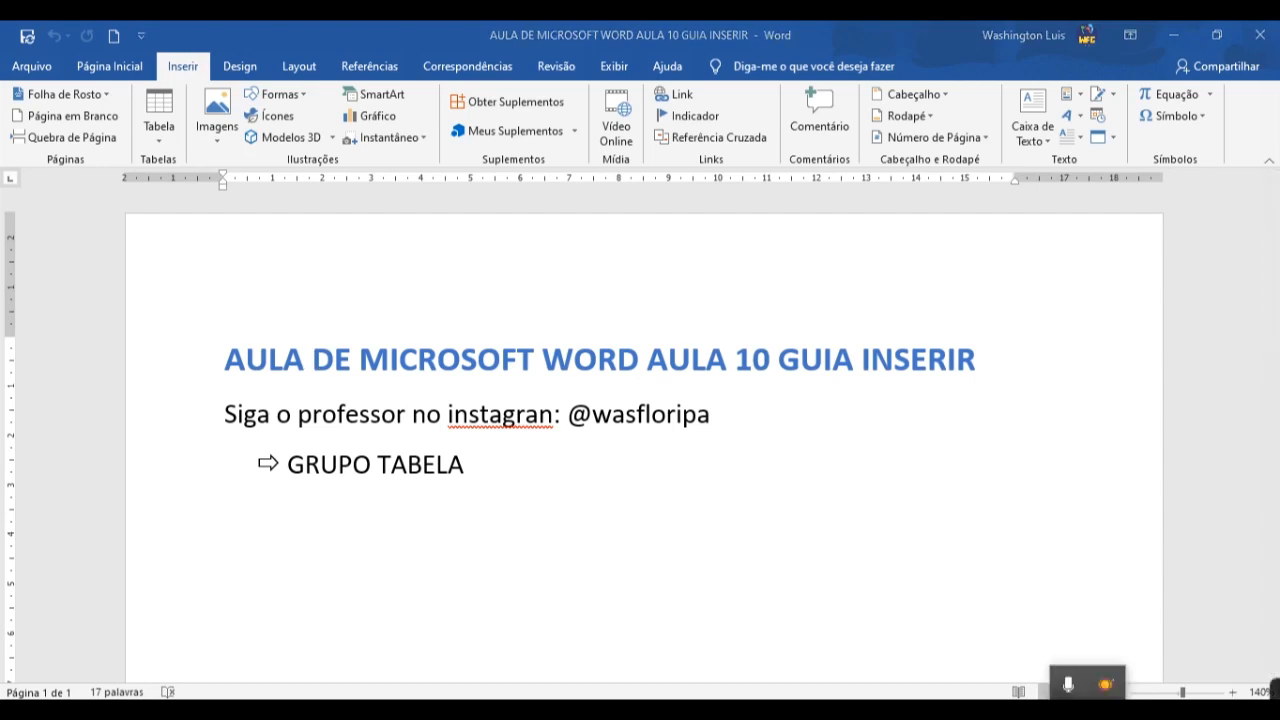
Preview table sizes in the insertion grid and look over the available table creation options
left_click(160, 145)
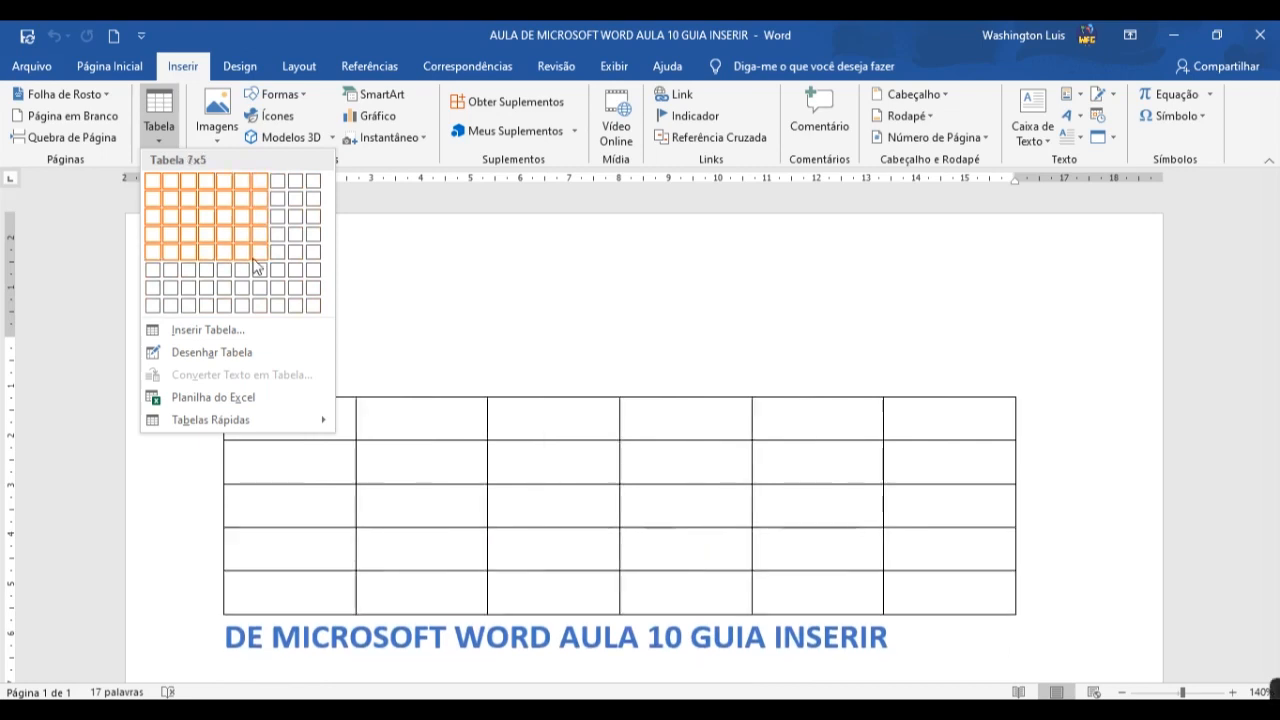
left_click(152, 130)
left_click(158, 140)
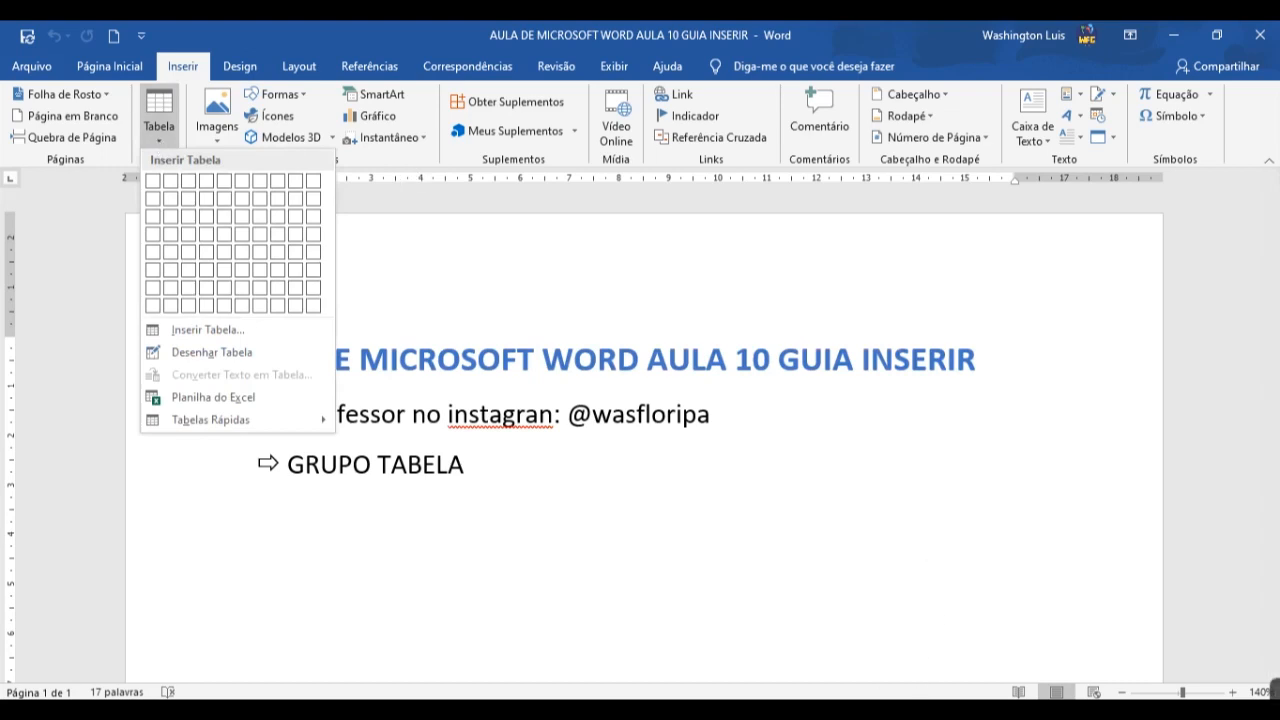
left_click(971, 620)
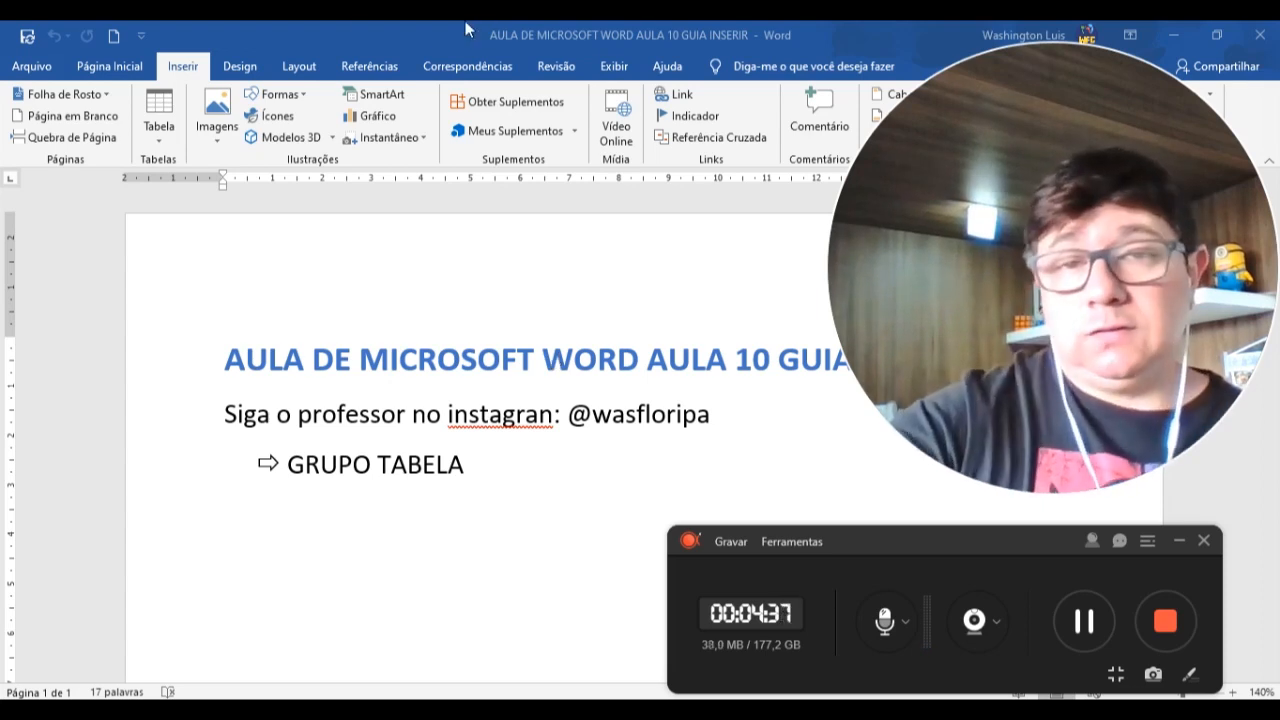
left_click(1179, 540)
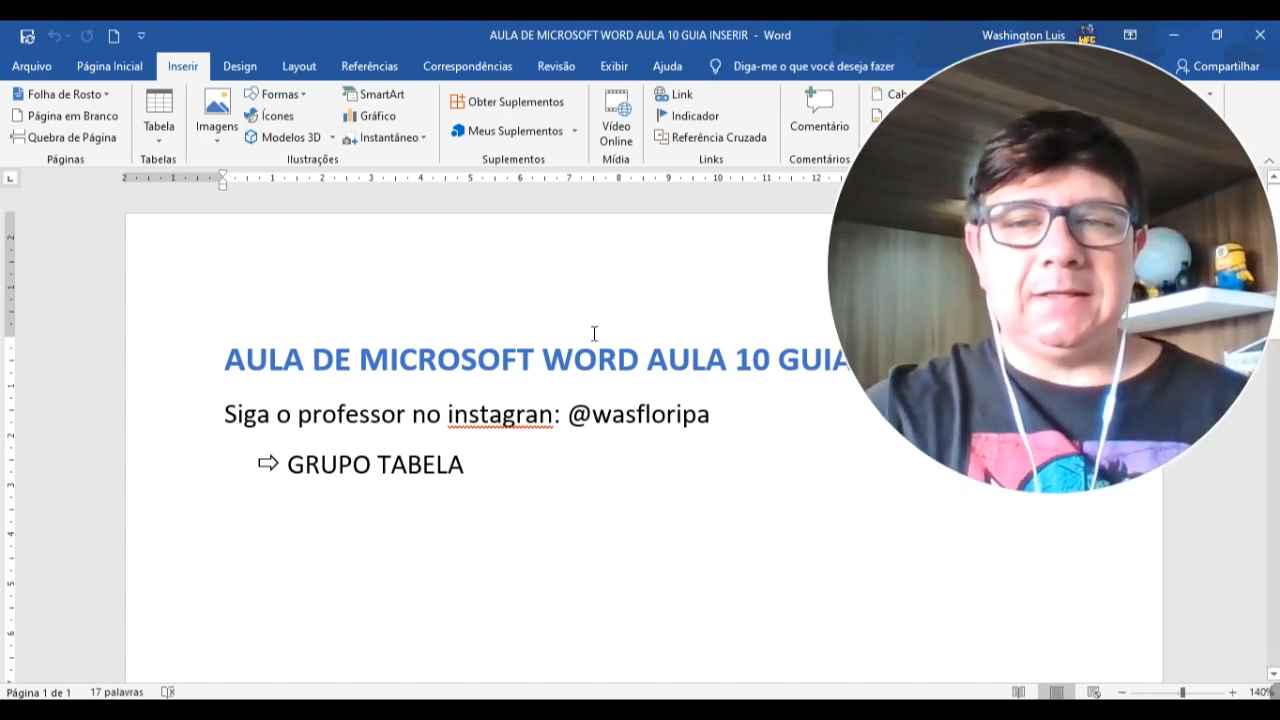
left_click(164, 142)
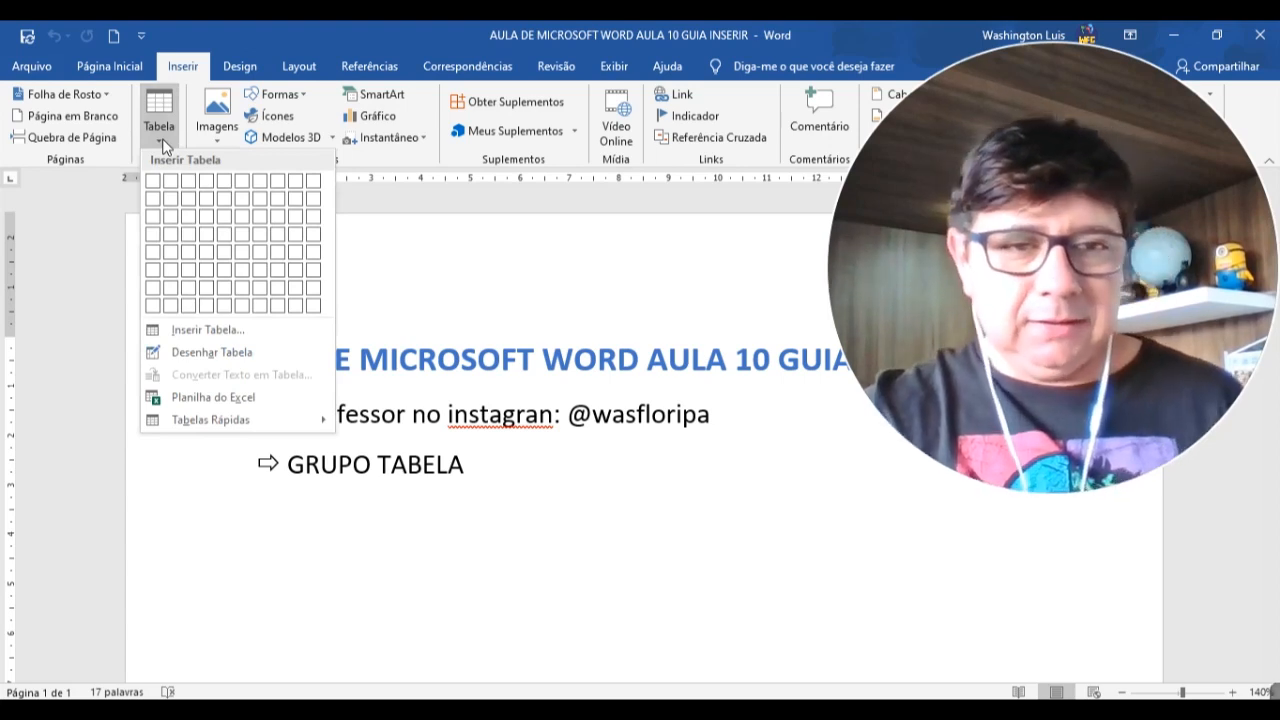
left_click(517, 576)
Add a colon at the end of the "GRUPO TABELA" bullet
left_click(517, 471)
type(":")
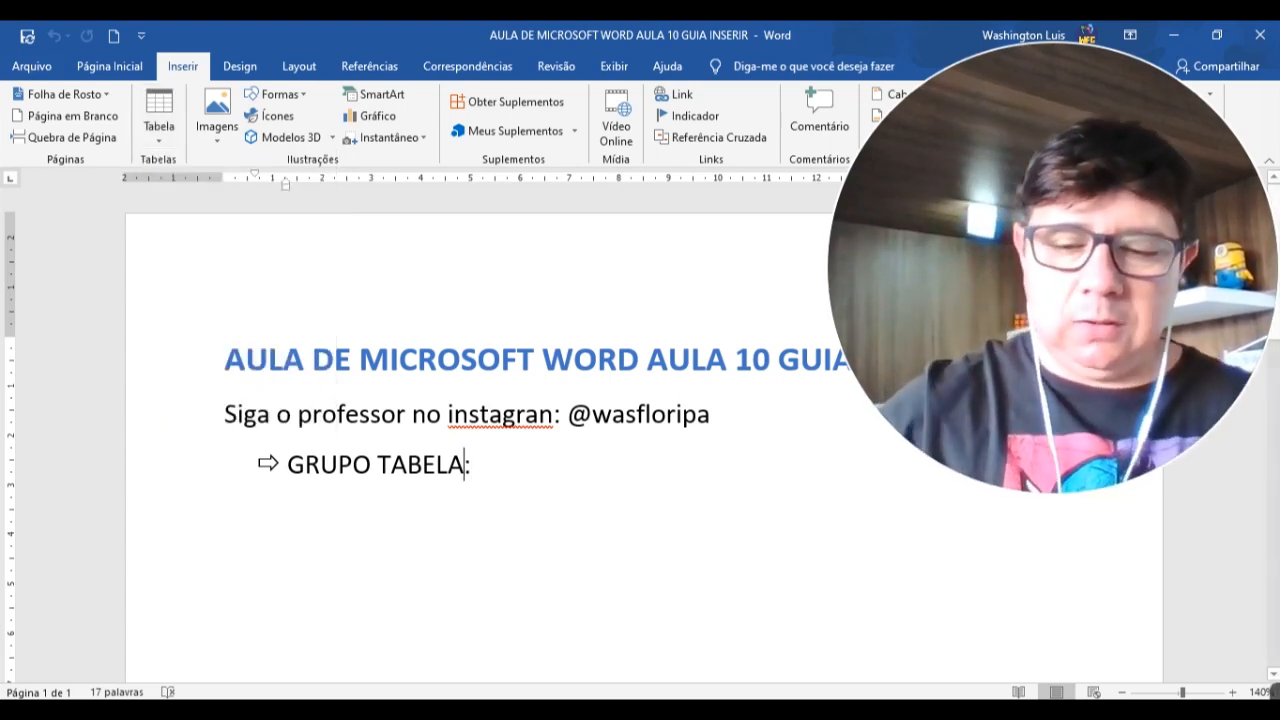
left_click(289, 464)
key("Return")
key("Delete")
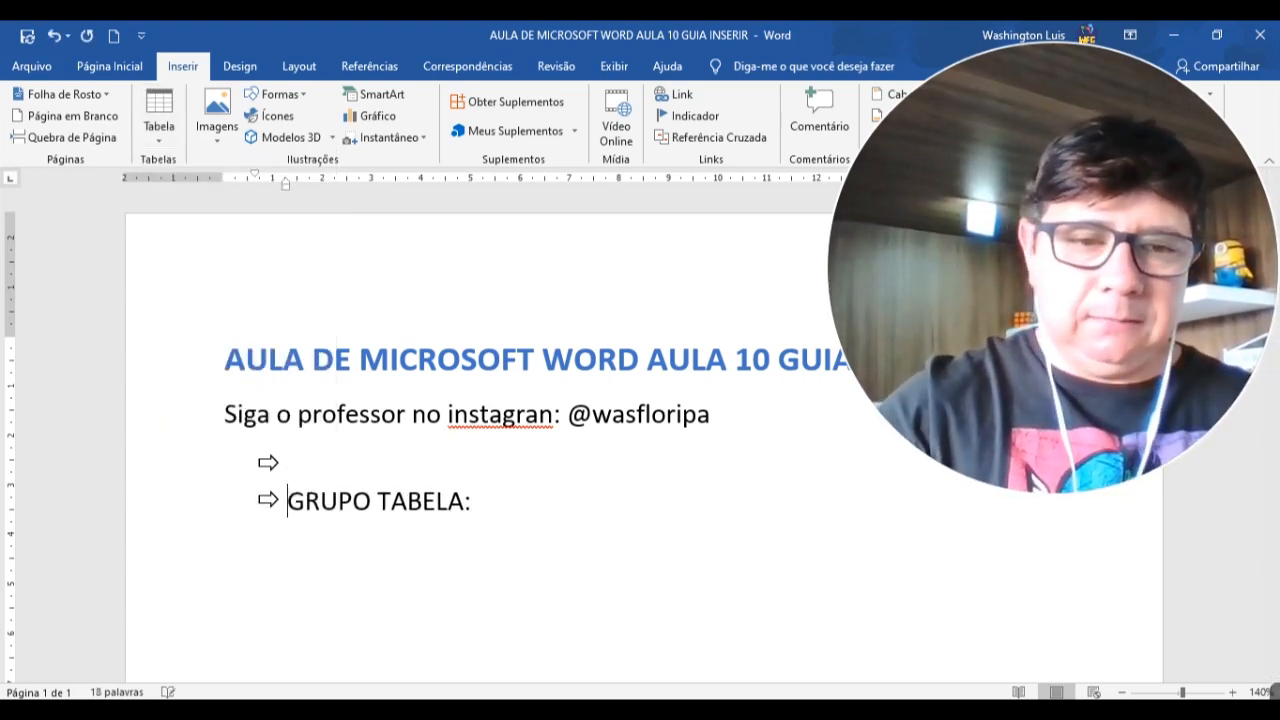
key("BackSpace")
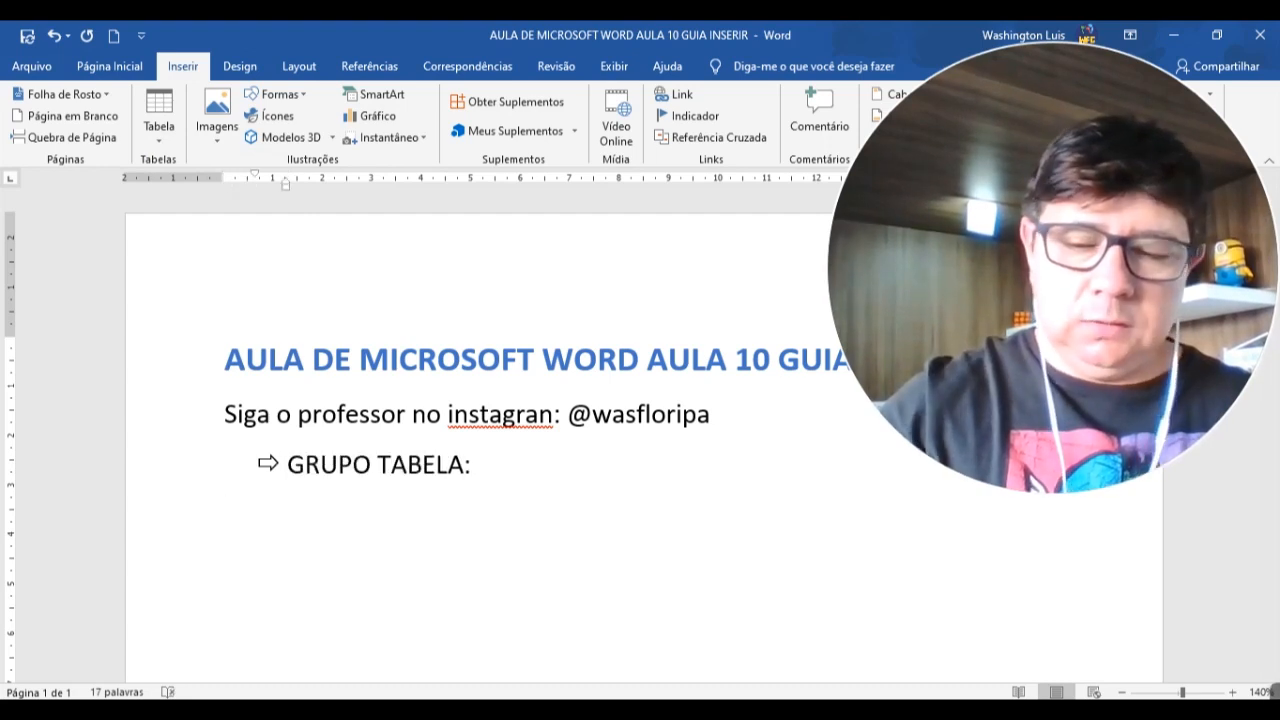
Add a new bullet below "GRUPO TABELA:" reading "São apresentadas 80 células ."
key("Return")
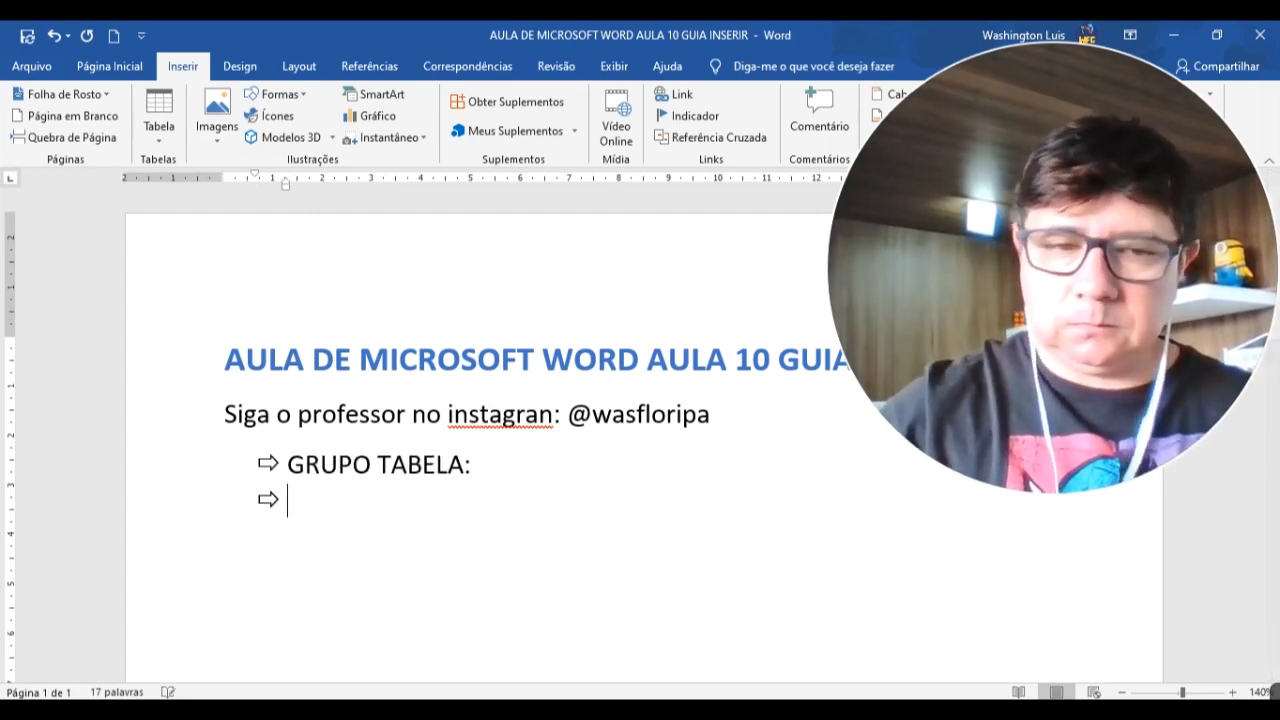
type("s")
key("BackSpace")
type("Sa")
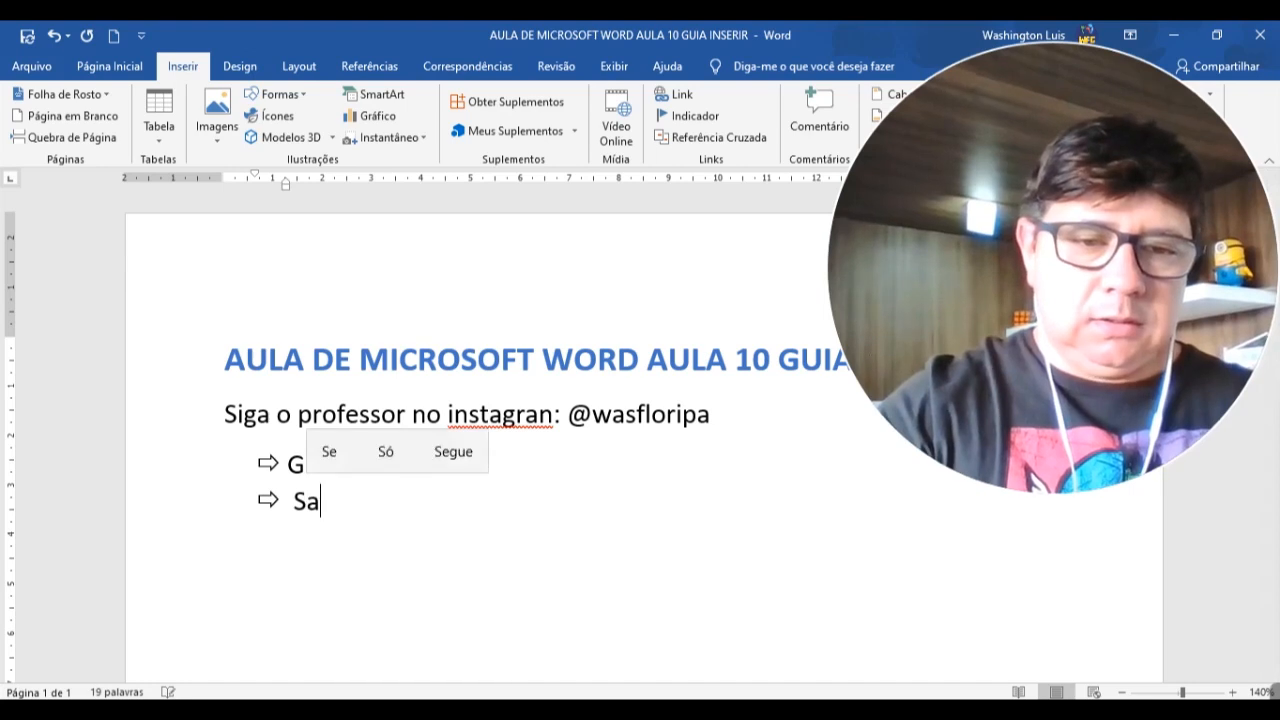
key("BackSpace")
type("S")
key("BackSpace")
key("BackSpace")
type("s")
key("BackSpace")
type("S")
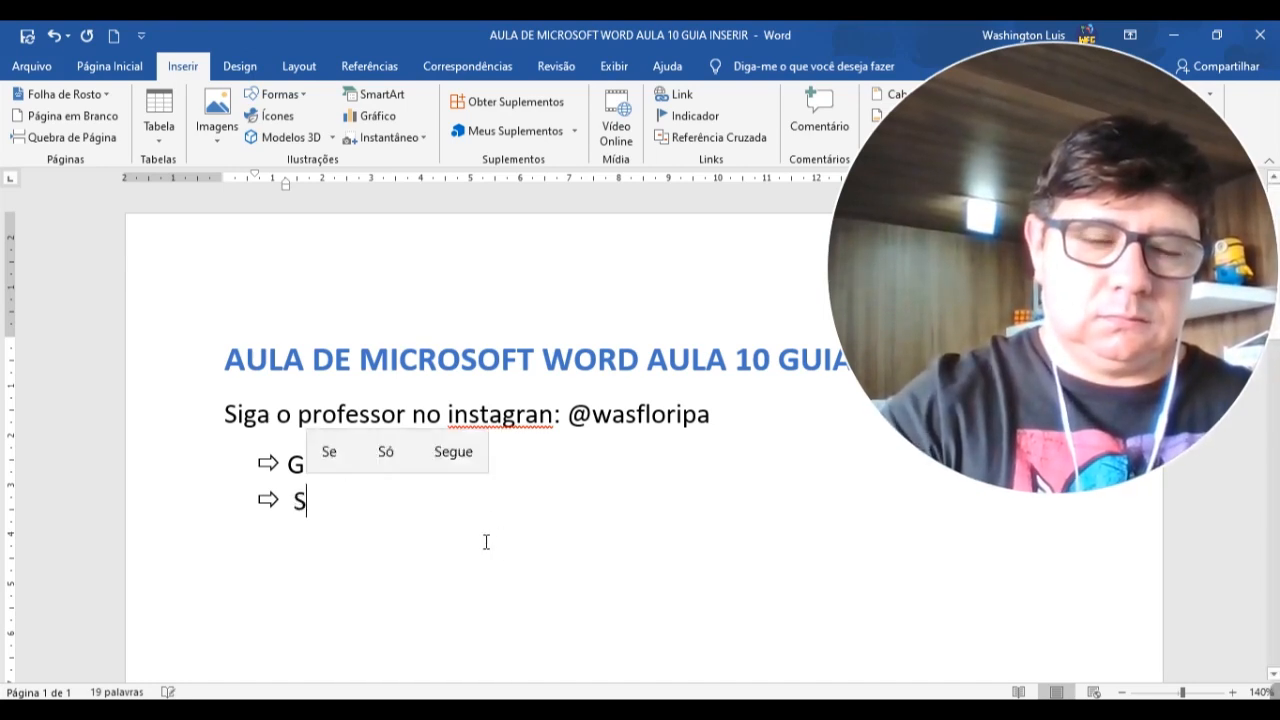
type("ão apresentadas 8")
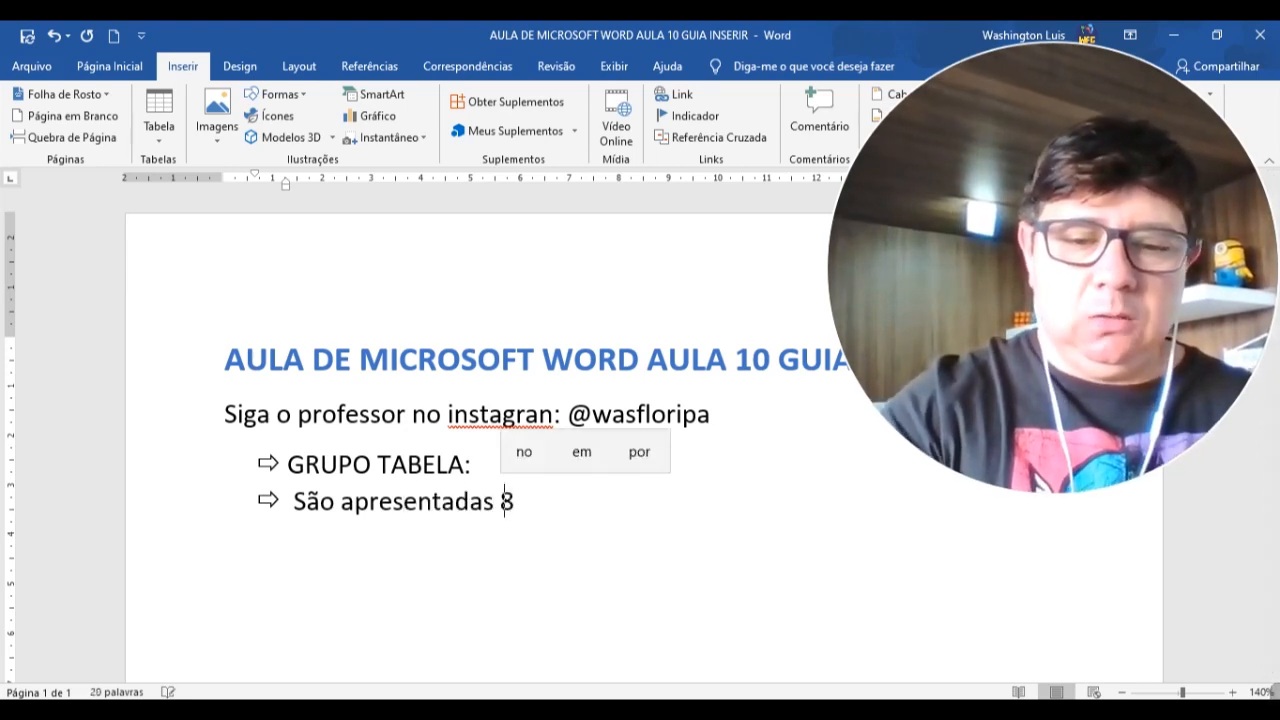
type("0 células .")
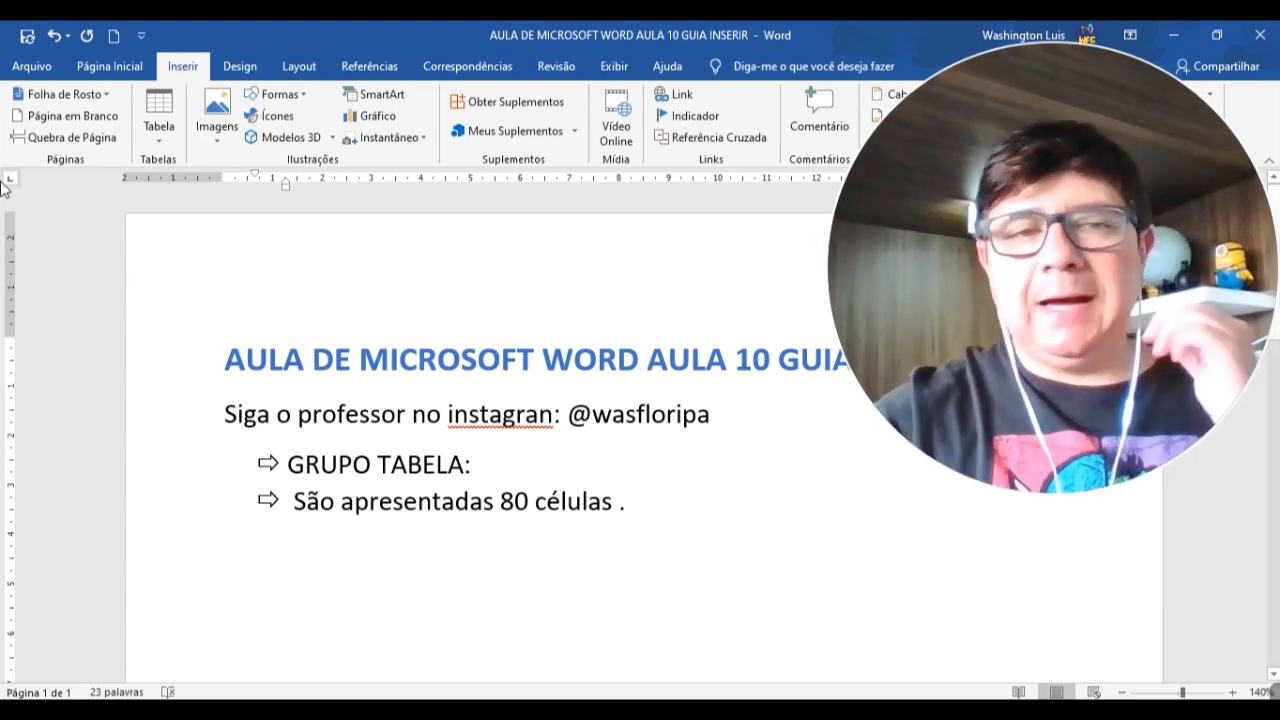
Check the table options, including the quick tables, and add the bullets "Inserir Tabela" and "Tabelas Rápidas" at the end of the list
left_click(157, 137)
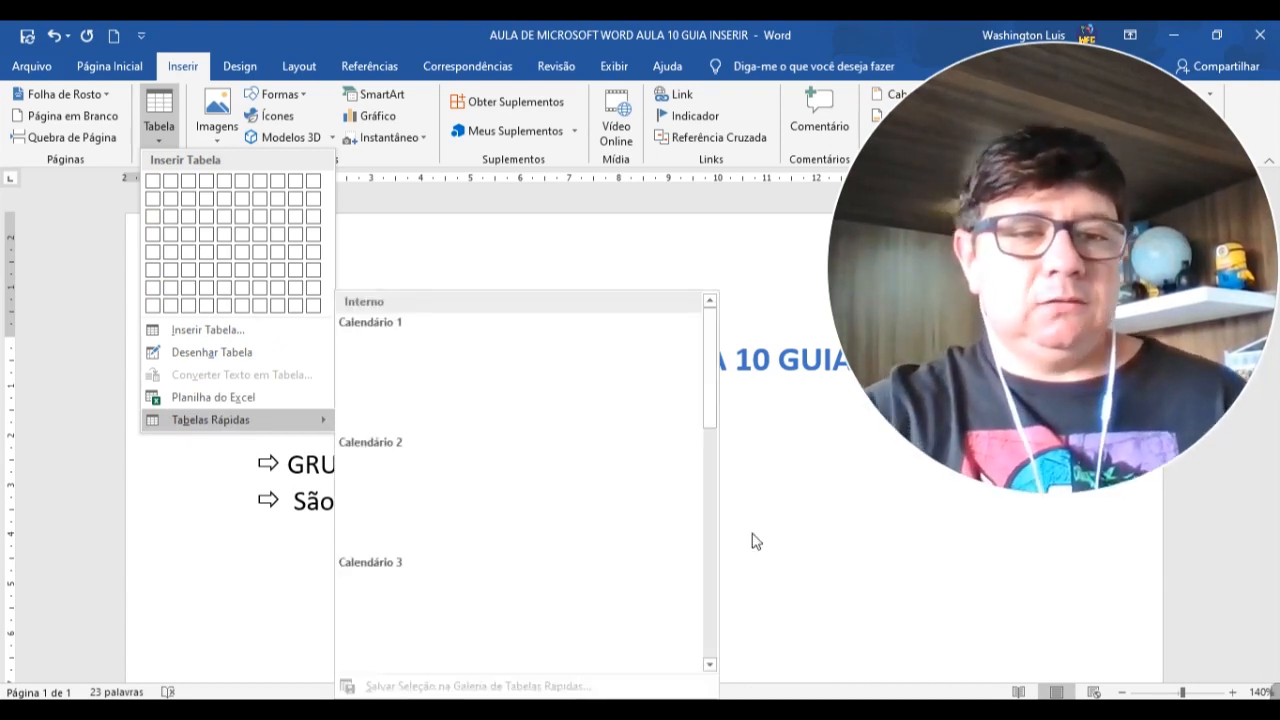
left_click(750, 520)
key("Return")
type("i")
key("BackSpace")
type("Inset")
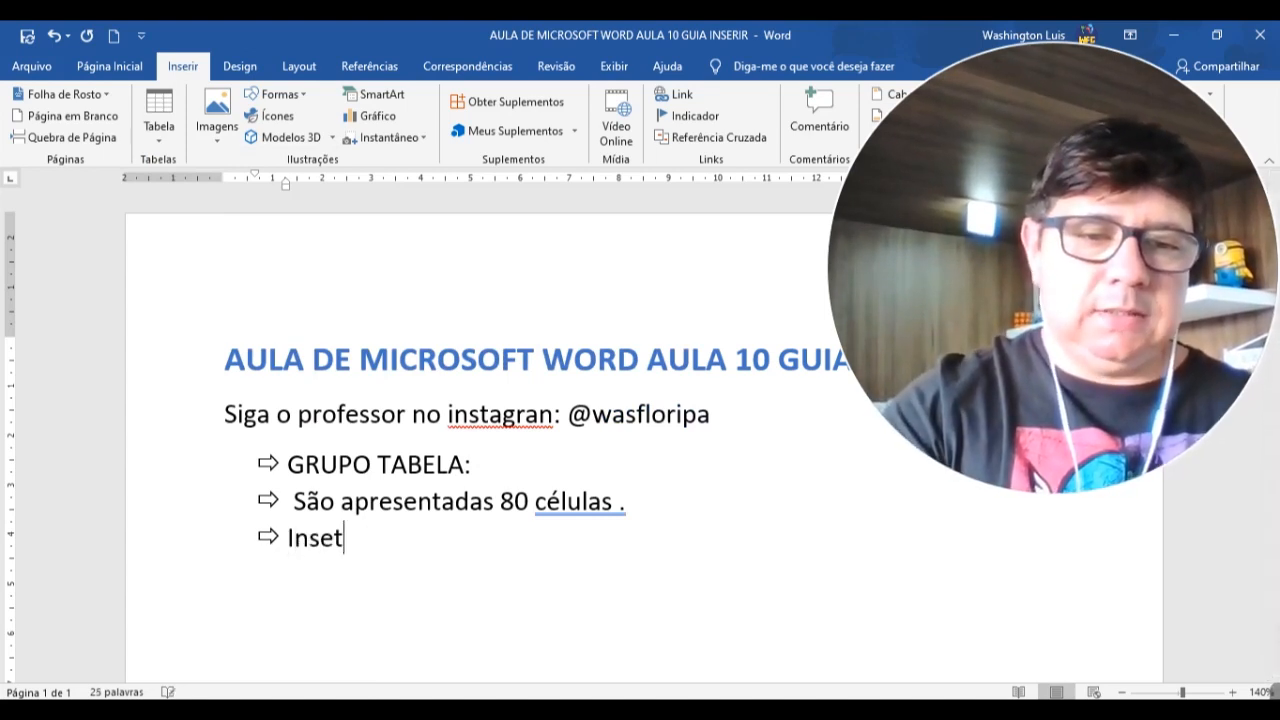
key("BackSpace")
type("rir Tabela")
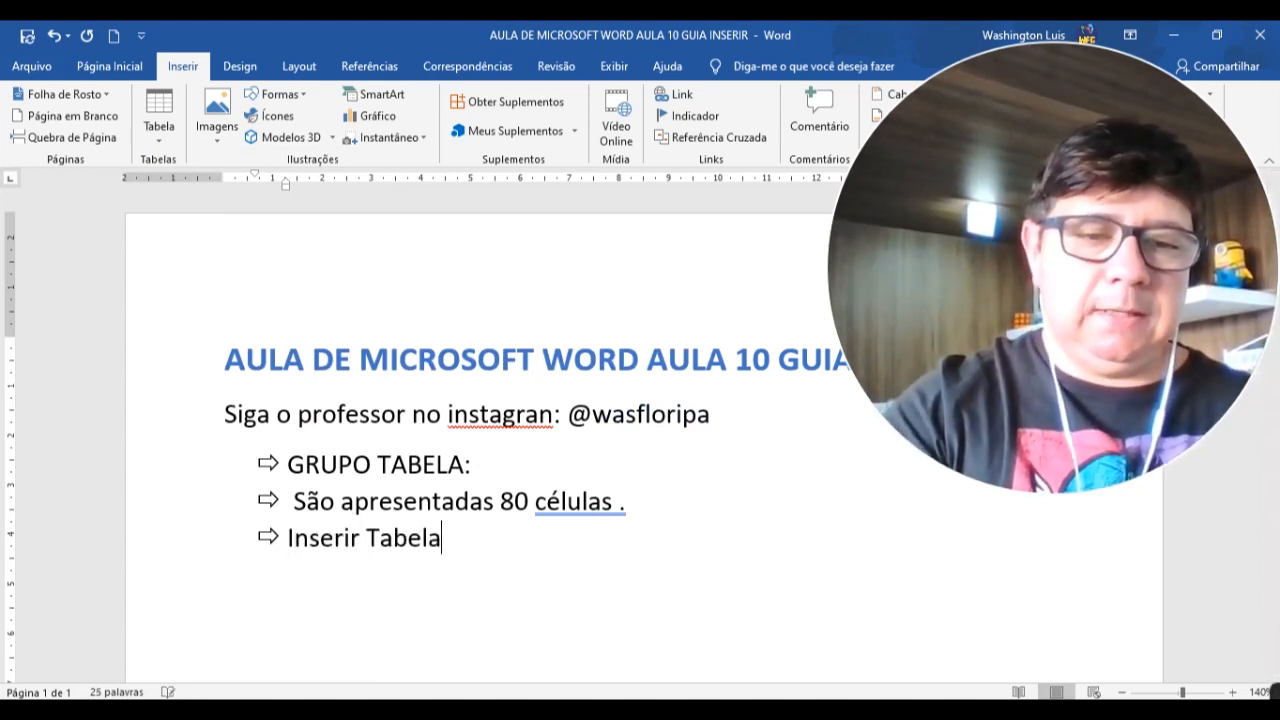
key("Return")
type("Tabelas Rápidas")
Add the bullet "Inserir Planilha do Excel" below "Tabelas Rápidas"
key("Return")
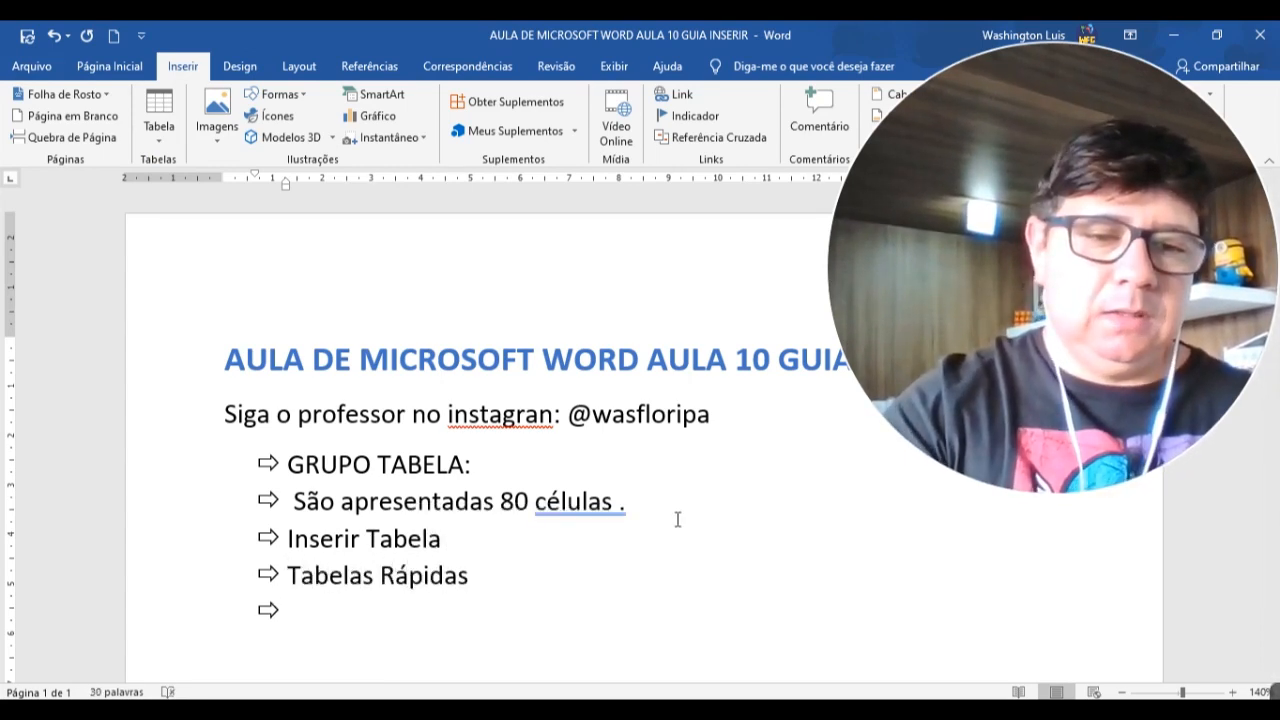
type("Inseti")
key("BackSpace")
key("BackSpace")
key("BackSpace")
type("rir Planilha do Excel")
Add the bullet "Converter Texto em Tabelas." below "Inserir Planilha do Excel"
key("Return")
type("C")
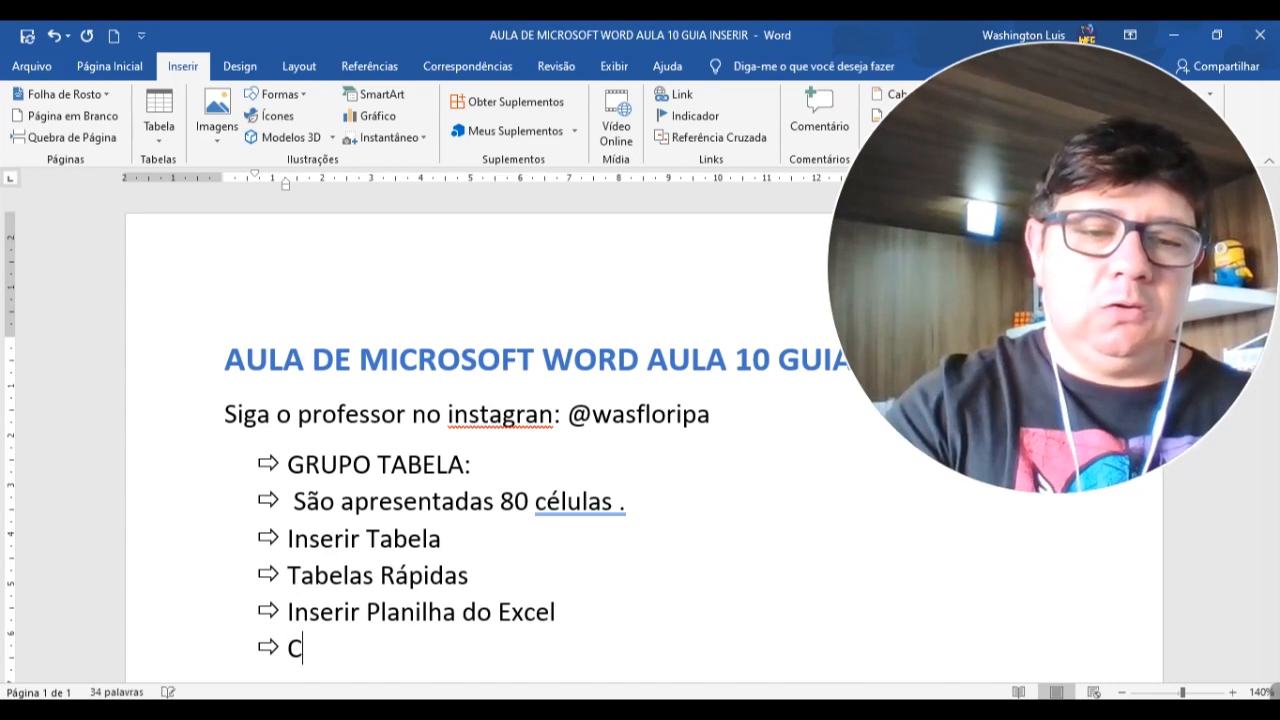
type("onverter TEX")
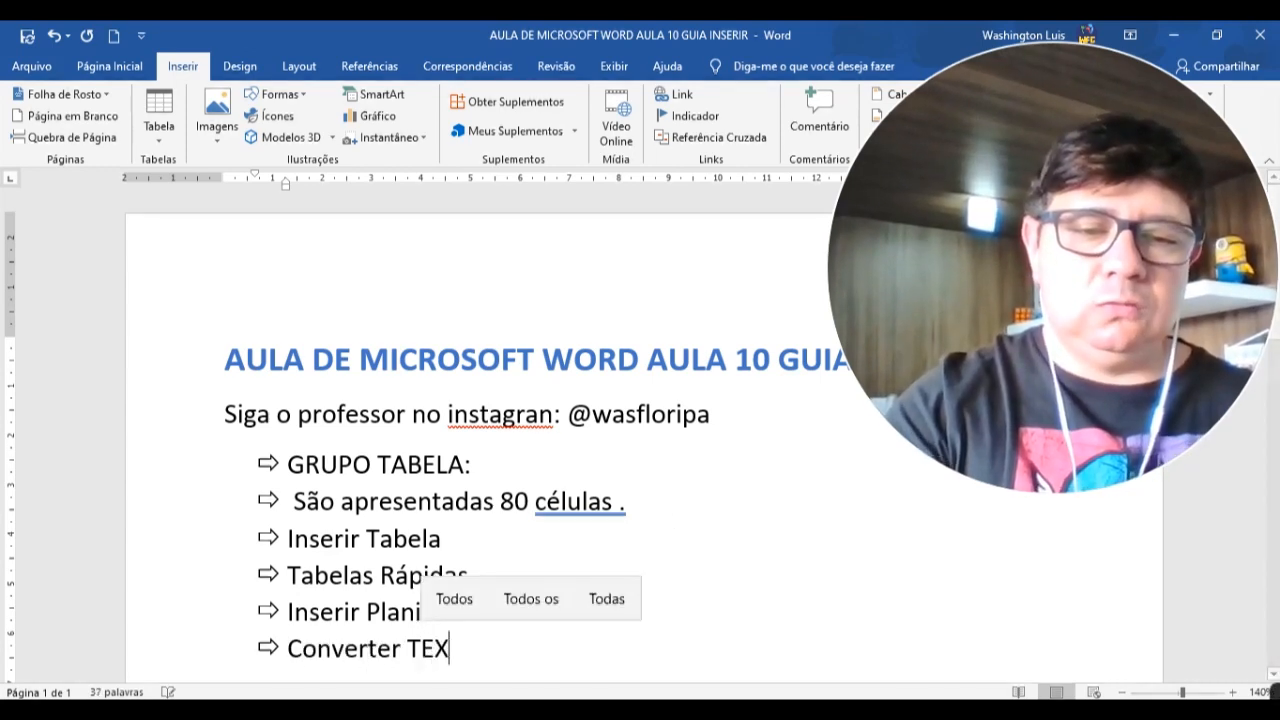
key("BackSpace")
key("BackSpace")
type("exto em Tabelas.")
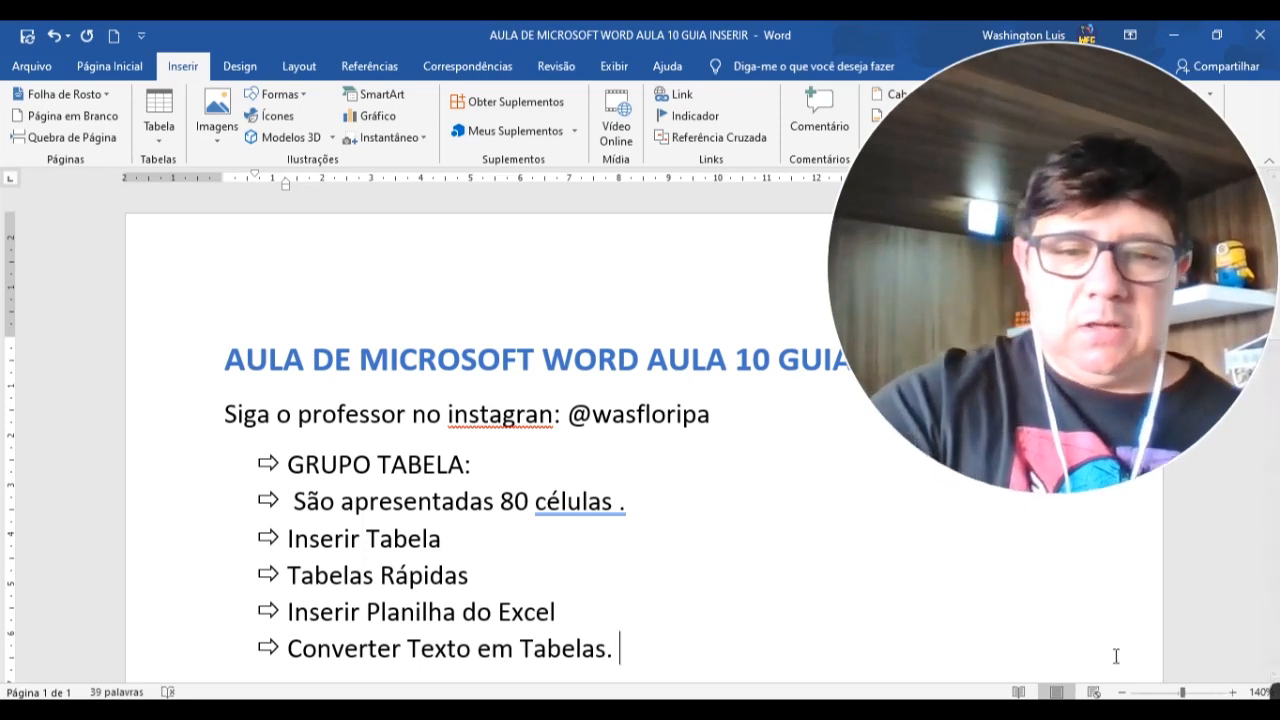
End the bullet list with an empty unbulleted line below it and open the Inserir tabela dialog there
left_click(474, 537)
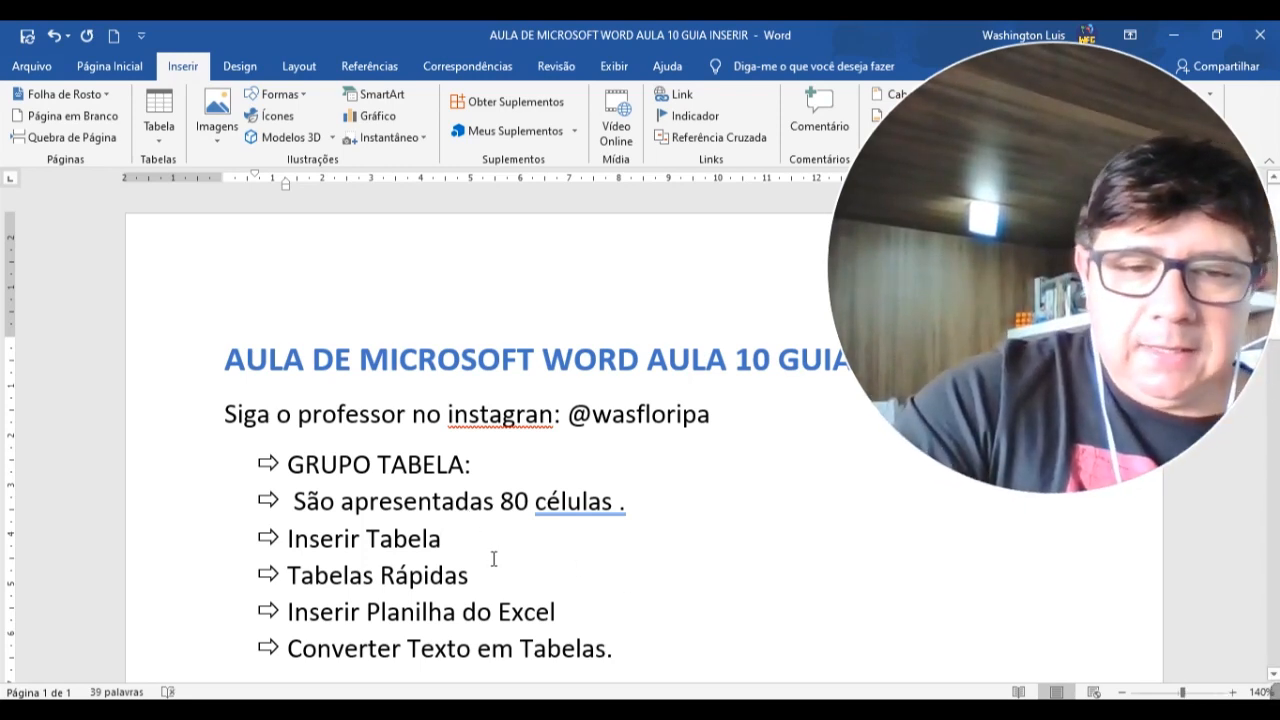
scroll(494, 558, "down", 2)
left_click(709, 491)
key("Return")
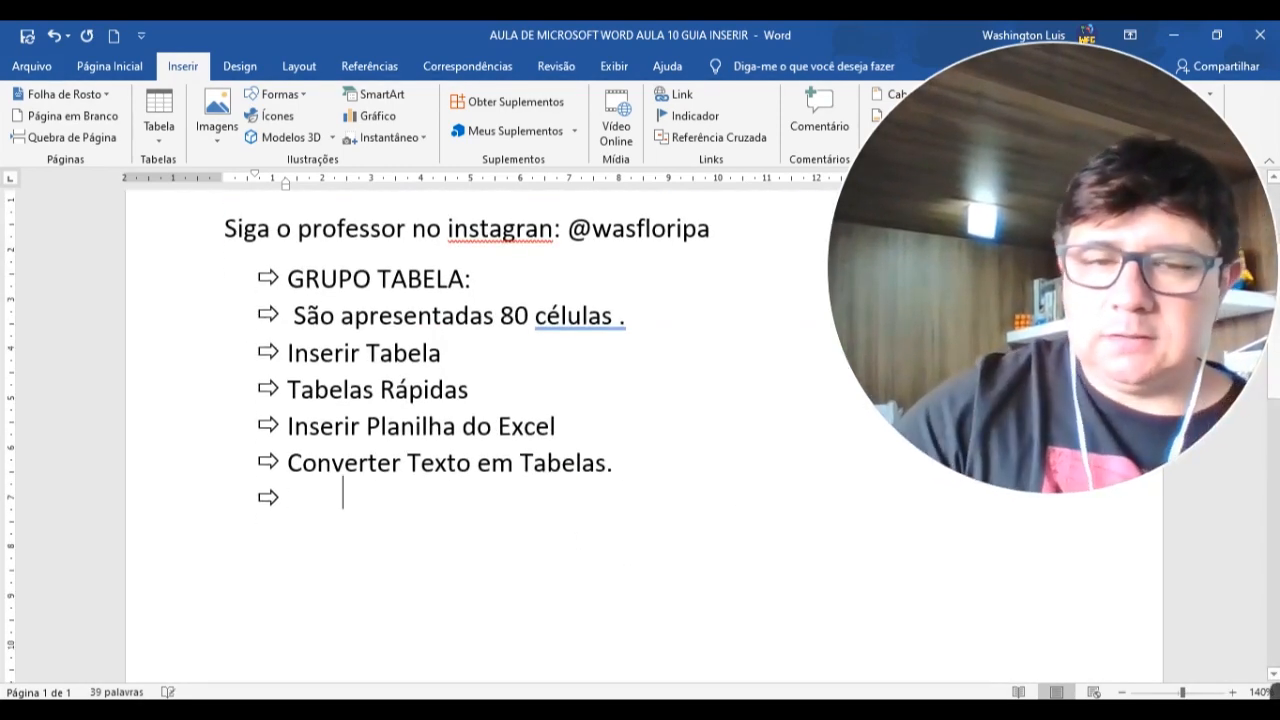
key("Return")
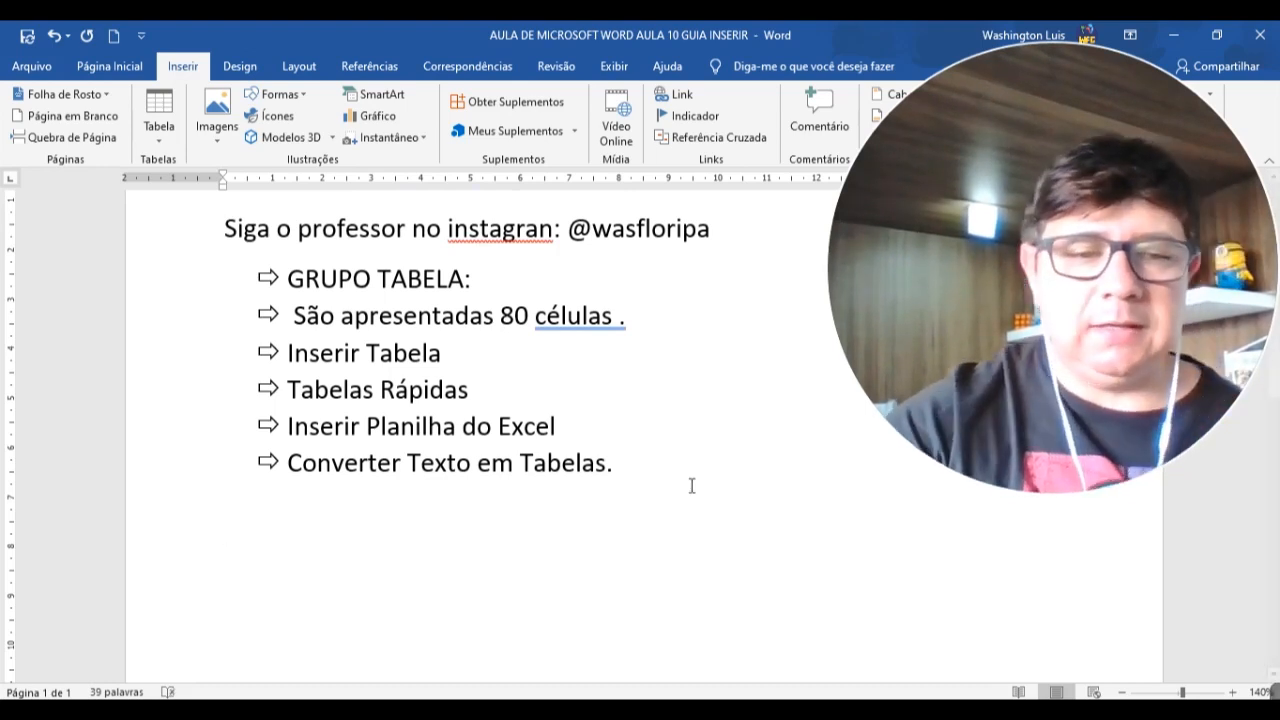
left_click(158, 126)
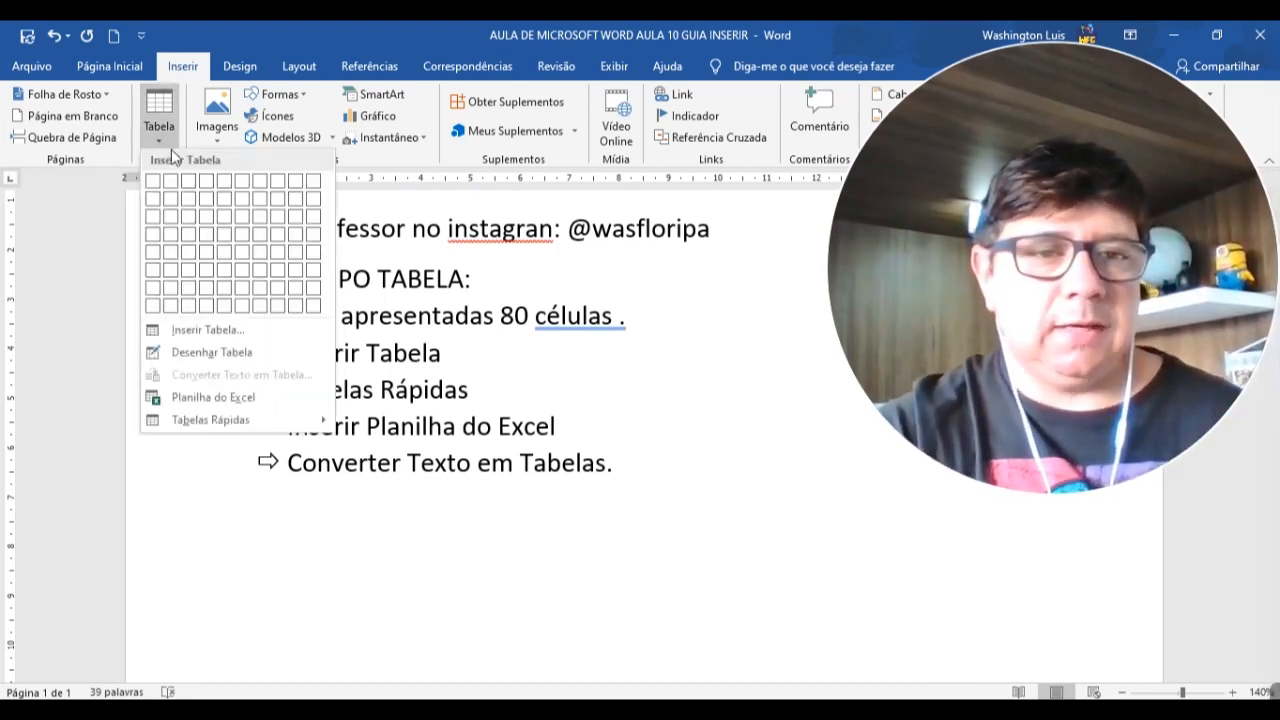
left_click(224, 335)
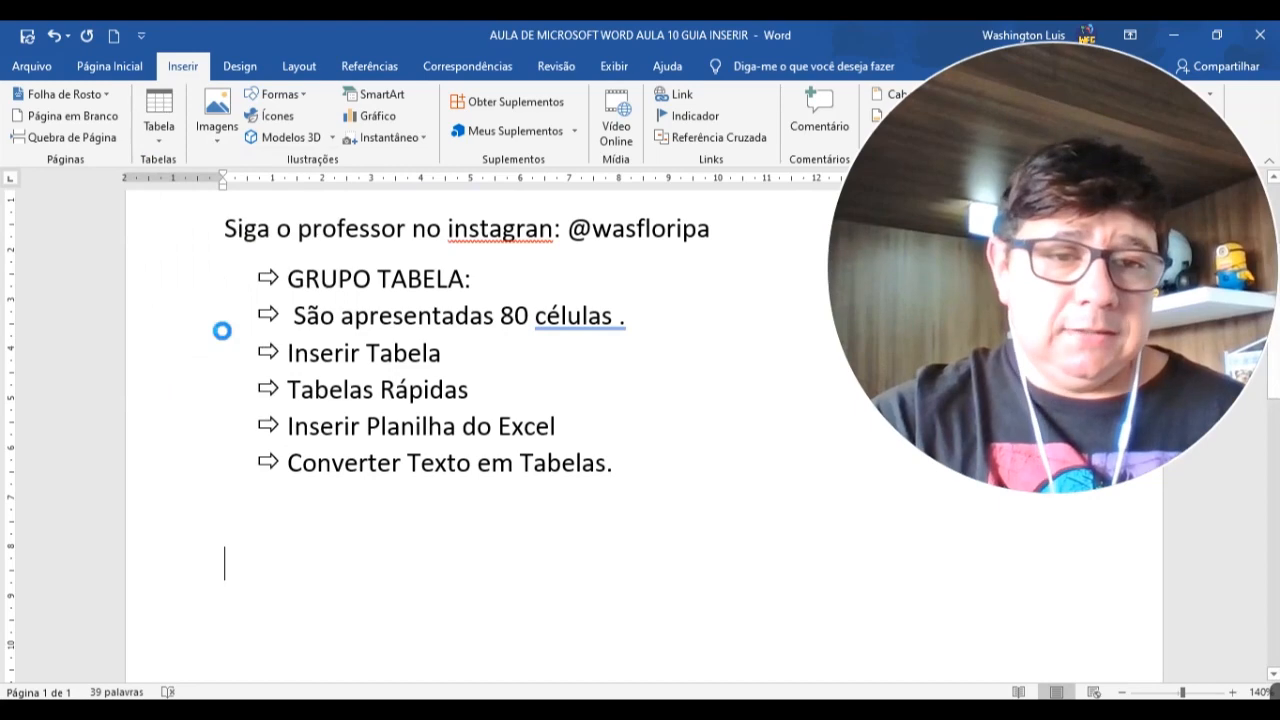
left_click_drag(585, 237, 541, 216)
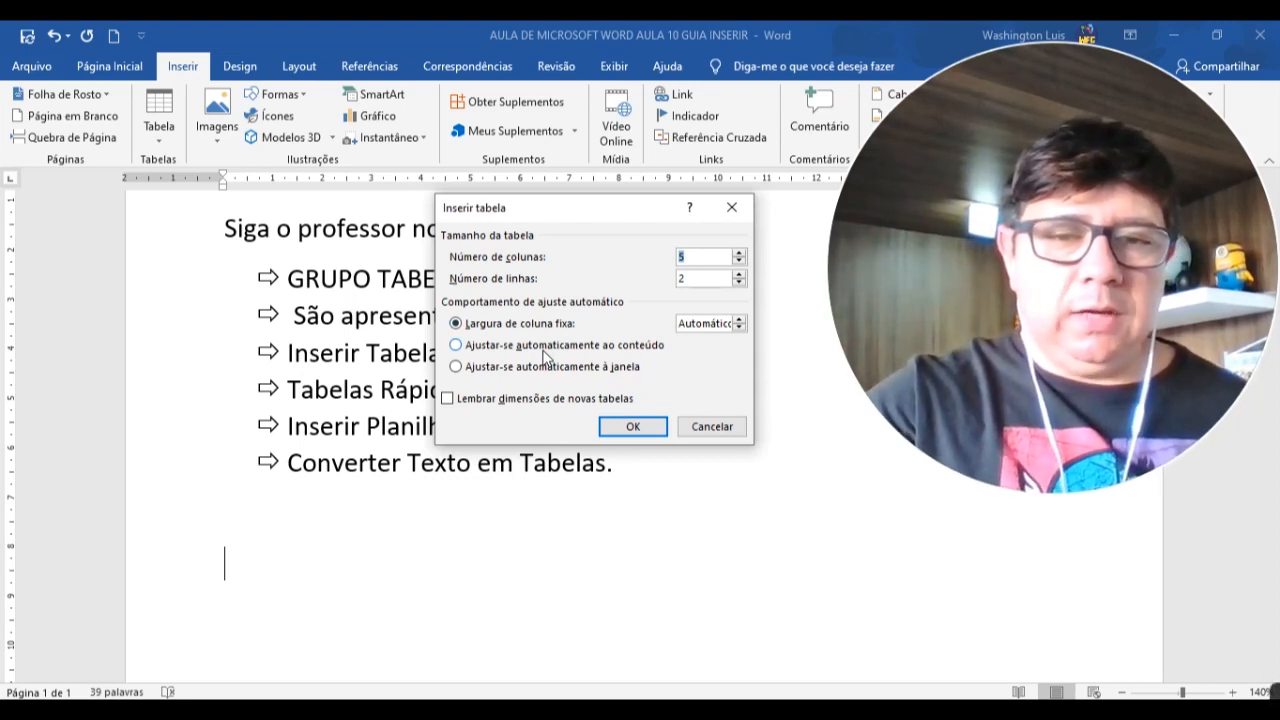
Try the automatic fit to content and to window for the new table, and return to fixed column width
left_click(545, 345)
left_click(545, 331)
left_click(544, 352)
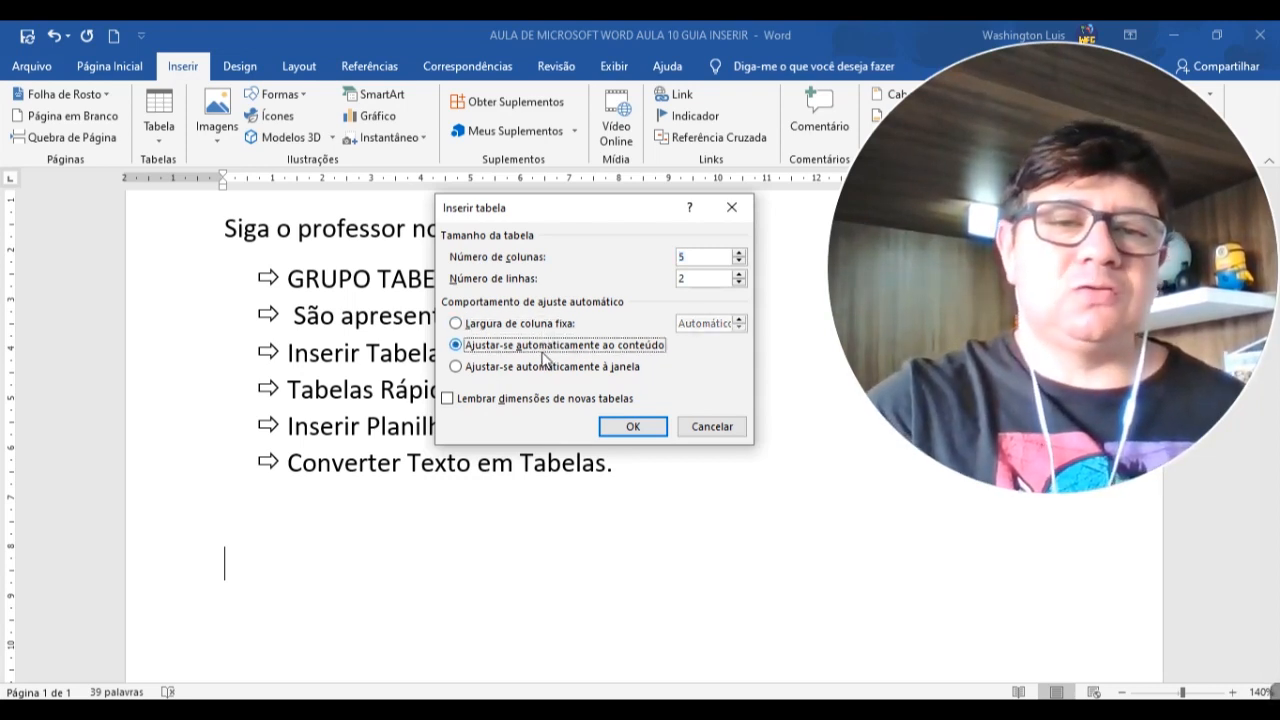
left_click(536, 370)
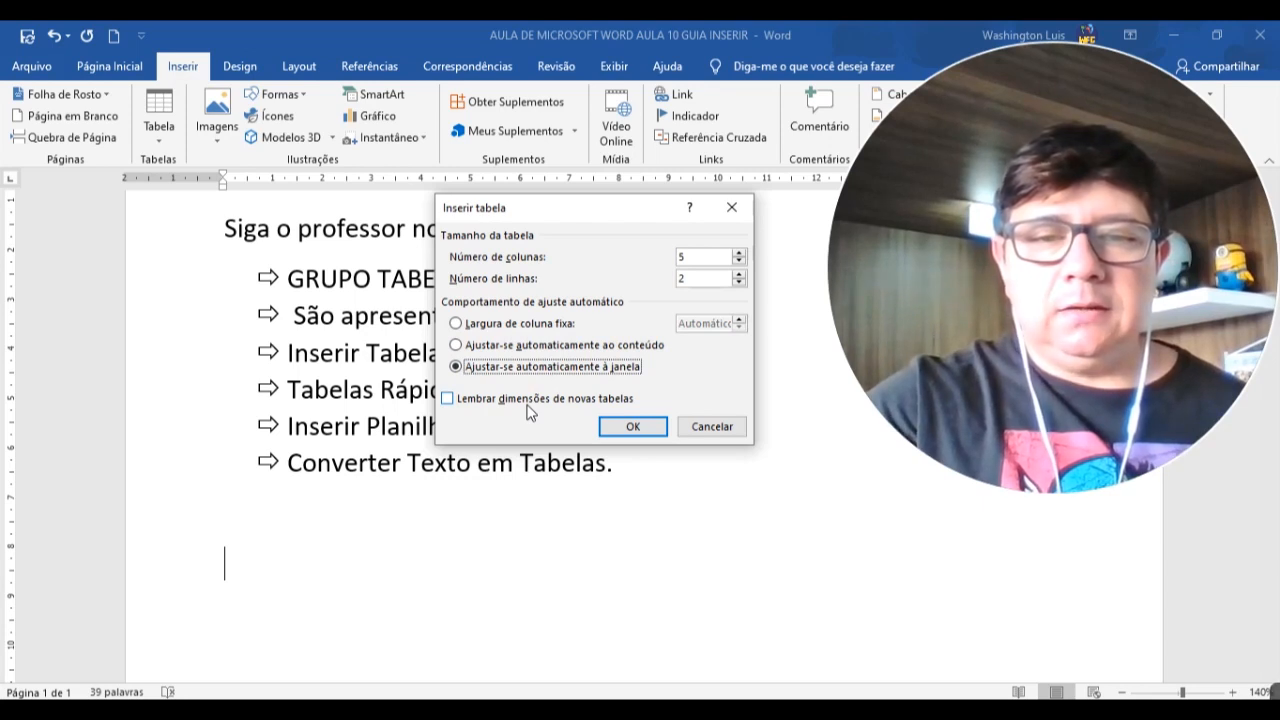
left_click(520, 326)
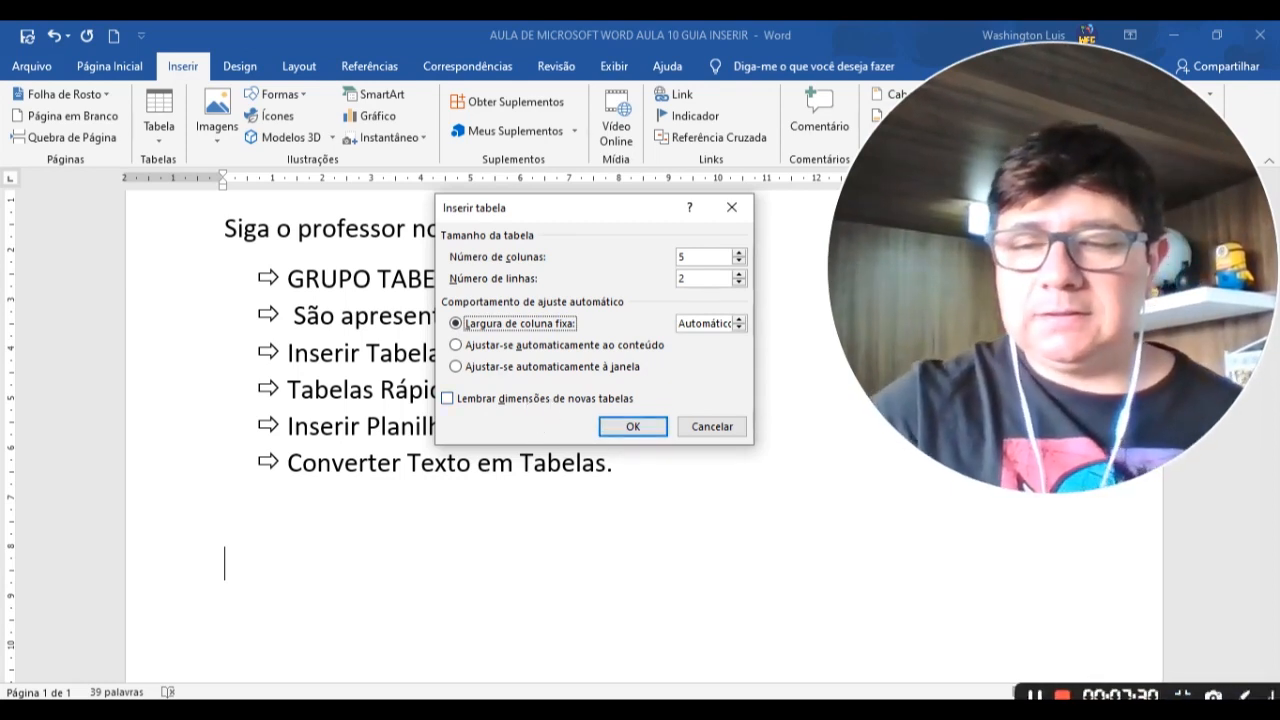
Draw a red arrow from "Lembrar dimensões de novas tabelas" to the blank page area and label it "NORMAL . DOTX"
left_click(1232, 695)
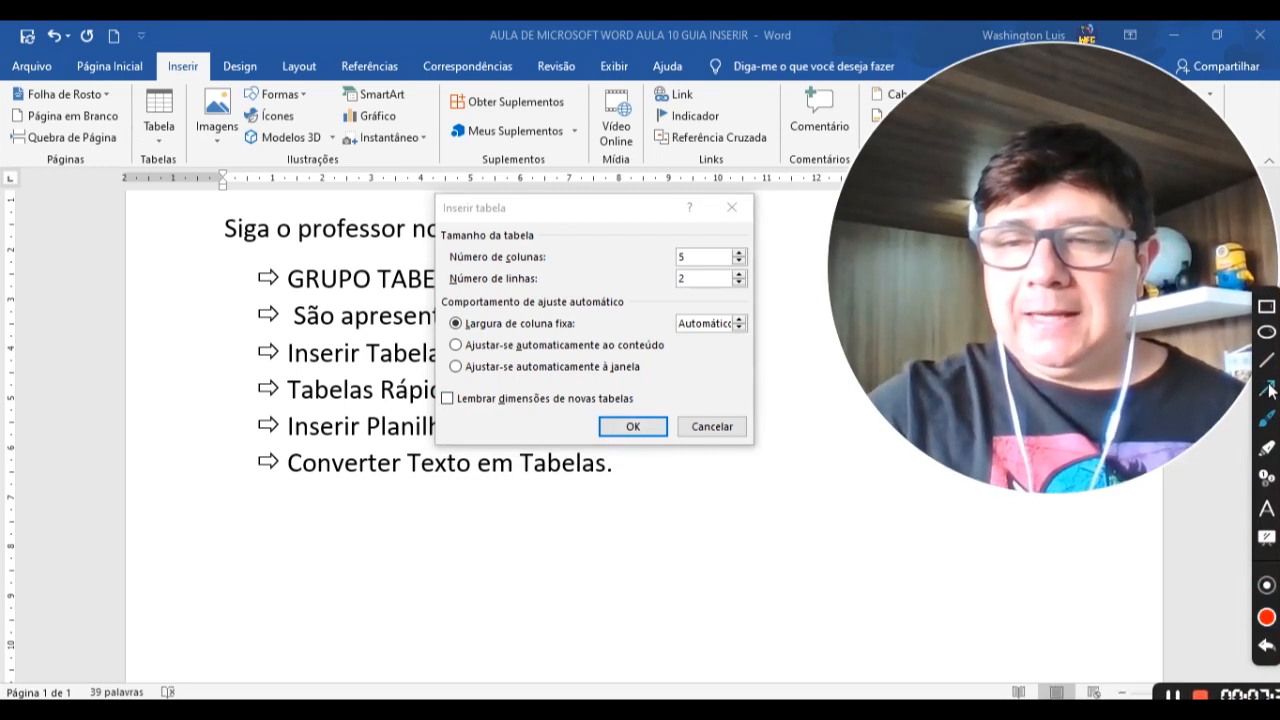
left_click_drag(495, 402, 748, 540)
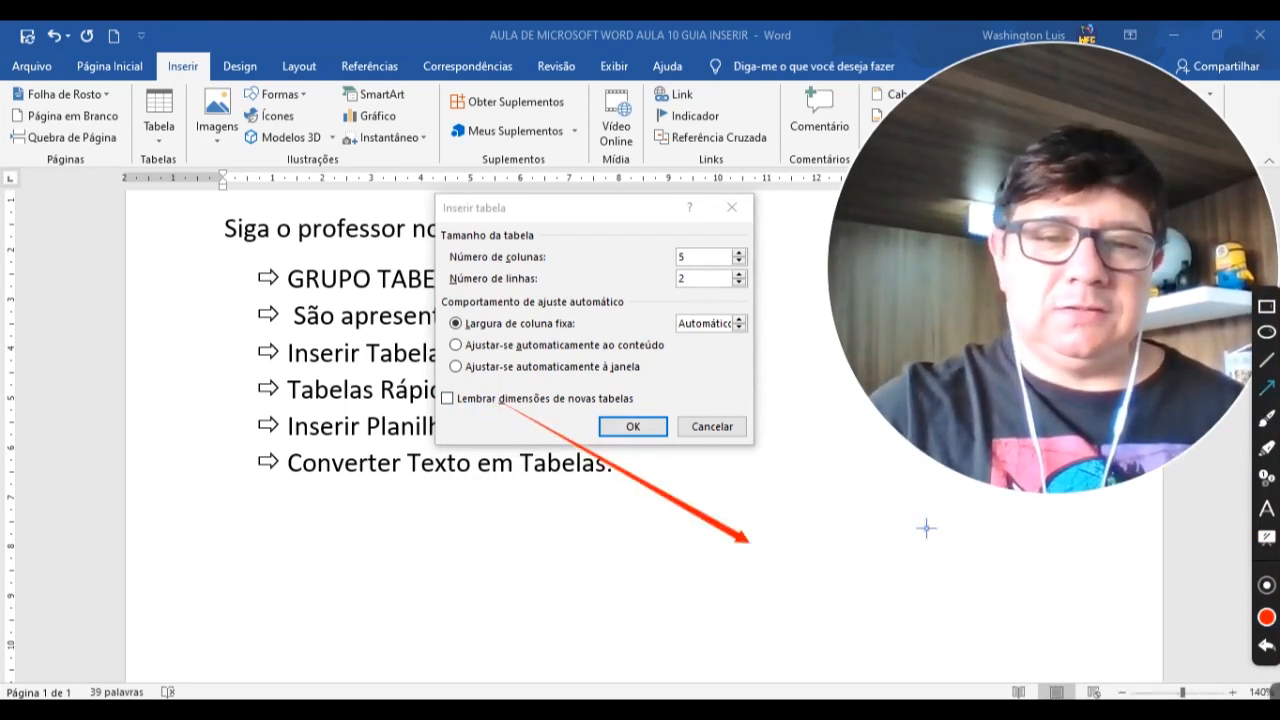
left_click(1266, 509)
left_click(766, 521)
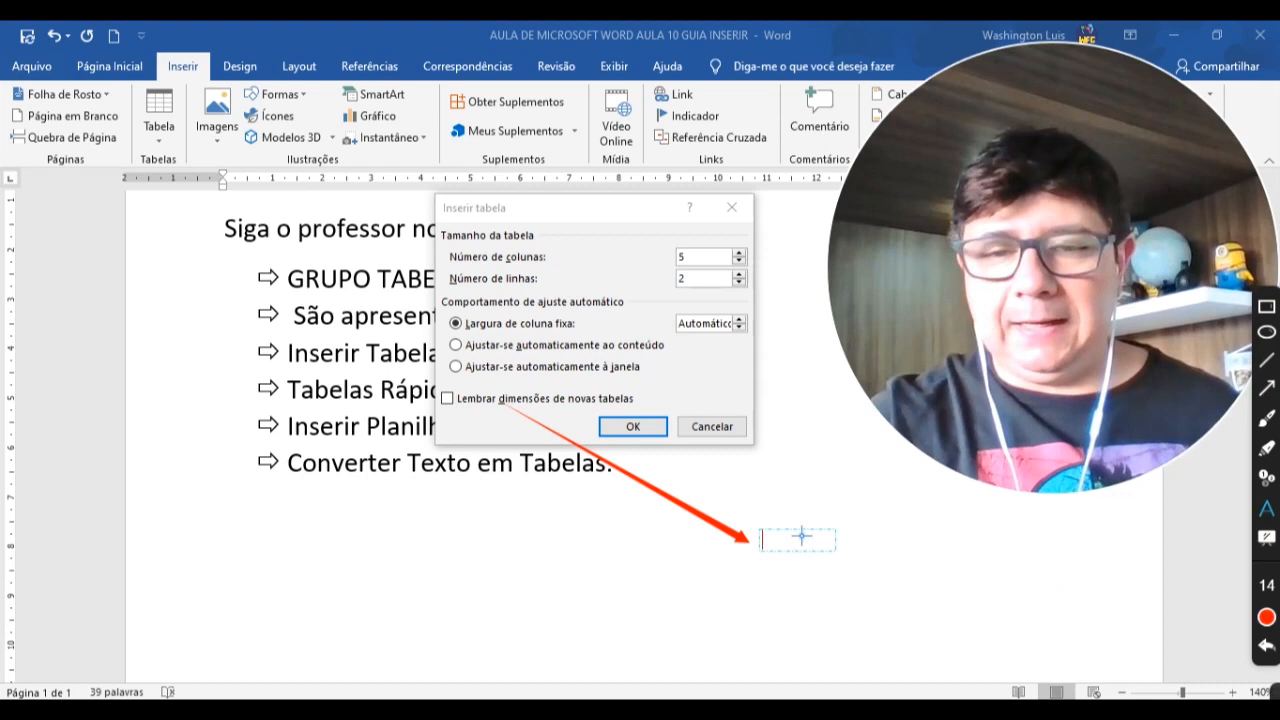
type("NORMAL")
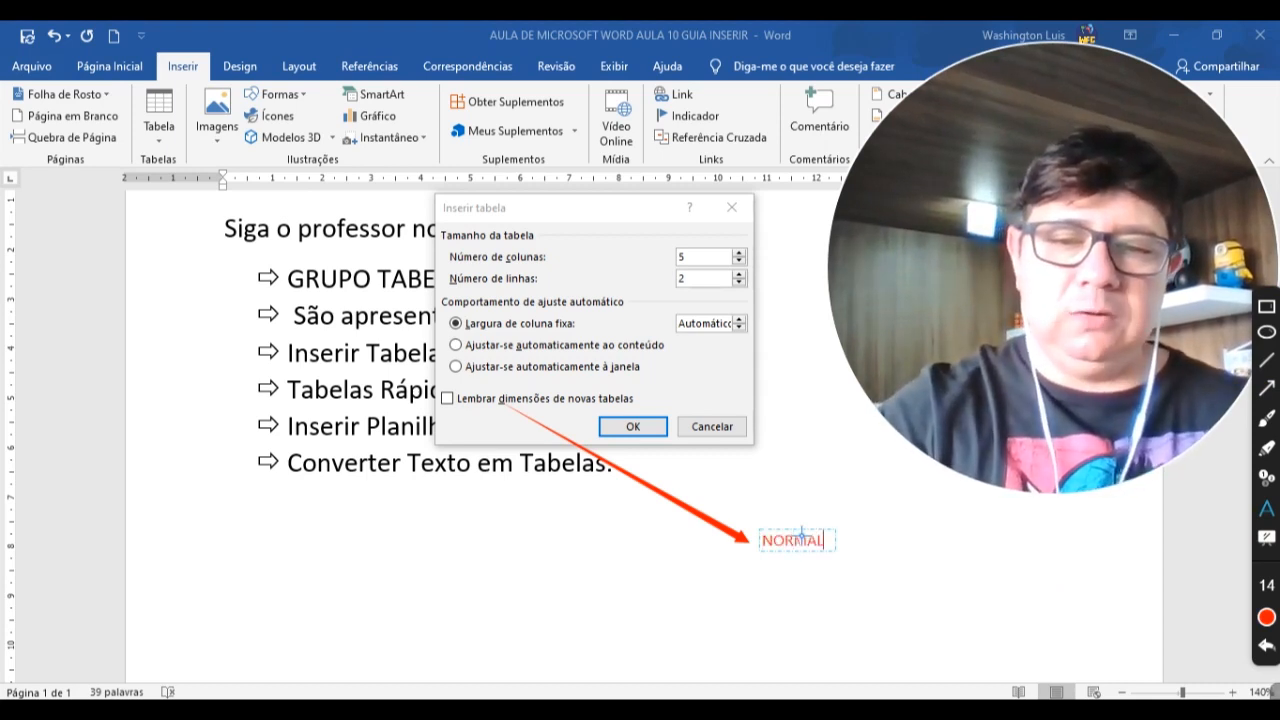
type(" . DOT")
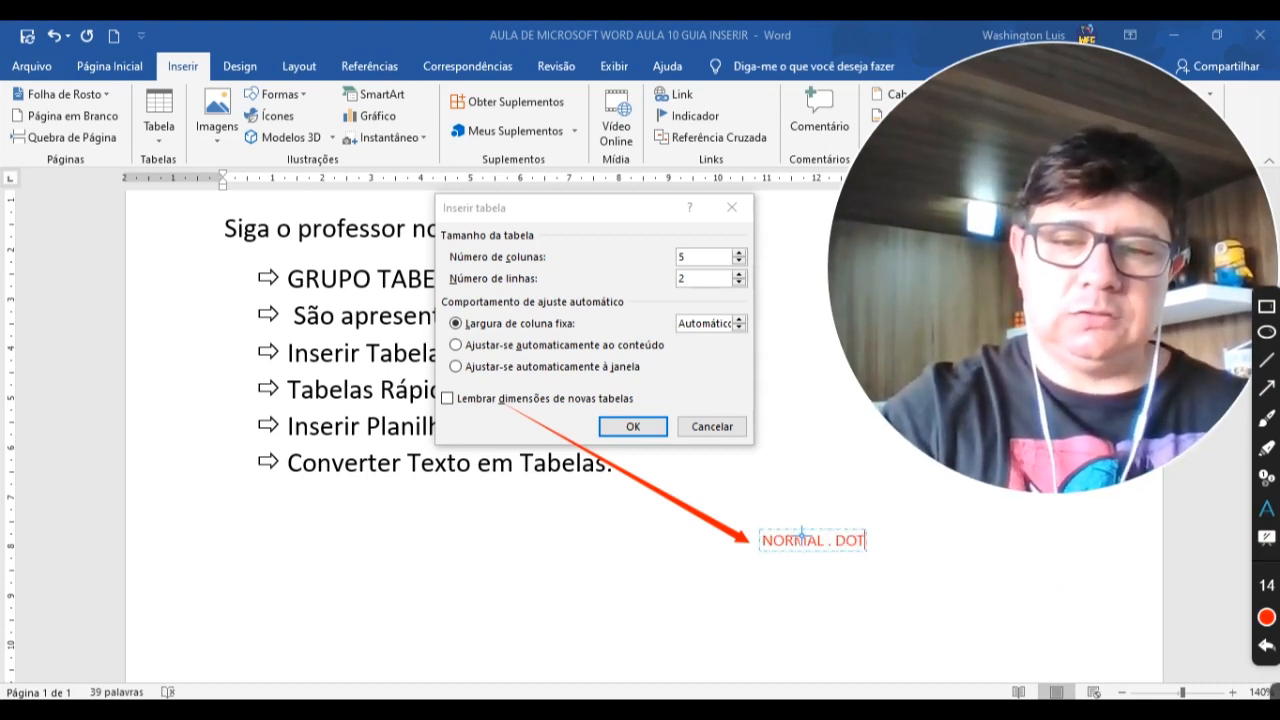
type("X")
Add a second line to the red annotation reading "ARQUIVO DE MODELO DO WORD"
key("Return")
type("ARQUIVO DE MODELO DO")
type(" WROD")
key("BackSpace")
key("BackSpace")
key("BackSpace")
type("ORD")
key("Return")
Add a third line to the red annotation reading "Onde ficam armazenadas as configurações padrão do word"
type("O")
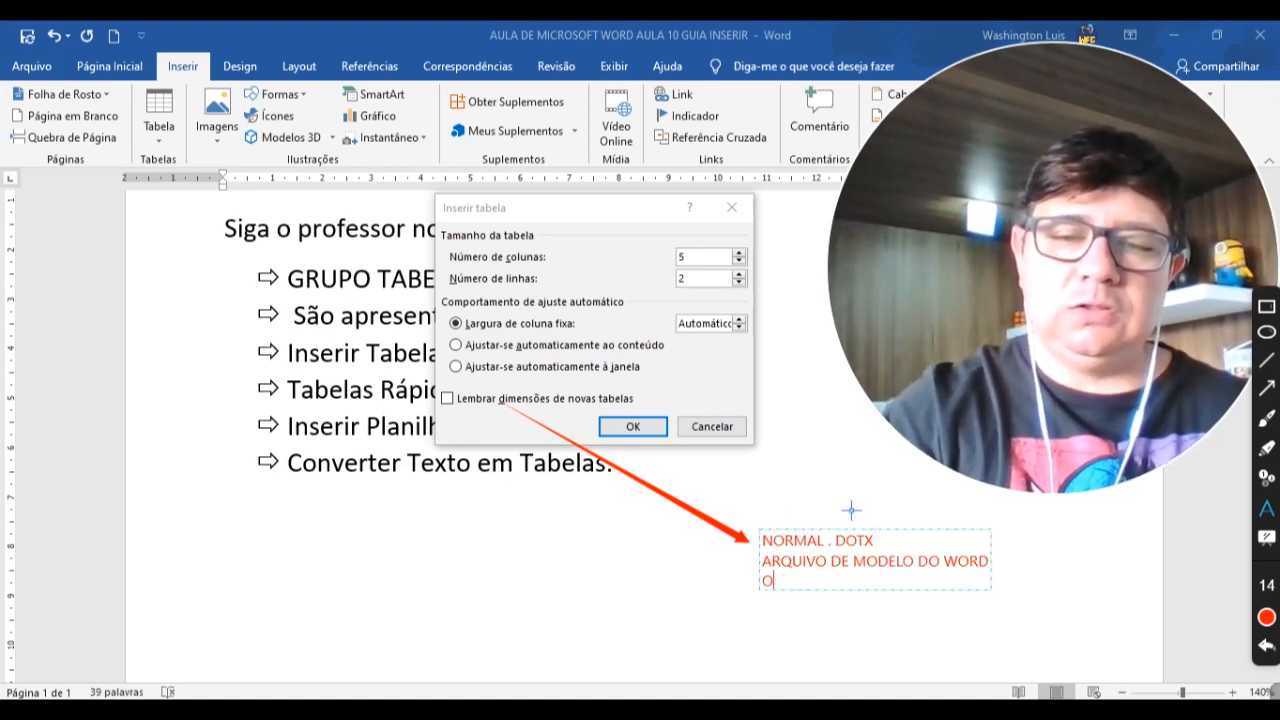
type("nde ficam armar")
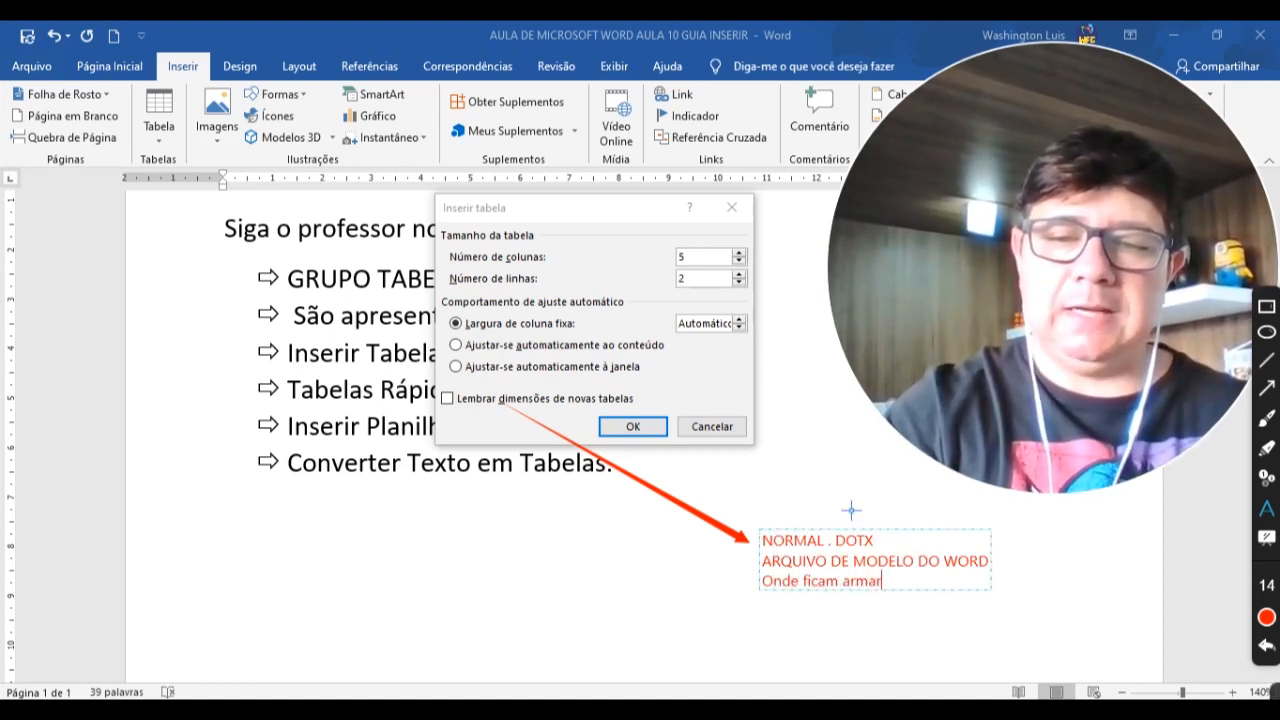
key("BackSpace")
type("zenado")
key("BackSpace")
type("as as conf")
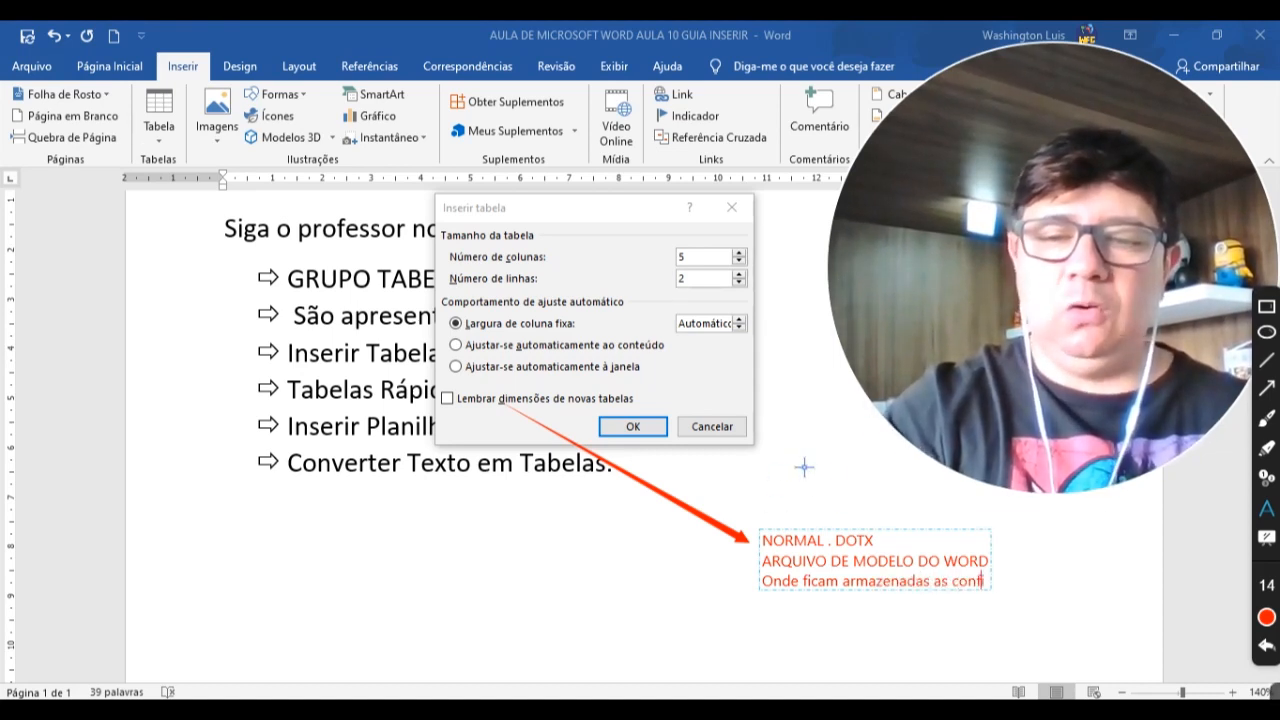
type("igurações pad")
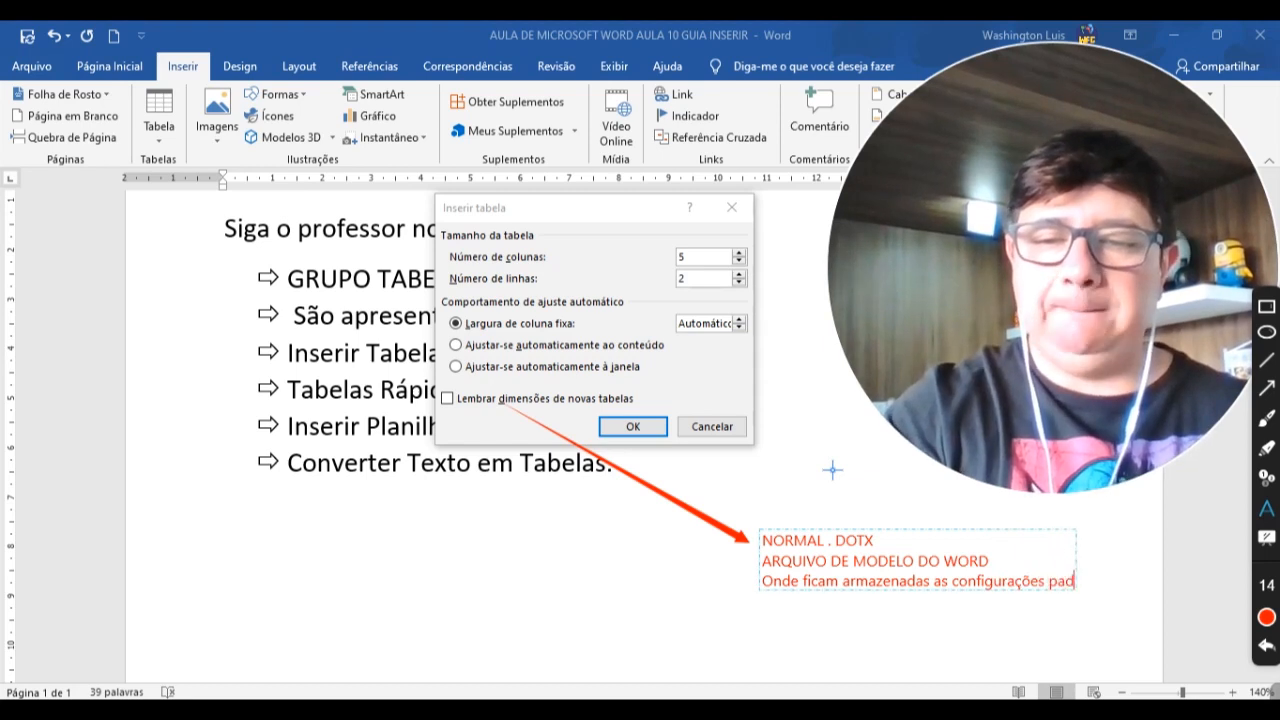
type("rão do word")
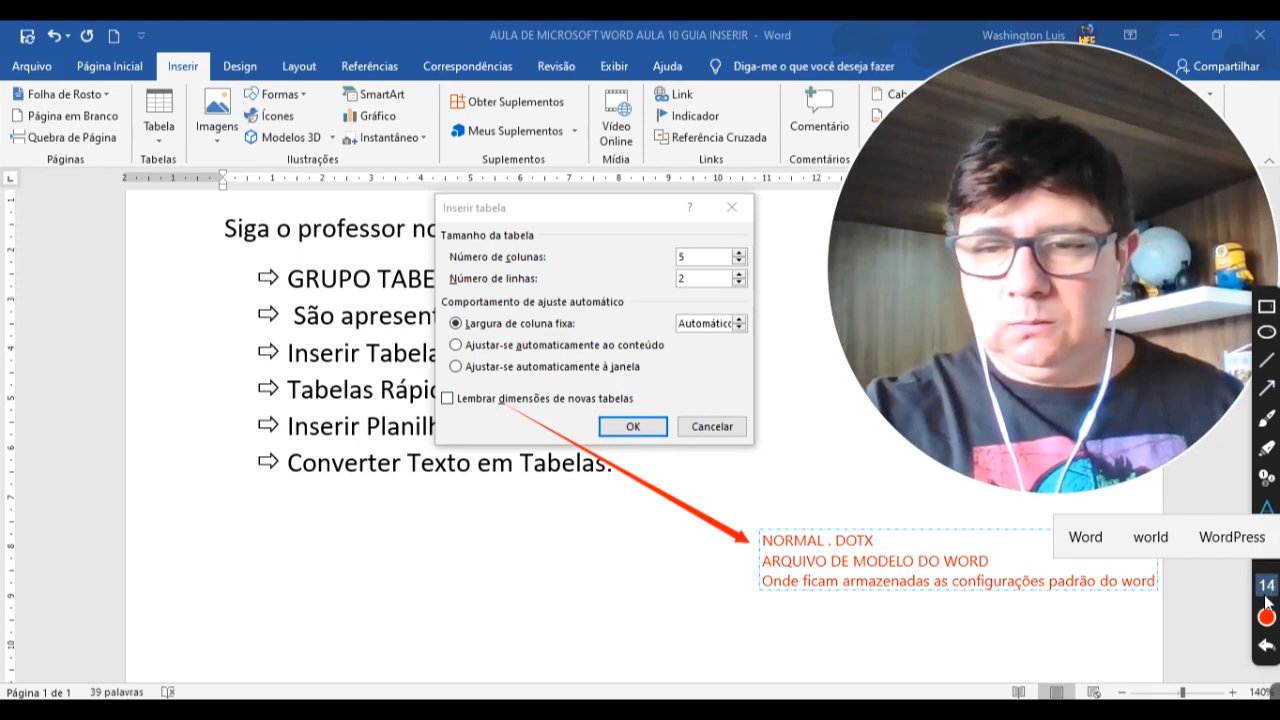
Remove the red arrow and insert the table with 5 columns, 2 rows and fixed column width
left_click(1265, 648)
mouse_move(1273, 691)
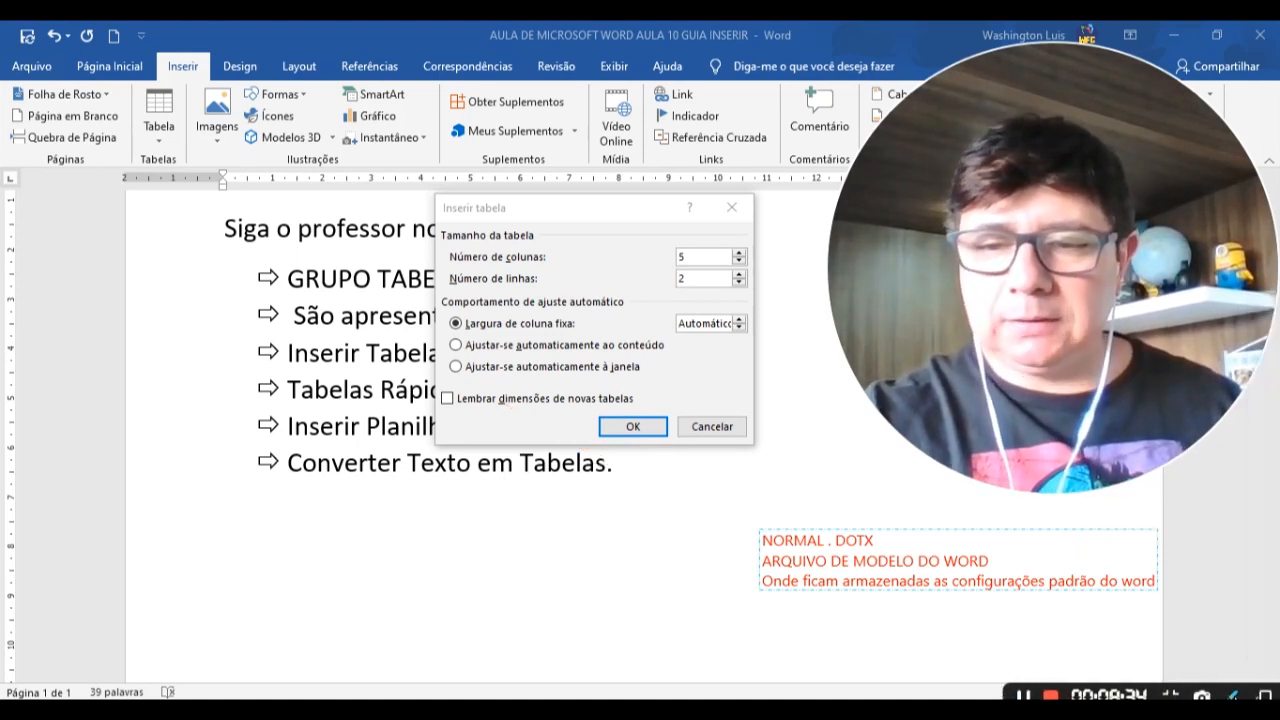
left_click(632, 428)
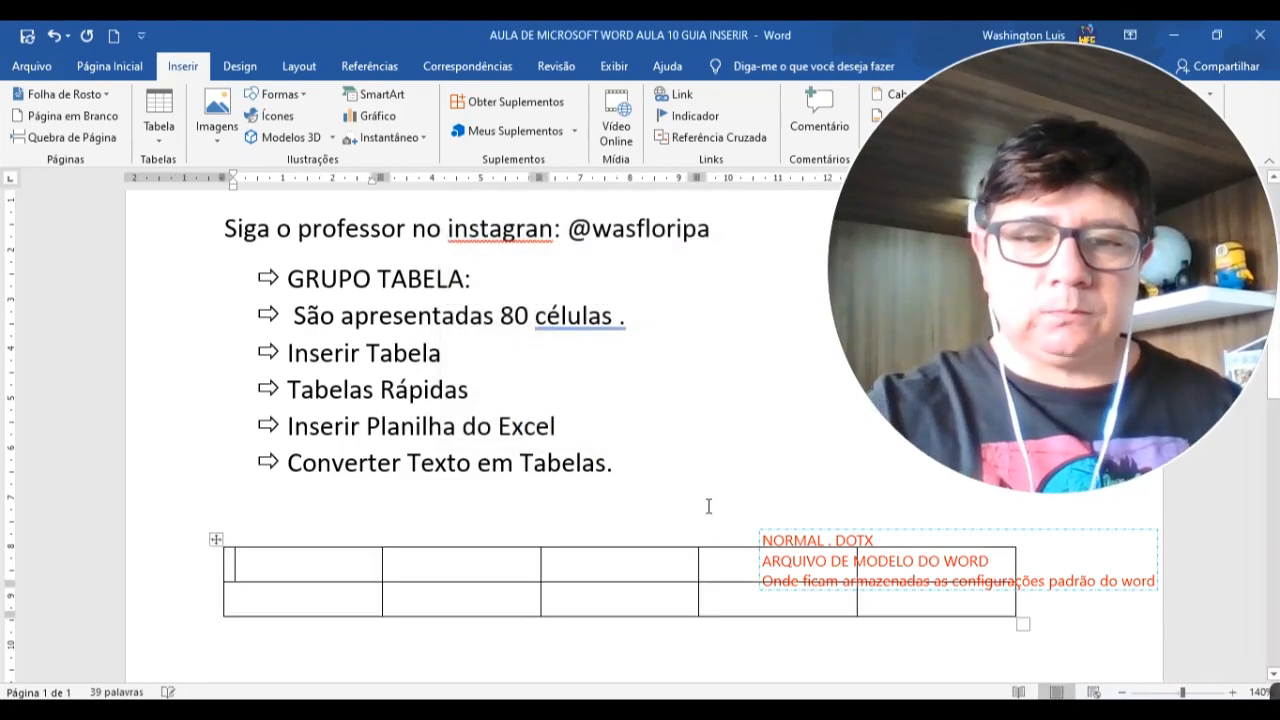
Erase the red text annotation lying over the page and leave the drawing tools
left_click(720, 491)
scroll(604, 428, "up", 2)
scroll(500, 423, "down", 5)
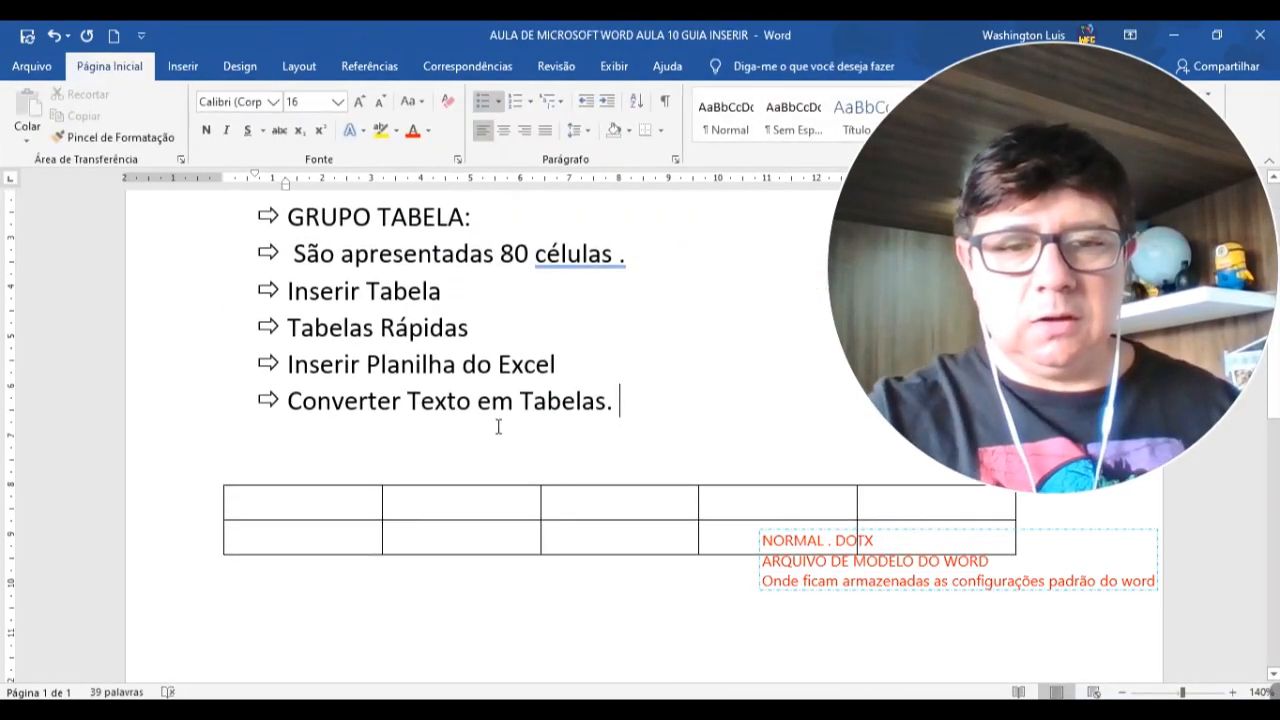
scroll(497, 437, "up", 2)
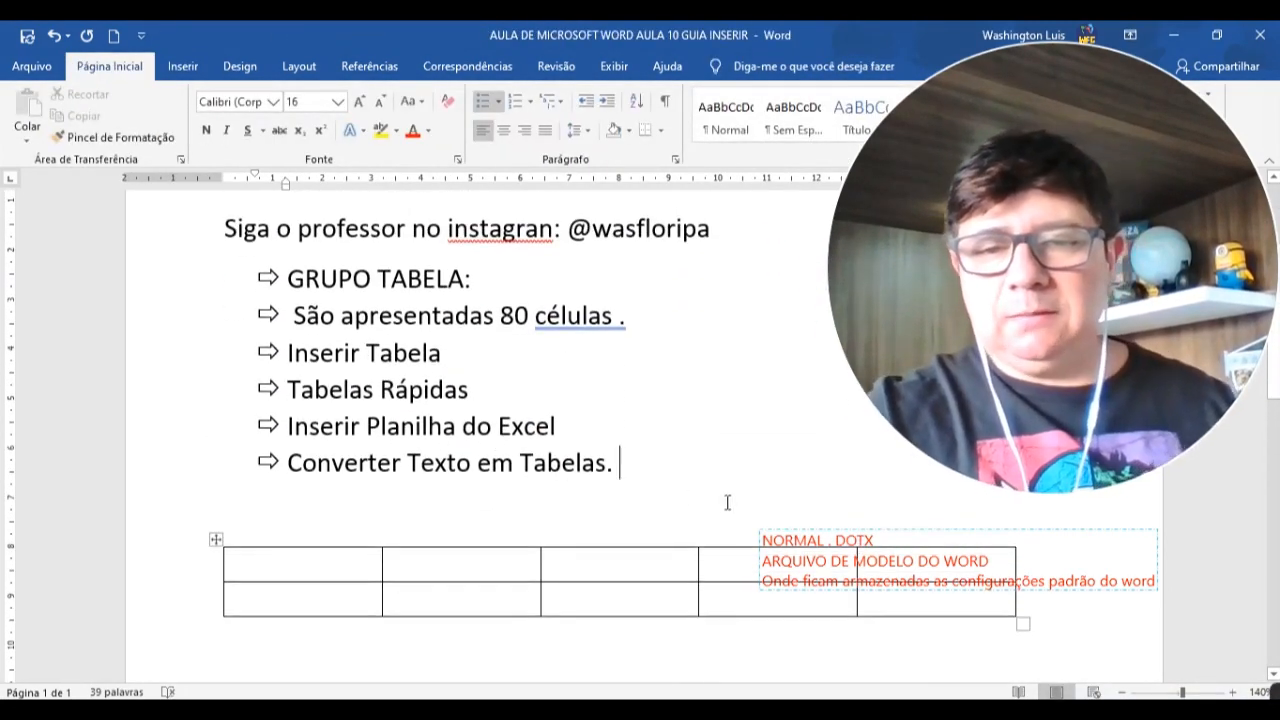
scroll(785, 532, "down", 2)
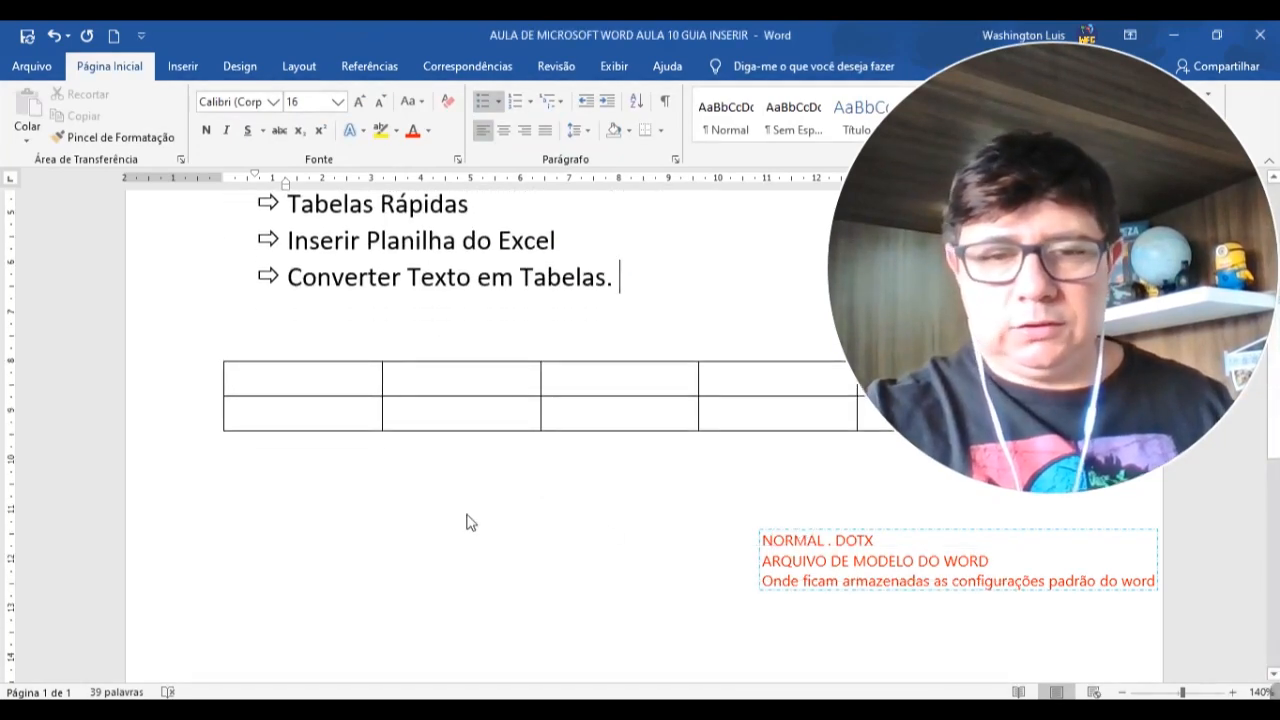
scroll(469, 518, "down", 3)
scroll(470, 515, "up", 4)
left_click(727, 560)
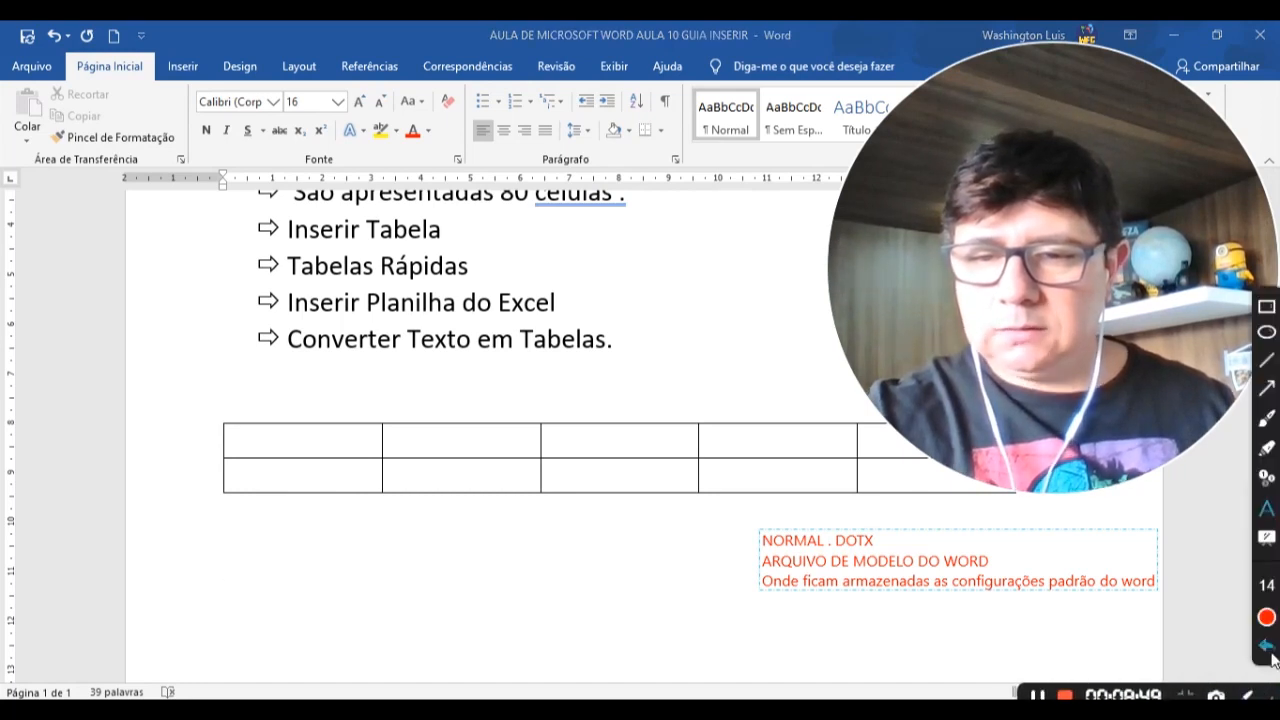
left_click(703, 433)
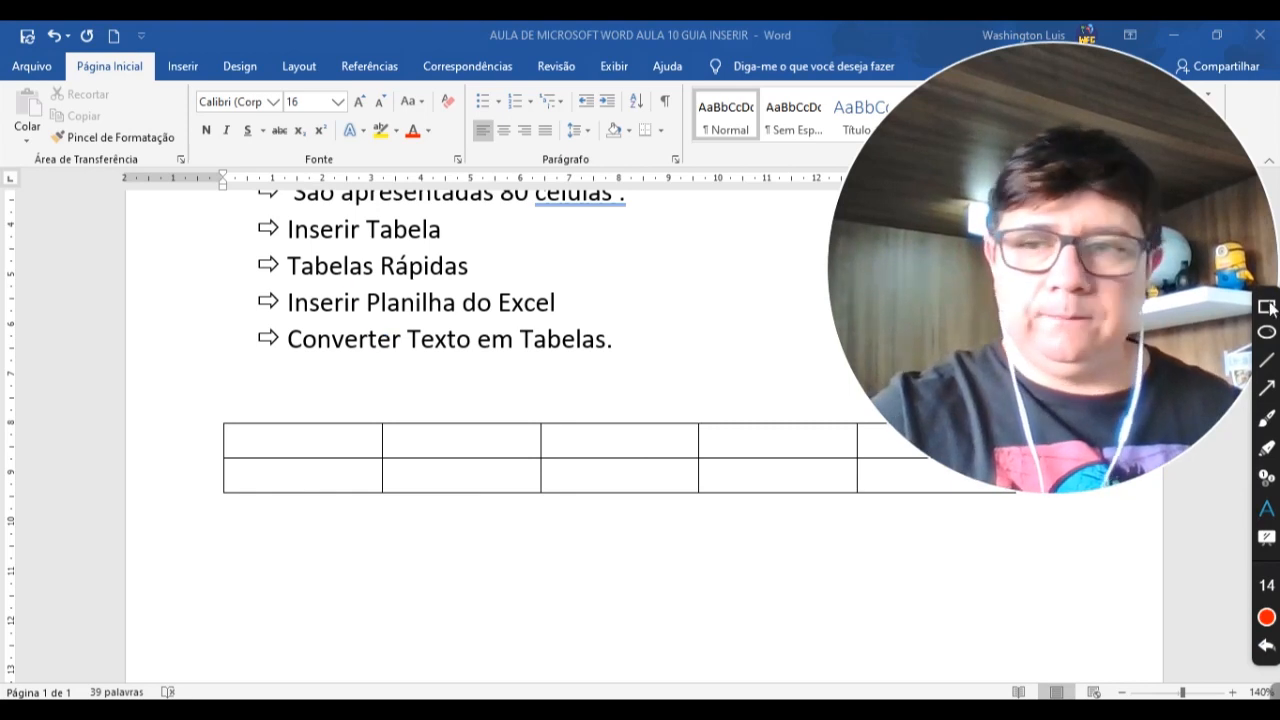
mouse_move(1271, 689)
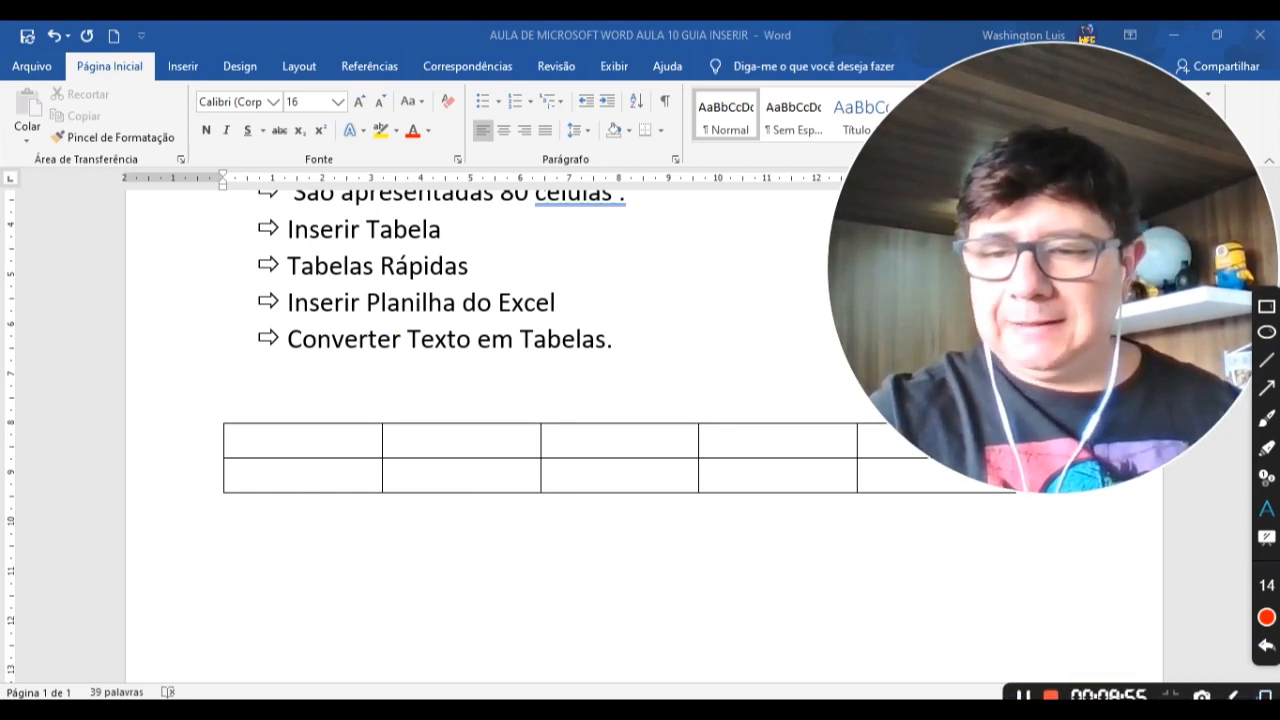
left_click(1232, 695)
scroll(386, 395, "up", 3)
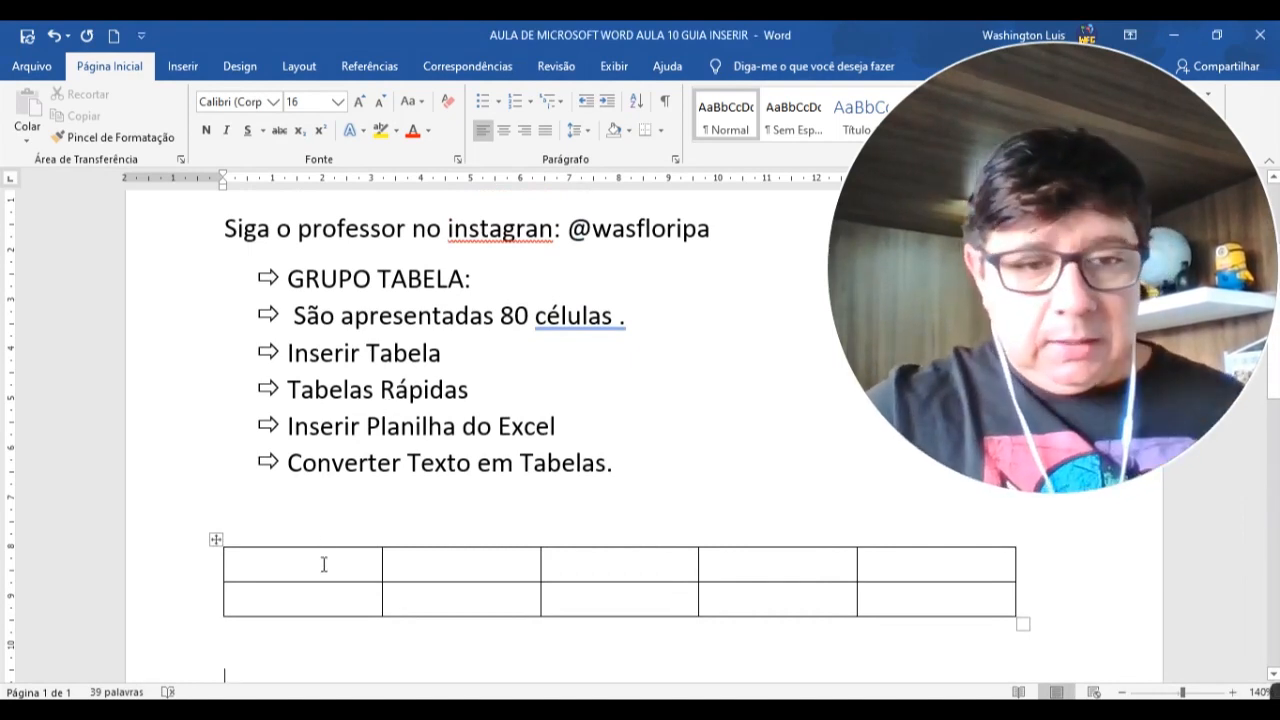
left_click(324, 565)
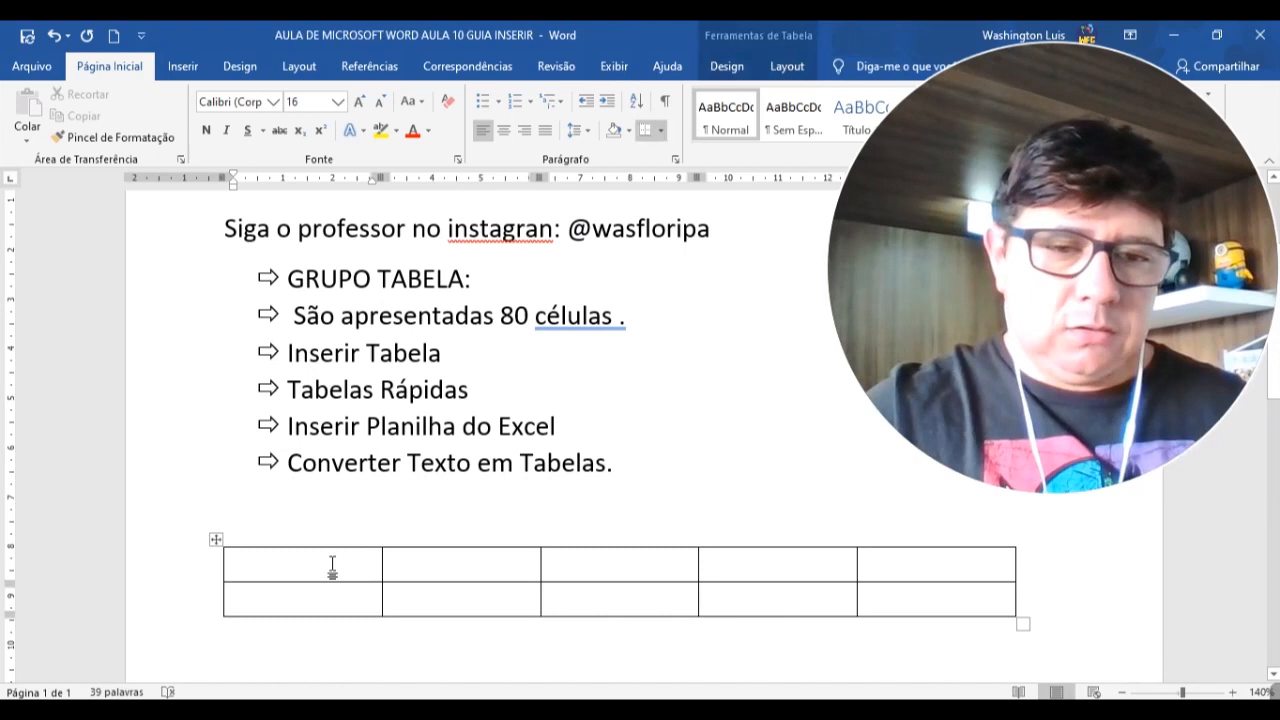
left_click(925, 567)
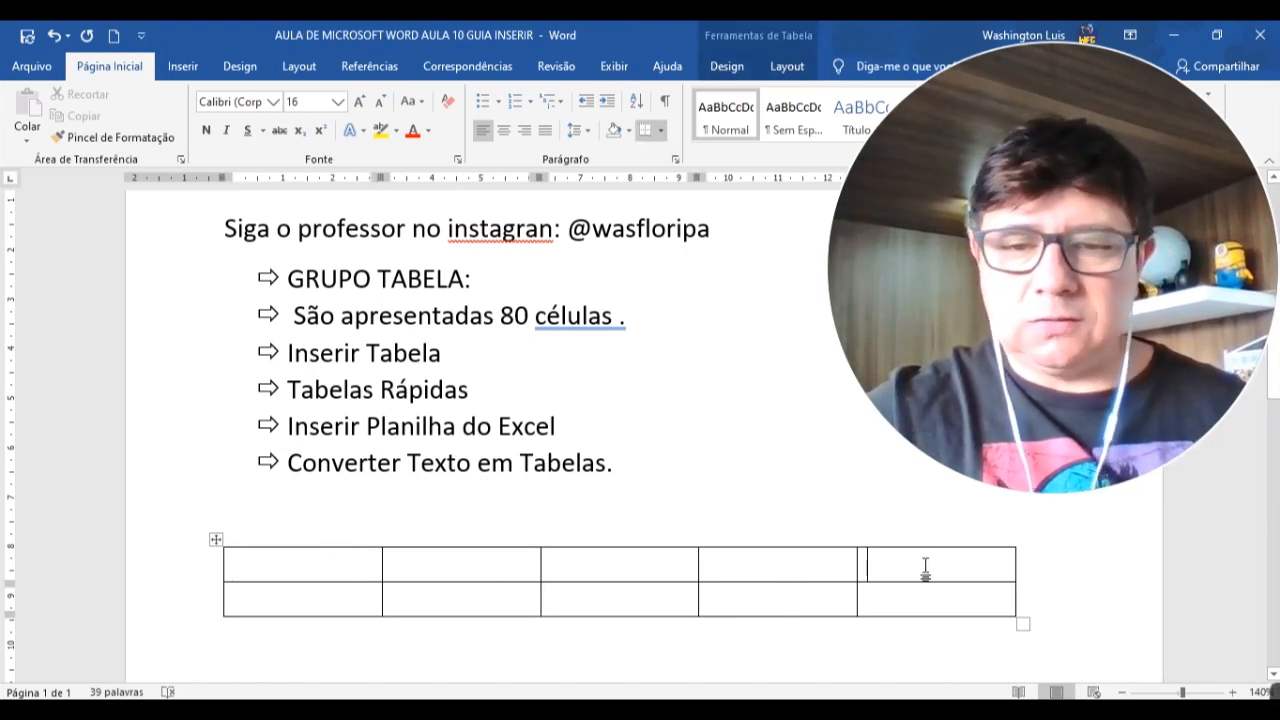
left_click(332, 565)
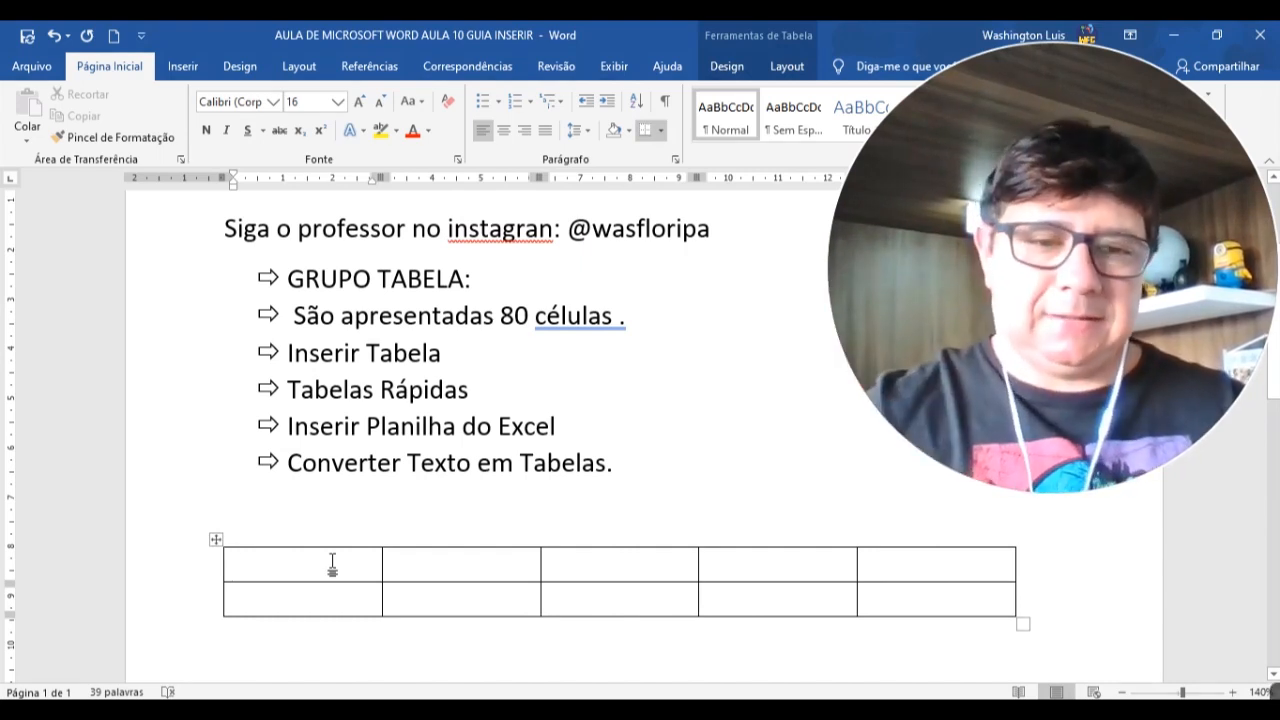
Begin a note above the table with "Tecla TAB insere novas linhas e permite"
left_click(283, 518)
type("Tecla TAB ")
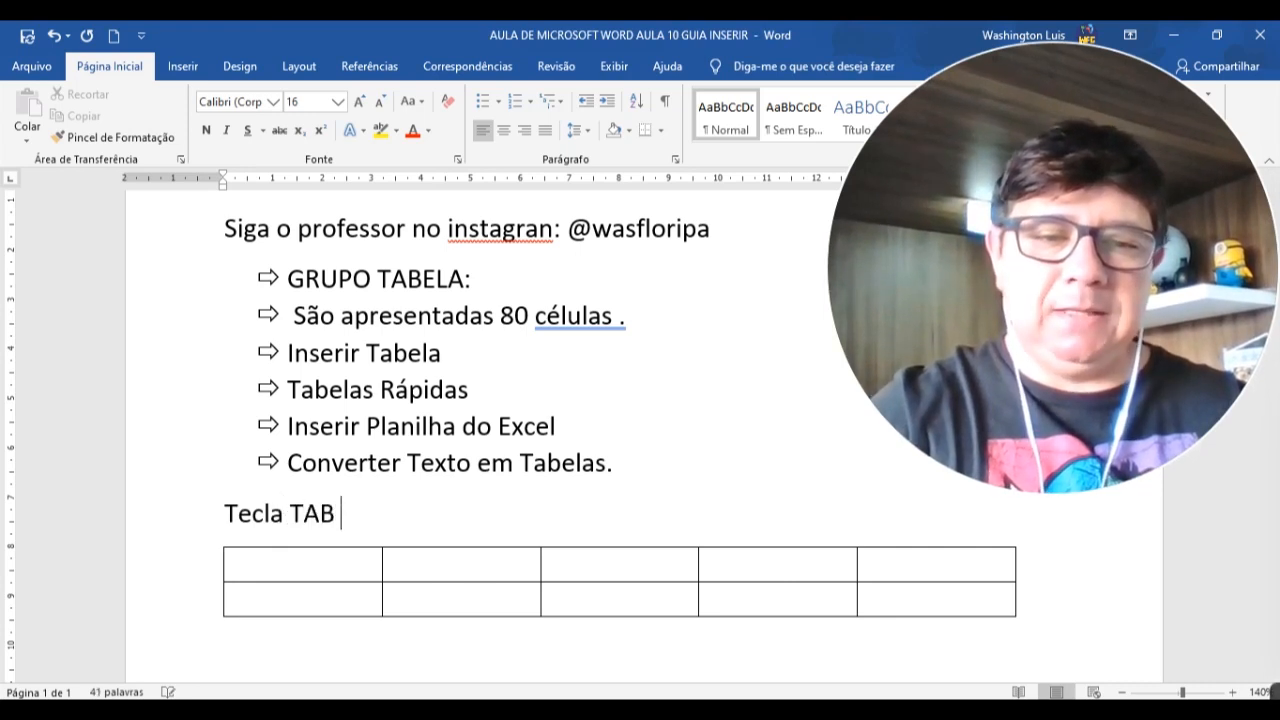
type("insere nov")
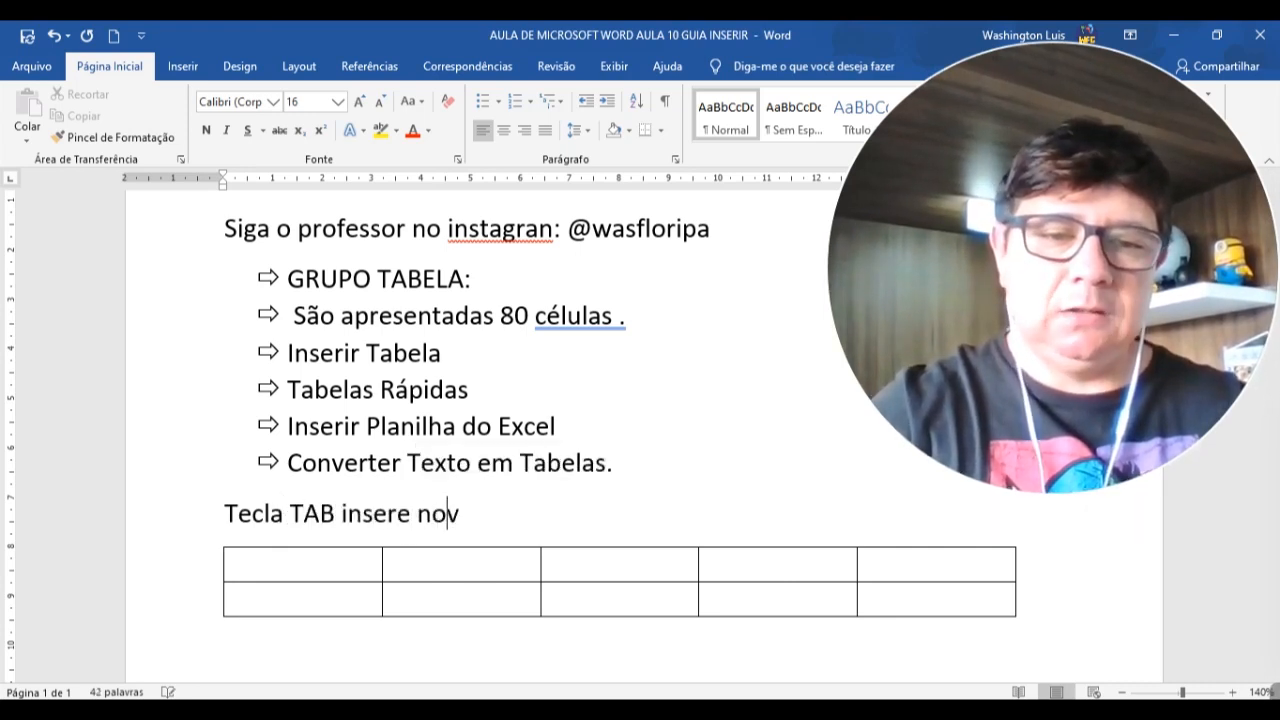
type("as linhas e permite ")
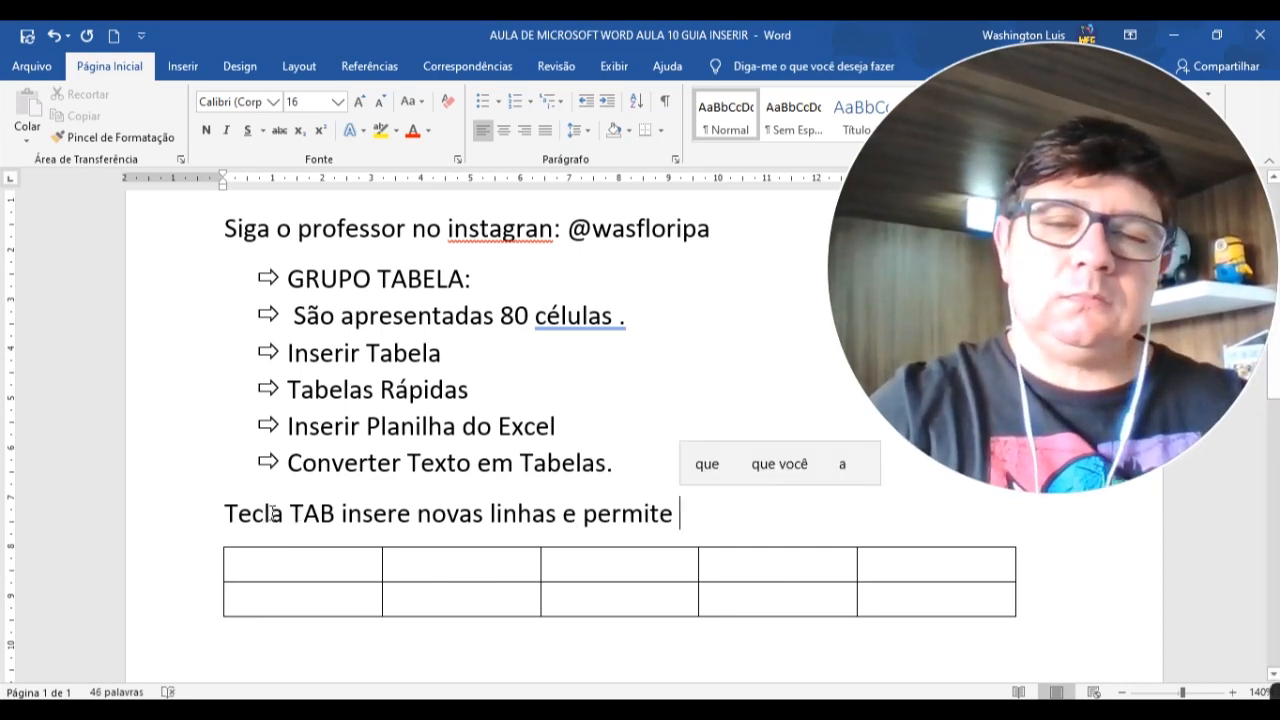
type("o")
key("BackSpace")
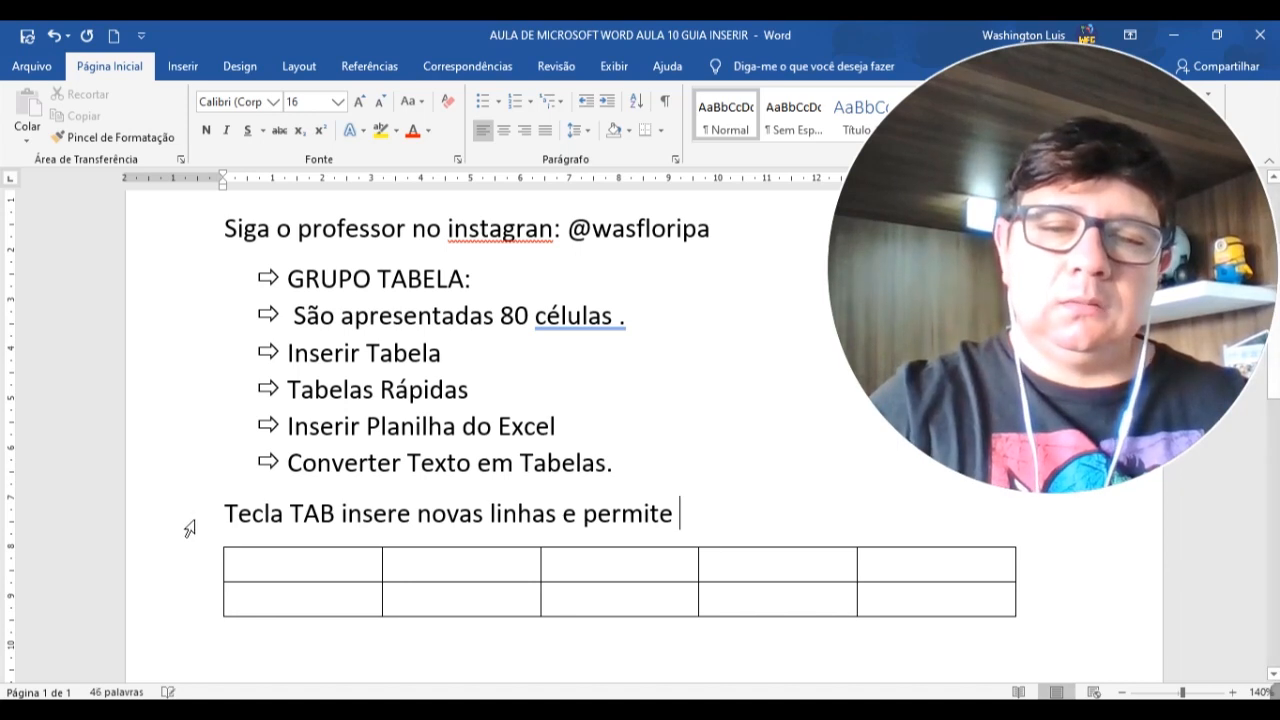
Complete the note above the table with "o pulo entre as colunas do ponto de inserção = cursor."
type("o pulo ent")
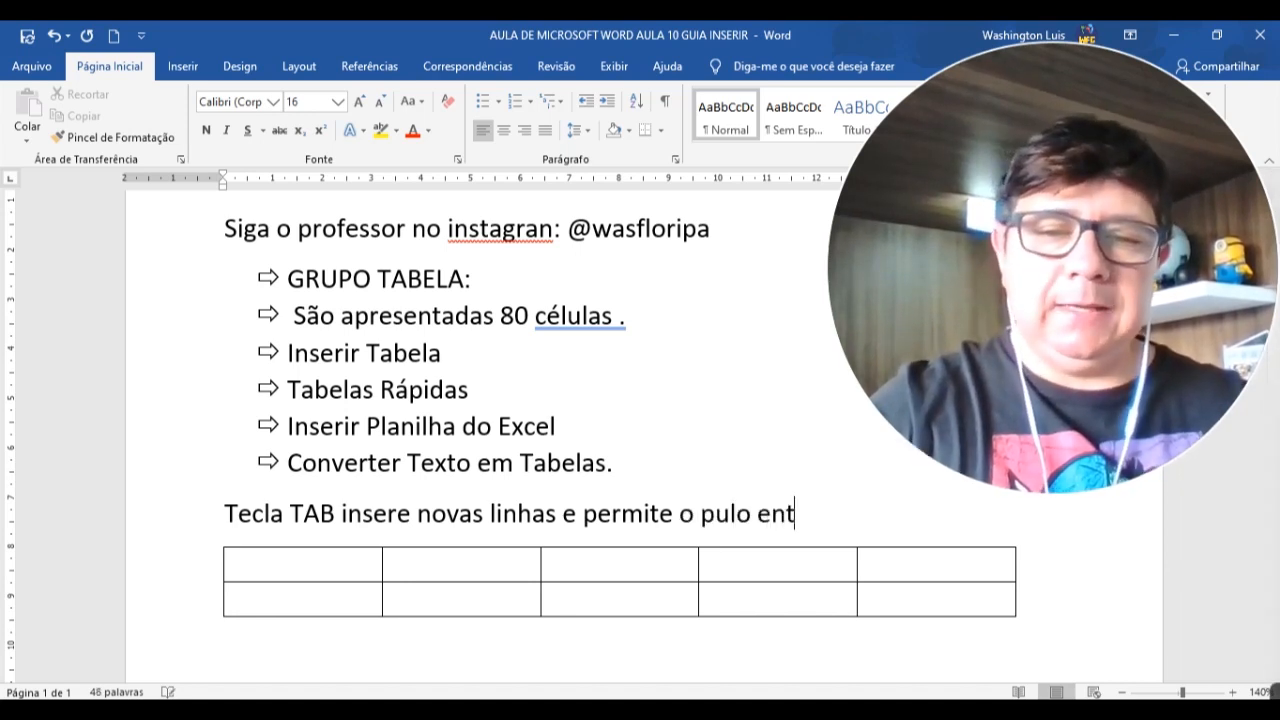
type("re as coluna")
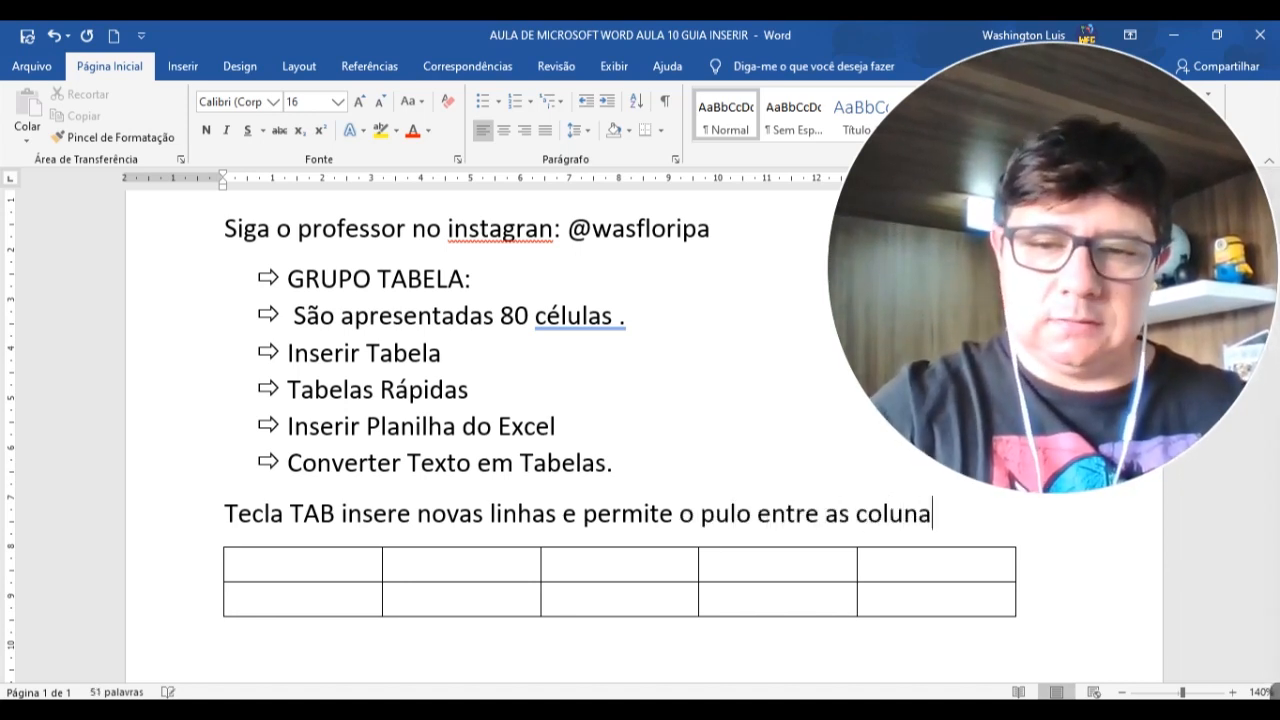
type("s")
type(" do po")
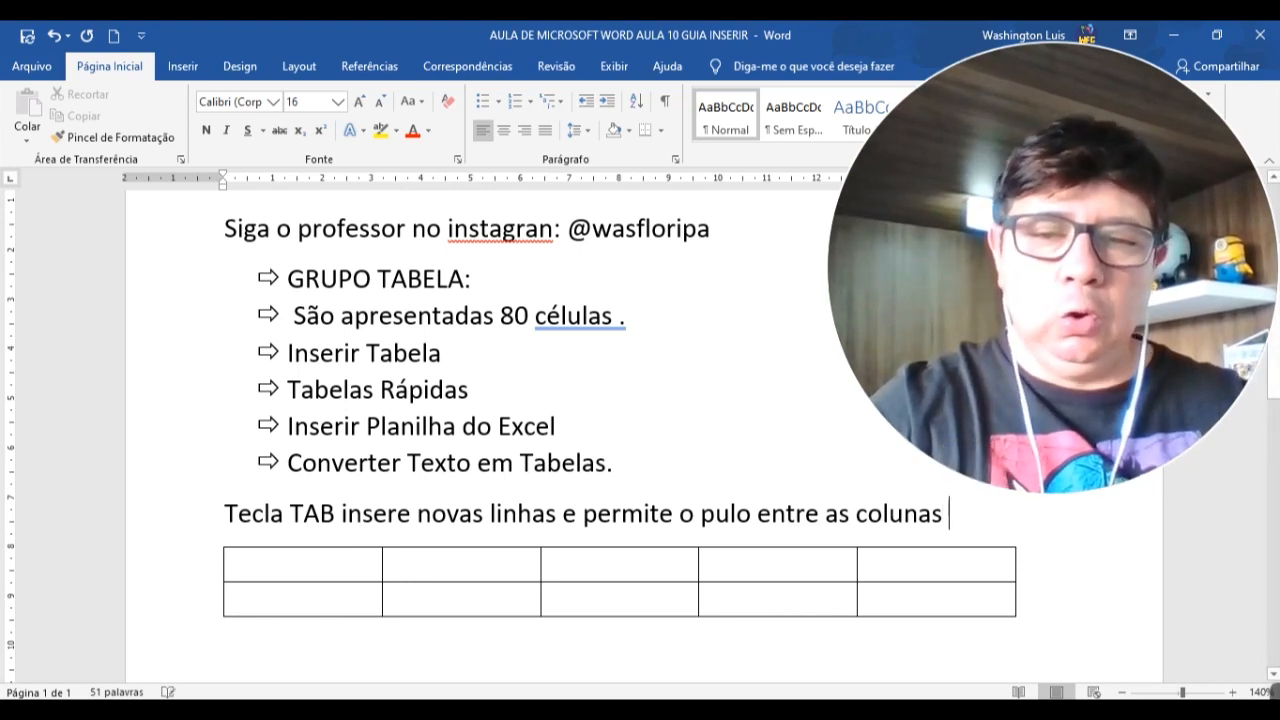
type("nto de in")
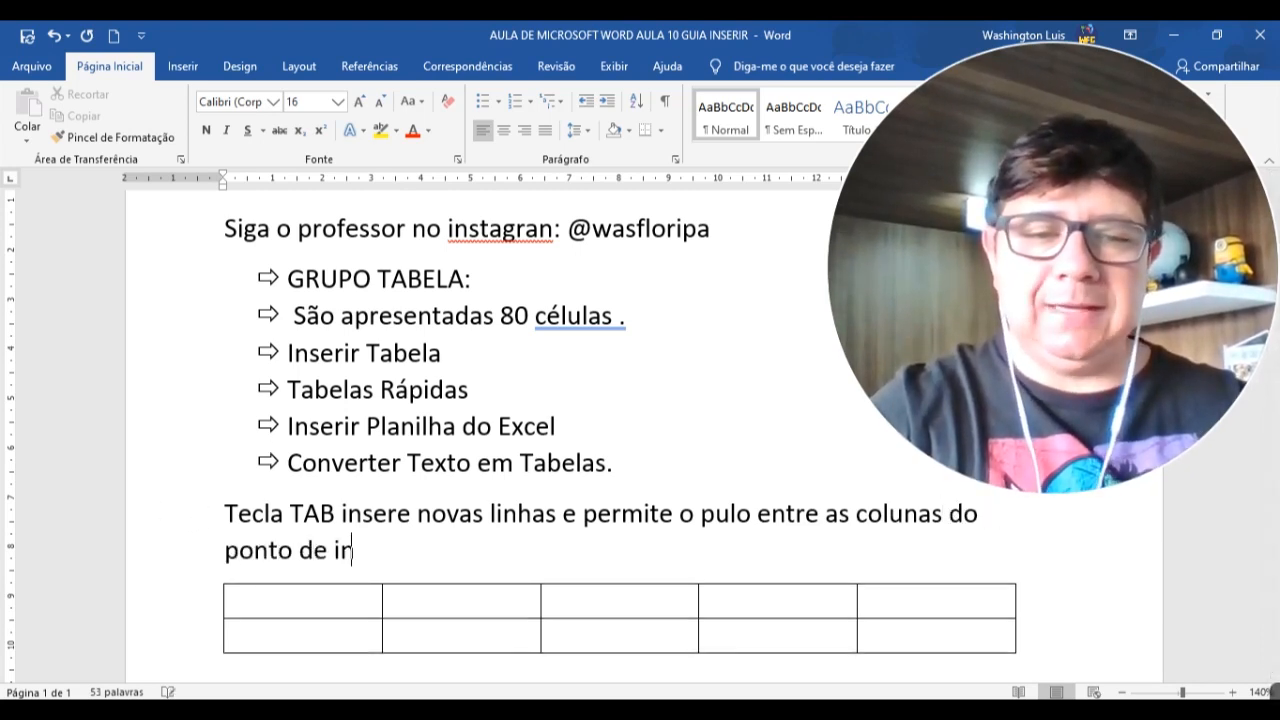
type("serção = cursos")
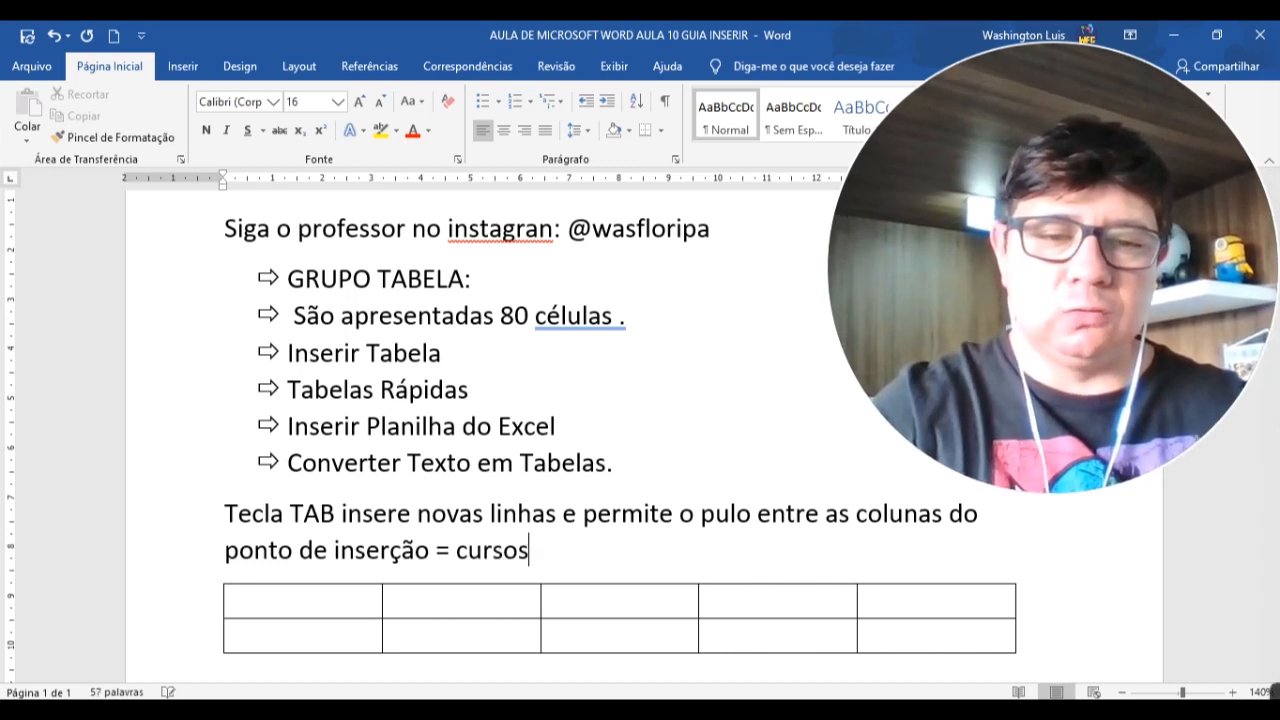
key("BackSpace")
type("r.")
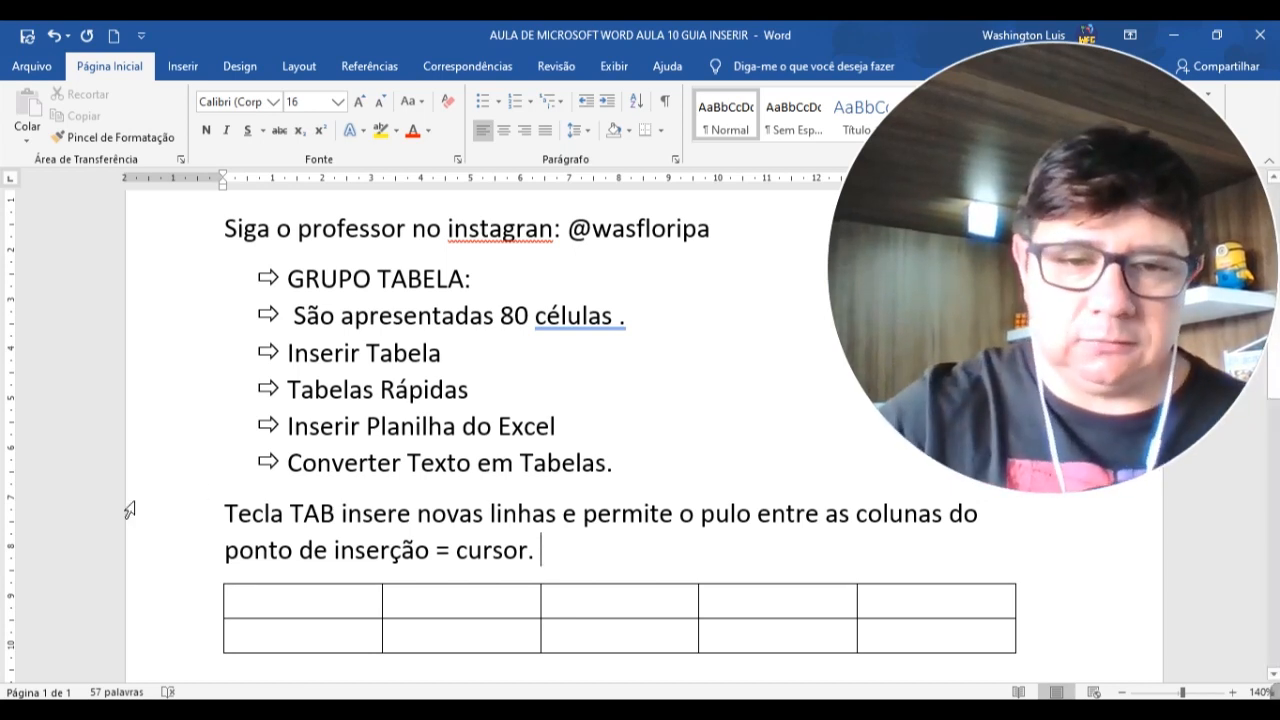
Move the insertion point cell by cell from the table's first cell to its last cell
left_click(274, 600)
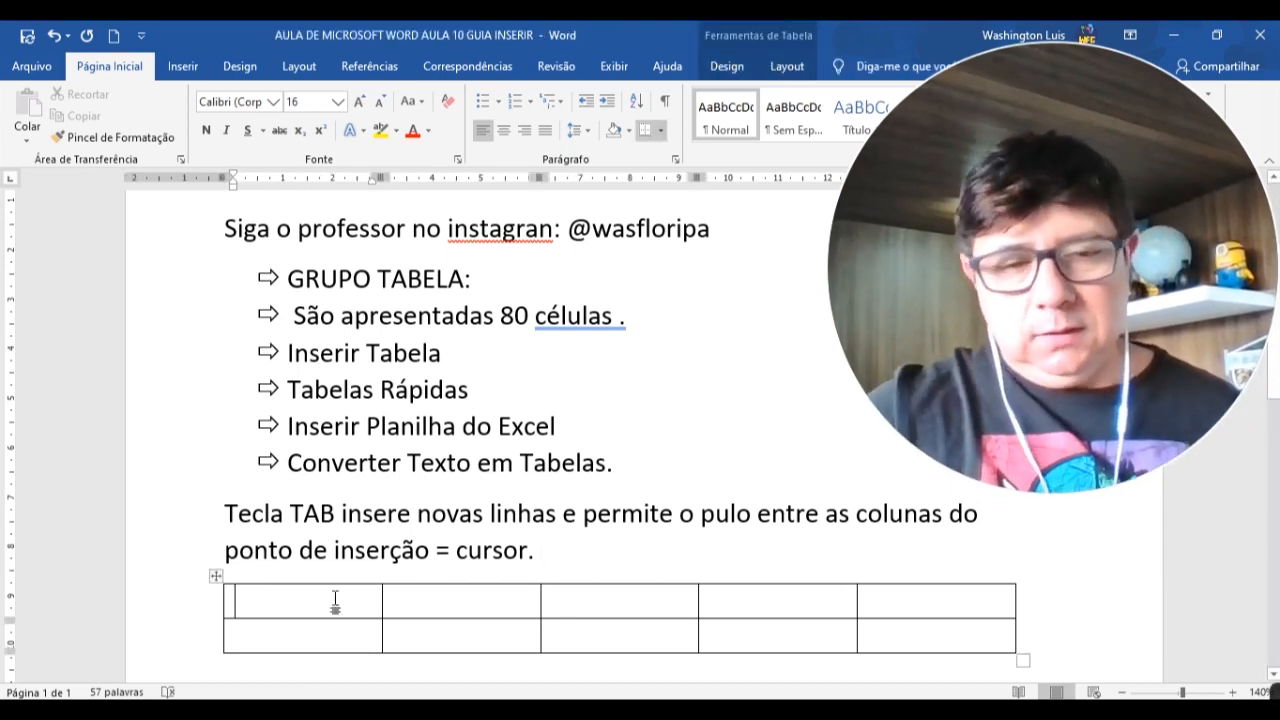
key("Tab")
key("Tab")
key("Tab")
key("Tab")
key("Tab")
key("Tab")
key("Tab")
key("Tab")
key("Tab")
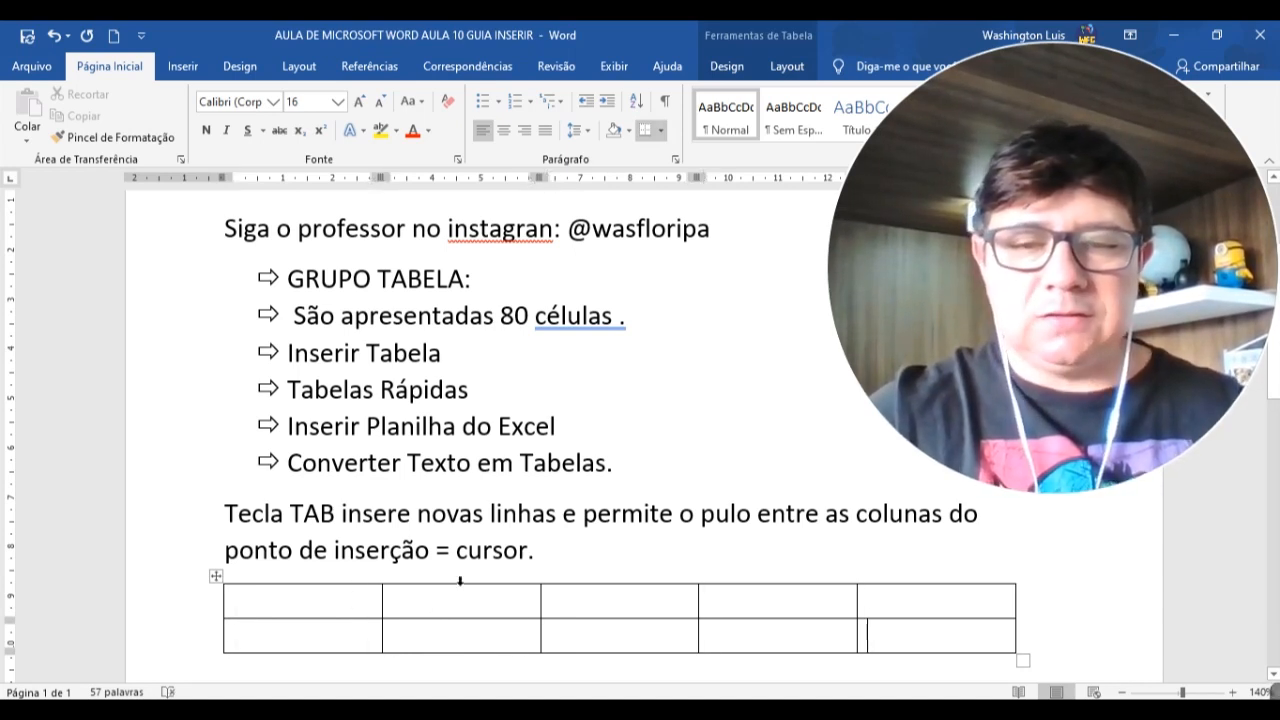
Mark the cursor in the table's last cell in red, circle the cell, write "TAB" beside it and leave the drawing tools
scroll(460, 590, "down", 1)
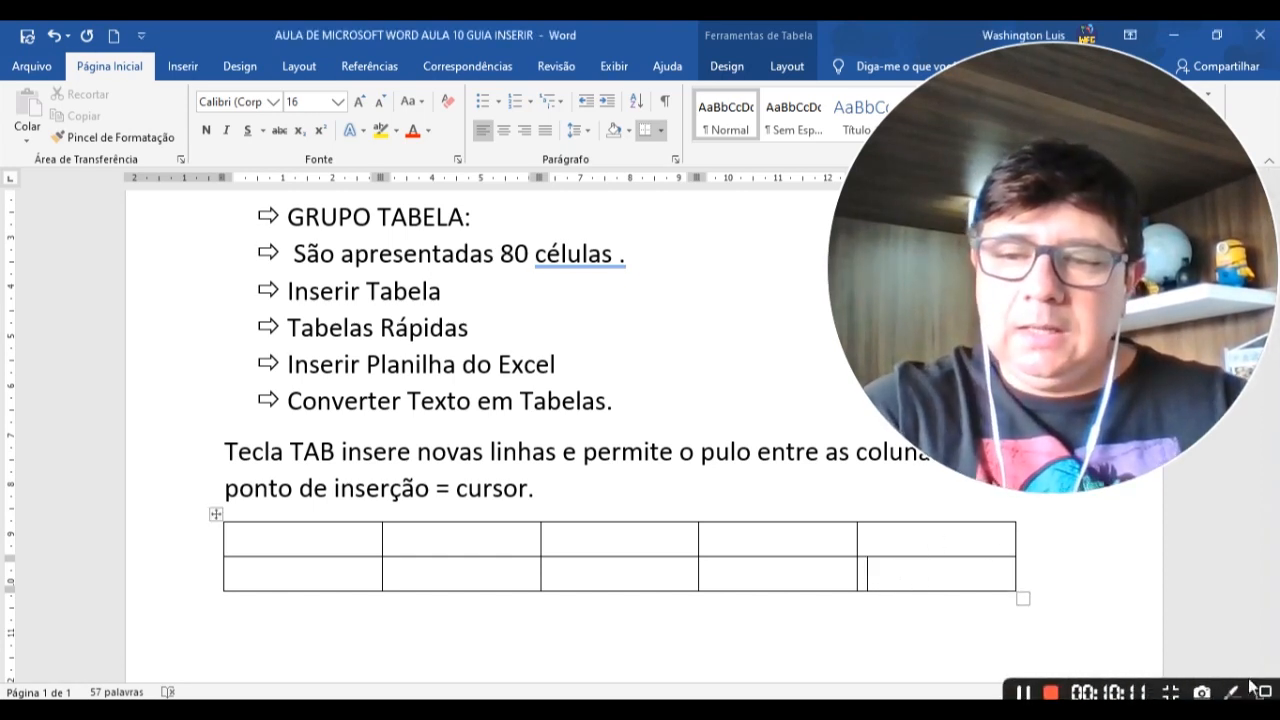
left_click(1233, 692)
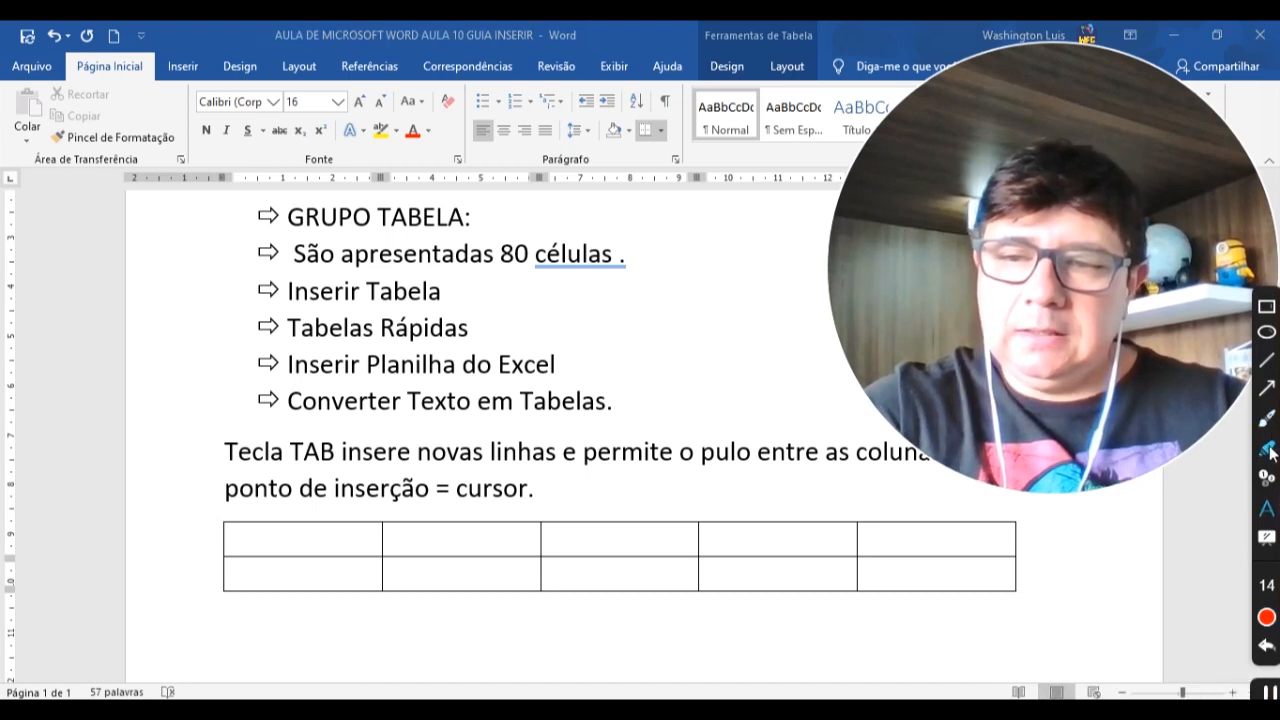
mouse_move(860, 543)
left_mouse_down()
mouse_move(866, 615)
mouse_move(1035, 583)
mouse_move(926, 538)
mouse_move(848, 550)
mouse_move(871, 587)
left_mouse_up()
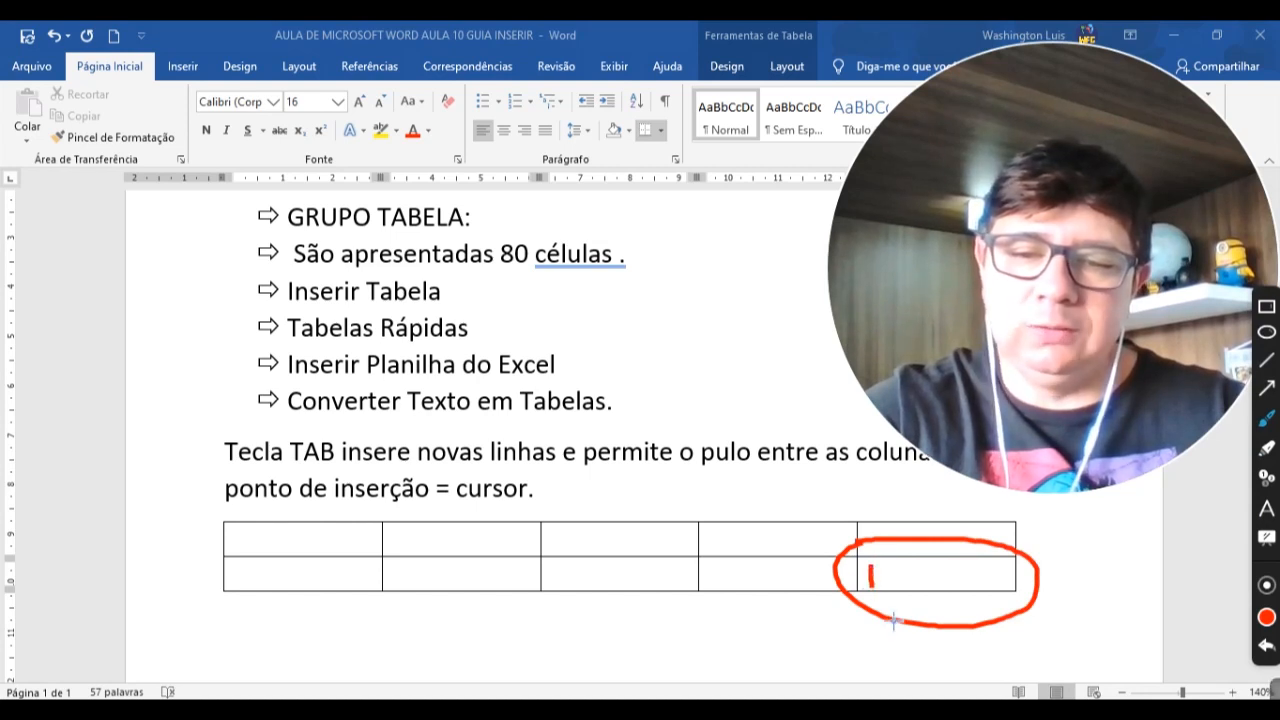
mouse_move(1051, 565)
left_mouse_down()
mouse_move(1053, 590)
mouse_move(1067, 566)
mouse_move(1088, 594)
mouse_move(1098, 574)
mouse_move(1116, 578)
mouse_move(1102, 598)
mouse_move(1089, 593)
left_mouse_up()
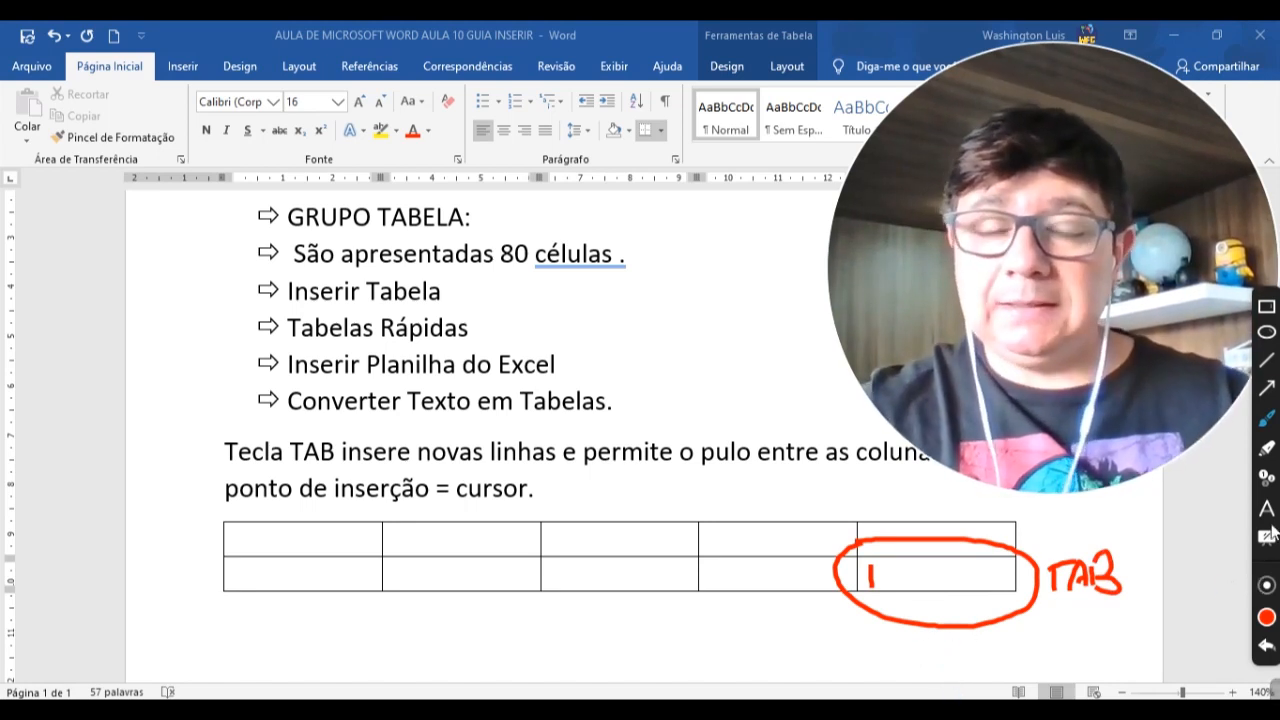
mouse_move(1272, 690)
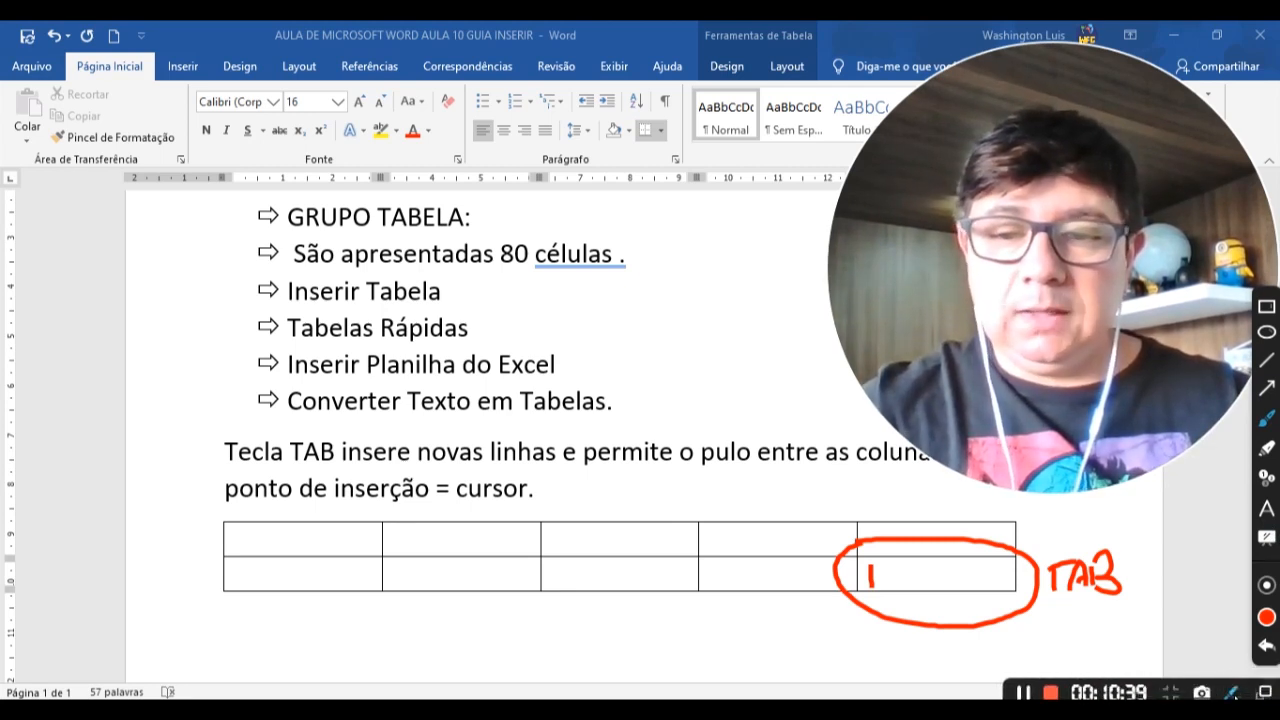
left_click(1233, 692)
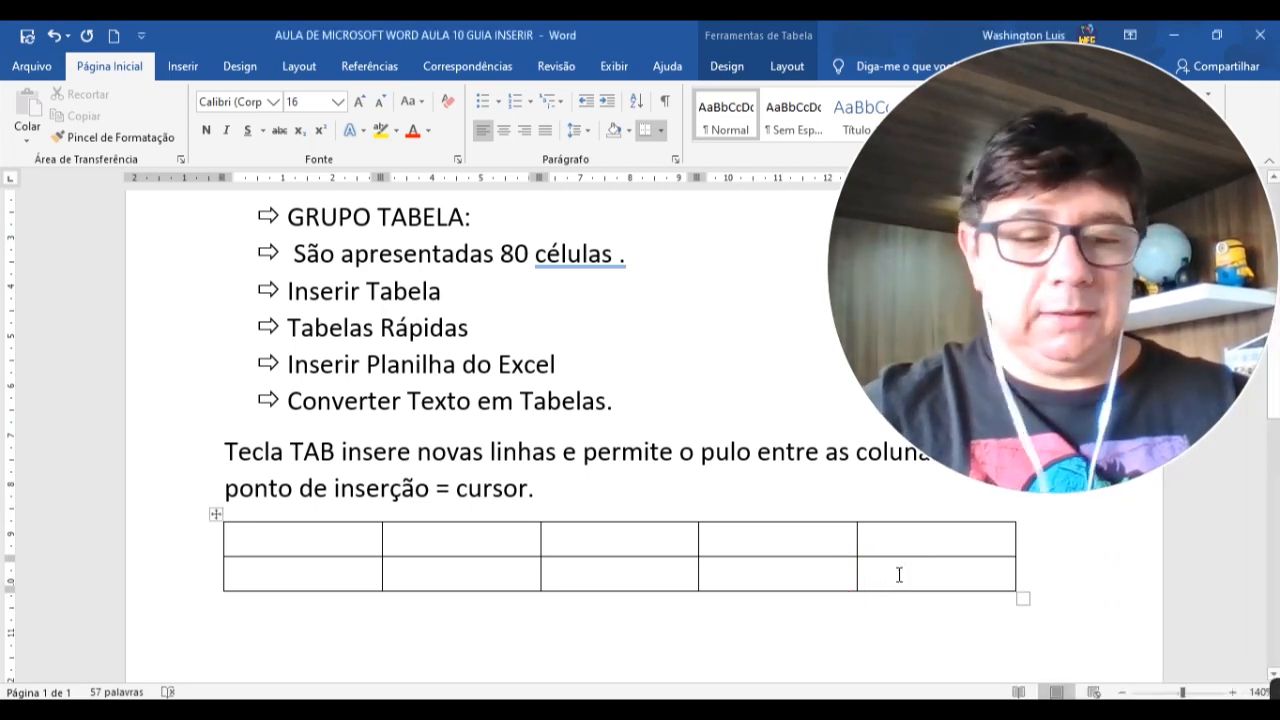
Add four new rows at the end of the table by advancing the insertion point past its last cell
key("Tab")
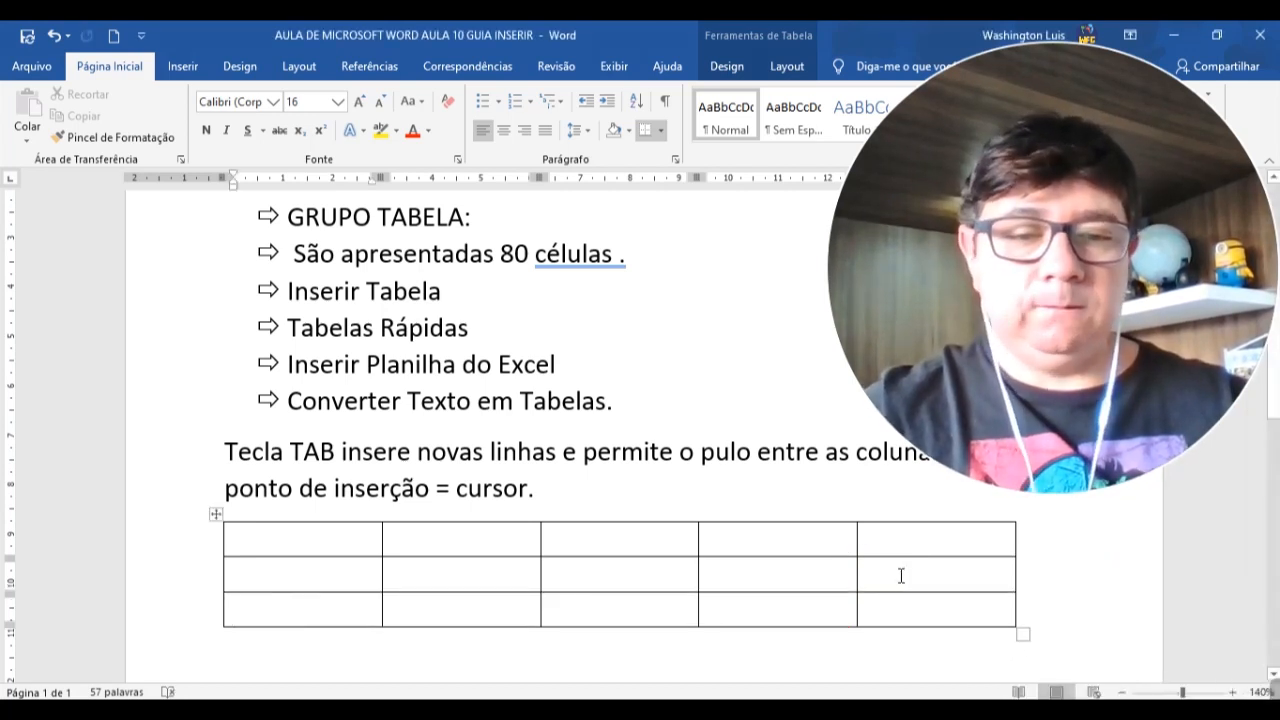
key("Tab")
key("Tab")
key("Tab")
key("Tab")
key("Tab")
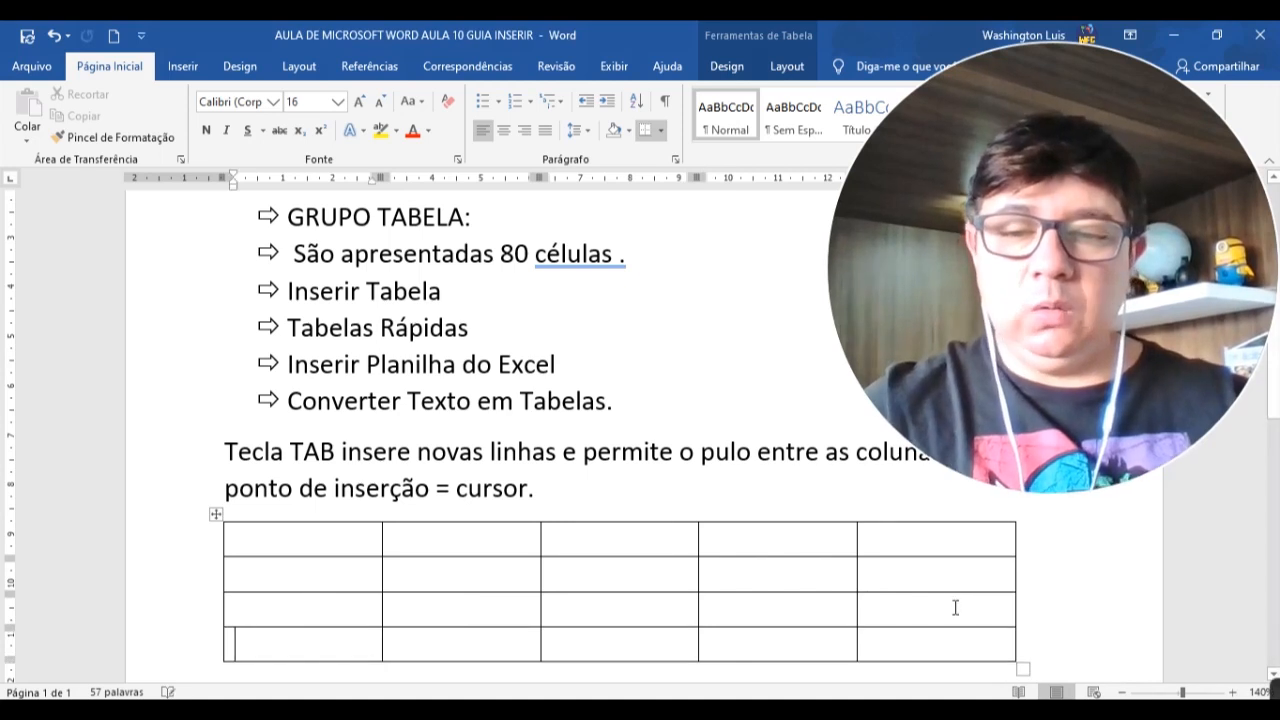
key("Tab")
key("Tab")
key("Tab")
key("Tab")
key("Tab")
key("Tab")
key("Tab")
key("Tab")
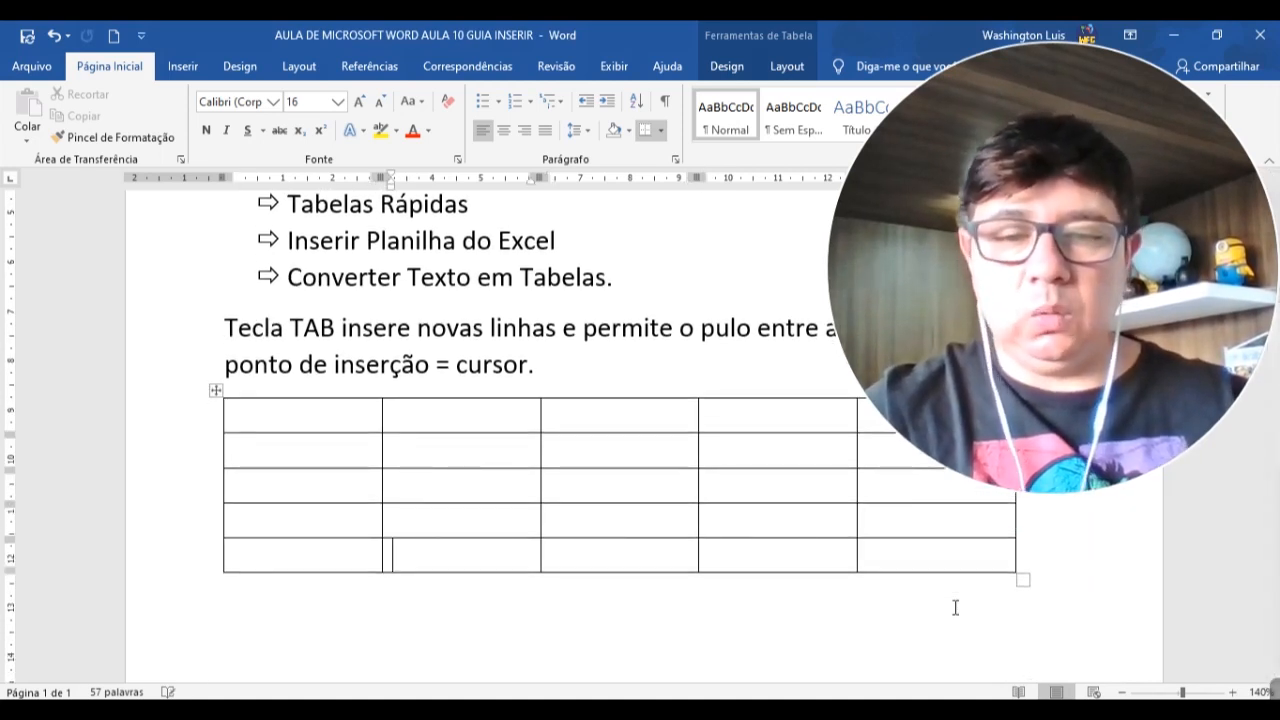
key("Tab")
key("Tab")
key("Tab")
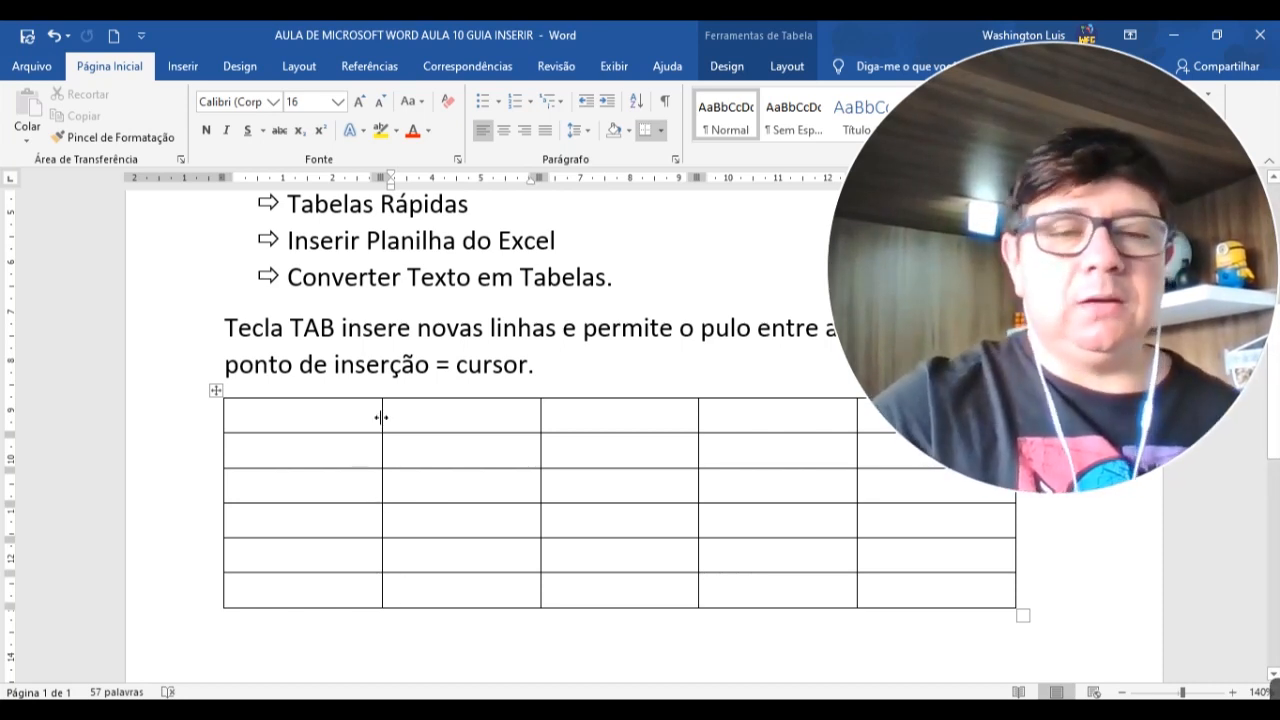
Widen the table's first column slightly and place the insertion point in its first cell
mouse_move(381, 417)
left_mouse_down()
mouse_move(326, 417)
mouse_move(426, 417)
mouse_move(383, 417)
mouse_move(395, 417)
left_mouse_up()
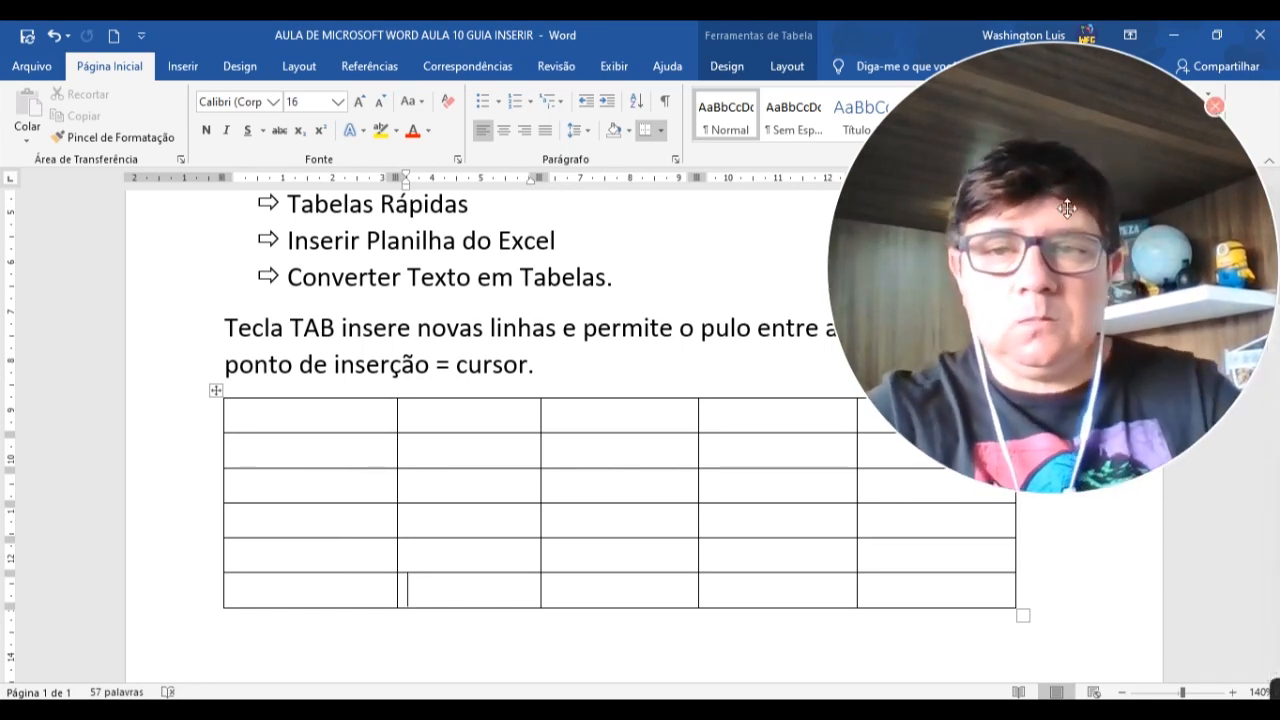
left_click_drag(1051, 177, 1084, 285)
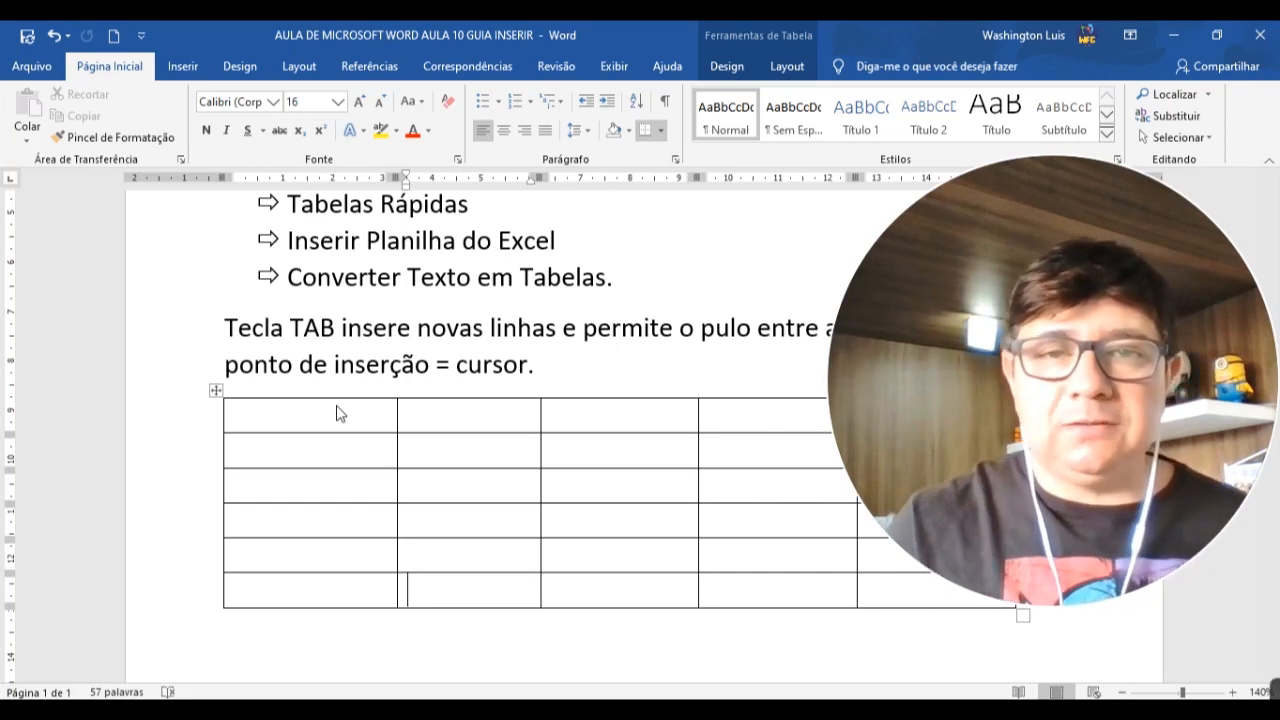
left_click_drag(340, 415, 903, 597)
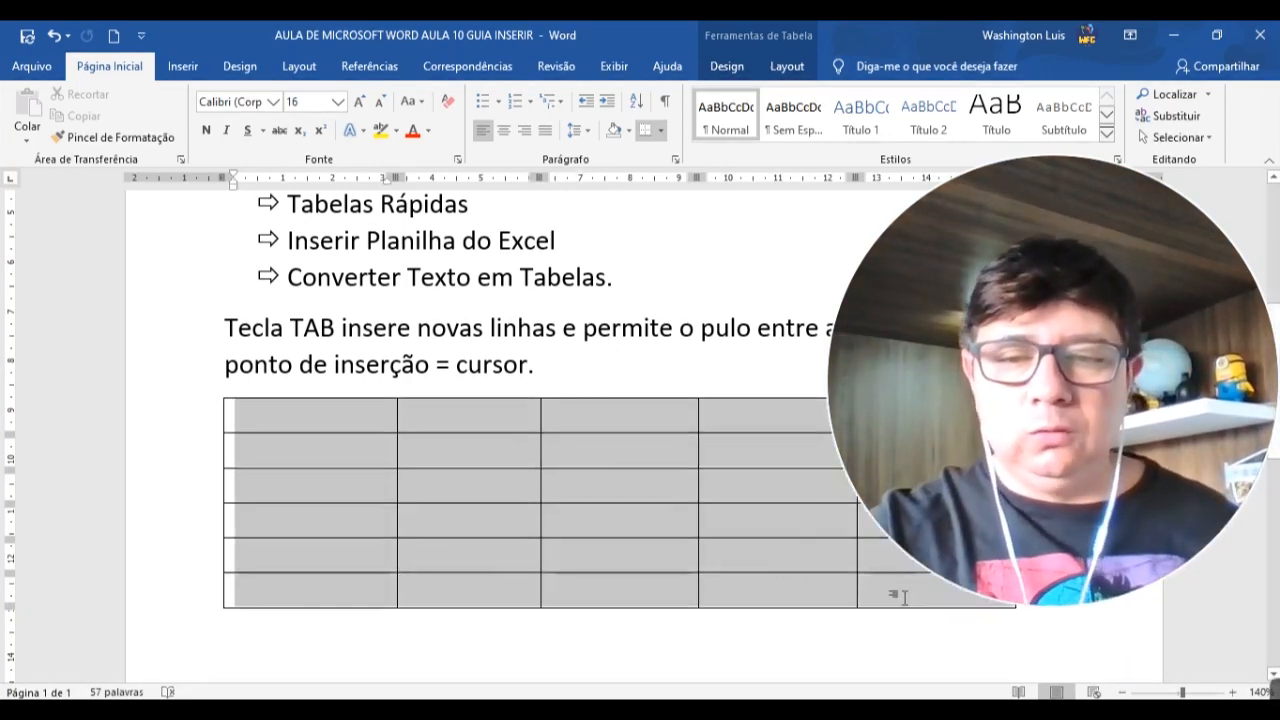
left_click(622, 562)
left_click(300, 419)
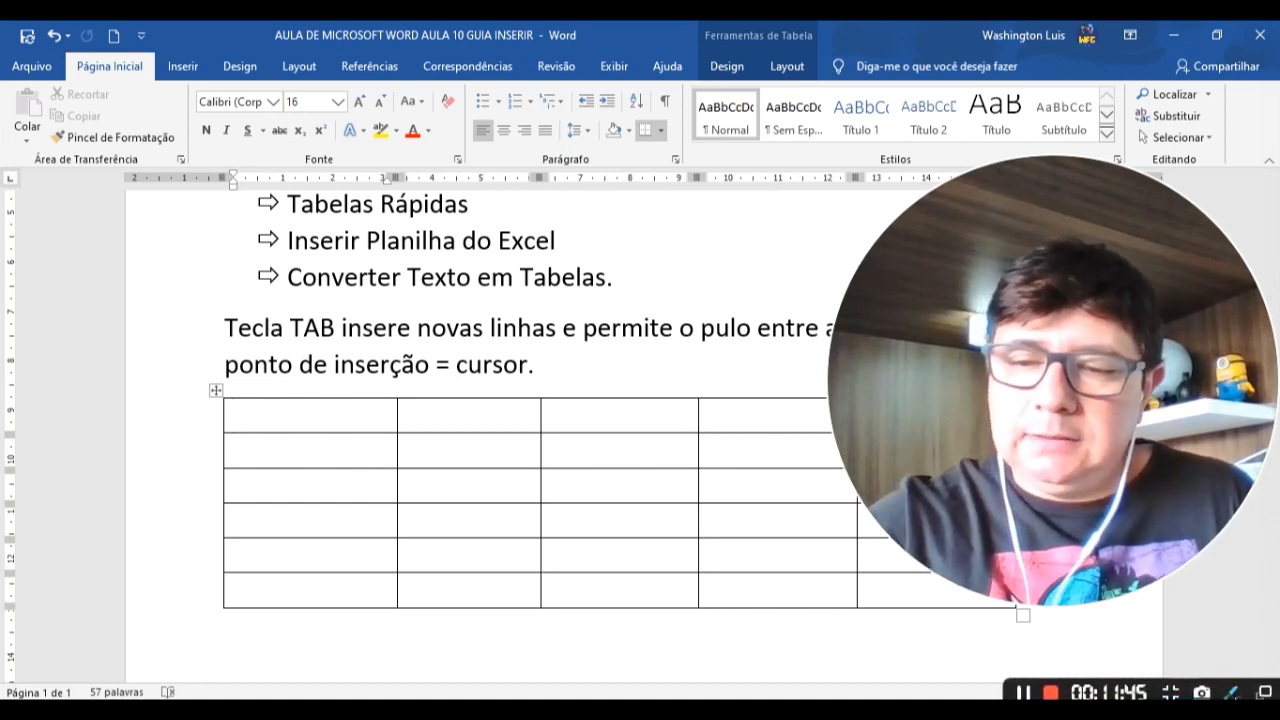
Circle the Design and Layout labels in red with the brush and outline the "Ferramentas de Tabela" heading above them
left_click(1232, 692)
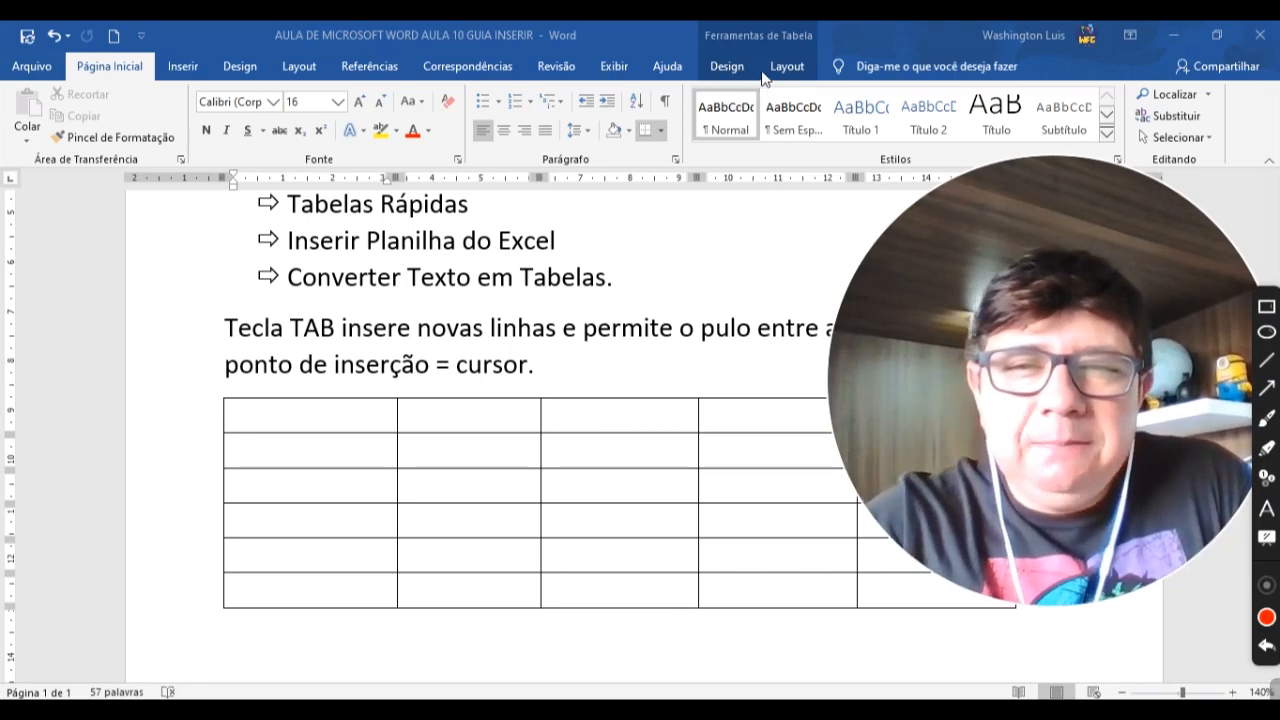
double_click(703, 44)
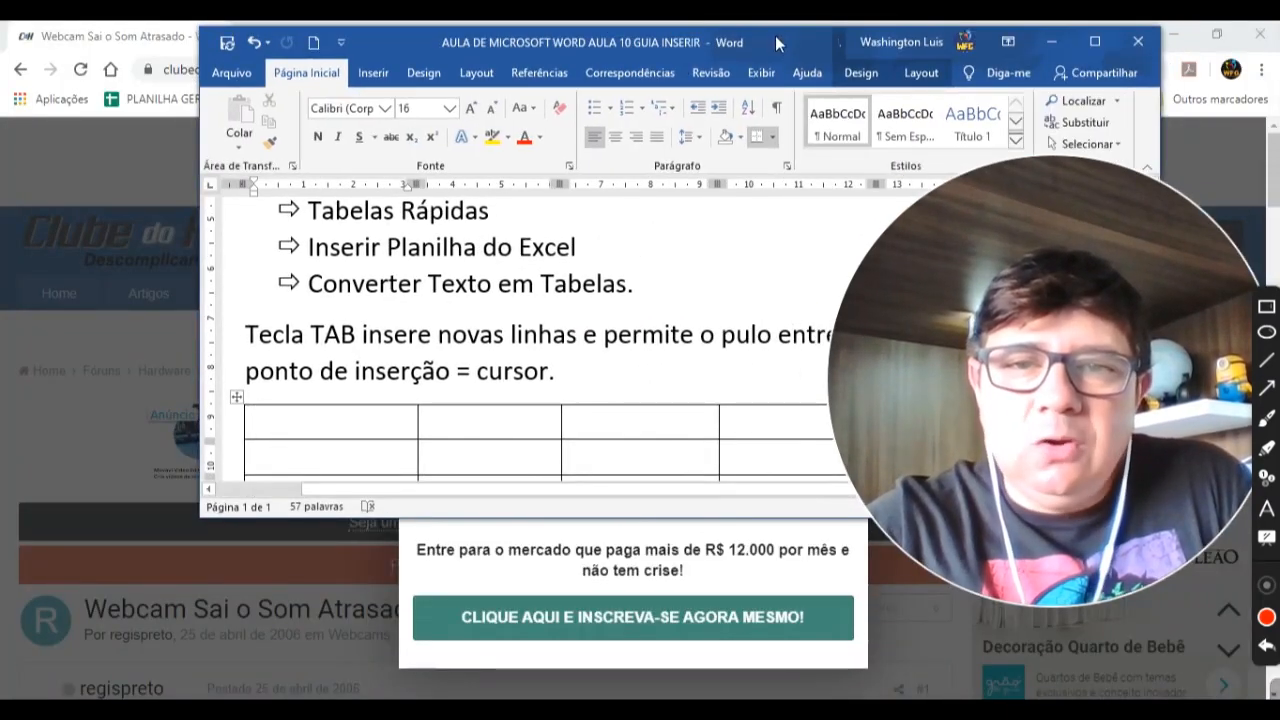
double_click(776, 42)
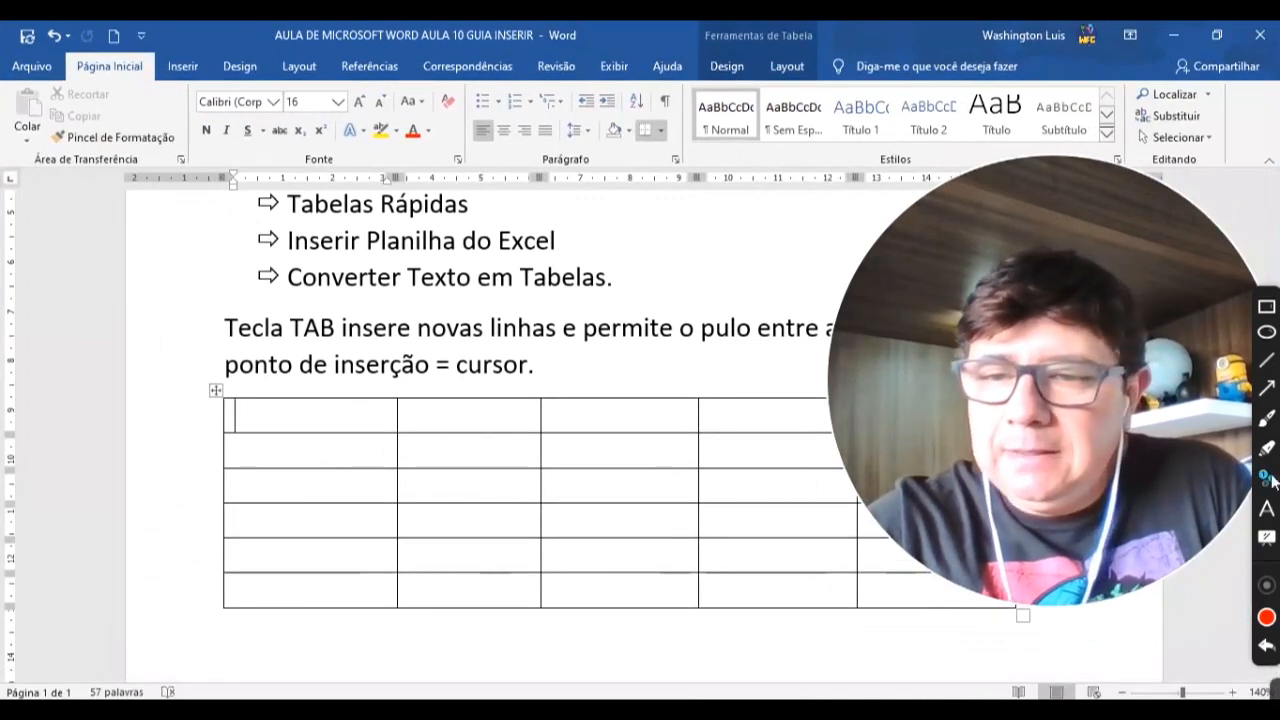
left_click(1266, 420)
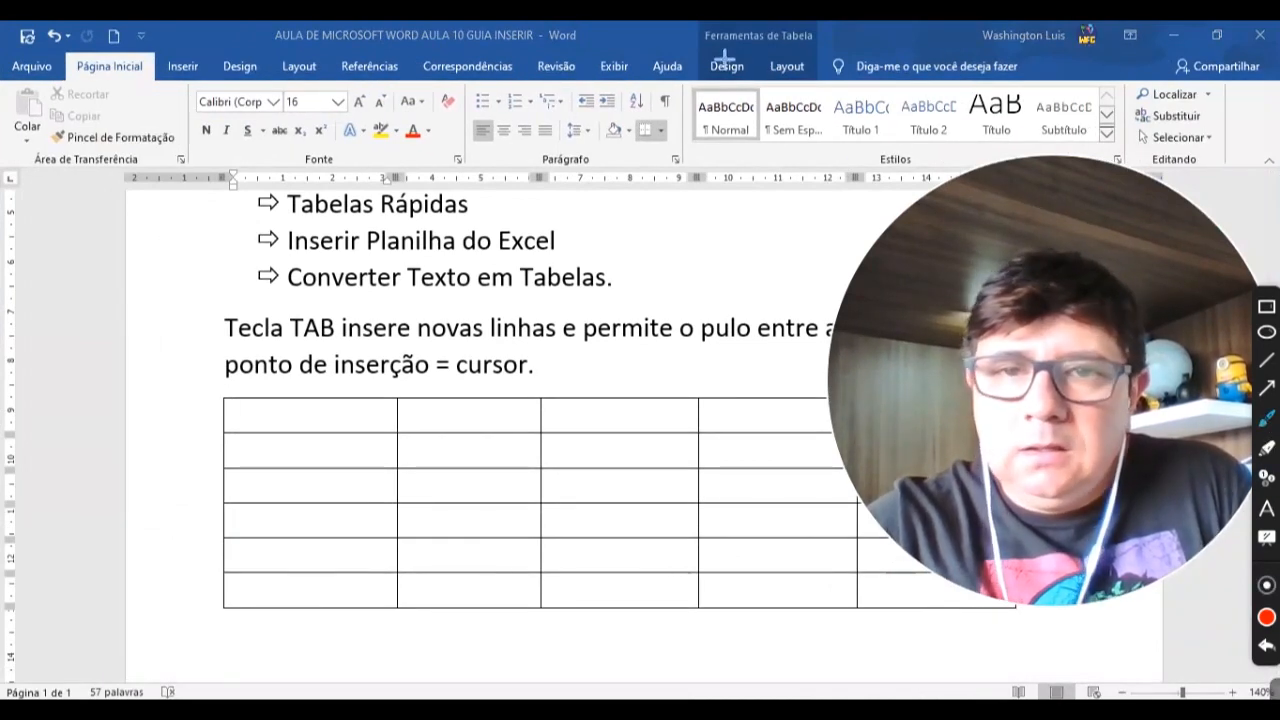
mouse_move(715, 50)
left_mouse_down()
mouse_move(695, 82)
mouse_move(770, 90)
mouse_move(825, 45)
mouse_move(736, 40)
left_mouse_up()
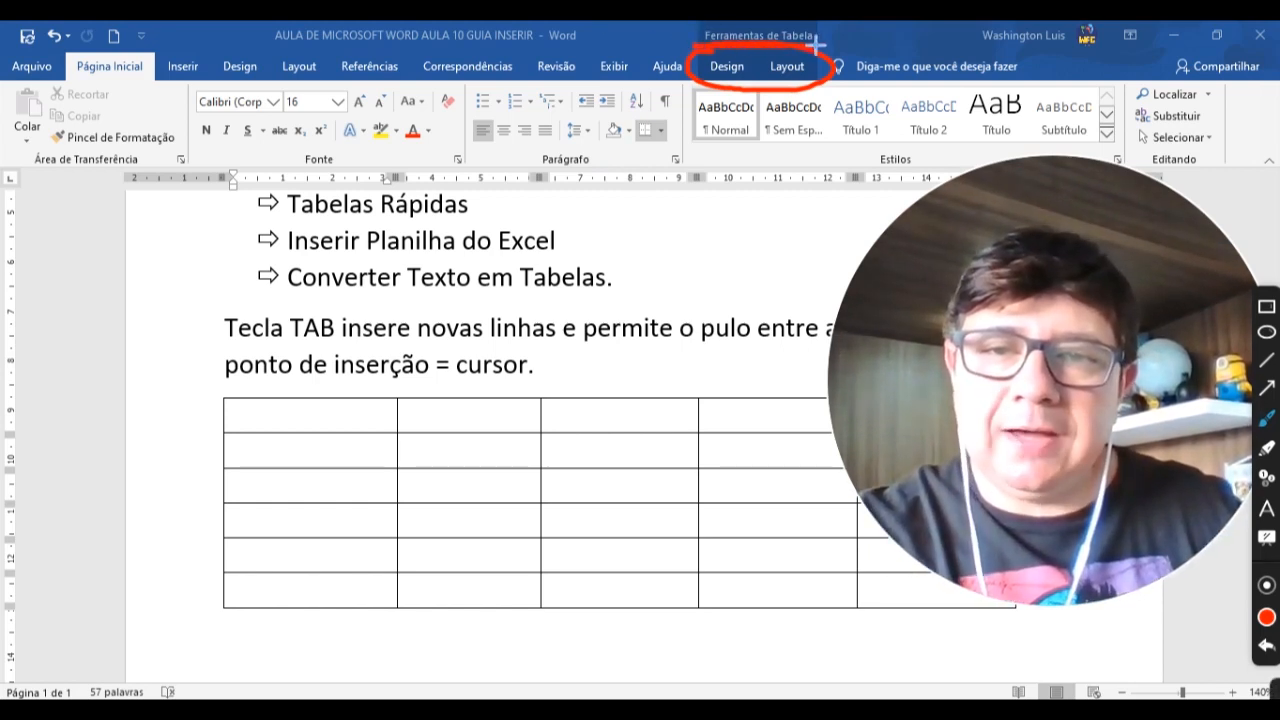
left_click_drag(830, 20, 693, 44)
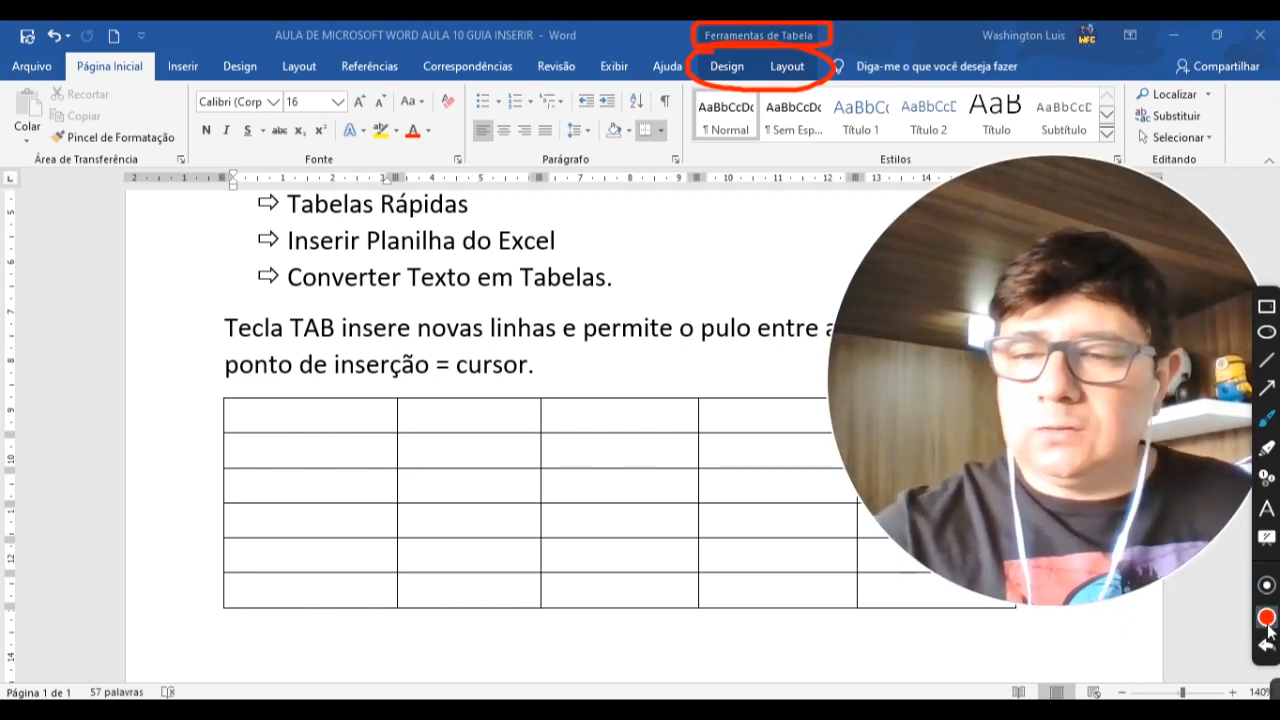
Leave the drawing mode, removing the red annotations, and bring up the Design tools for the table
mouse_move(1274, 689)
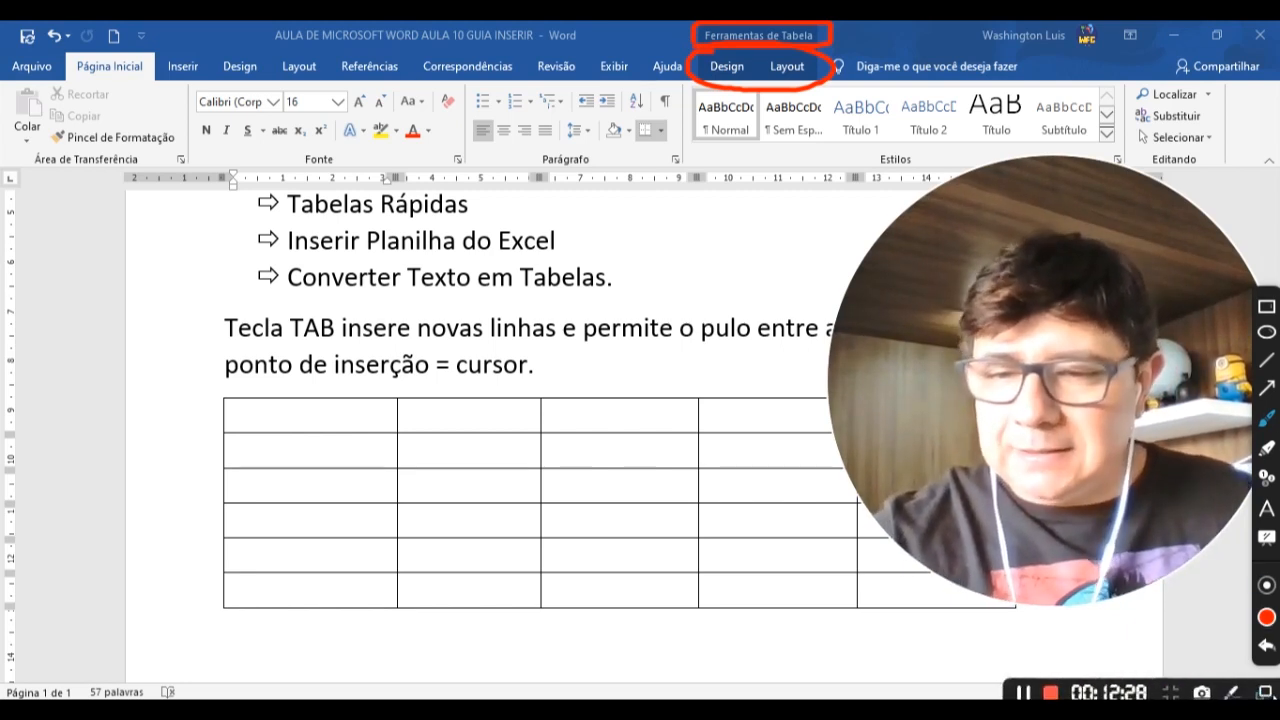
left_click(1233, 693)
left_click(355, 416)
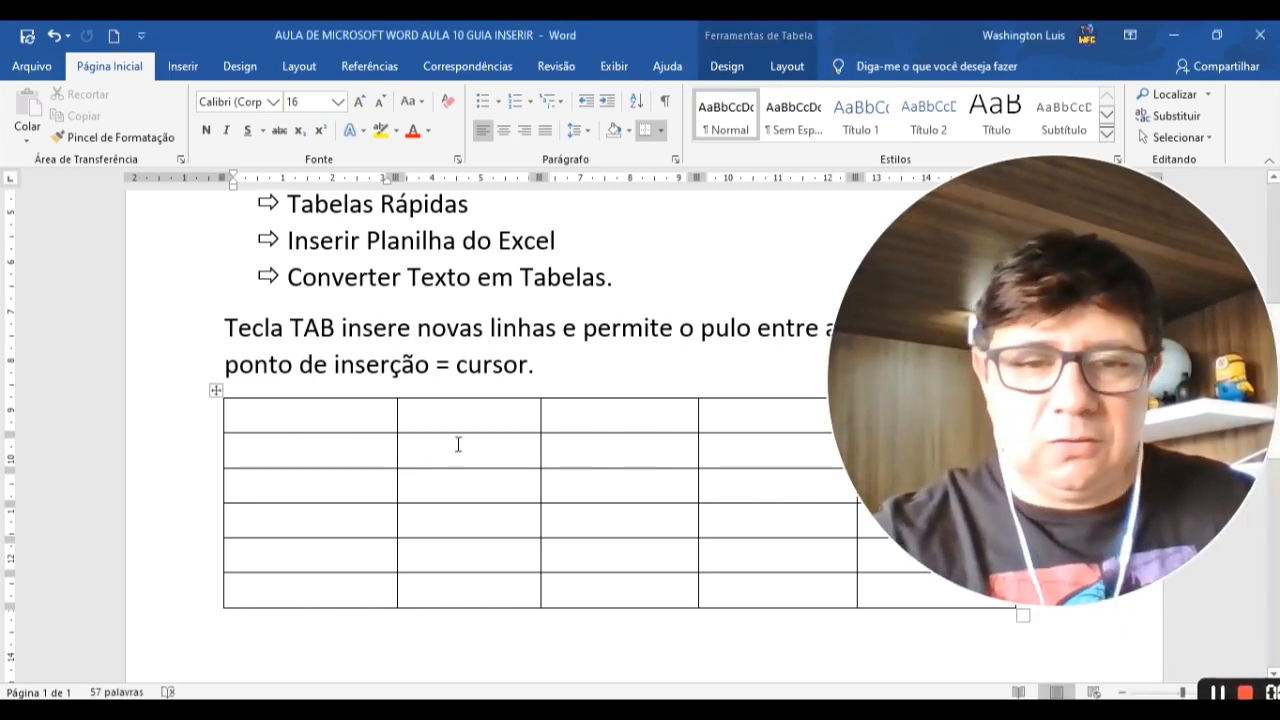
left_click(727, 66)
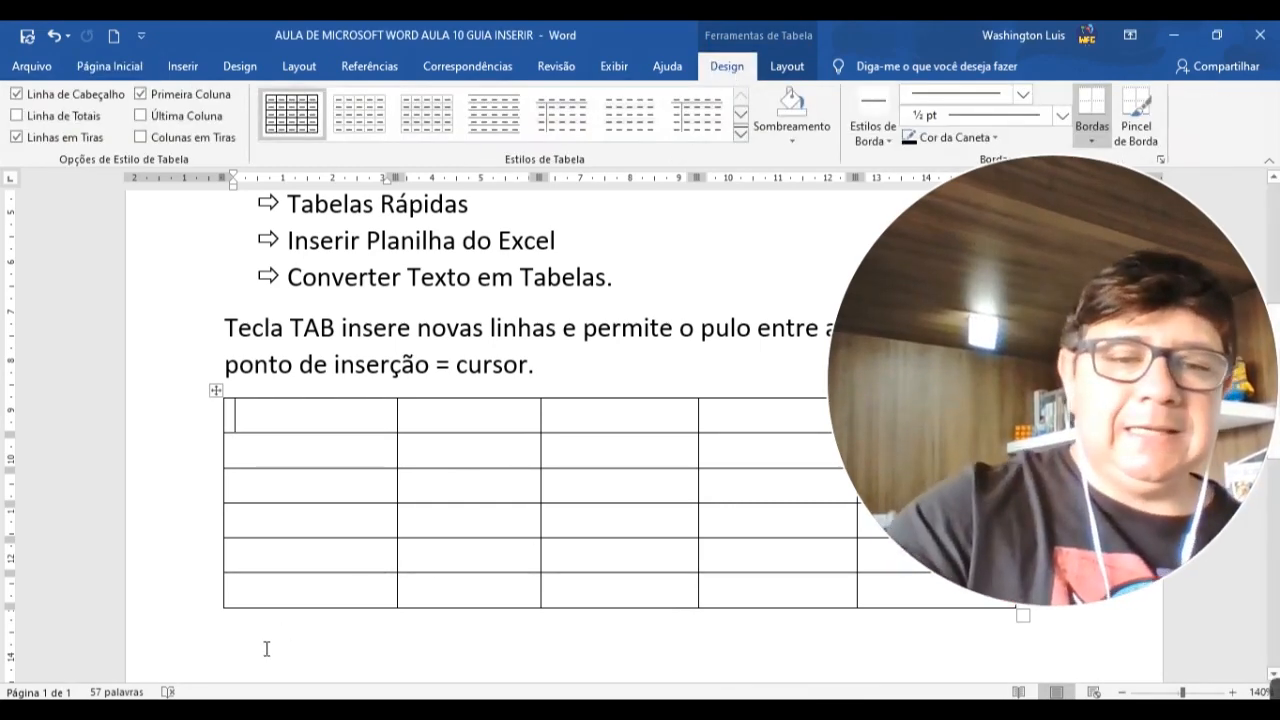
Move the insertion point below the table and back into several cells to check when the table tools are available
left_click(297, 630)
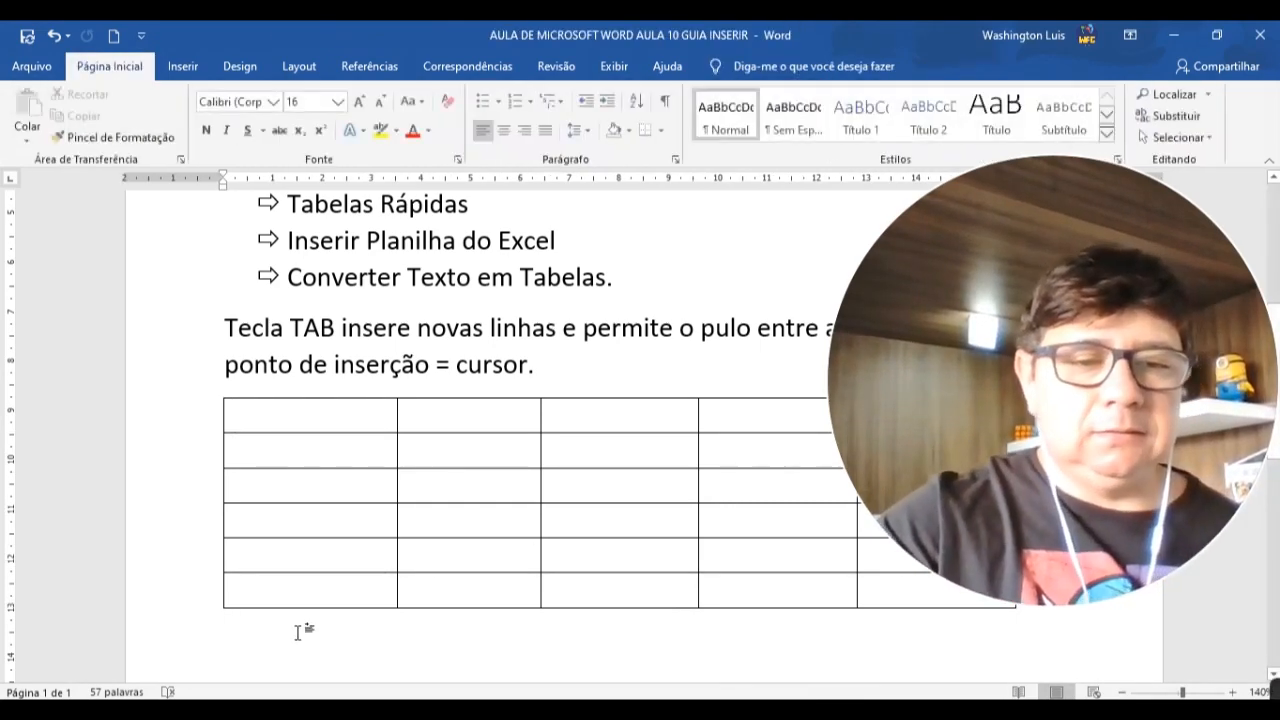
left_click(547, 445)
left_click(314, 411)
left_click(486, 455)
left_click(650, 481)
left_click(342, 414)
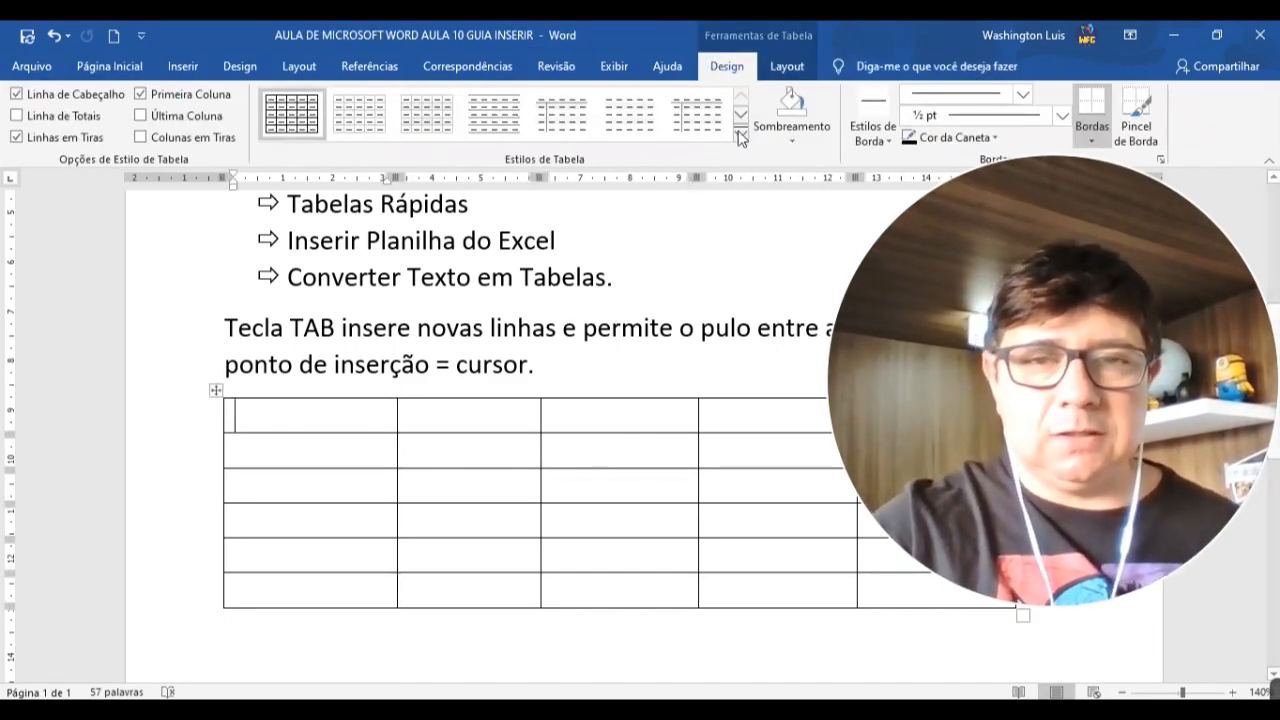
Switch the Linha de Cabeçalho style option off and on again, and select cells across the table's first row
left_click(80, 101)
left_click(69, 99)
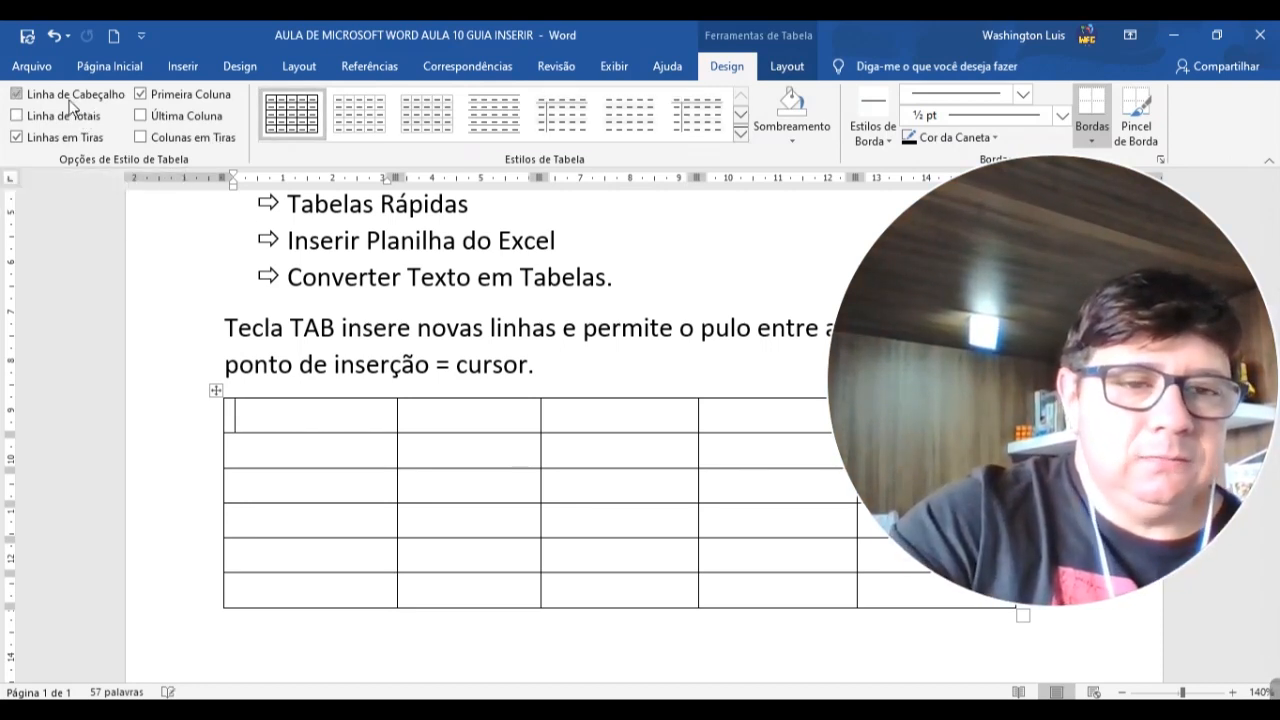
left_click(69, 100)
left_click(69, 100)
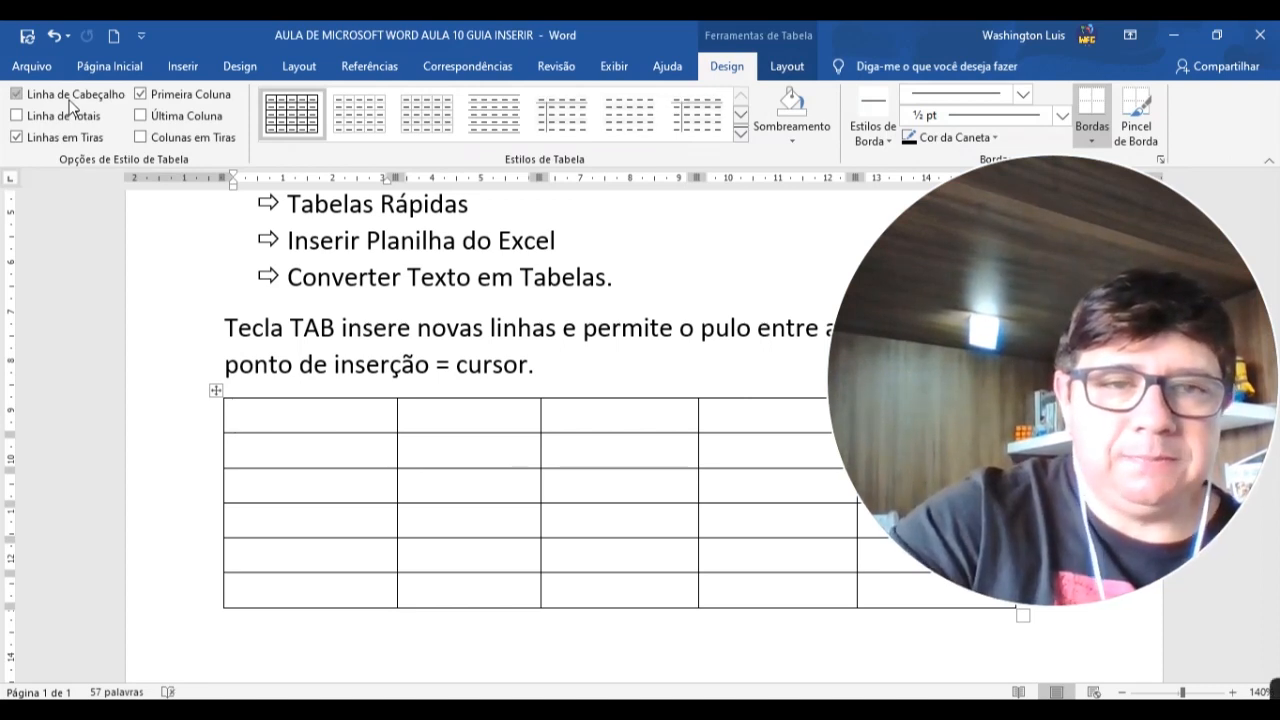
left_click_drag(338, 410, 737, 428)
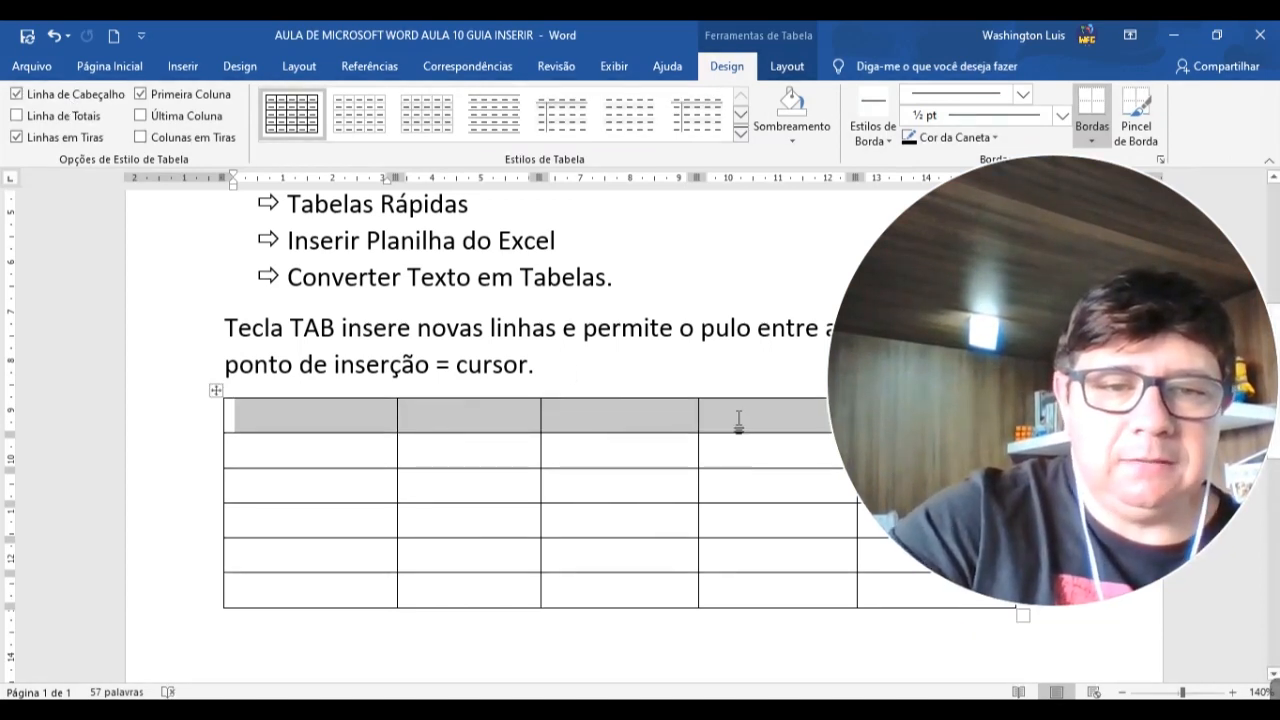
Toggle the Linha de Totais and Linhas em Tiras style options and restore both to their original settings
left_click(34, 121)
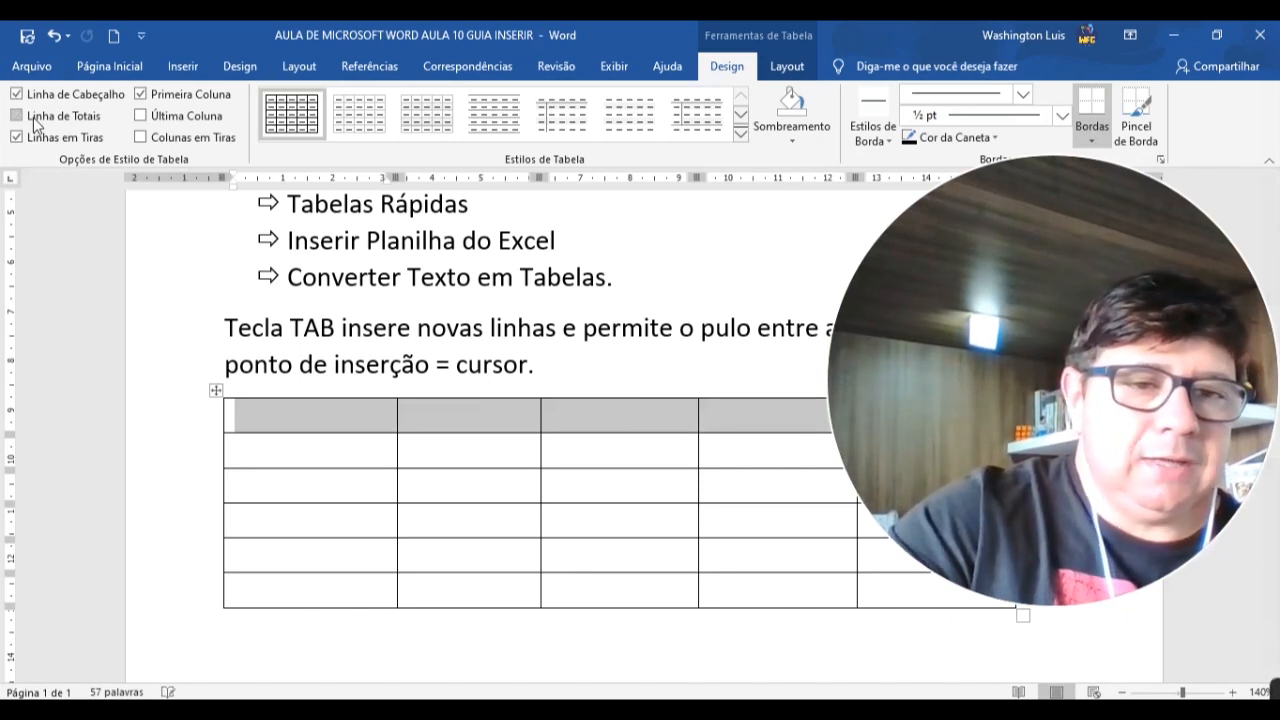
left_click(255, 591)
left_click(68, 120)
left_click(68, 120)
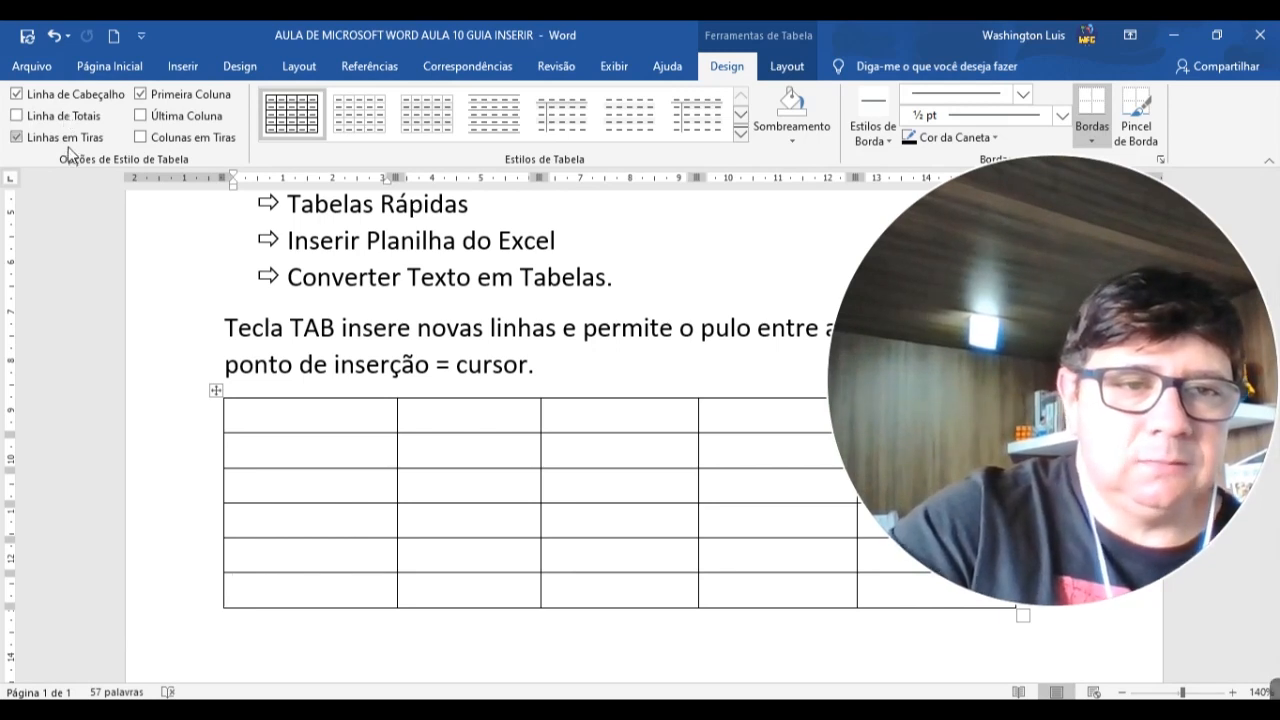
left_click(73, 142)
left_click(73, 142)
left_click(73, 142)
left_click(73, 142)
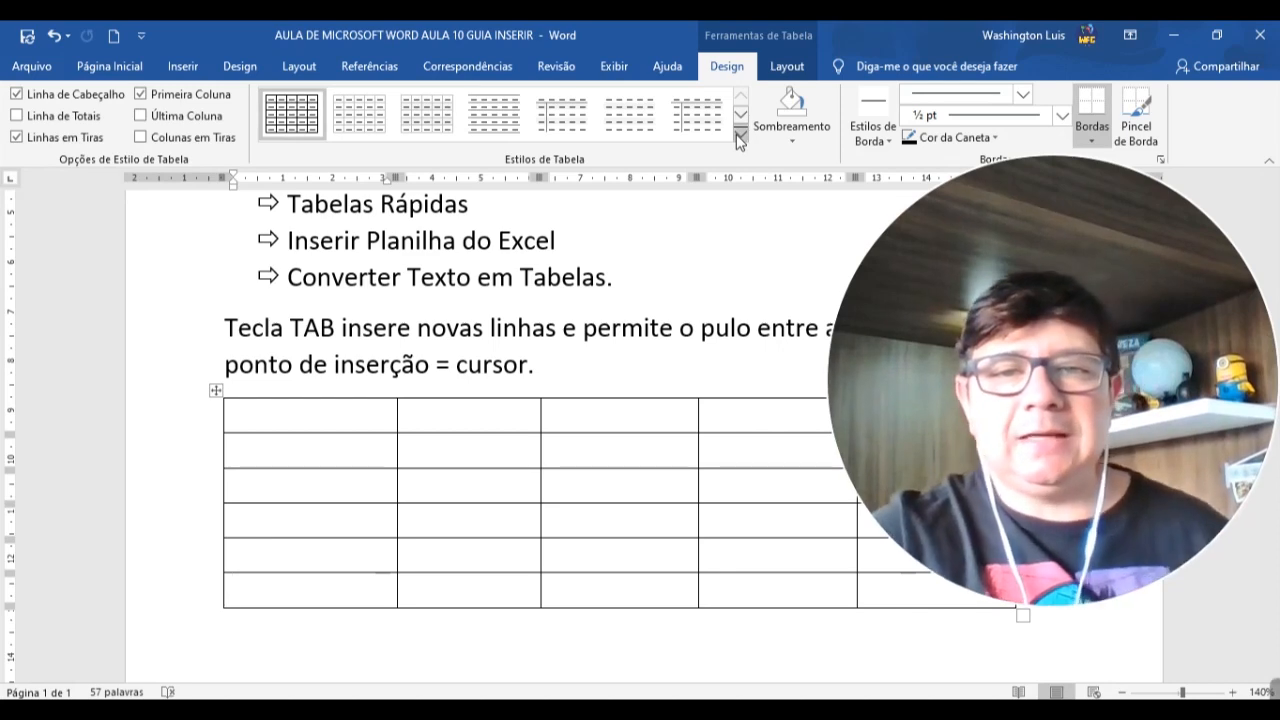
Apply the light green grid style to the table and replace it with the black-header, grey-banded list style
left_click(740, 137)
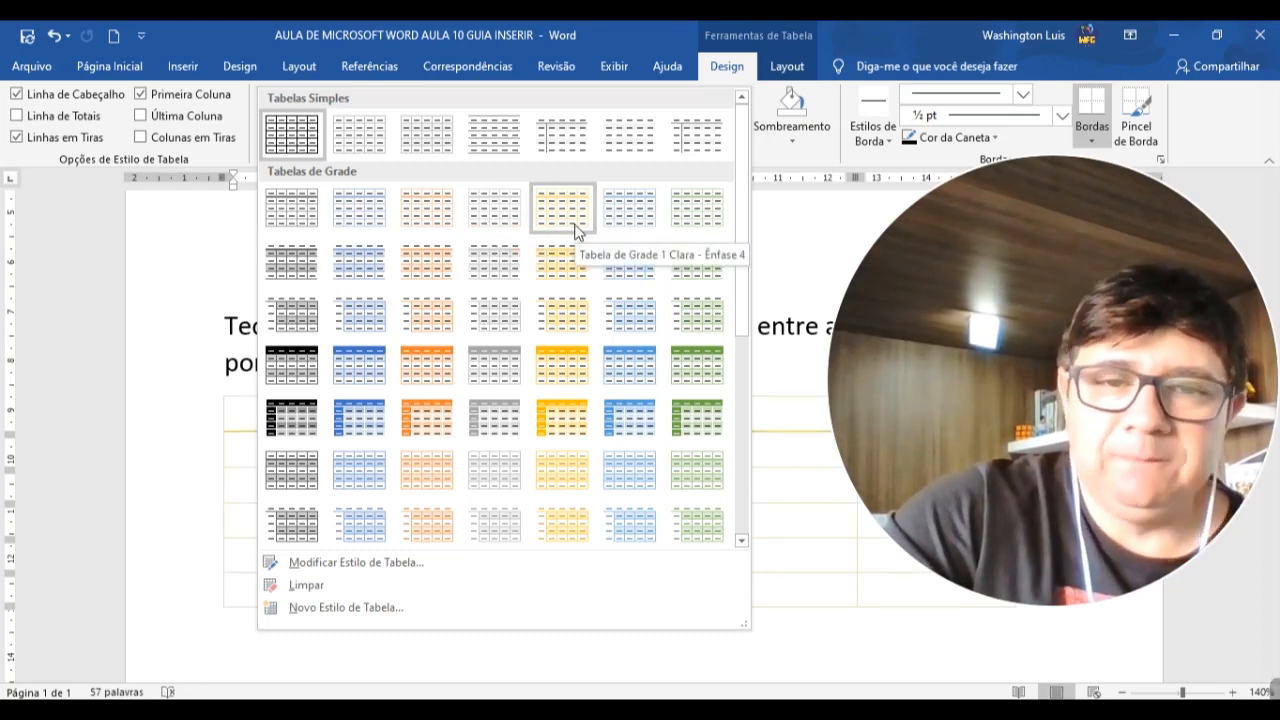
left_click(700, 238)
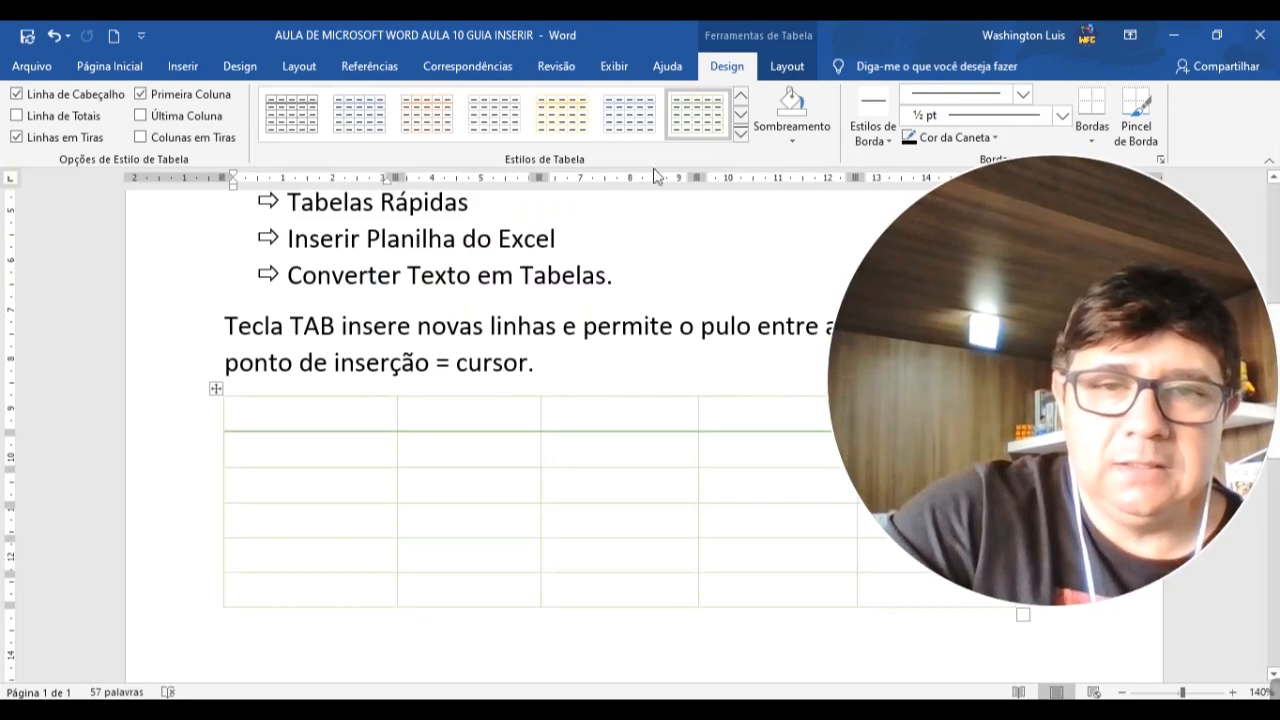
left_click(740, 133)
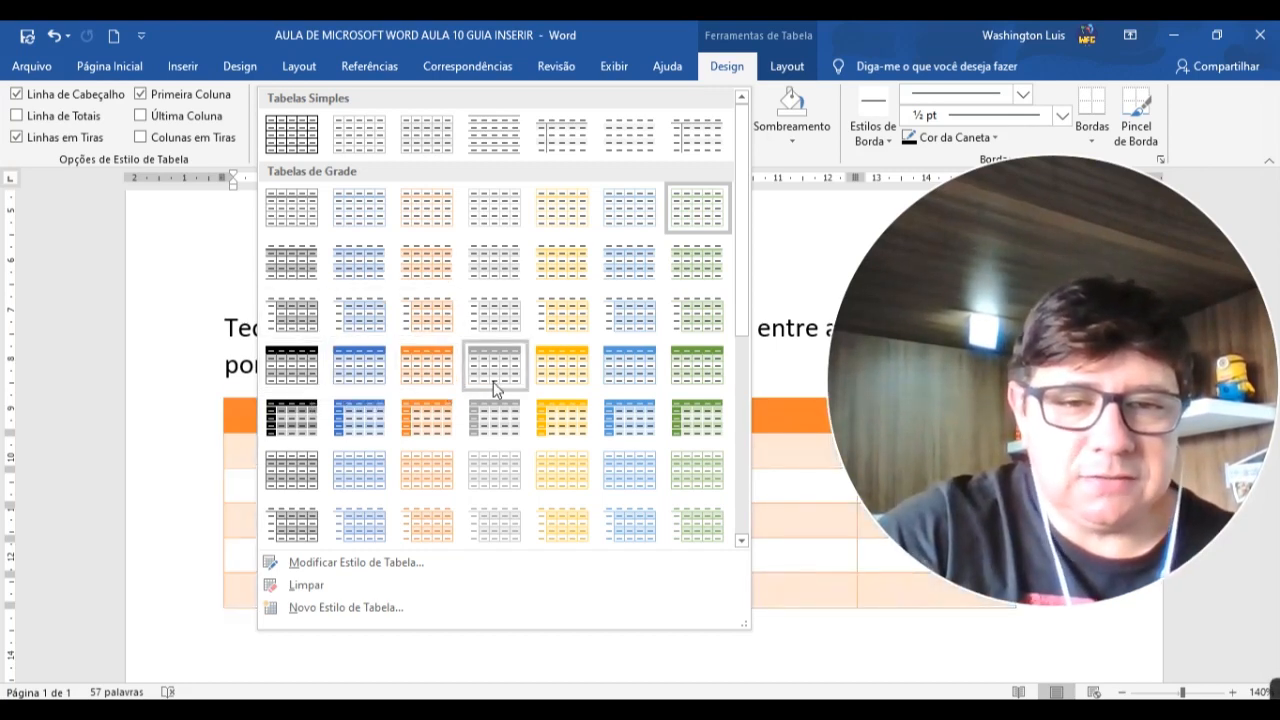
scroll(497, 388, "down", 3)
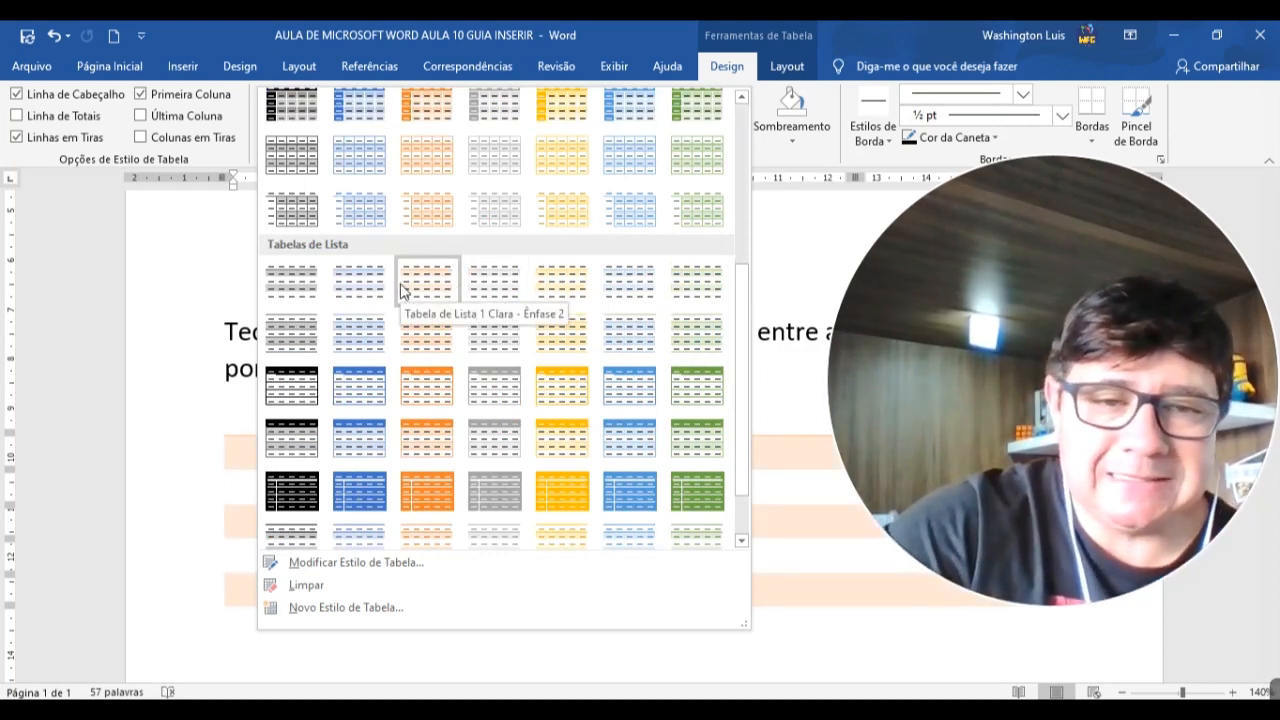
left_click_drag(740, 330, 745, 440)
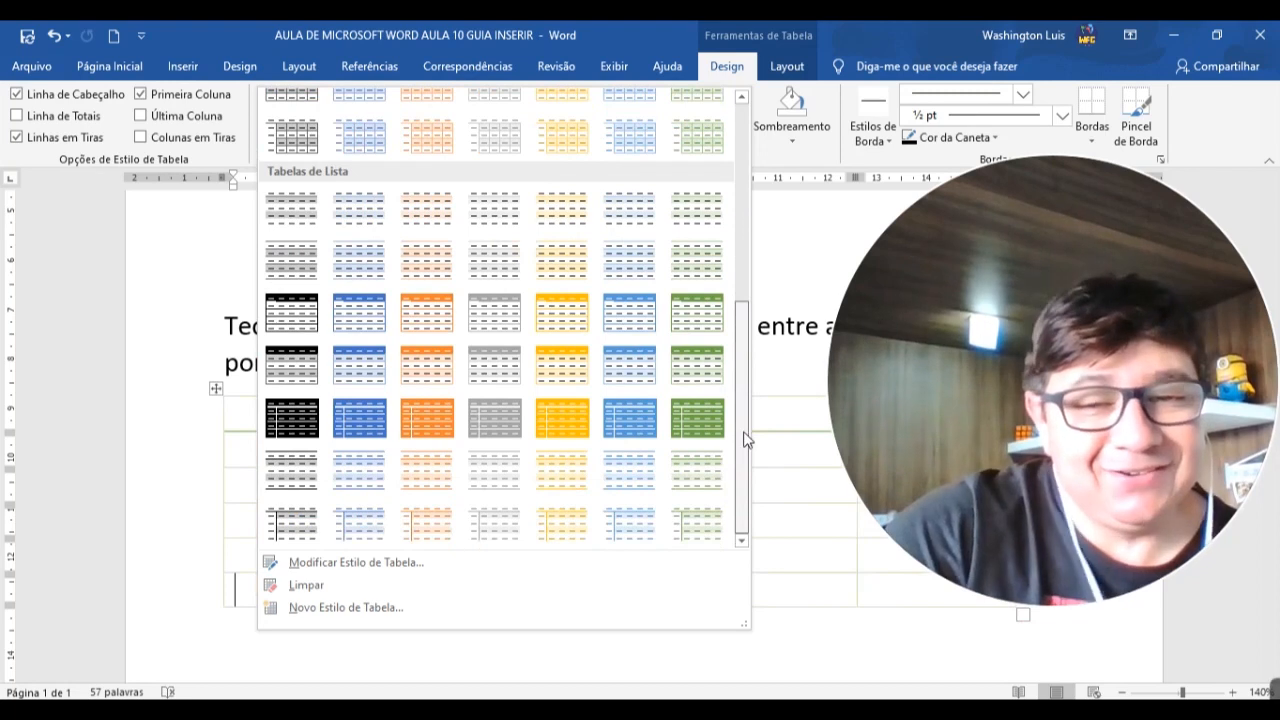
left_click(297, 386)
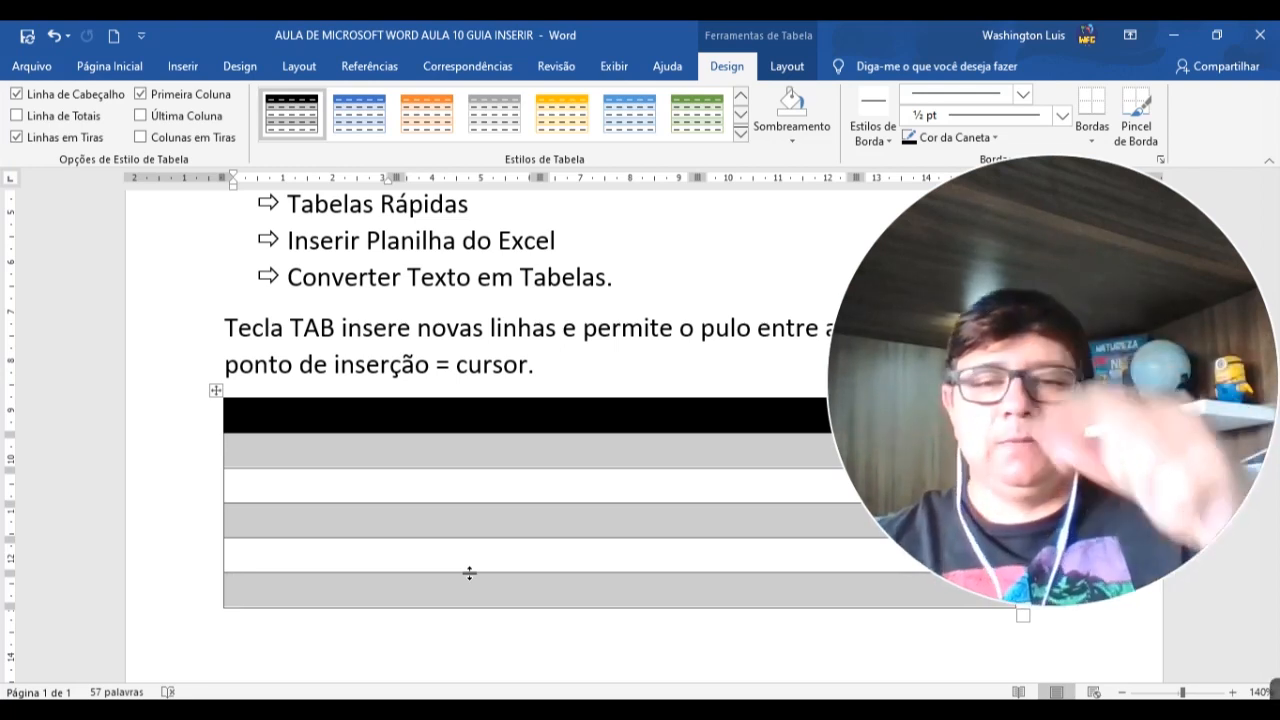
Clear the table's style and apply the light orange grid style from Tabelas de Grade
left_click(351, 418)
left_click(740, 132)
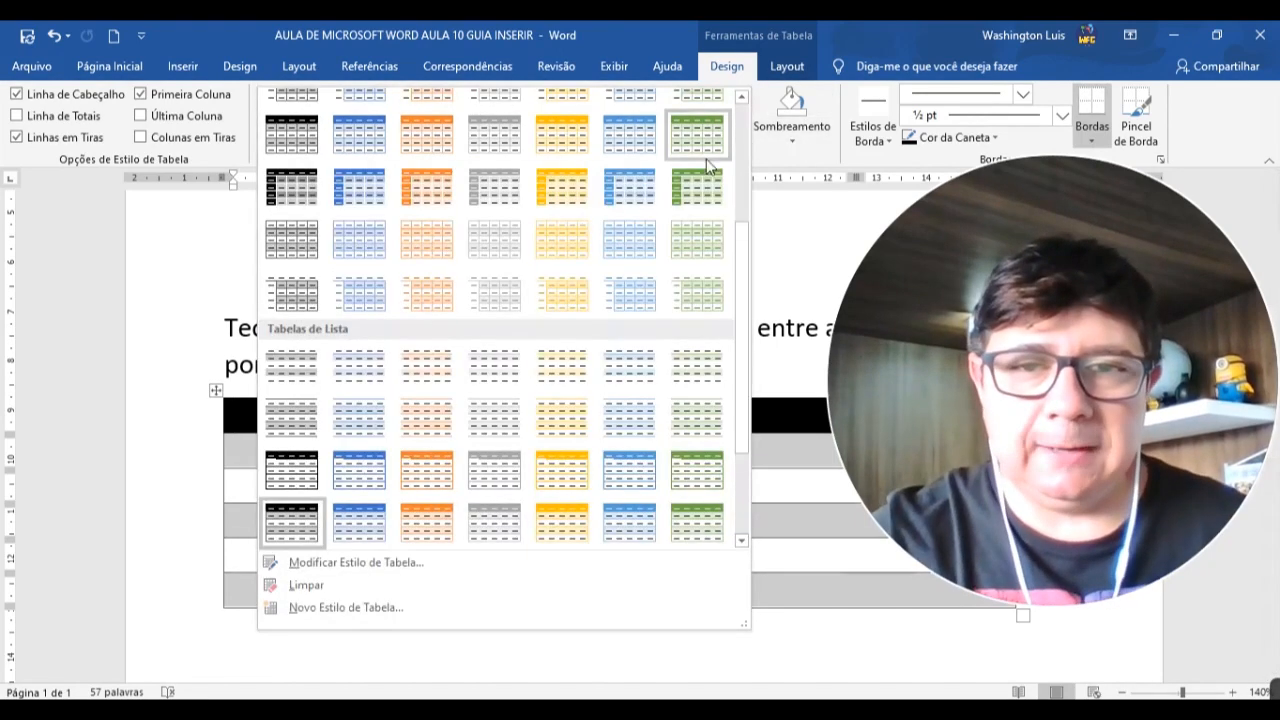
left_click(330, 588)
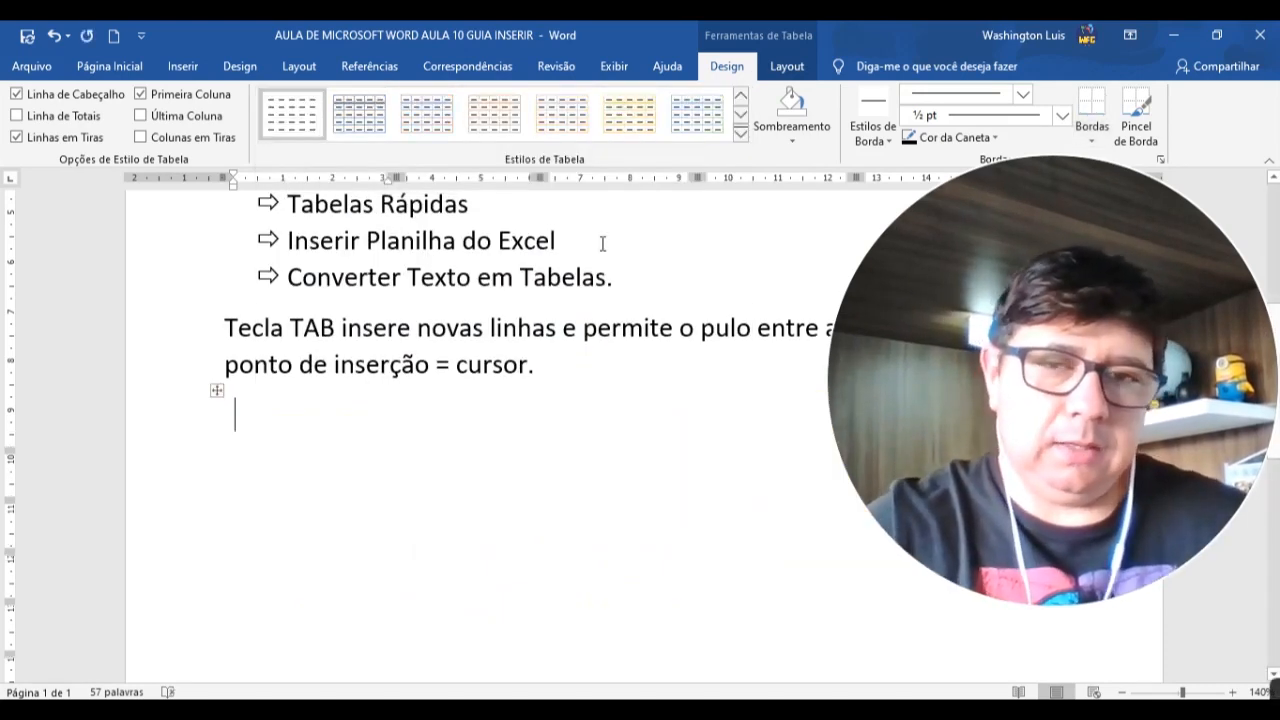
left_click(741, 132)
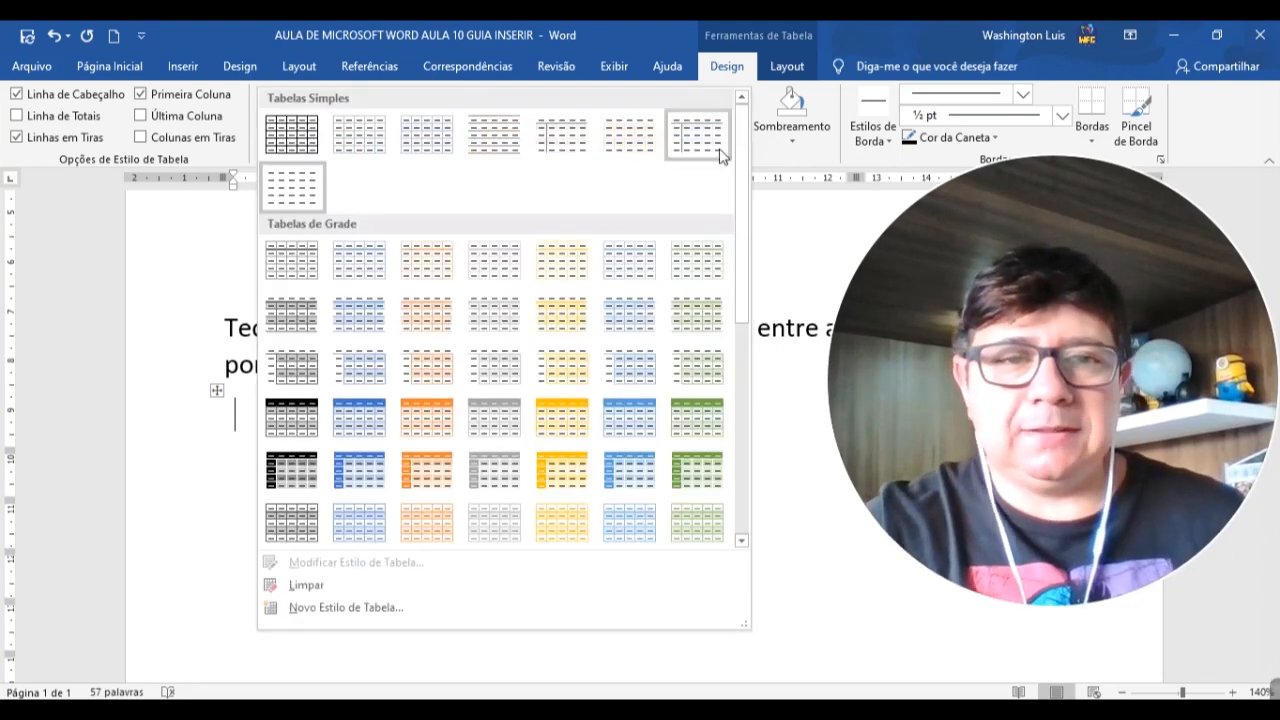
left_click(404, 283)
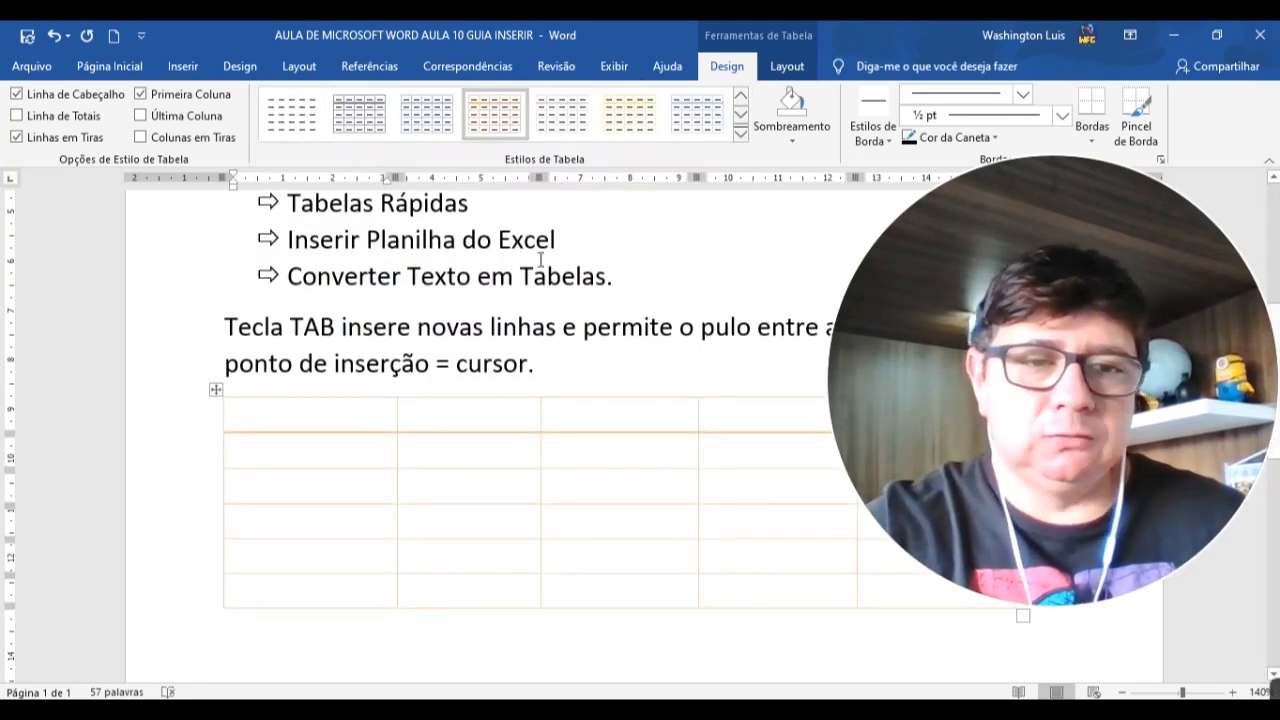
Examine the table styles gallery, including its simple, grid and list categories and the commands for modifying, clearing and creating styles
left_click(741, 133)
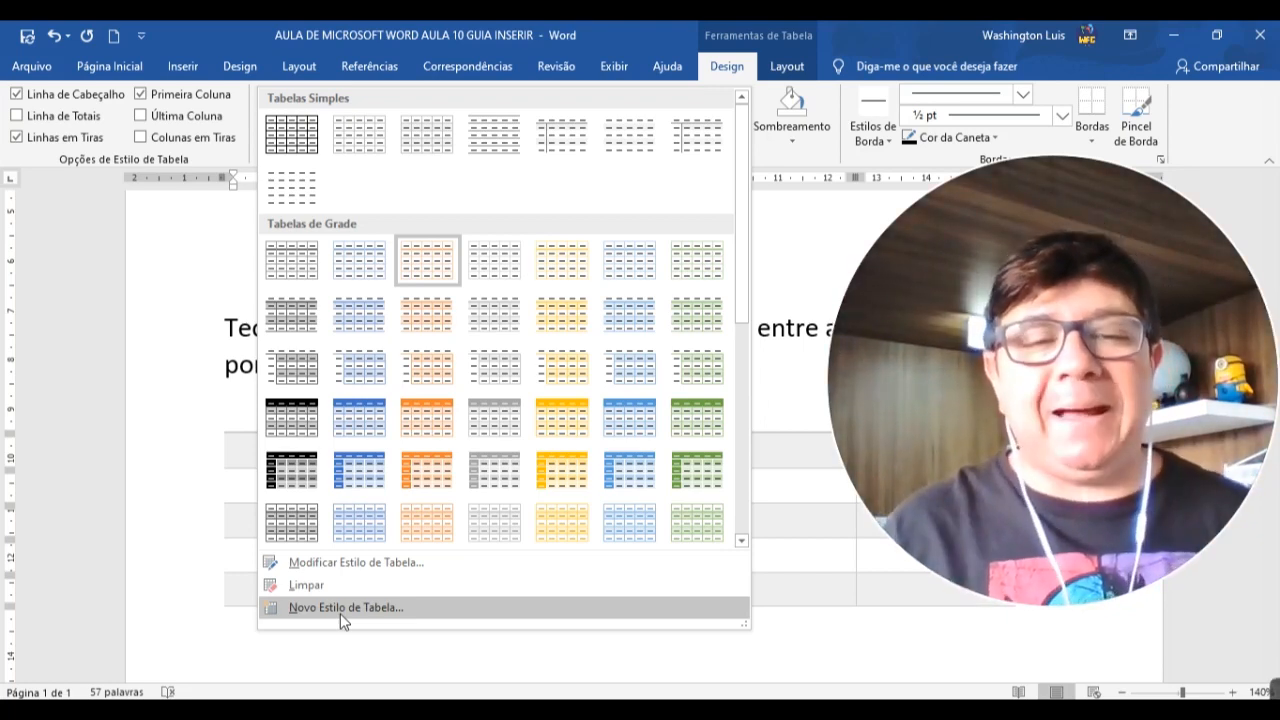
left_click(252, 447)
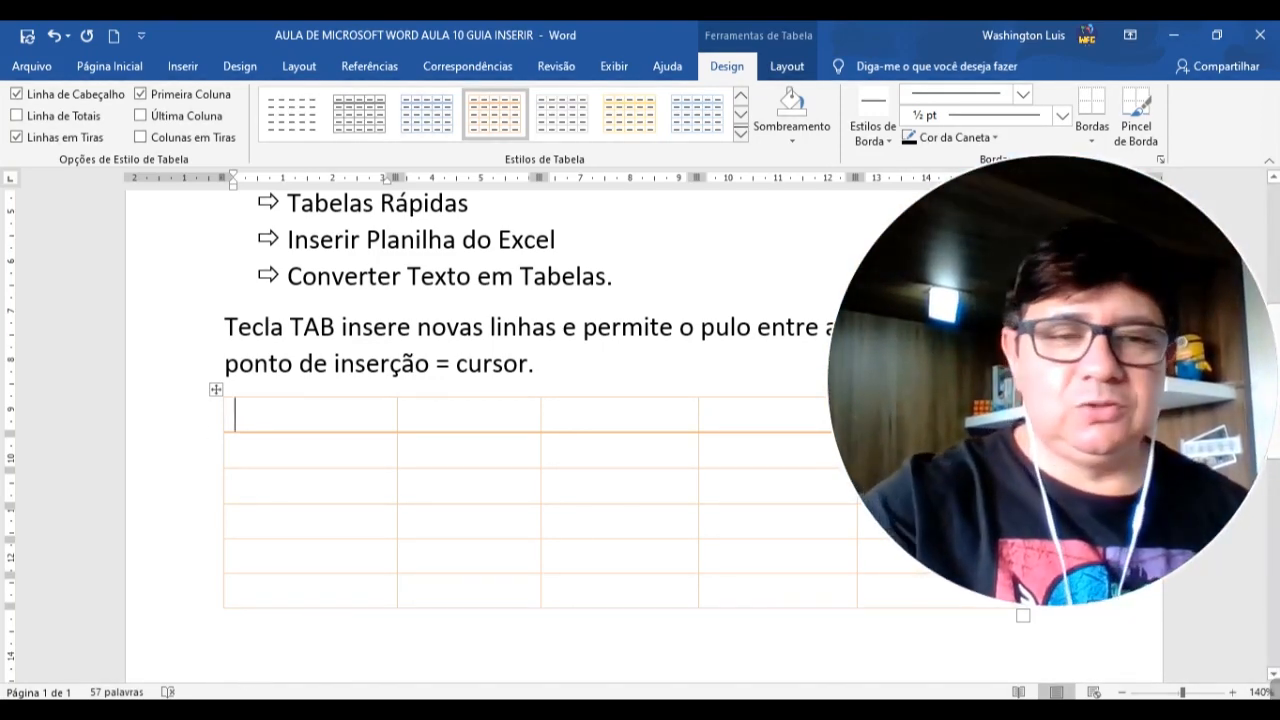
left_click(605, 370)
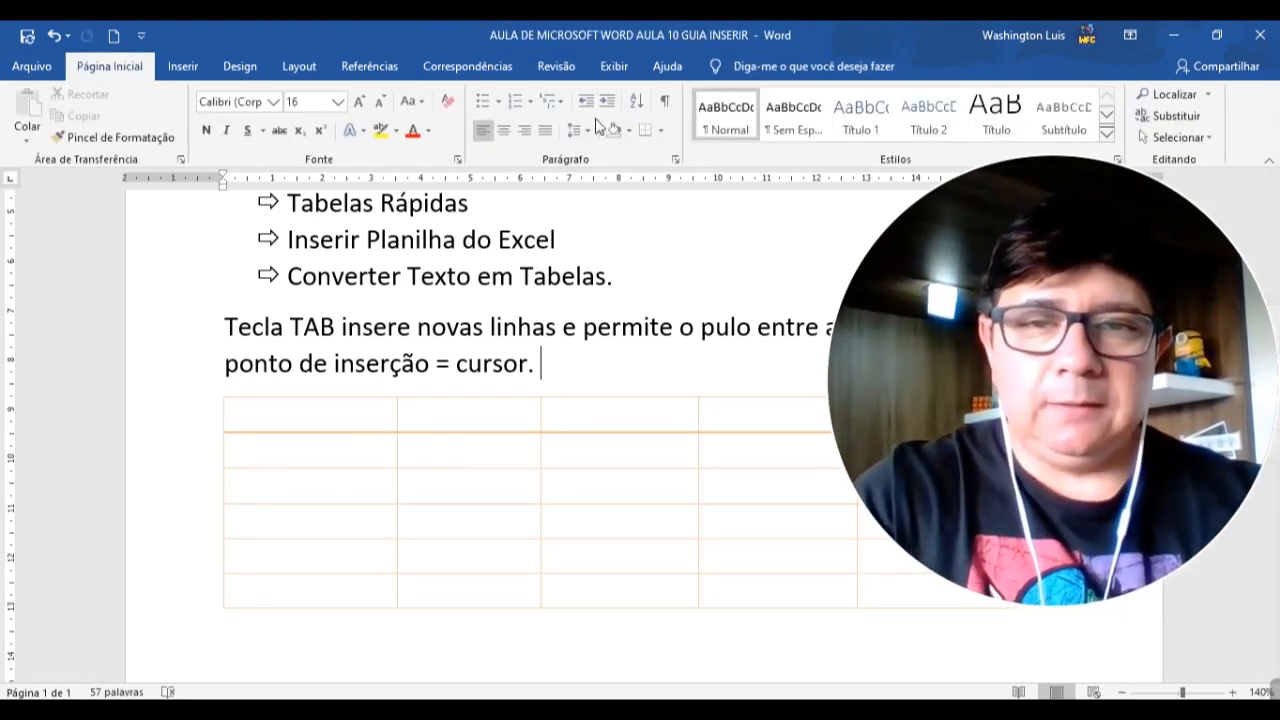
left_click(503, 498)
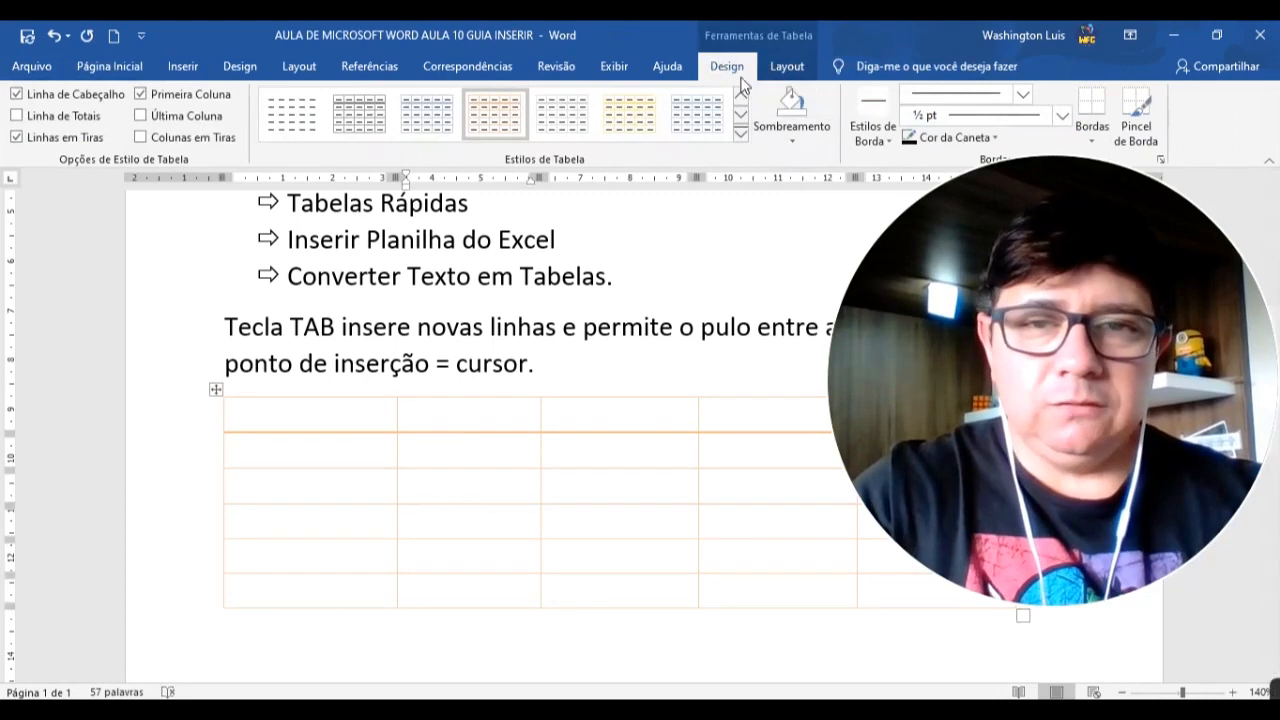
left_click(740, 133)
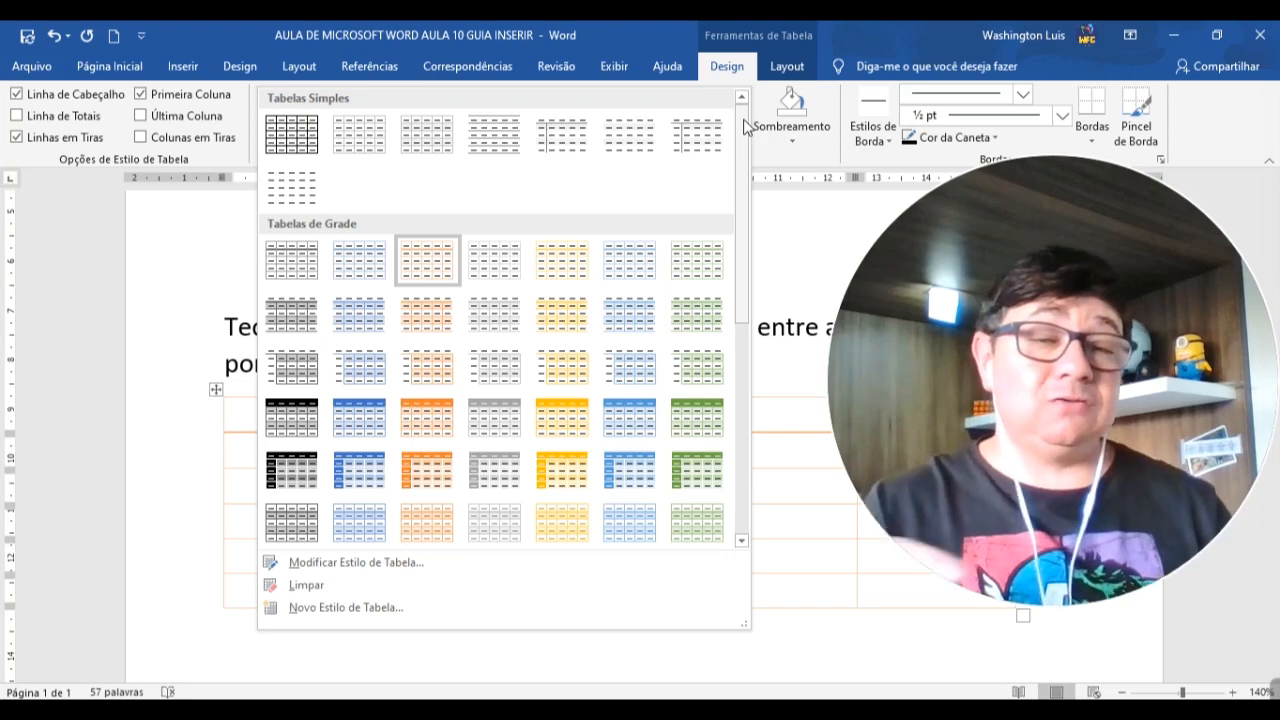
key("Escape")
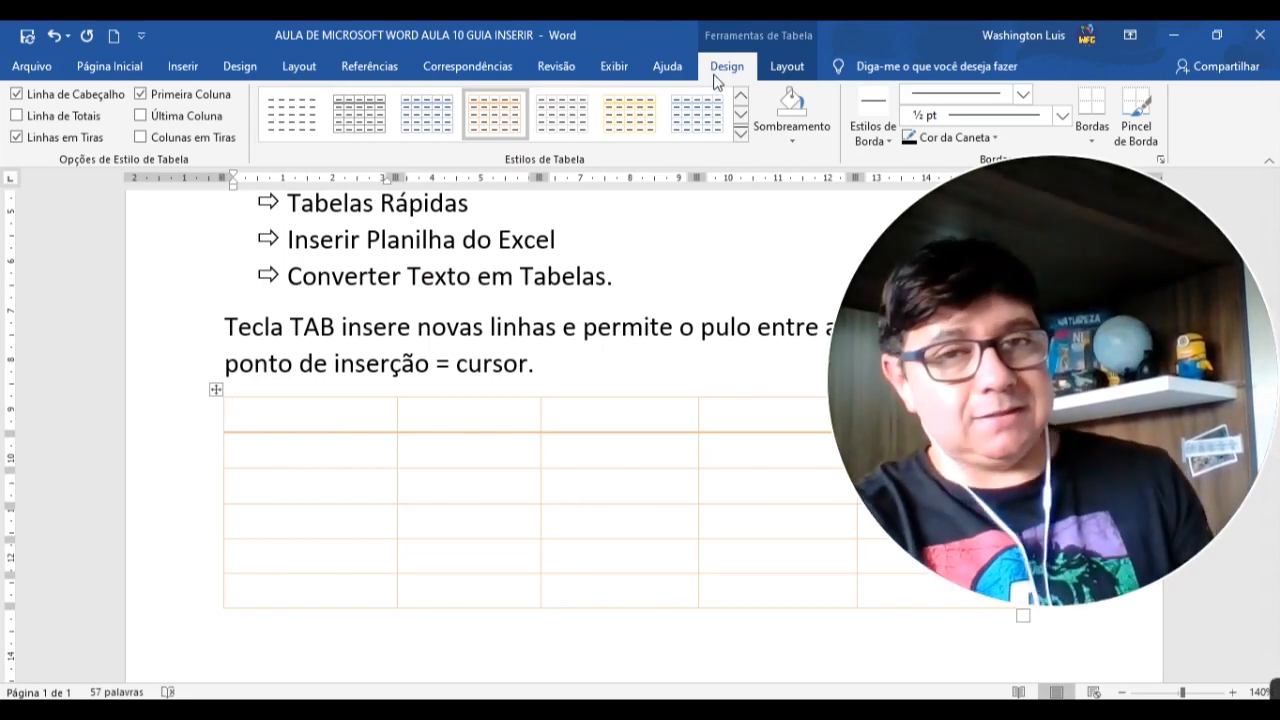
left_click(740, 140)
scroll(583, 414, "down", 3)
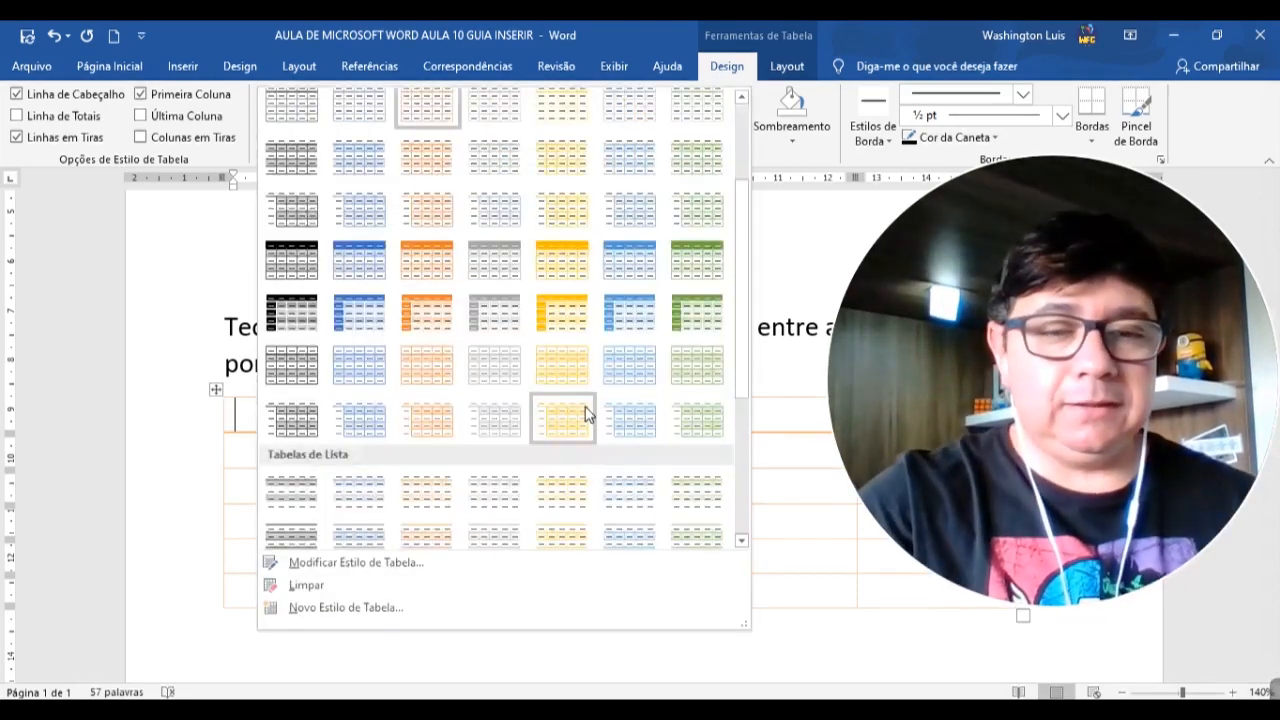
scroll(583, 414, "up", 3)
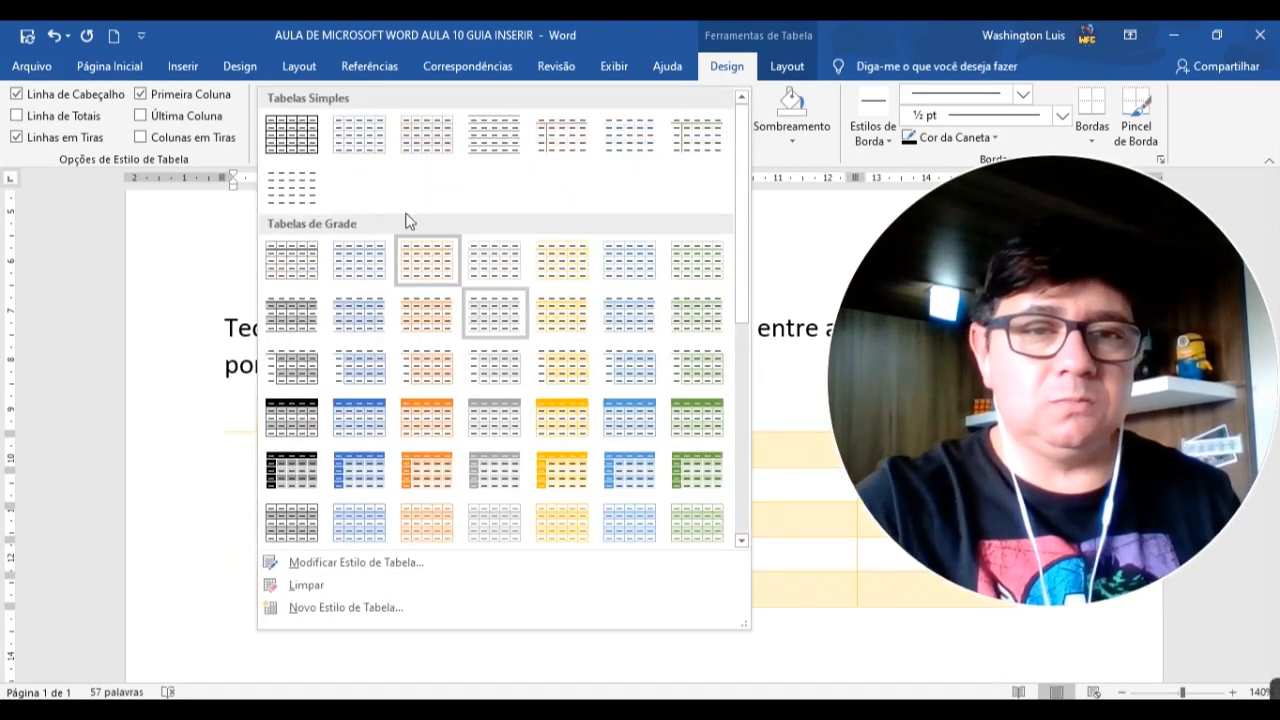
scroll(345, 230, "down", 5)
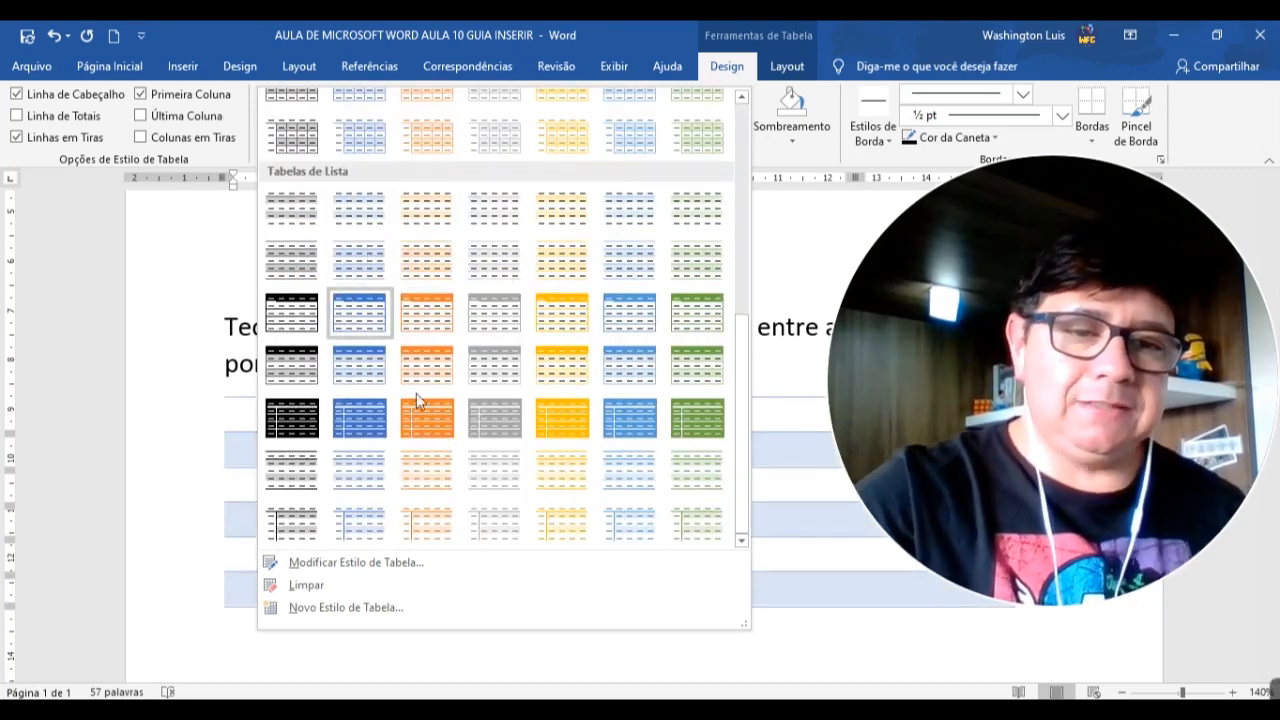
left_click(234, 450)
Below the table, write the heading "ESTILOS DE TABELAS:" followed by the item "- Tabelas de Grade" and a dash for another item
scroll(323, 614, "down", 3)
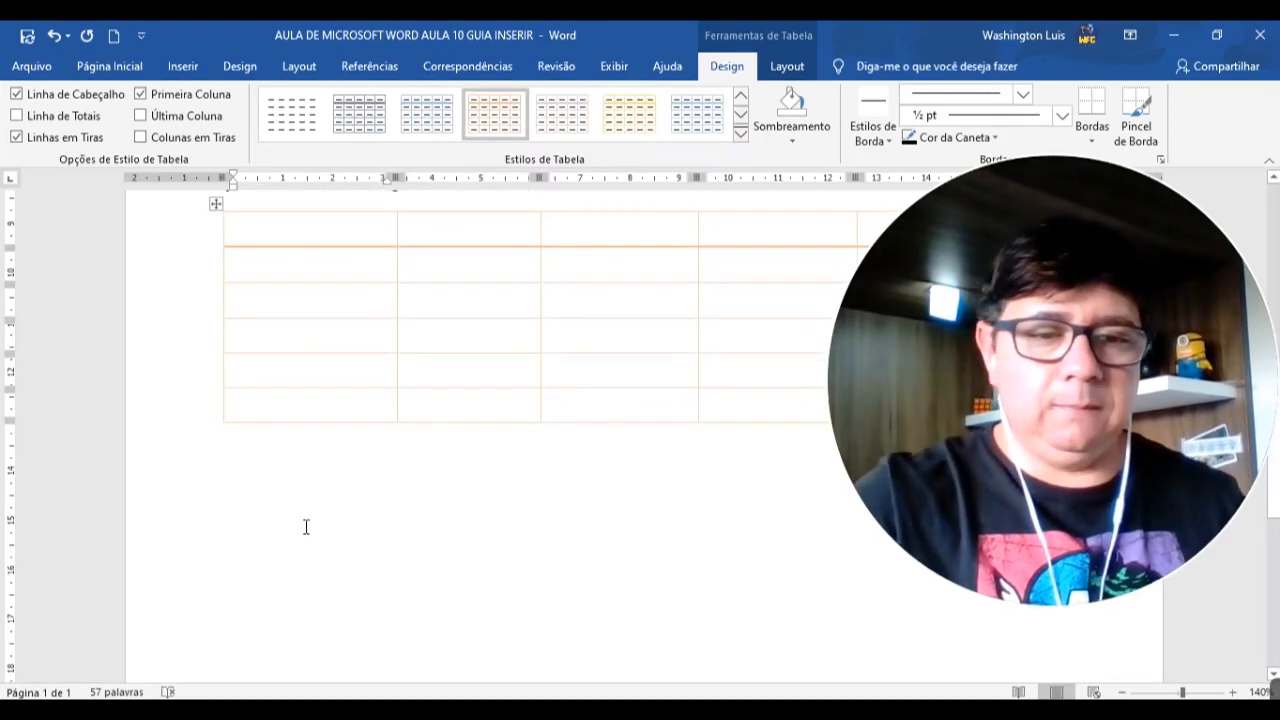
left_click(289, 480)
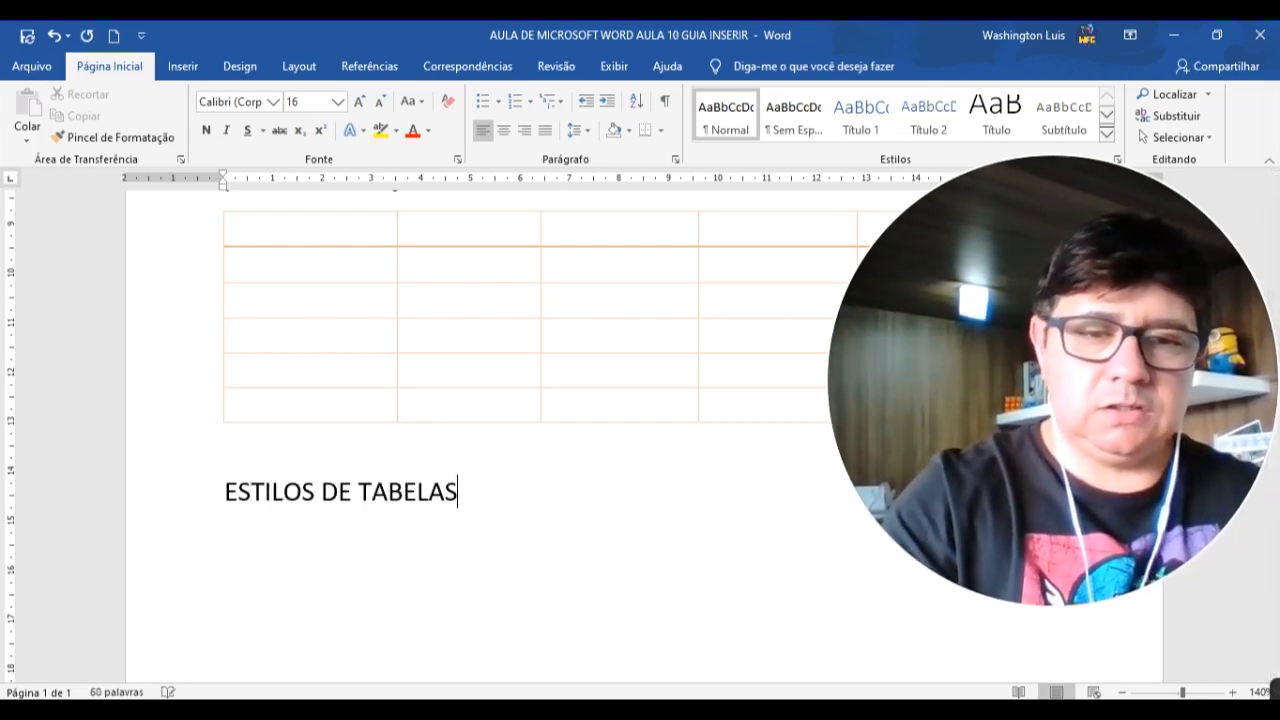
type(":")
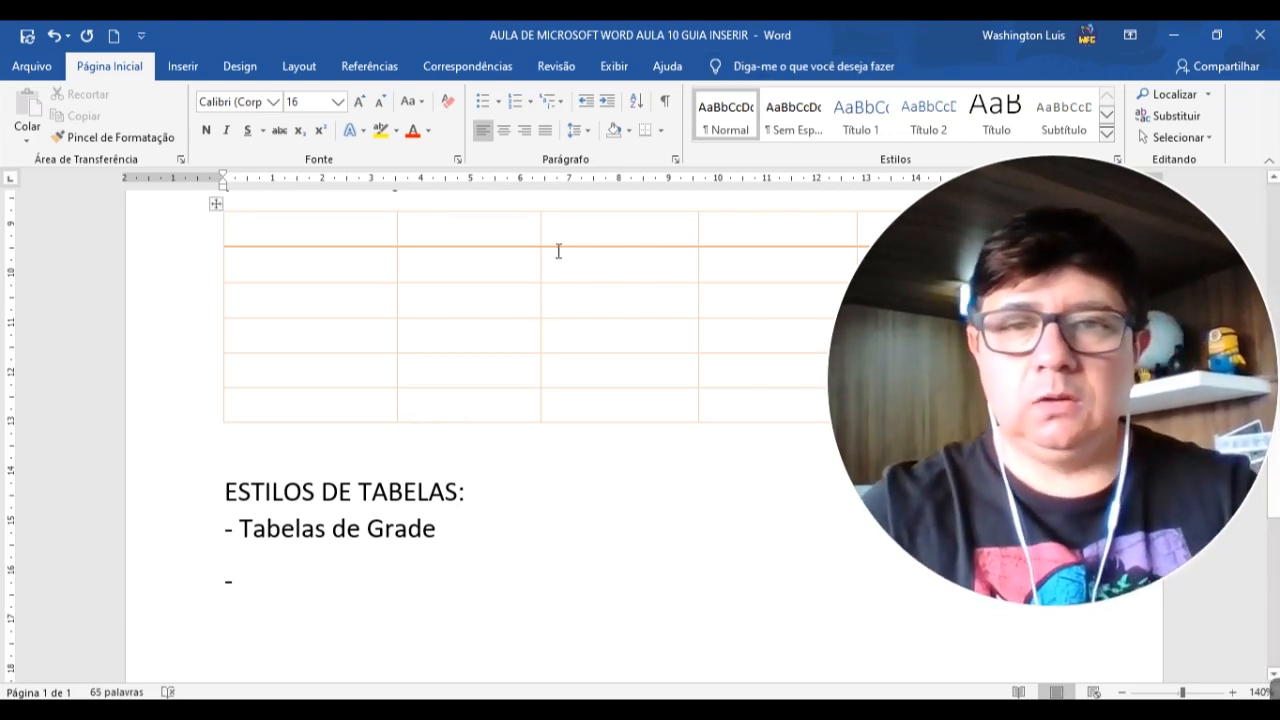
Check the categories in the table styles gallery and complete the list below the table with "- Tabela Simples" and "- Tabela de Lista."
left_click(512, 310)
left_click(727, 66)
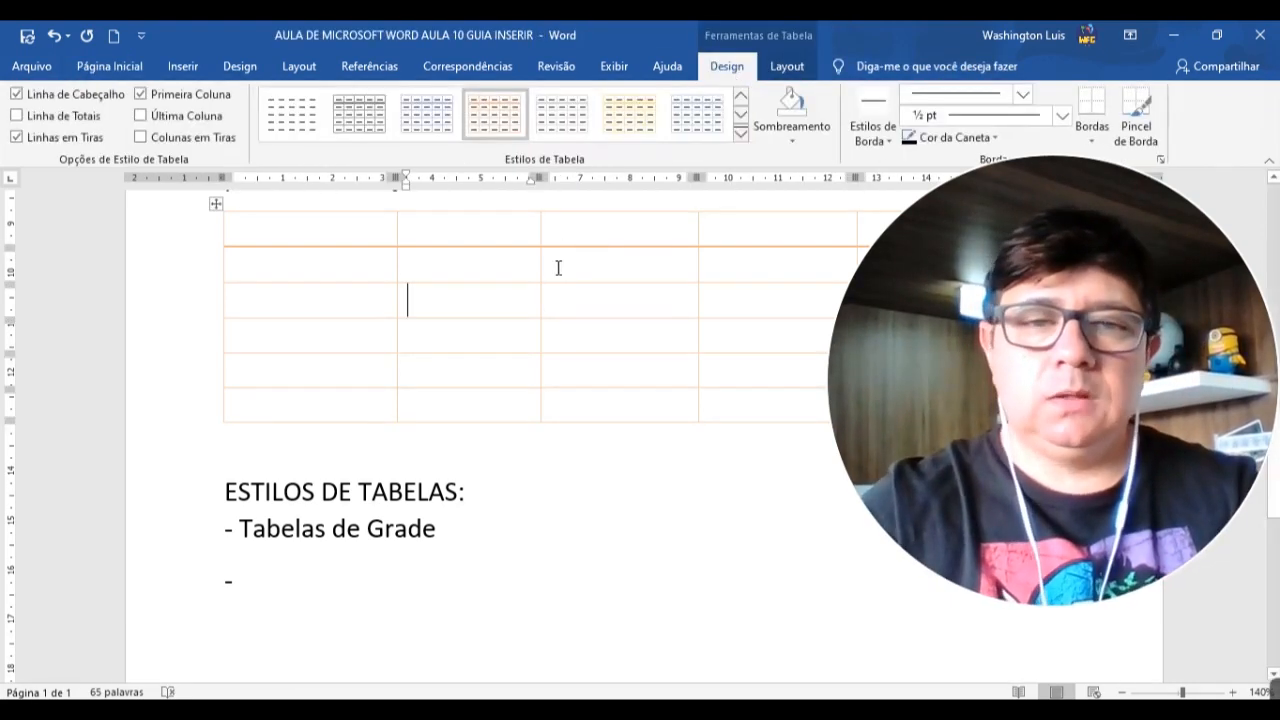
left_click(738, 136)
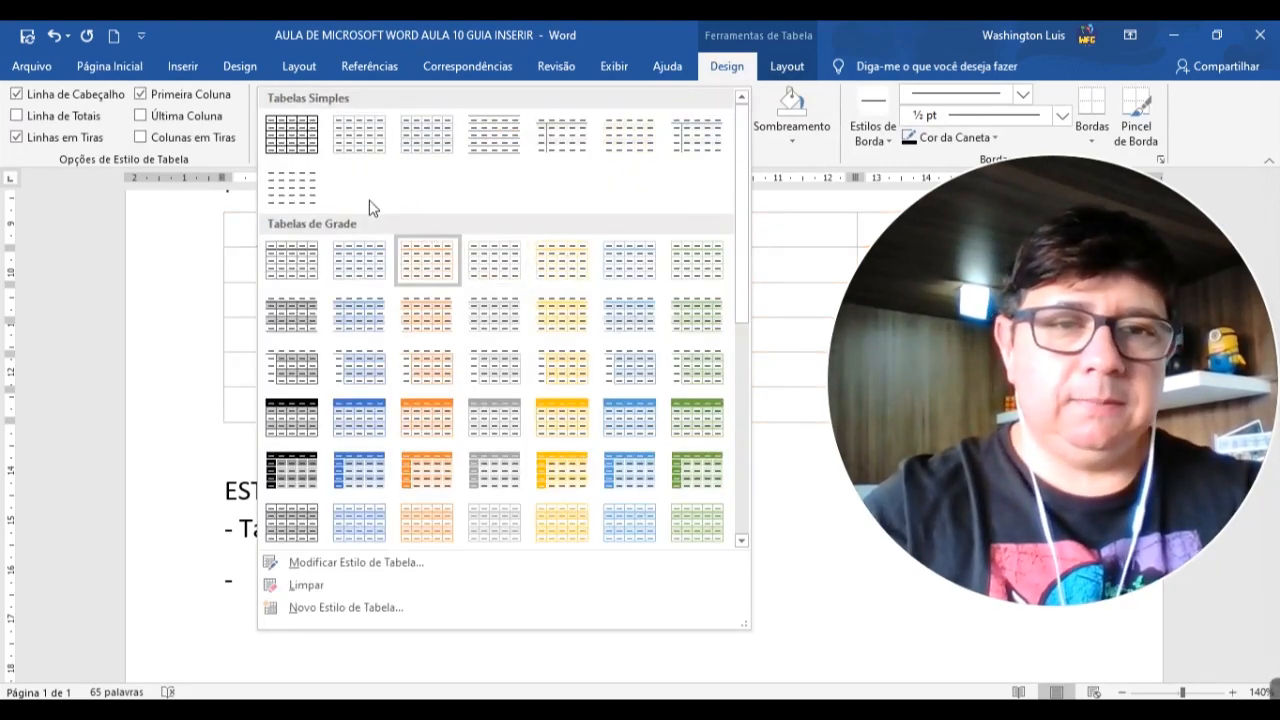
scroll(363, 287, "down", 3)
scroll(363, 287, "down", 2)
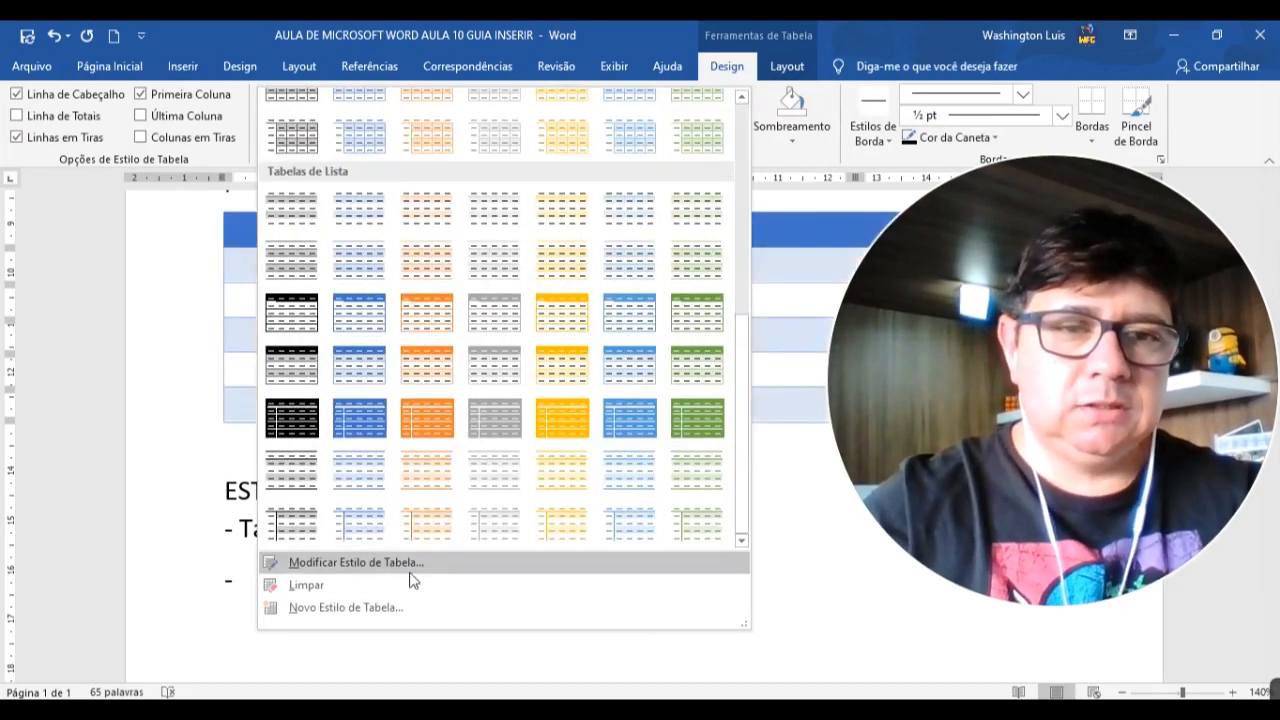
left_click(175, 541)
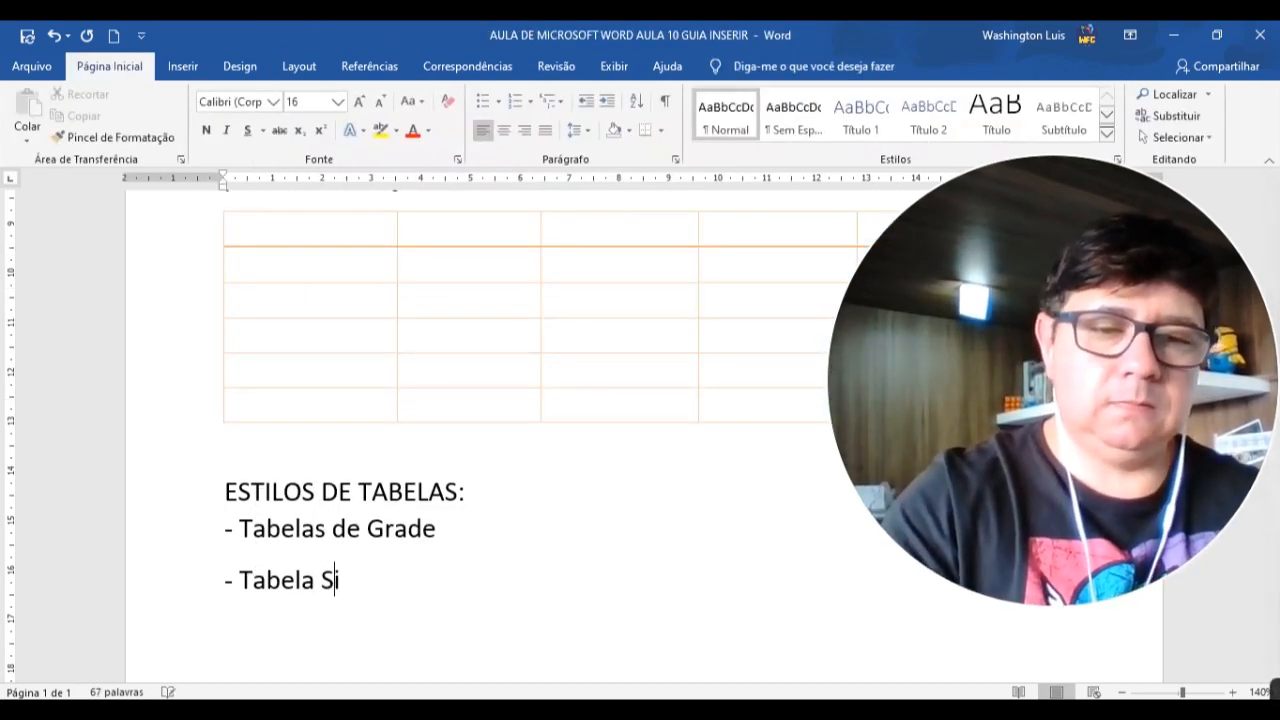
key("Return")
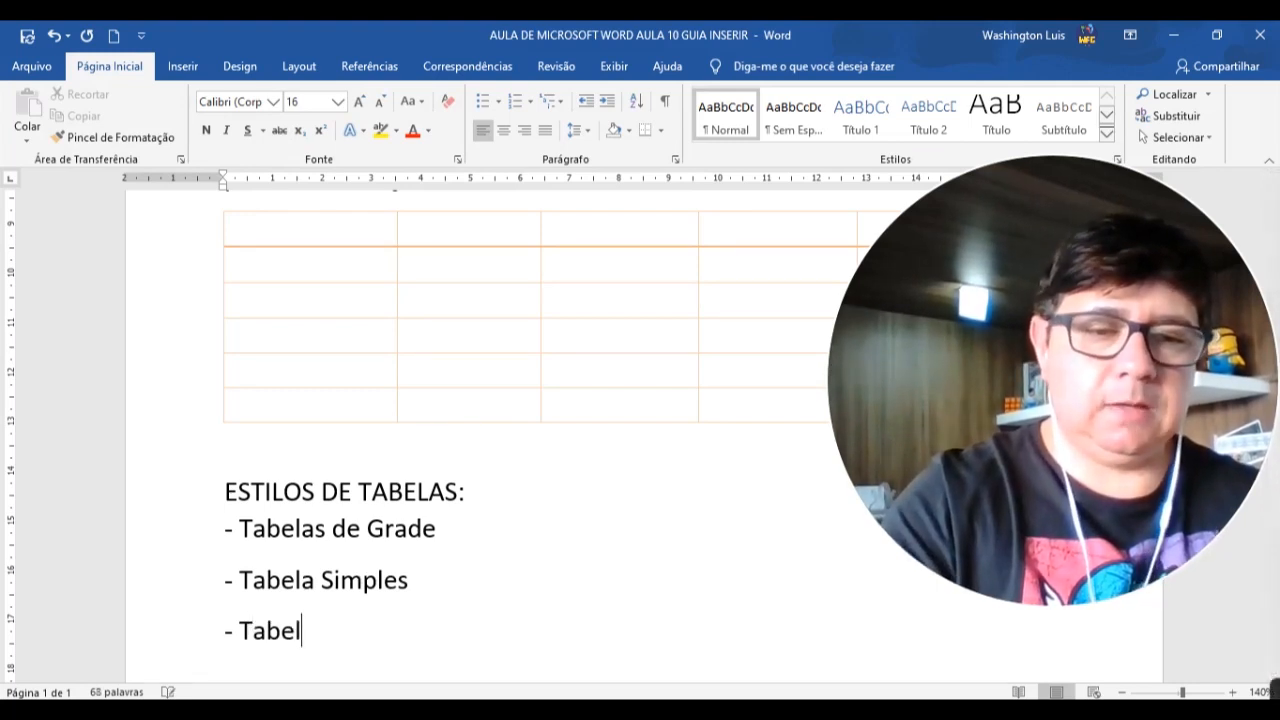
key("BackSpace")
key("BackSpace")
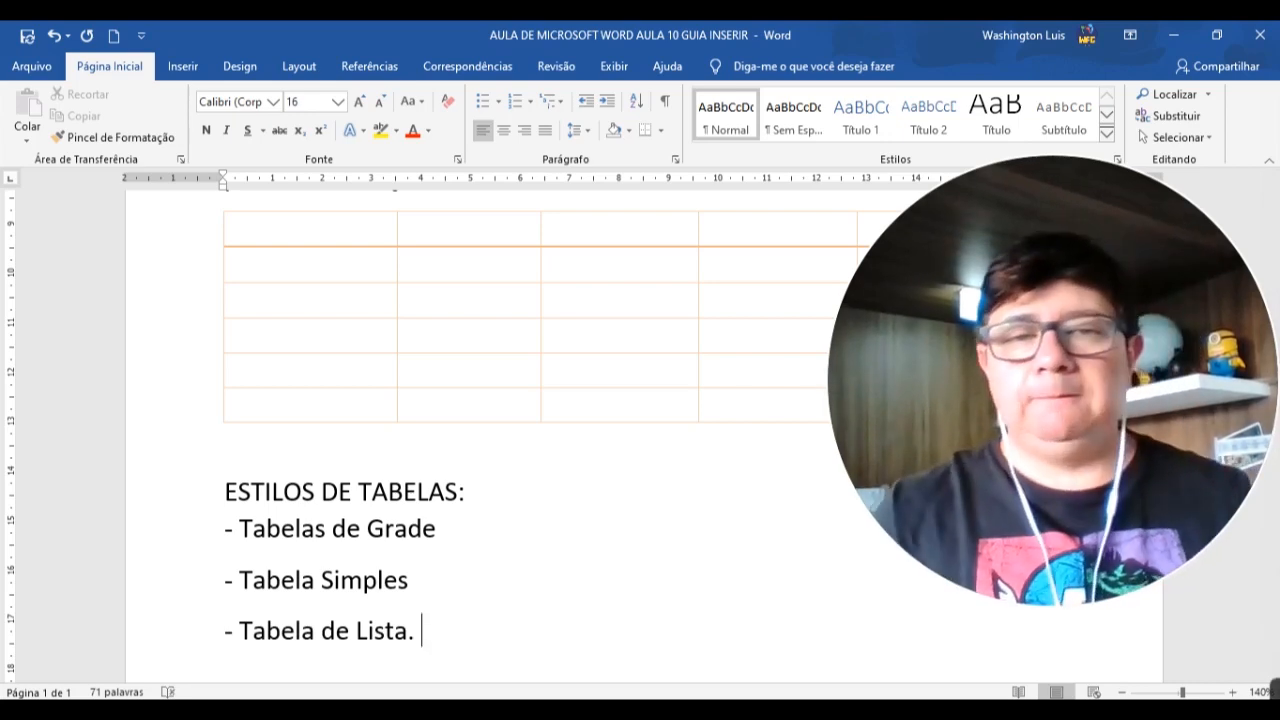
scroll(621, 381, "up", 1)
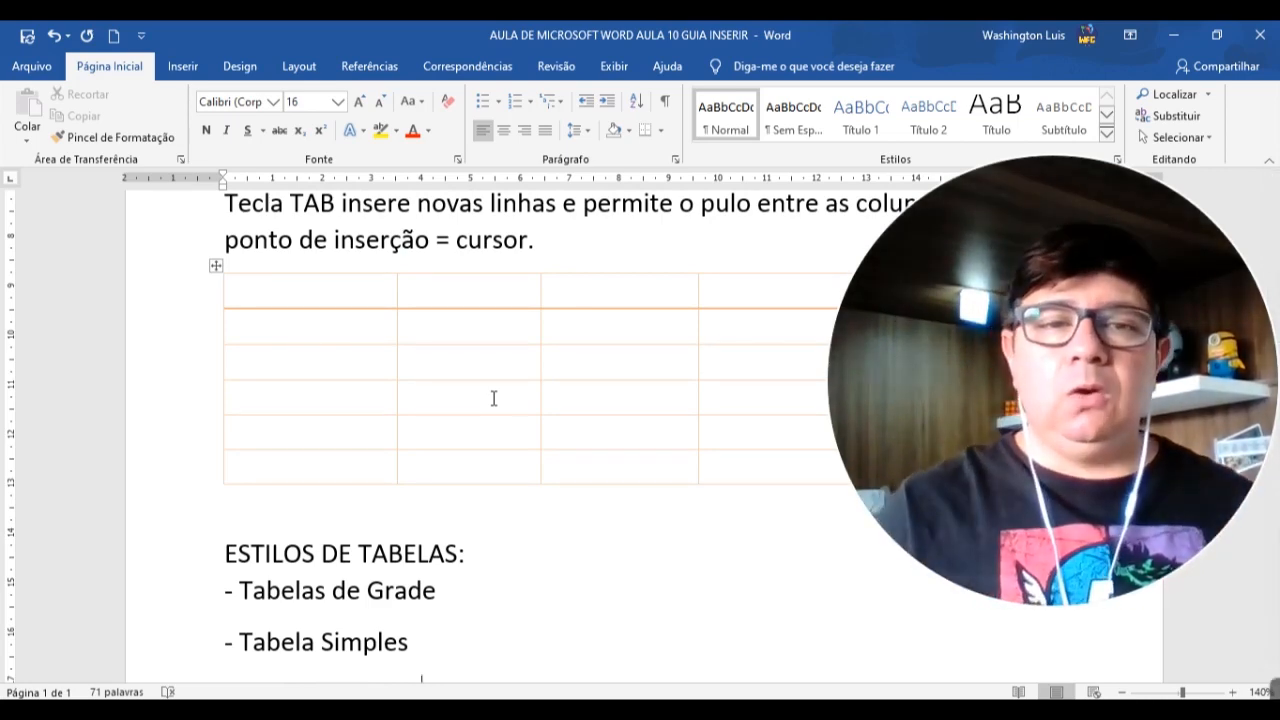
Reduce the font size of the three list items under "ESTILOS DE TABELAS:" to 11
left_click_drag(1034, 374, 181, 264)
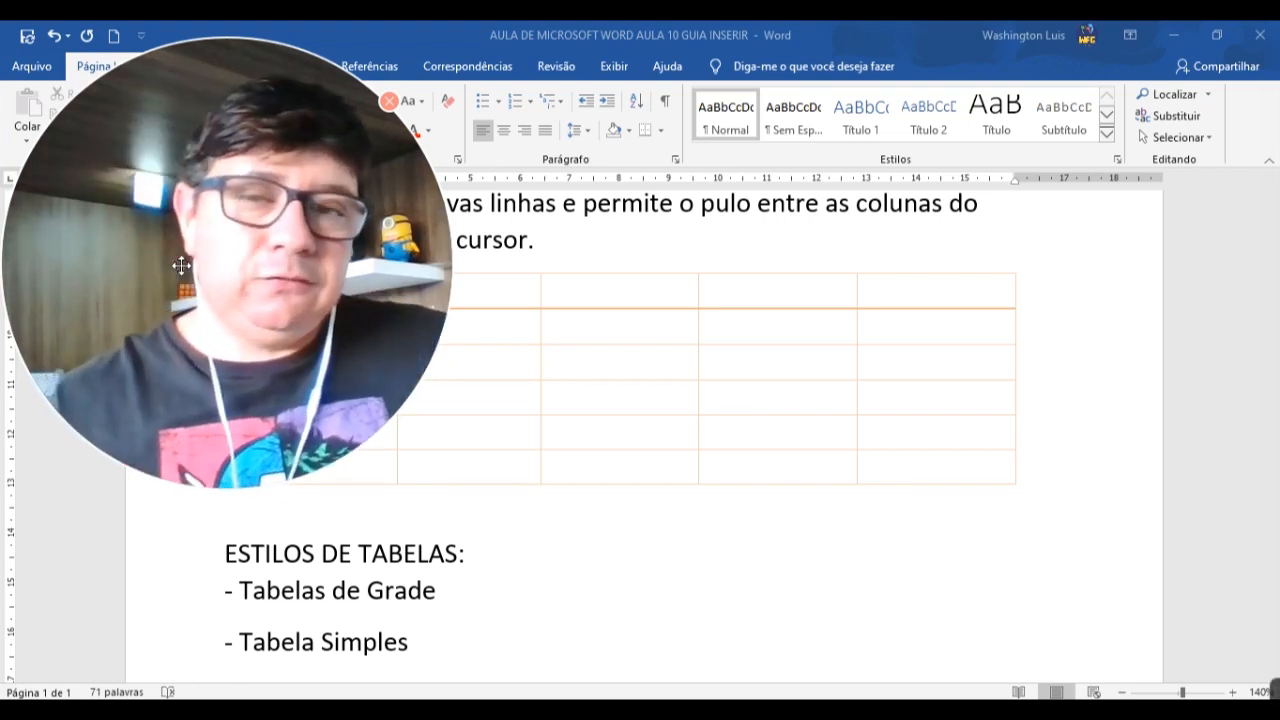
scroll(491, 630, "down", 1)
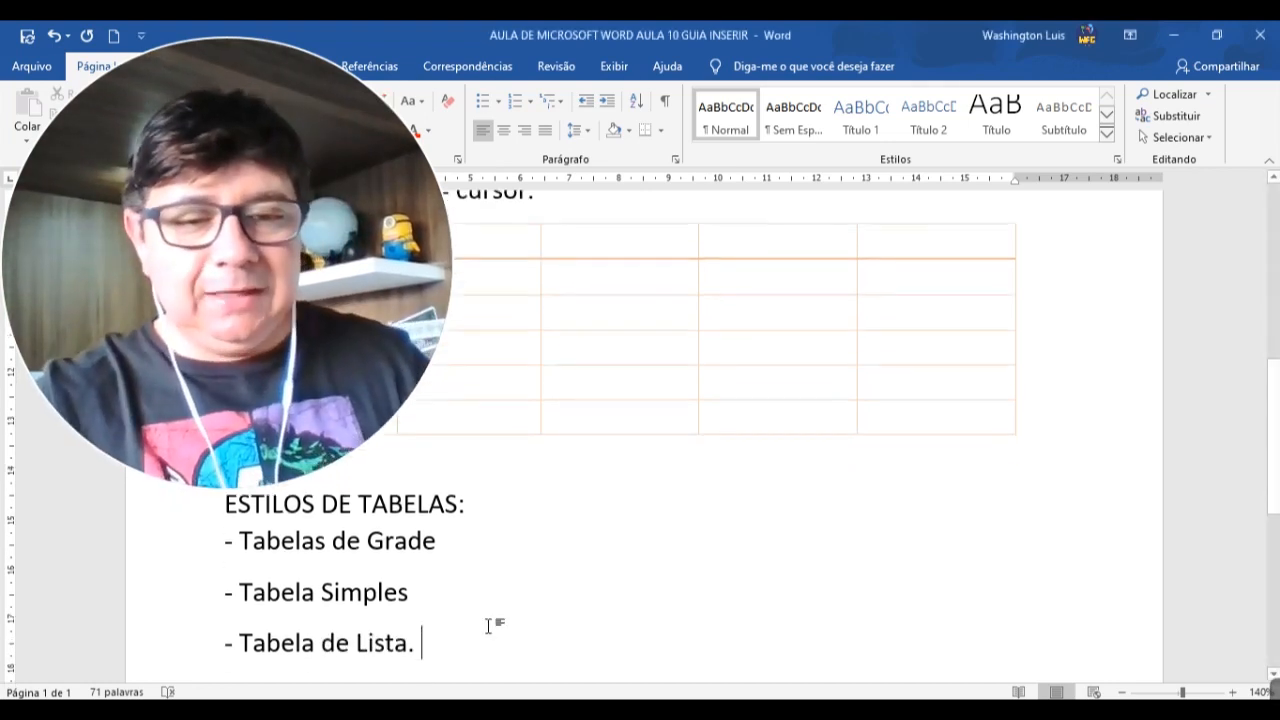
left_click_drag(457, 628, 215, 545)
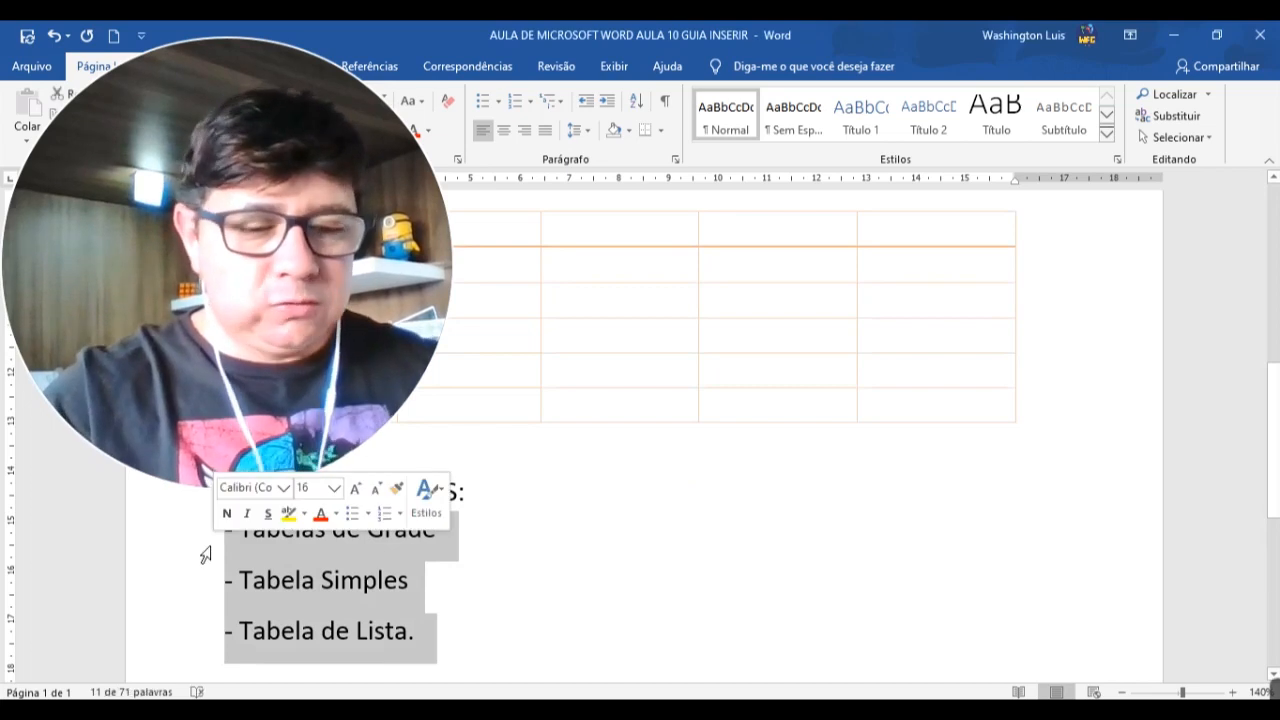
key("ctrl+shift+comma")
key("ctrl+shift+comma")
key("ctrl+shift+comma")
left_click(483, 544)
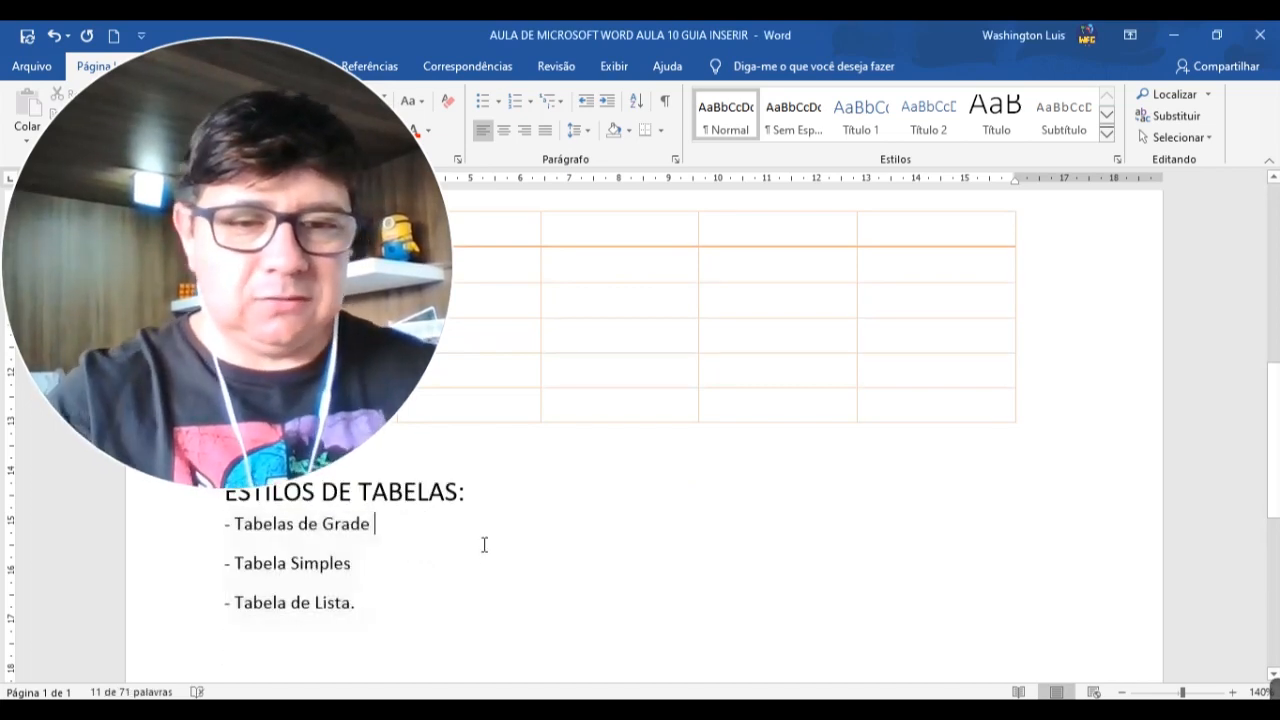
Shade the first cell of the table's second row with Laranja, Ênfase 2, Mais Claro 60%
scroll(808, 331, "up", 2)
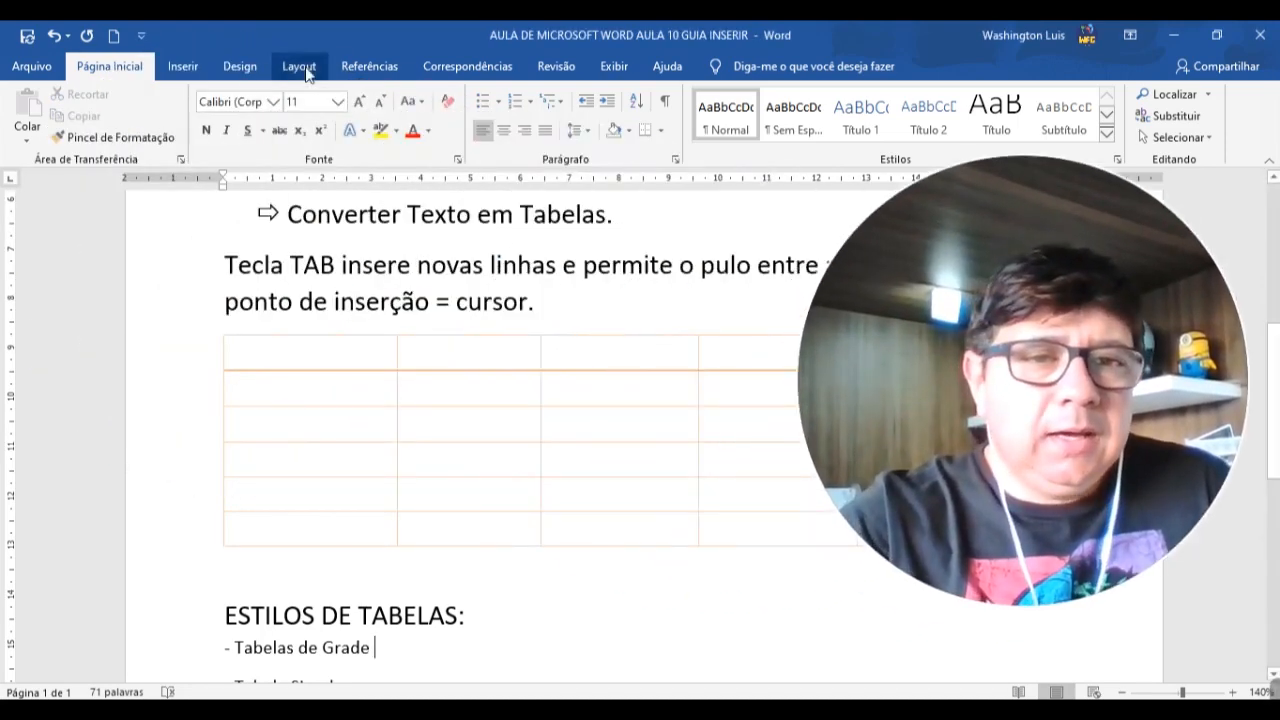
left_click(240, 66)
scroll(340, 270, "down", 2)
scroll(349, 317, "up", 2)
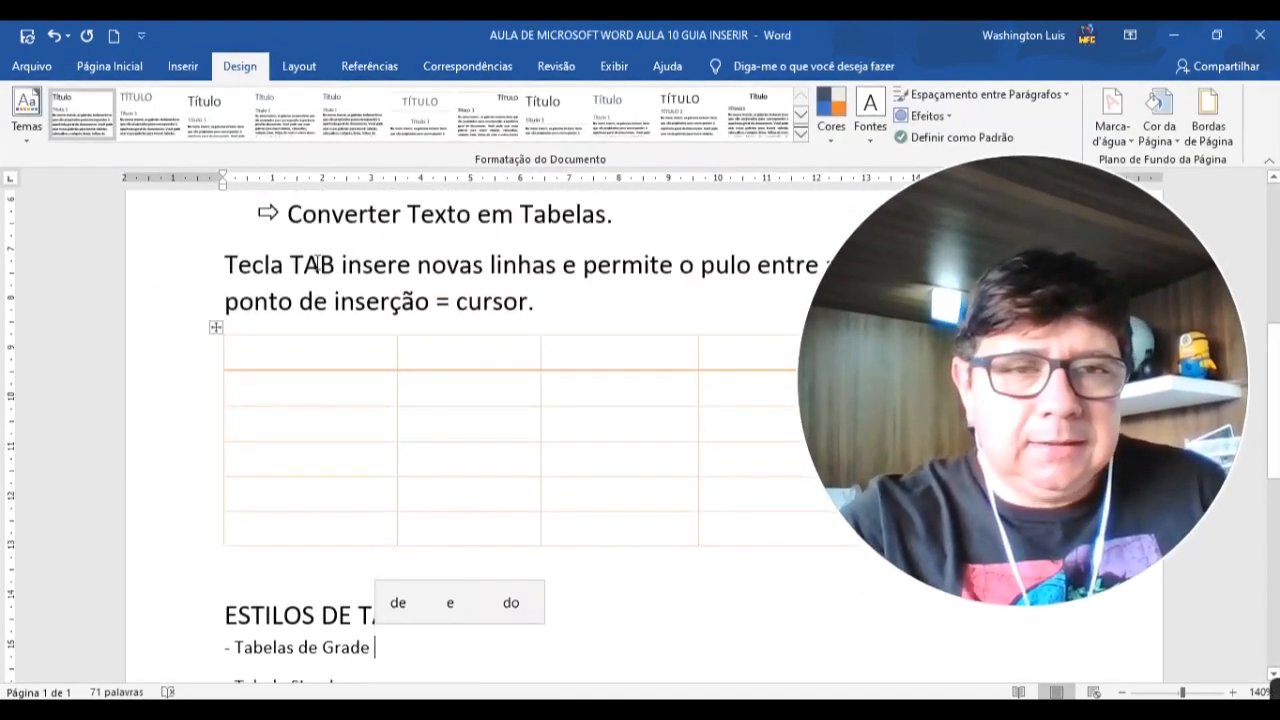
left_click(183, 66)
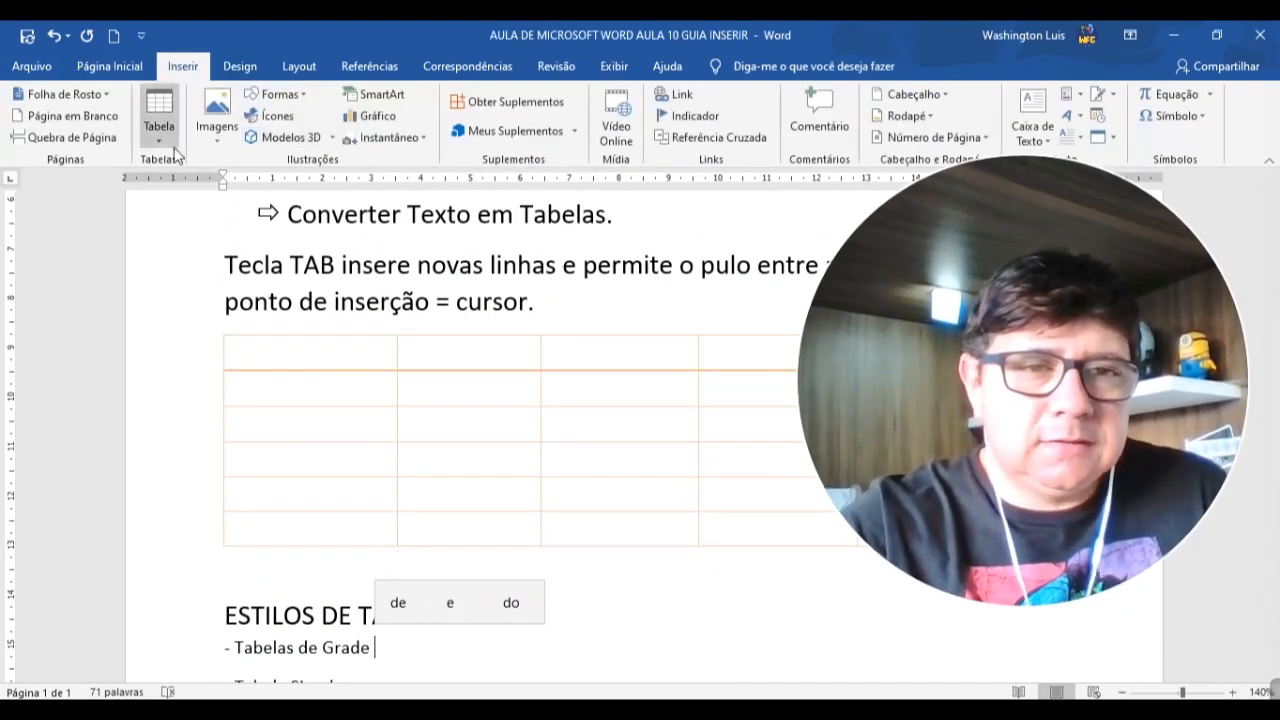
left_click(320, 390)
left_click(726, 66)
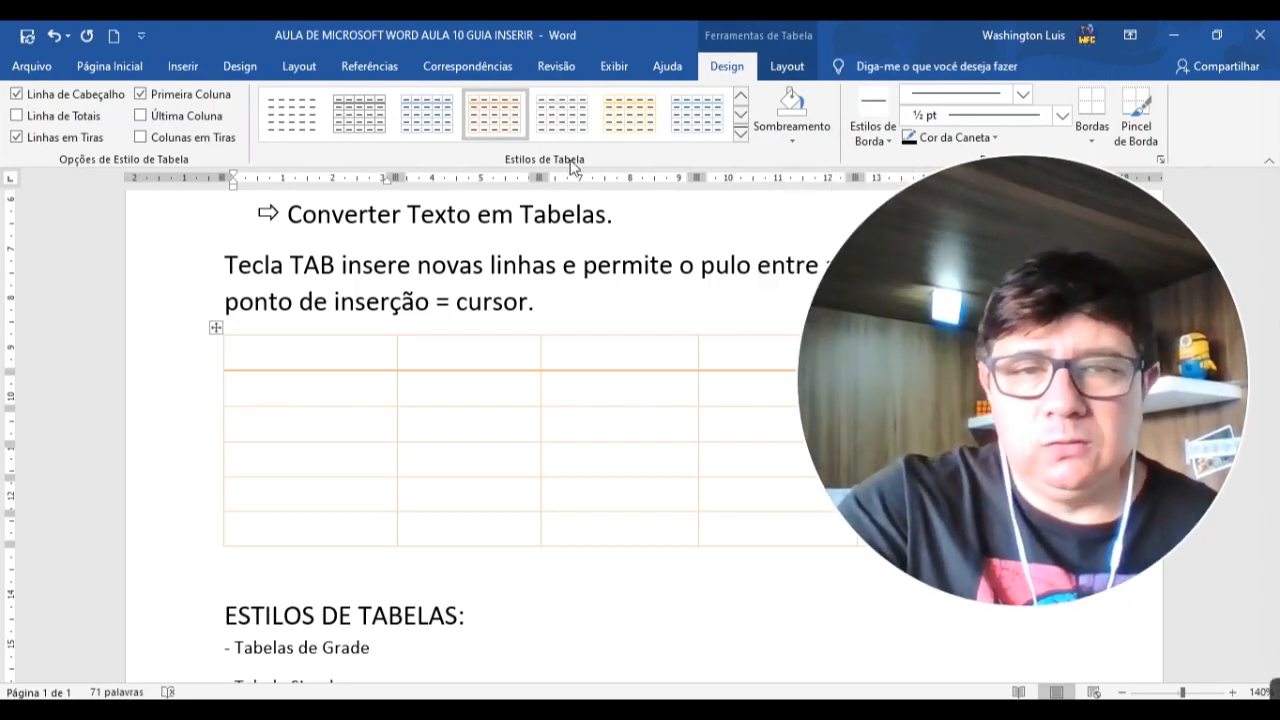
scroll(619, 410, "down", 1)
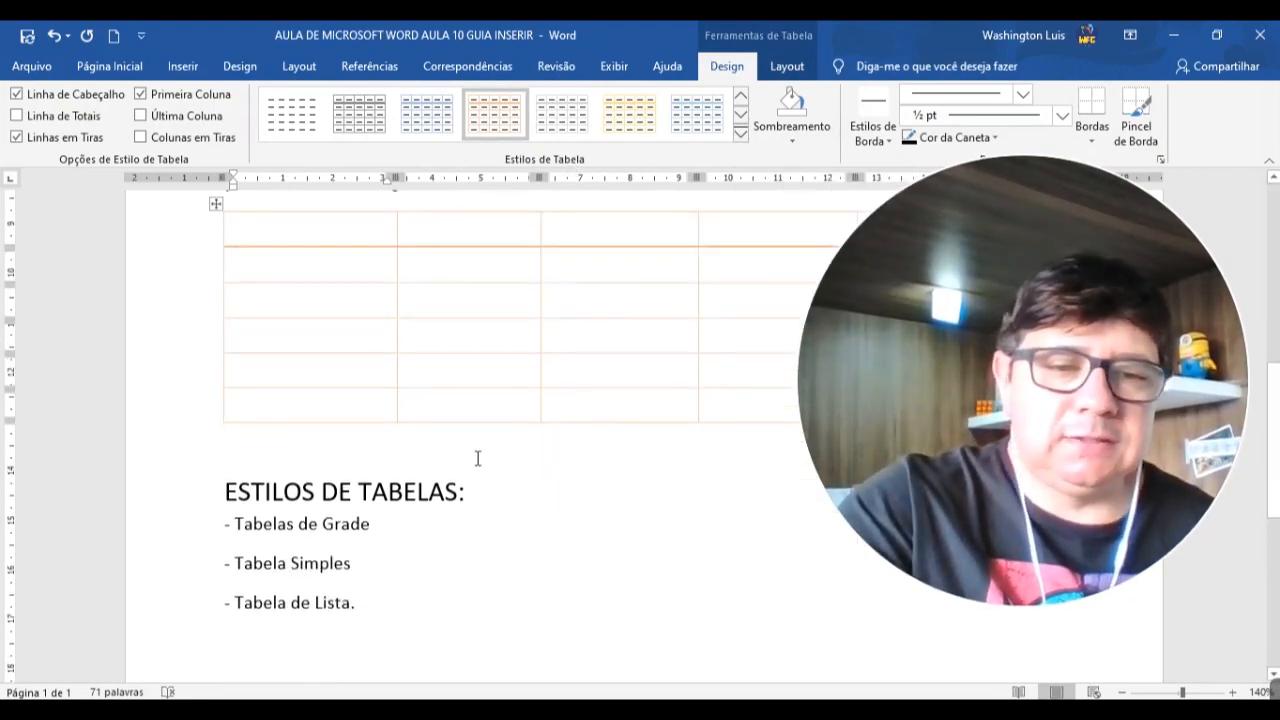
left_click(792, 143)
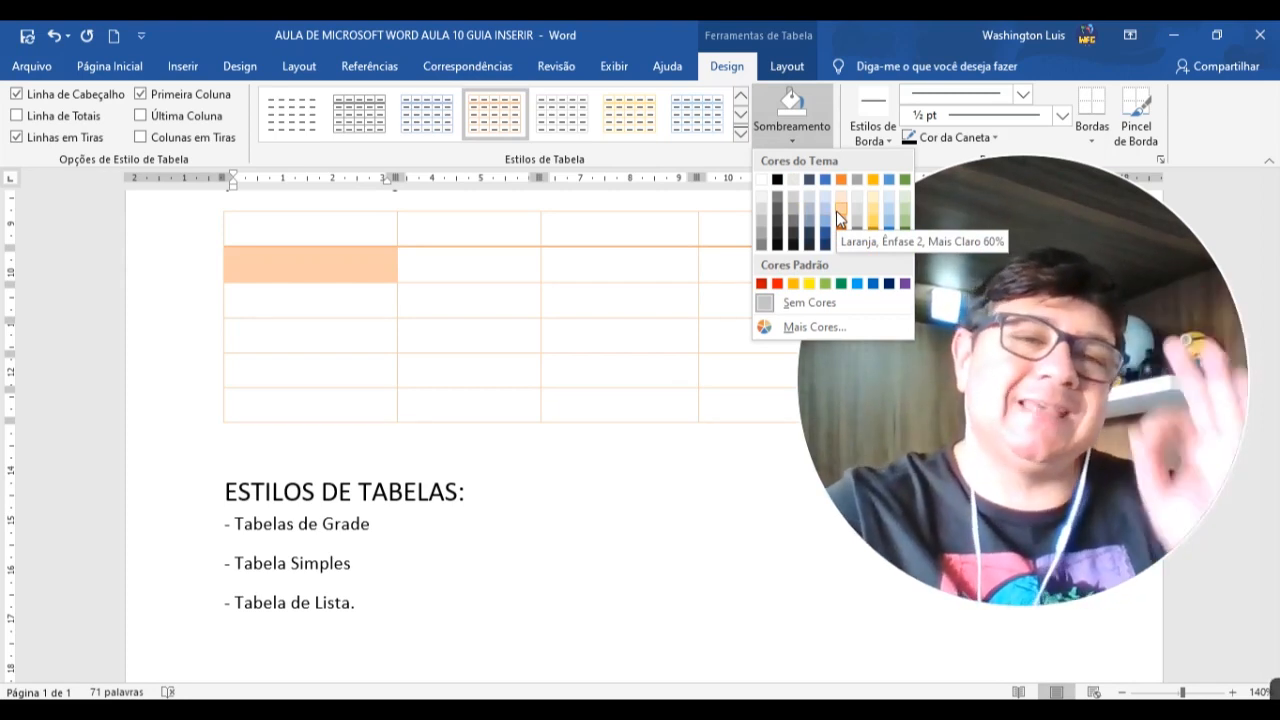
left_click(836, 211)
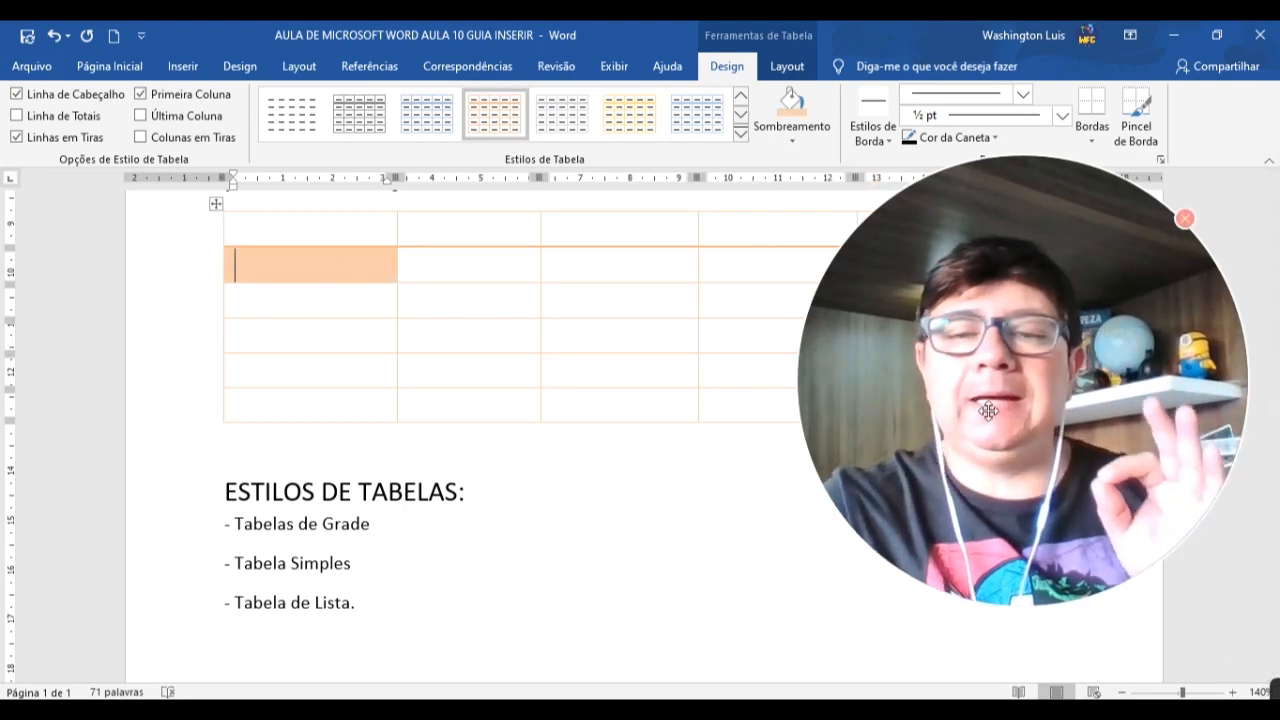
left_click_drag(982, 390, 916, 386)
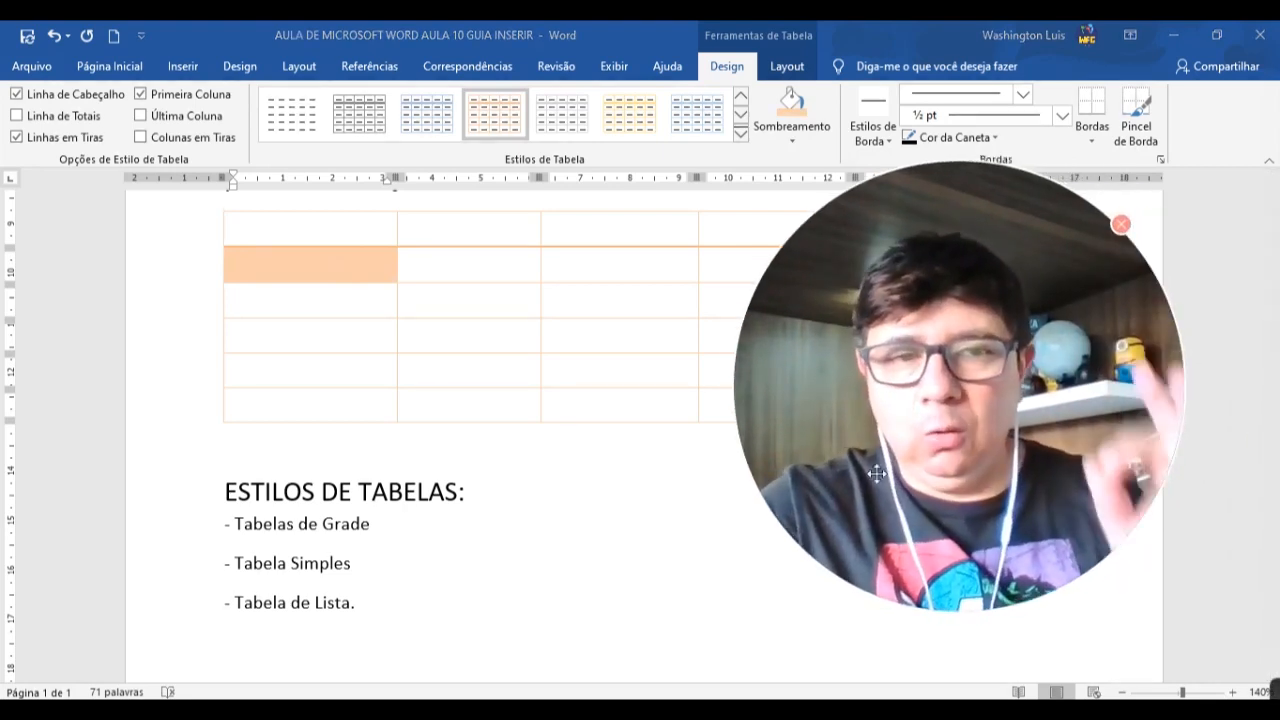
Annotate the screen with a red arrow from the shaded cell and the caption "COLORIR O FUNDO DAS CELULAS DE UMA TABELA"
left_click(407, 609)
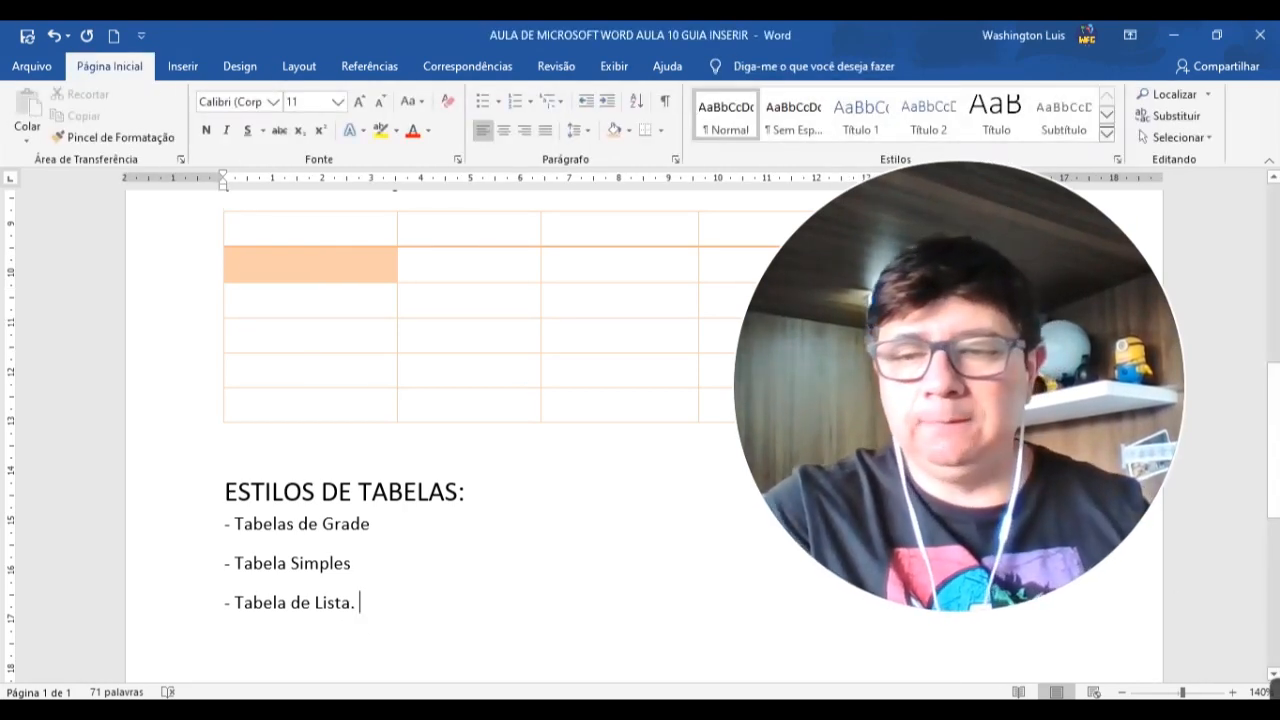
mouse_move(1276, 690)
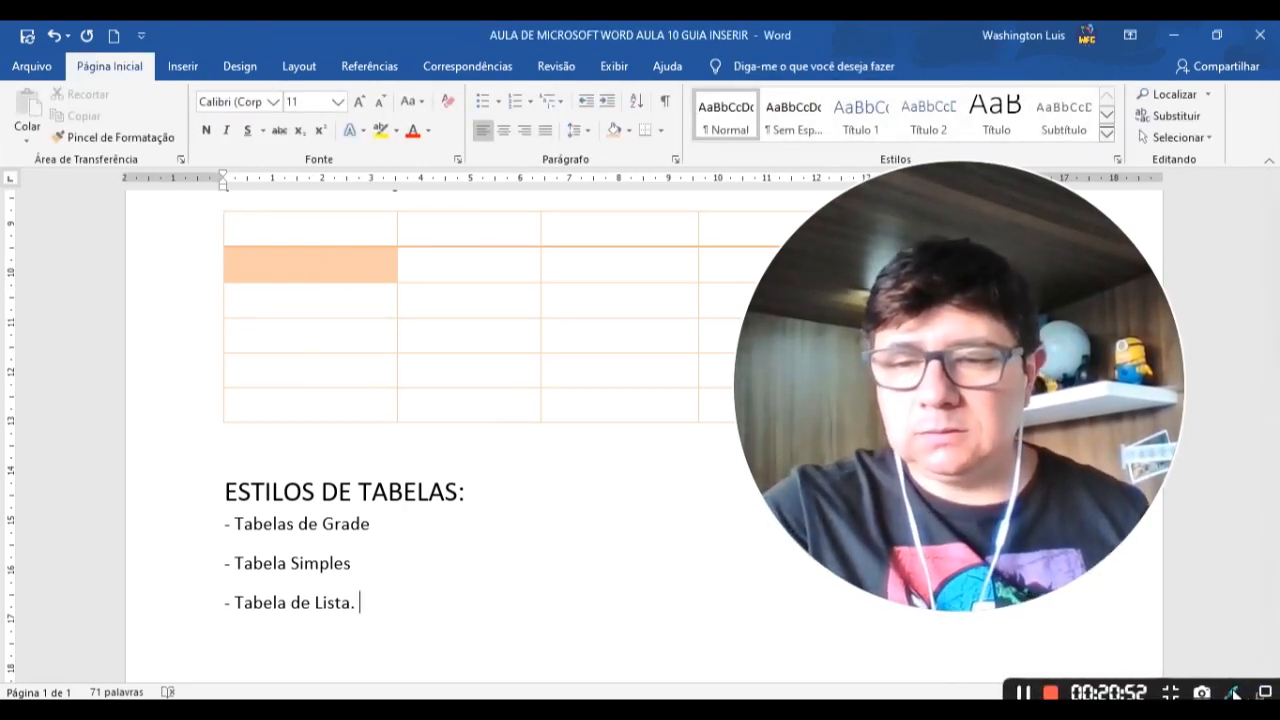
left_click(1250, 692)
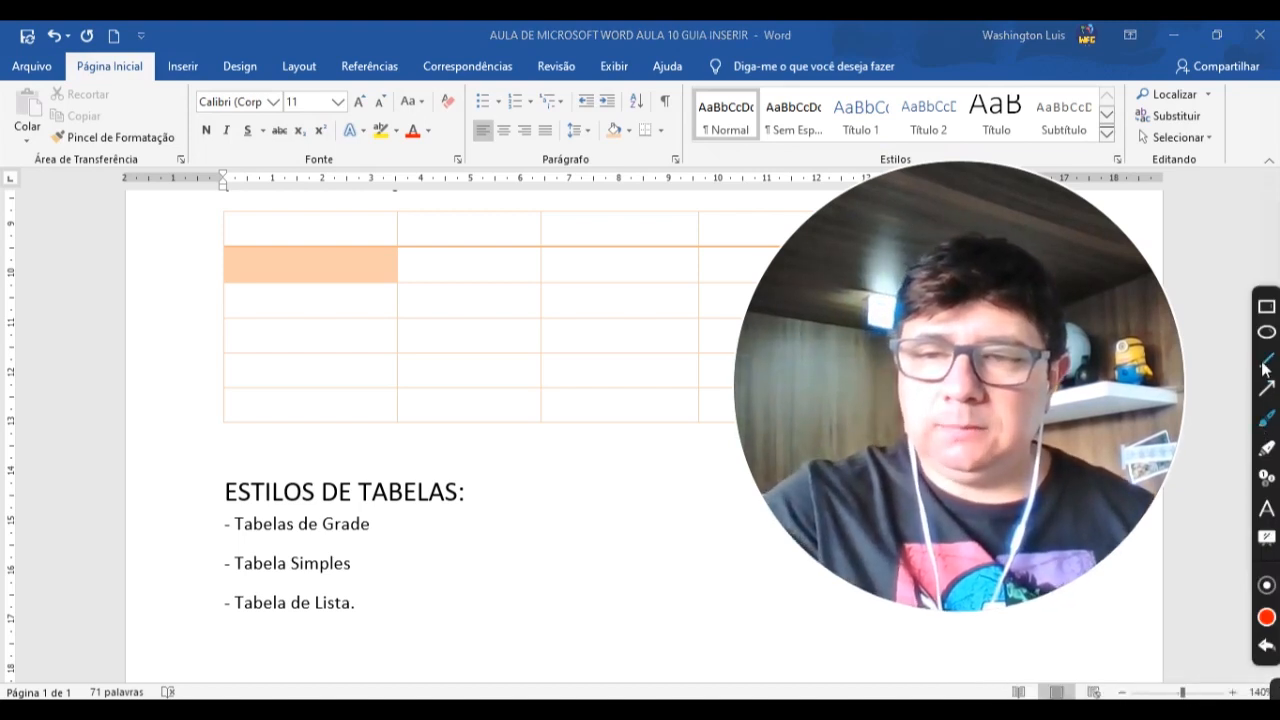
left_click_drag(248, 273, 310, 340)
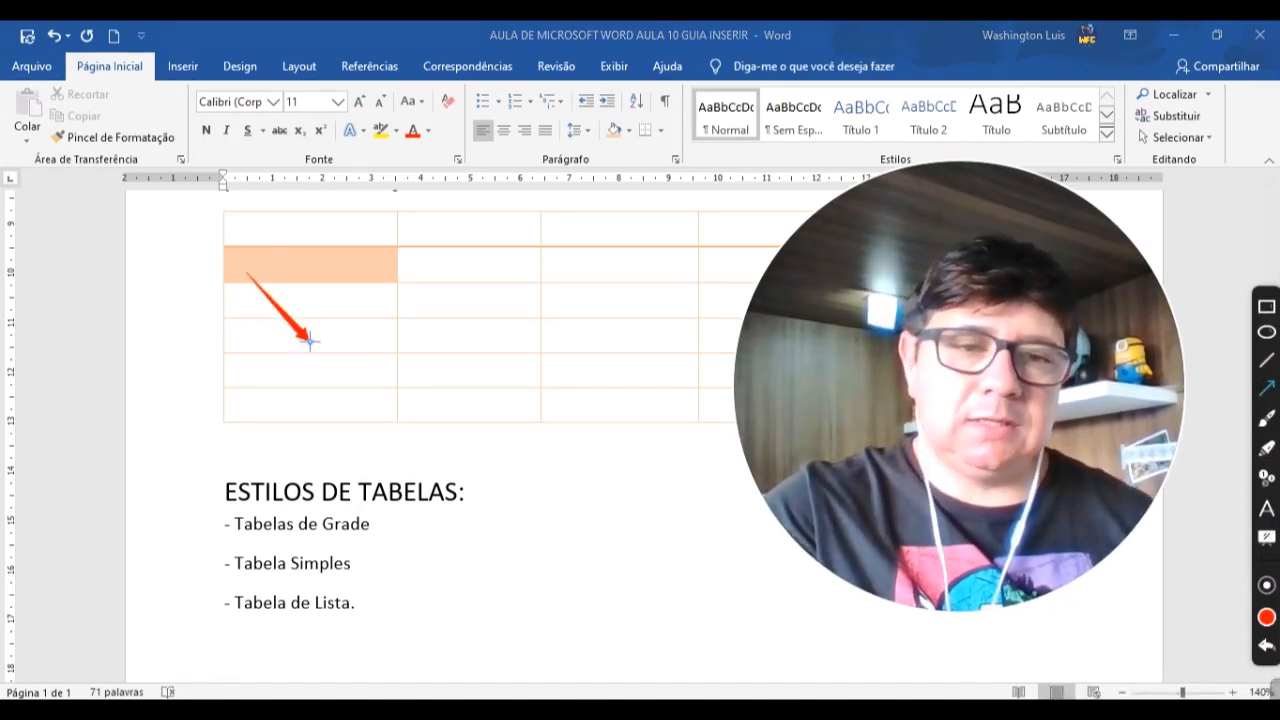
left_click(1266, 508)
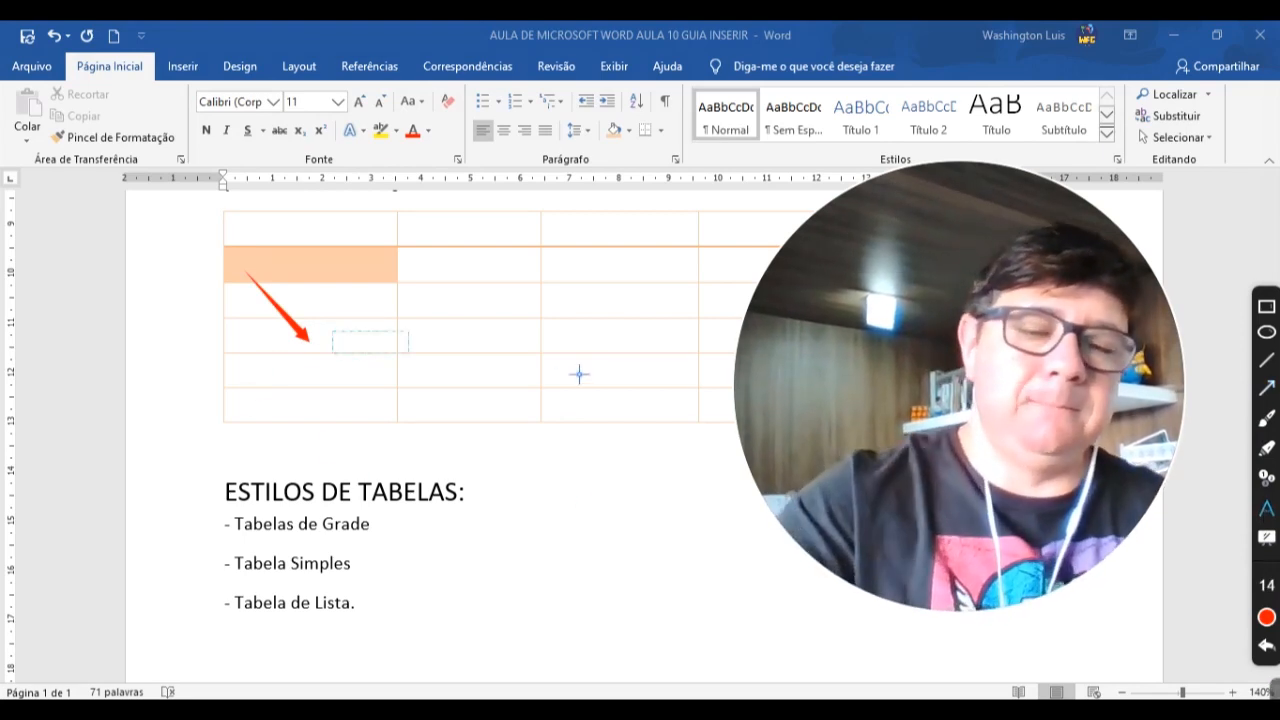
type("COLORIR O FNDO DAS")
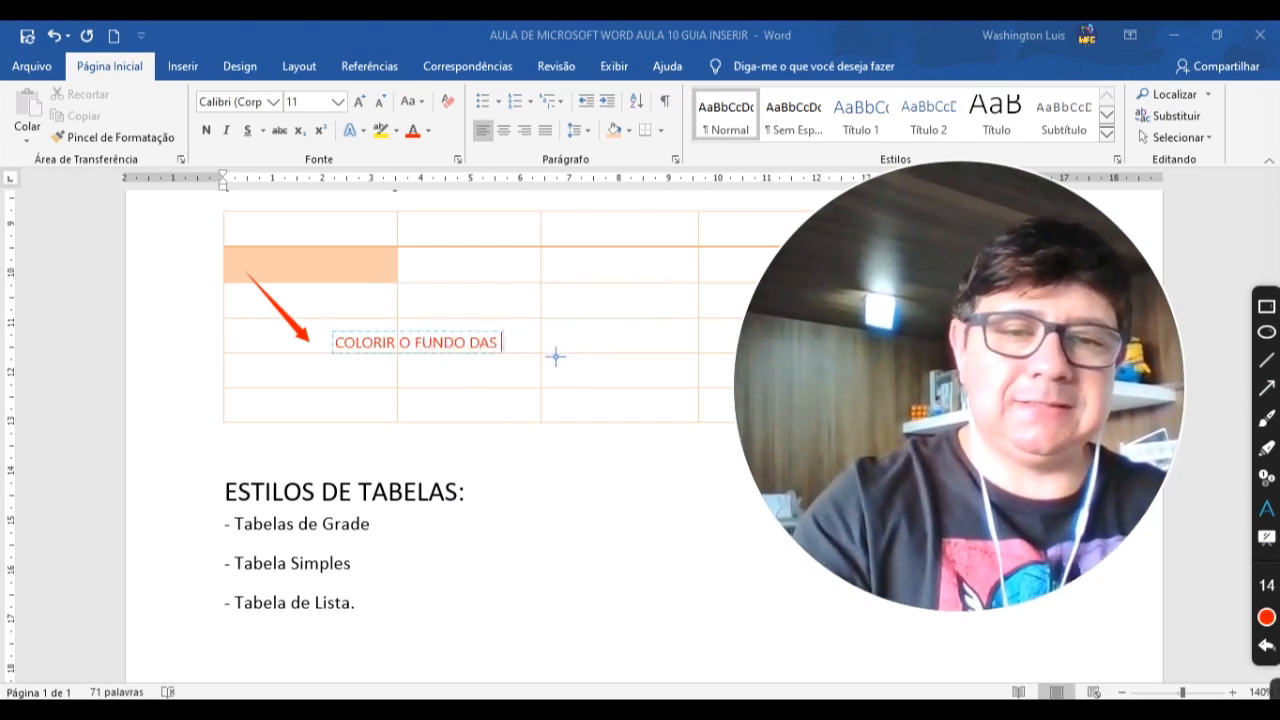
type("UMA T")
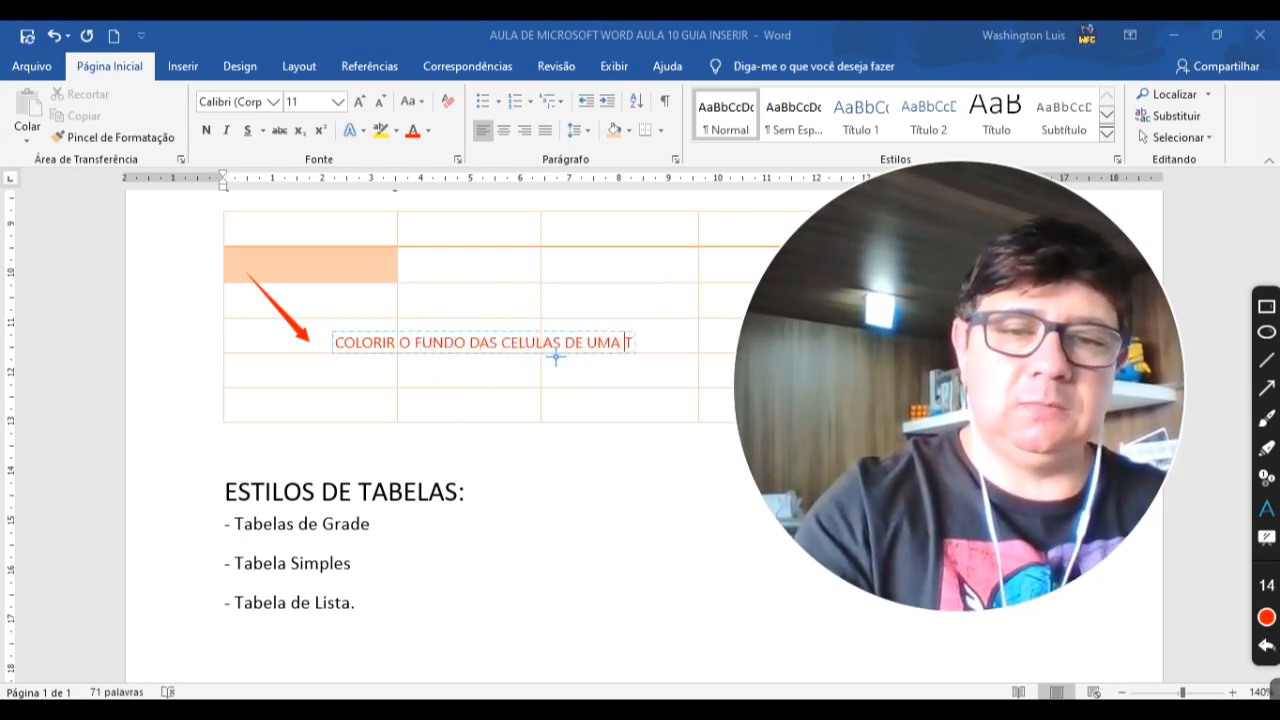
type("ABEL")
key("BackSpace")
type("ELA")
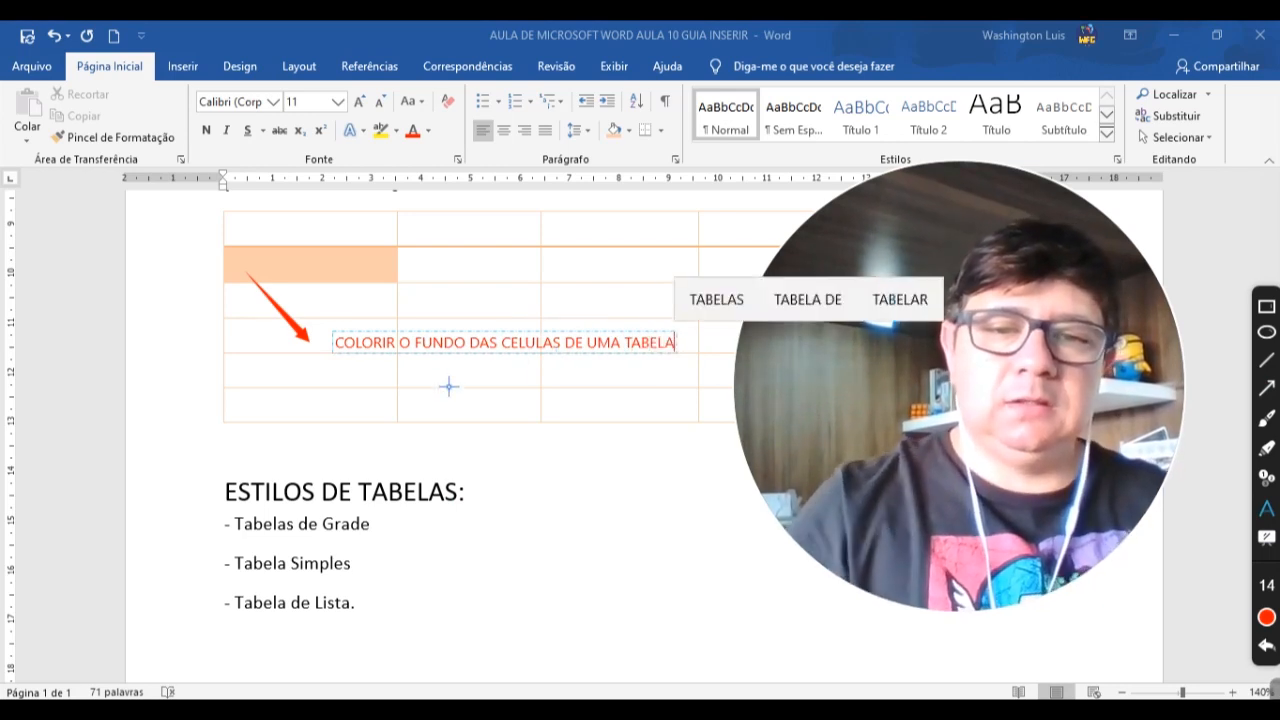
left_click(641, 254)
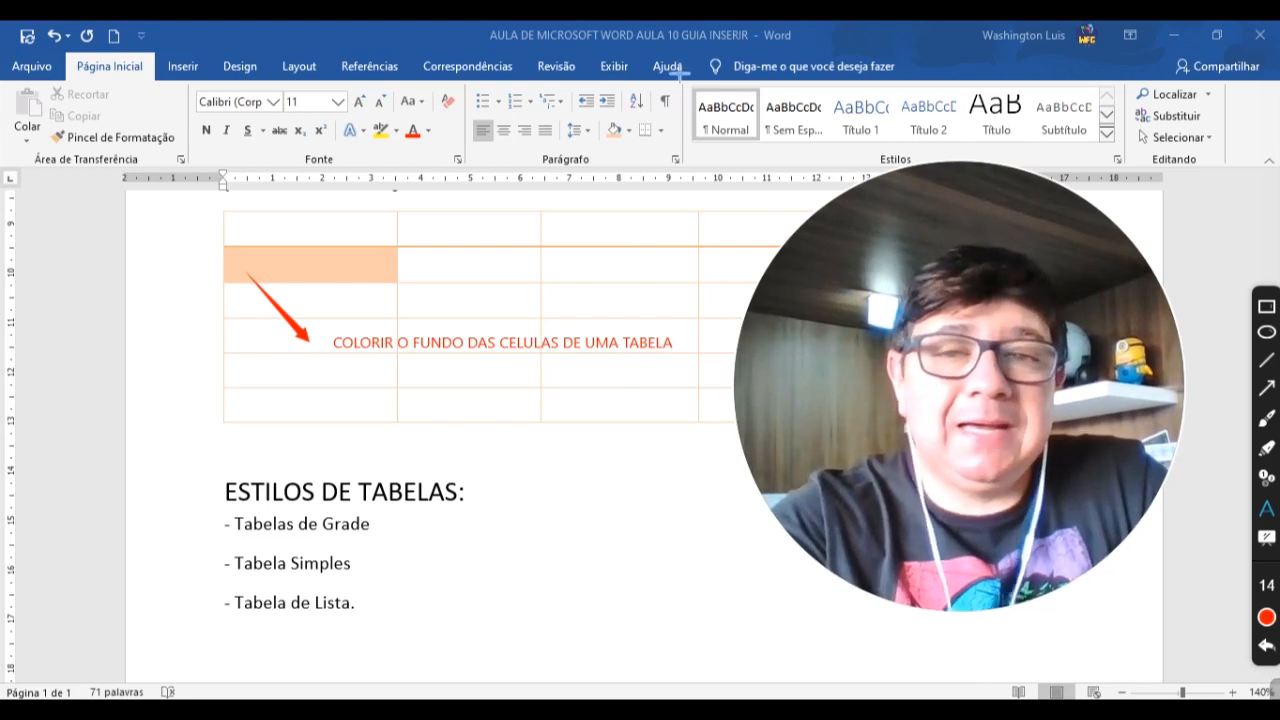
Erase the arrow and caption annotations from the screen and close the annotation tools
key("Delete")
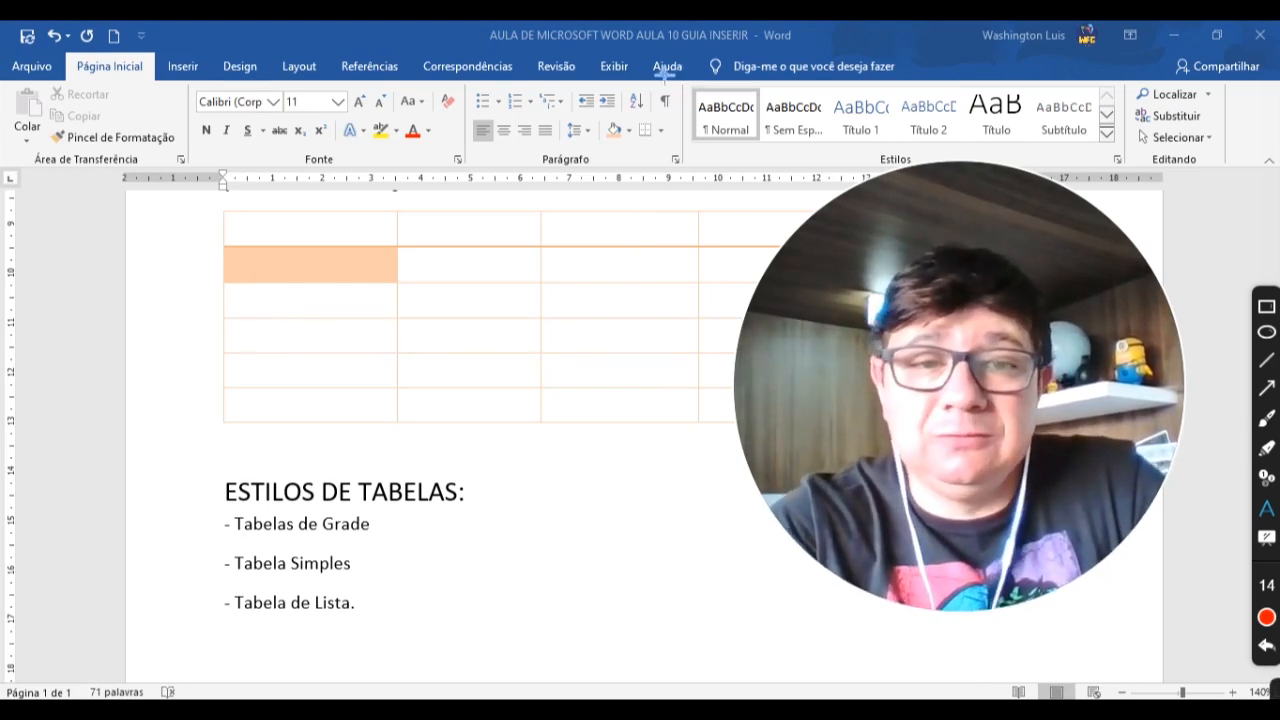
left_click(592, 300)
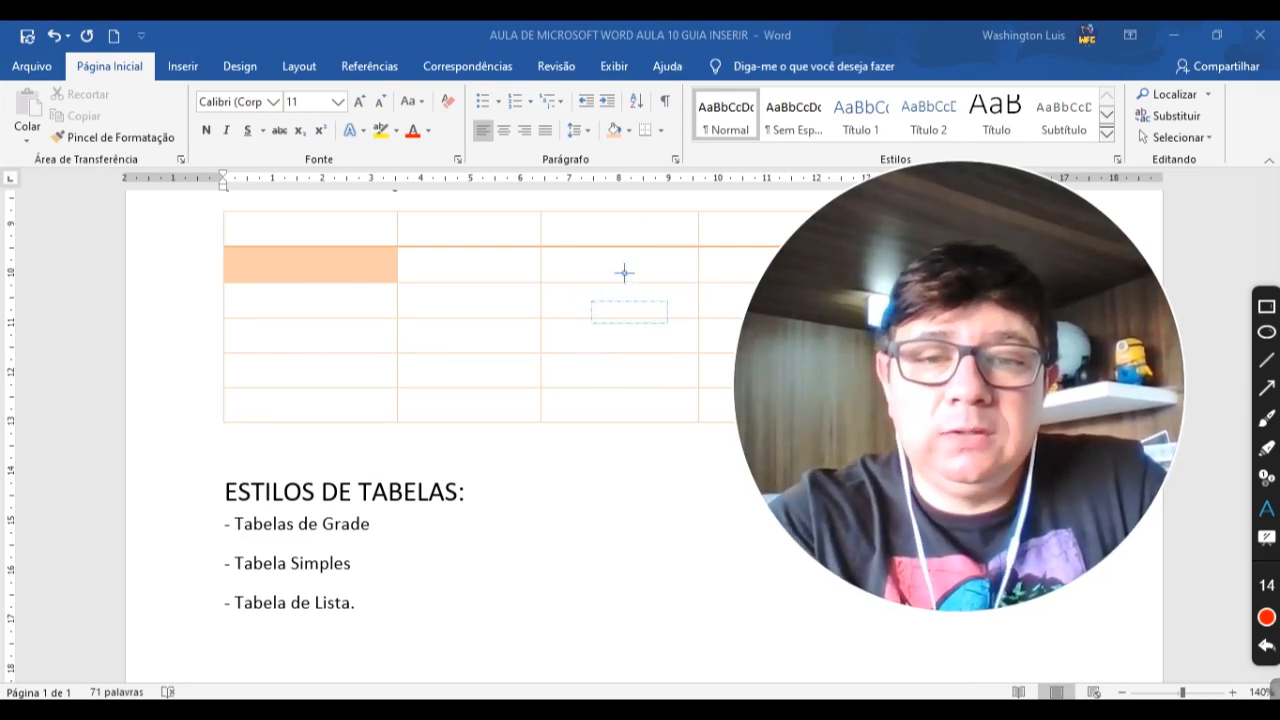
left_click(1268, 391)
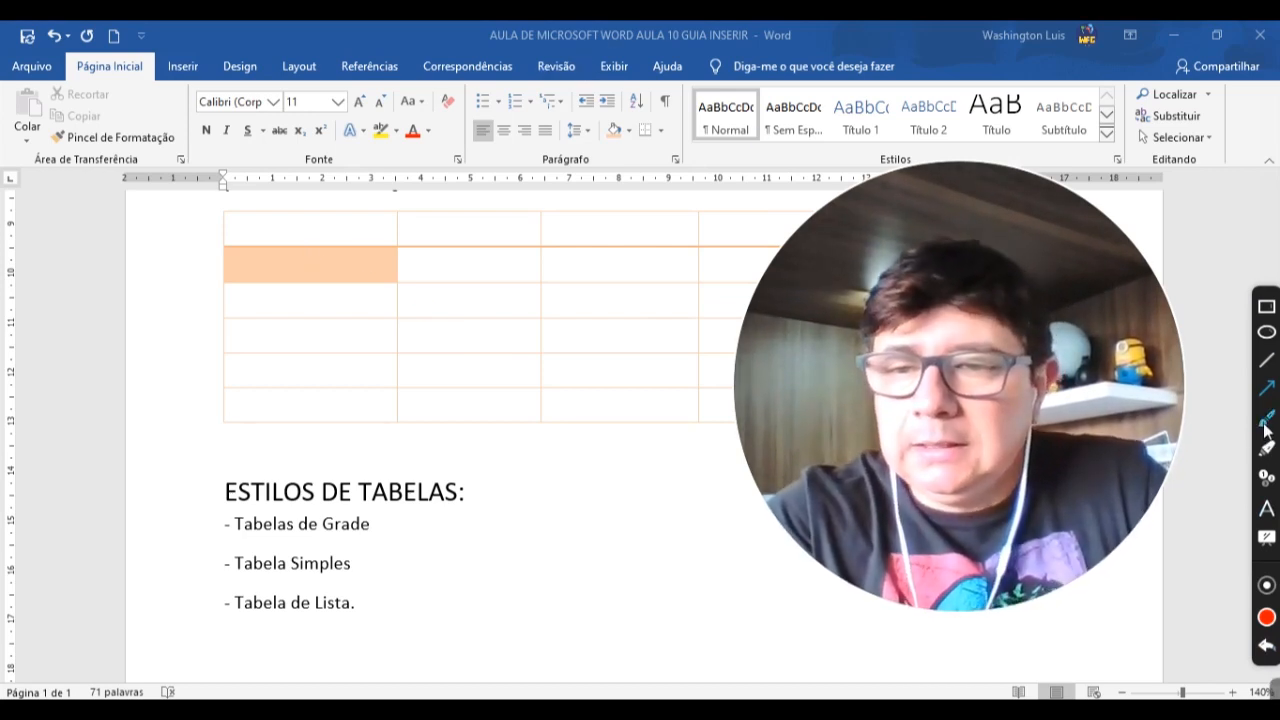
mouse_move(1268, 692)
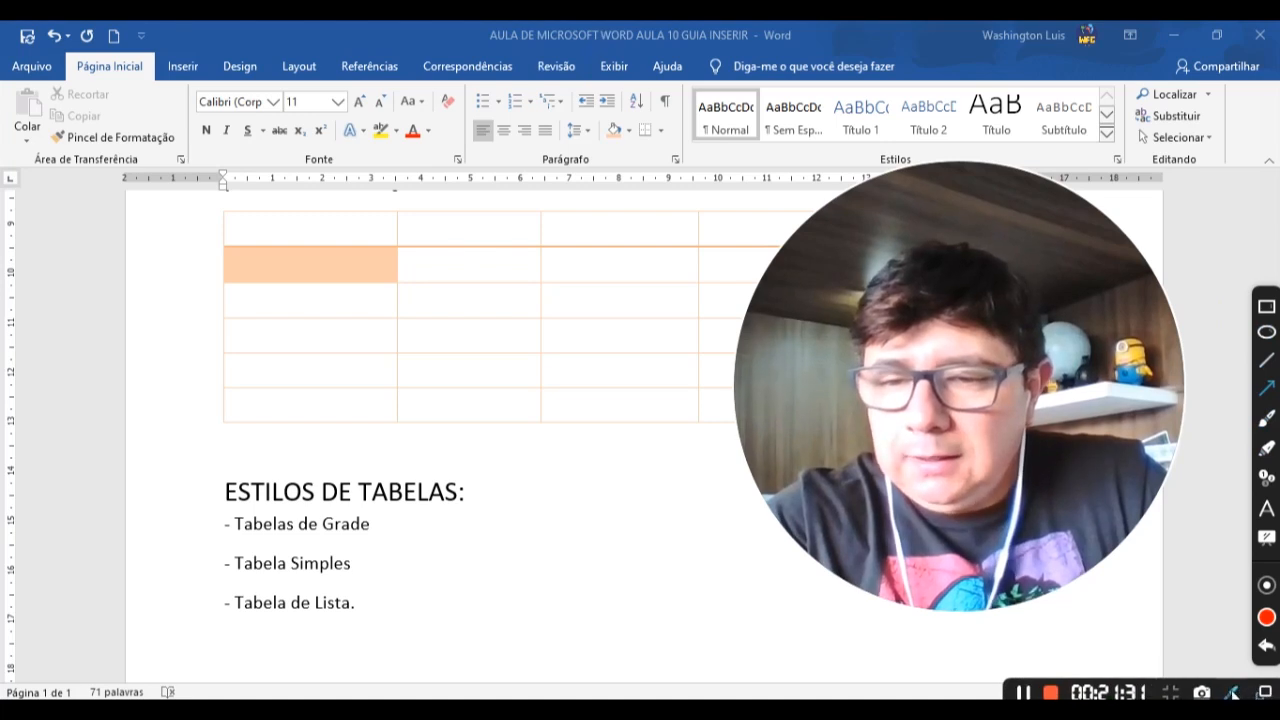
left_click(1233, 692)
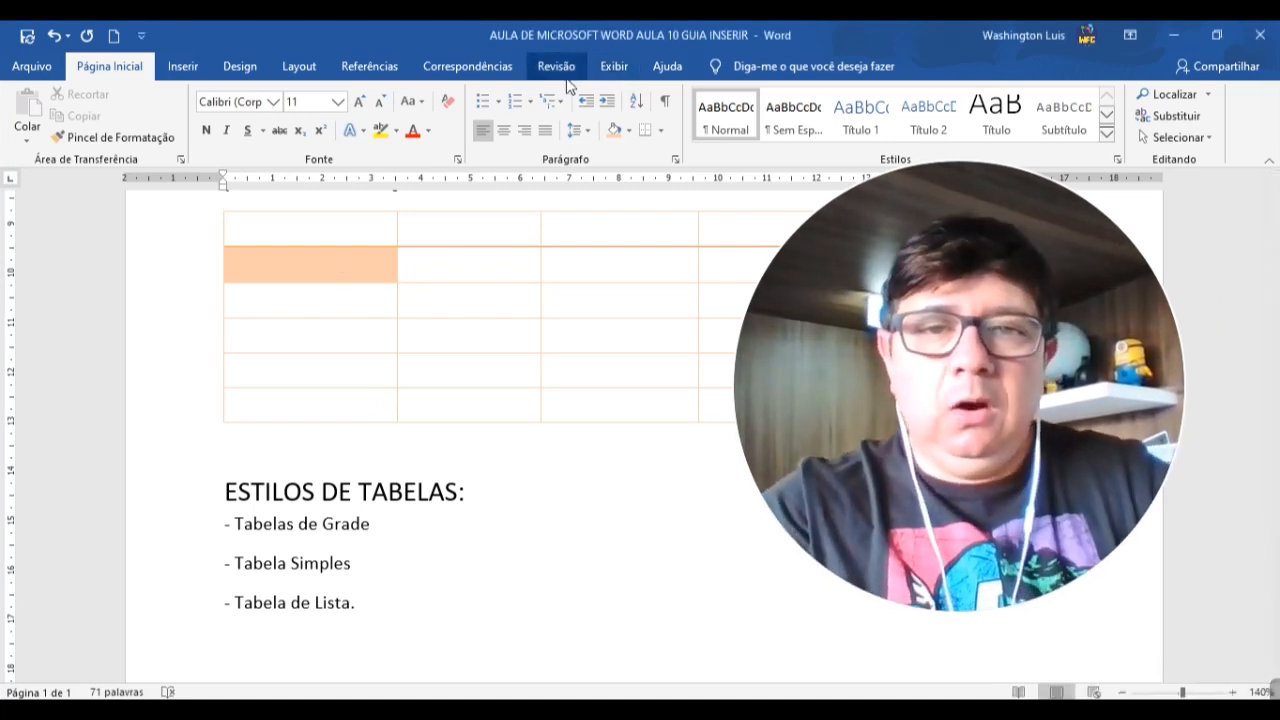
Pick a border style for the table's border pen and set it to a double line of 2 ¼ pt
left_click(434, 269)
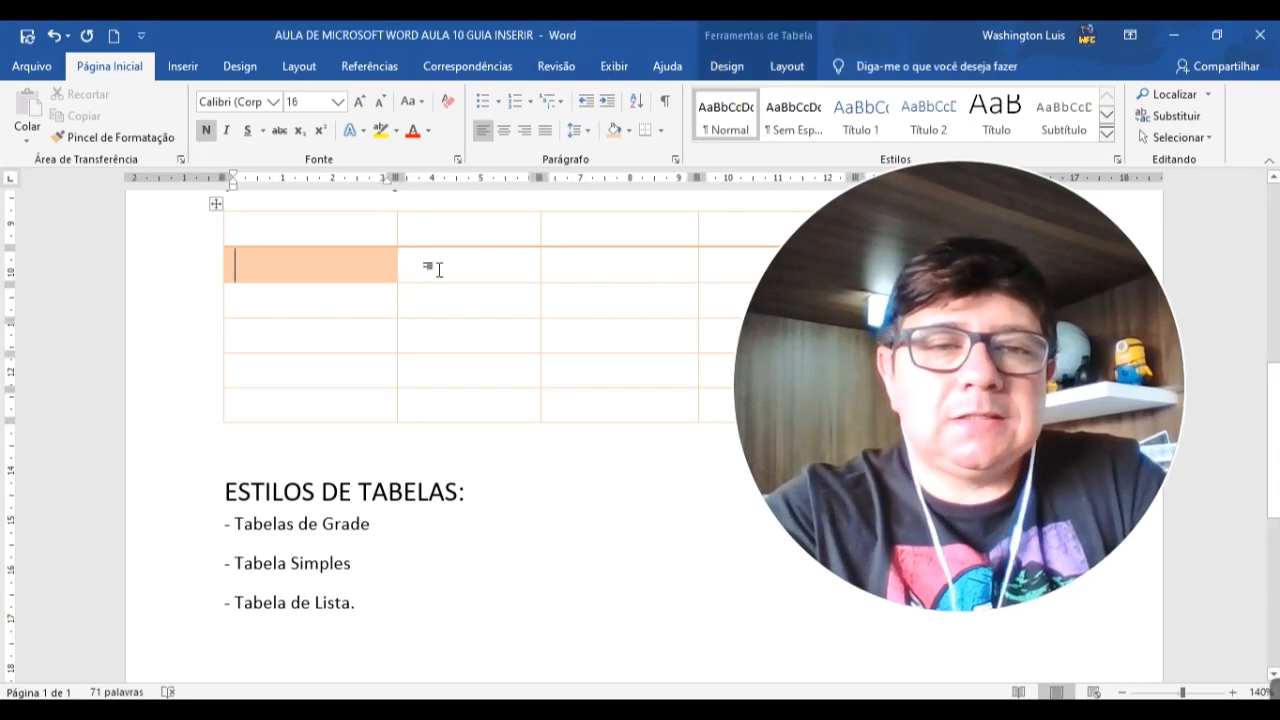
left_click(725, 68)
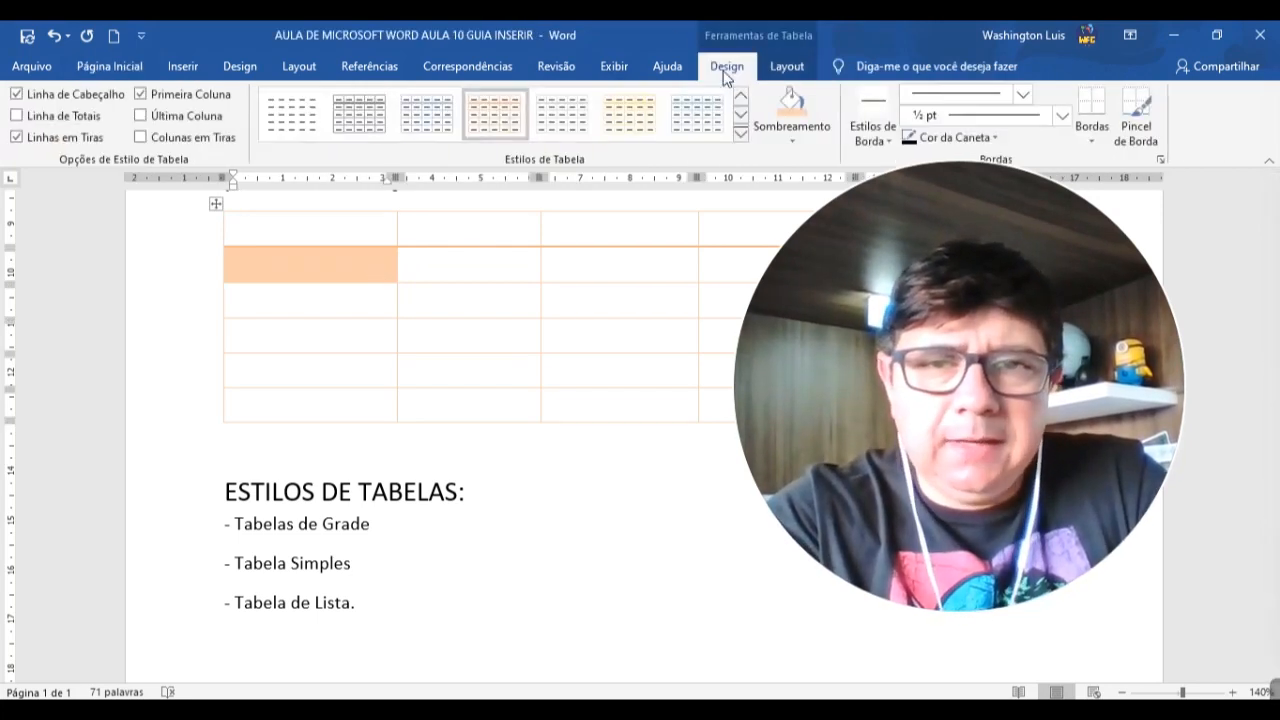
left_click_drag(960, 206, 1030, 241)
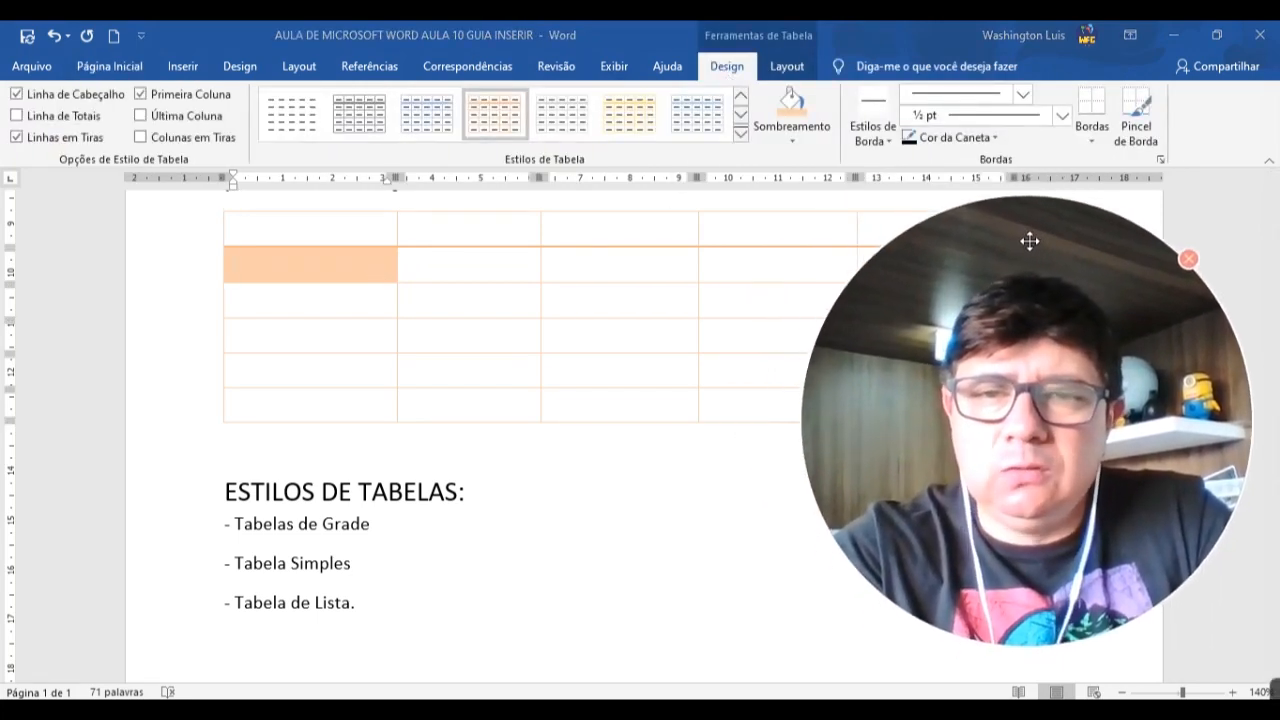
left_click(889, 146)
left_click(777, 249)
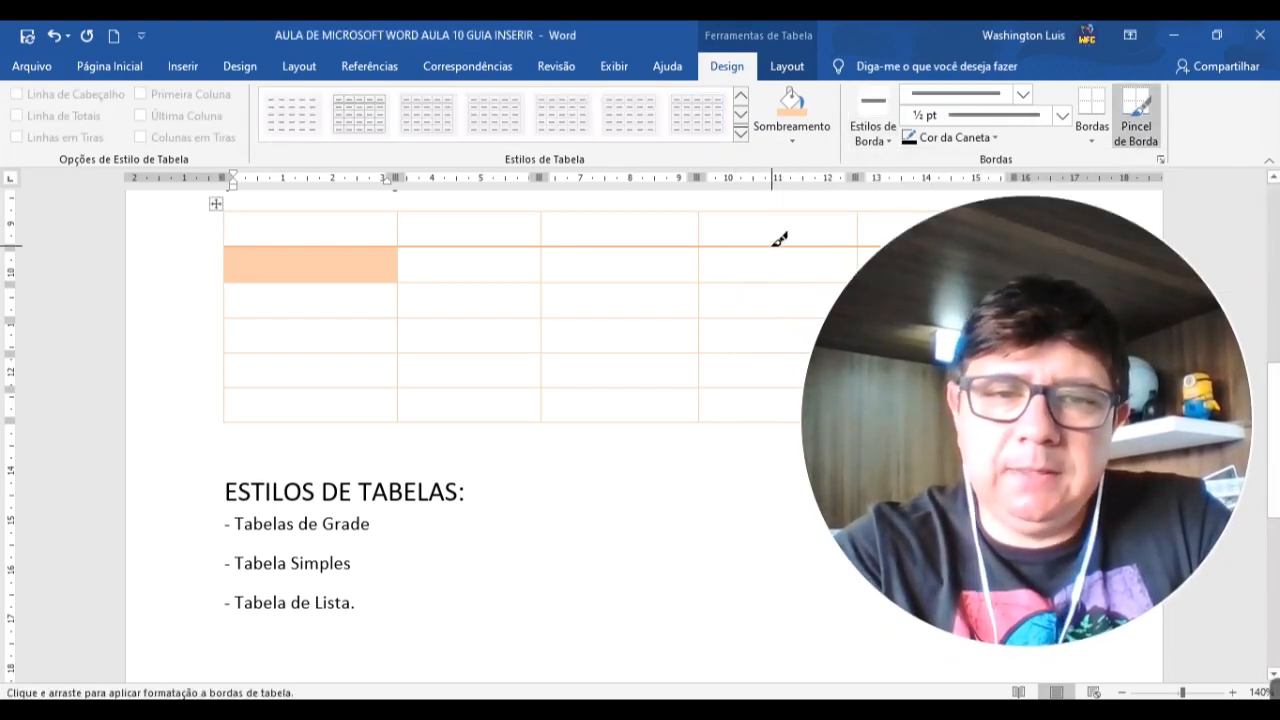
left_click(1063, 117)
left_click(1014, 236)
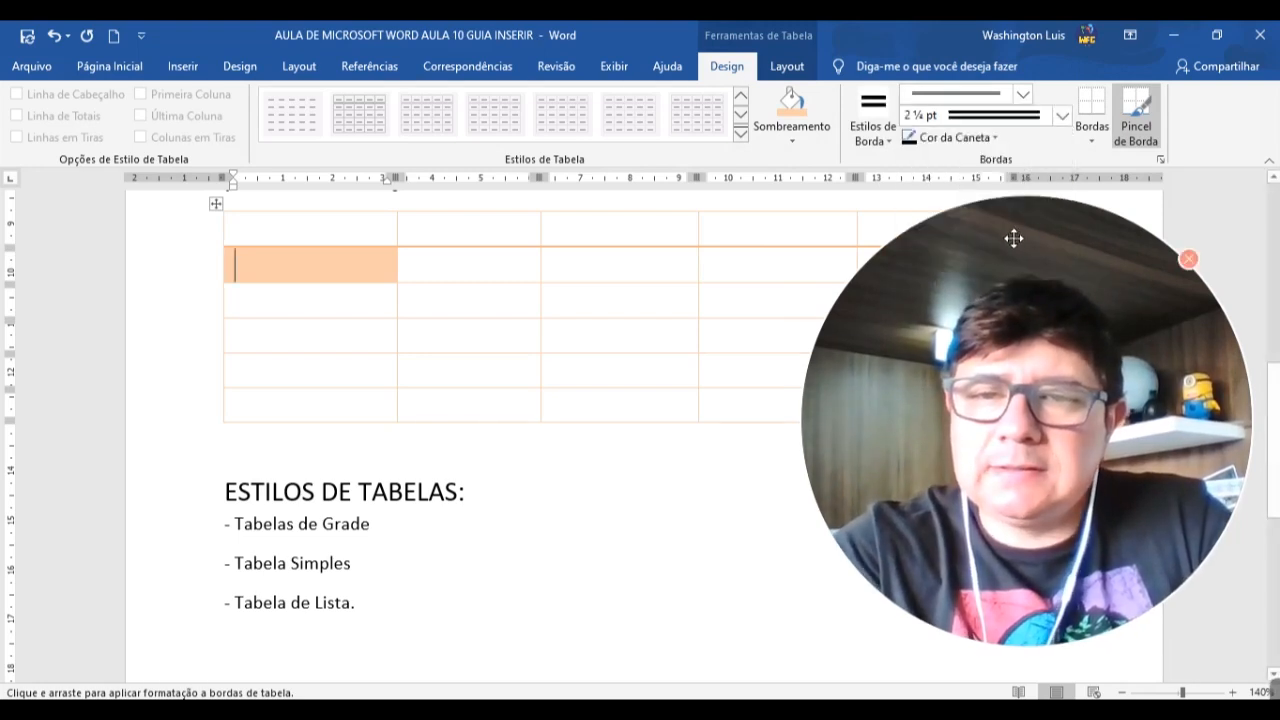
Preview the border options, such as Bordas Externas, on the shaded cell and open the table's Layout tools
left_click(1088, 142)
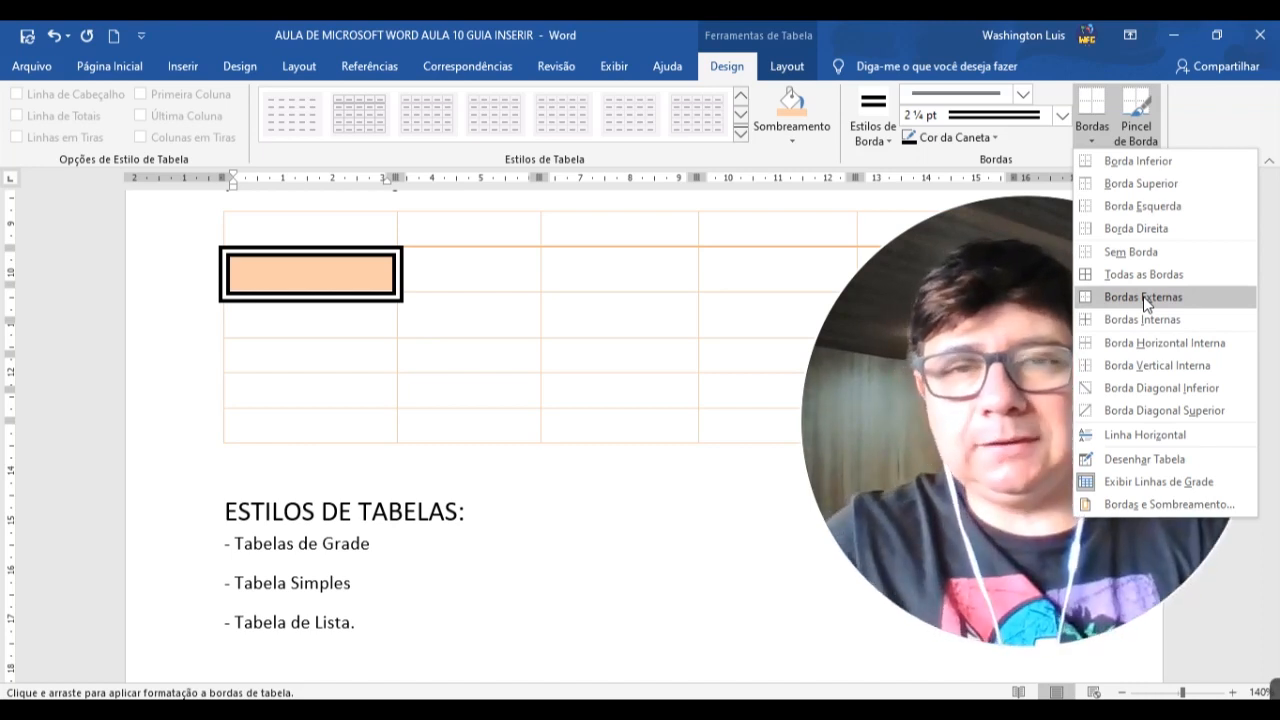
left_click(1092, 135)
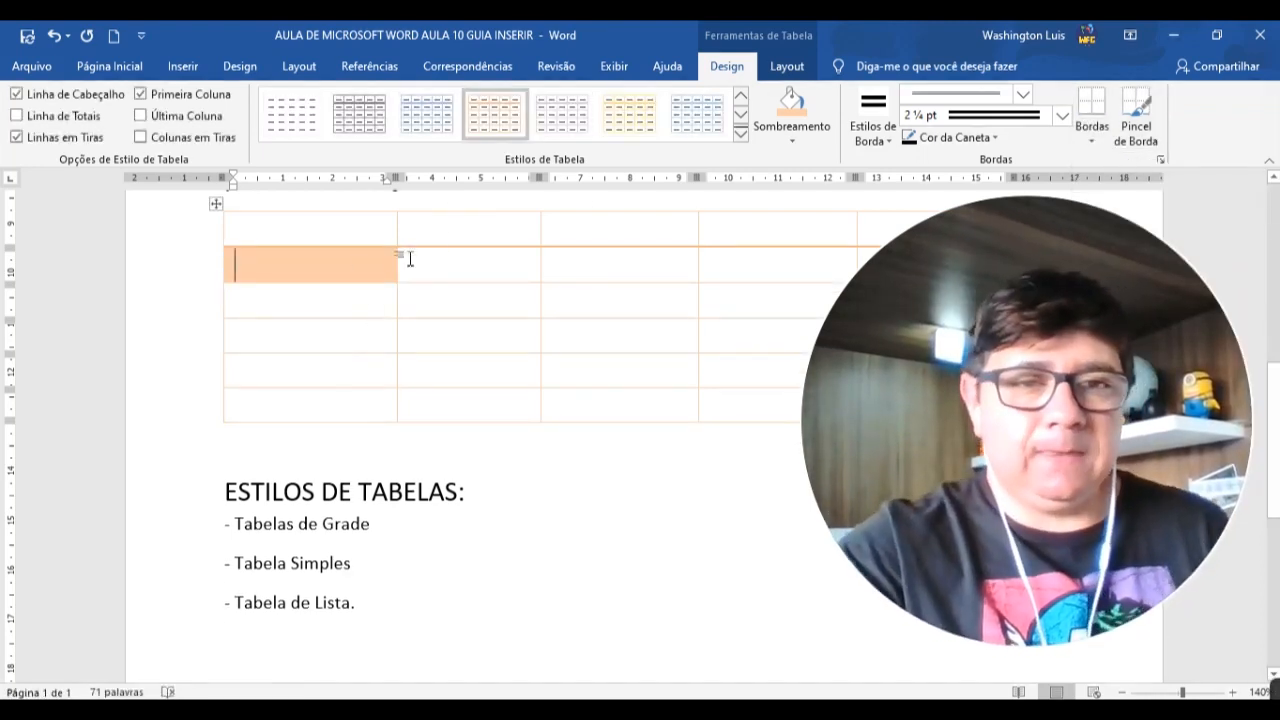
left_click(788, 68)
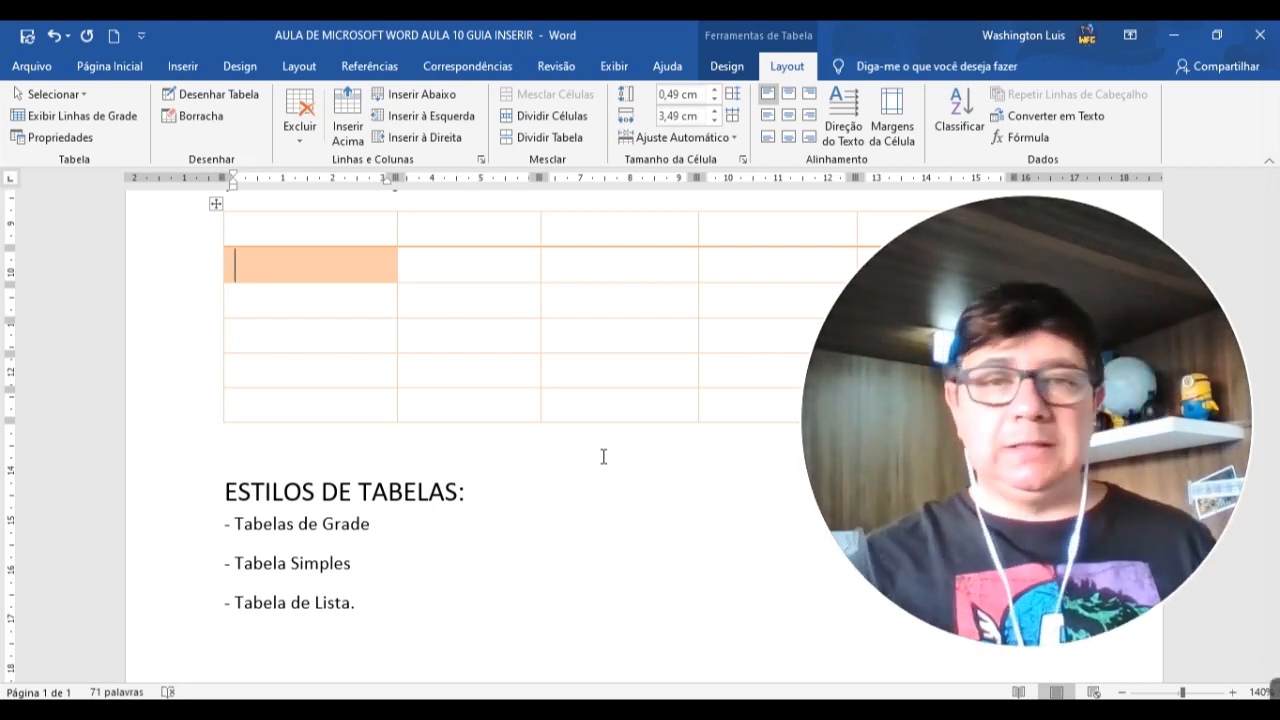
Write "GUIAR DESIGN TRABALHA COM ELEMENTOS DE FORMATAÇÃO PARA A TABELA." below the table, starting new lines before "ELEMENTOS" and "TABELA"
left_click(382, 446)
type("g")
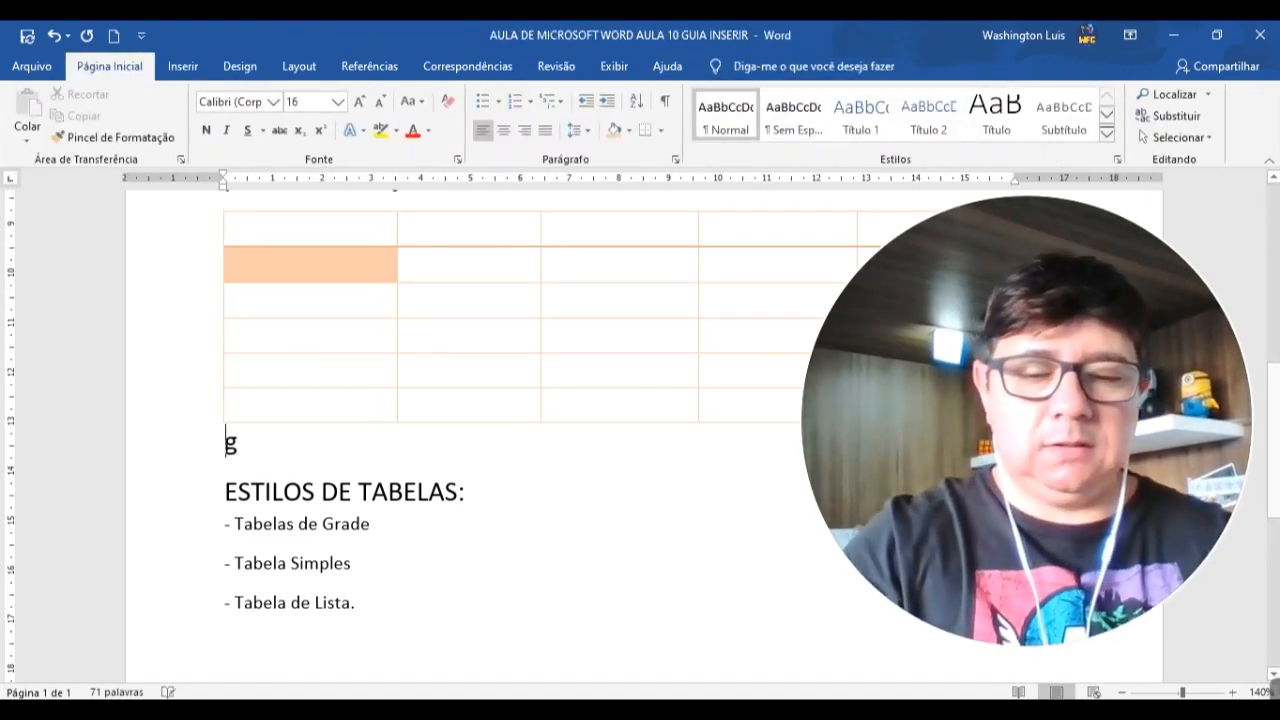
type("ui")
key("BackSpace")
type("GUIAR ")
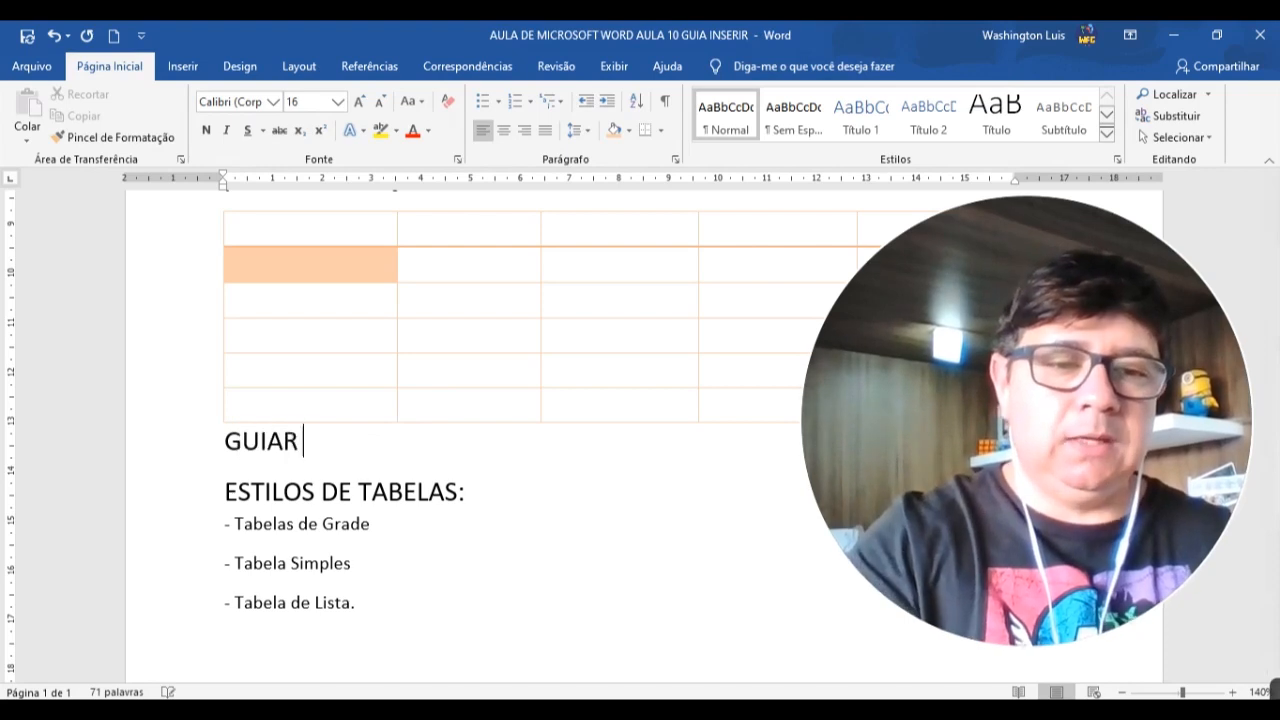
type("DESIGN")
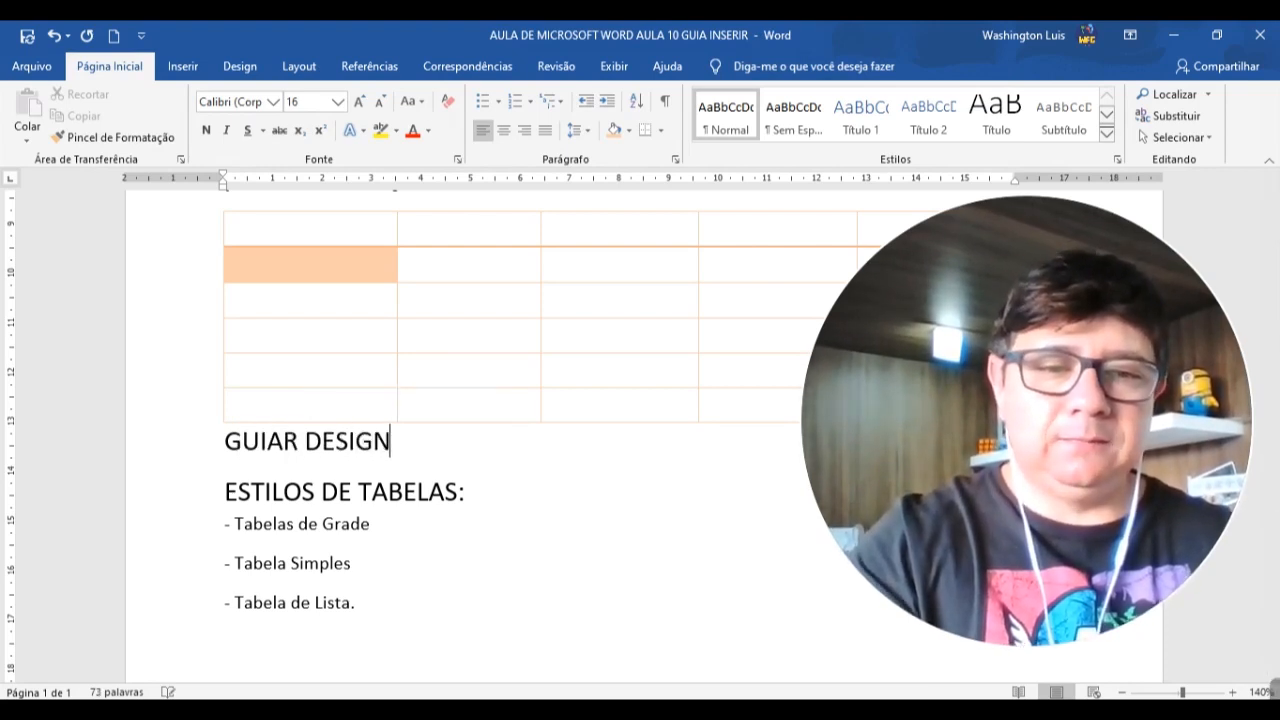
type(" TRABALHA COM")
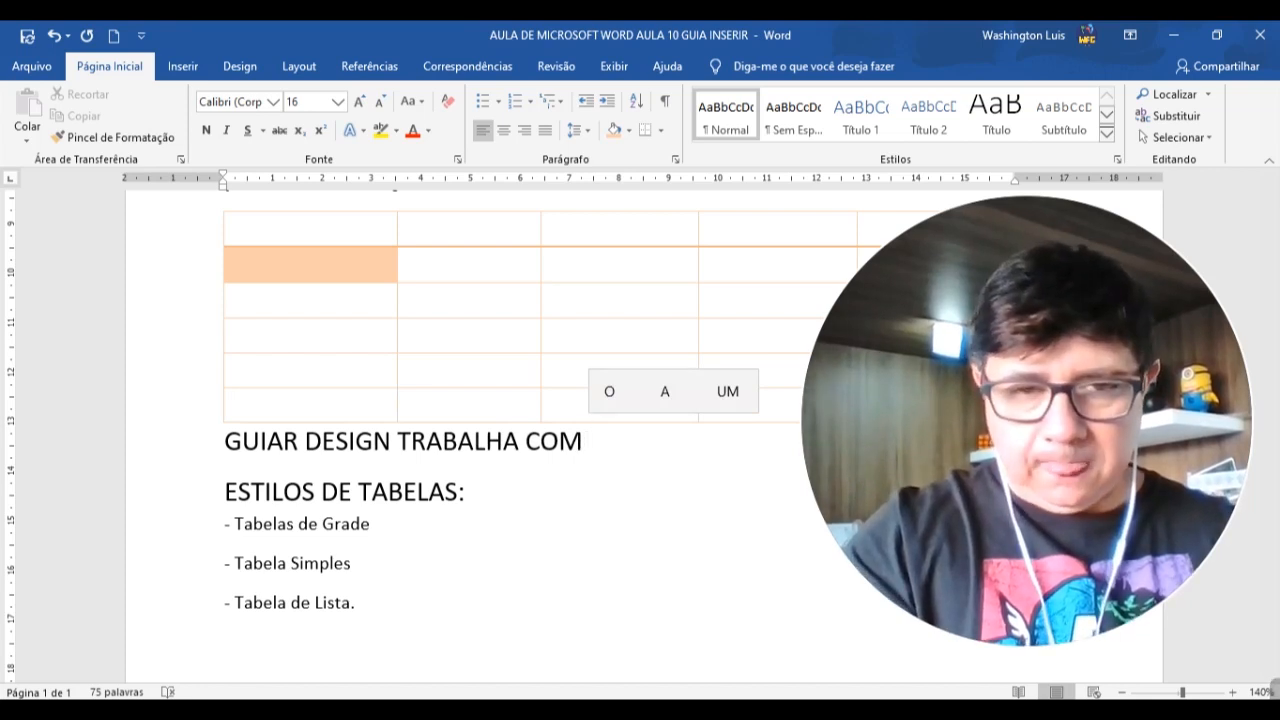
key("shift+Return")
type("ELE")
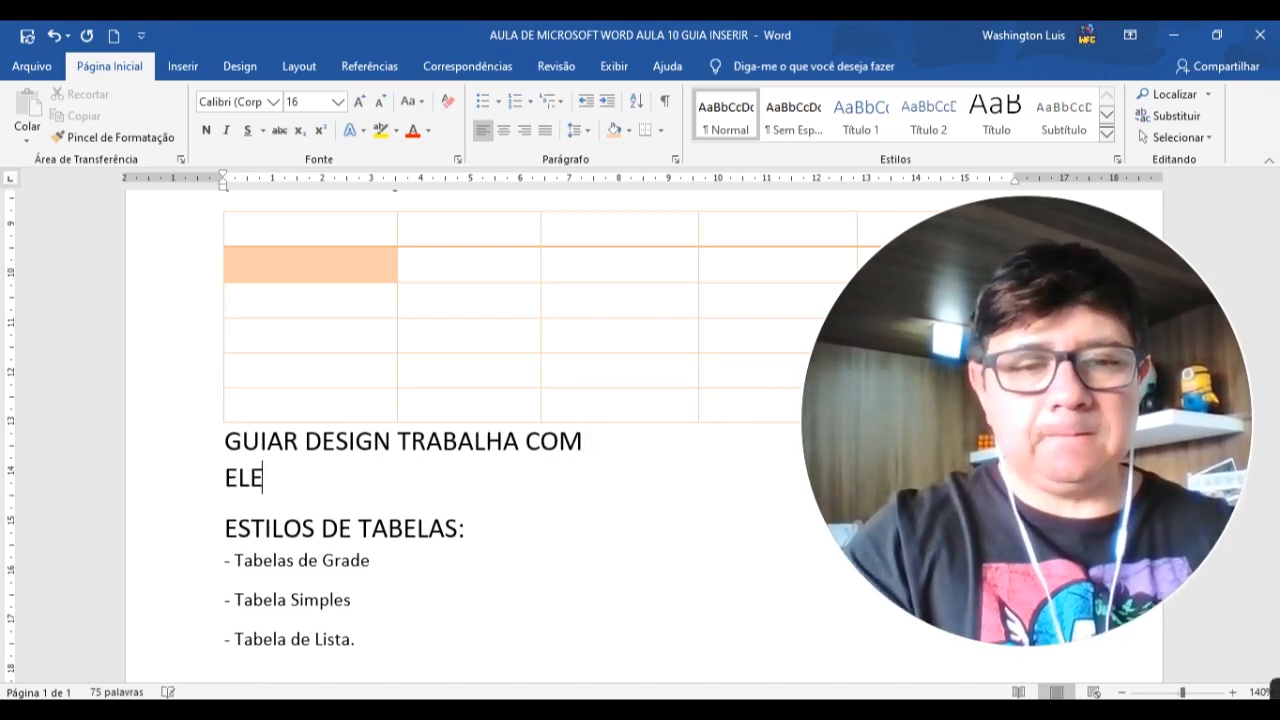
type("MENTOS DE FORMAT")
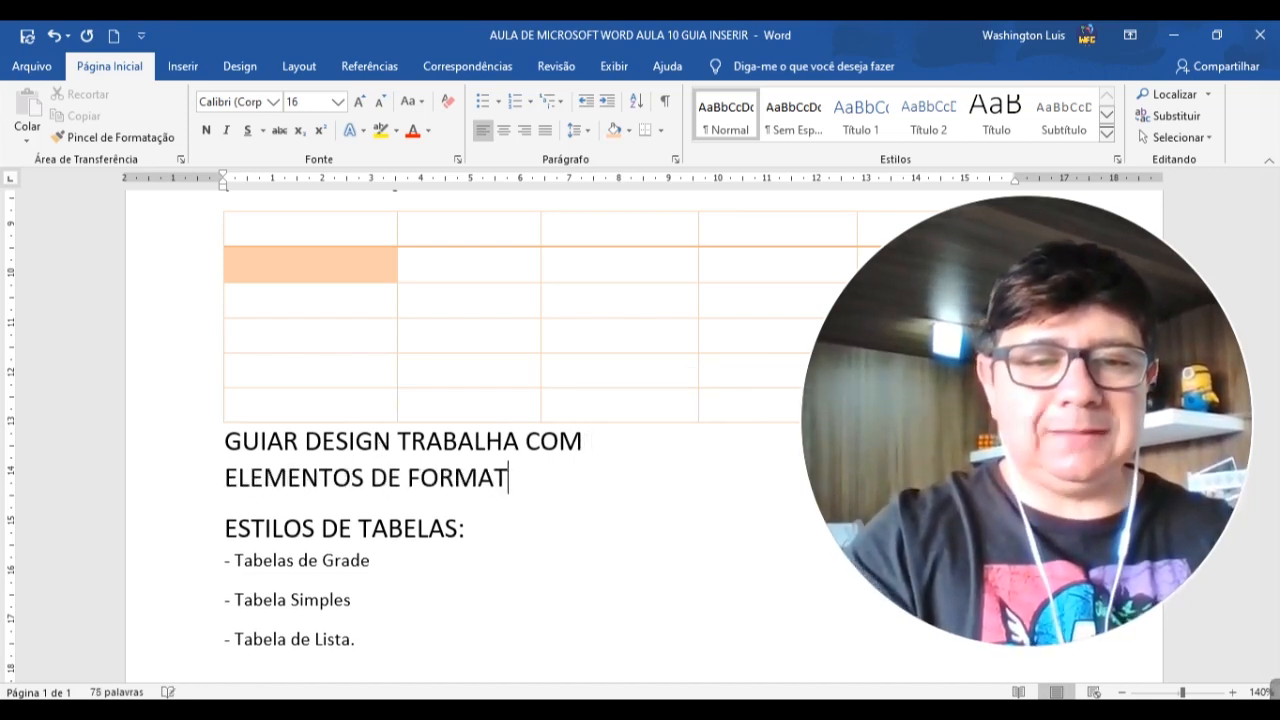
type("AÇÃO PARA A T")
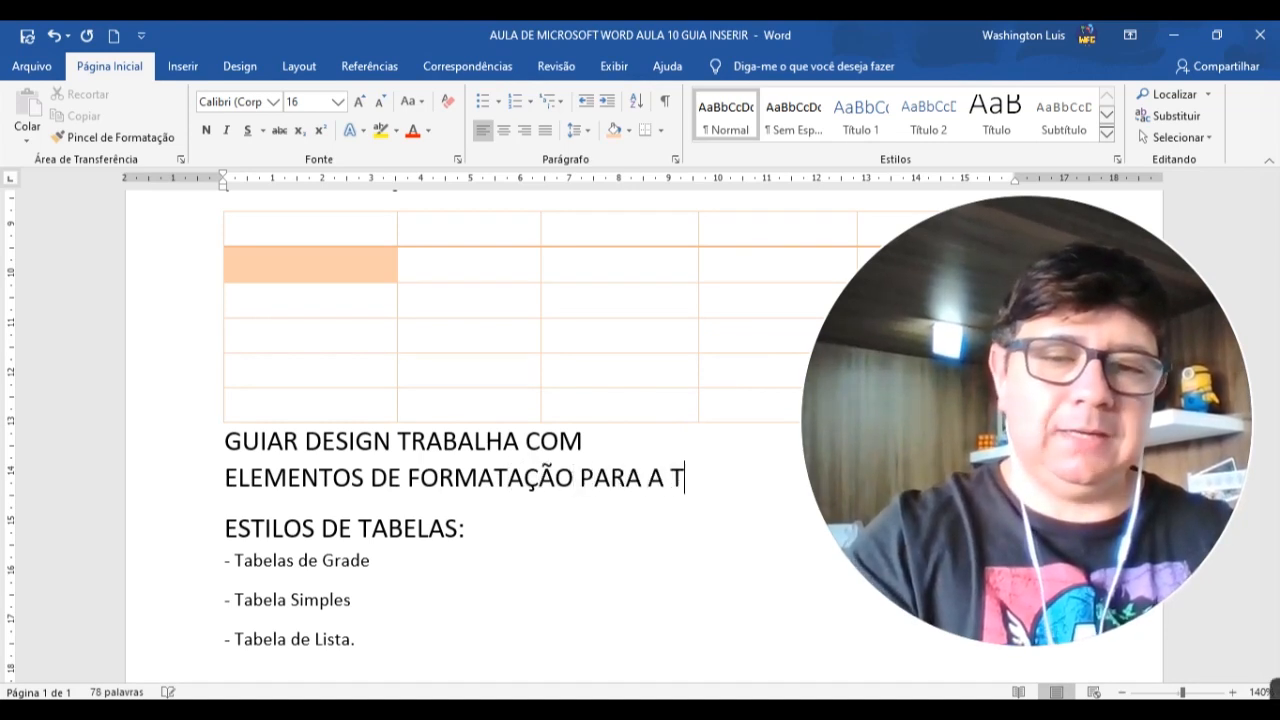
key("BackSpace")
key("BackSpace")
key("Return")
type("TABLE")
key("BackSpace")
key("BackSpace")
type("ELA.")
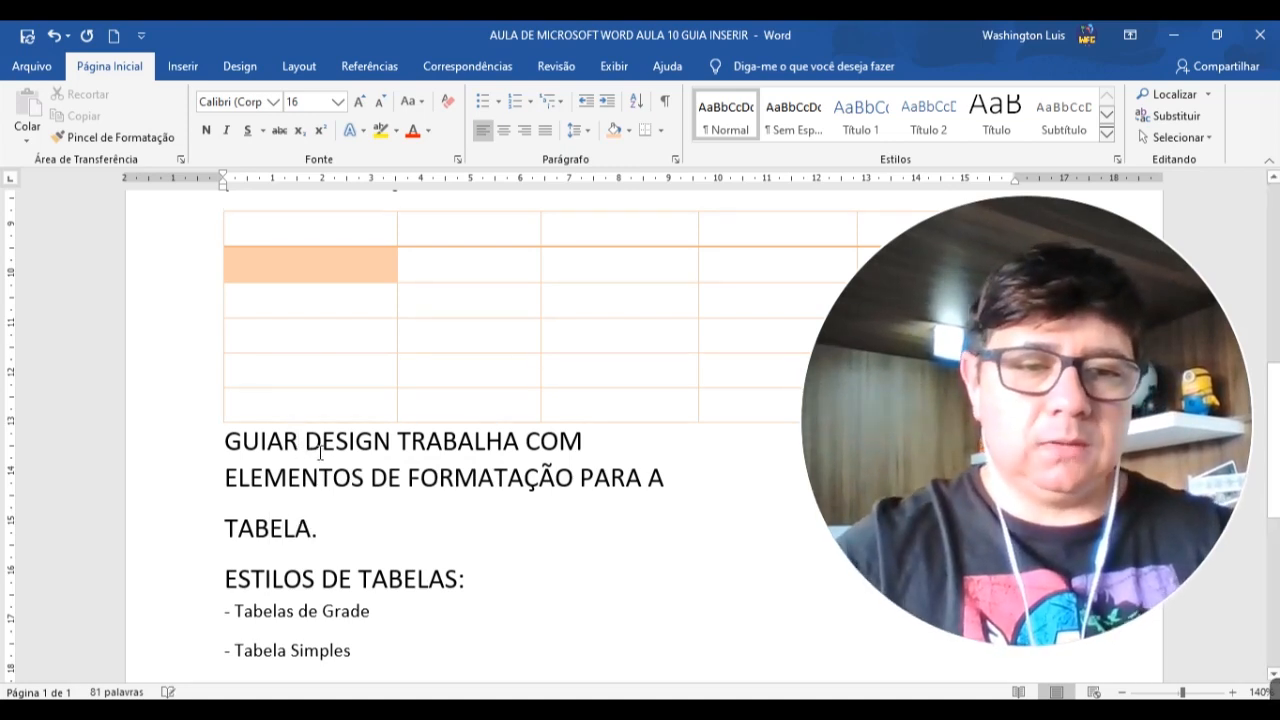
Correct "GUIAR" to "GUIA" in the note below the table and make the paragraph a bullet item
left_click(275, 432)
key("Delete")
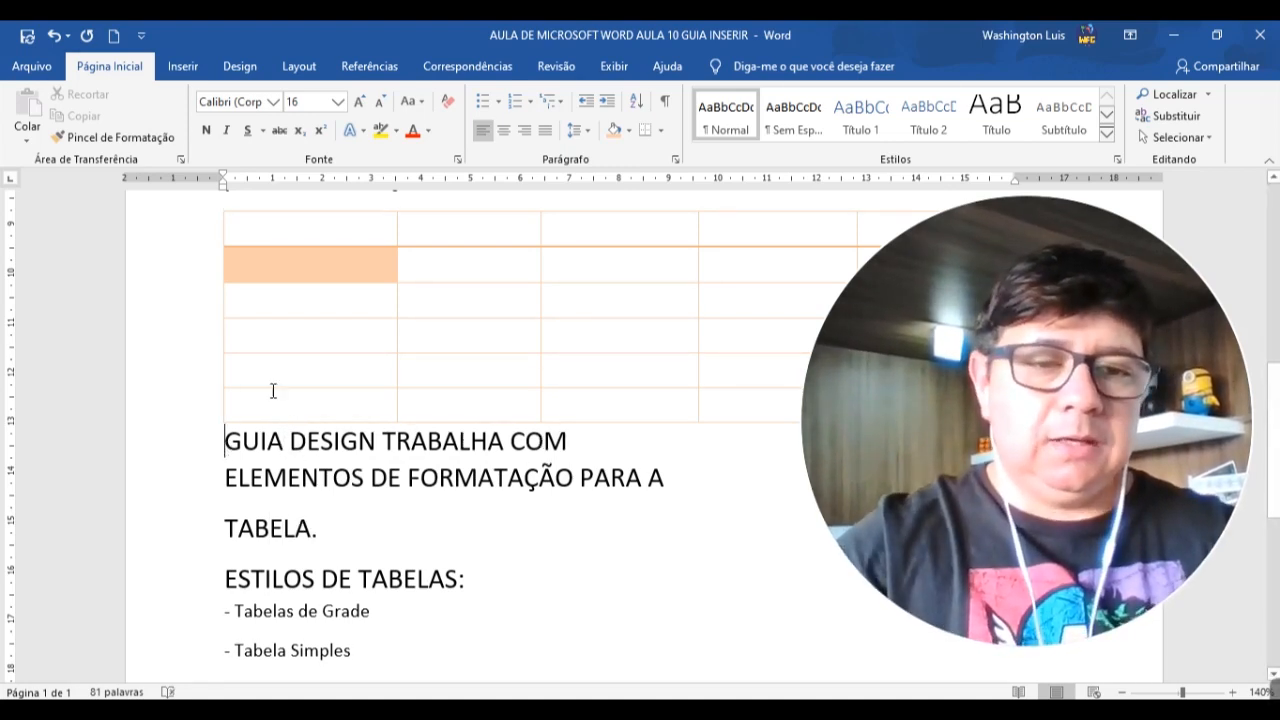
left_click(483, 101)
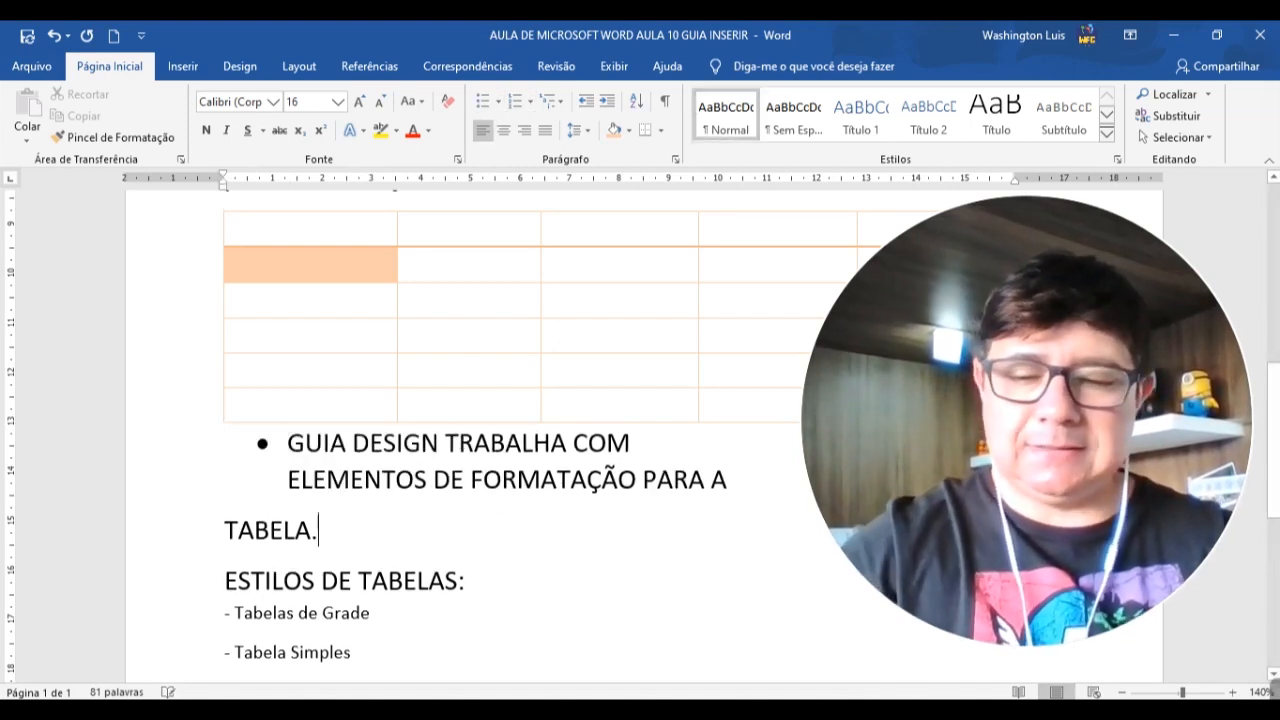
Remove the separate "TABELA." line and rewrite "TABELA" at the end of the bulleted sentence
key("BackSpace")
key("BackSpace")
key("BackSpace")
key("BackSpace")
key("BackSpace")
key("BackSpace")
key("BackSpace")
key("BackSpace")
type("TABLE")
key("BackSpace")
key("BackSpace")
type("ELA")
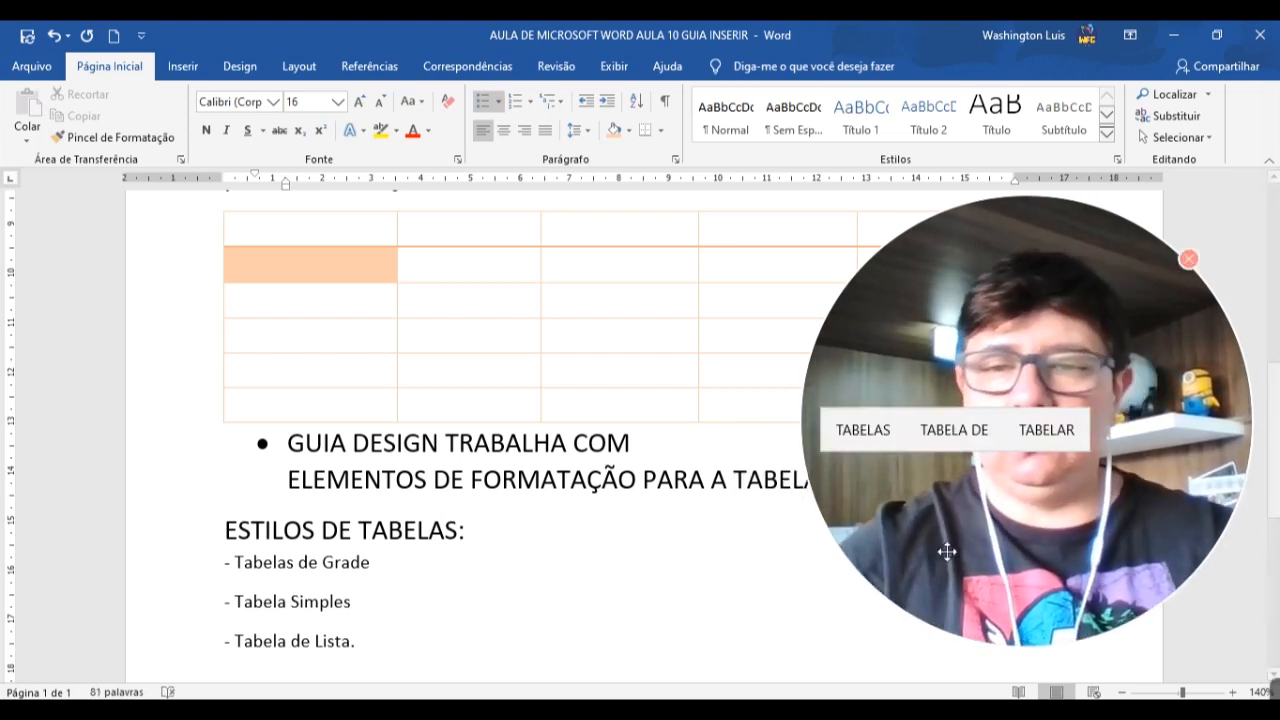
Add a second bullet reading "GUIA LAYOUT: Permite a inserção e inclusão de vários outros recursos:"
left_click_drag(946, 551, 1034, 390)
left_click(846, 494)
key("Return")
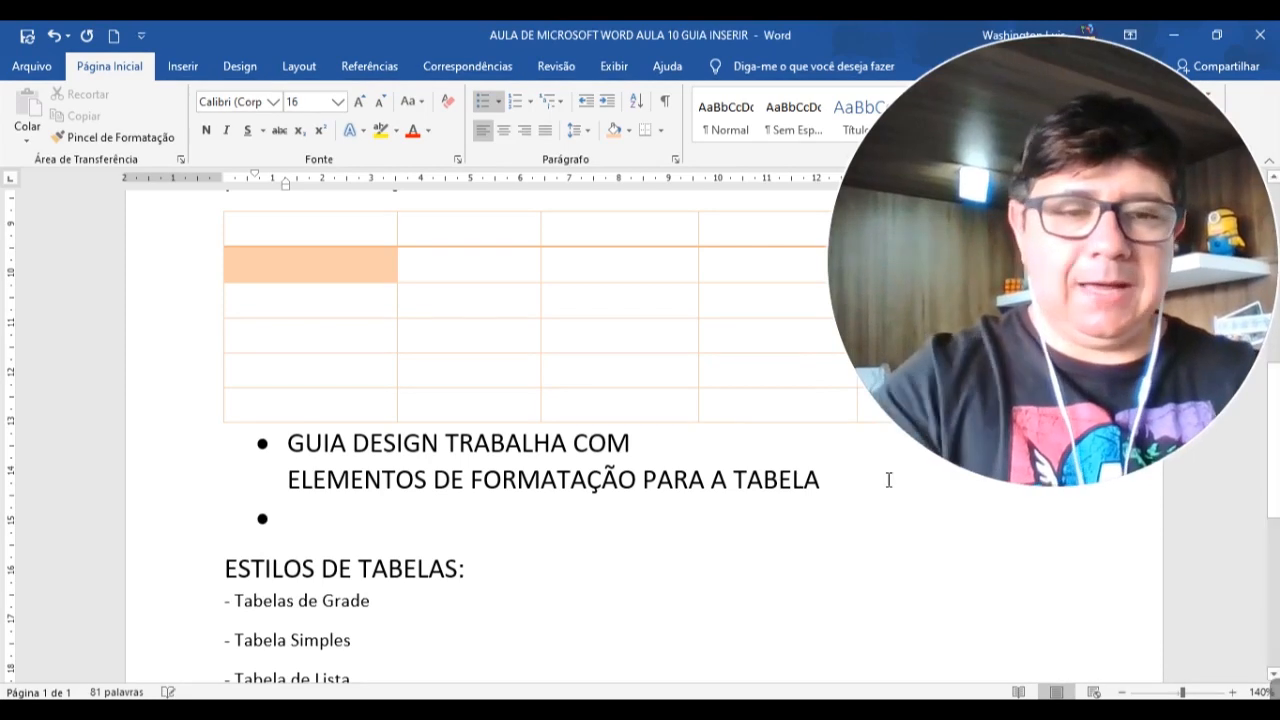
type("GUIA L")
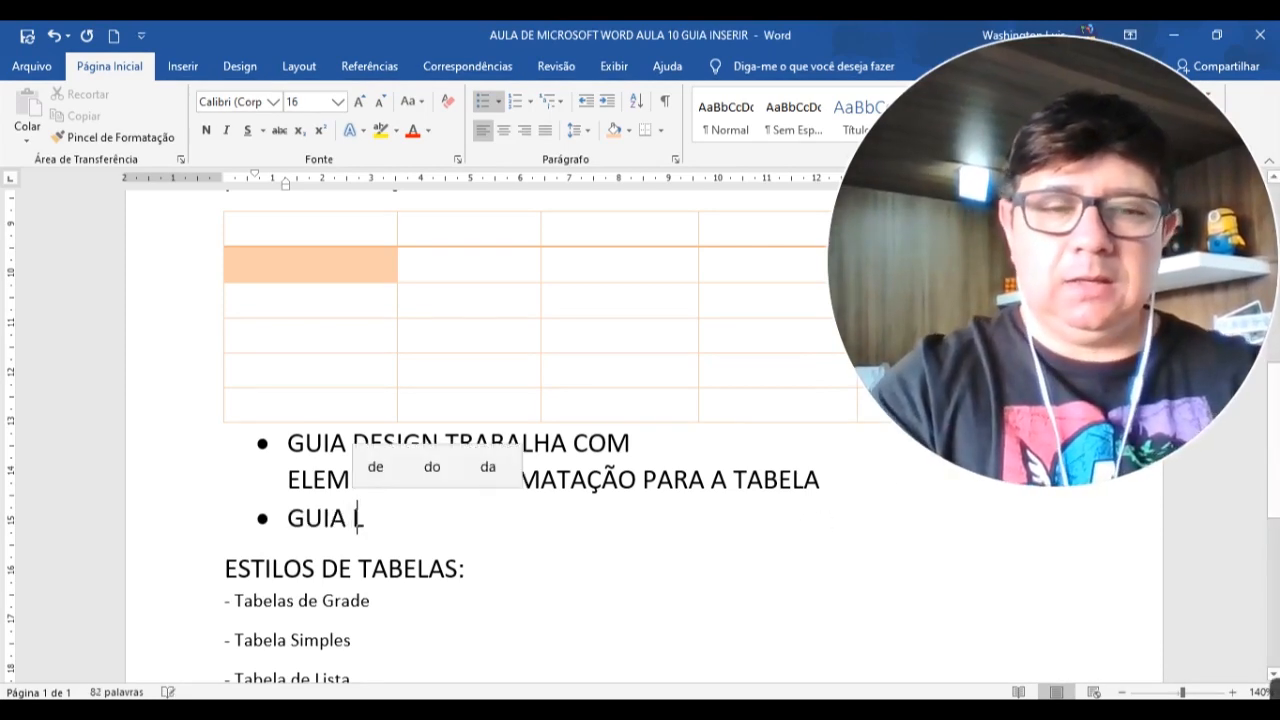
type("AYOUT: ")
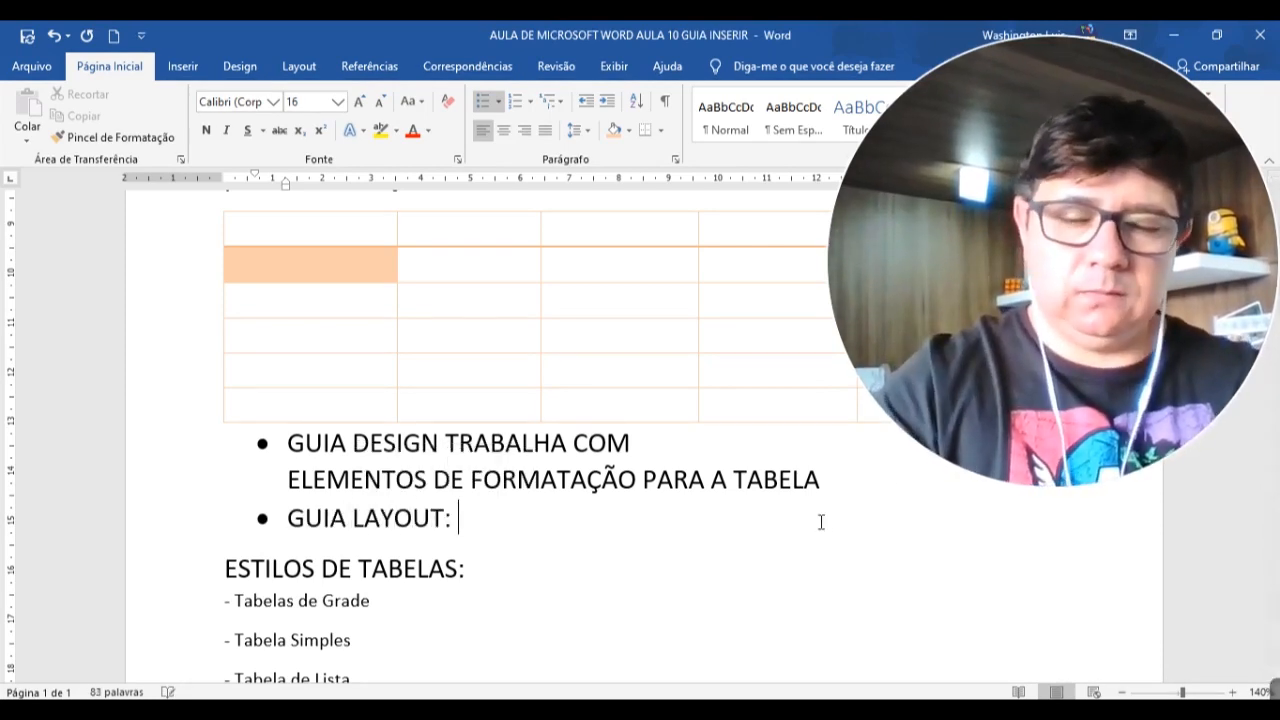
type("Pe")
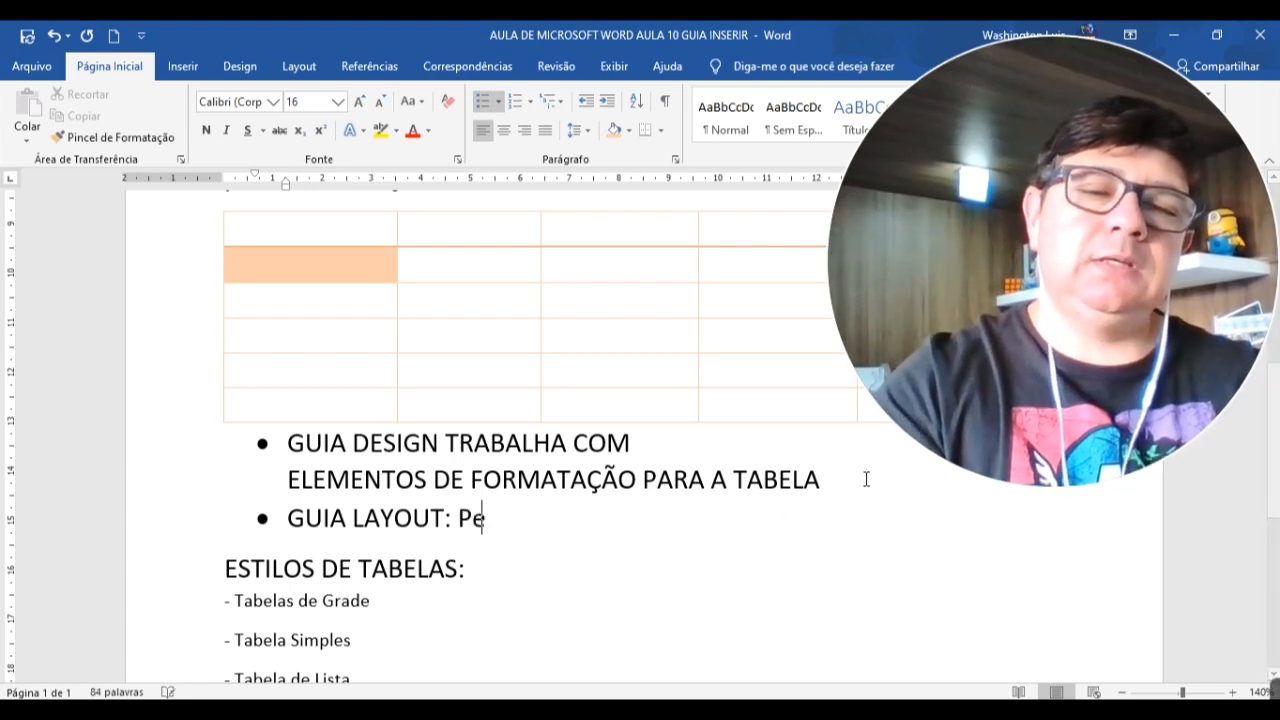
type("rmiette ")
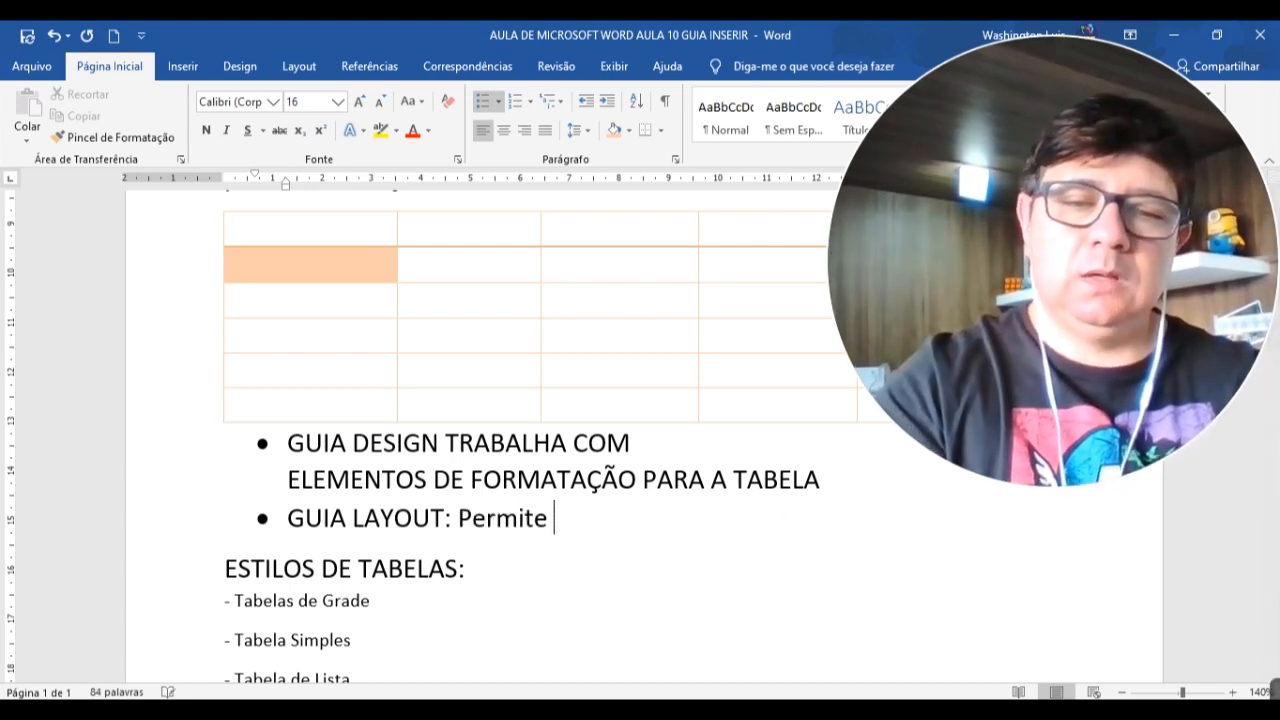
type("a in")
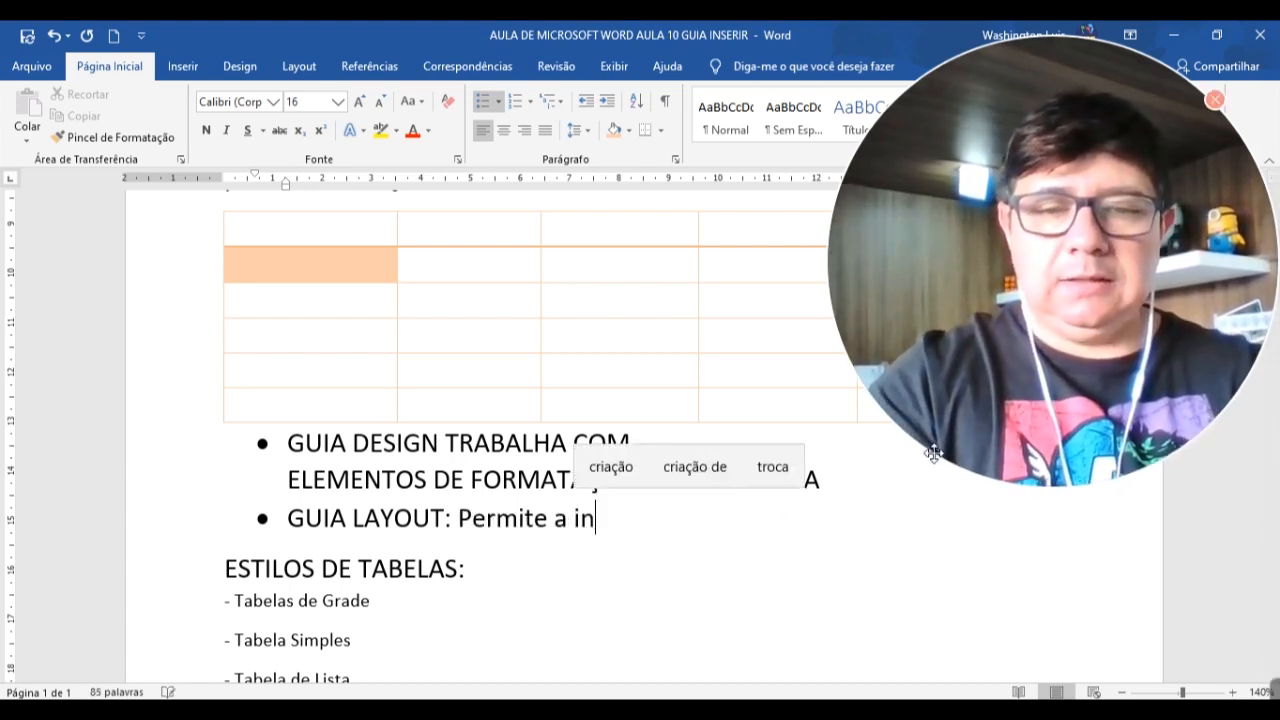
type("serção e inclusão de vári")
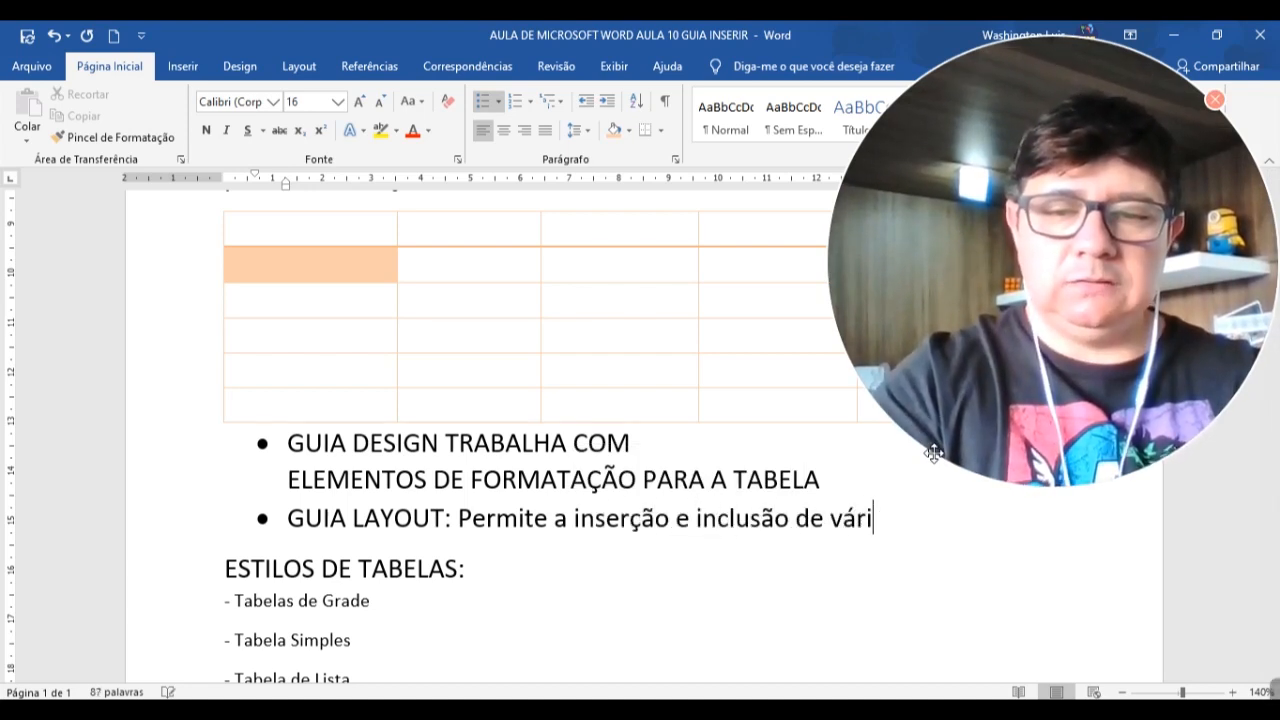
type("os outros recursos:")
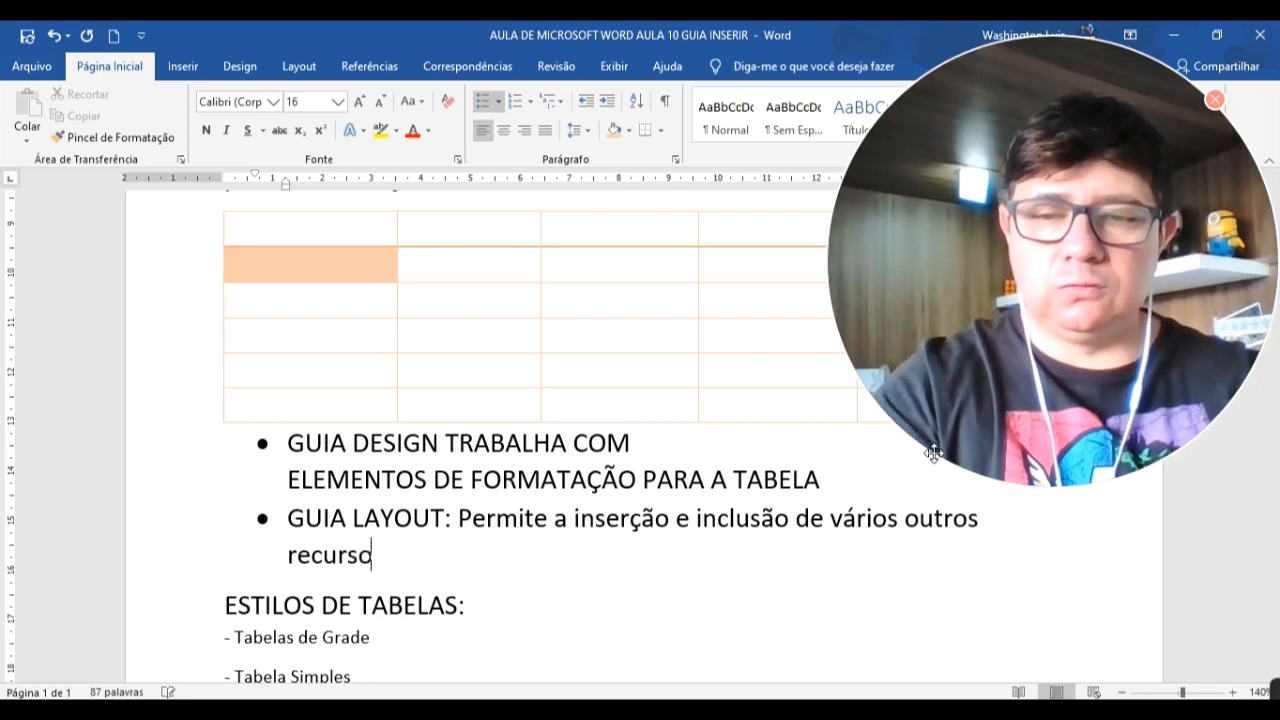
Add an empty line within the GUIA LAYOUT bullet and an indented, unbulleted blank line below it
key("shift+Return")
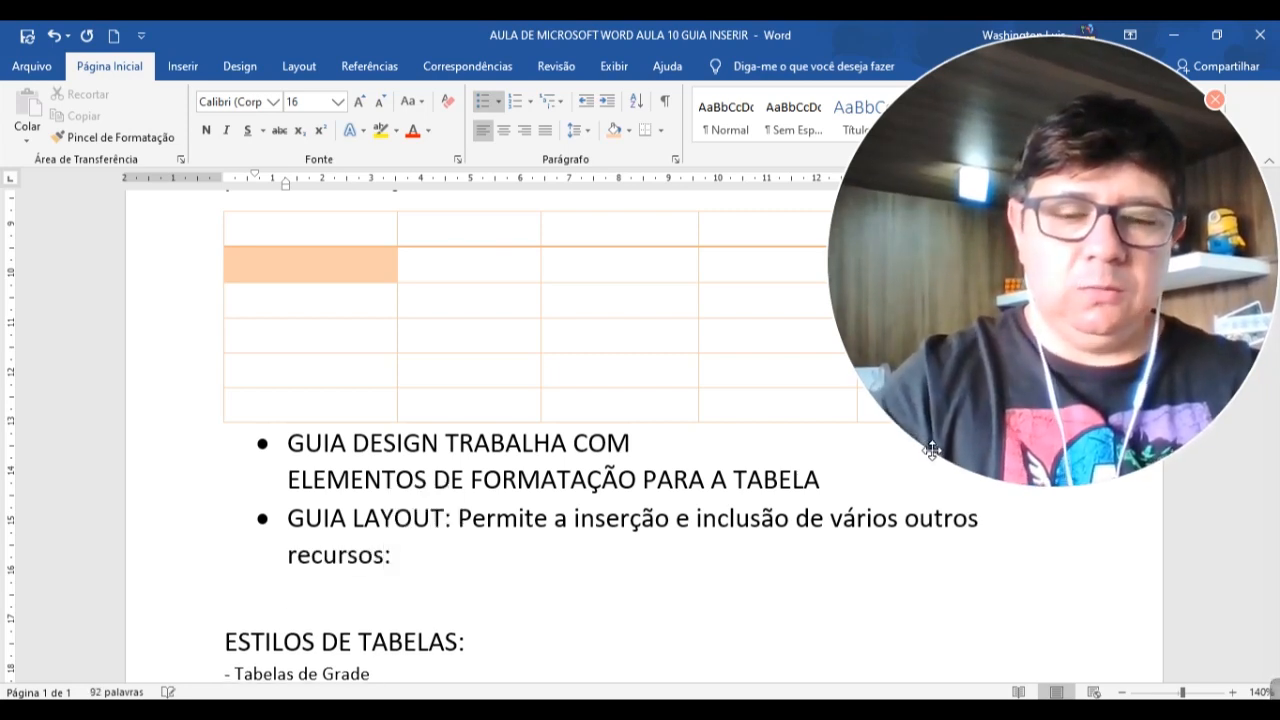
key("Tab")
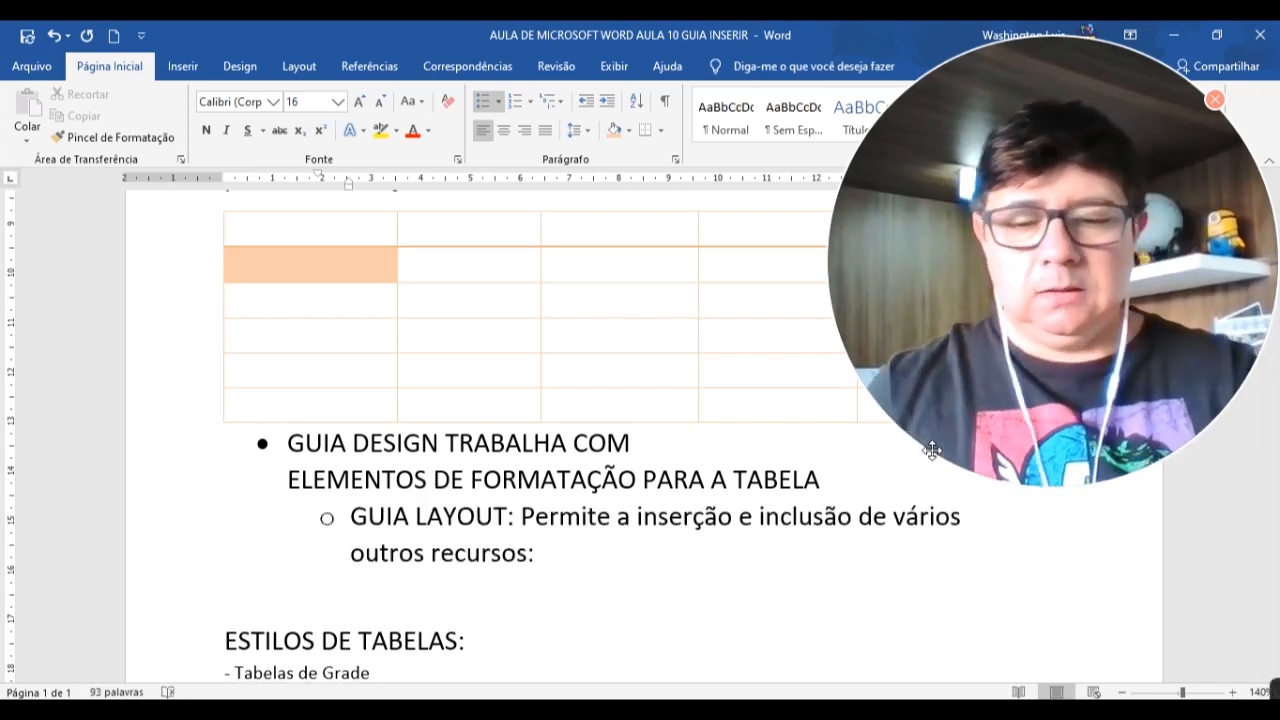
key("ctrl+z")
key("Return")
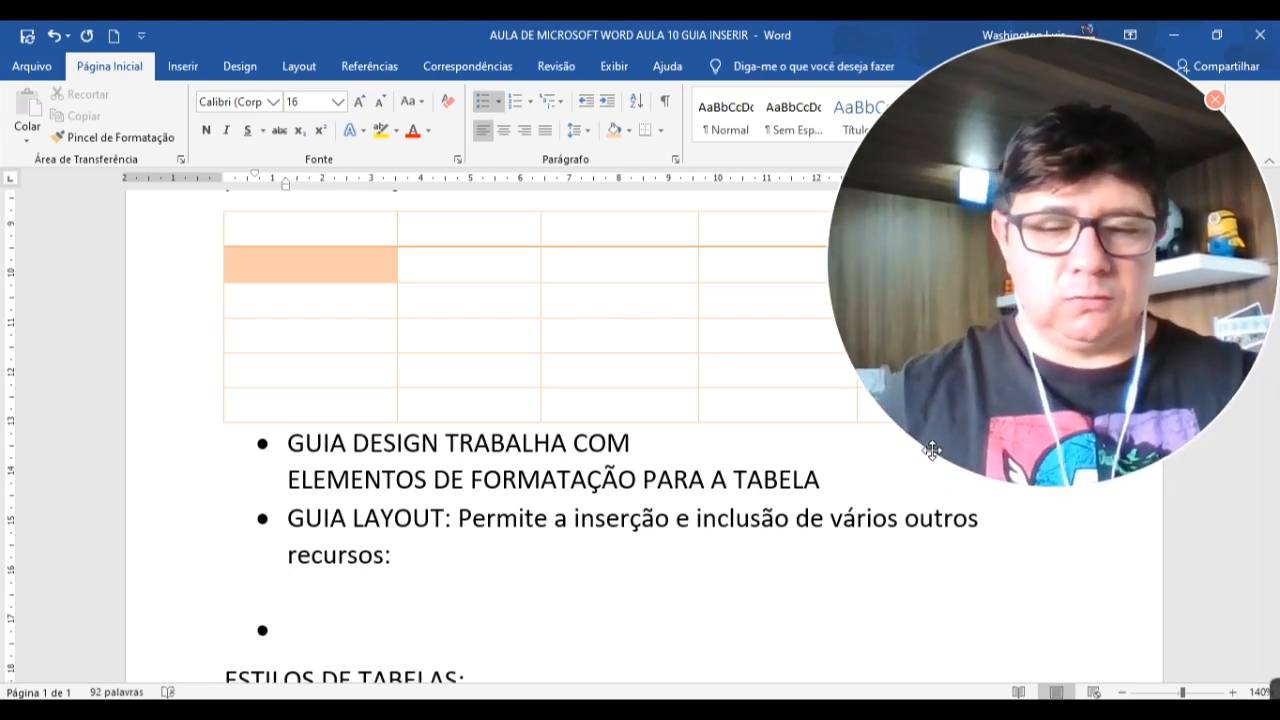
key("BackSpace")
key("BackSpace")
key("Tab")
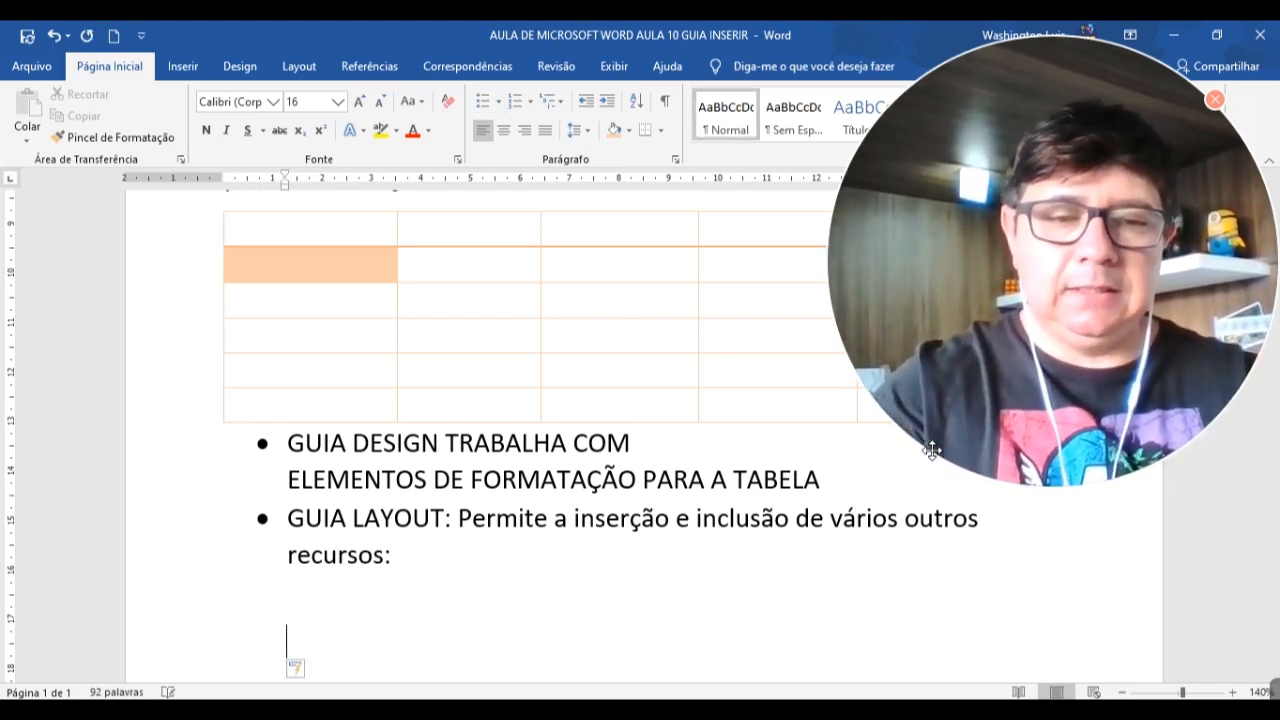
key("Up")
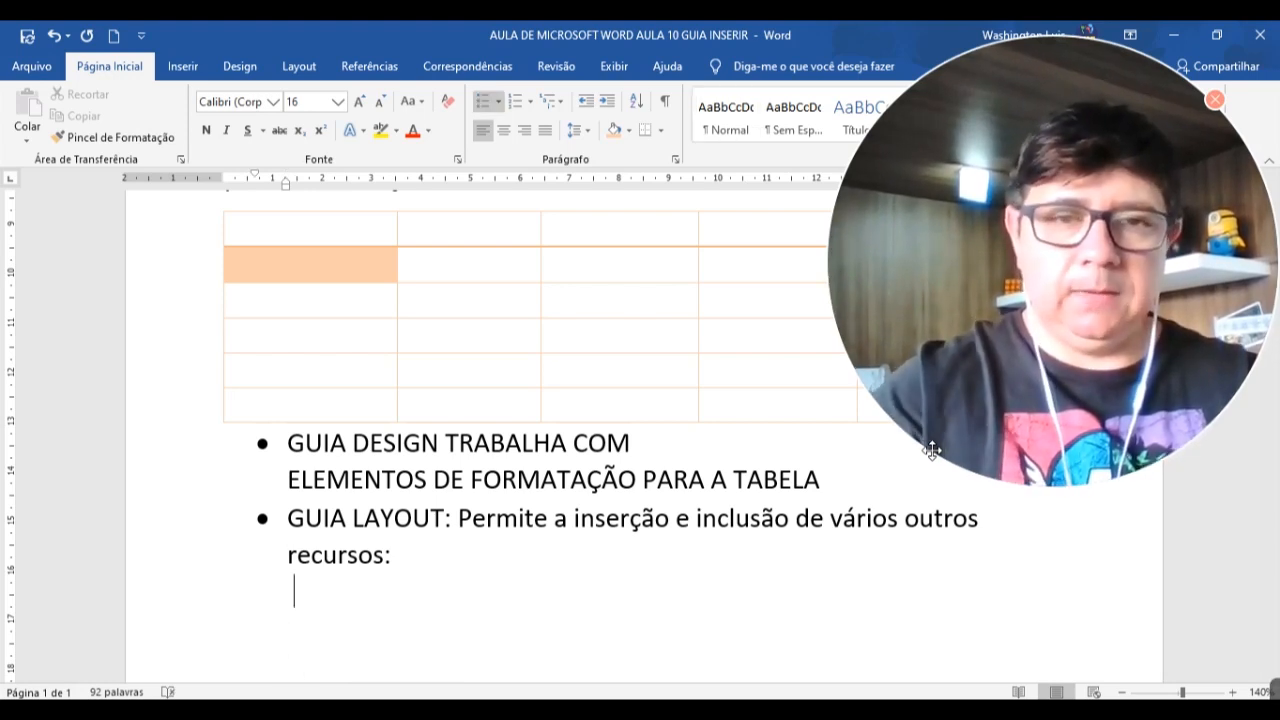
Examine the table's Layout tools, looking at the descriptions of Selecionar and Exibir Linhas de Grade
left_click(360, 335)
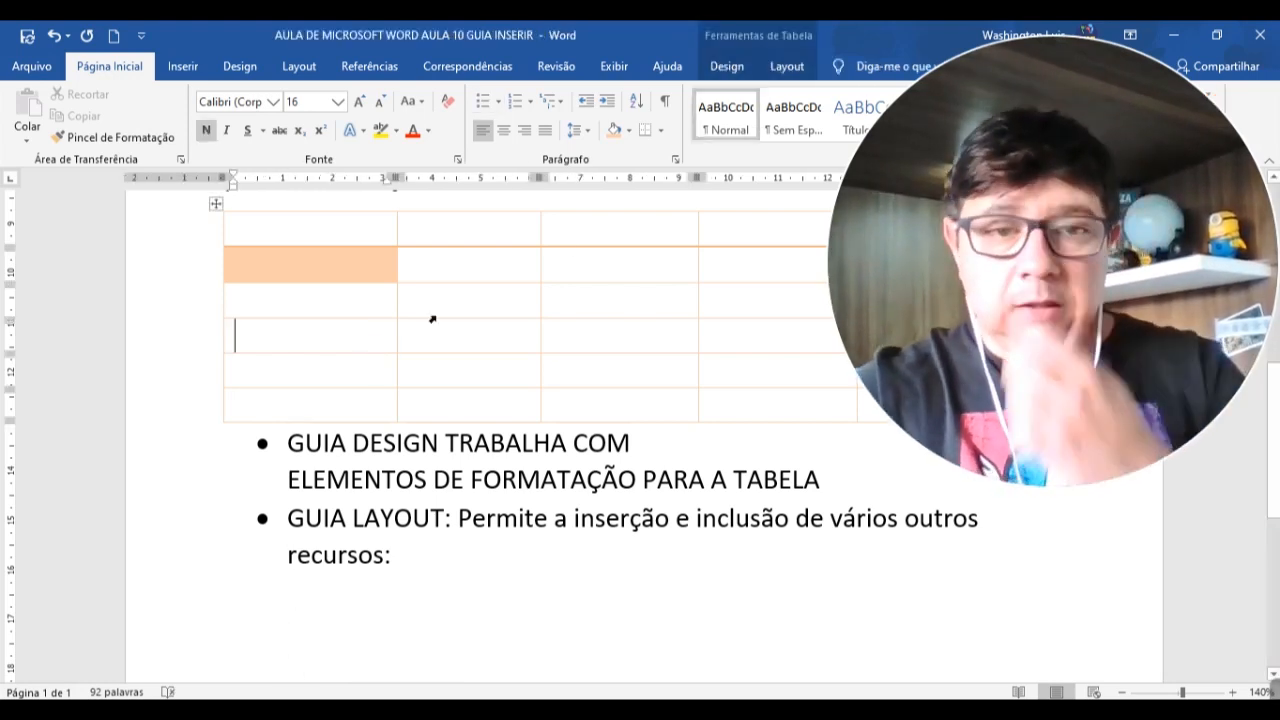
left_click(786, 68)
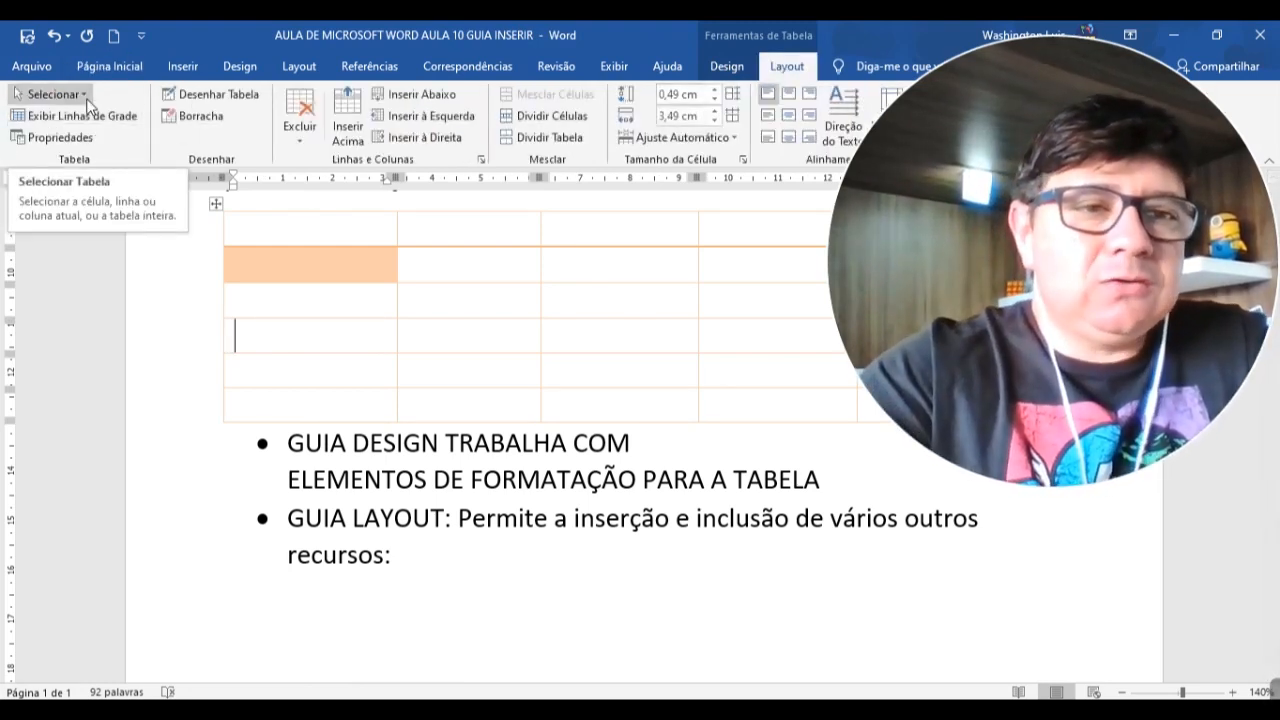
left_click(523, 313)
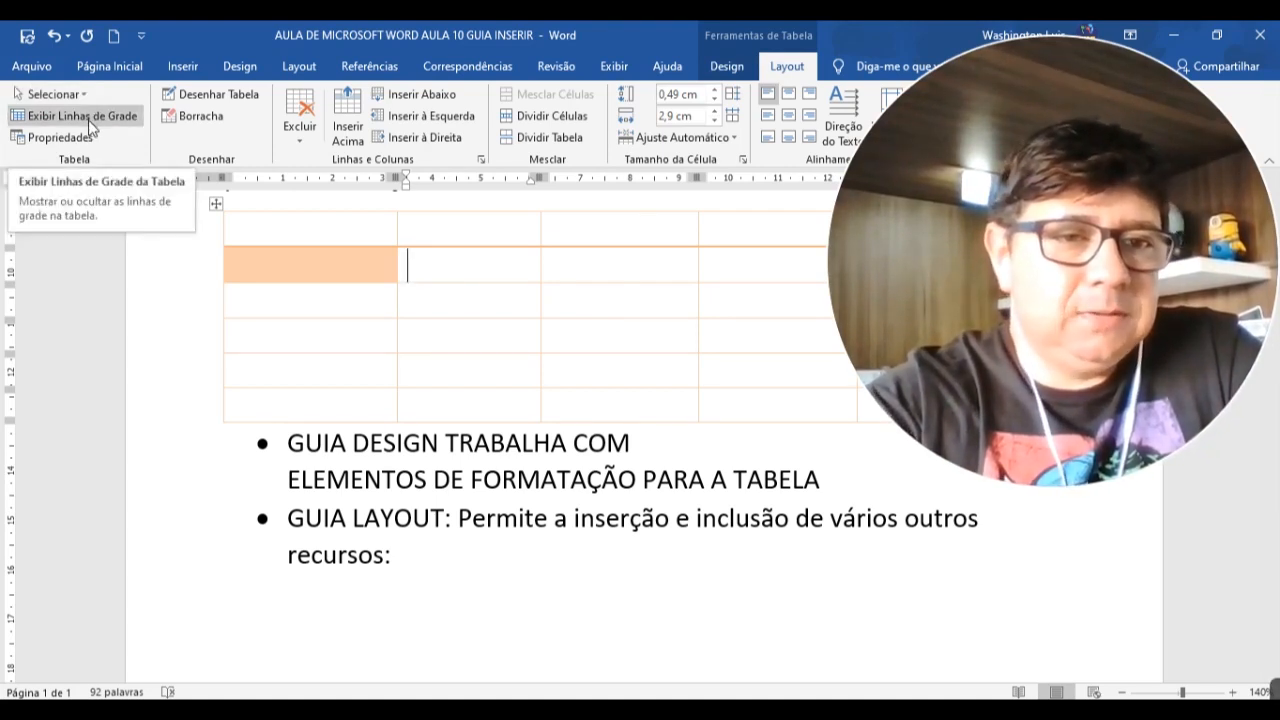
Examine the table's gridline display, Propriedades, Borracha, Desenhar Tabela and Selecionar tools
left_click(90, 123)
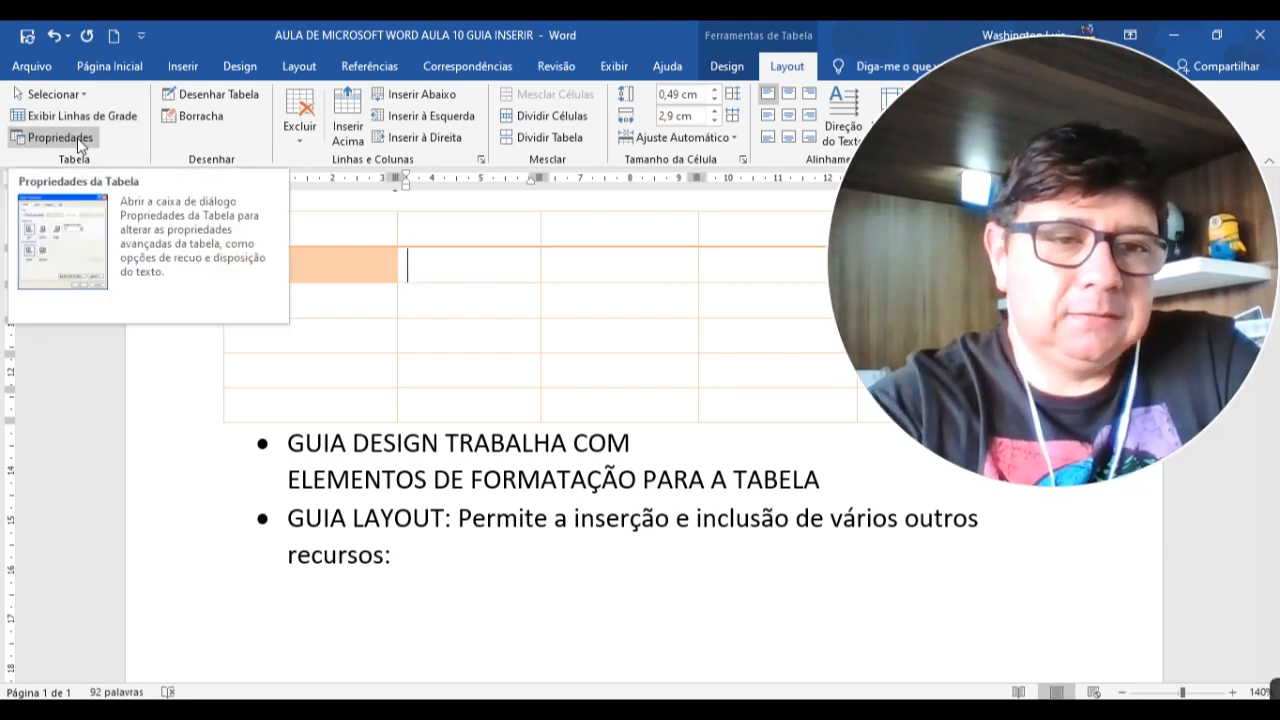
left_click(212, 124)
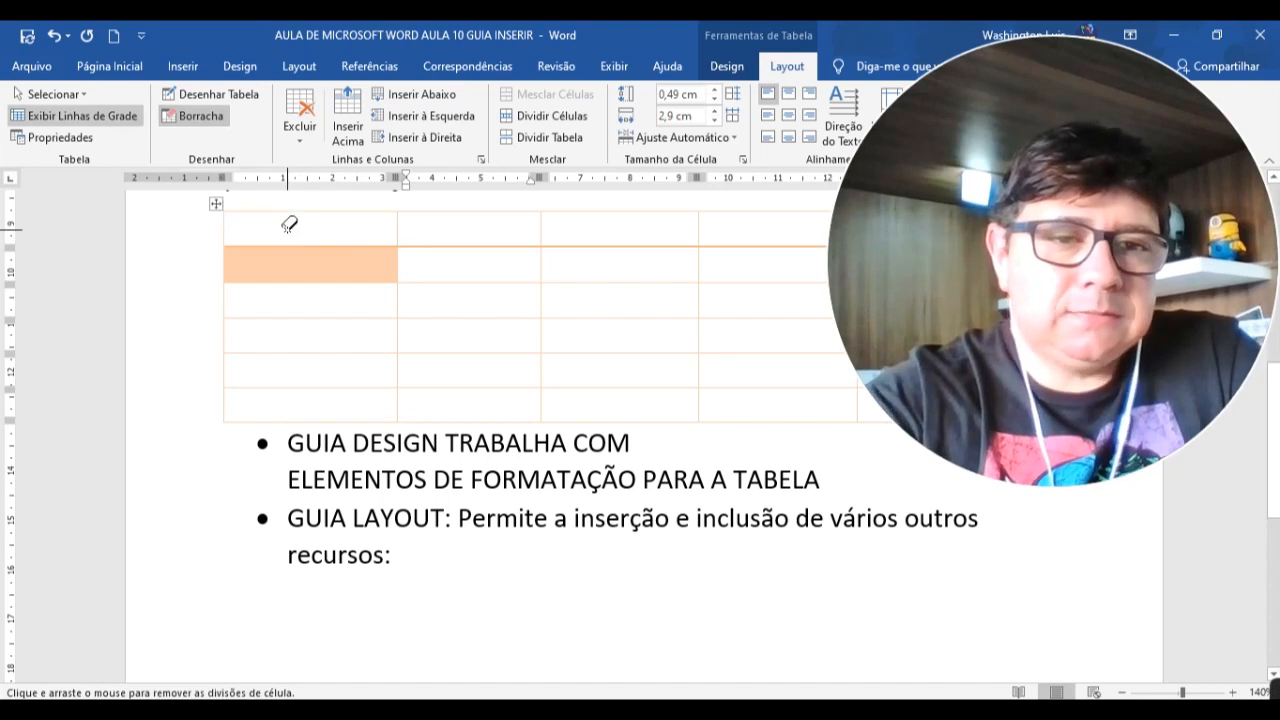
left_click(215, 96)
left_click(80, 95)
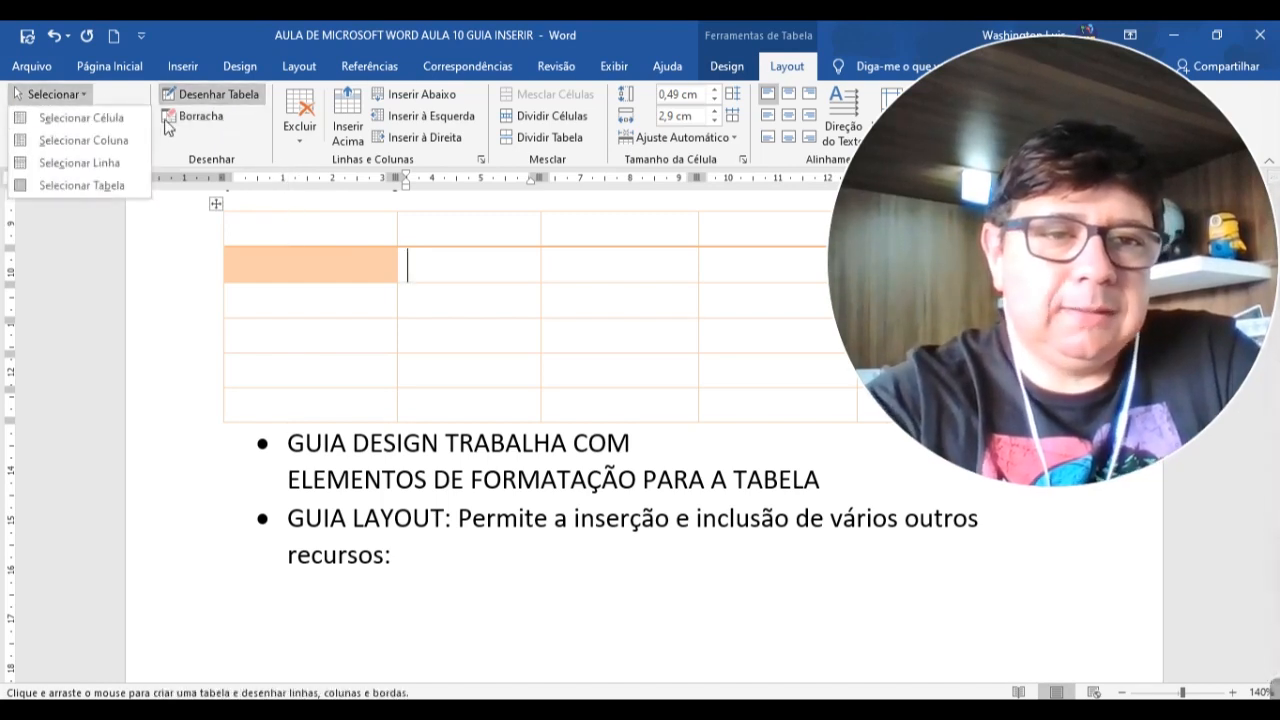
left_click(93, 101)
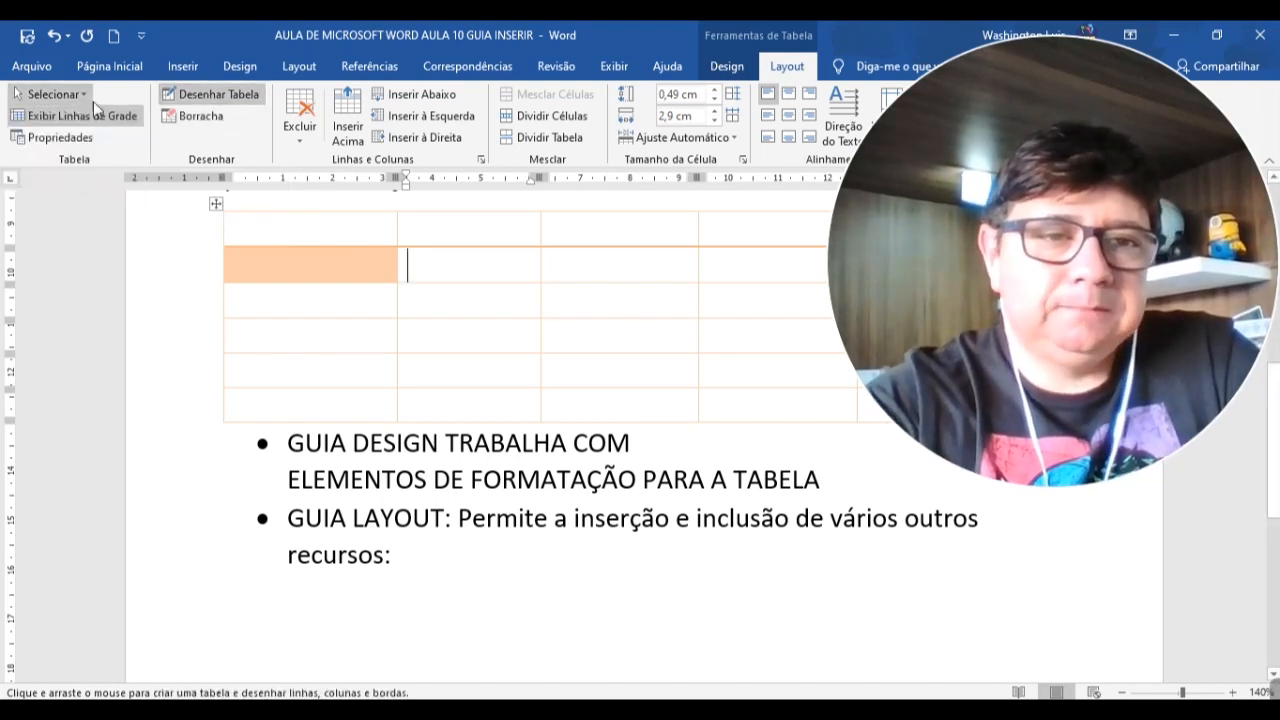
Review the Excluir options for cells, columns, rows and the table, and check the Selecionar options for the shaded cell
left_click(300, 145)
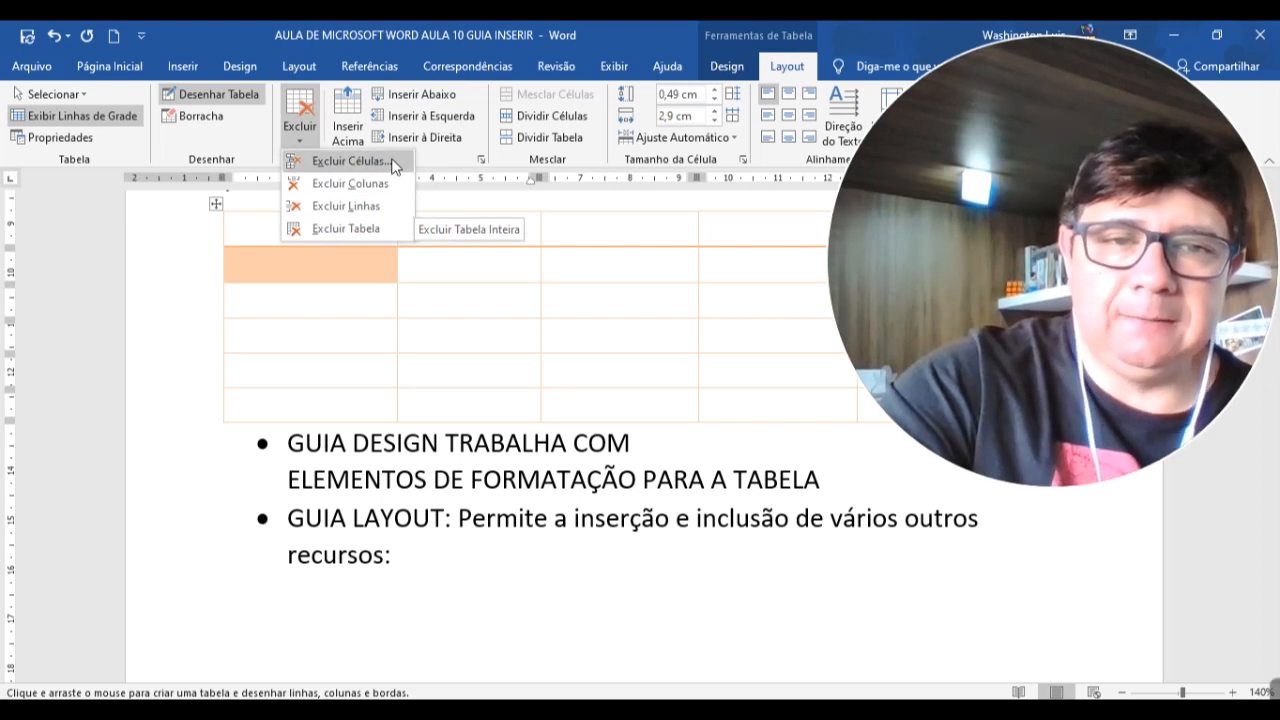
left_click(326, 252)
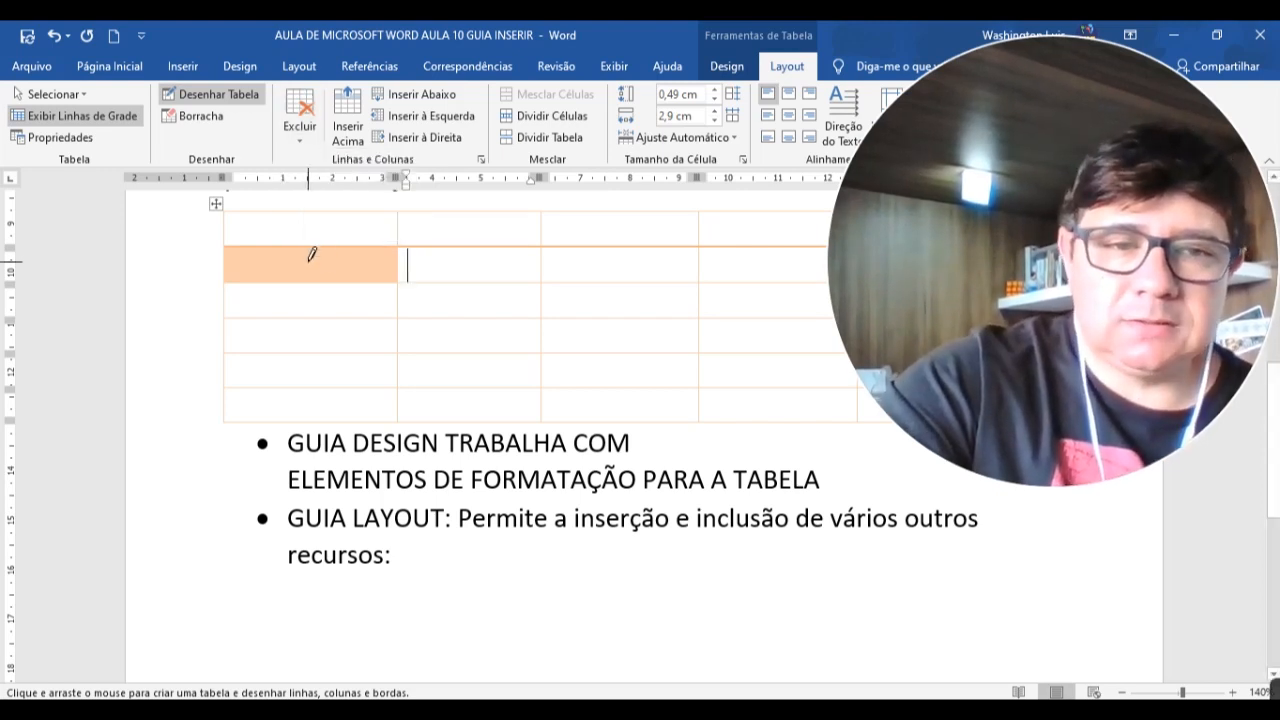
left_click(282, 261)
left_click(70, 97)
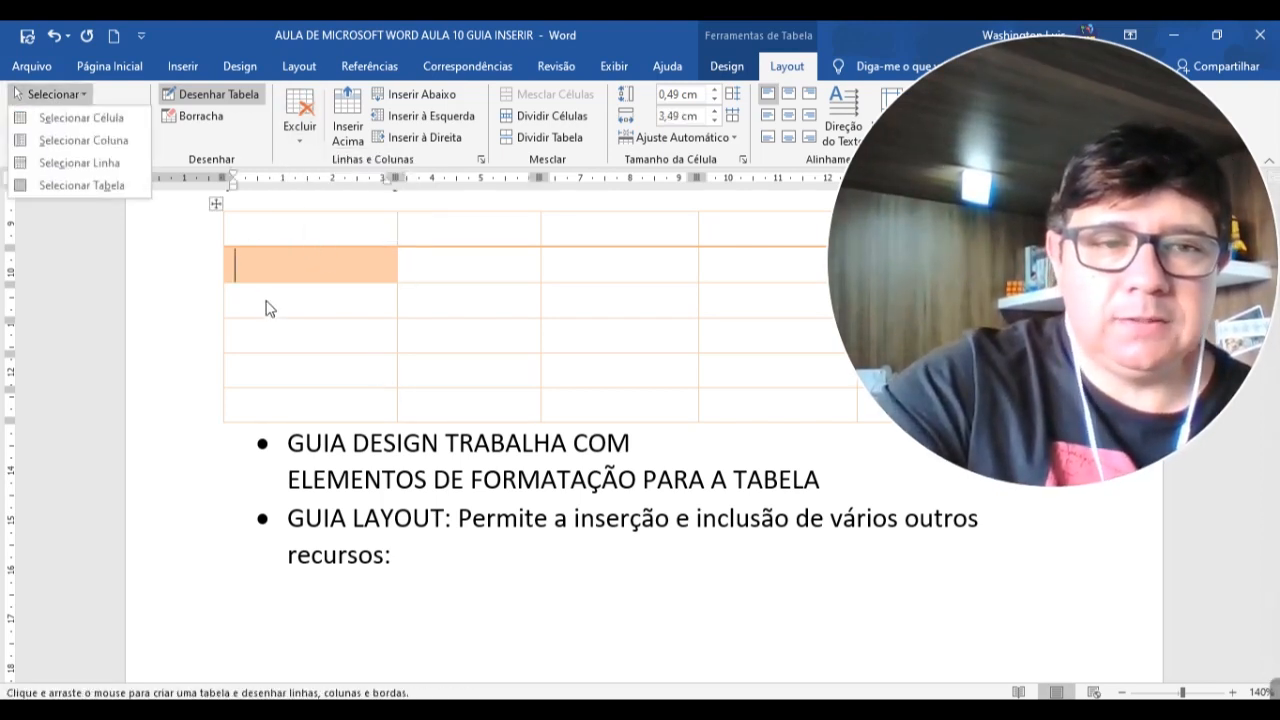
left_click(181, 269)
left_click(52, 94)
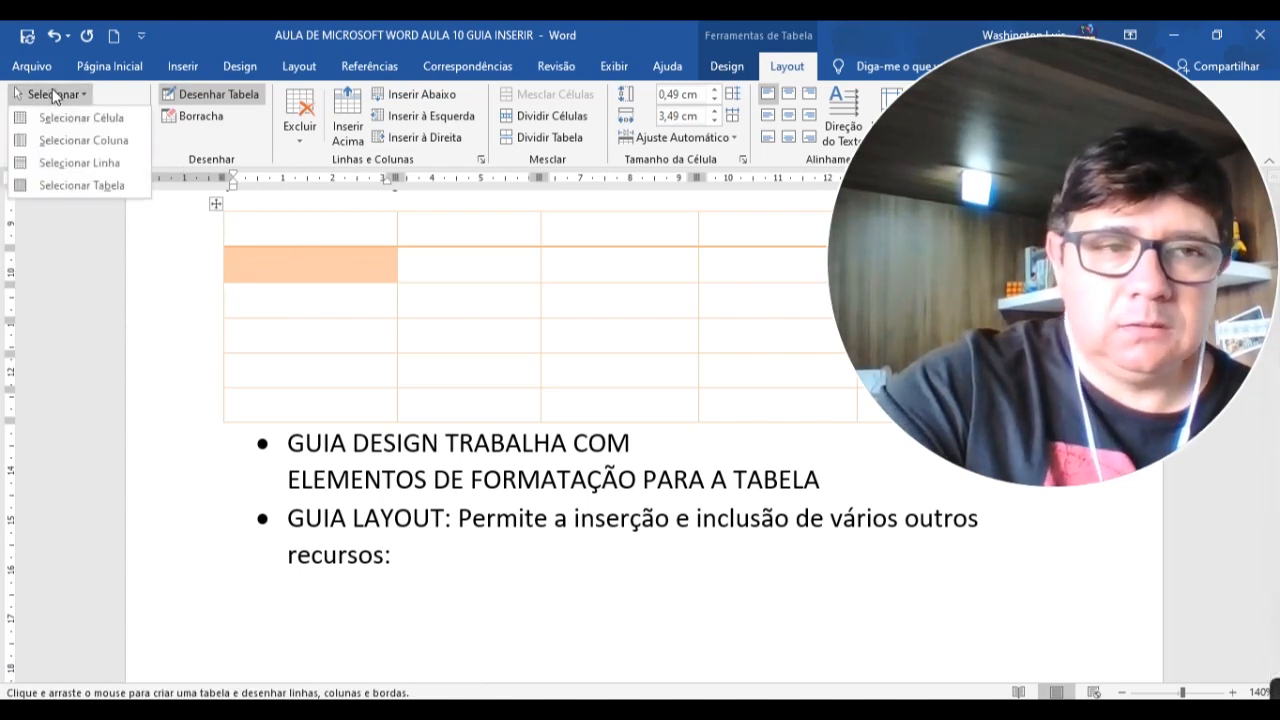
left_click(66, 117)
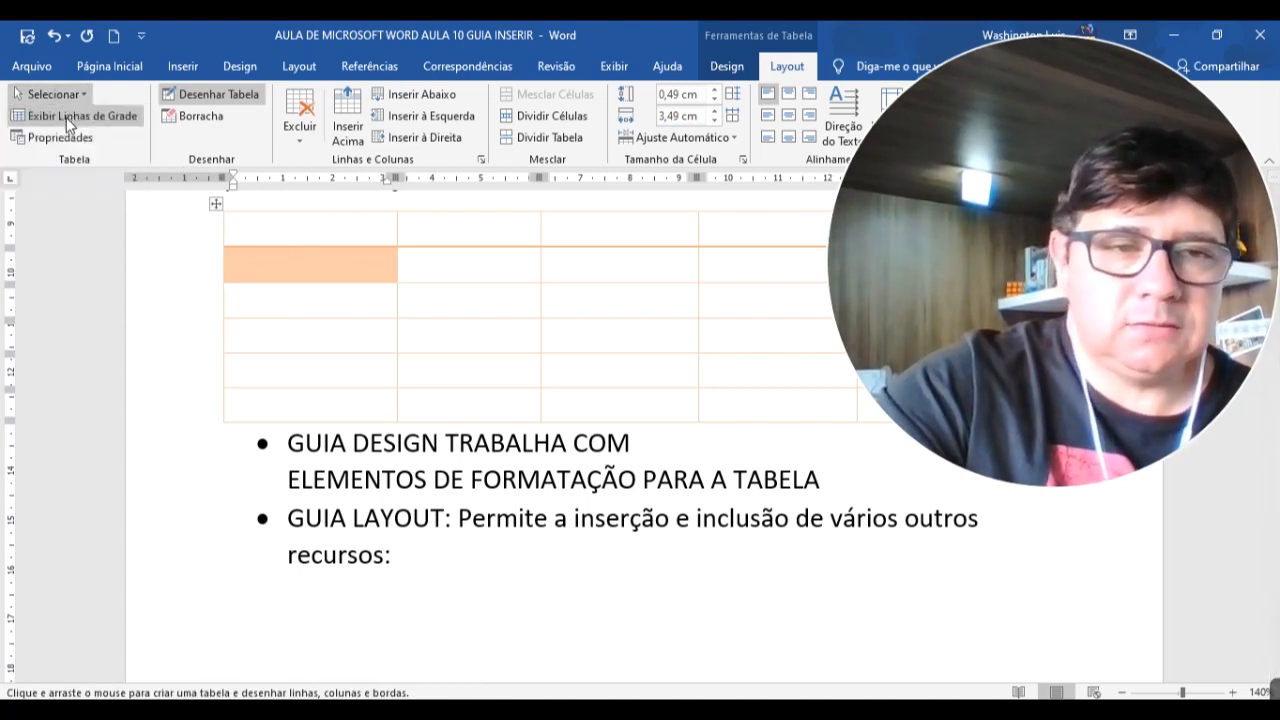
Insert a new row directly above the row with the shaded cell and select the new row
left_click(214, 248)
left_click(154, 336)
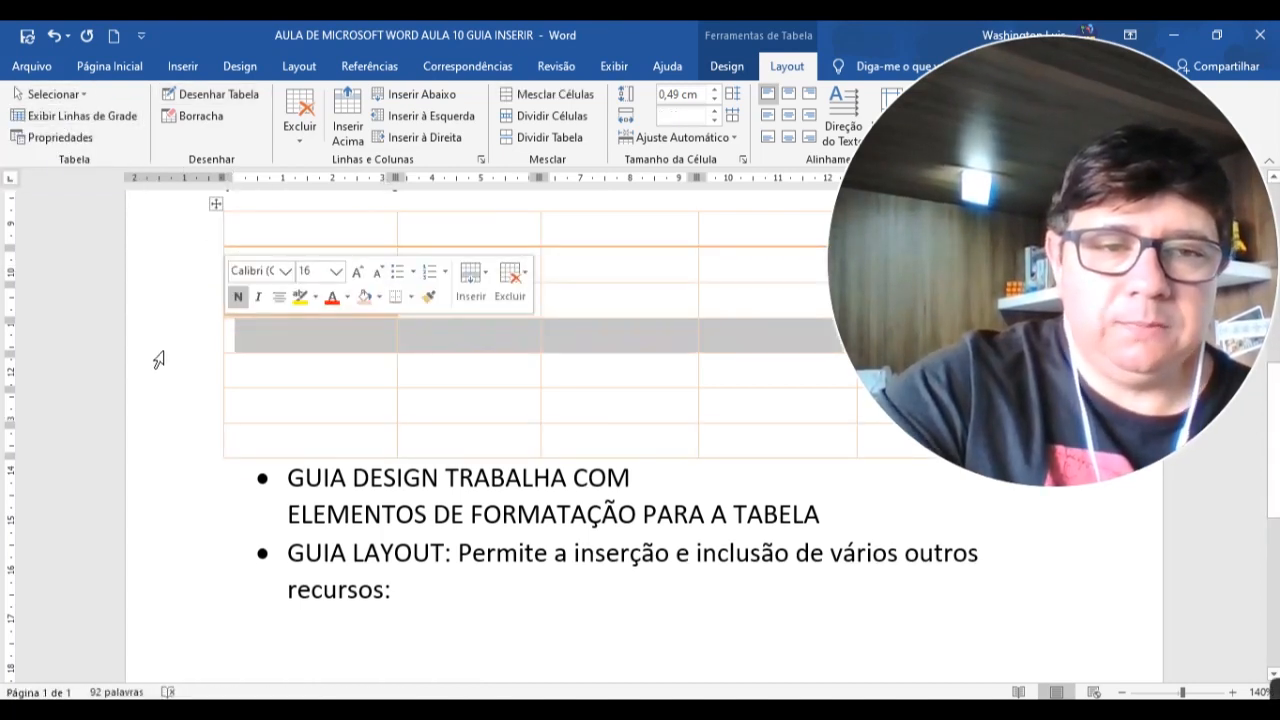
left_click(358, 367)
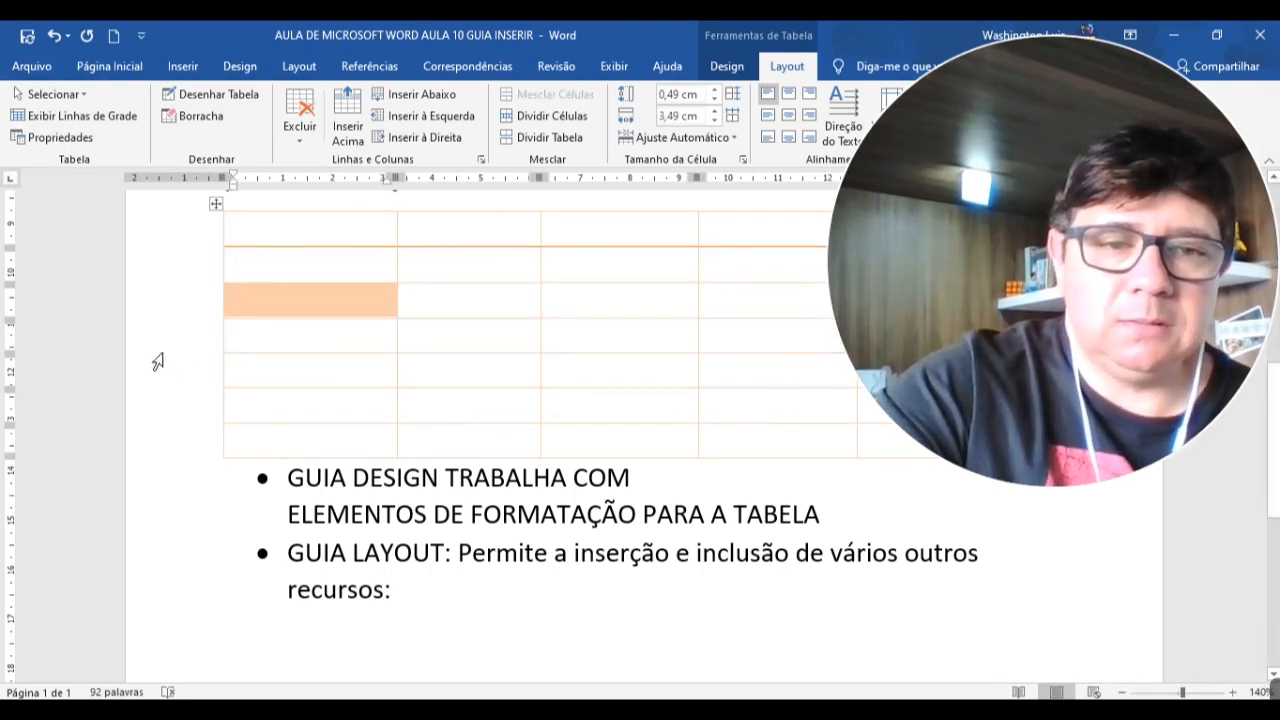
left_click(174, 274)
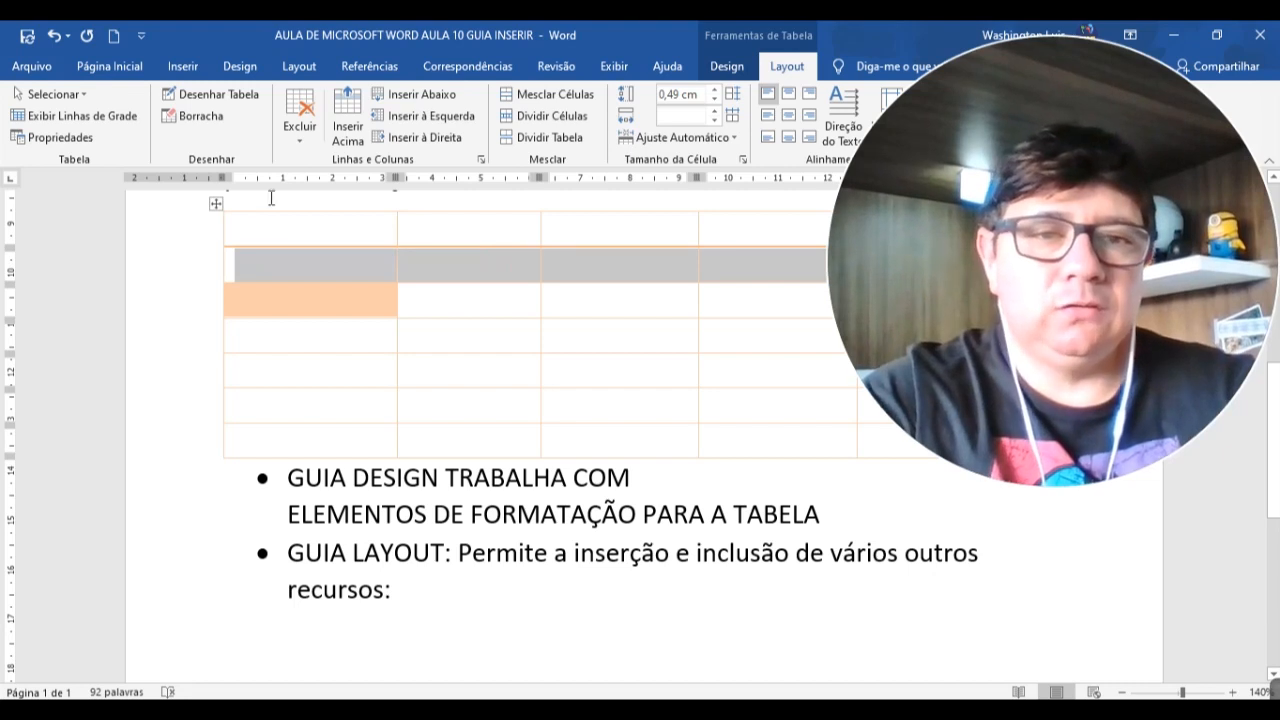
Review the Excluir options for the selected empty row above the shaded cell
left_click(300, 130)
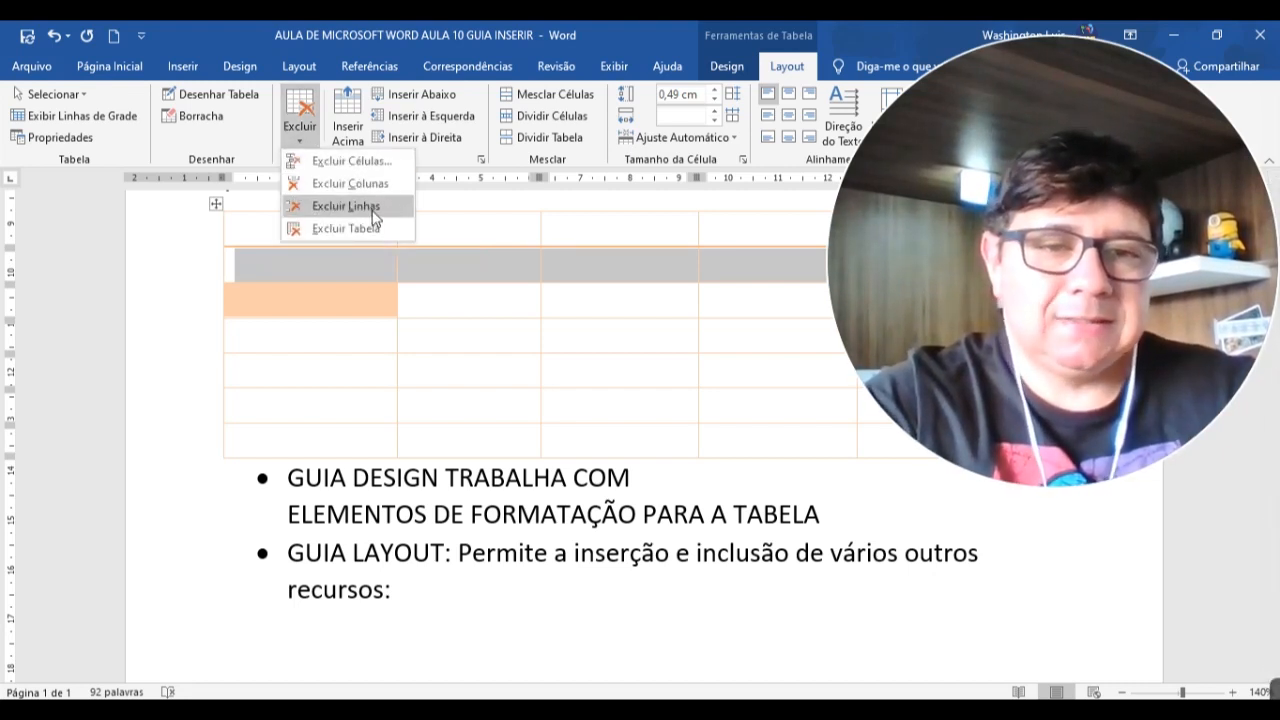
left_click(189, 283)
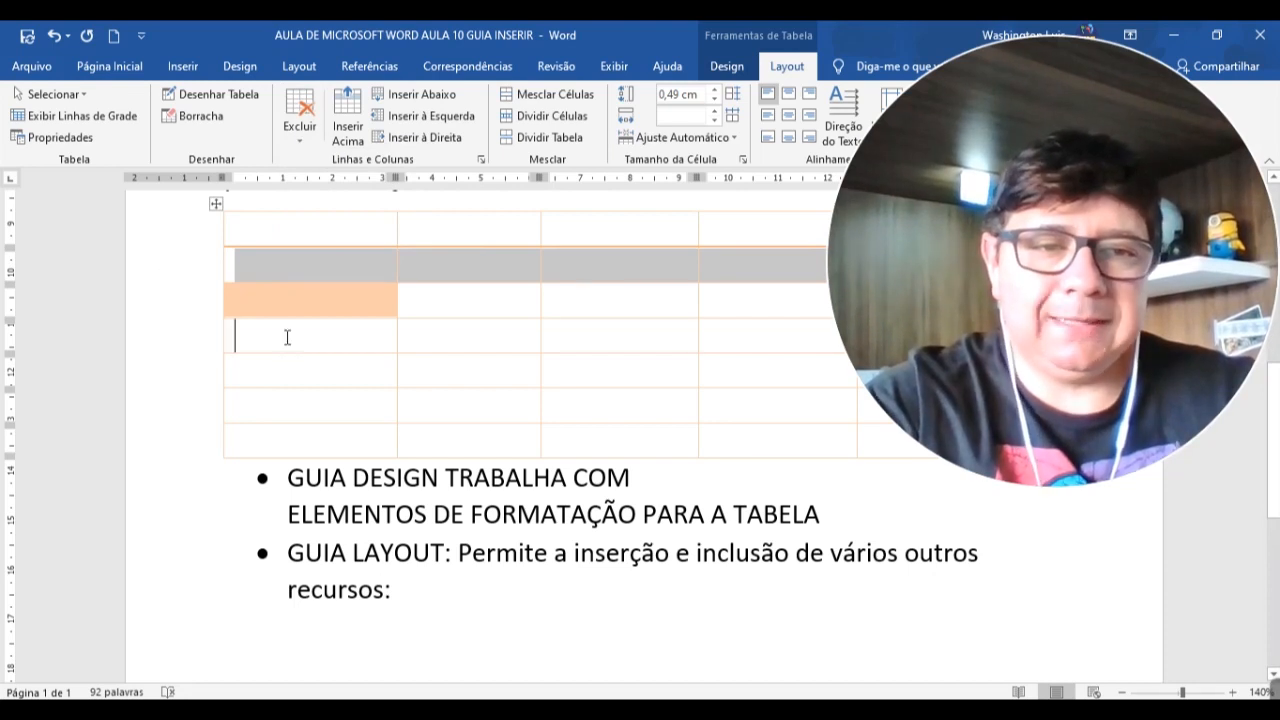
left_click(180, 272)
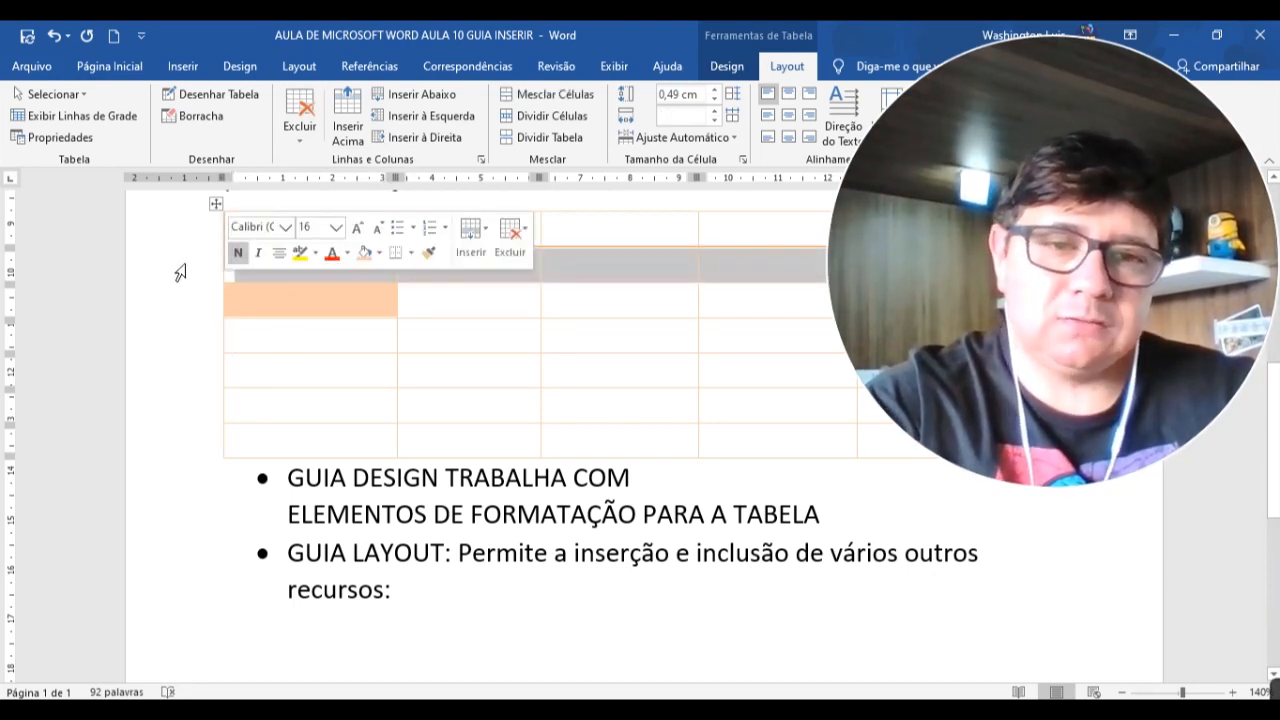
left_click(298, 145)
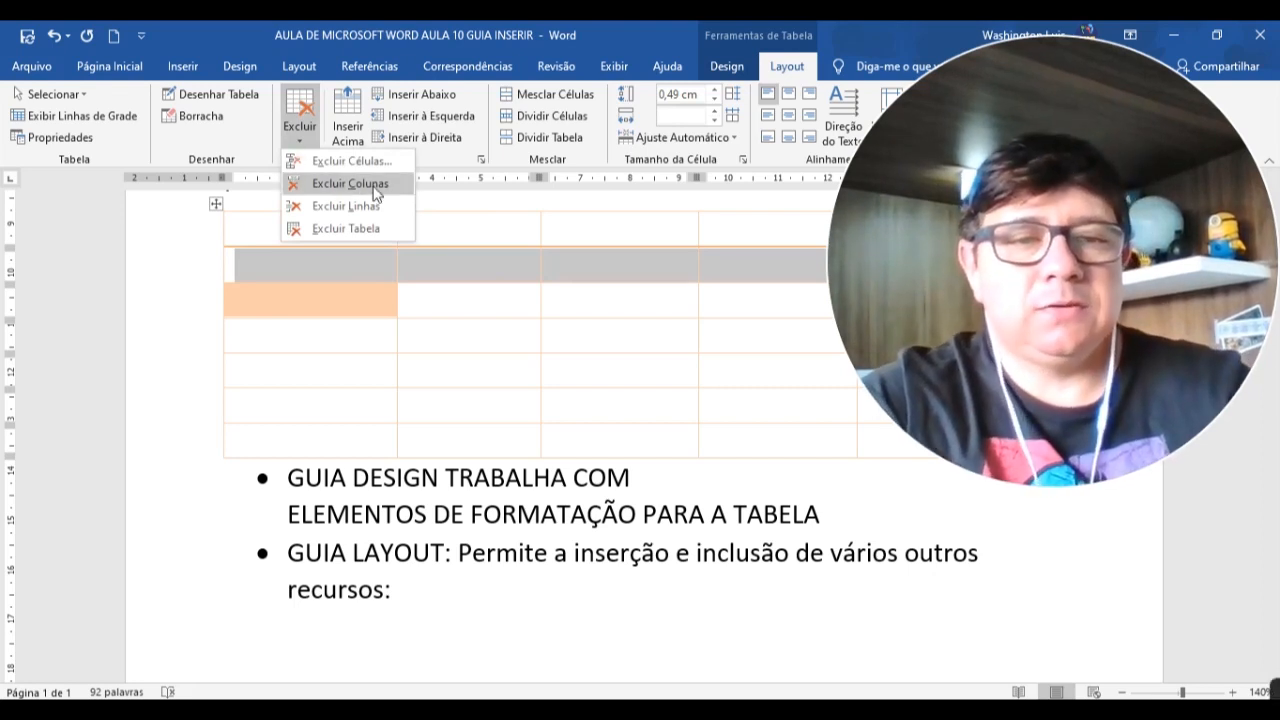
Delete the table's entire first column with the Excluir Células option Excluir coluna inteira, starting from the cell above the shaded one
left_click(379, 373)
left_click(329, 311)
left_click(336, 280)
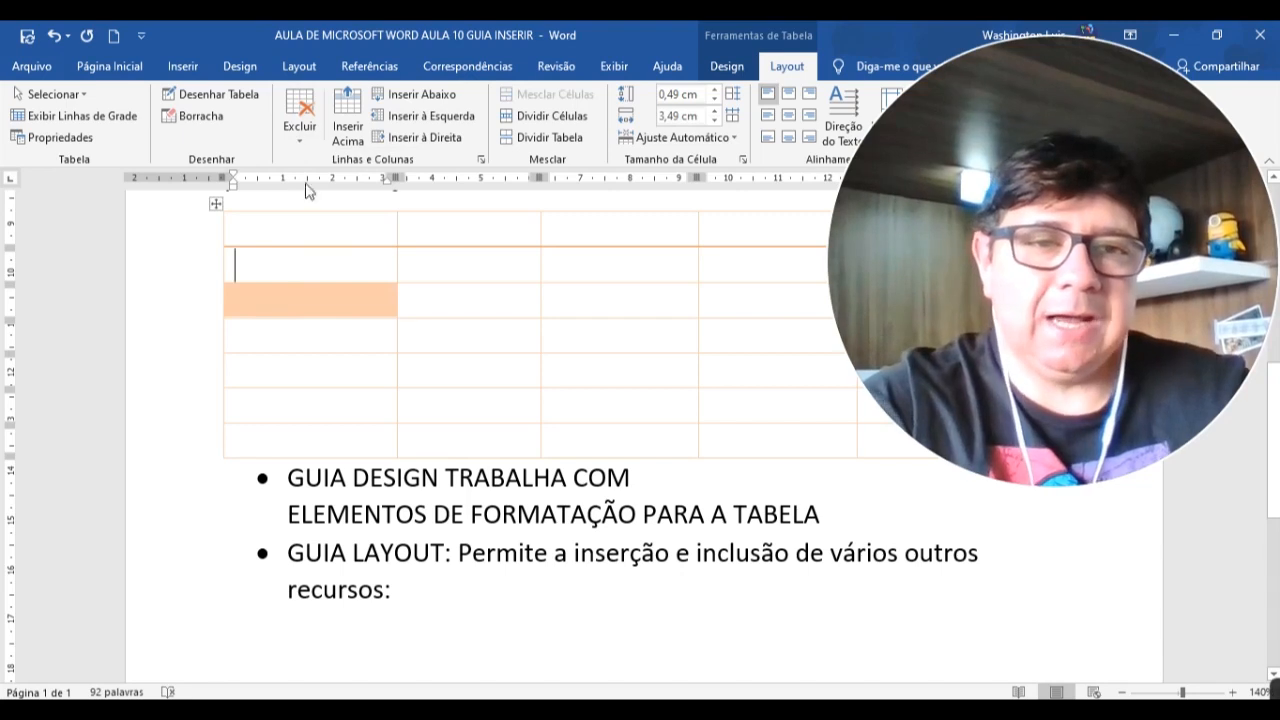
left_click(300, 145)
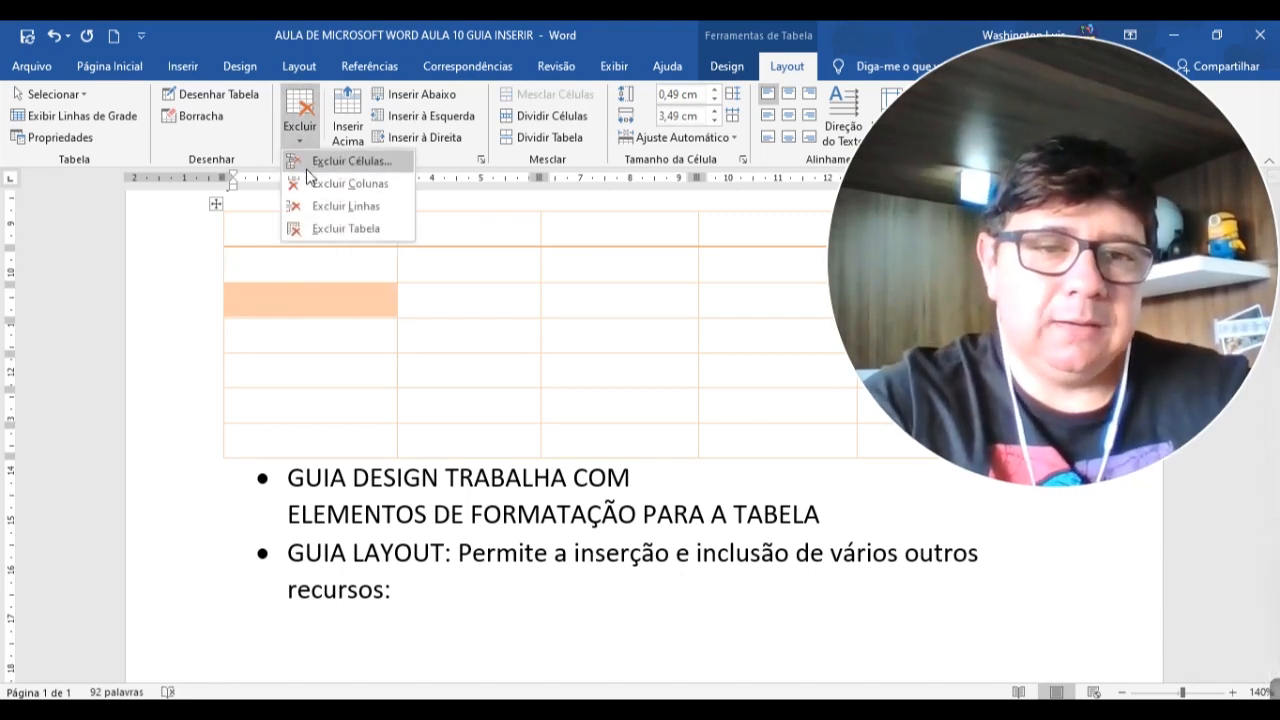
left_click(330, 161)
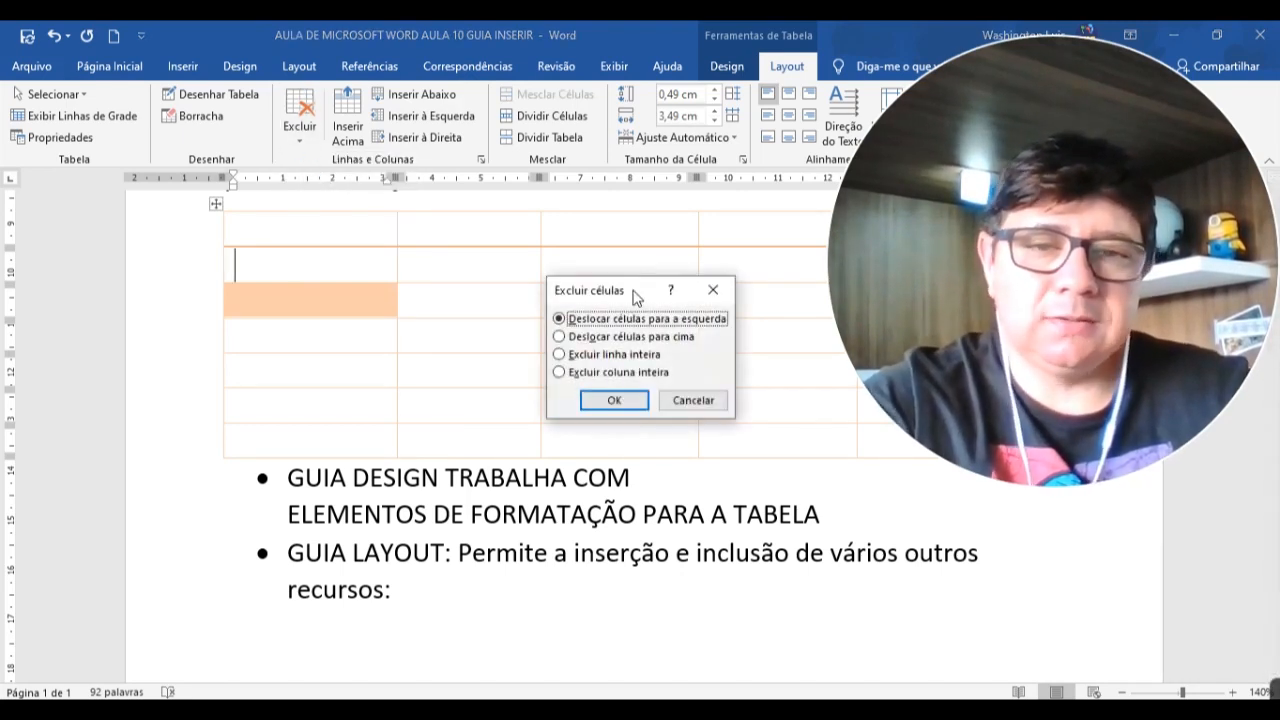
left_click_drag(636, 297, 529, 212)
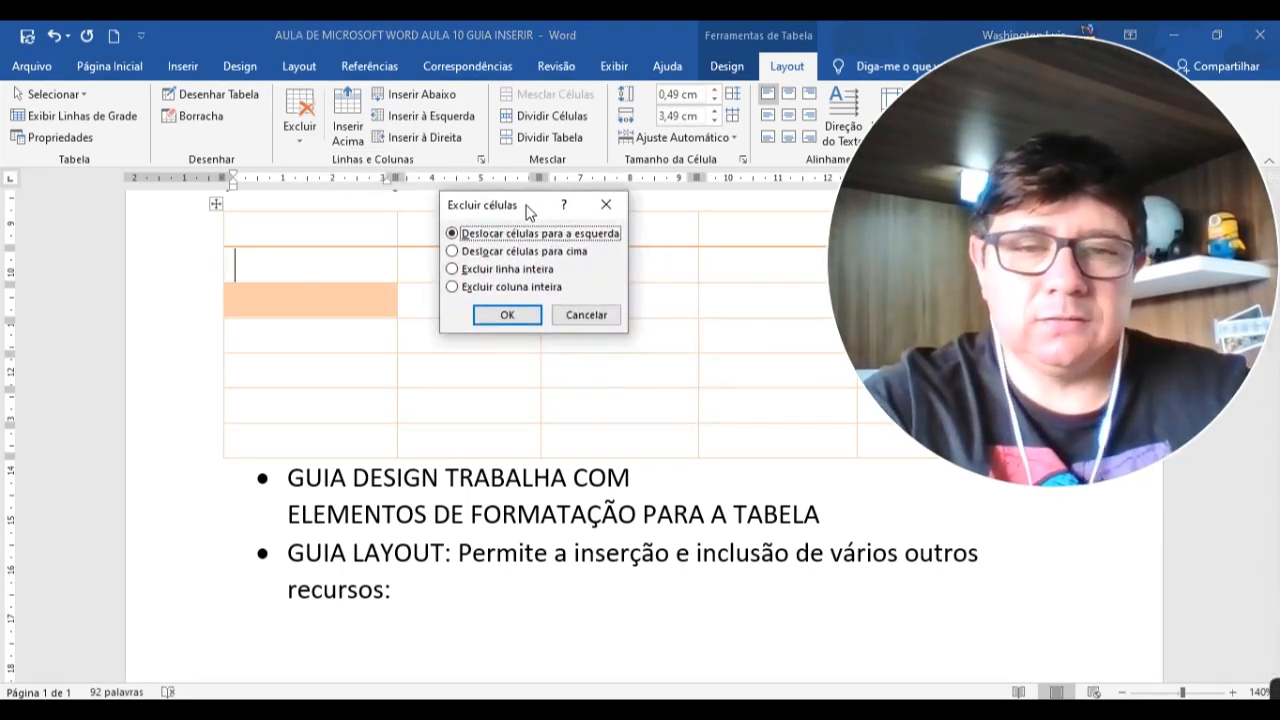
left_click(537, 258)
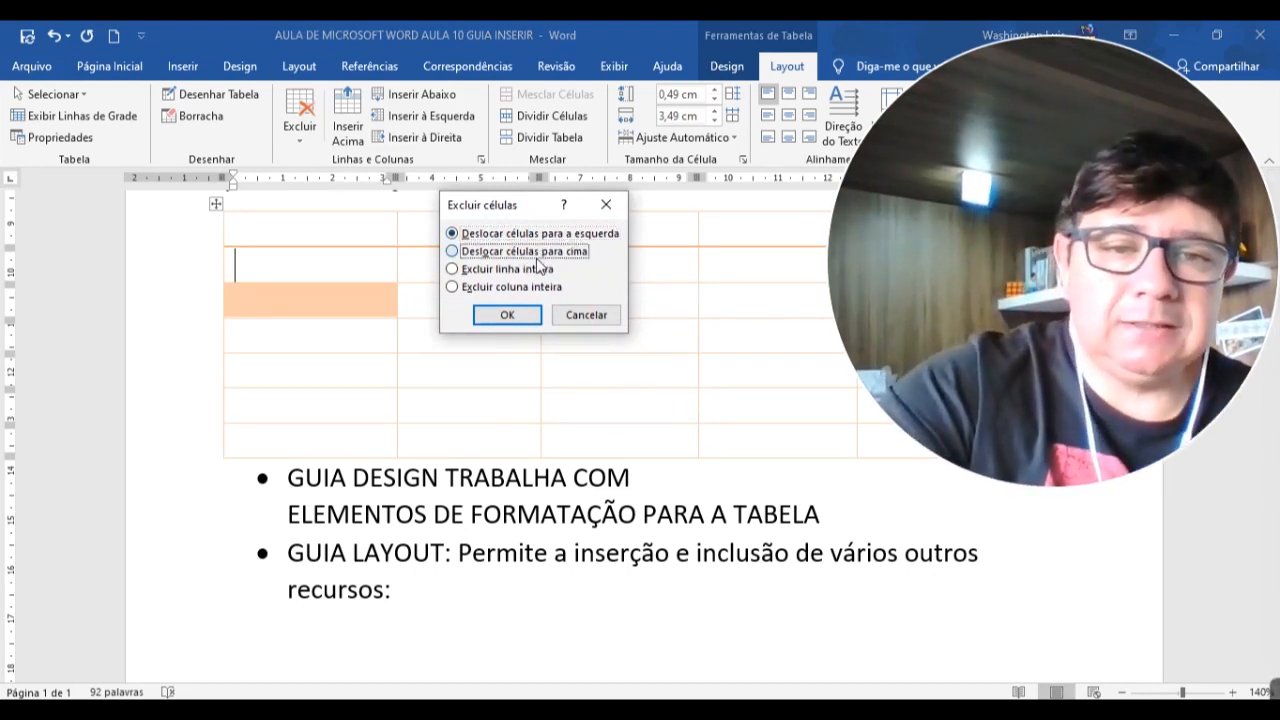
left_click(524, 272)
left_click(519, 288)
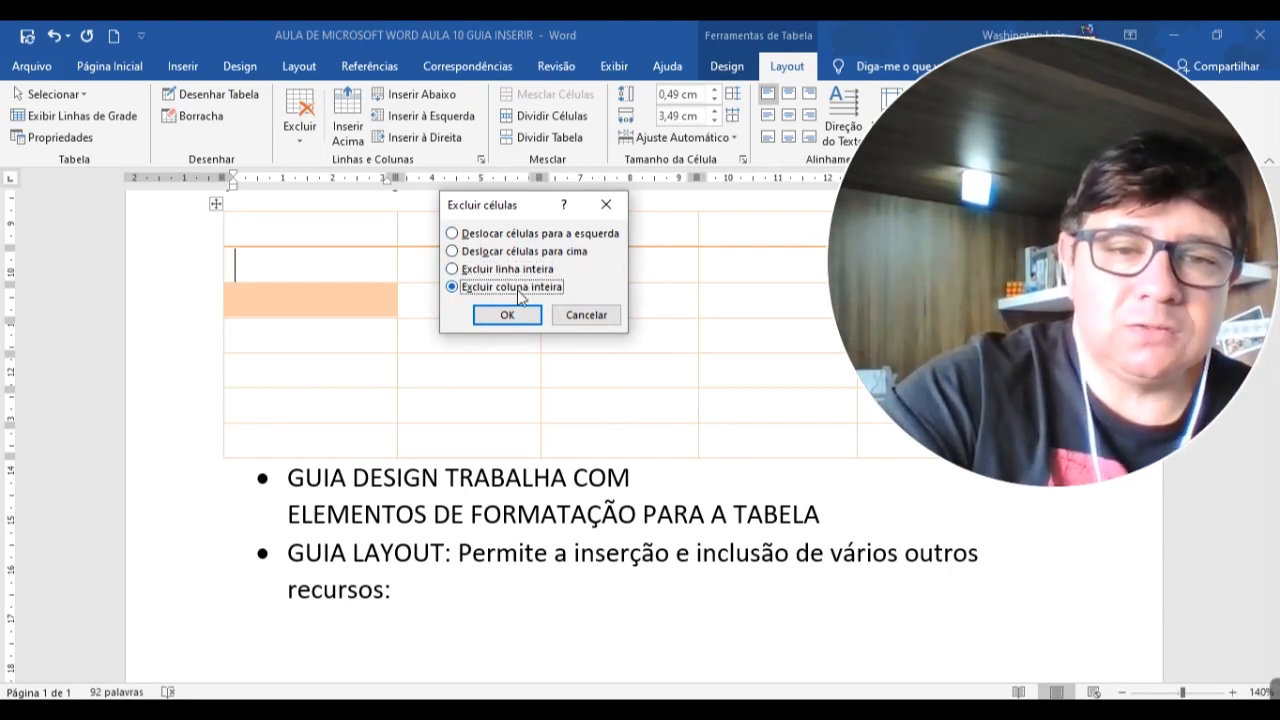
left_click_drag(527, 206, 579, 253)
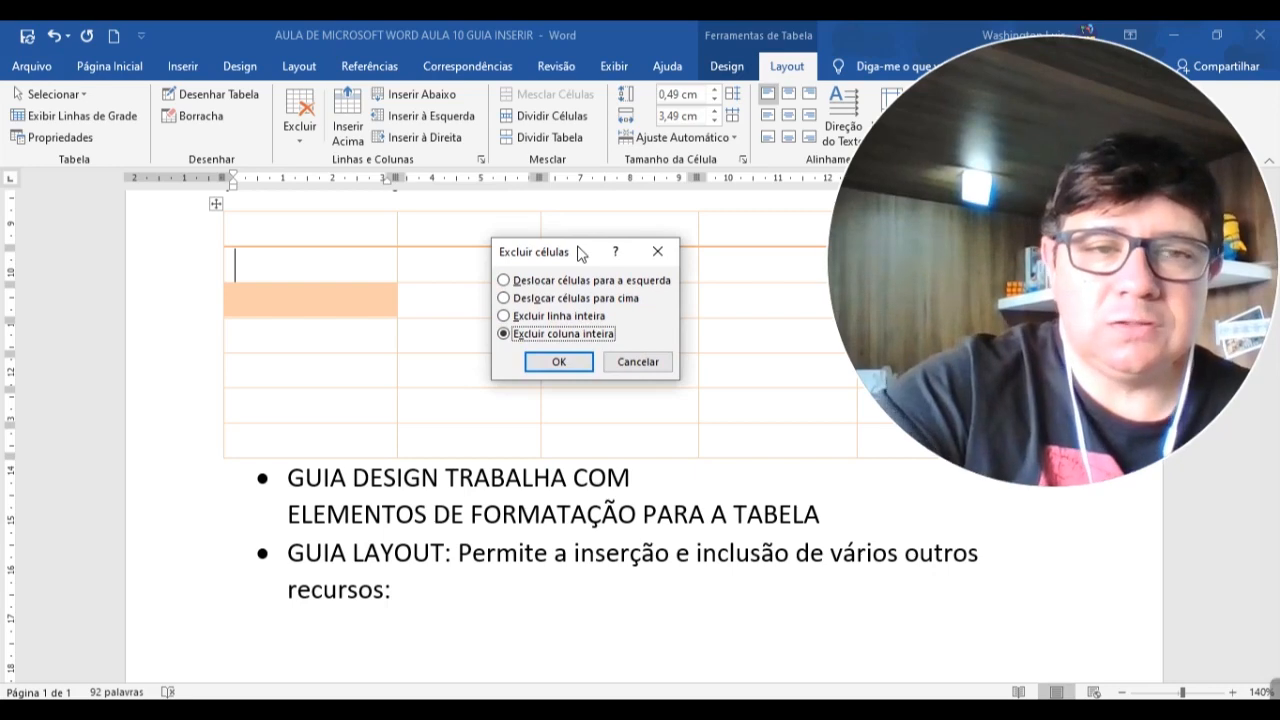
left_click(559, 362)
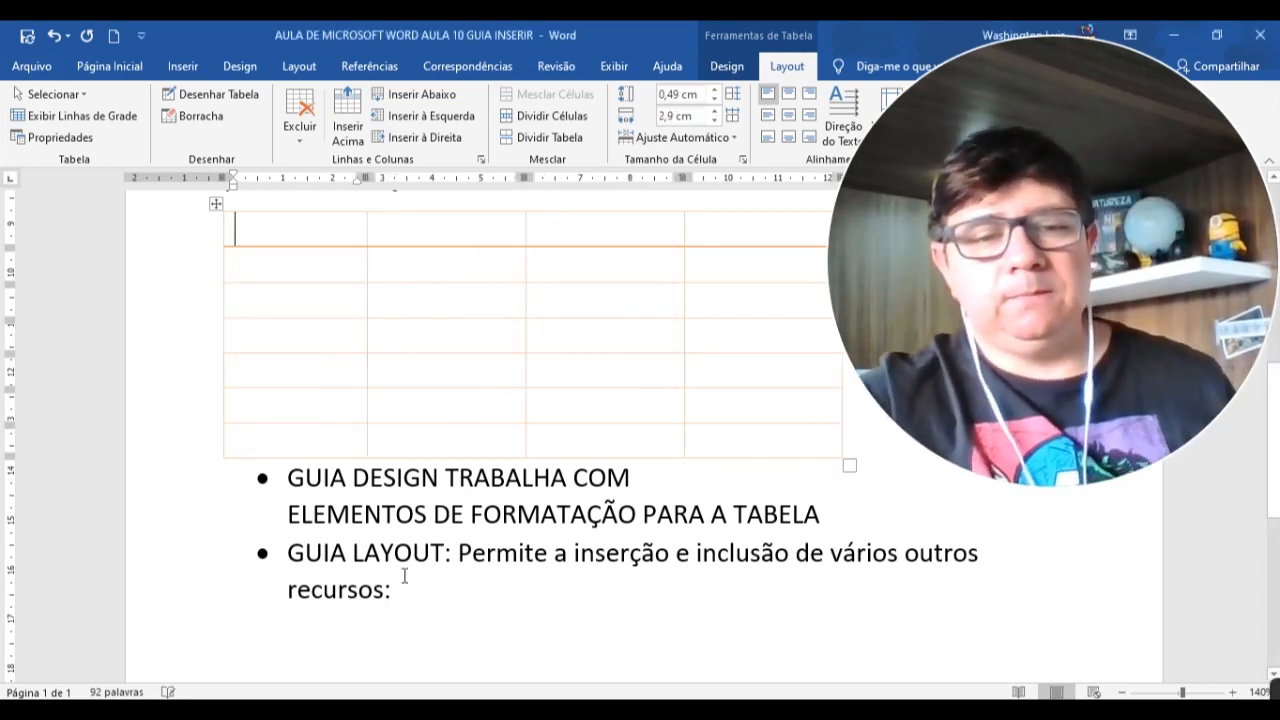
left_click(398, 622)
type("-")
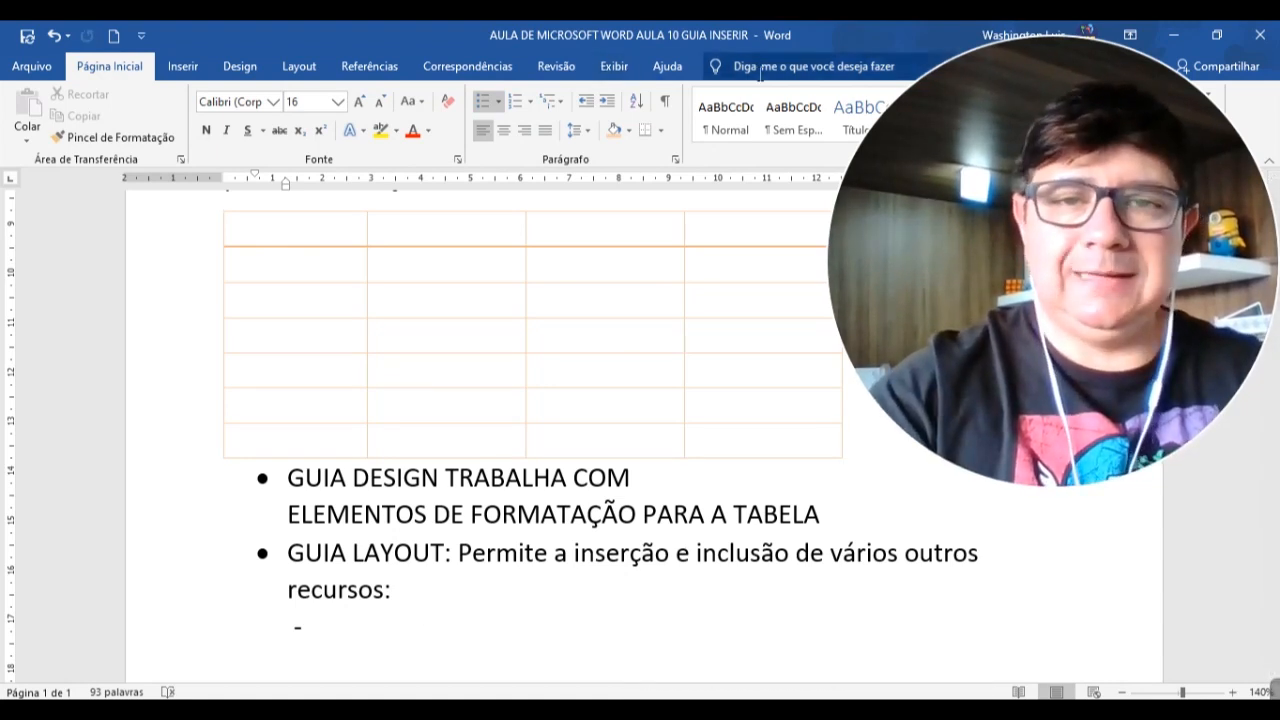
left_click(680, 263)
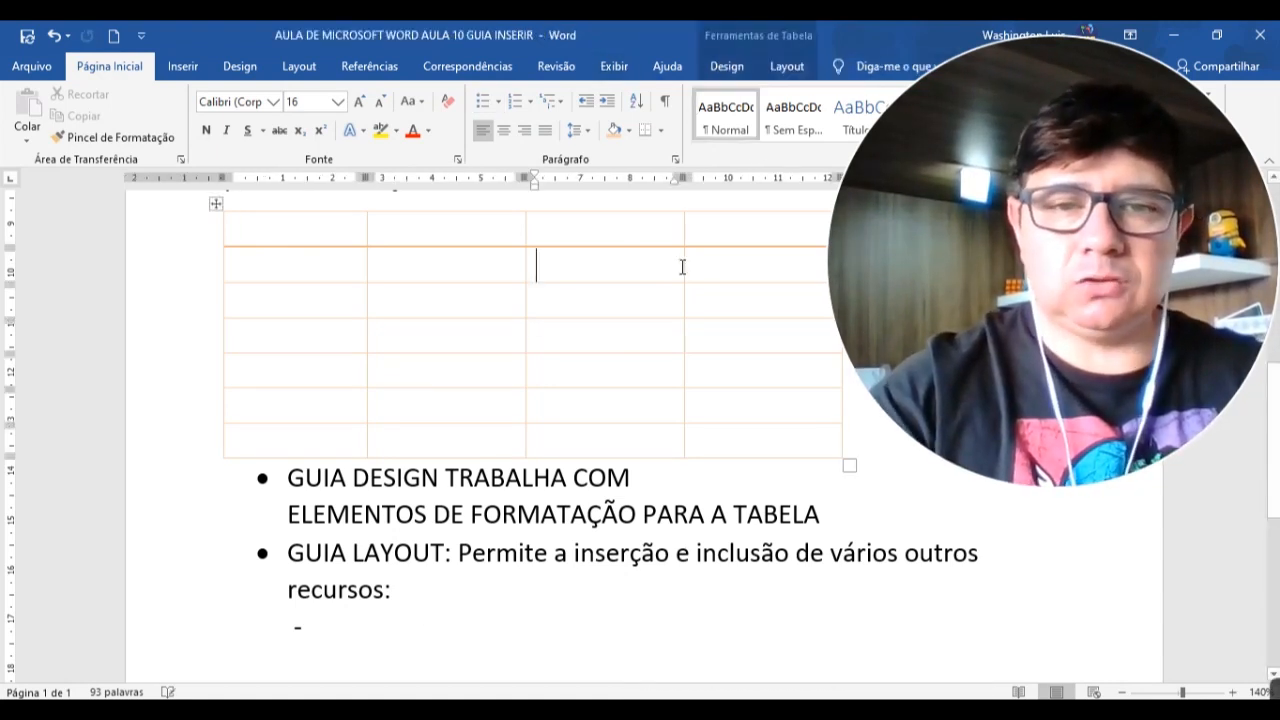
left_click(782, 70)
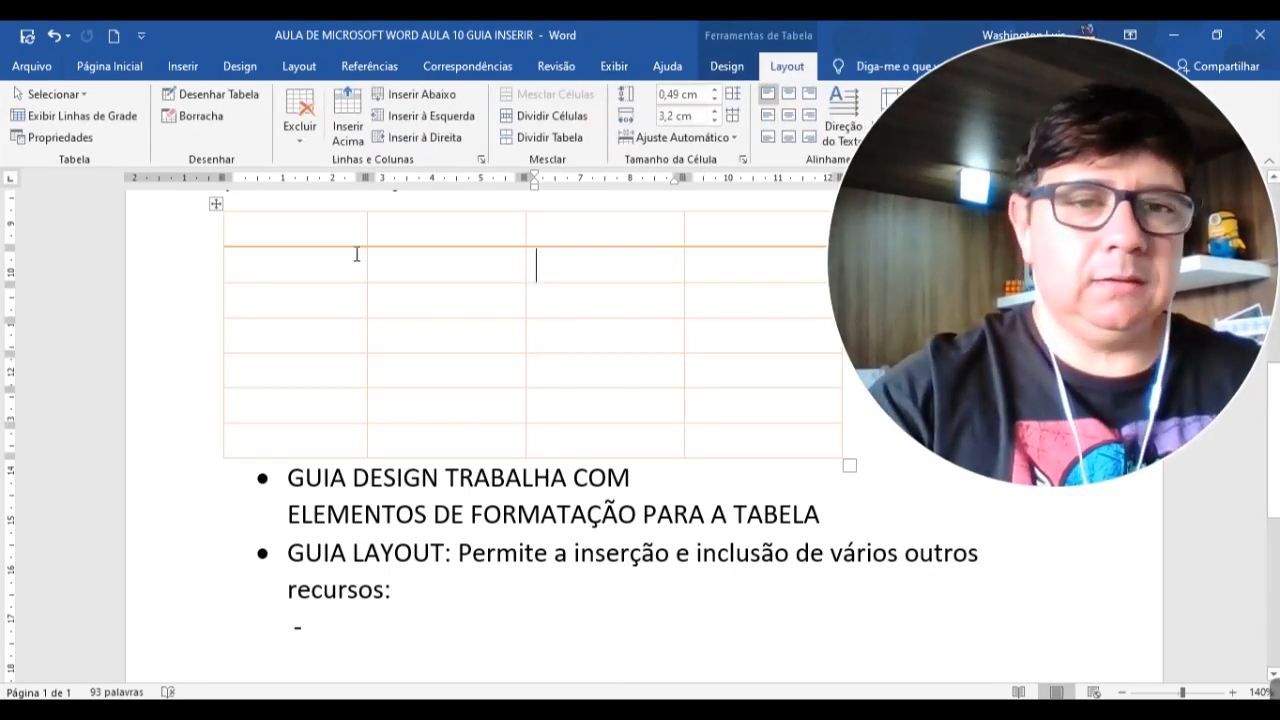
left_click(366, 630)
left_click(777, 254)
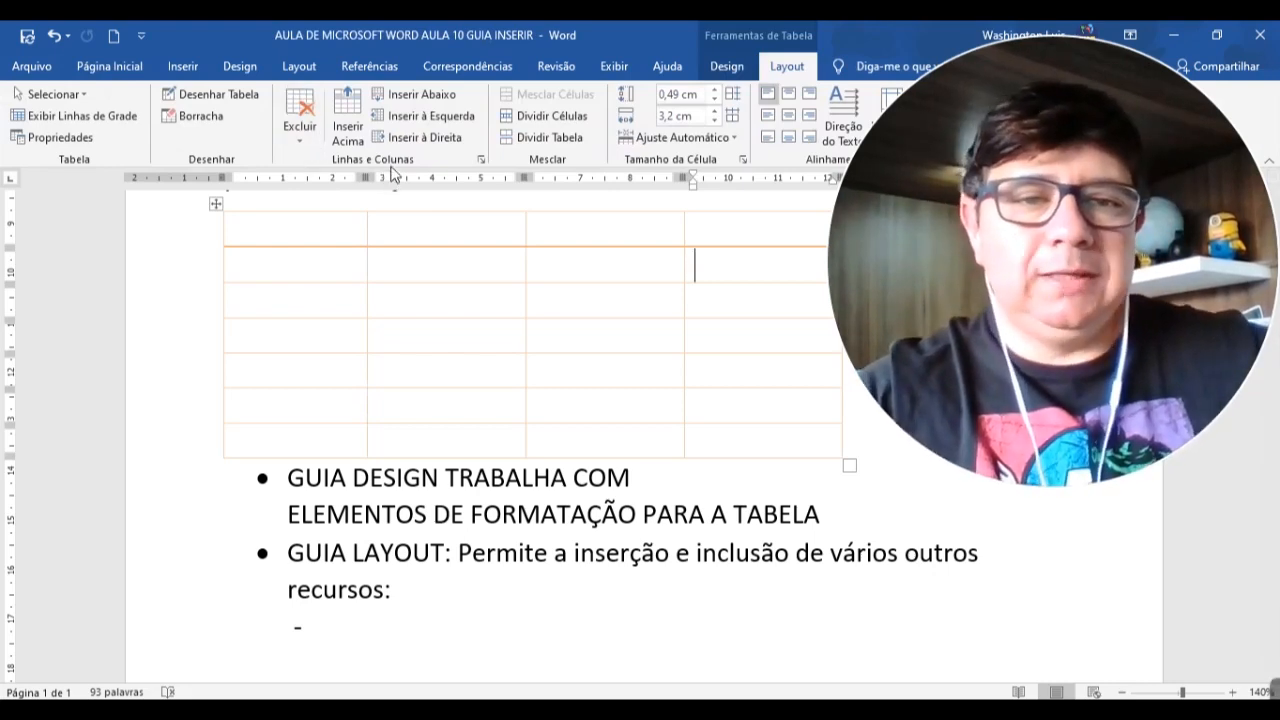
left_click(357, 625)
key("BackSpace")
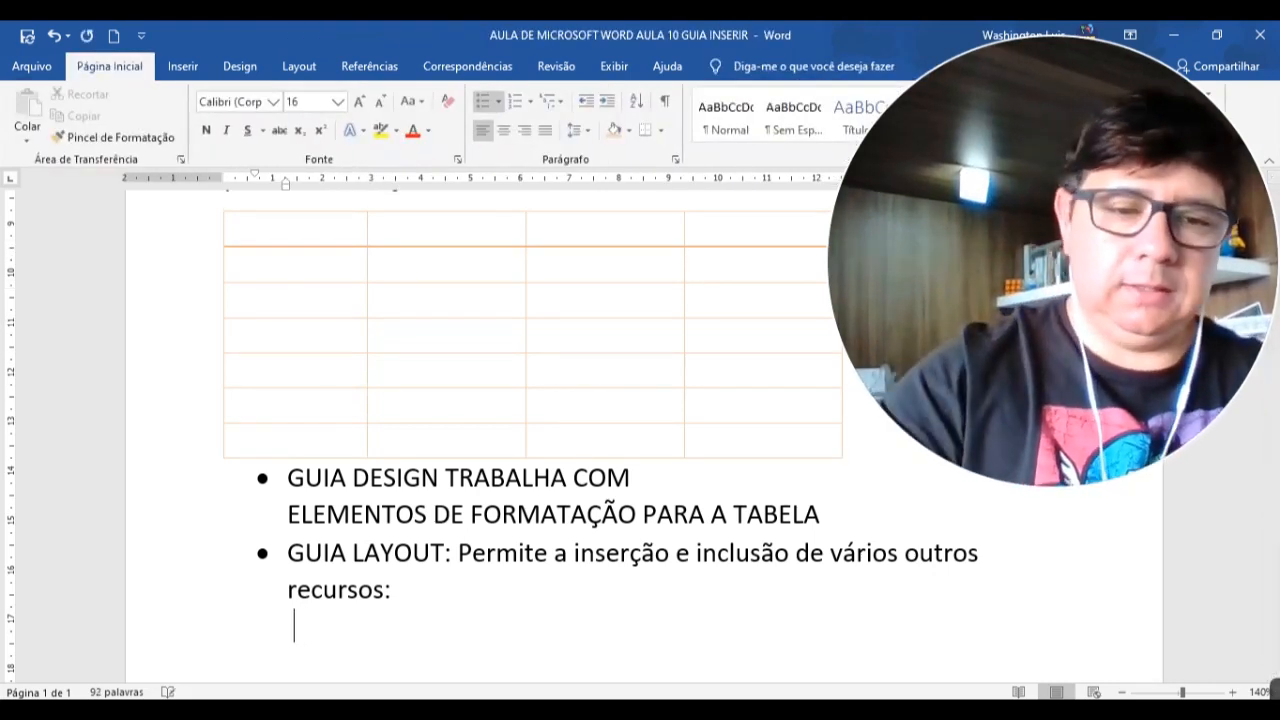
Add the note line "* Grupo linhas e colunas : Excluir" below "recursos:" in the GUIA LAYOUT bullet
type("* gRUP")
key("BackSpace")
key("BackSpace")
key("BackSpace")
key("BackSpace")
type("Grupo linhas")
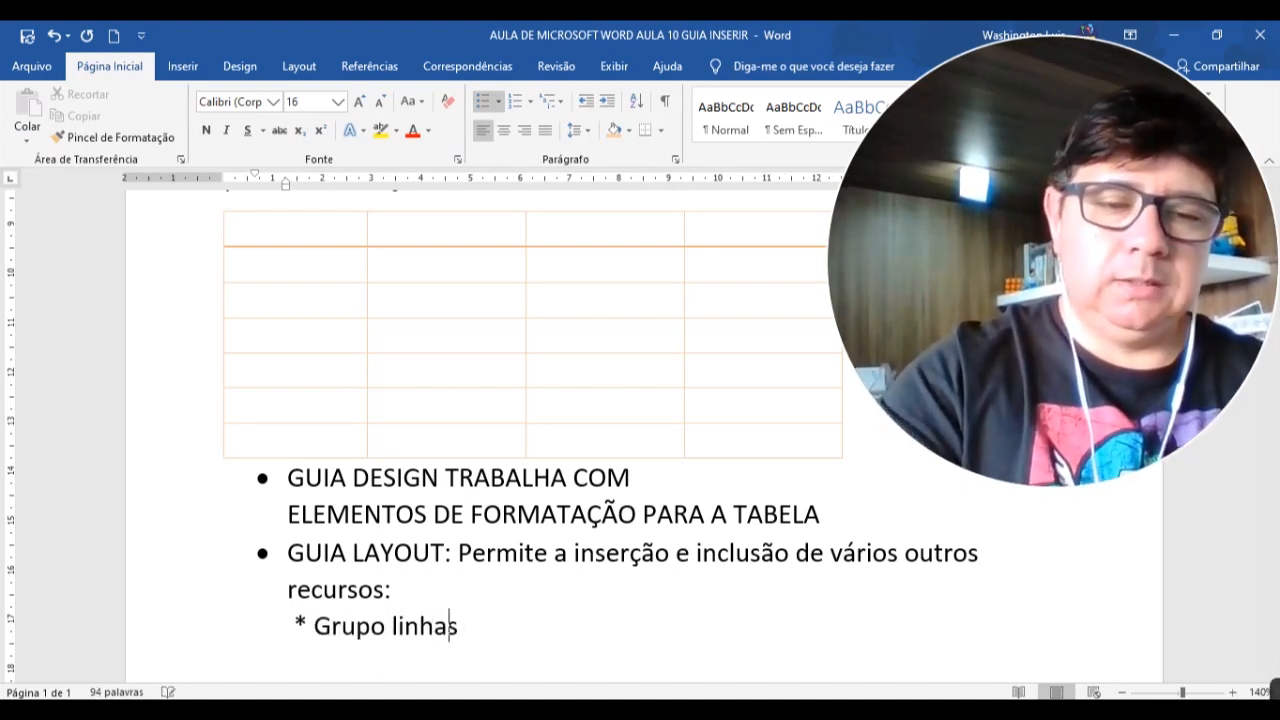
type(" e colulas")
key("BackSpace")
key("BackSpace")
key("BackSpace")
key("BackSpace")
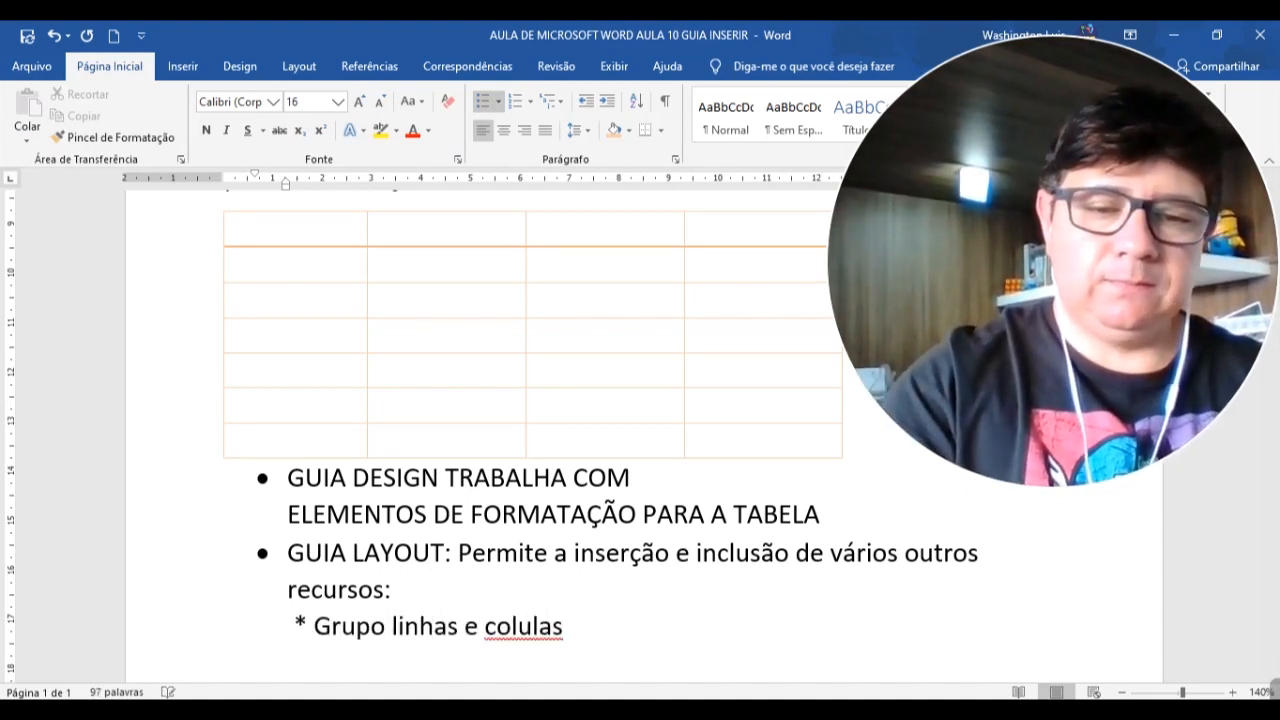
type("nas ")
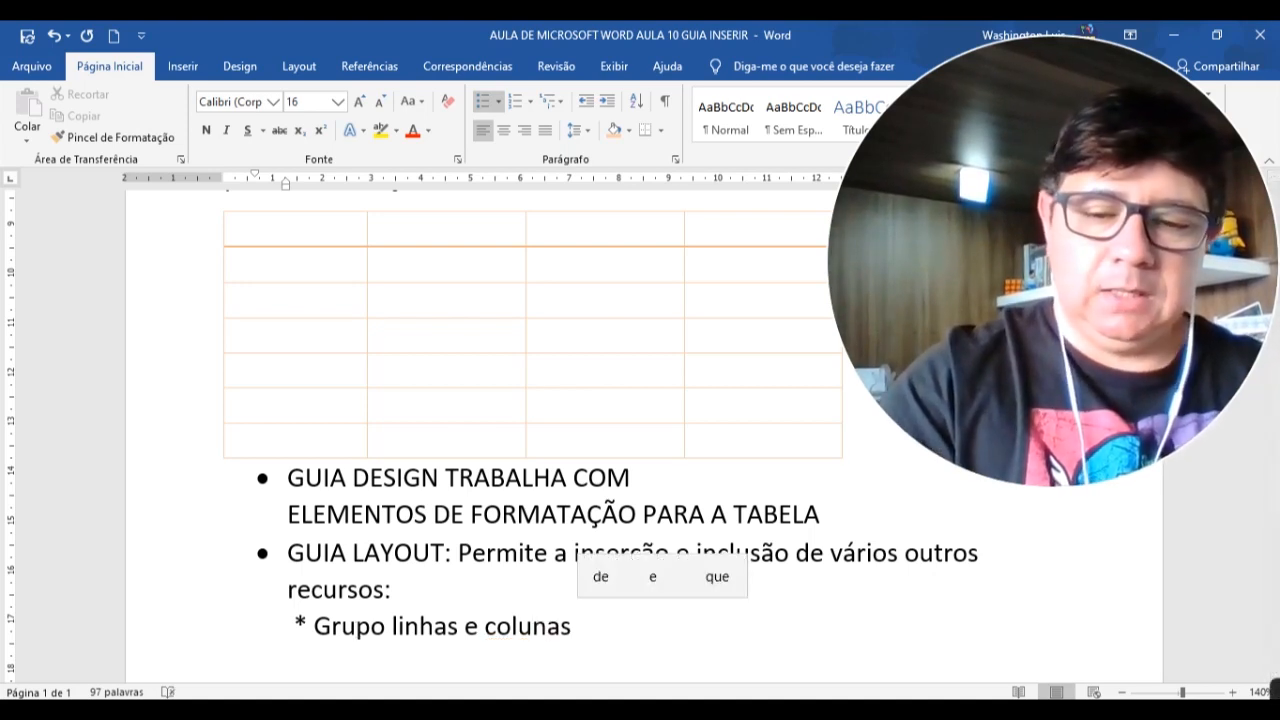
type(": ")
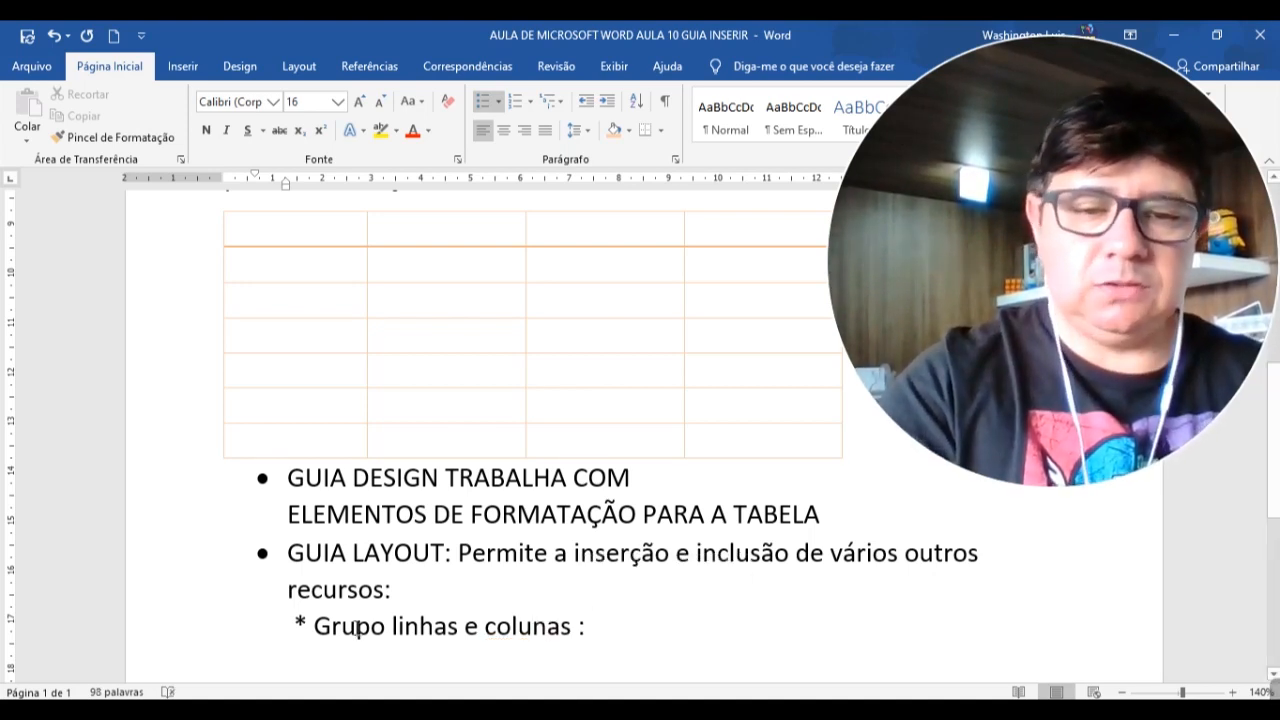
type("Excluir, ")
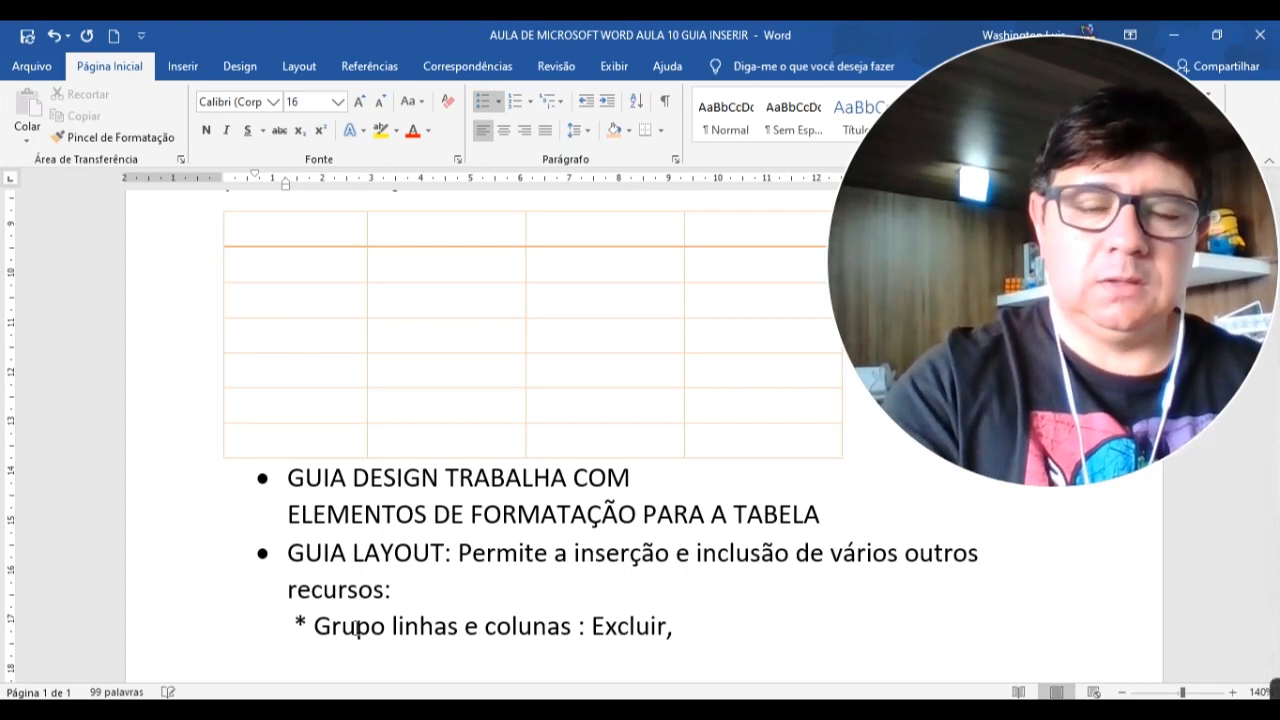
type("Insei")
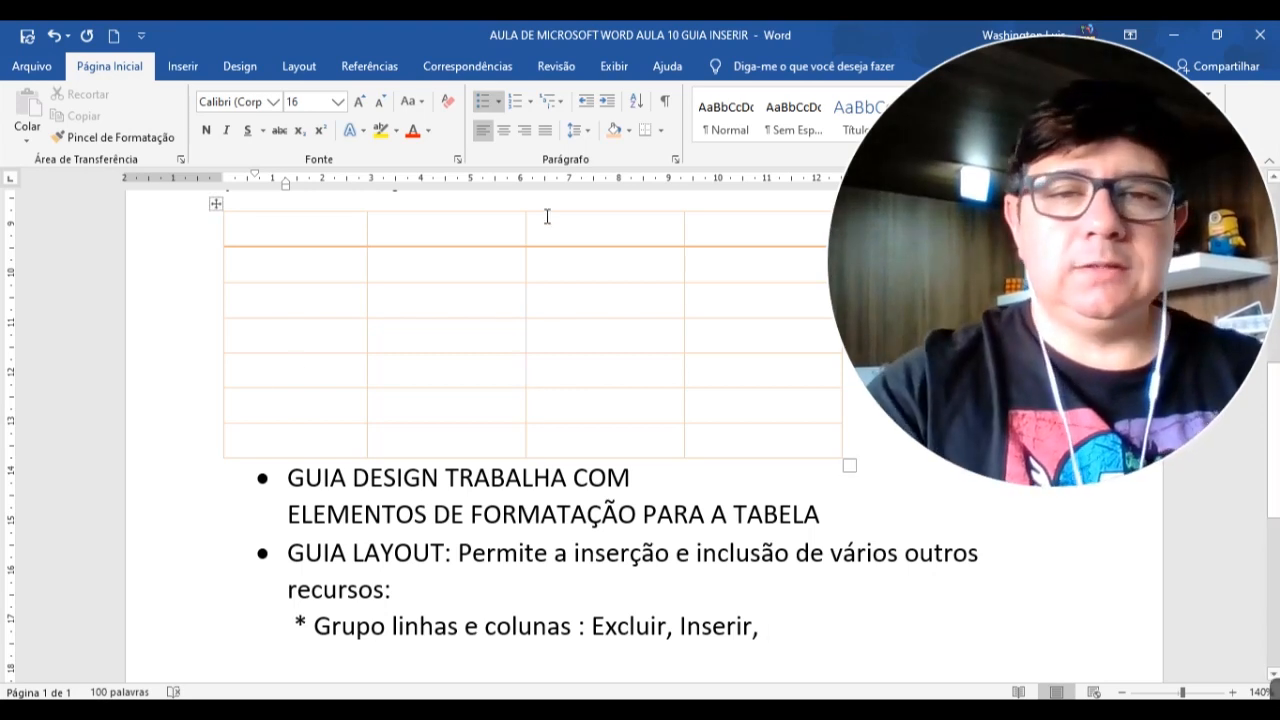
type("lin")
key("BackSpace")
key("BackSpace")
key("BackSpace")
key("BackSpace")
key("BackSpace")
key("BackSpace")
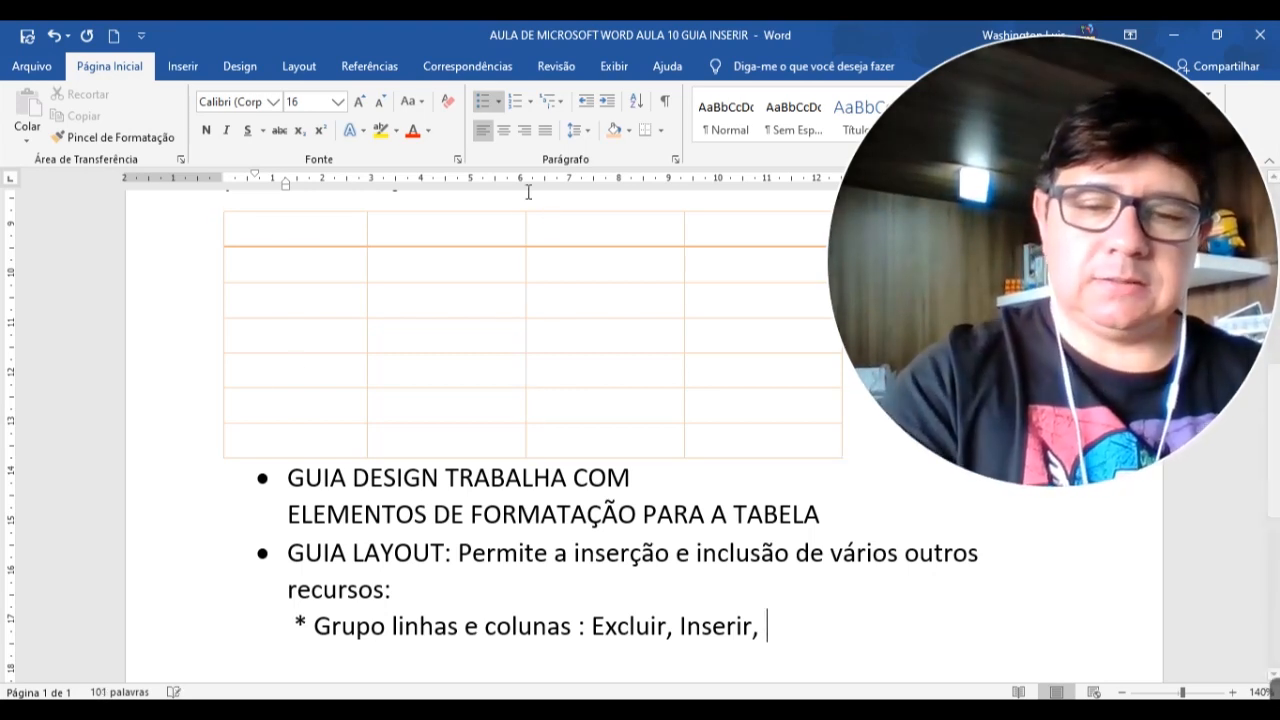
key("BackSpace")
key("BackSpace")
key("BackSpace")
key("BackSpace")
key("BackSpace")
key("BackSpace")
key("BackSpace")
key("BackSpace")
Continue the note after "Excluir" with "ou inserir linhas ou colunas, apagar tabela,"
type("ou inse")
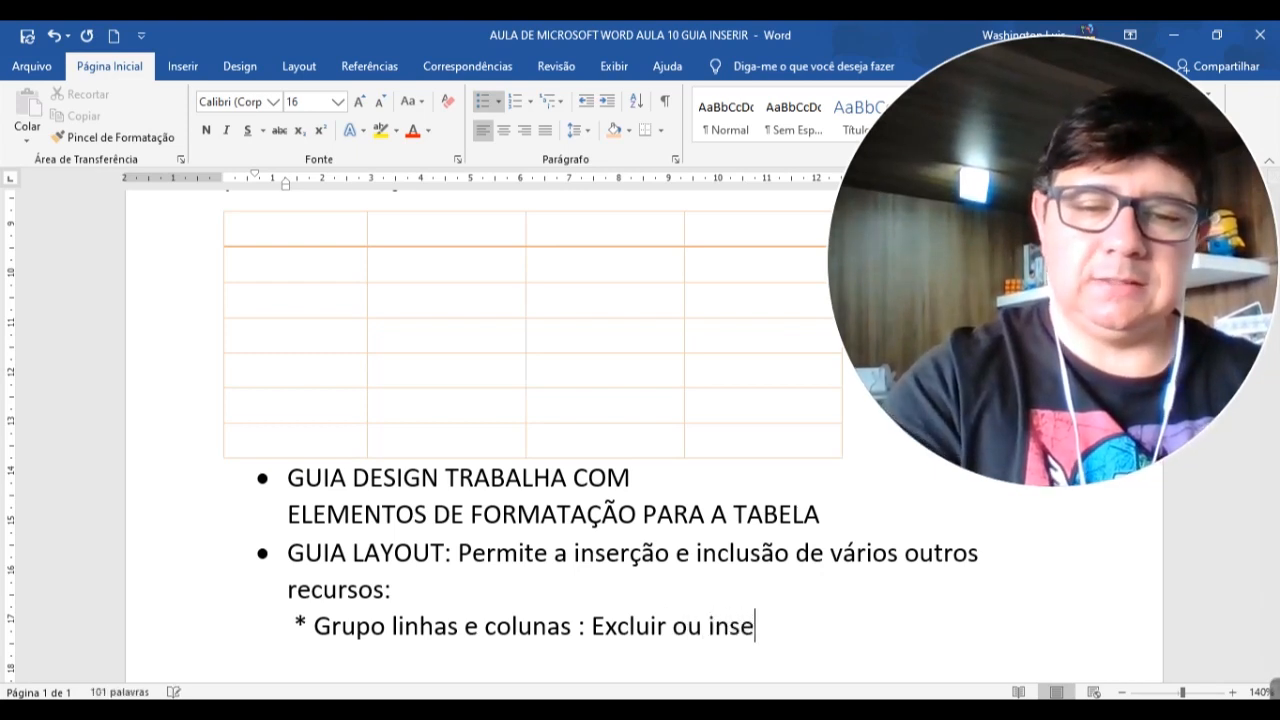
type("rir linhas ou co")
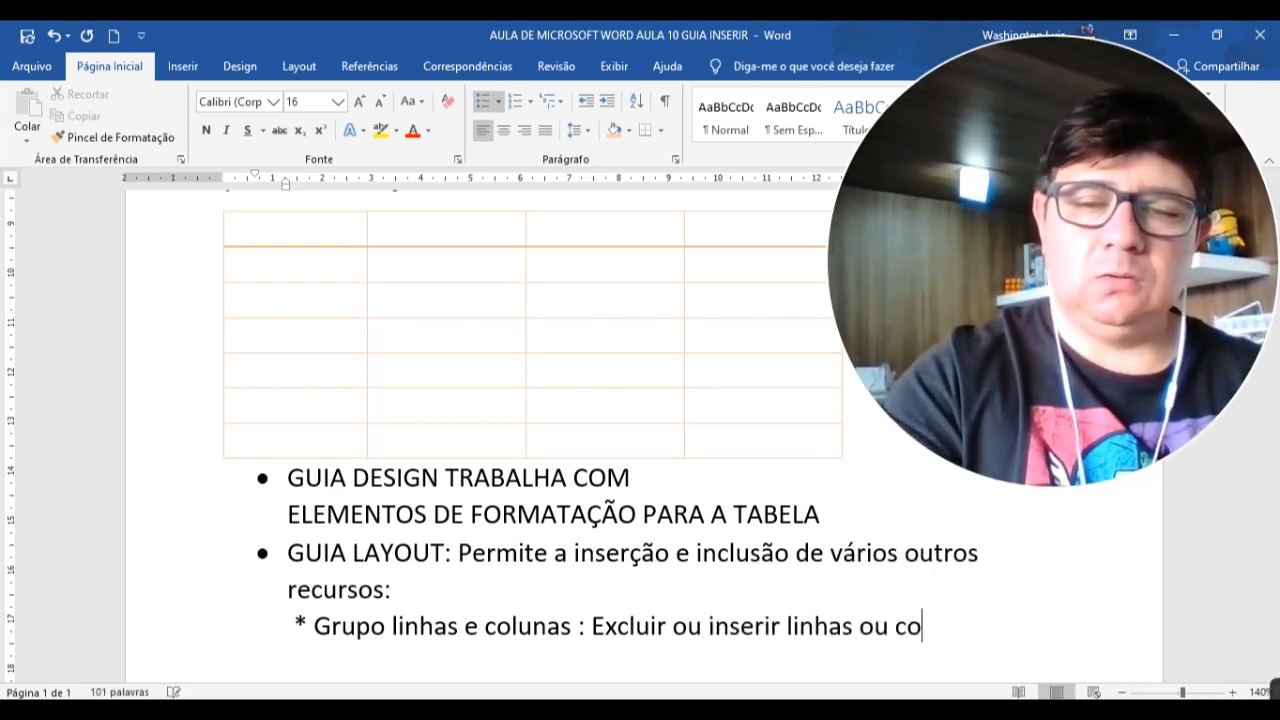
type("lunas, apag")
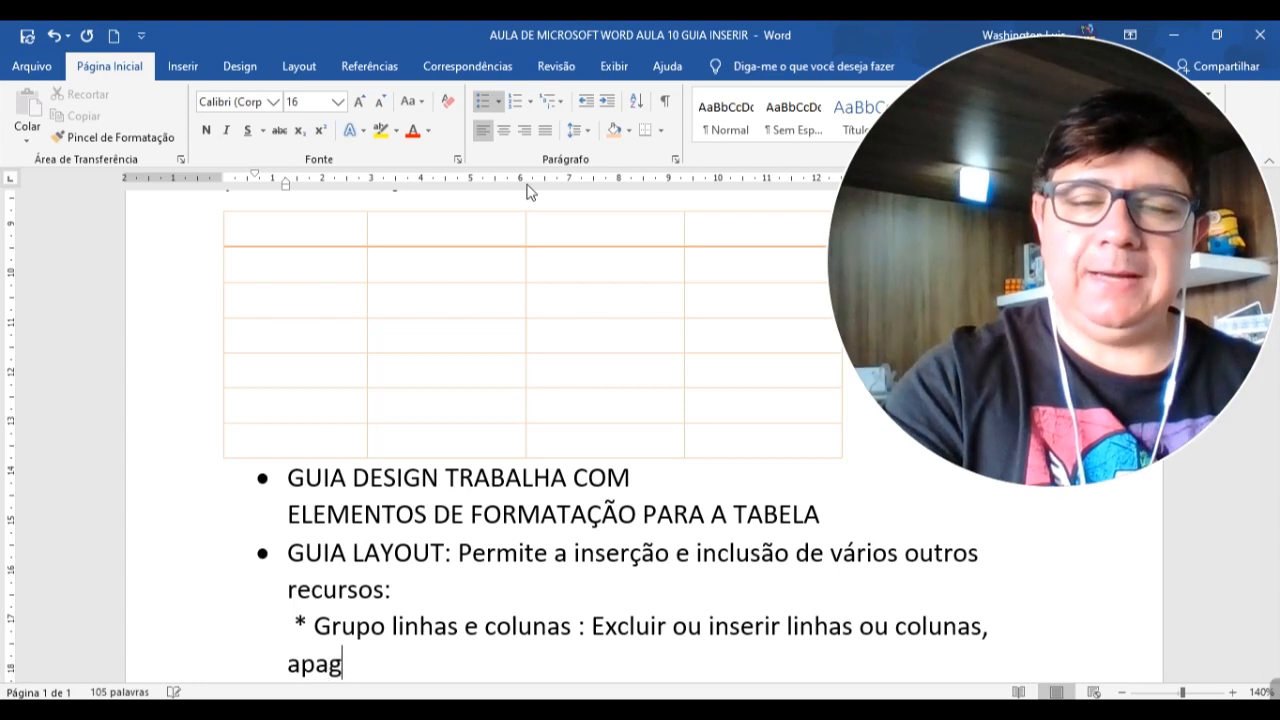
type("ar tabl")
type("la,")
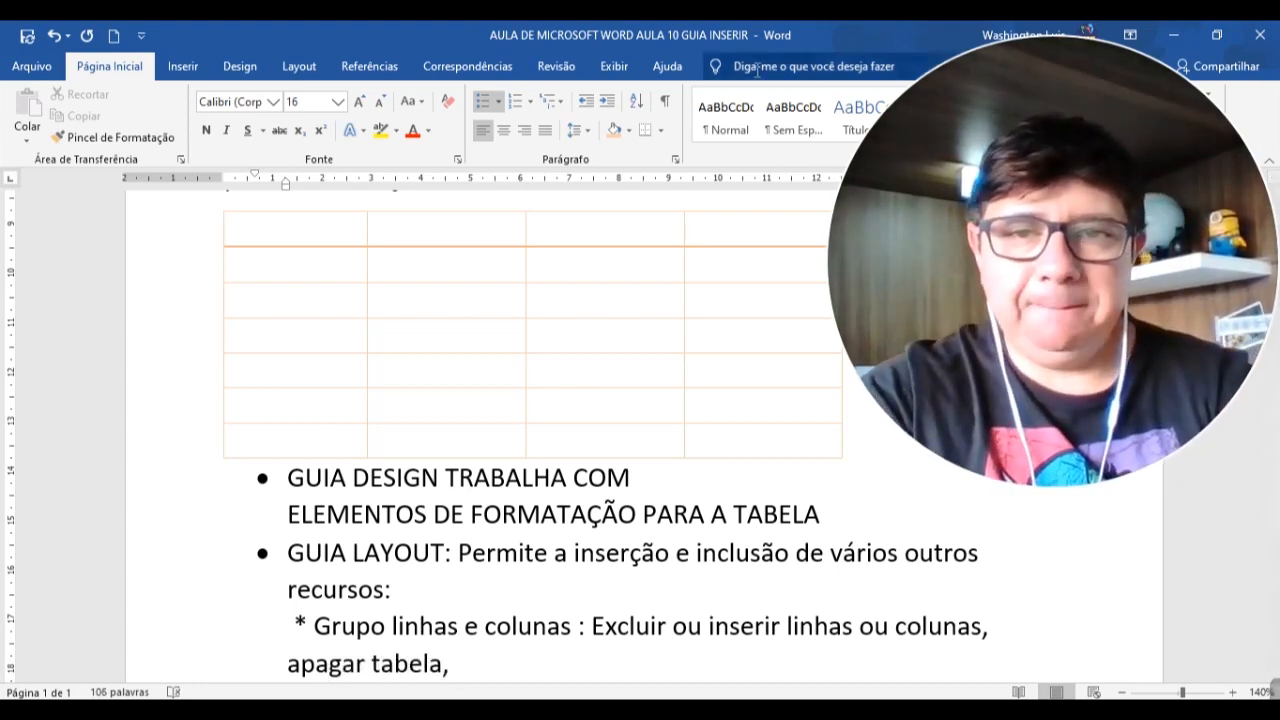
Insert a cell at the table's fourth row, second column, using the Inserir células option Deslocar célula para baixo
left_click(496, 338)
left_click(786, 66)
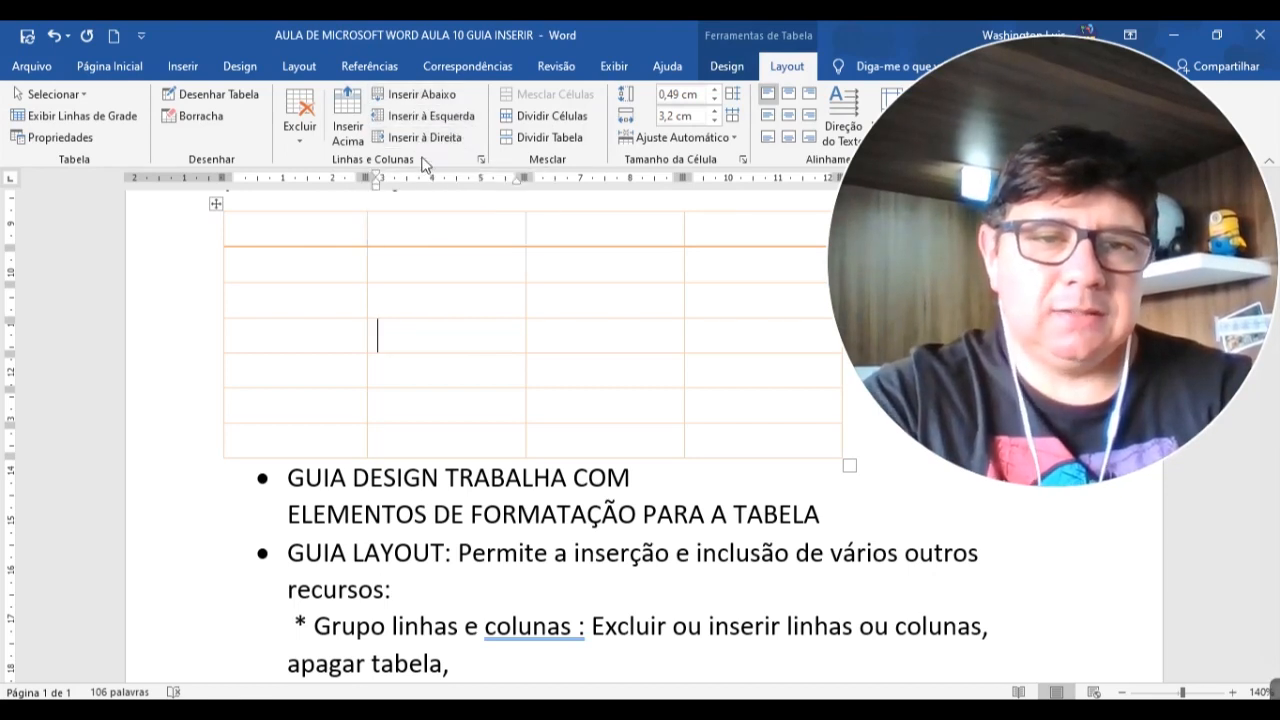
left_click(481, 159)
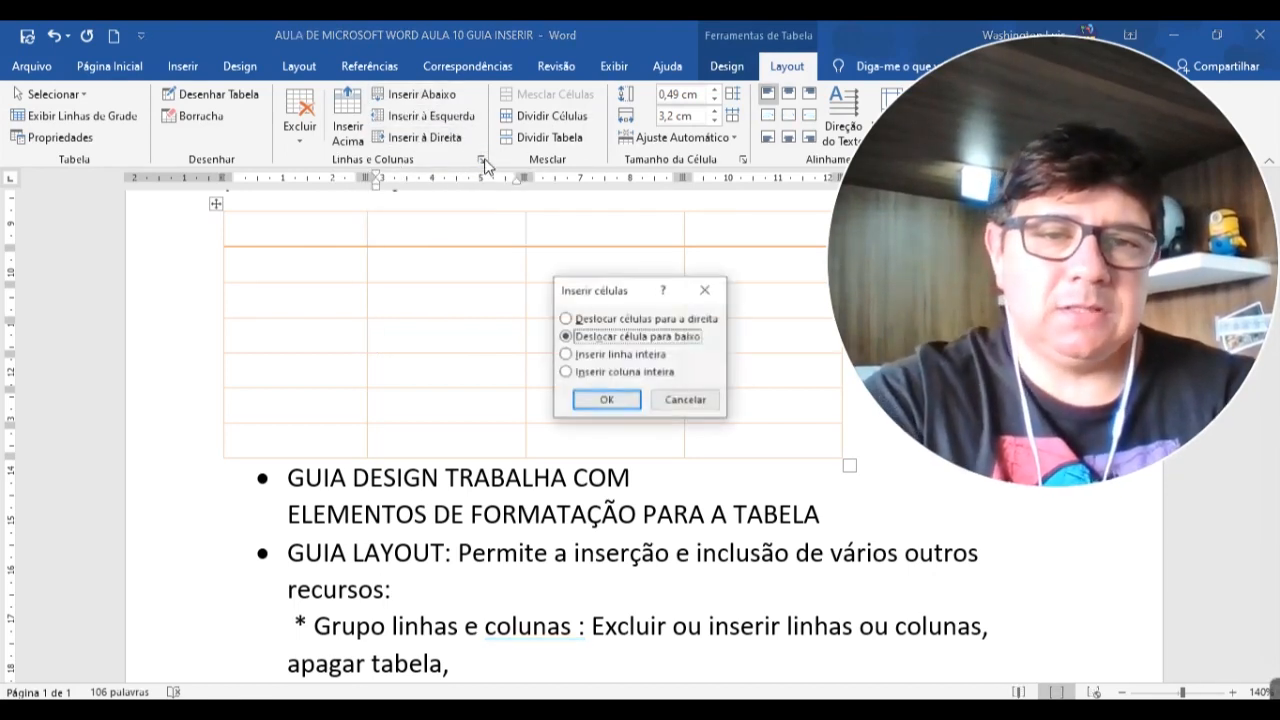
left_click_drag(626, 292, 555, 263)
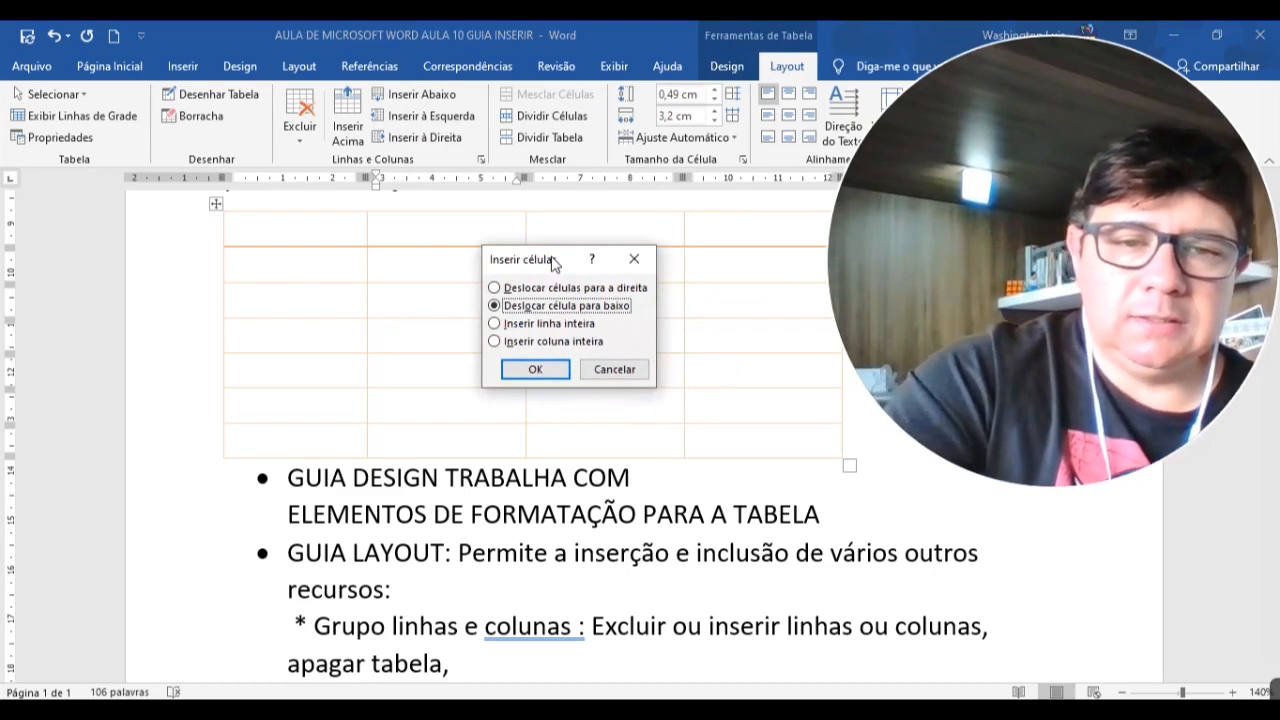
left_click(540, 369)
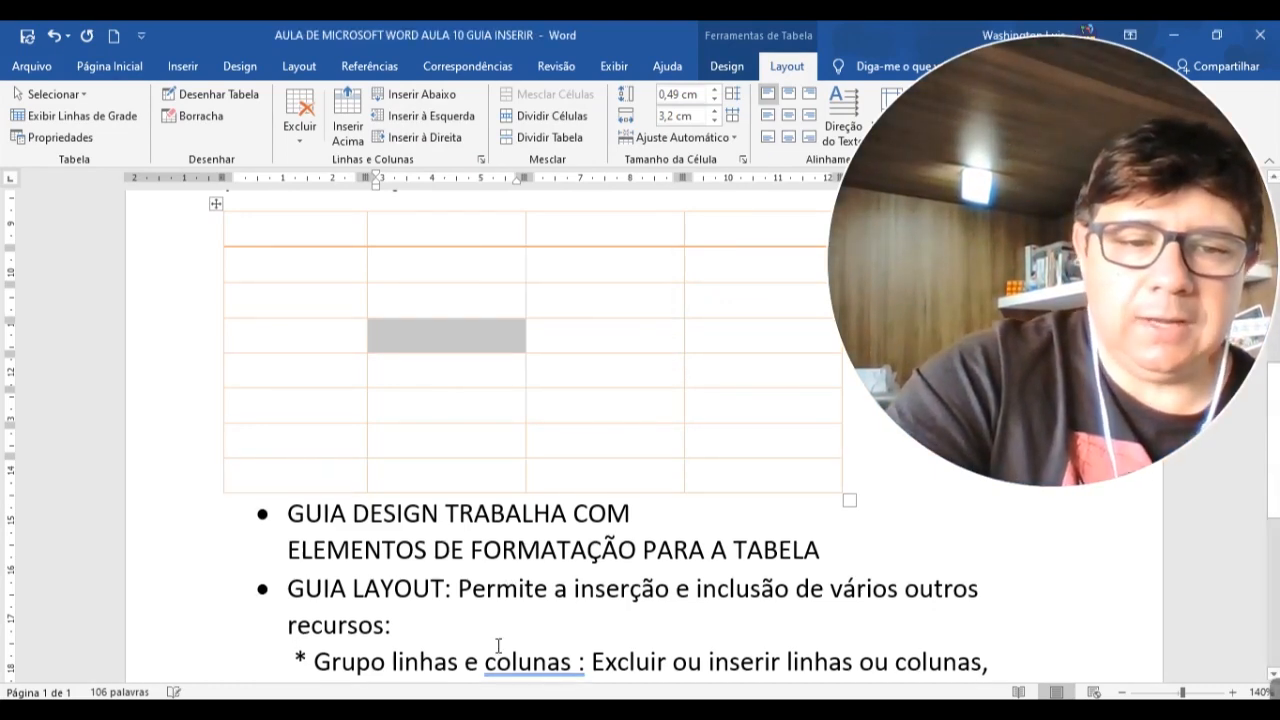
End the "Grupo linhas e colunas" note with "apagar tabela e deslocamento." in place of the trailing comma
scroll(518, 586, "down", 5)
left_click(491, 448)
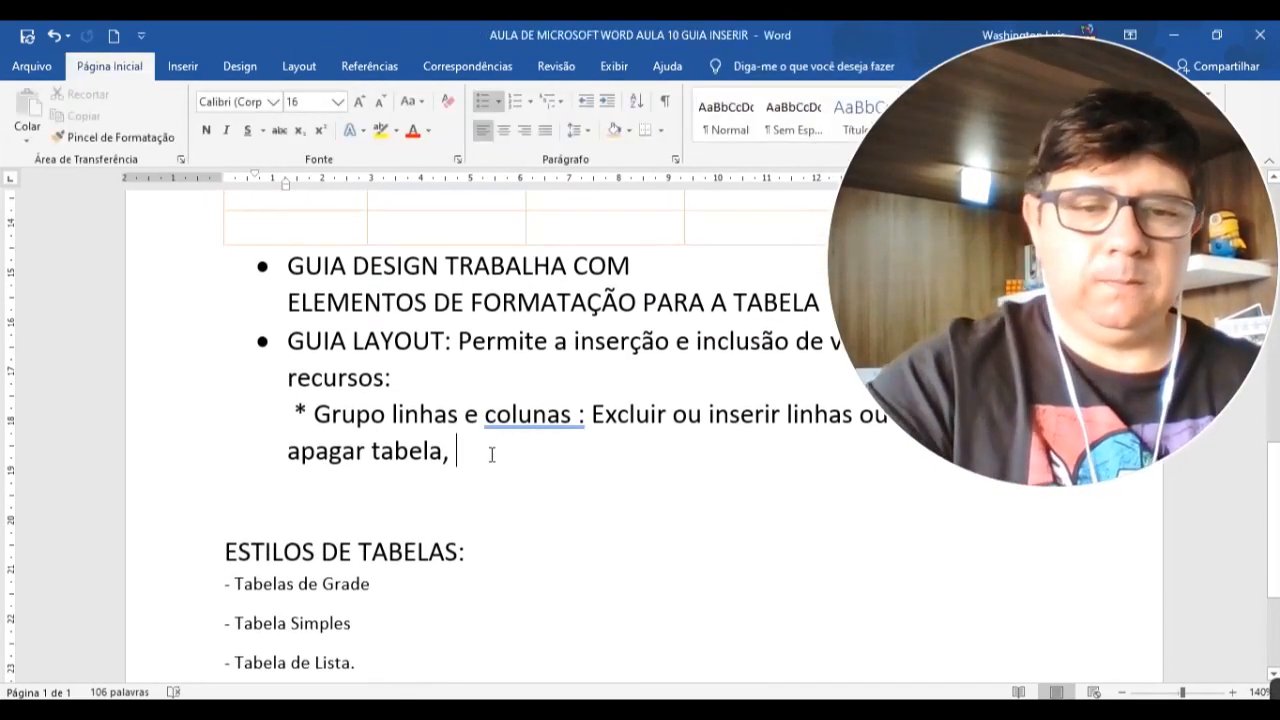
key("BackSpace")
type("e desc")
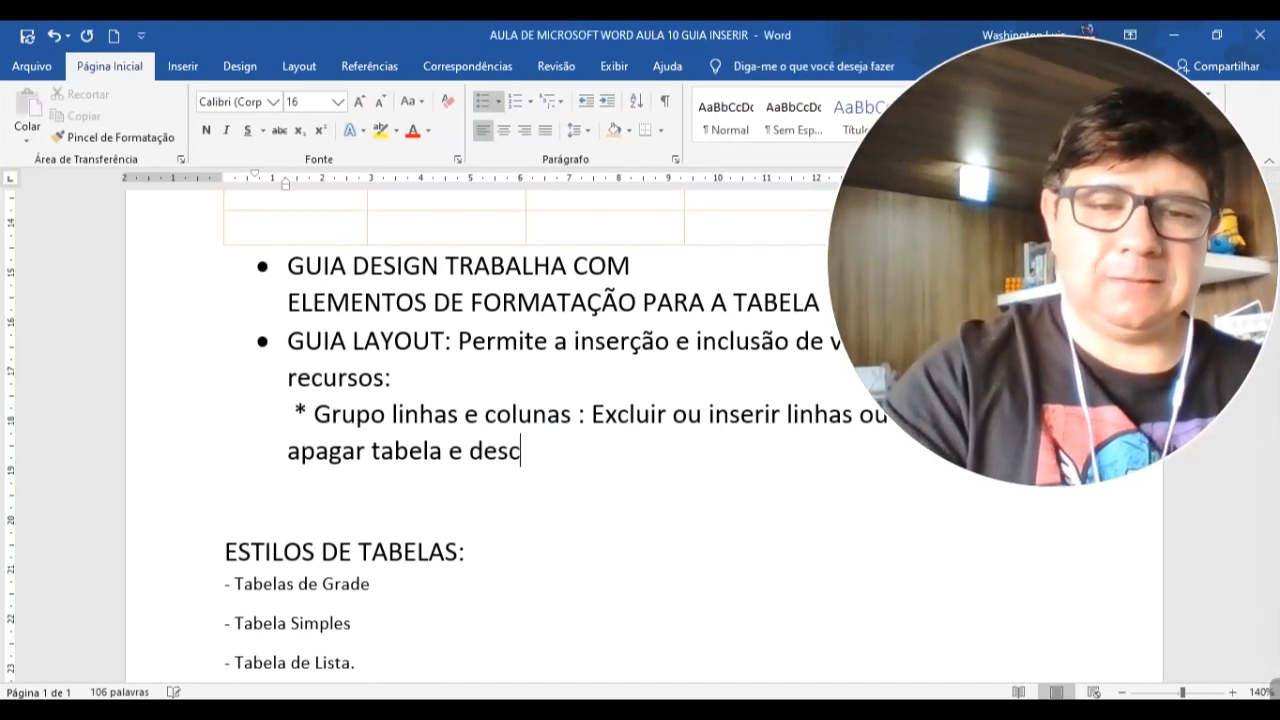
key("BackSpace")
type("locamento.")
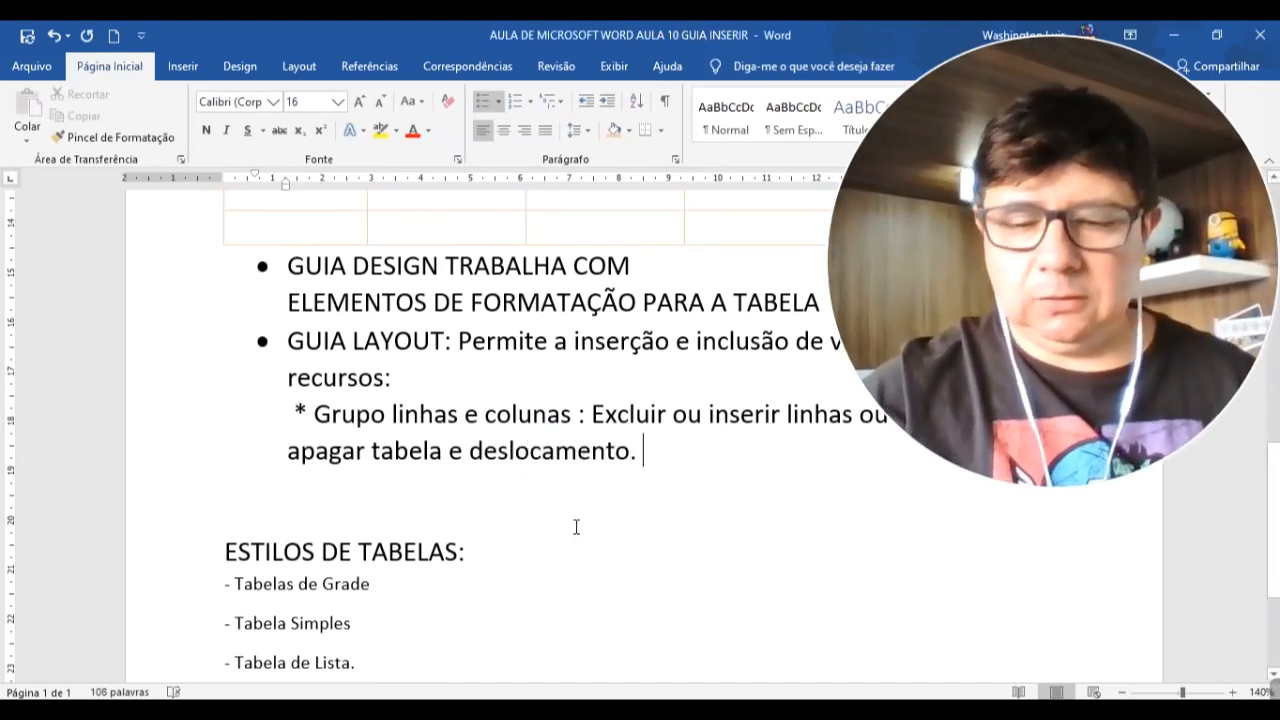
key("Return")
key("Tab")
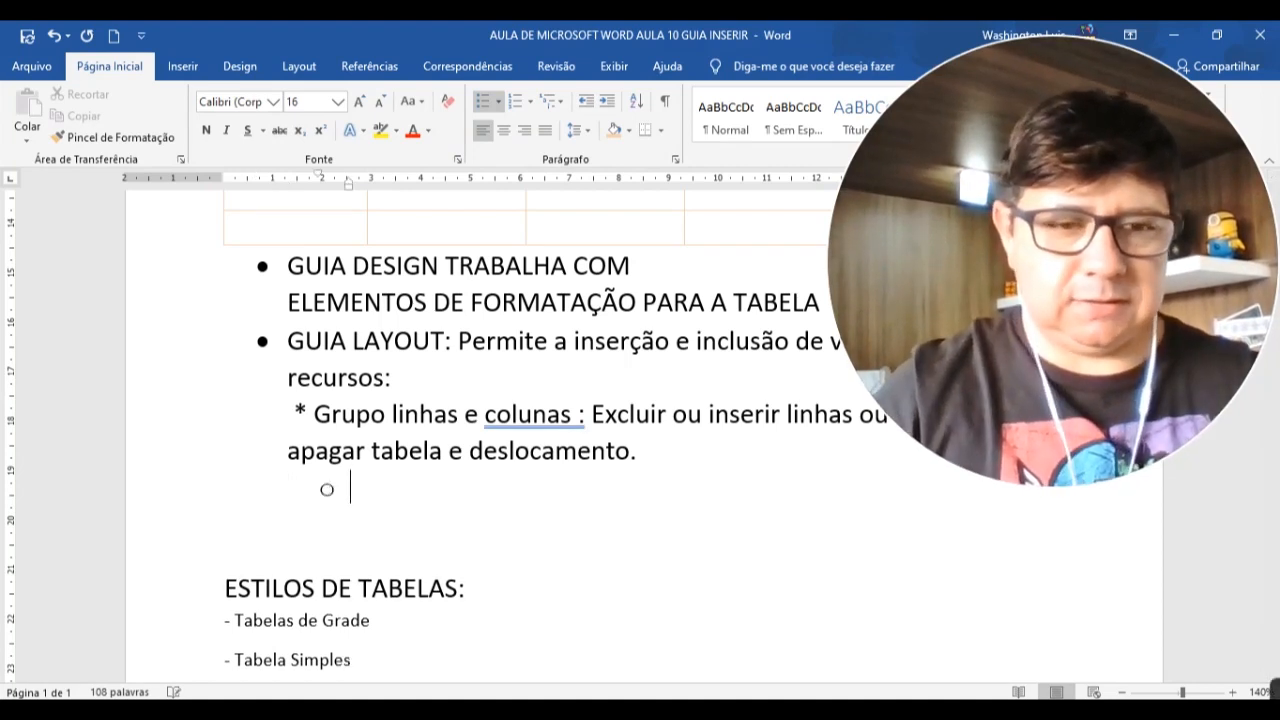
key("shift+Tab")
key("Tab")
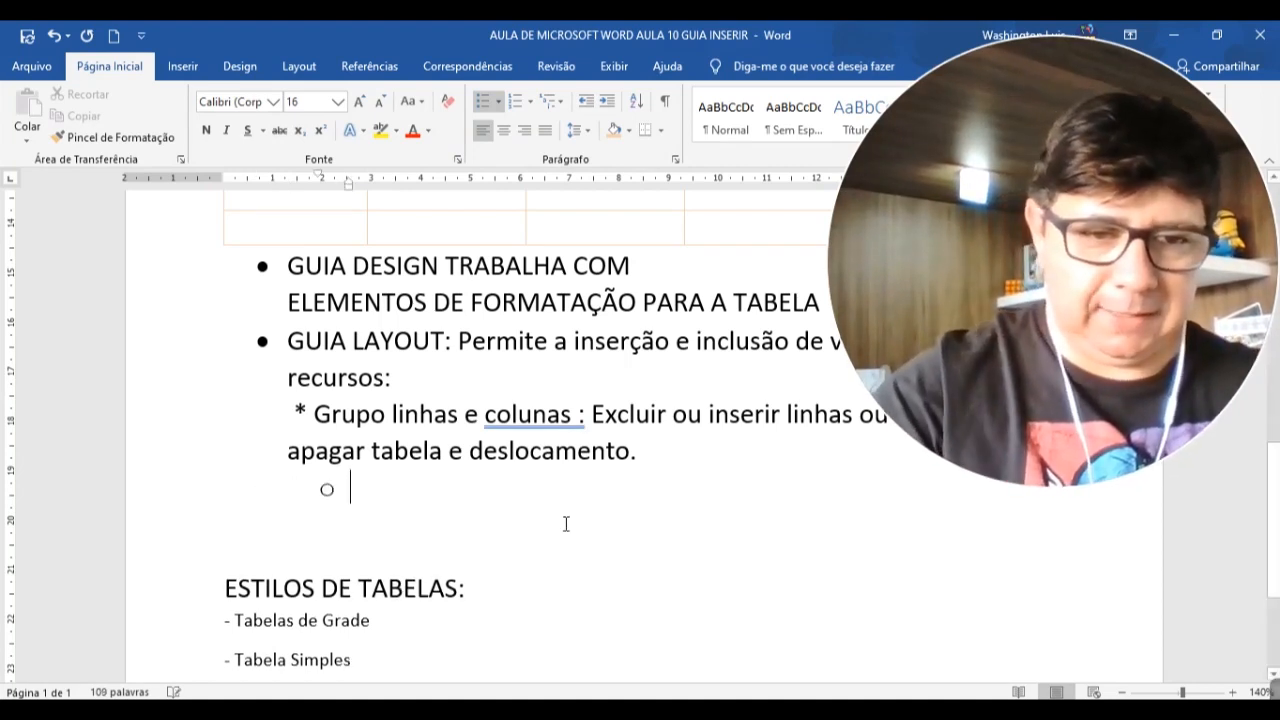
left_click(489, 108)
left_click(489, 108)
key("Tab")
left_click_drag(331, 497, 291, 497)
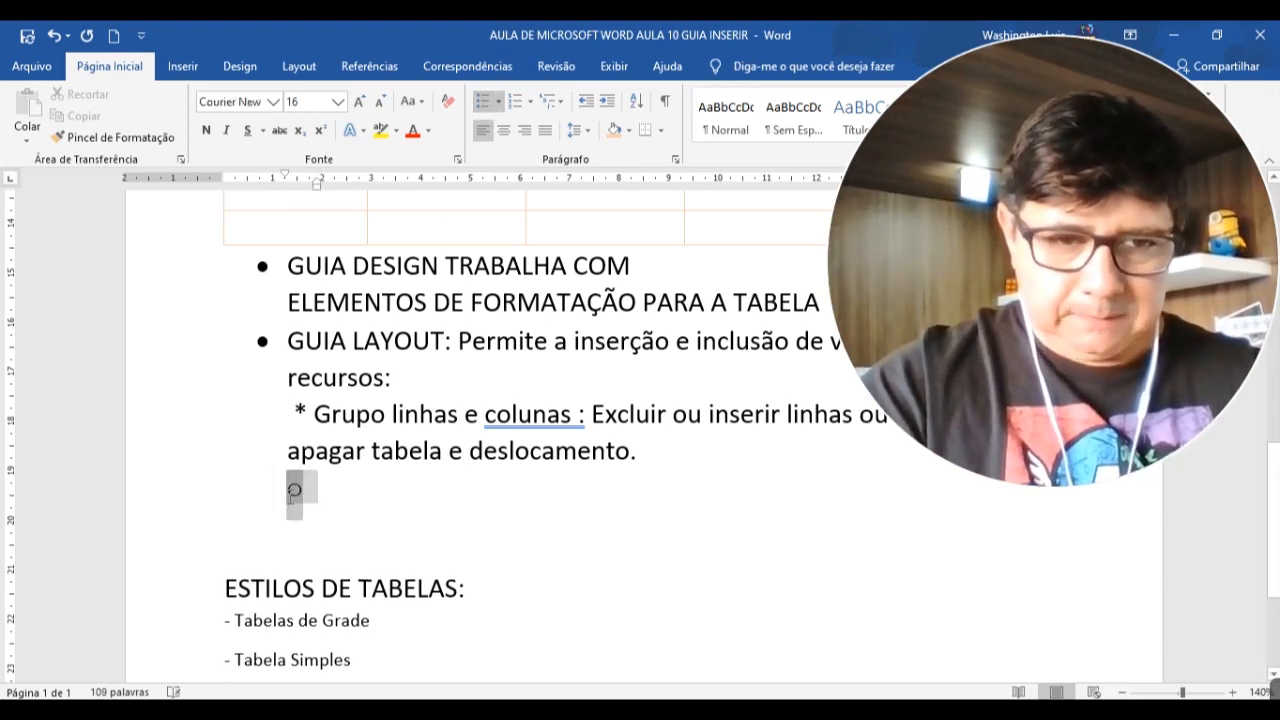
left_click(366, 499)
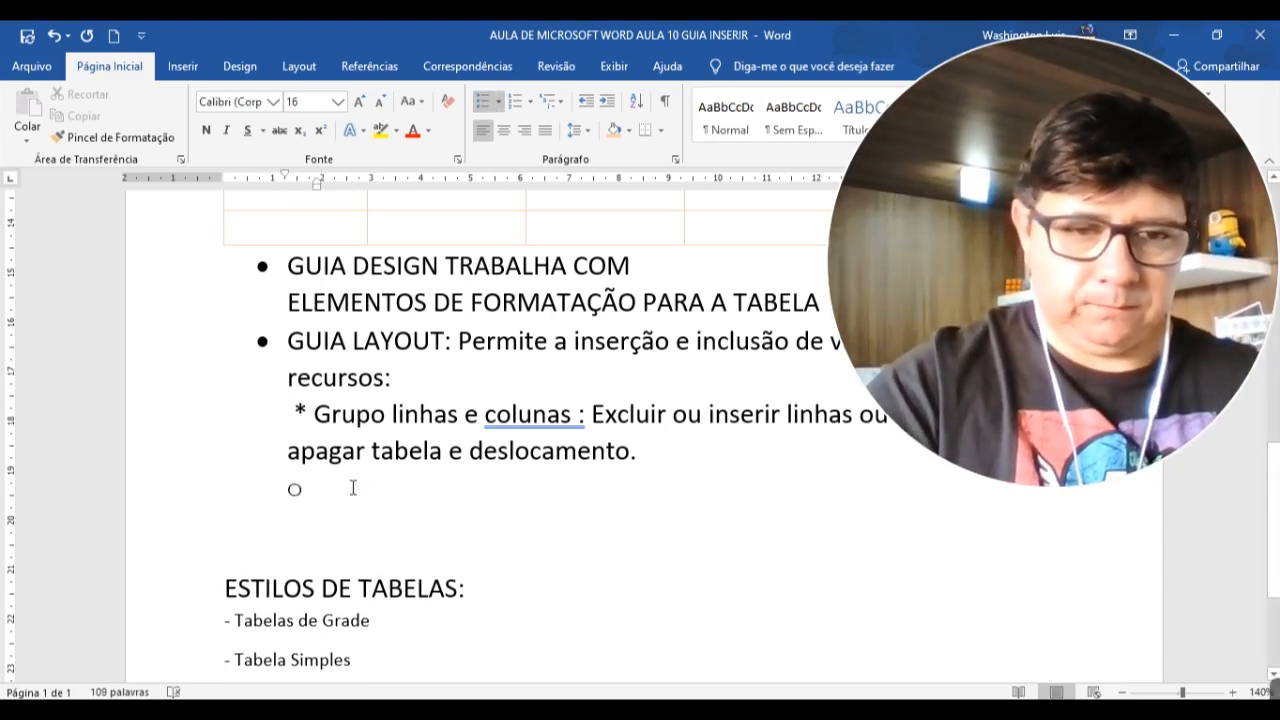
key("BackSpace")
key("BackSpace")
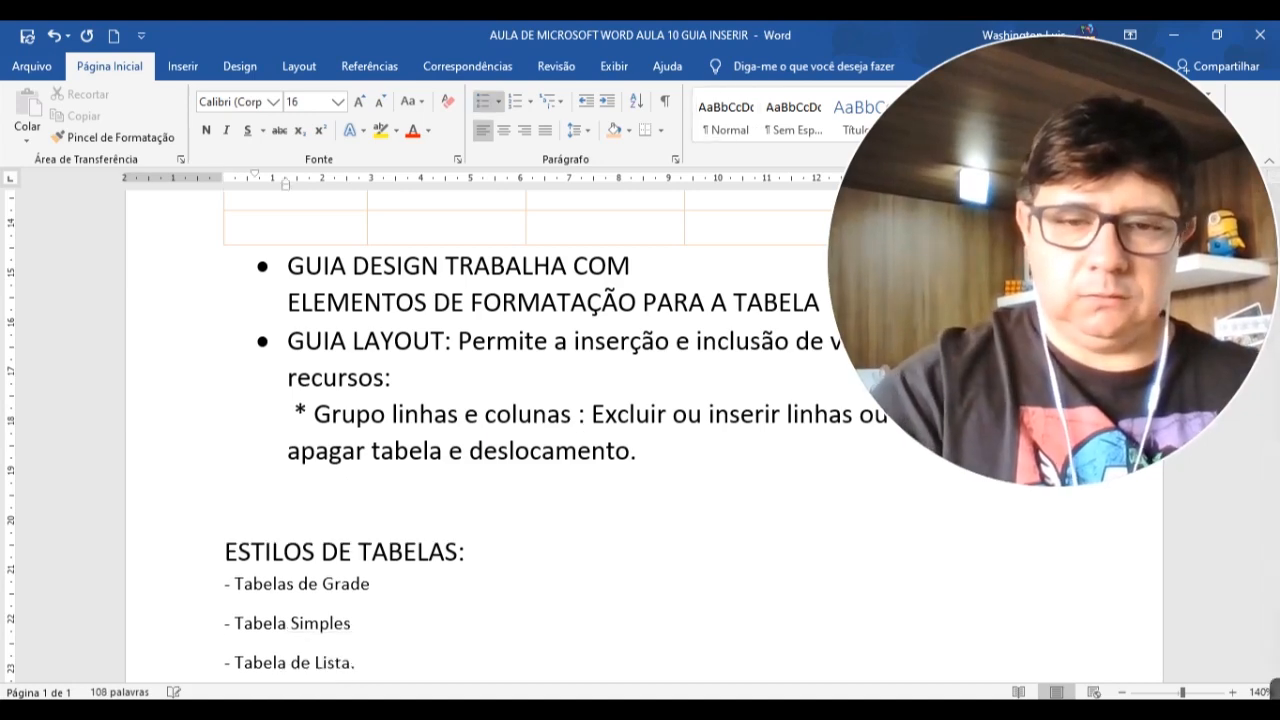
Add a hollow-circle sub-bullet below the "Grupo linhas e colunas" note reading "Grupo Mesclar: Permite mesclar células"
key("Return")
key("Tab")
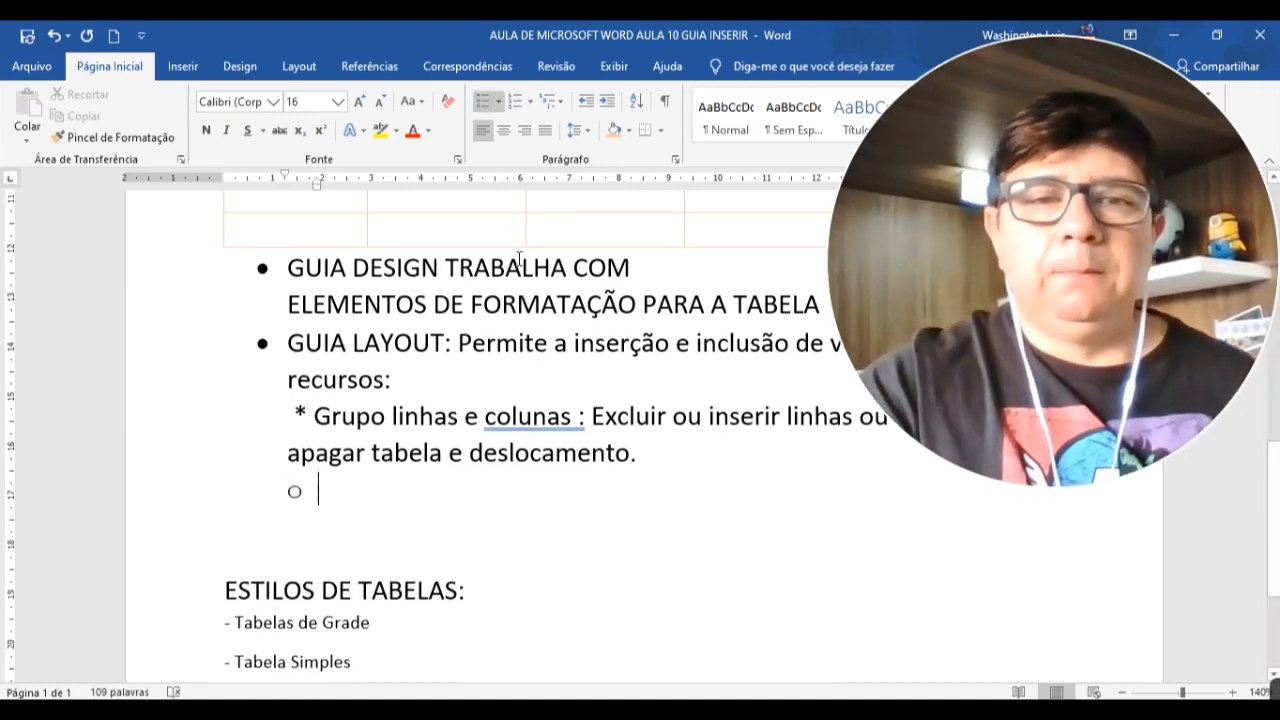
scroll(538, 322, "up", 3)
left_click(780, 68)
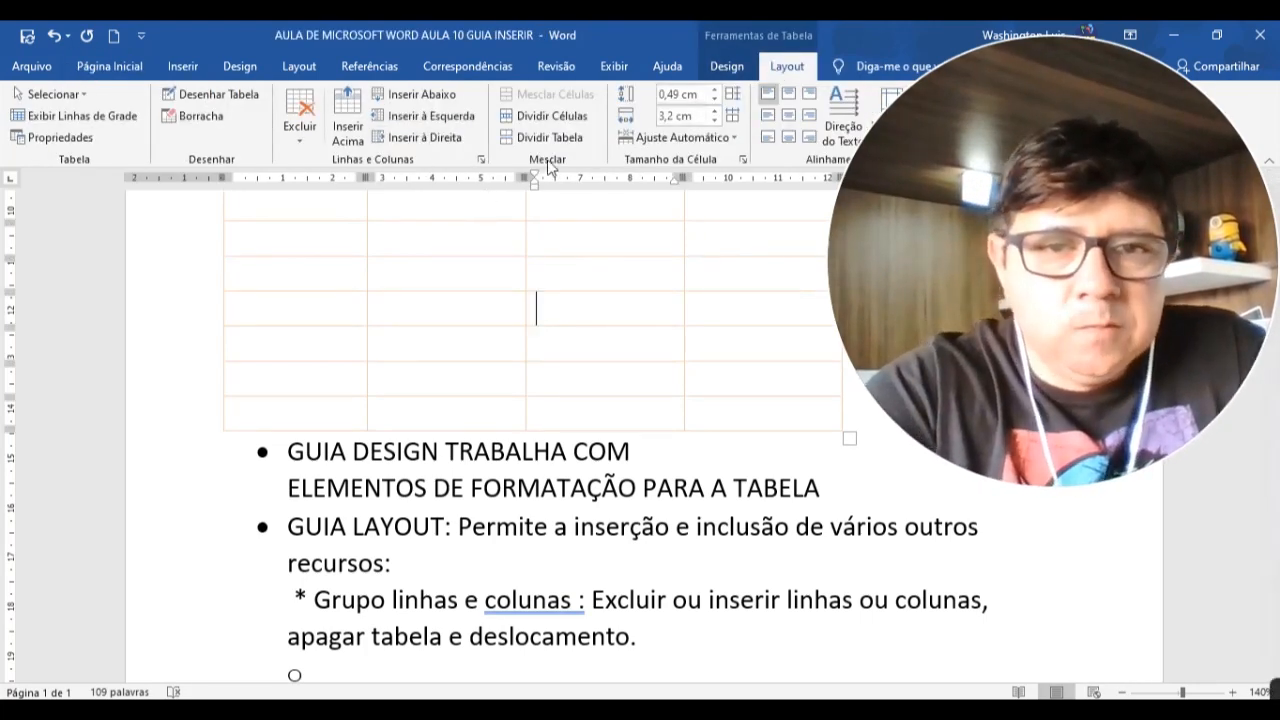
scroll(551, 234, "down", 2)
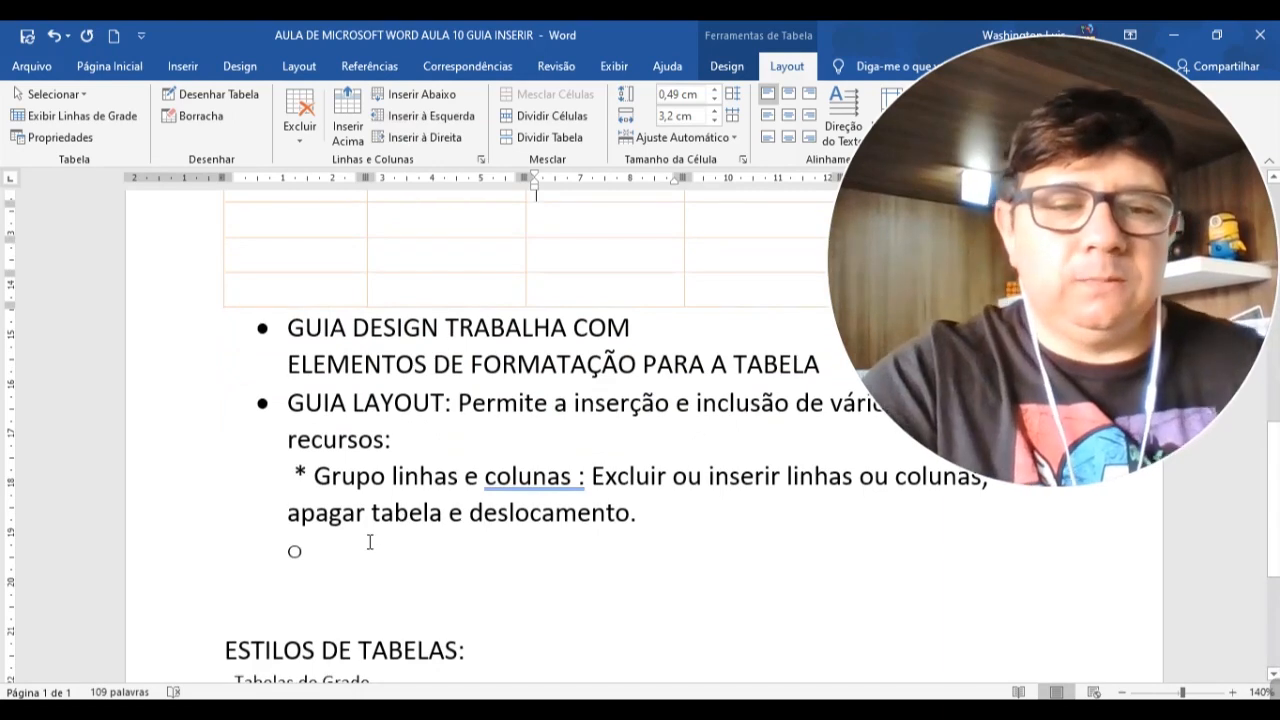
left_click(369, 543)
type("Gr")
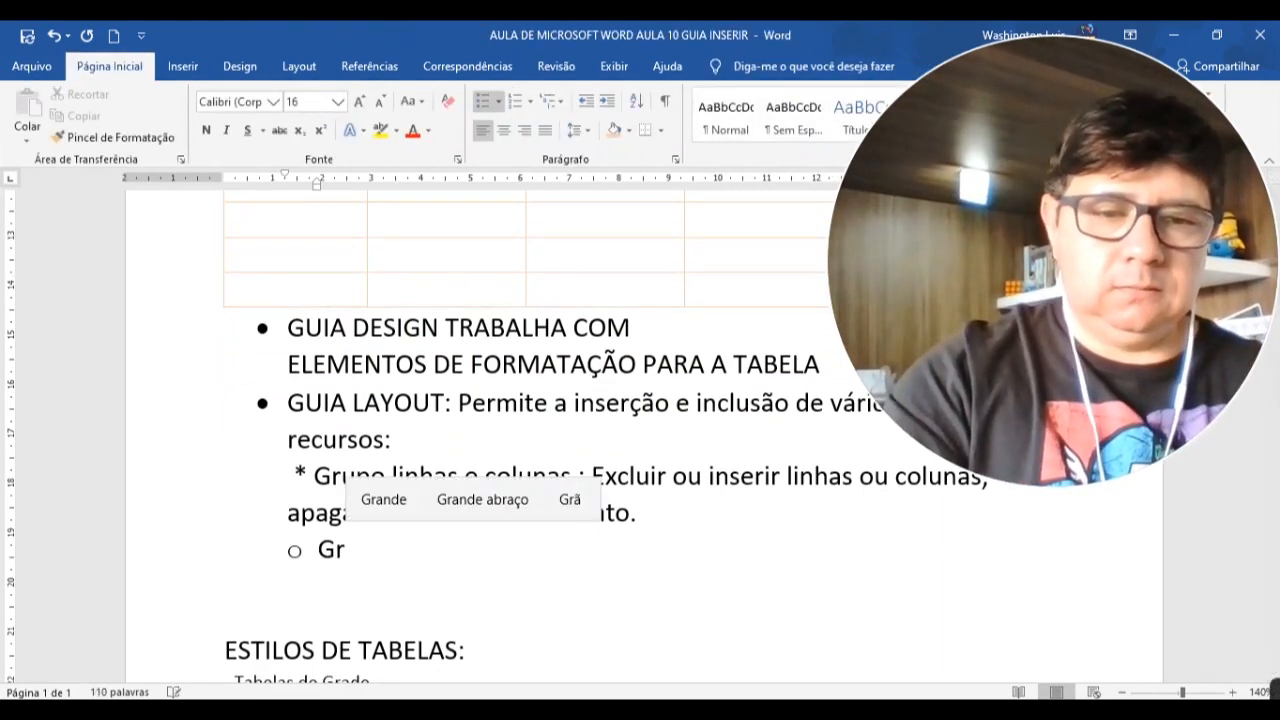
type("upo Mesclar")
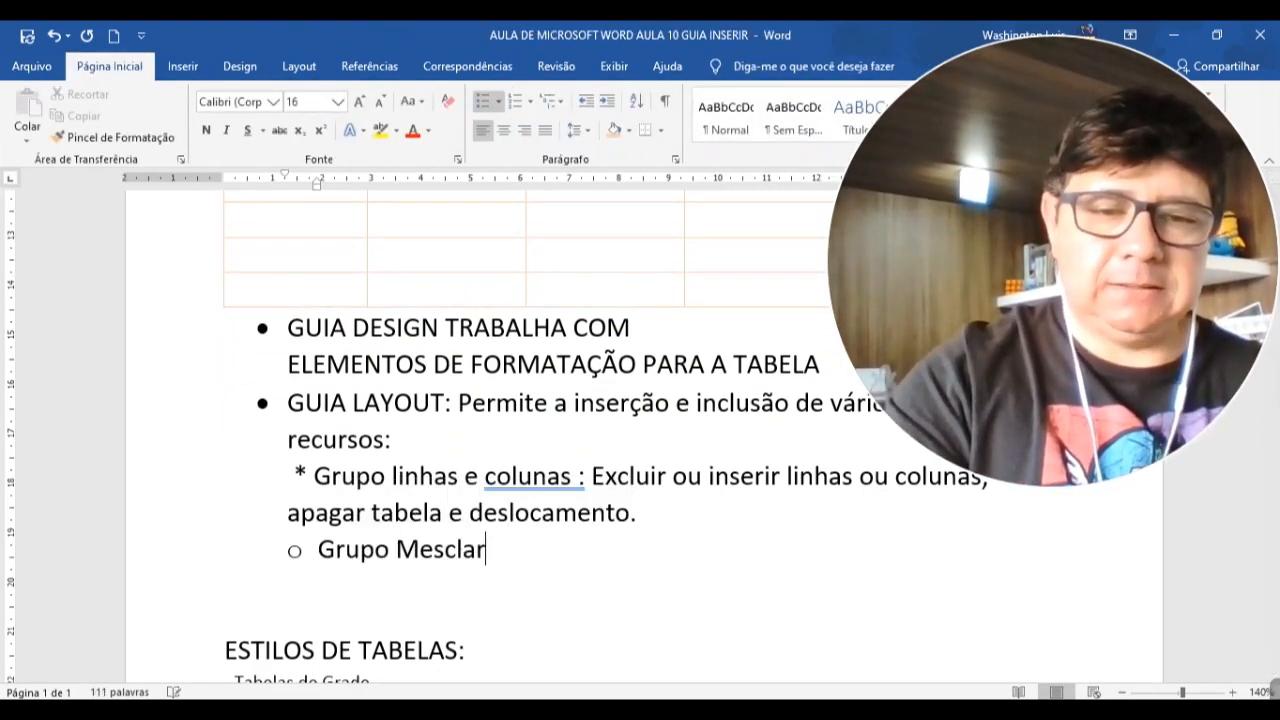
type(": Permite me")
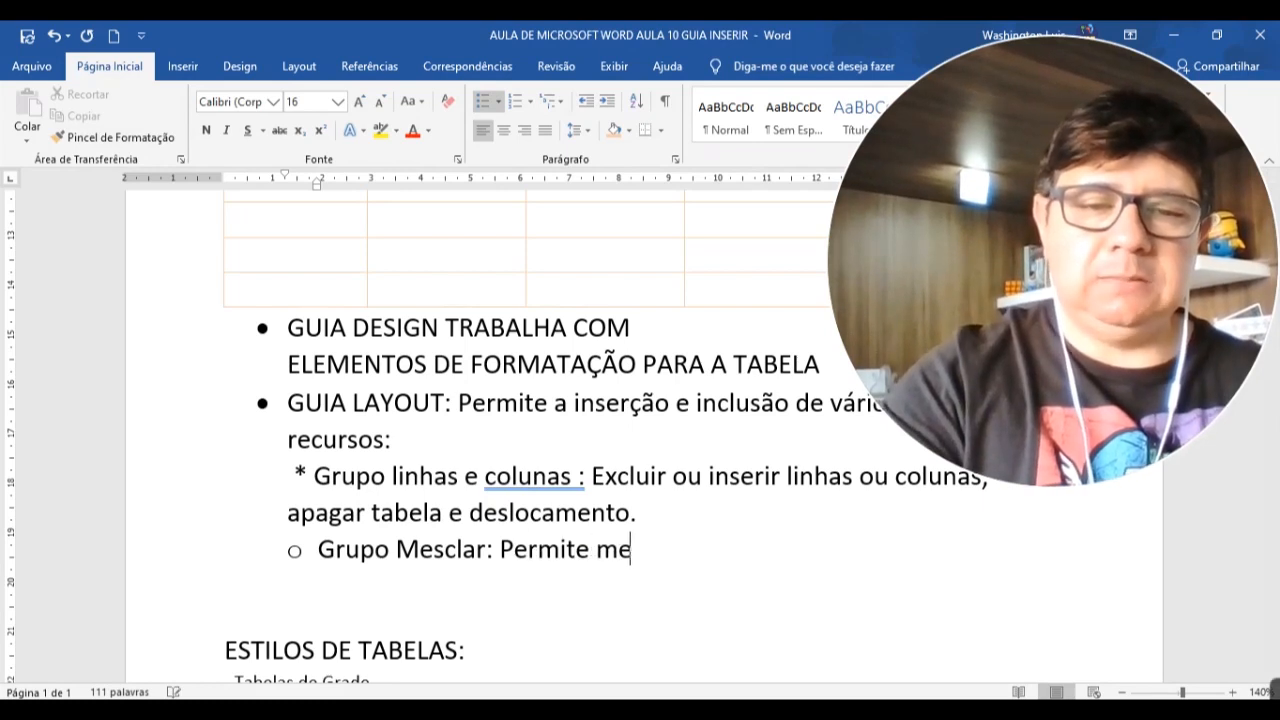
type("sclar cel")
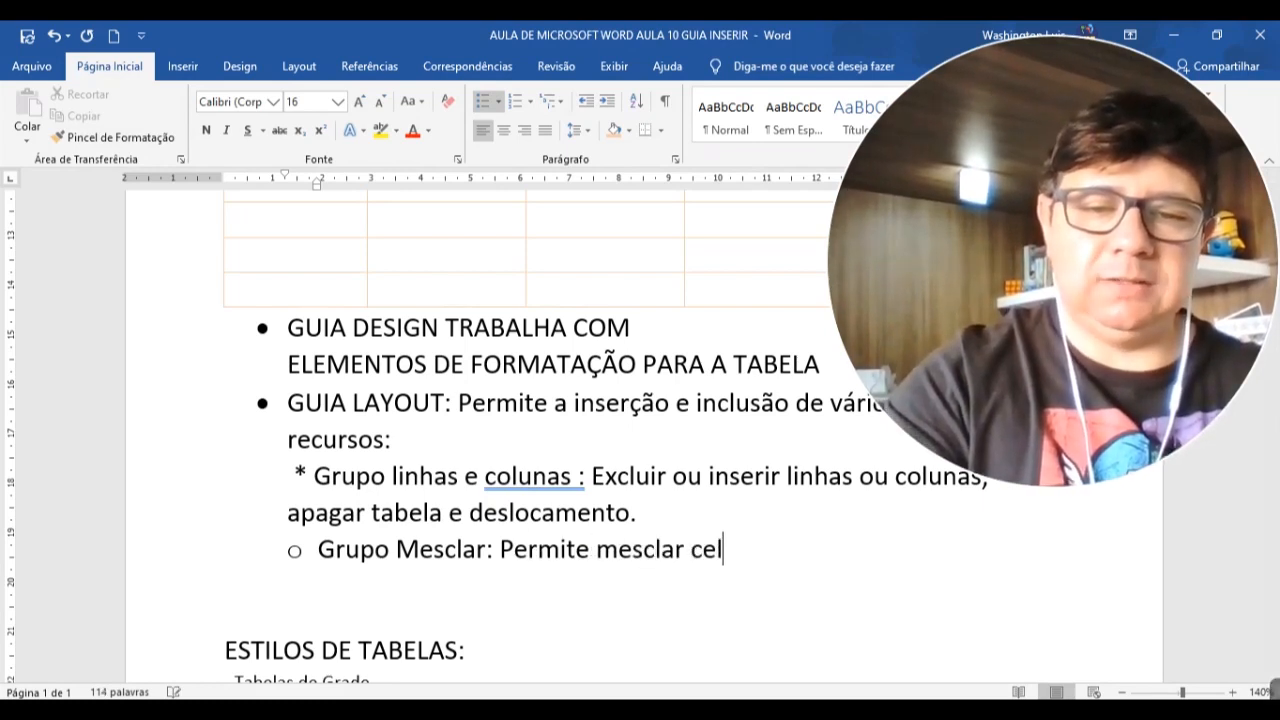
key("BackSpace")
key("BackSpace")
type("élulas")
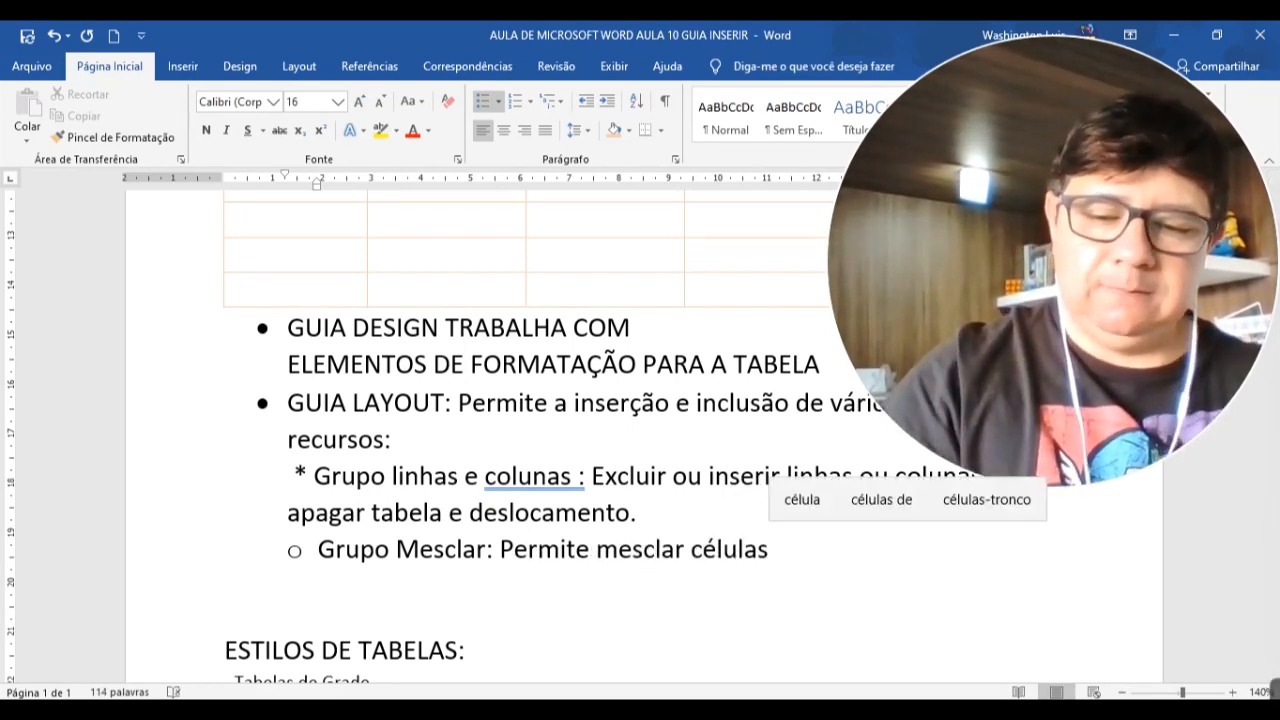
Add a second line within the "Grupo Mesclar" bullet reading "Apagar ou unir linhas e colunas de uma área selecionada."
key("shift+Return")
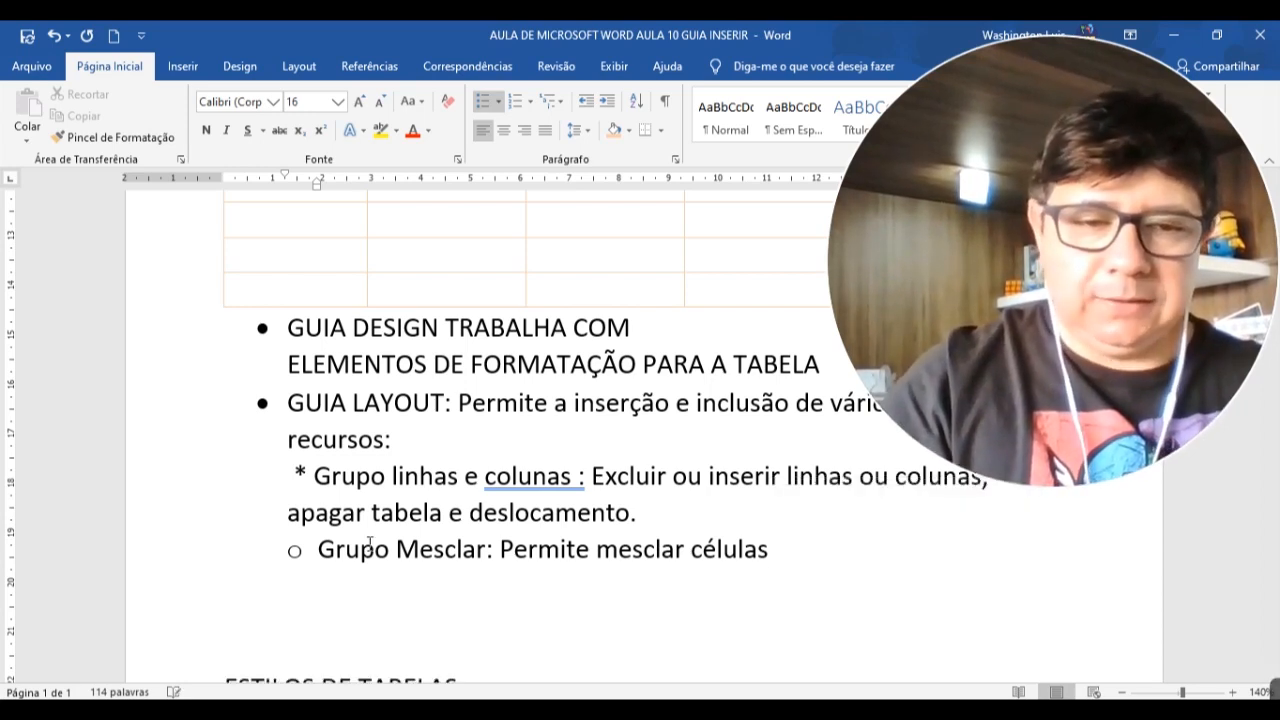
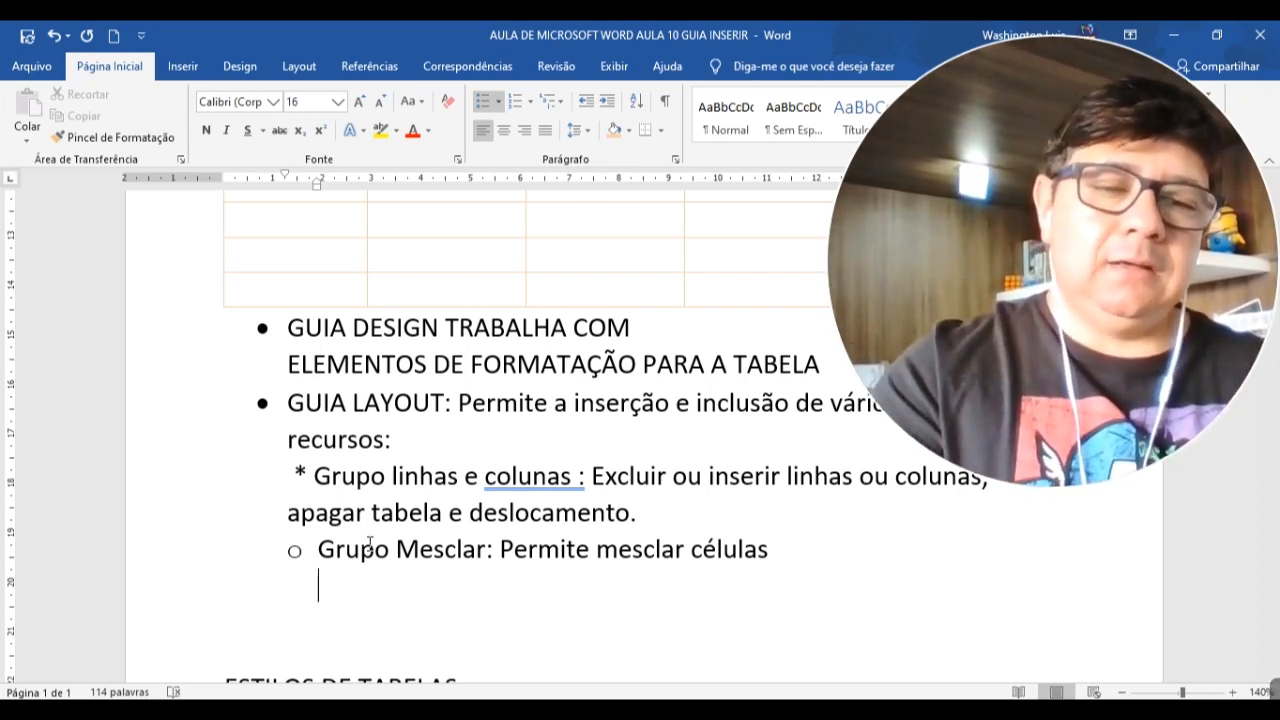
type("Apagar")
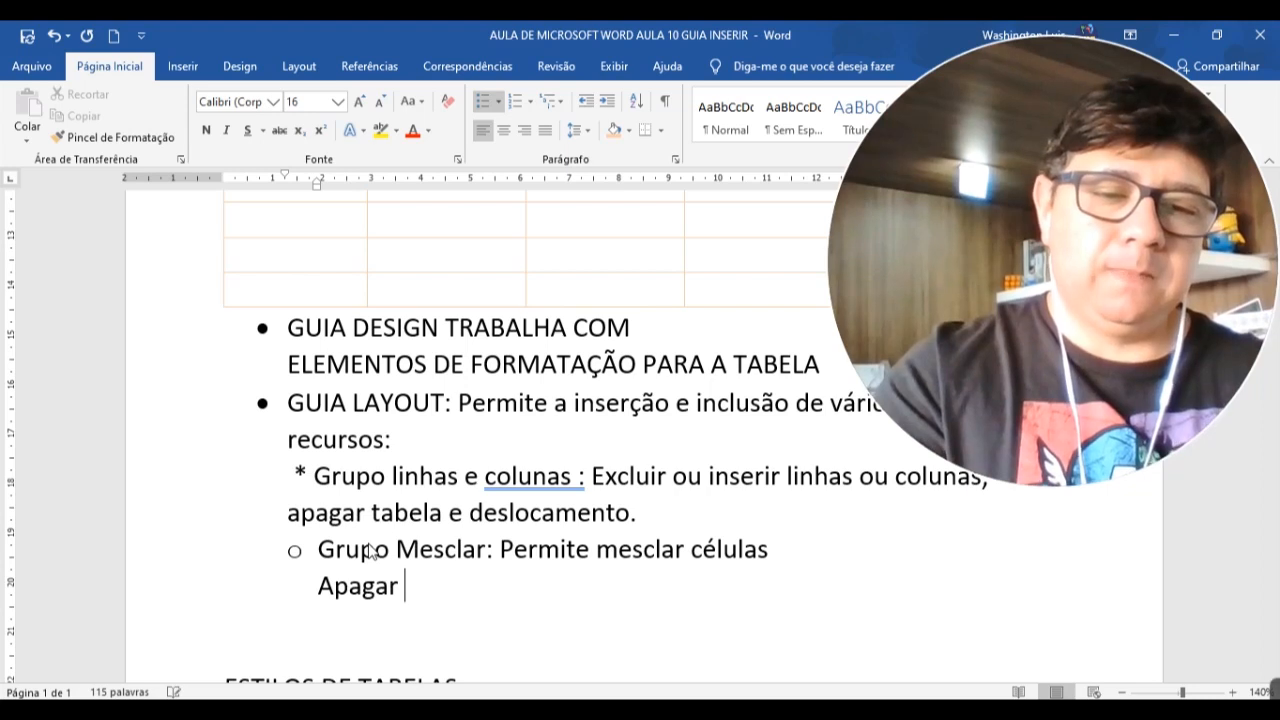
type(" ou un")
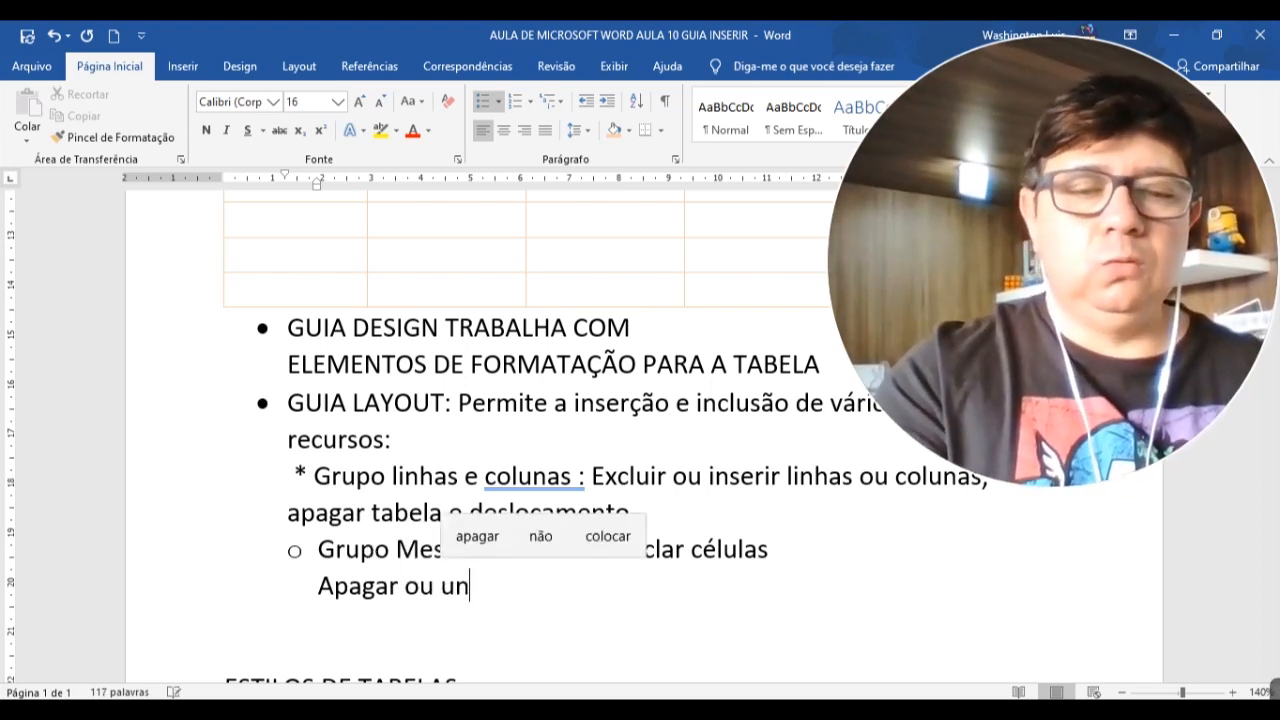
type("ir linhas e ")
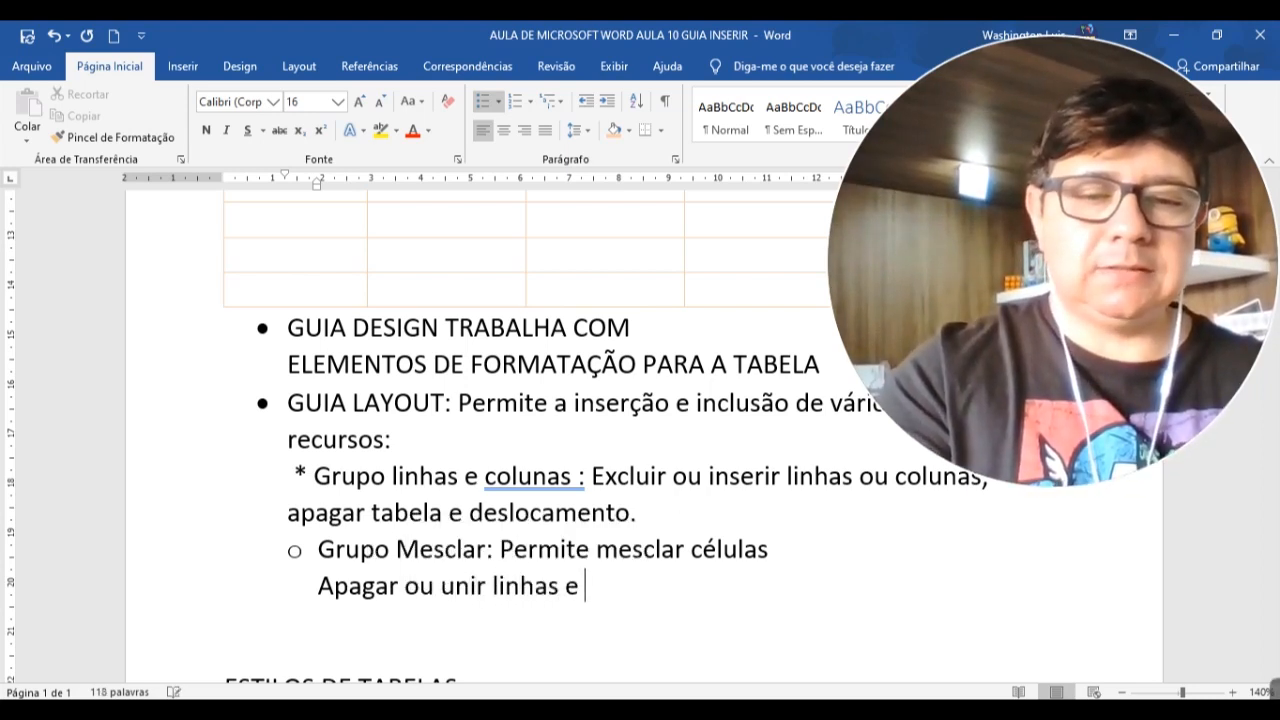
type("colulas")
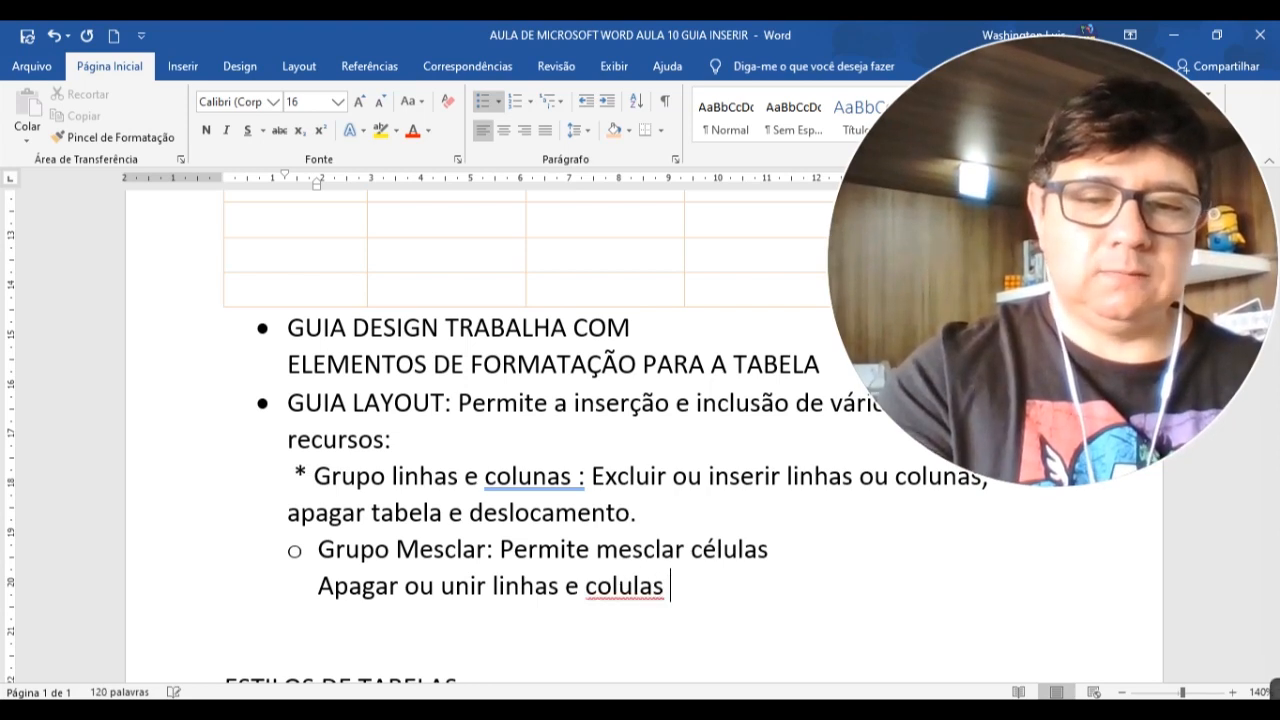
key("BackSpace")
key("BackSpace")
key("BackSpace")
key("BackSpace")
type("nas")
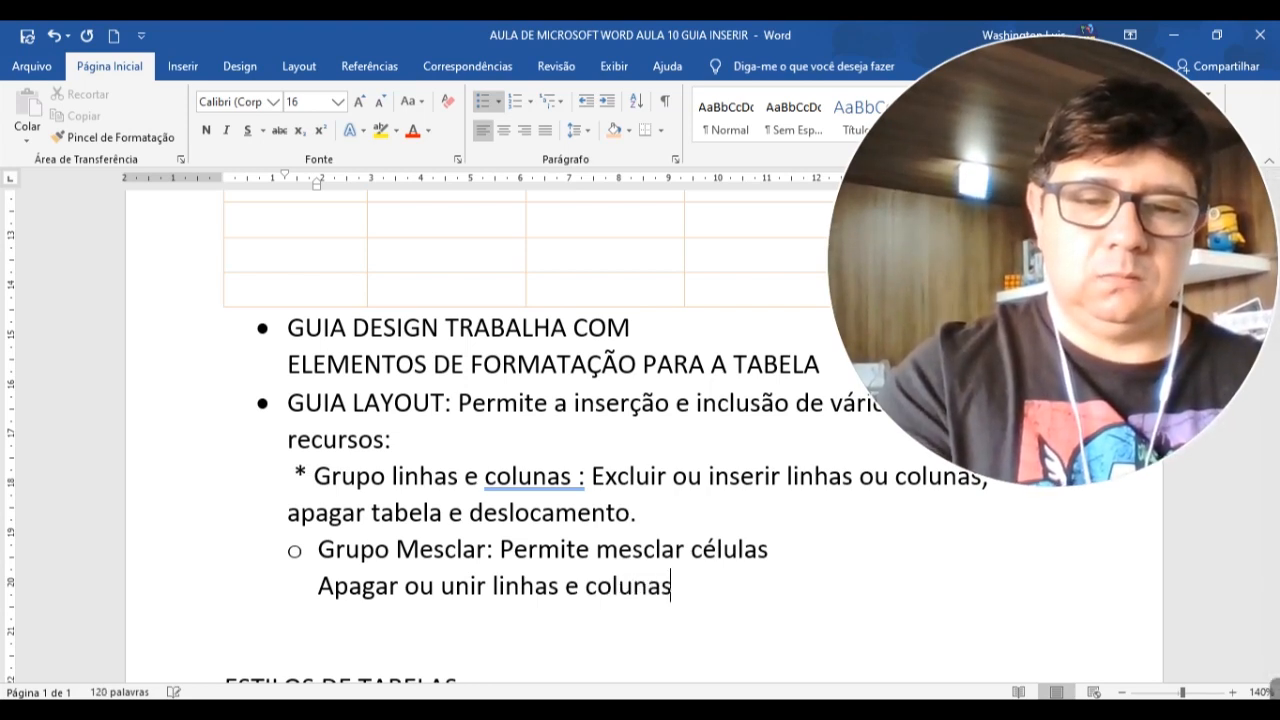
type(" de uma área sele")
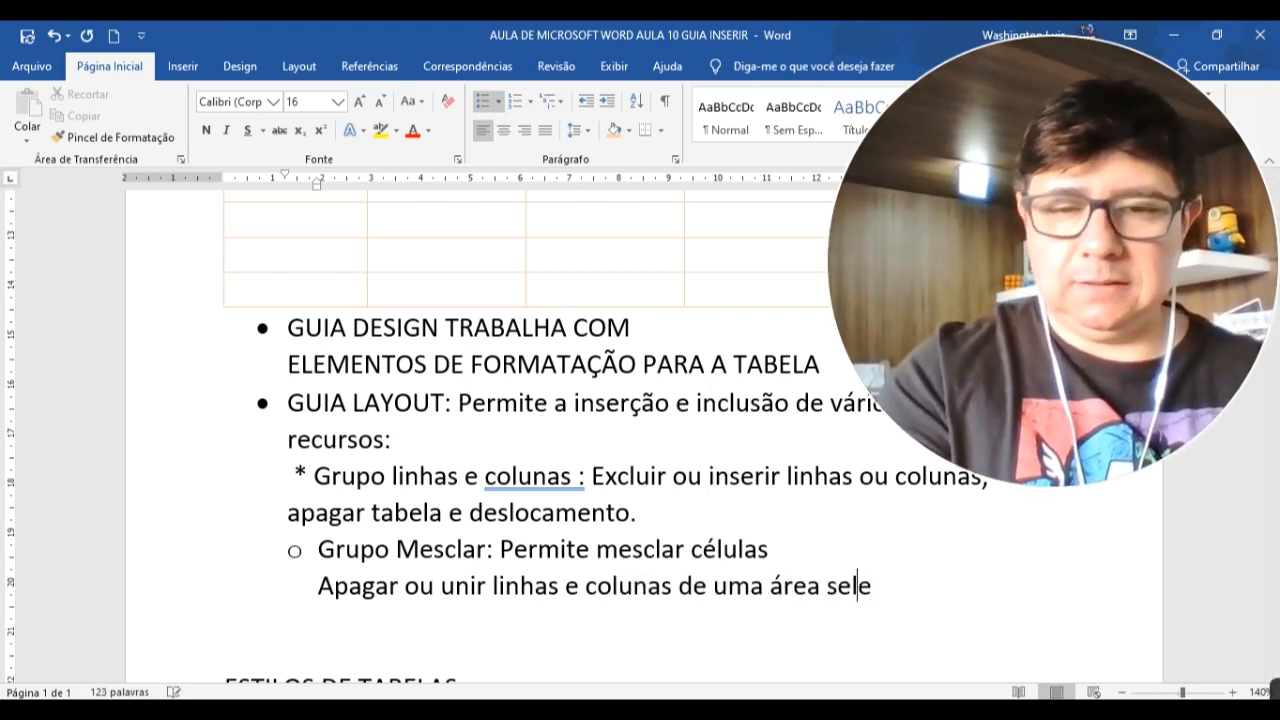
type("cionada.")
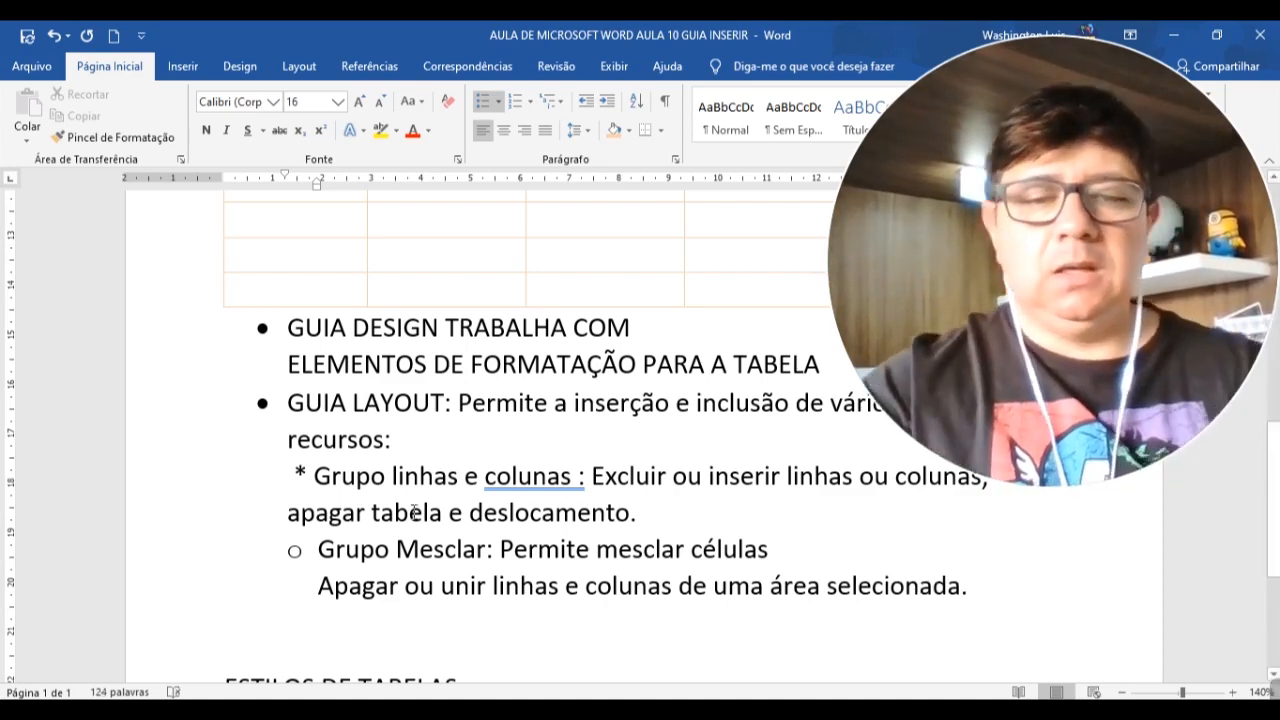
Apply the plain grid table style with black borders to the whole table
scroll(558, 538, "up", 5)
scroll(558, 538, "up", 1)
left_click_drag(303, 414, 790, 645)
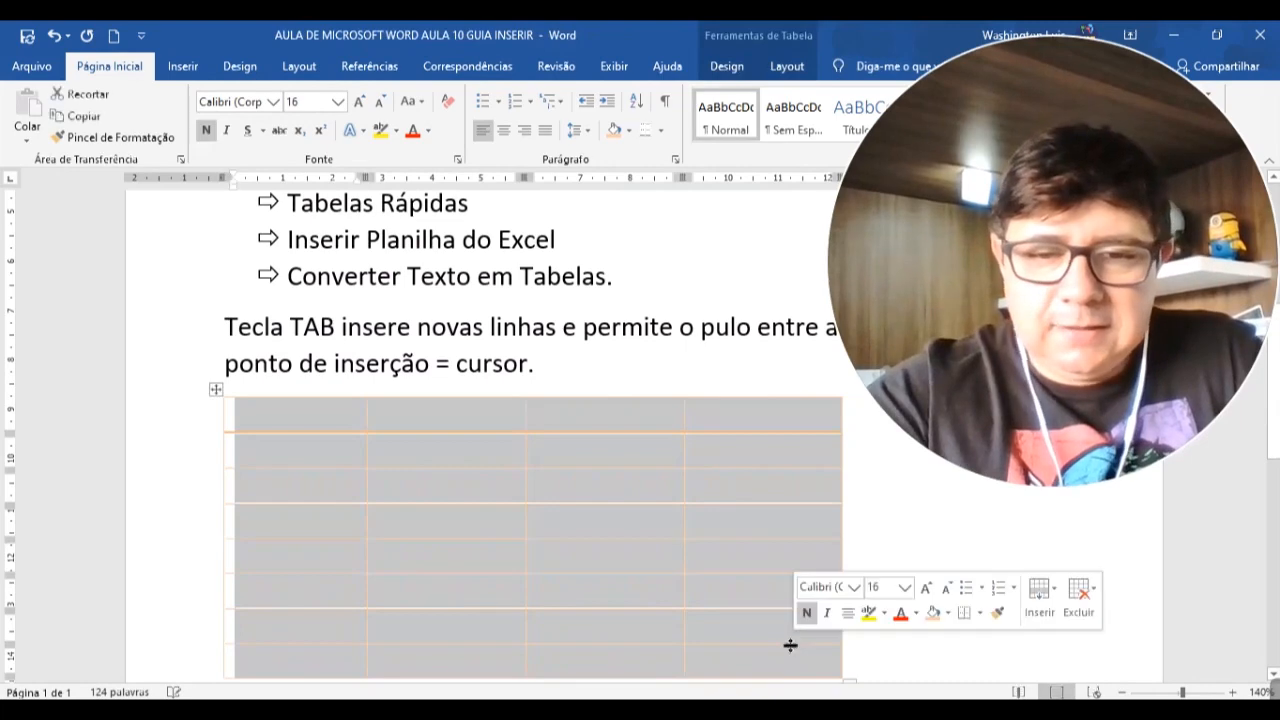
left_click(725, 68)
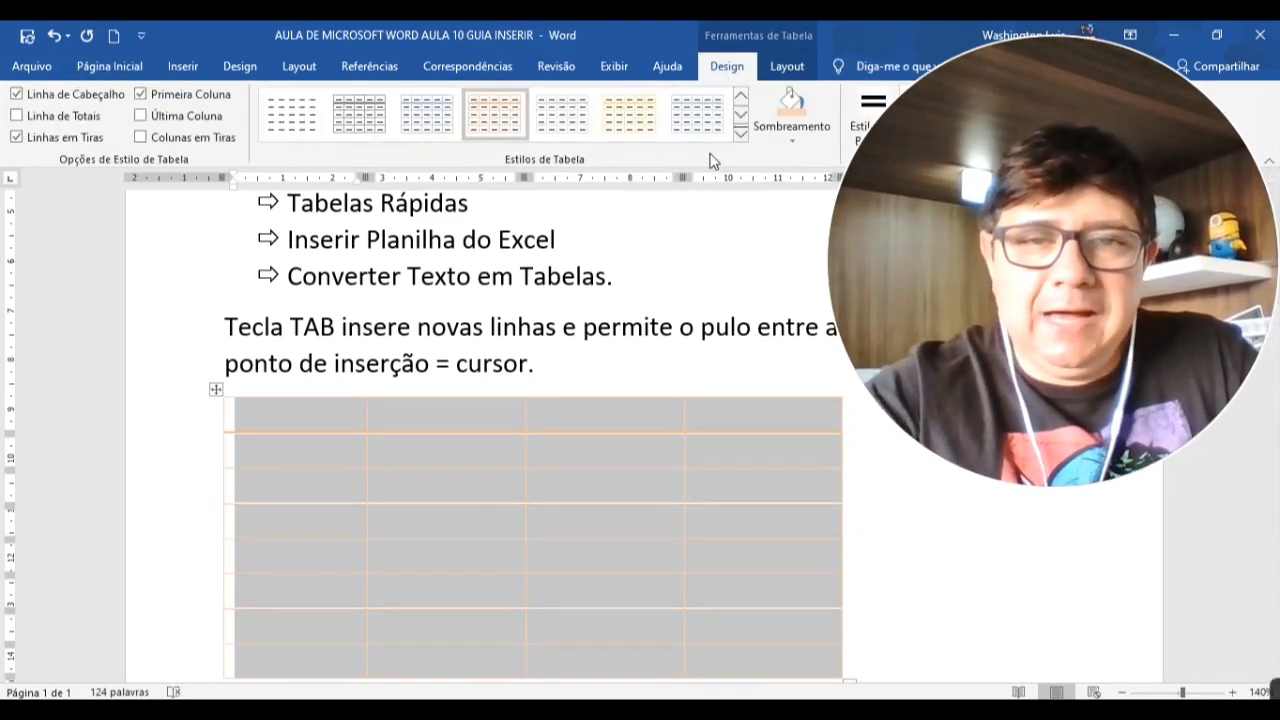
left_click(740, 132)
left_click(403, 150)
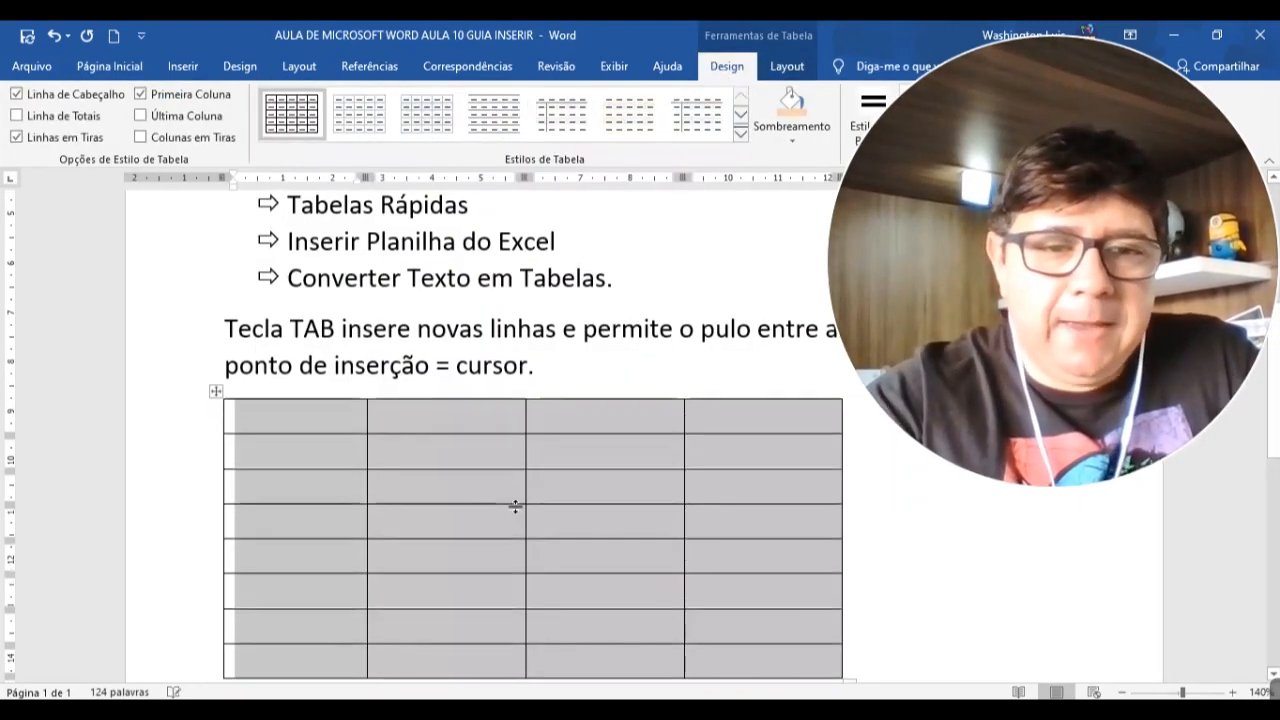
scroll(517, 523, "down", 3)
left_click(513, 470)
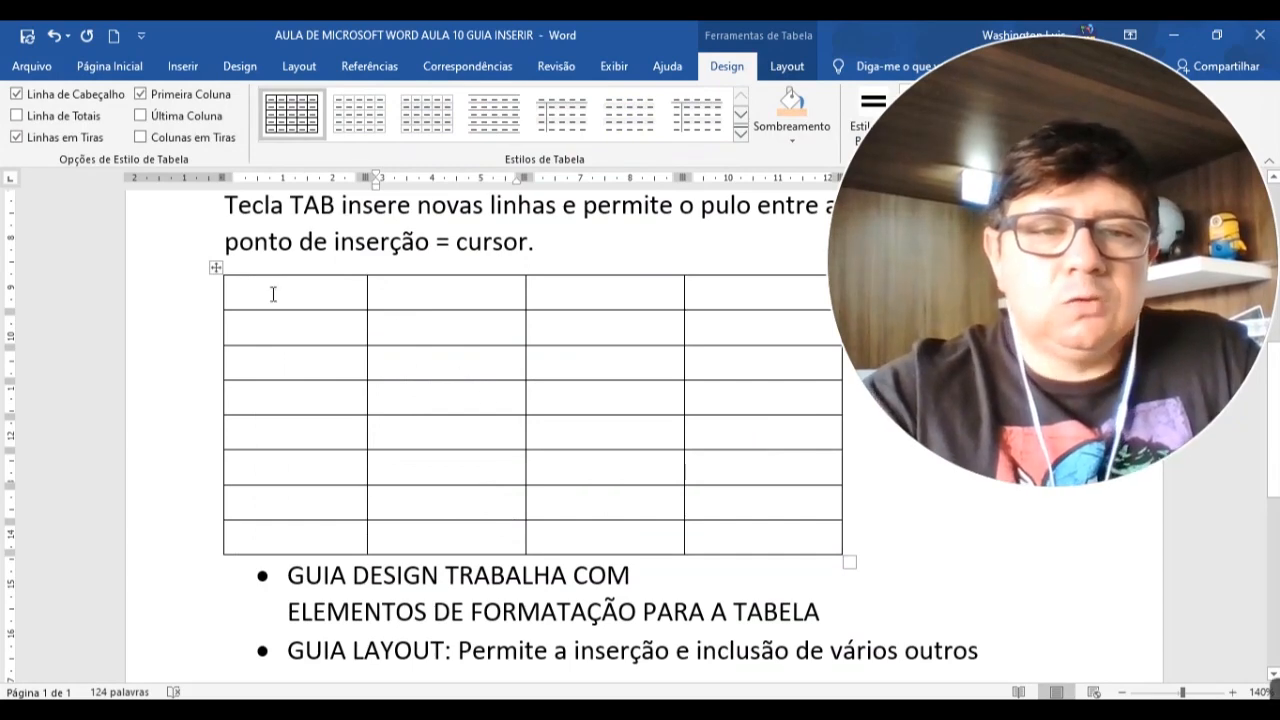
Merge the four cells of the table's first row into a single cell
scroll(361, 402, "up", 2)
left_click_drag(356, 353, 750, 355)
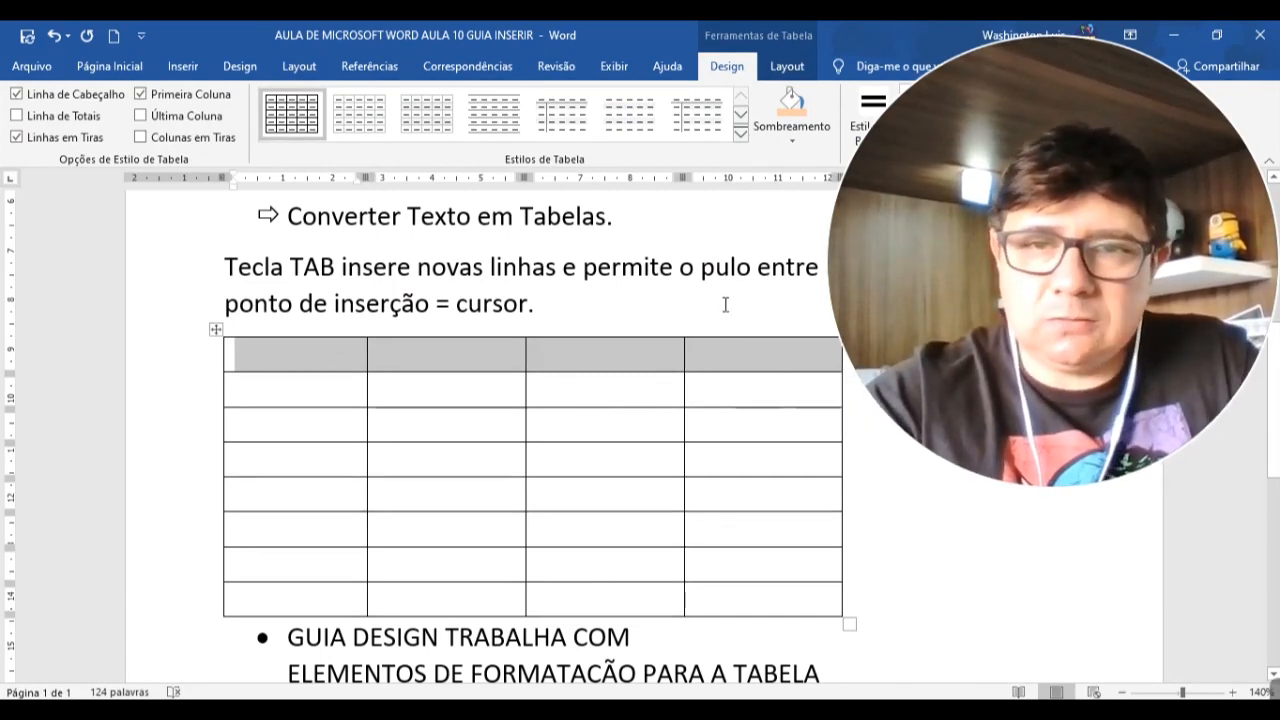
left_click(786, 66)
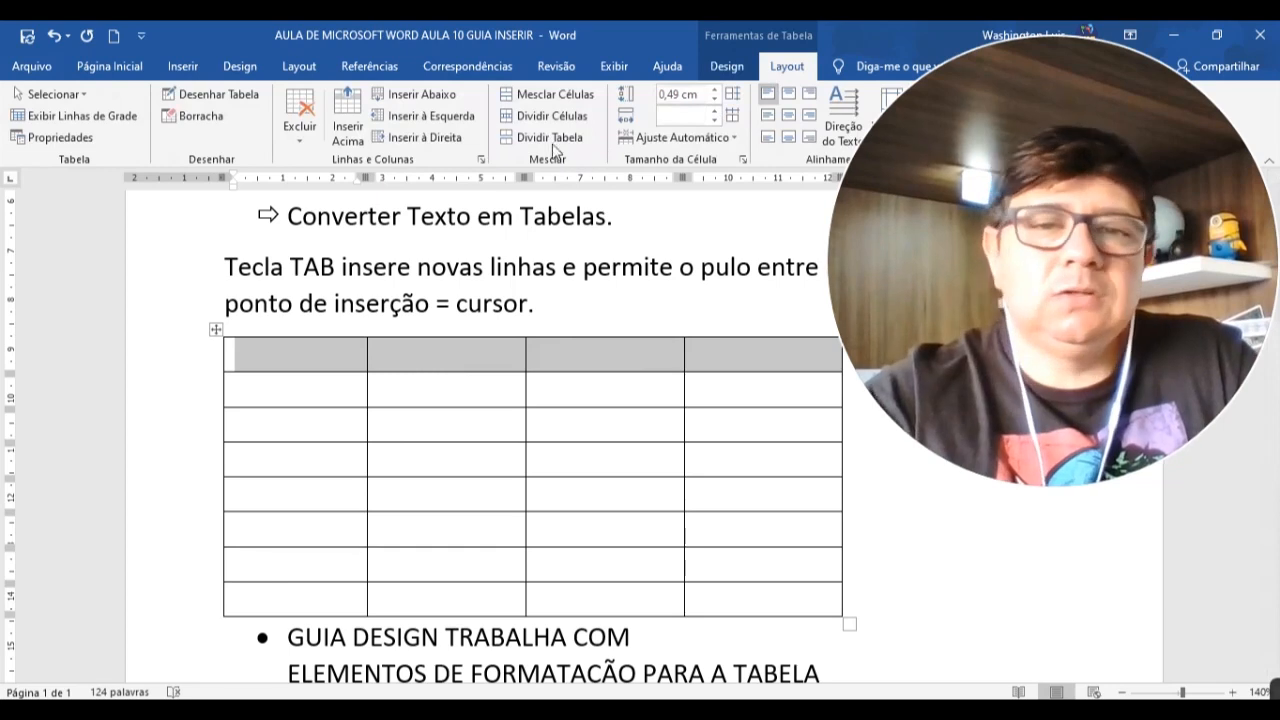
left_click(556, 95)
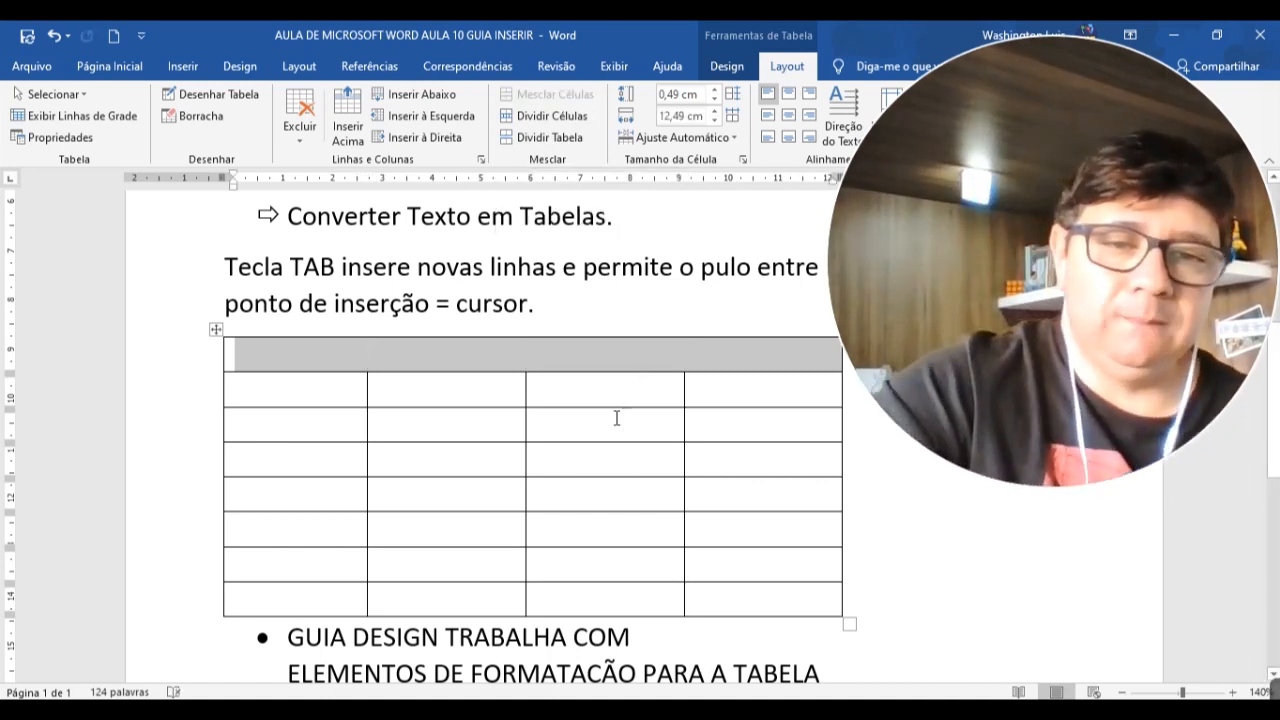
Fill the merged first-row cell with a long run of the letter d and select that text
left_click(566, 355)
type("d")
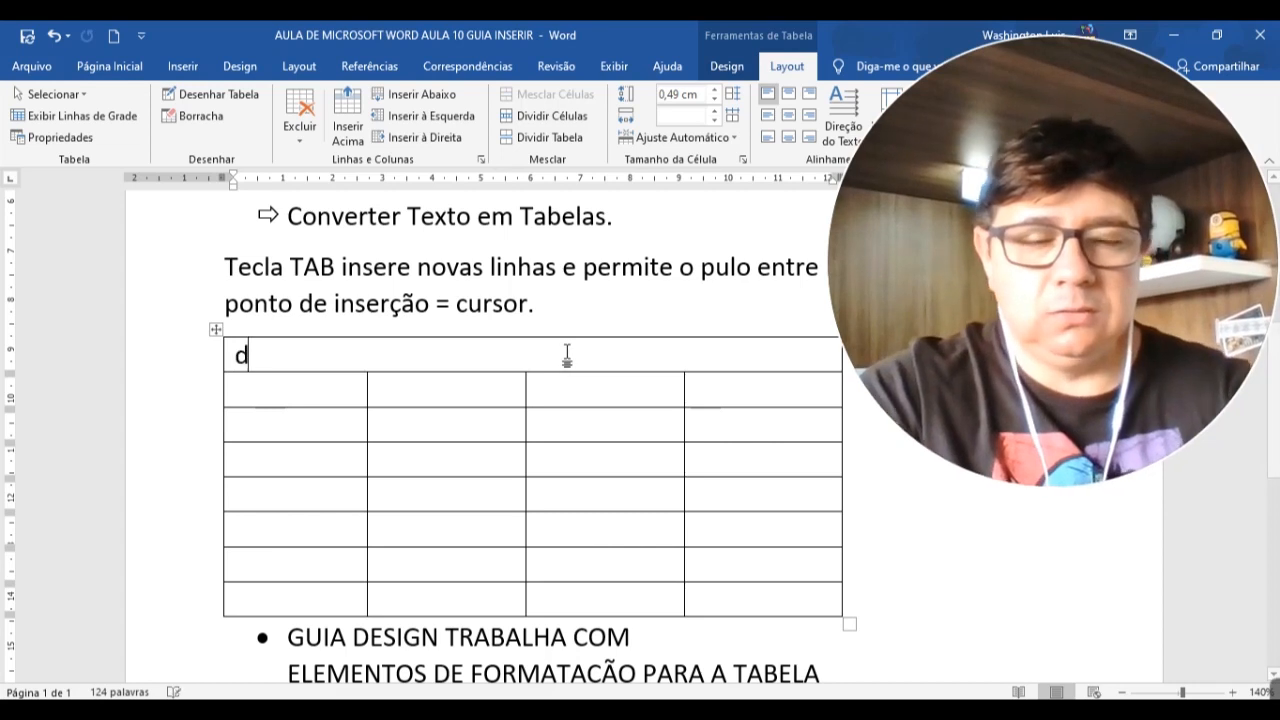
type("dddddddddddddddddddddddddddddddddd")
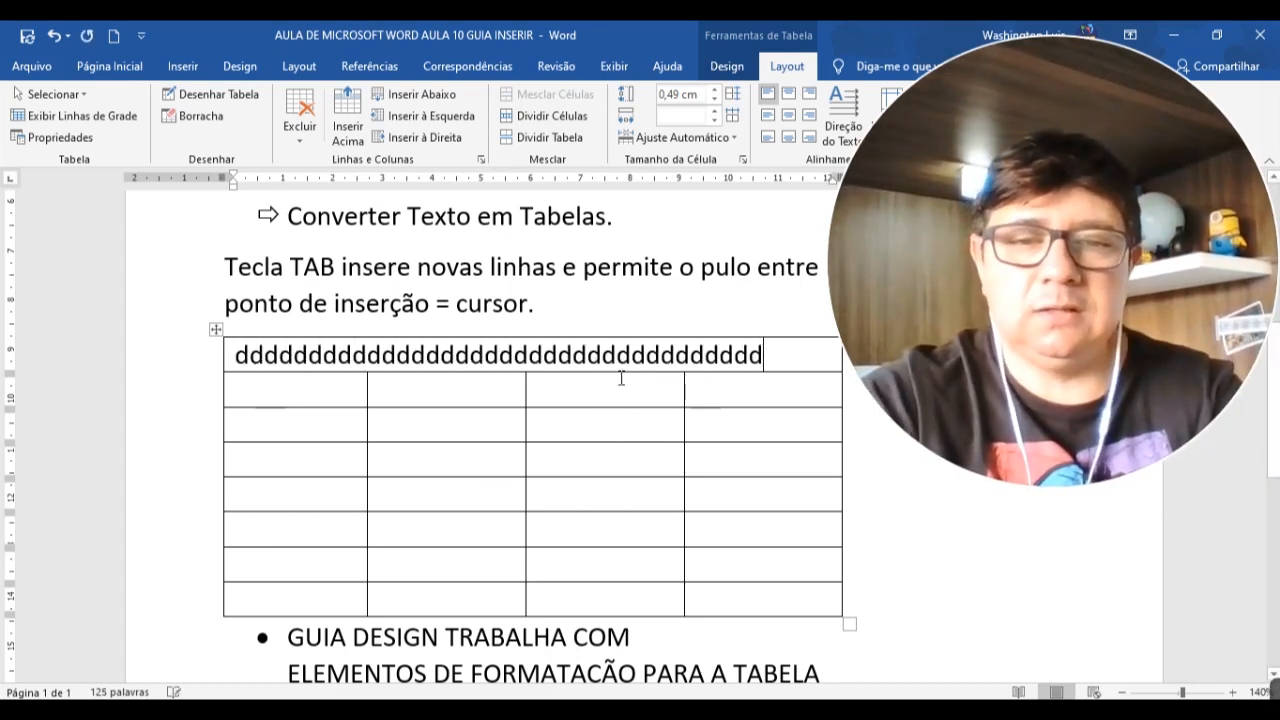
left_click_drag(778, 353, 249, 356)
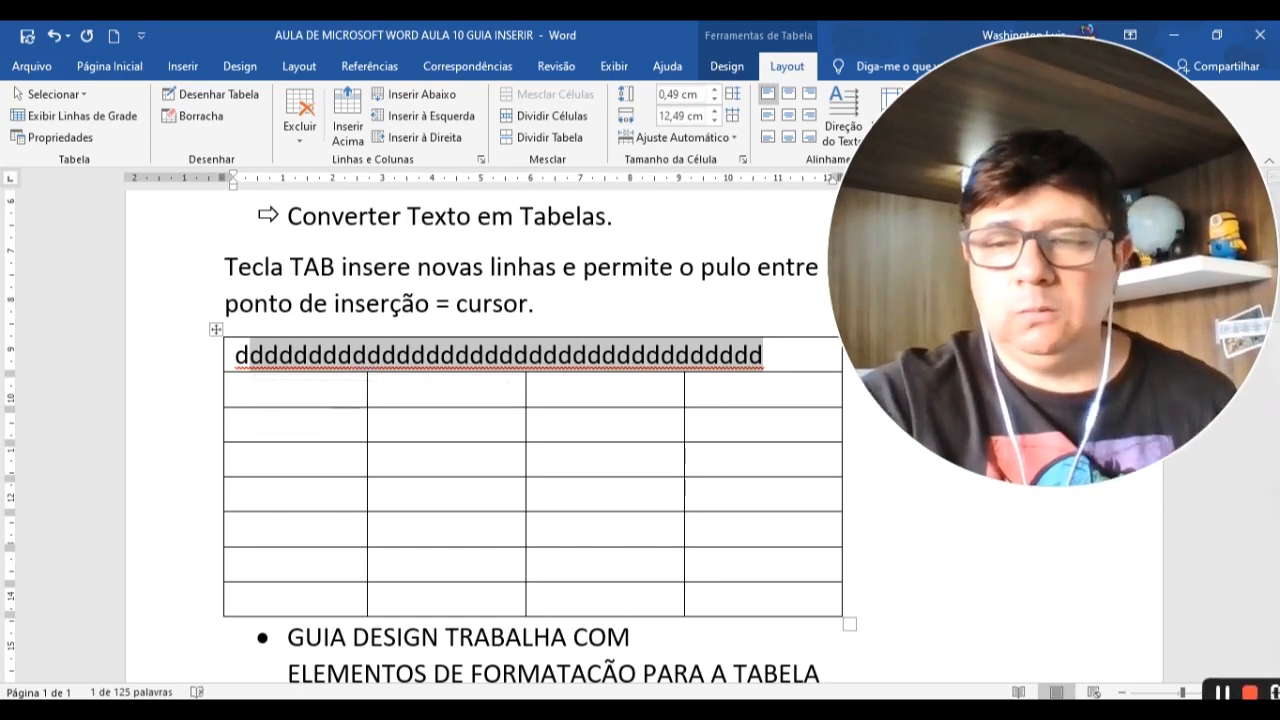
left_click(484, 393)
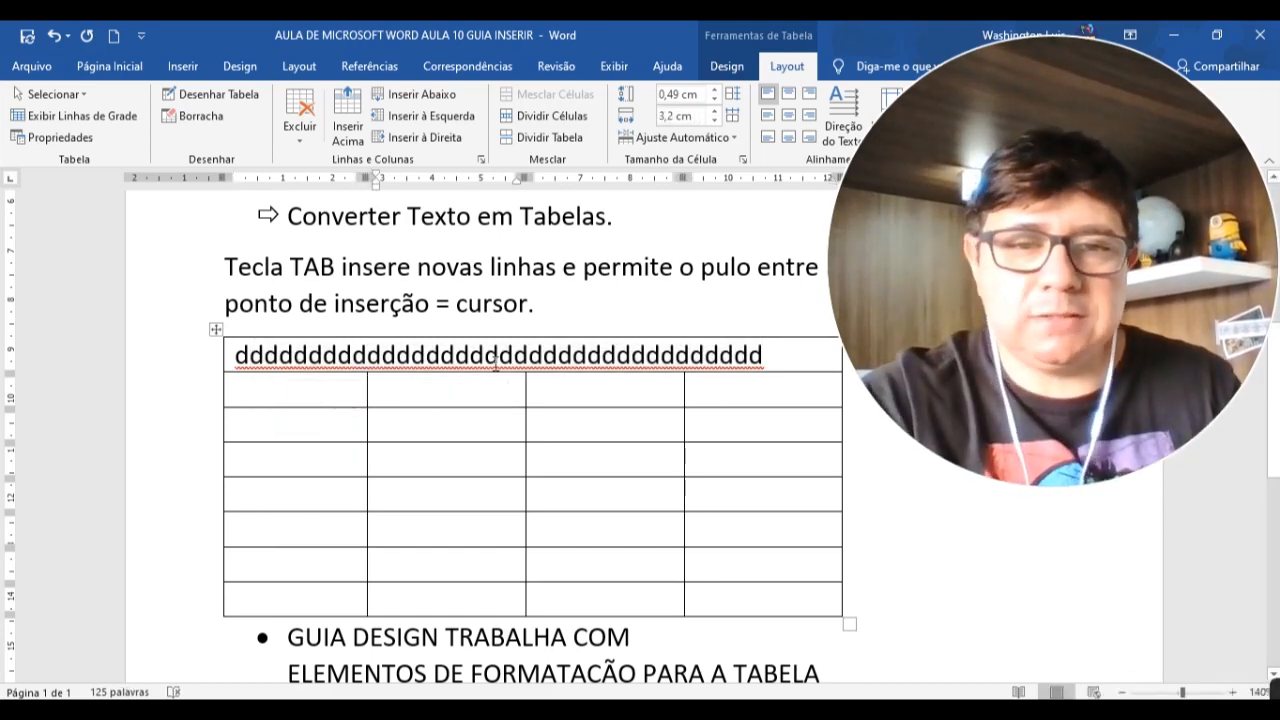
triple_click(503, 354)
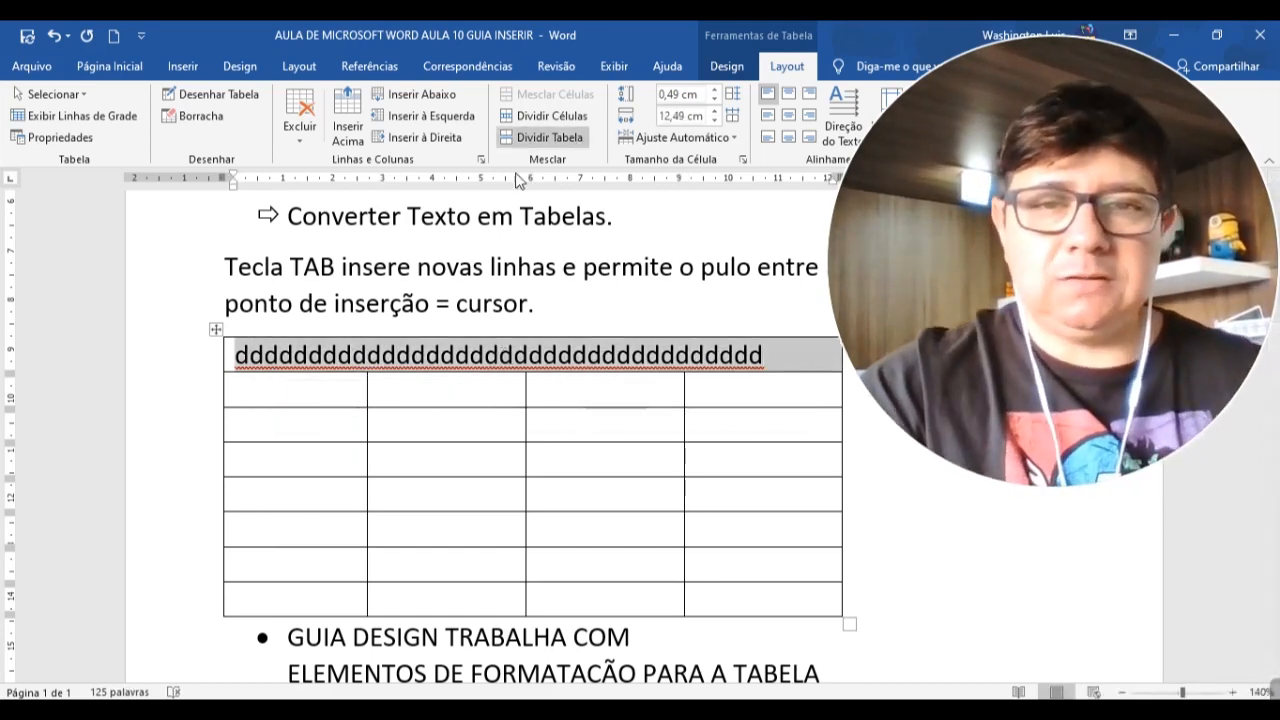
left_click(430, 352)
triple_click(438, 354)
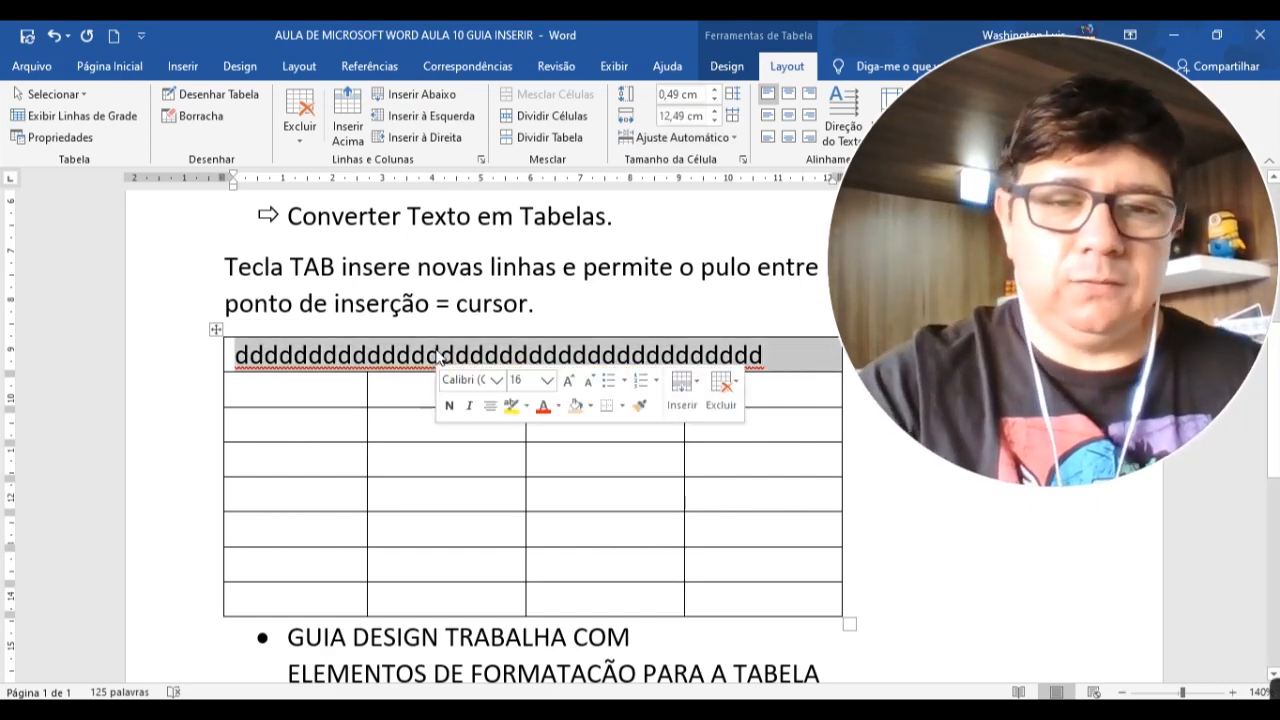
Undo the sample text and the earlier cell merge, and merge the four first-row cells into one again
key("ctrl+z")
left_click_drag(349, 366, 746, 363)
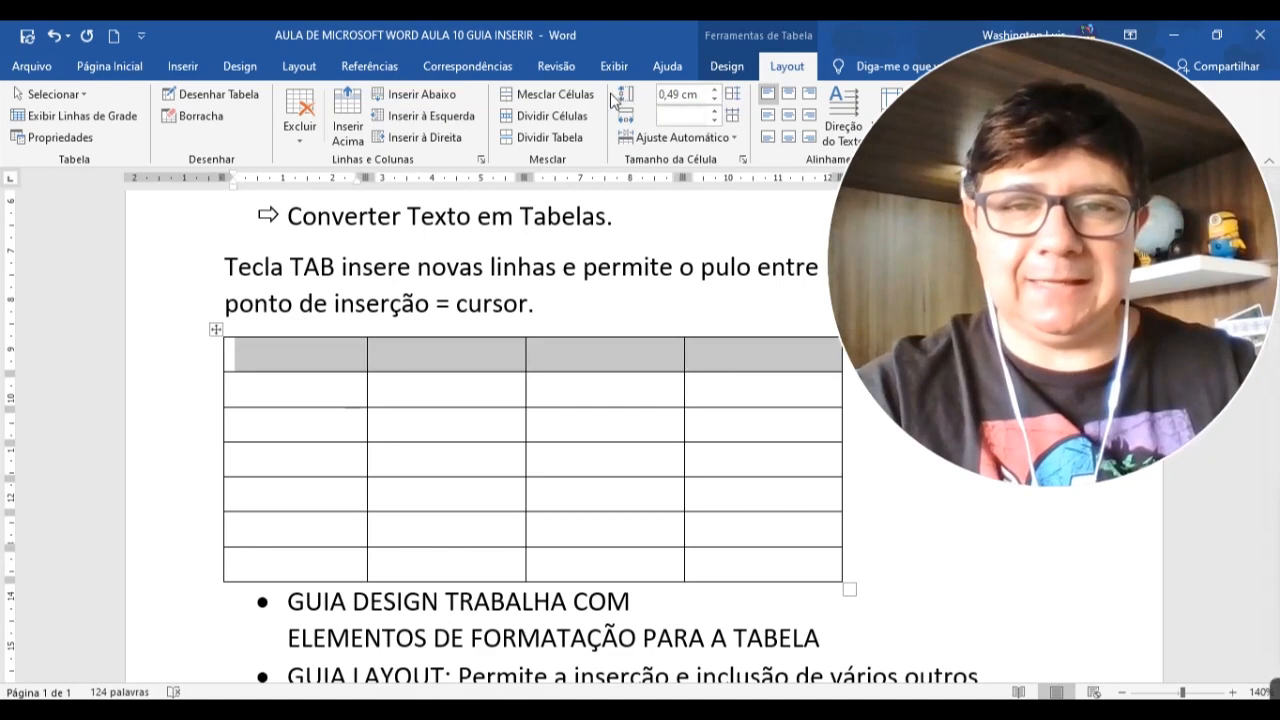
left_click(548, 94)
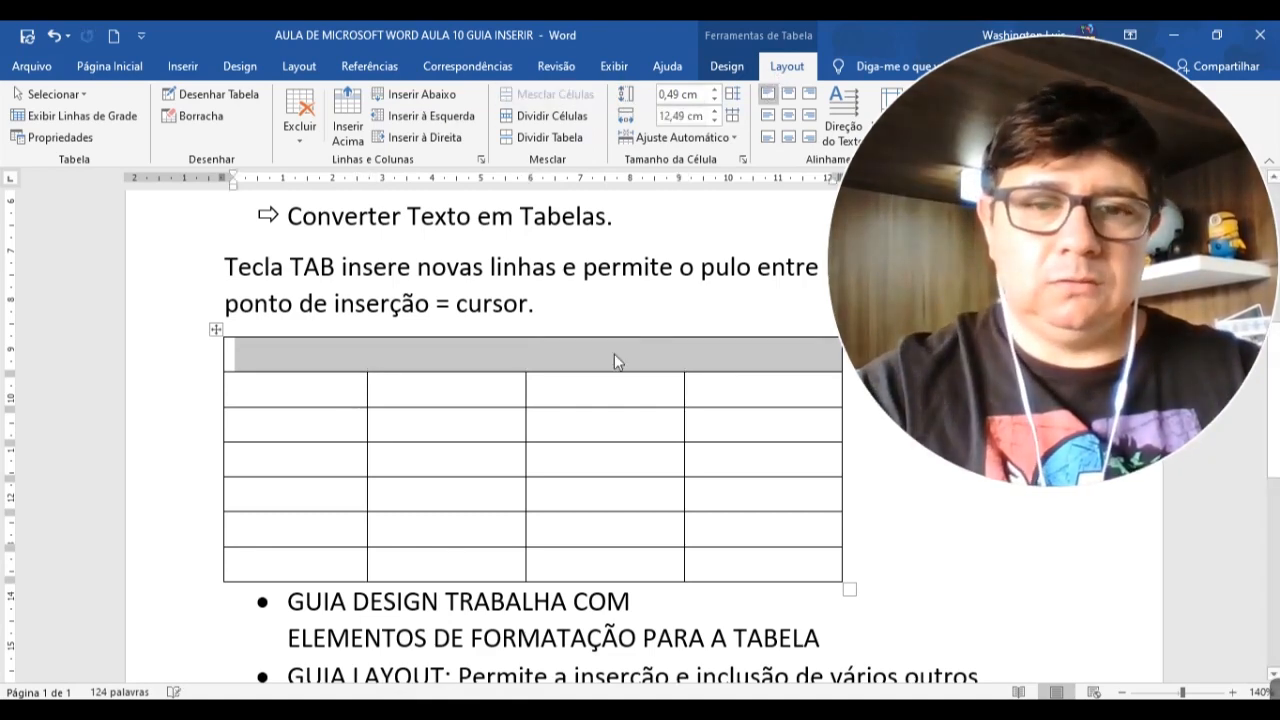
Examine the cell size settings and automatic fit options for the cells in the table's second row
left_click(356, 407)
left_click(339, 402)
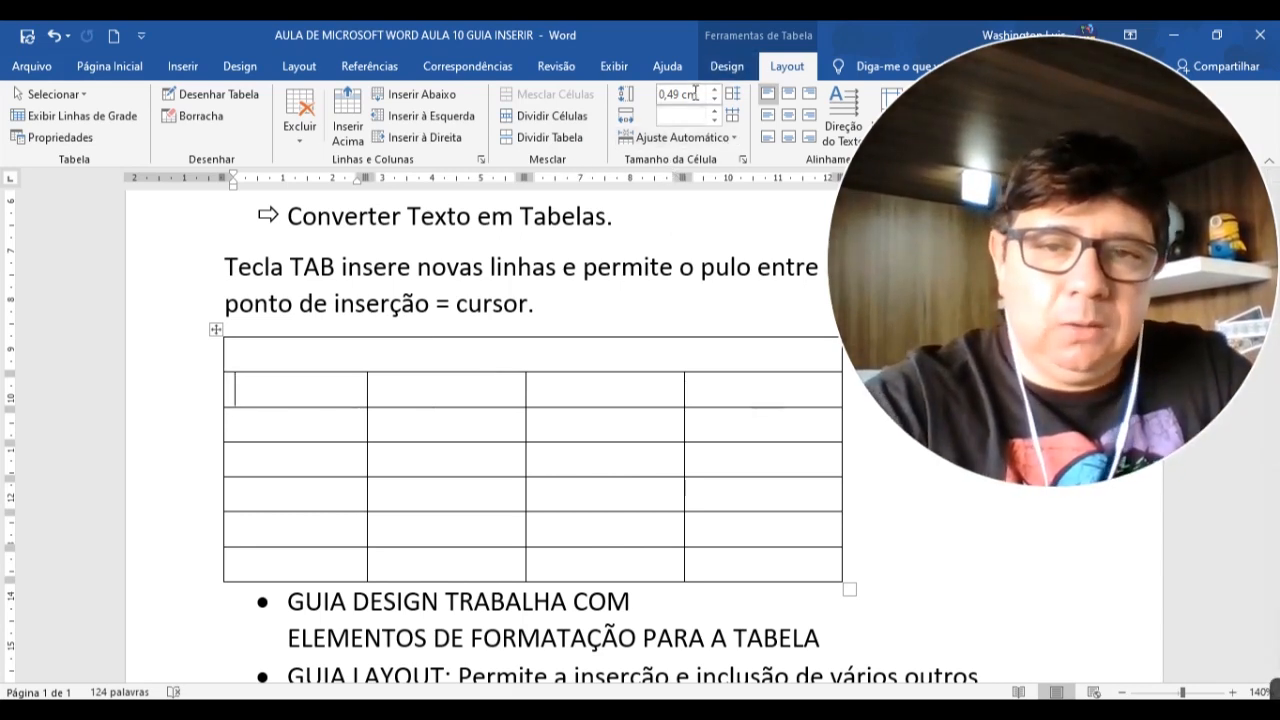
left_click(569, 393)
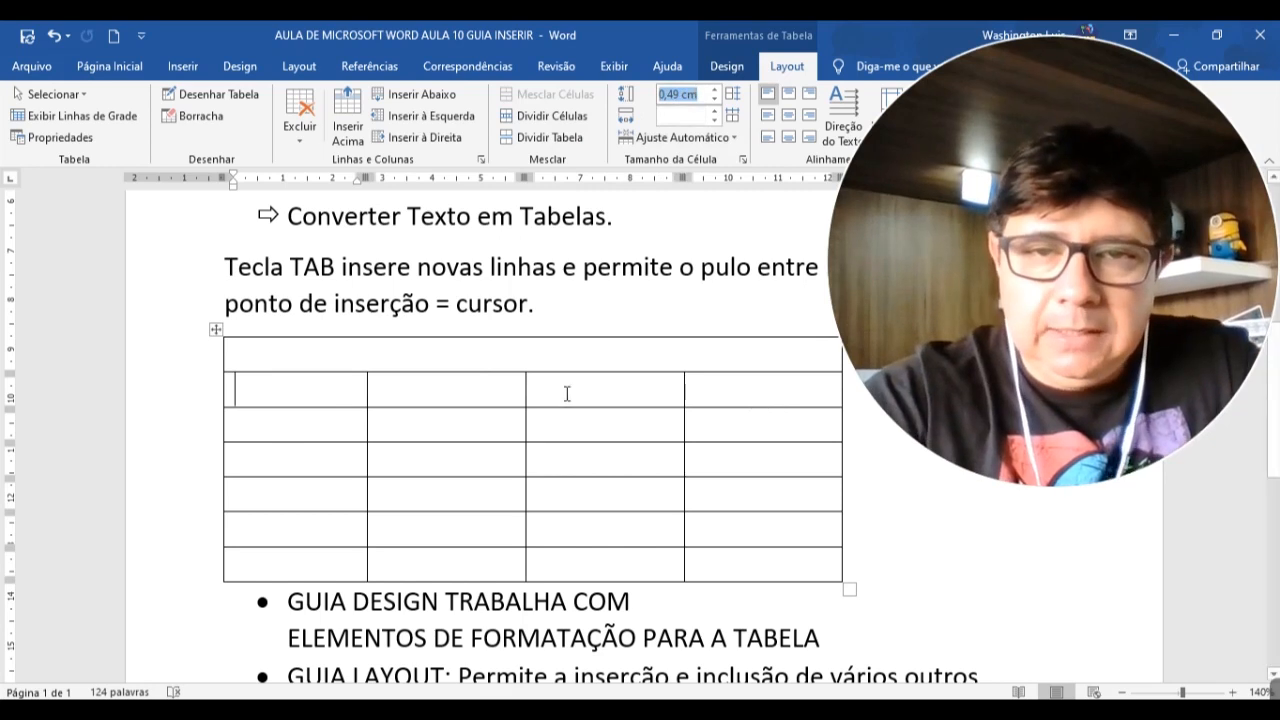
left_click(710, 139)
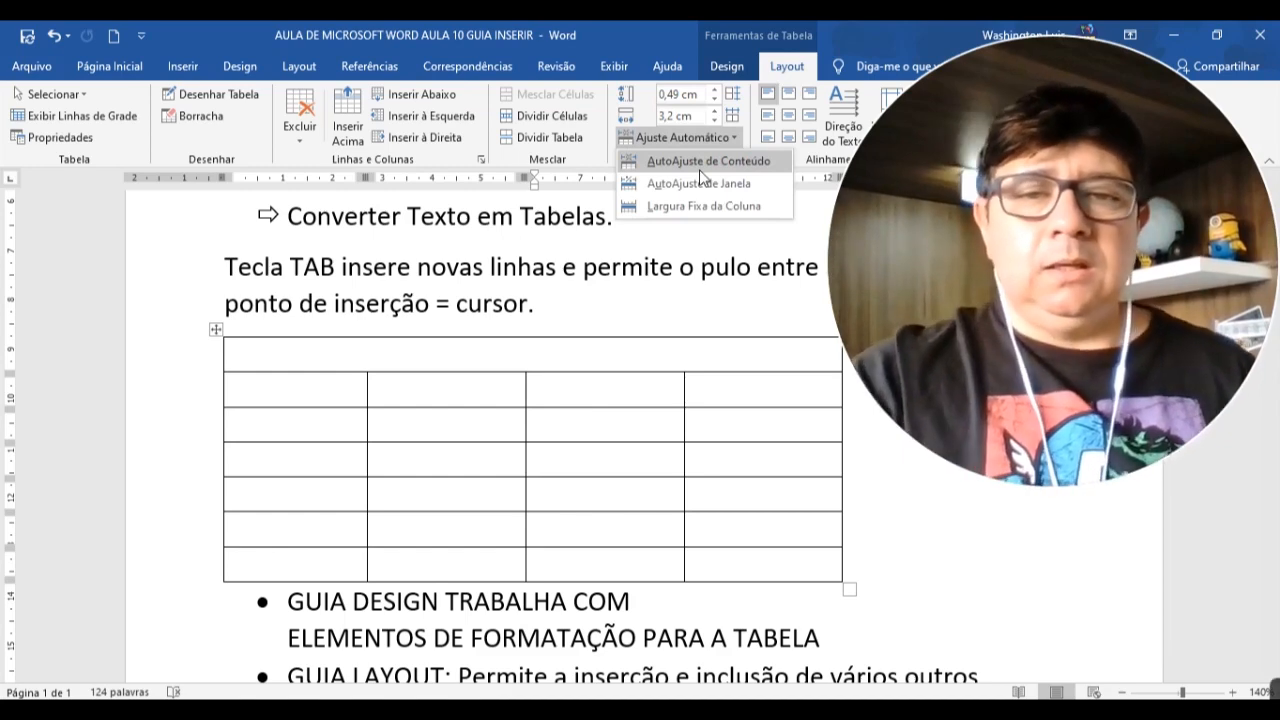
left_click(668, 107)
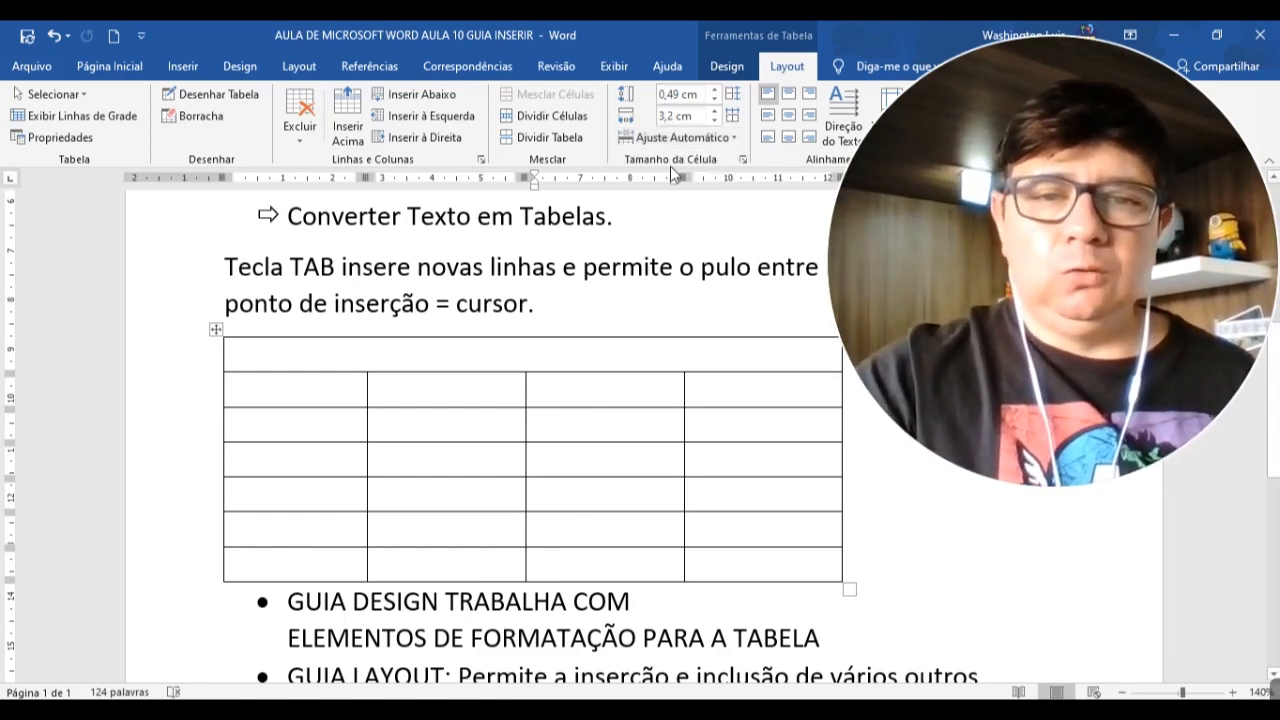
Add a hollow-circle sub-bullet below the "Grupo Mesclar" note reading "Grupo Tamanho da Célula:"
scroll(506, 494, "down", 2)
scroll(488, 511, "down", 2)
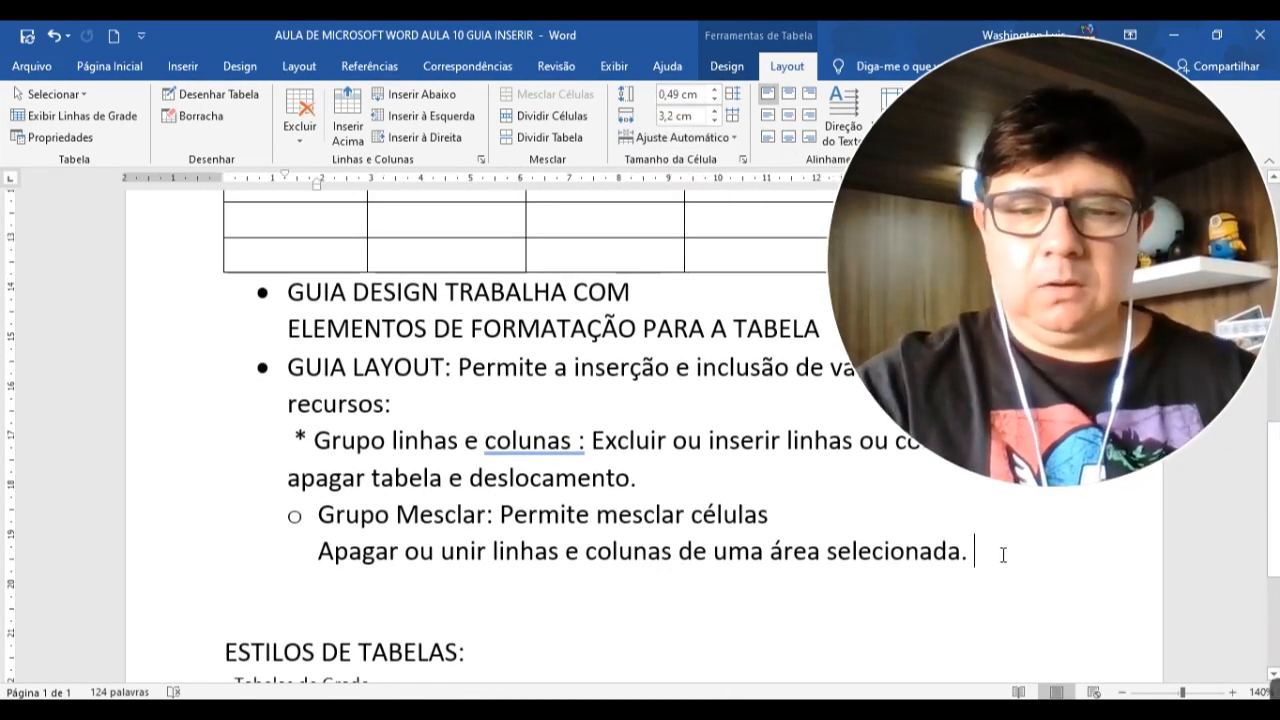
left_click(1003, 554)
key("Return")
type("Grupo Tamanho da")
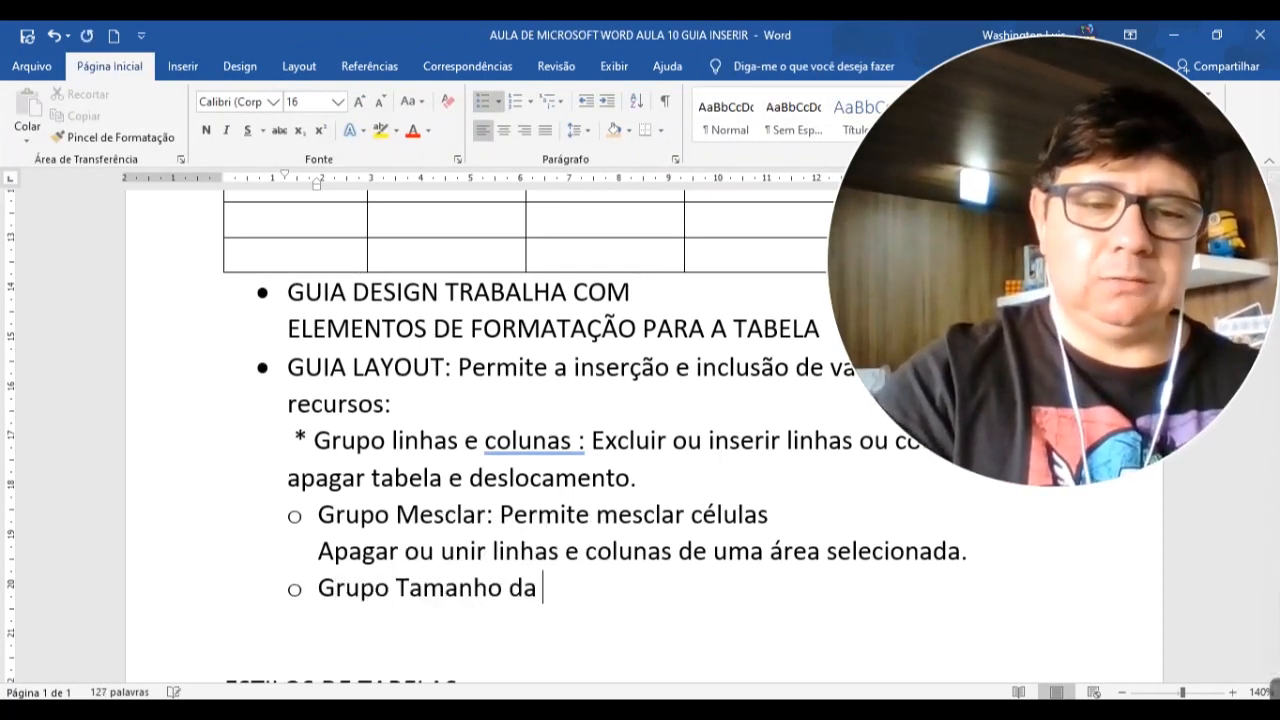
type(" c")
key("BackSpace")
type("Cl=")
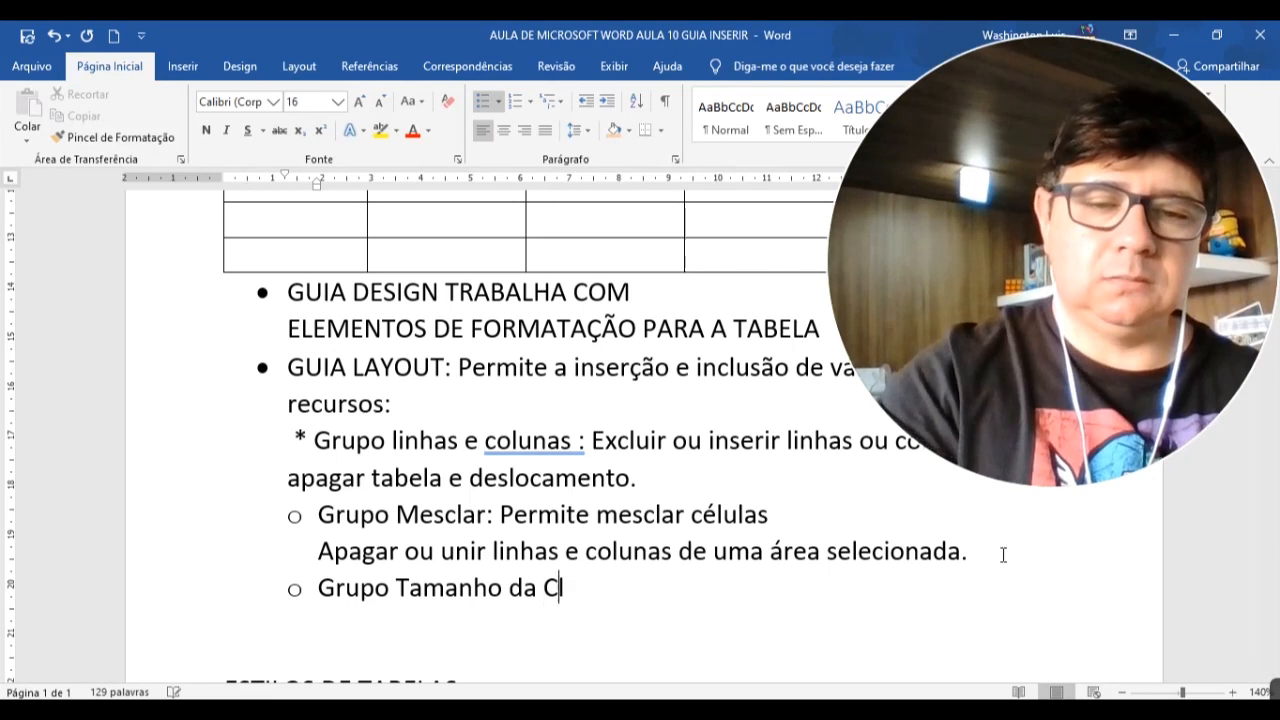
type("lula:")
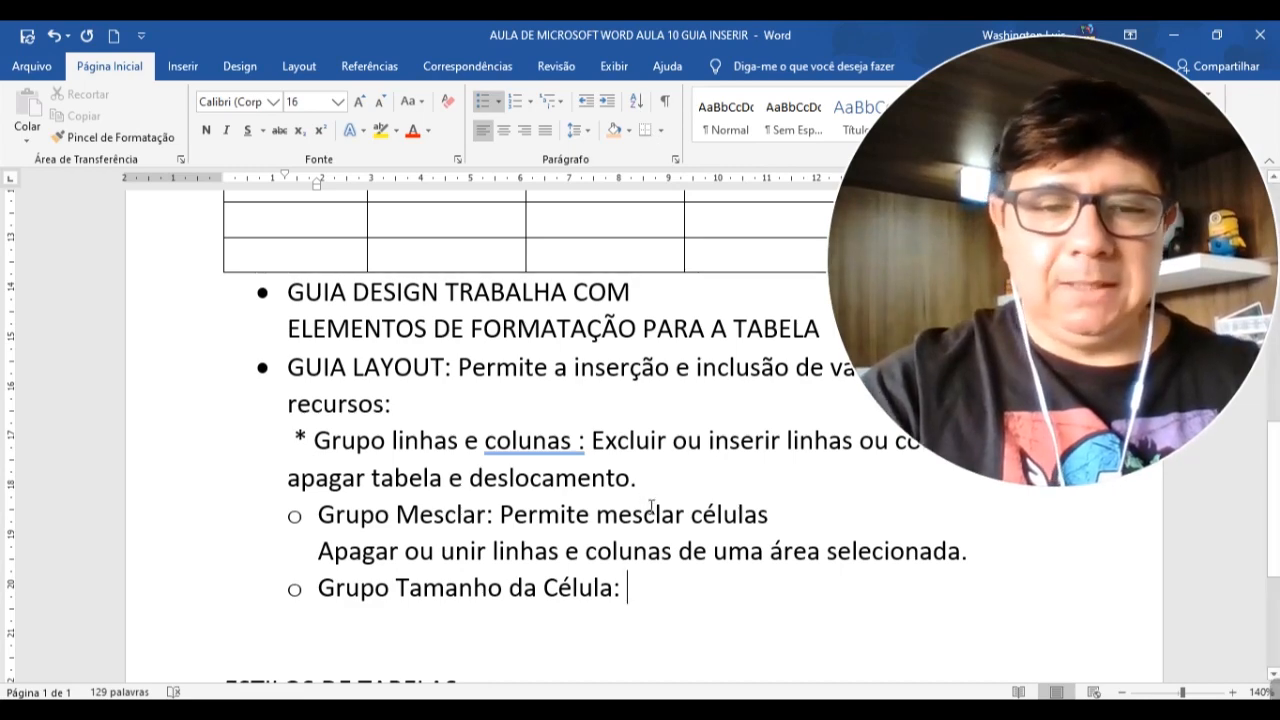
Check the table's cell size options and complete the new bullet with "Altura linha e coluna, ajuste automático do conteúdo,"
left_click(618, 253)
left_click(787, 66)
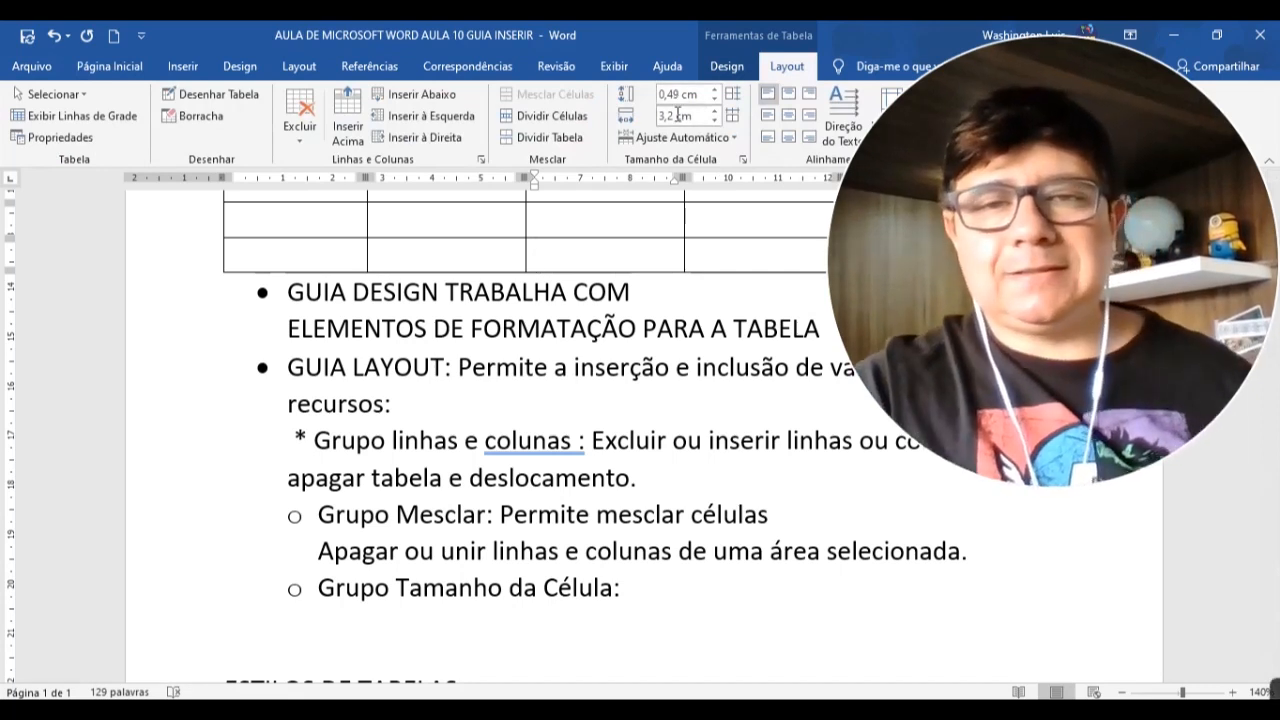
left_click(694, 140)
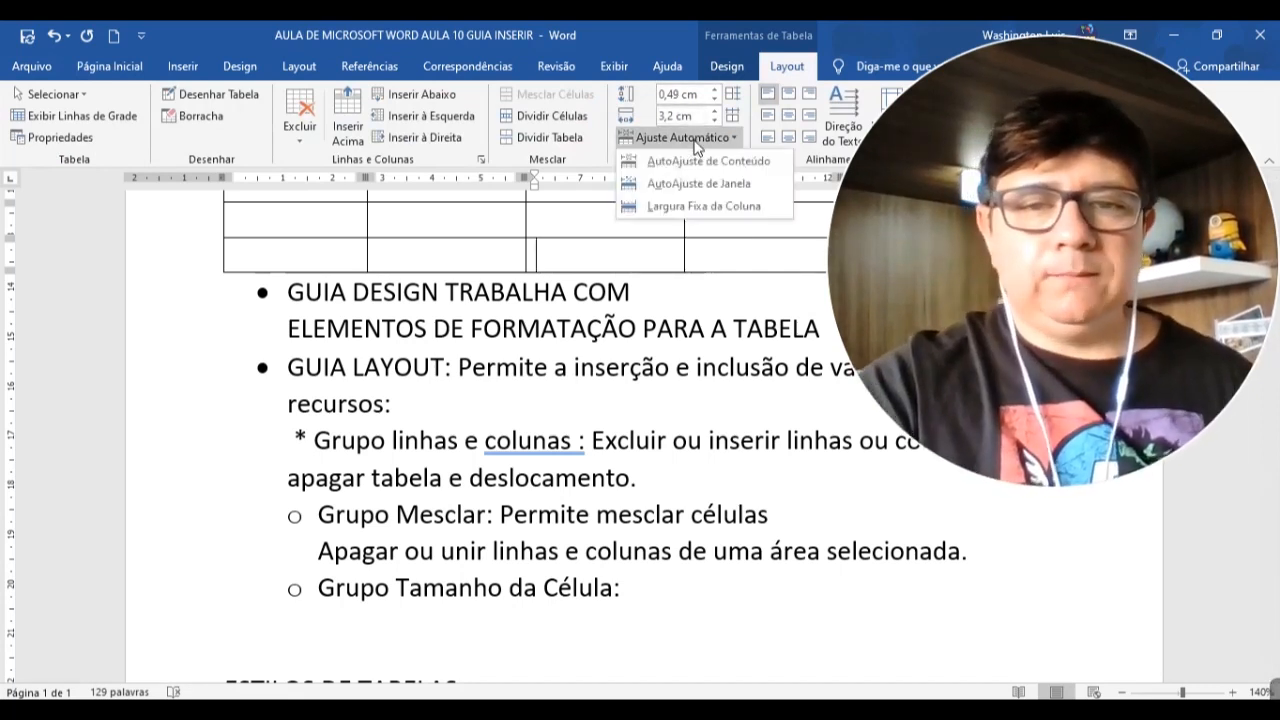
left_click(630, 591)
type("Alt")
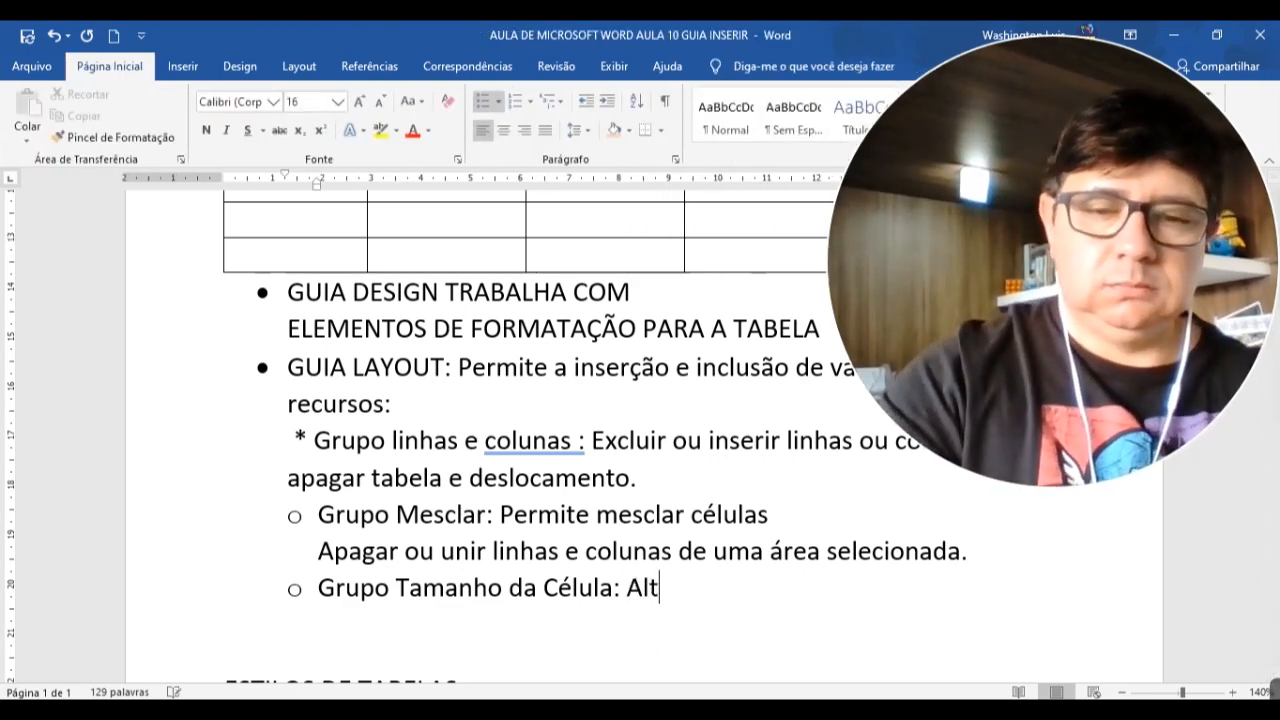
type("ura linha e coluna")
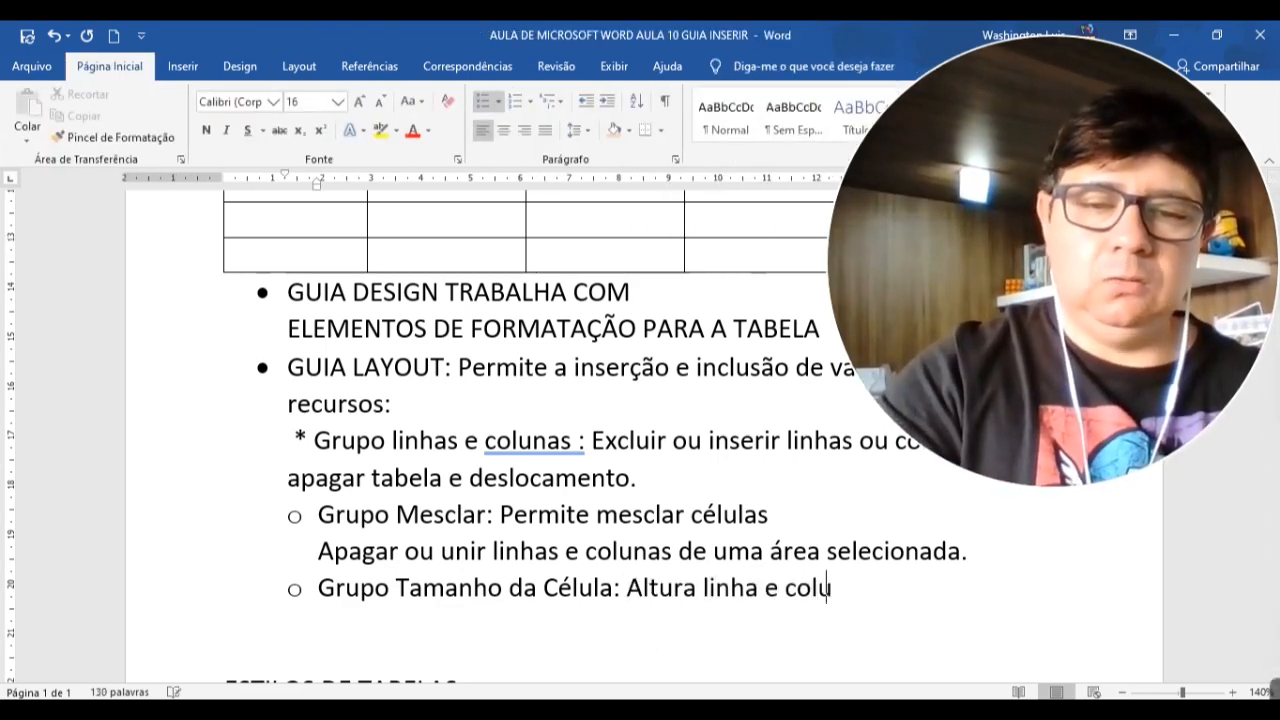
key("BackSpace")
type("na, ajus")
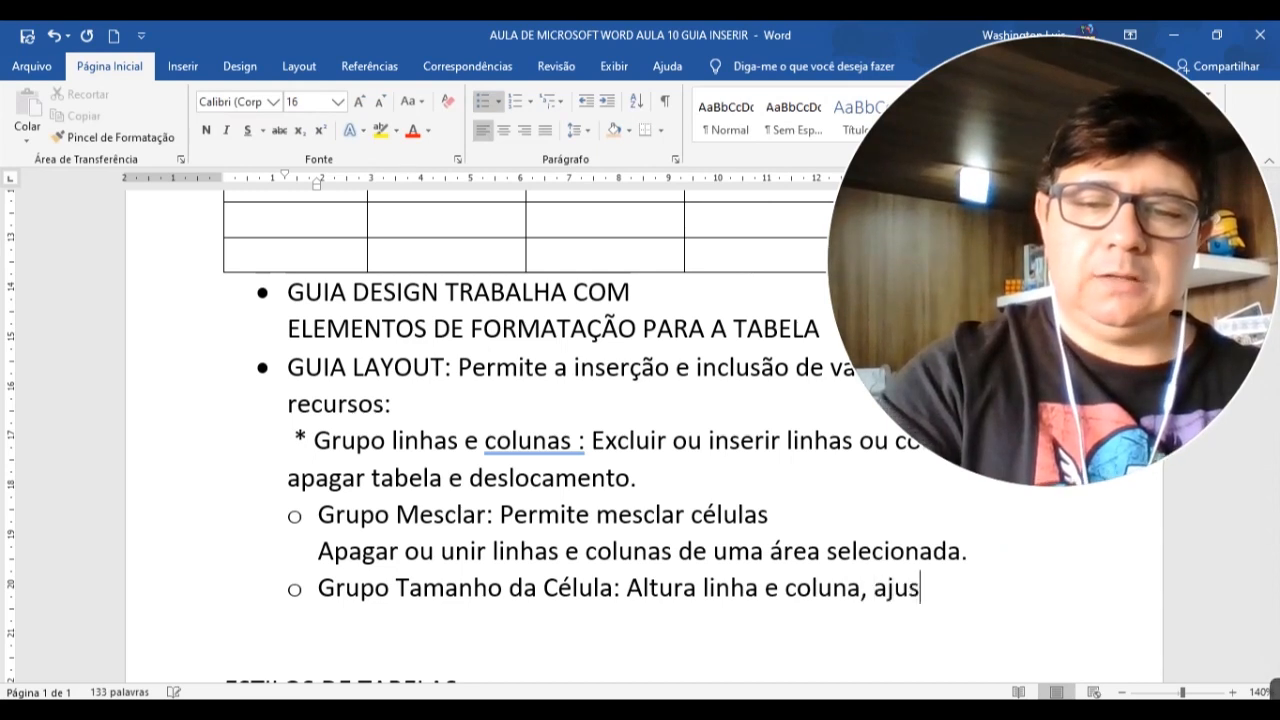
type("te automat")
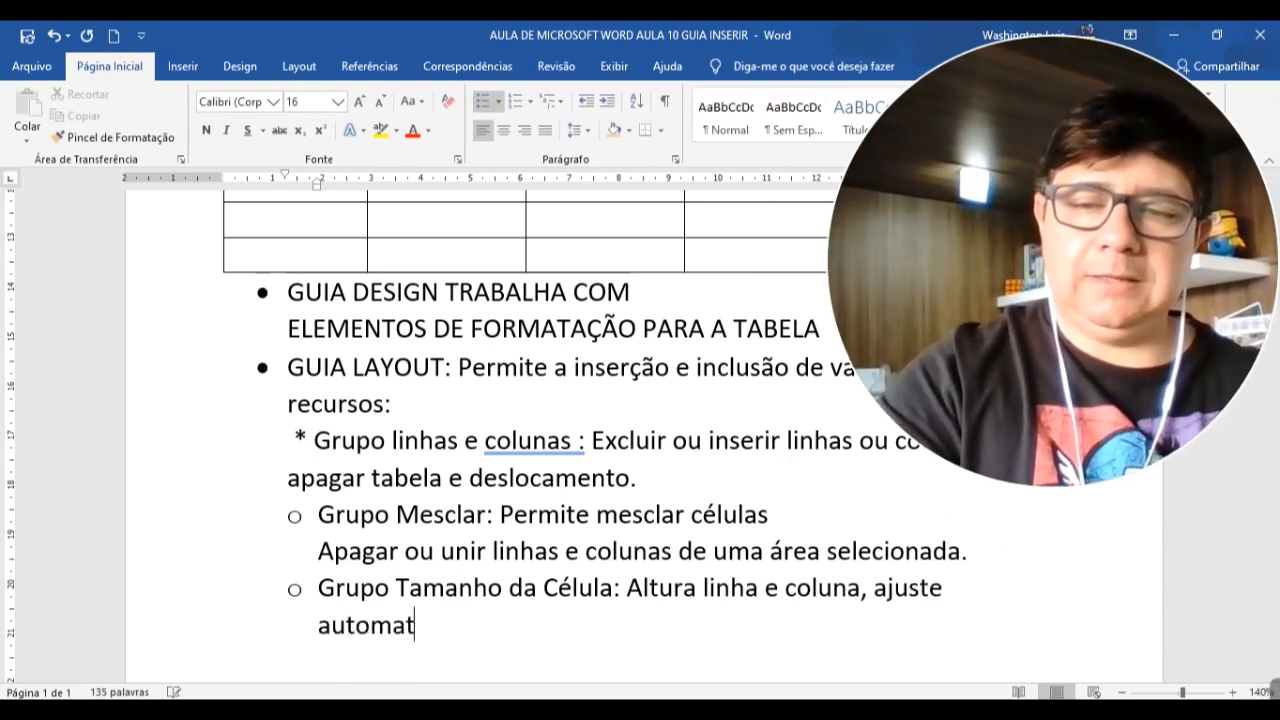
type("ico do conteúdo,")
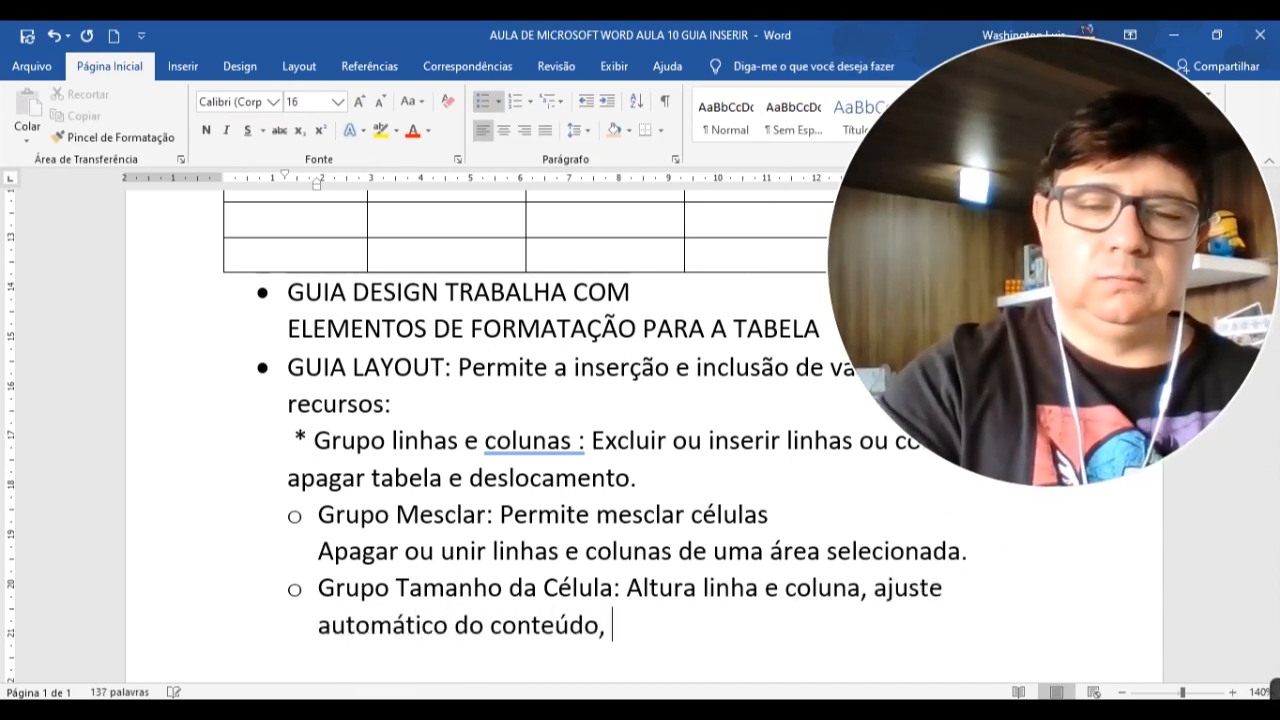
Review the AutoFit choices for the table and continue the cell size bullet with "Auto Ajuste e Largura F"
left_click(591, 229)
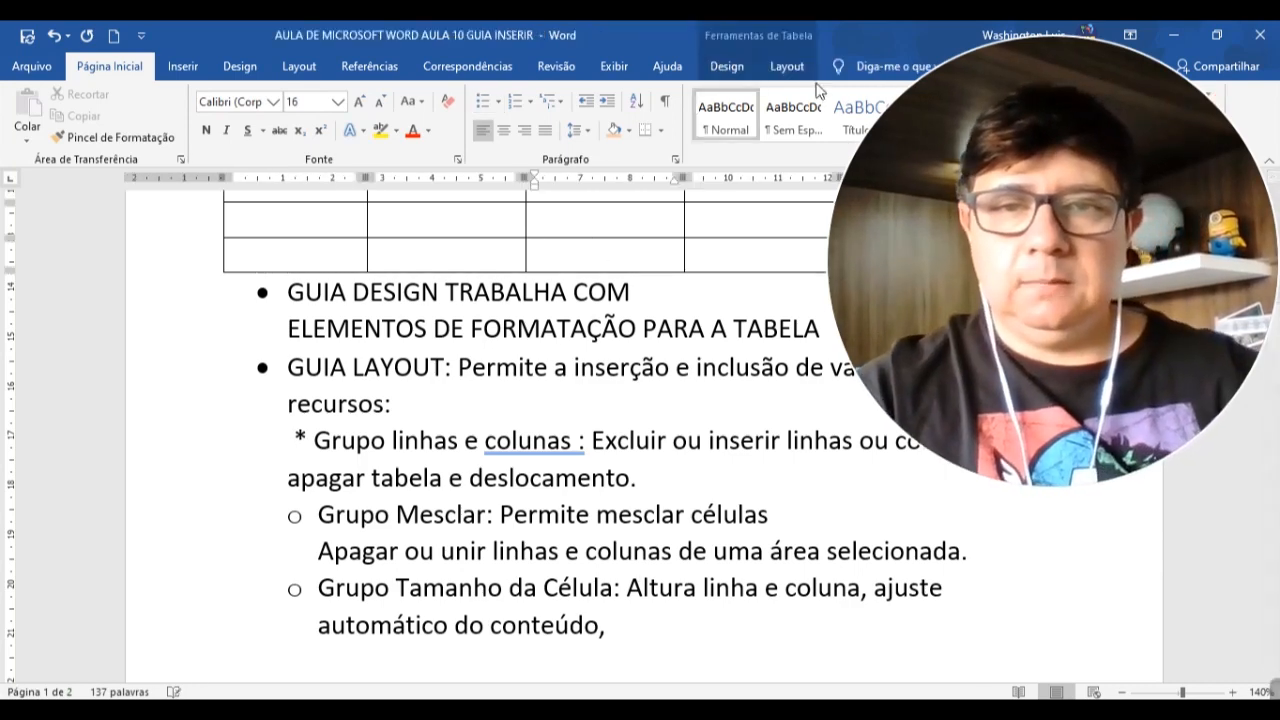
left_click(787, 66)
left_click(682, 137)
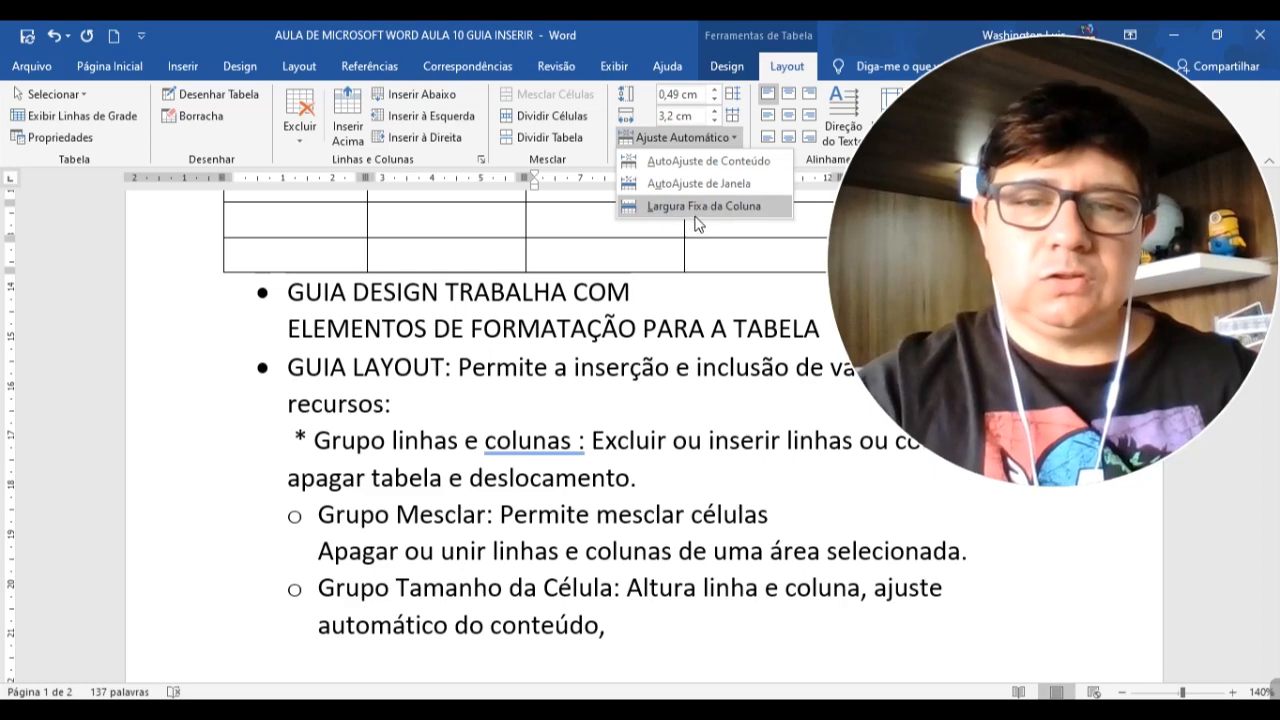
left_click(690, 662)
left_click(674, 610)
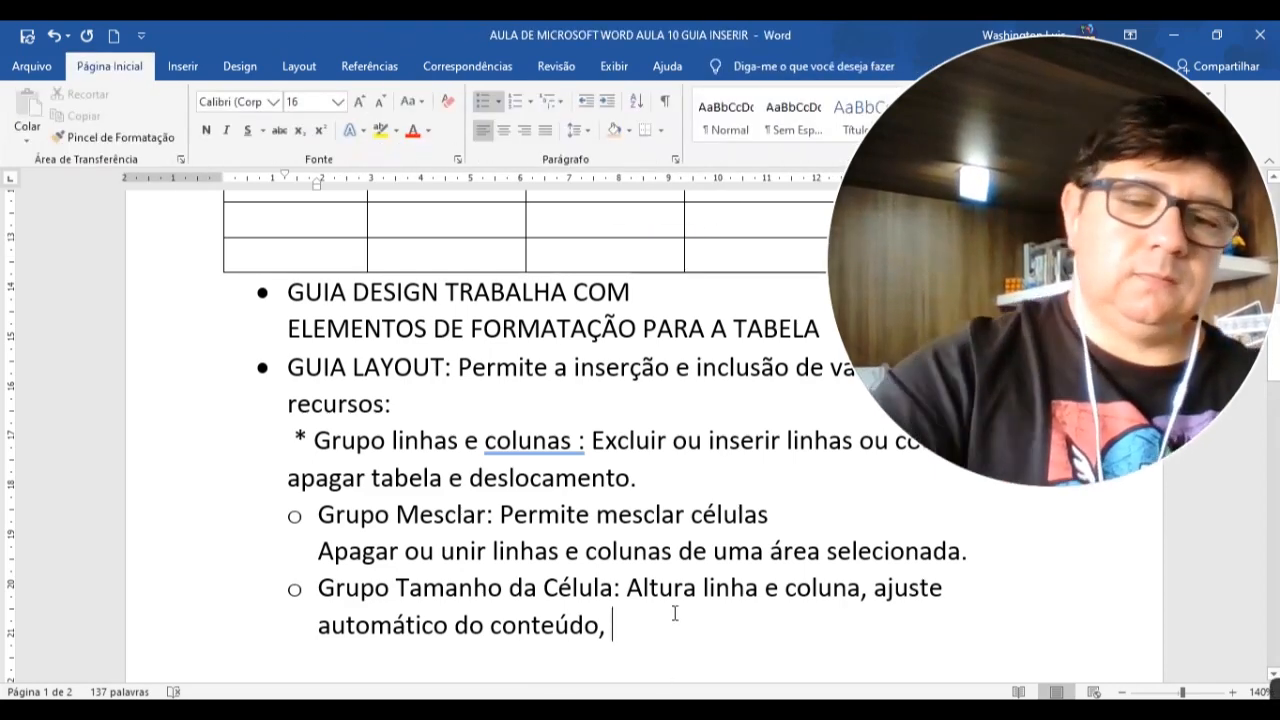
type("Auto Aj")
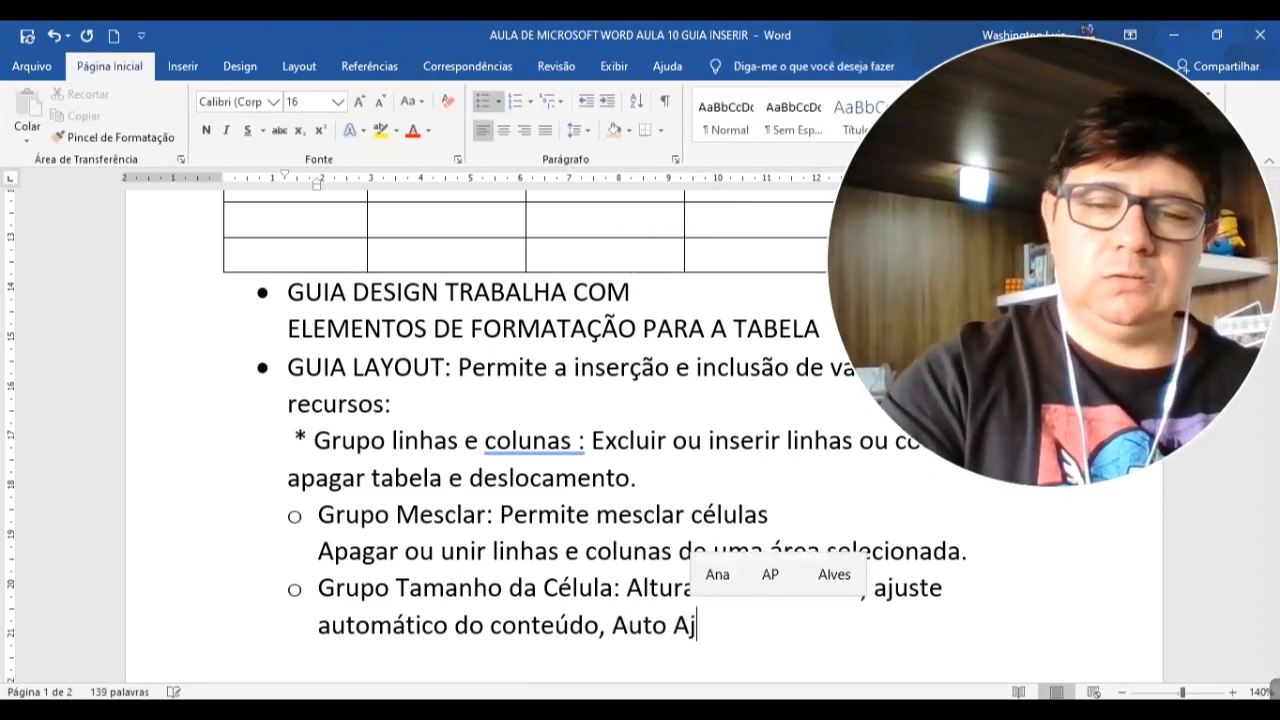
type("uste e Largura F")
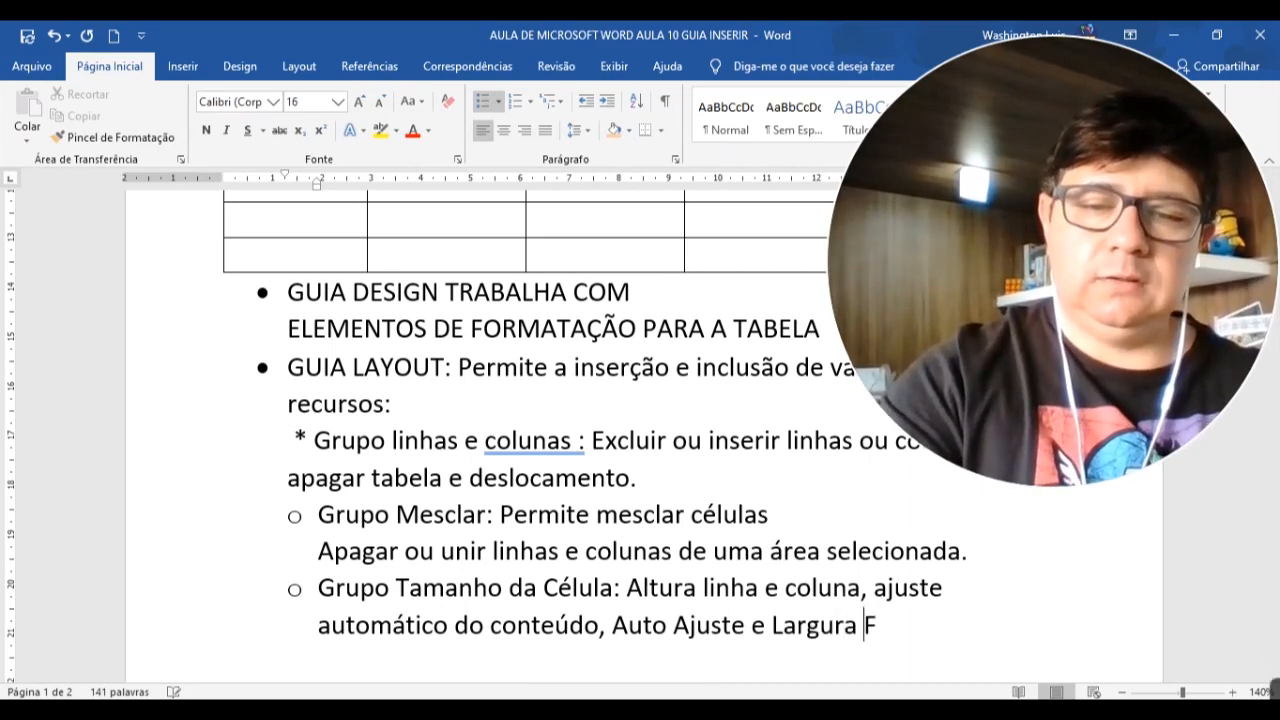
Enter "dddddddddddd" as sample text in the second column of the table's third row
scroll(445, 394, "up", 3)
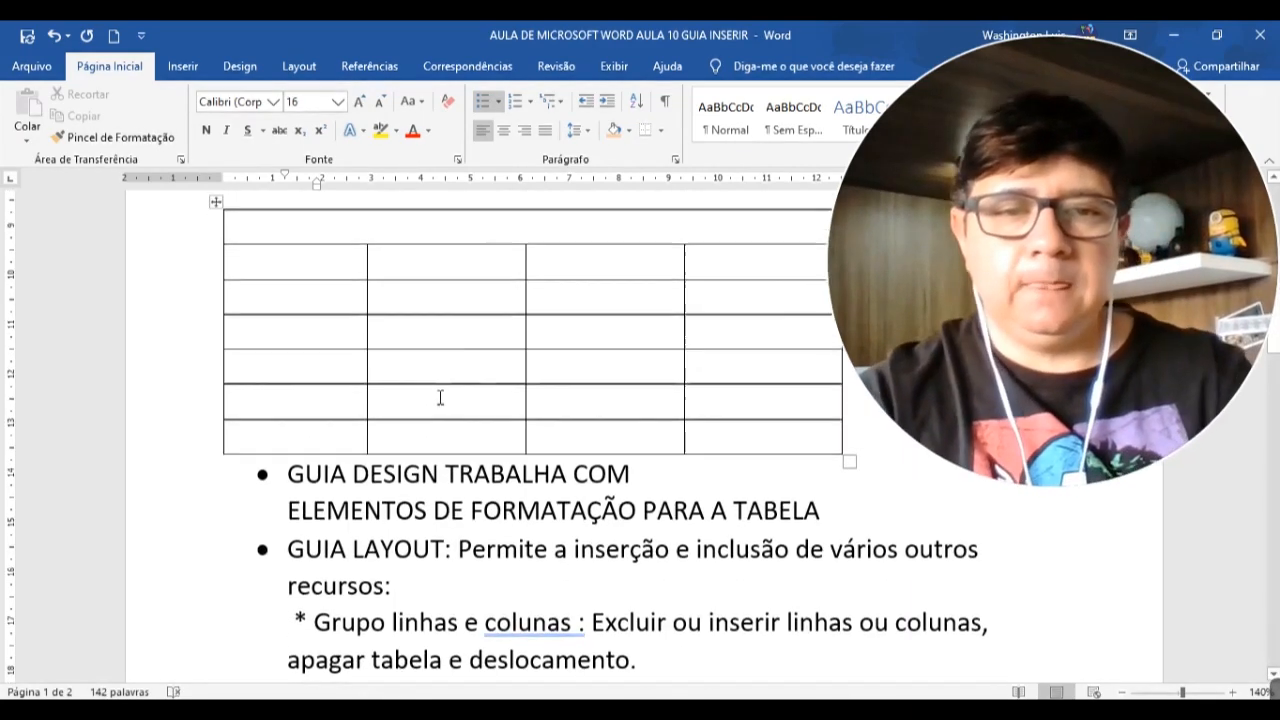
left_click(446, 331)
left_click(456, 305)
type("dddddddddddd")
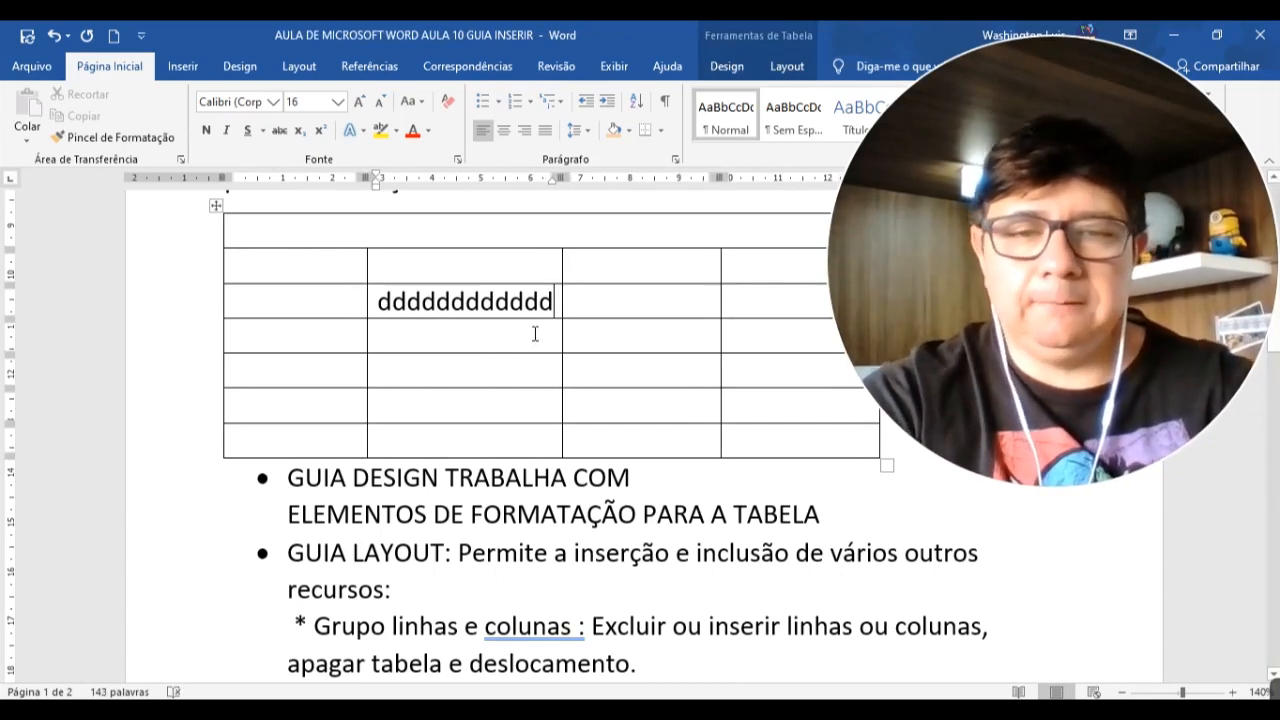
Select the second column's cells in rows two to four and AutoFit the table to the window
left_click_drag(498, 266, 540, 332)
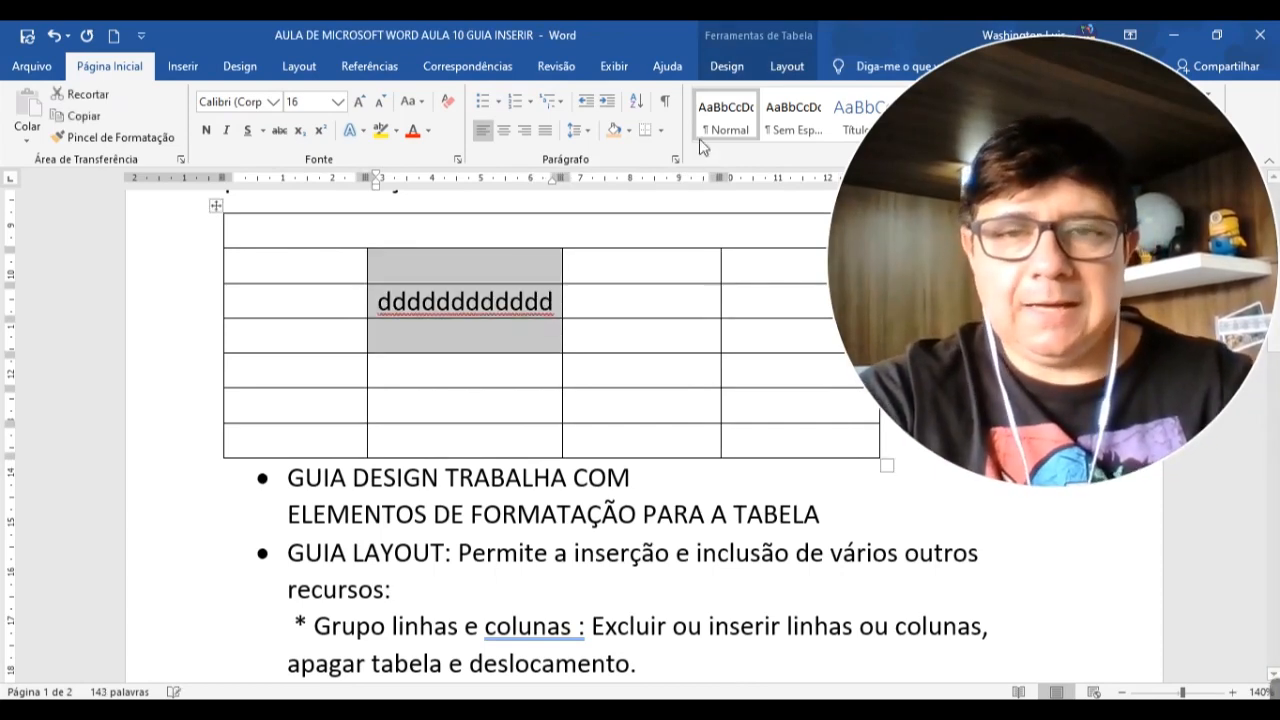
left_click(786, 66)
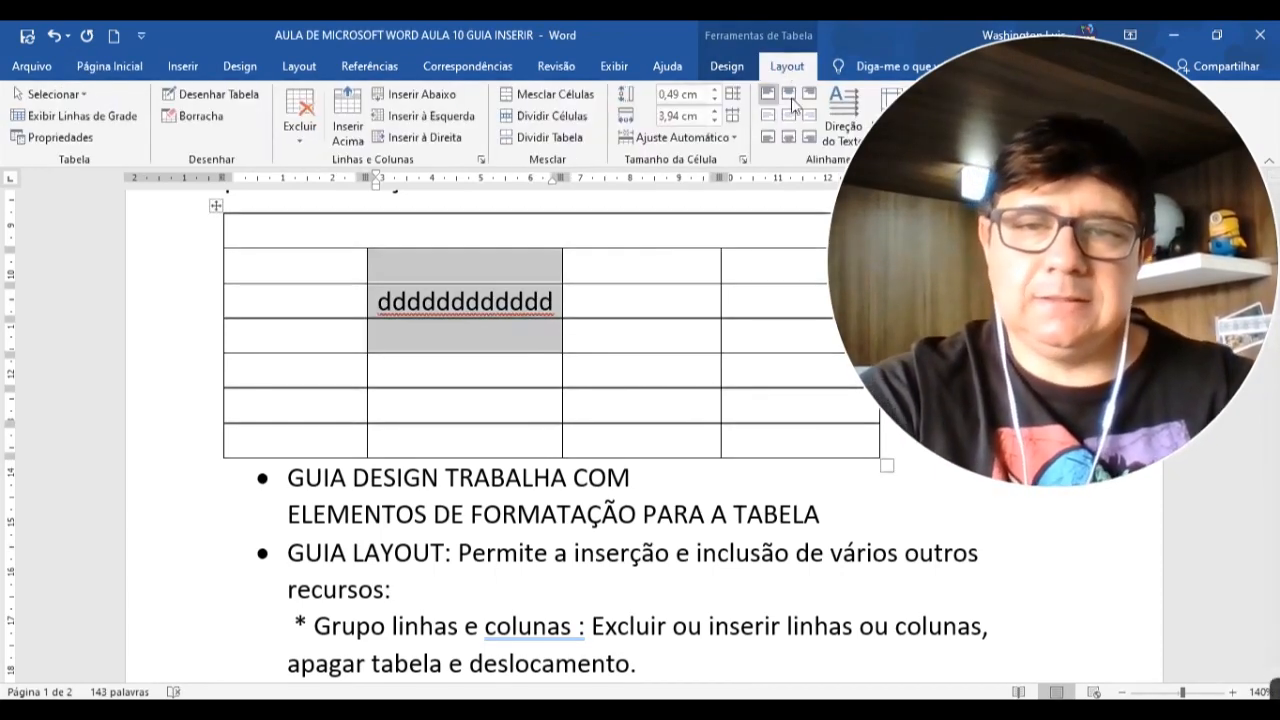
left_click(730, 148)
left_click(722, 185)
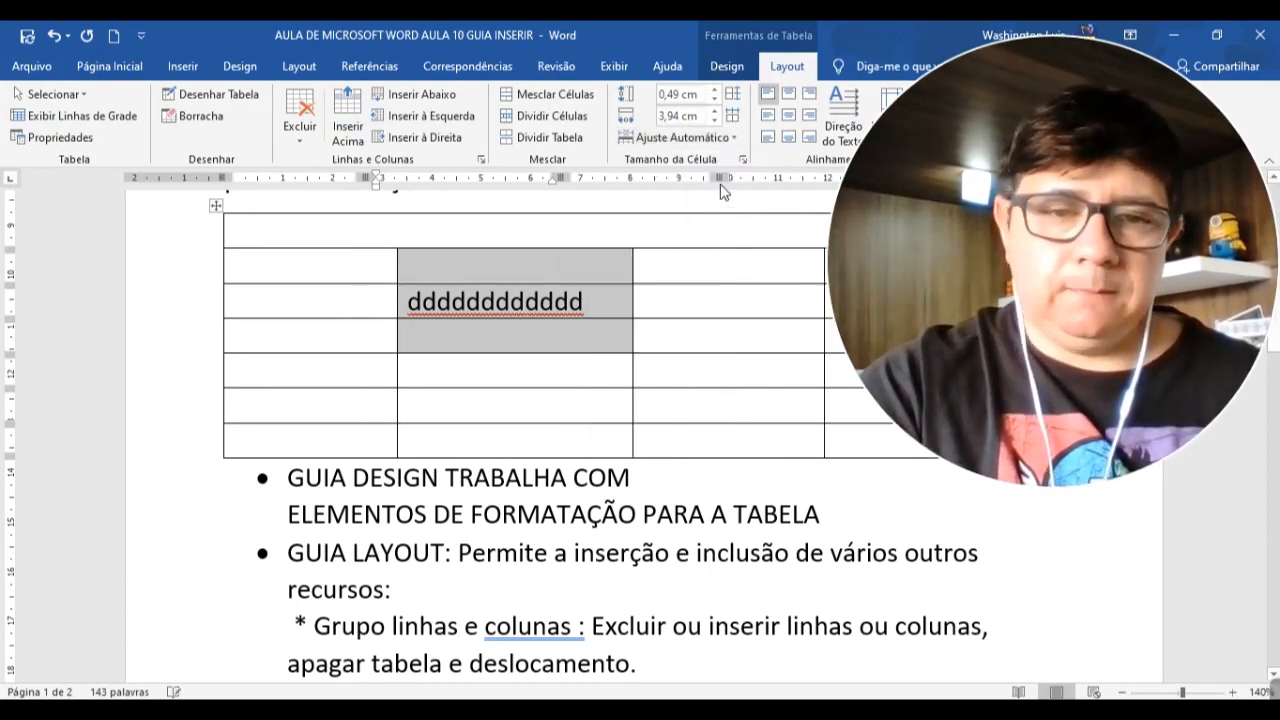
Apply the fixed column width option to the table, followed by AutoFit to contents
left_click(683, 137)
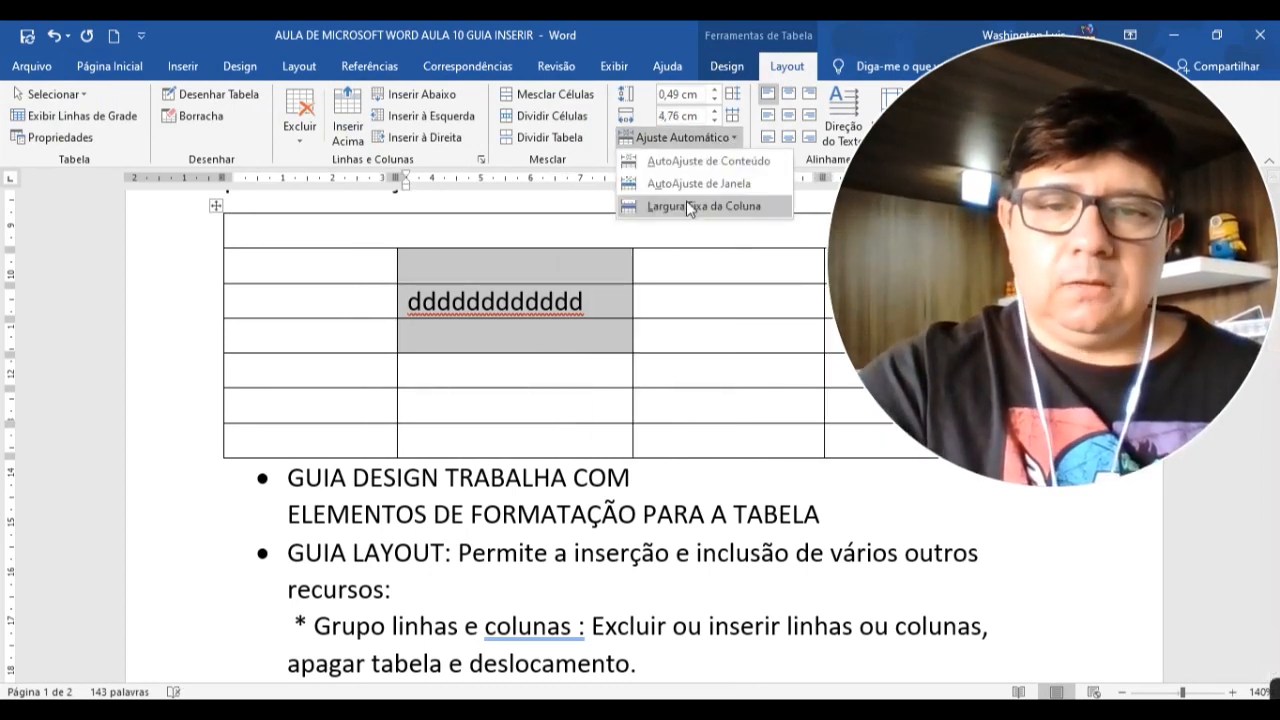
left_click(686, 203)
left_click(700, 137)
left_click(690, 164)
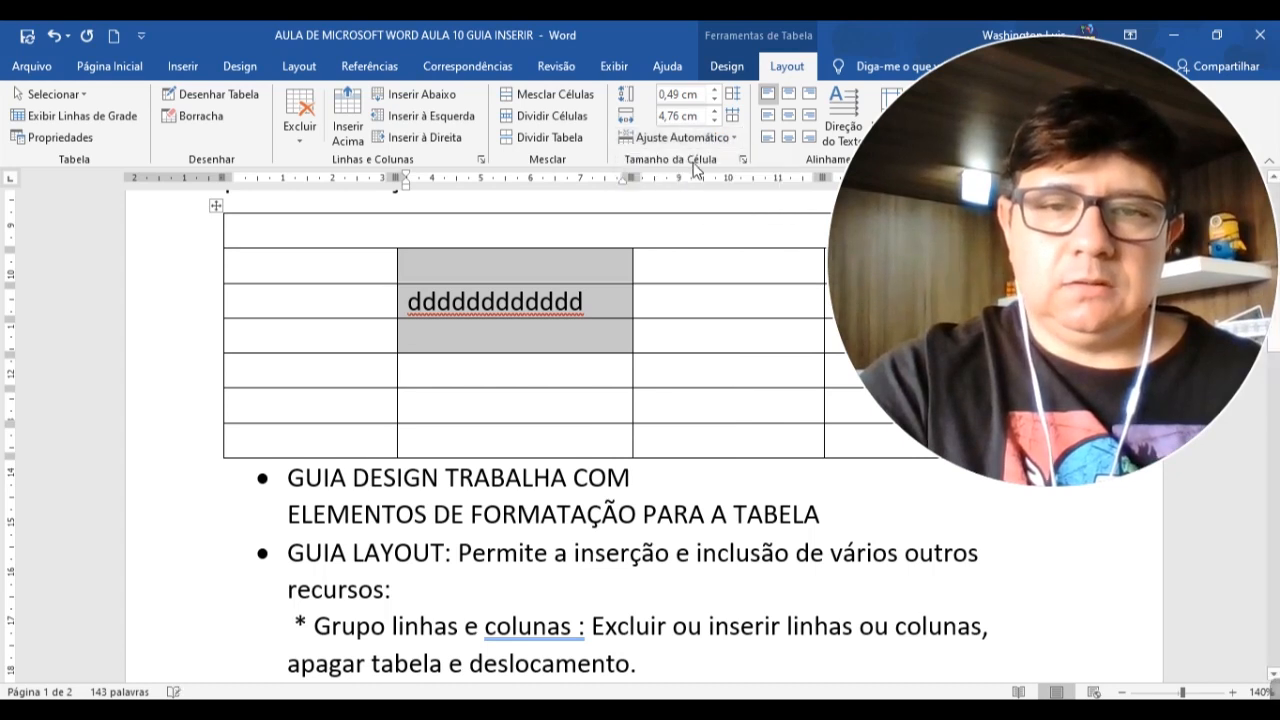
Select the last cell of the table's fourth row and apply AutoFit to contents again
left_click(462, 334)
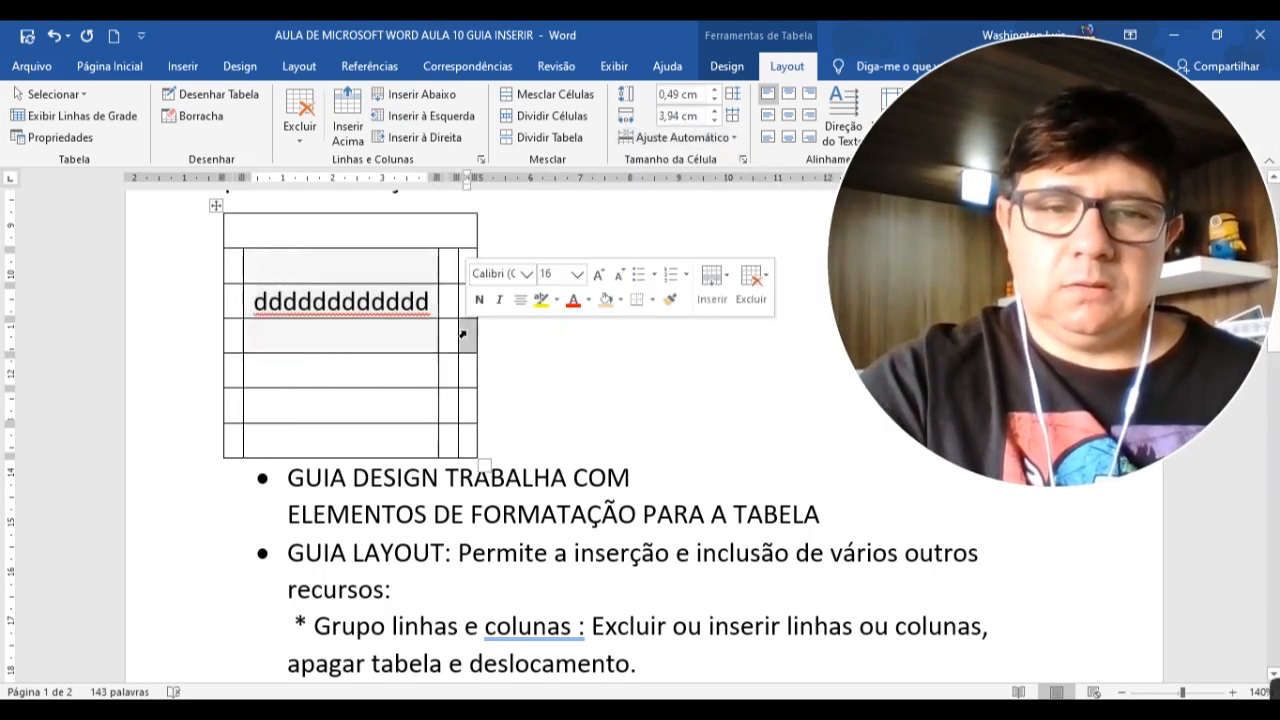
left_click(687, 139)
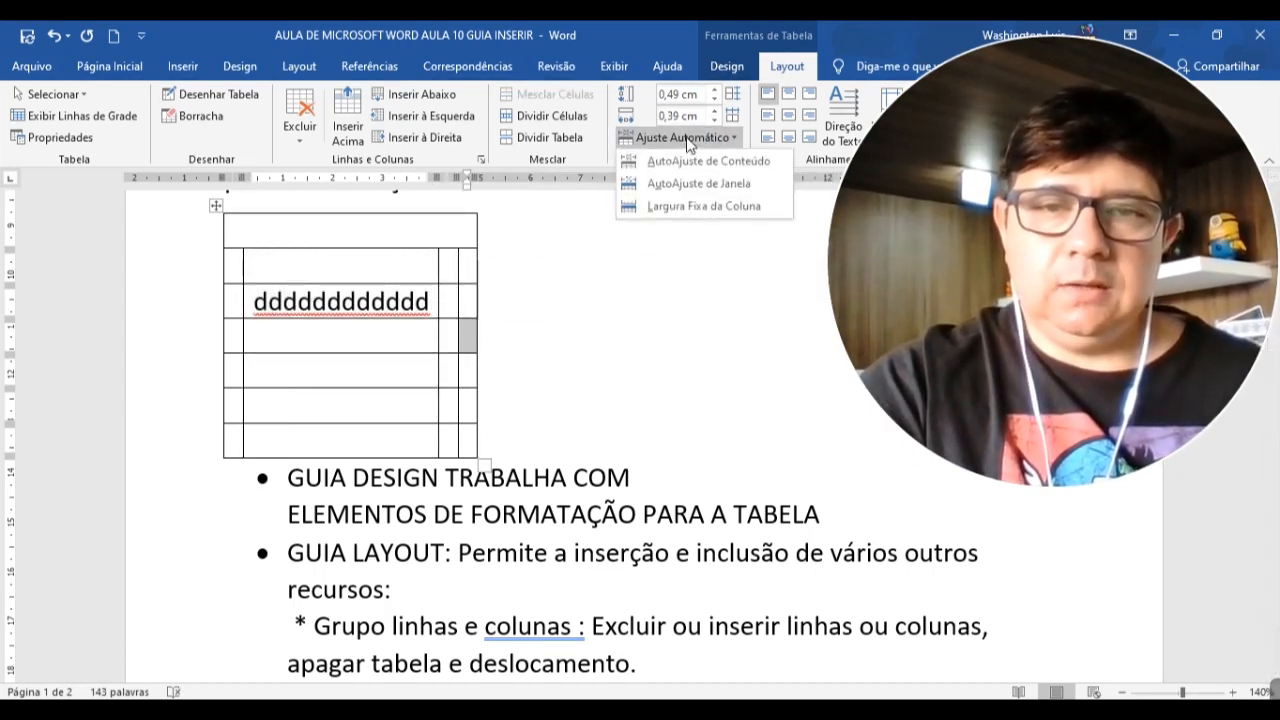
left_click(687, 163)
left_click(686, 141)
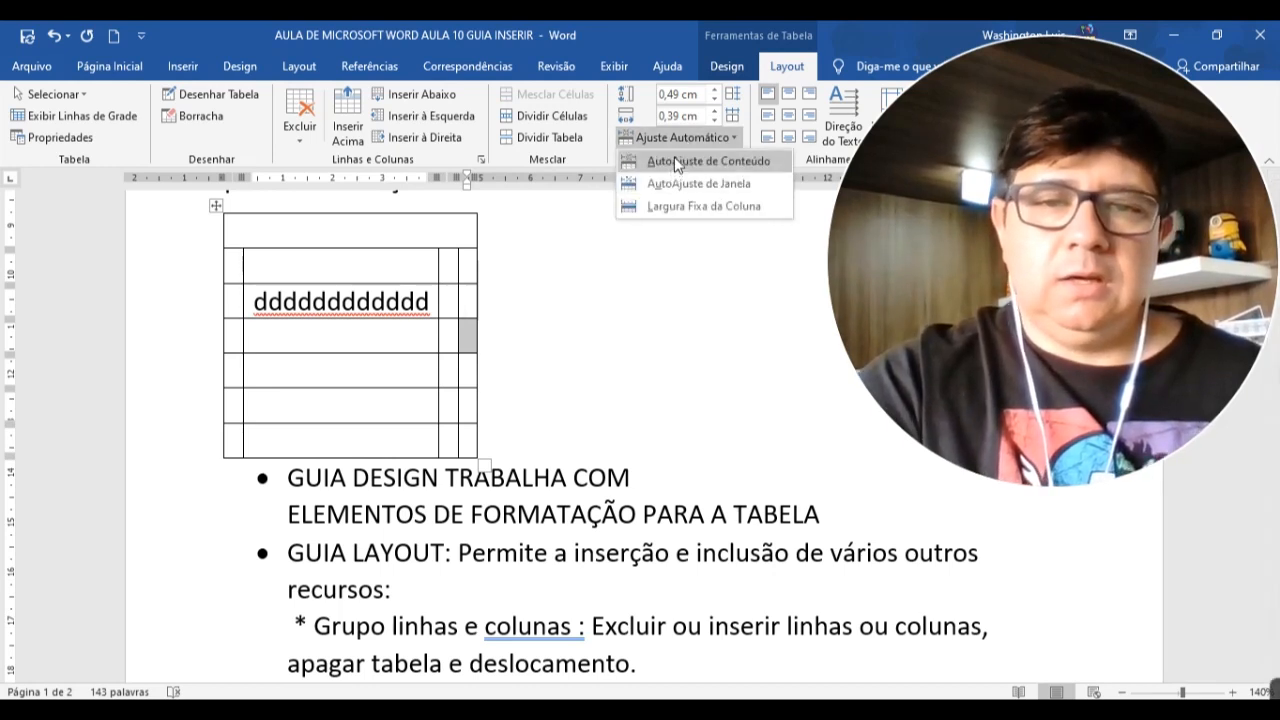
left_click(654, 161)
Enter "dddd" in the third column and "ddddddddd" in the fourth column of the table's third row
left_click(383, 302)
left_click(440, 307)
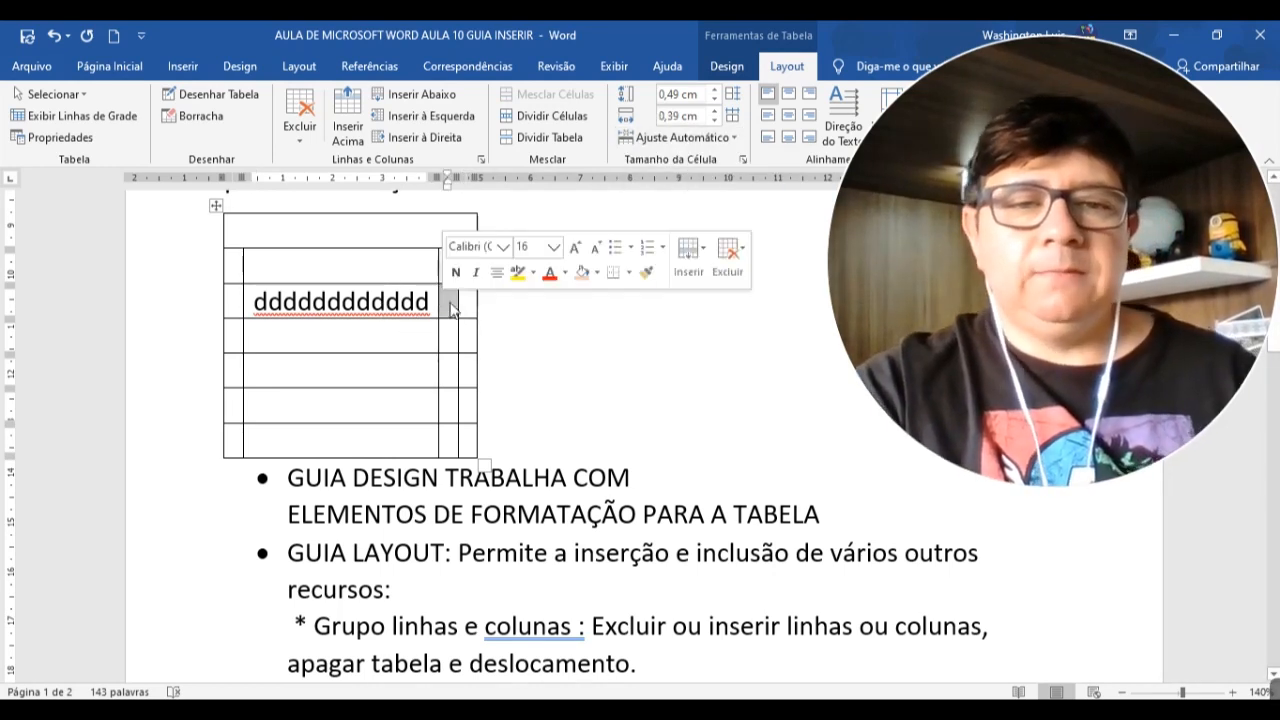
type("dddd")
left_click(514, 305)
type("dddddddd")
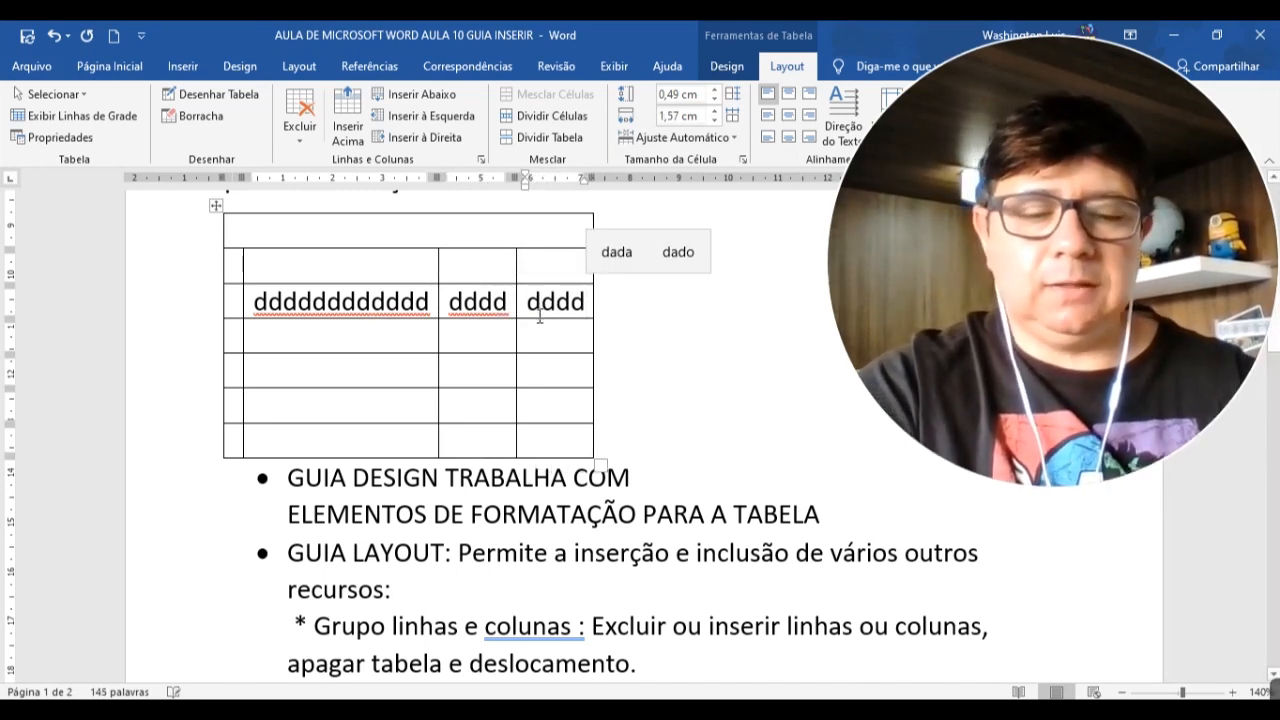
type("d")
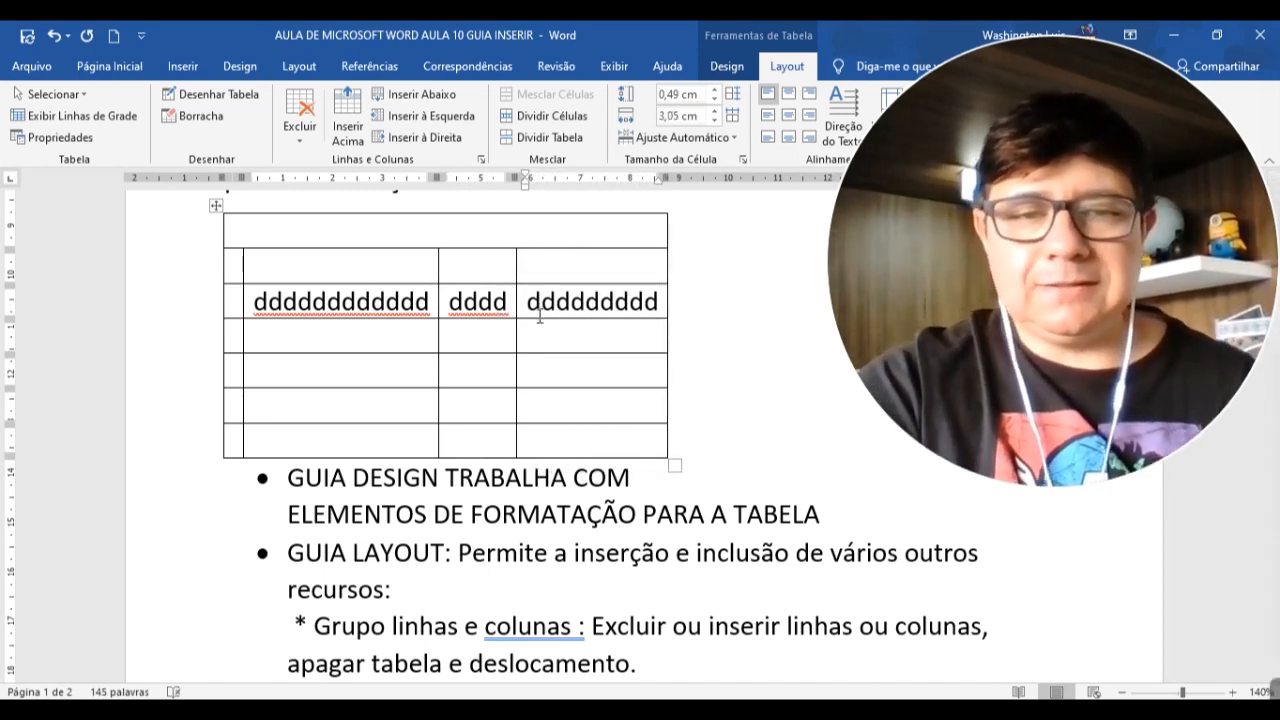
AutoFit the table to the window, followed by the fixed column width option
left_click(735, 138)
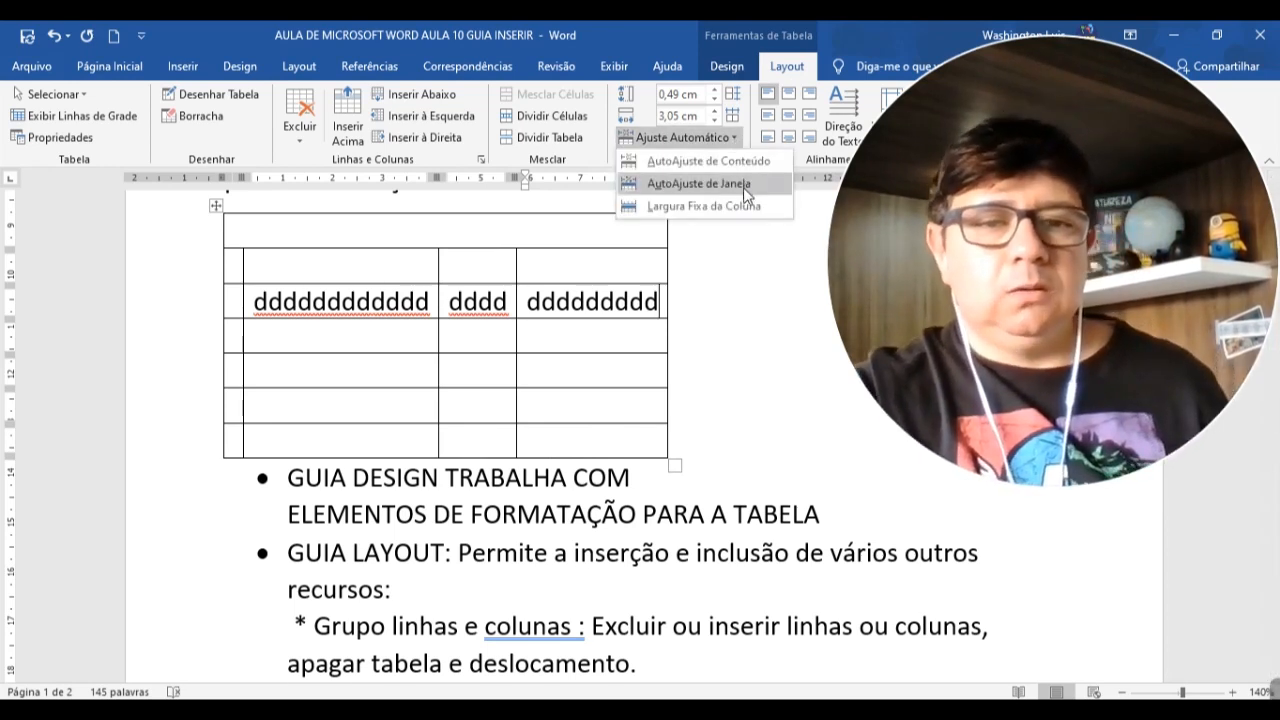
left_click(743, 184)
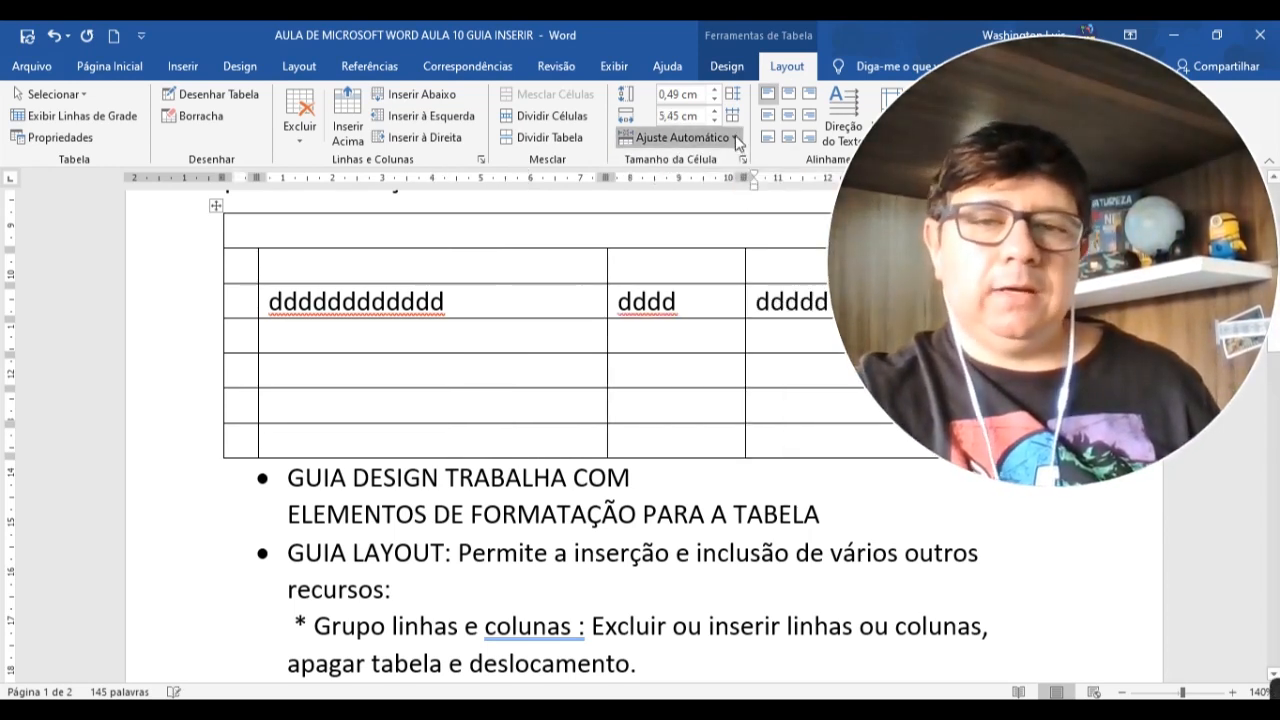
left_click(735, 137)
left_click(701, 207)
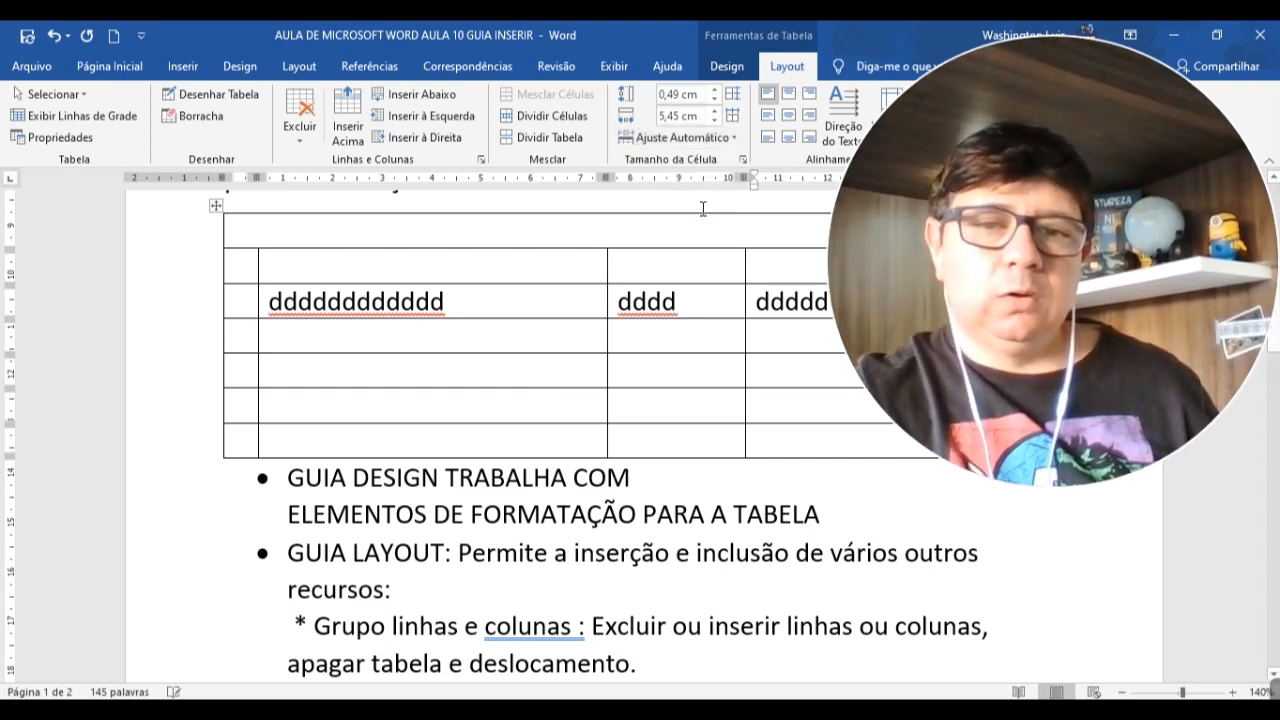
left_click(710, 140)
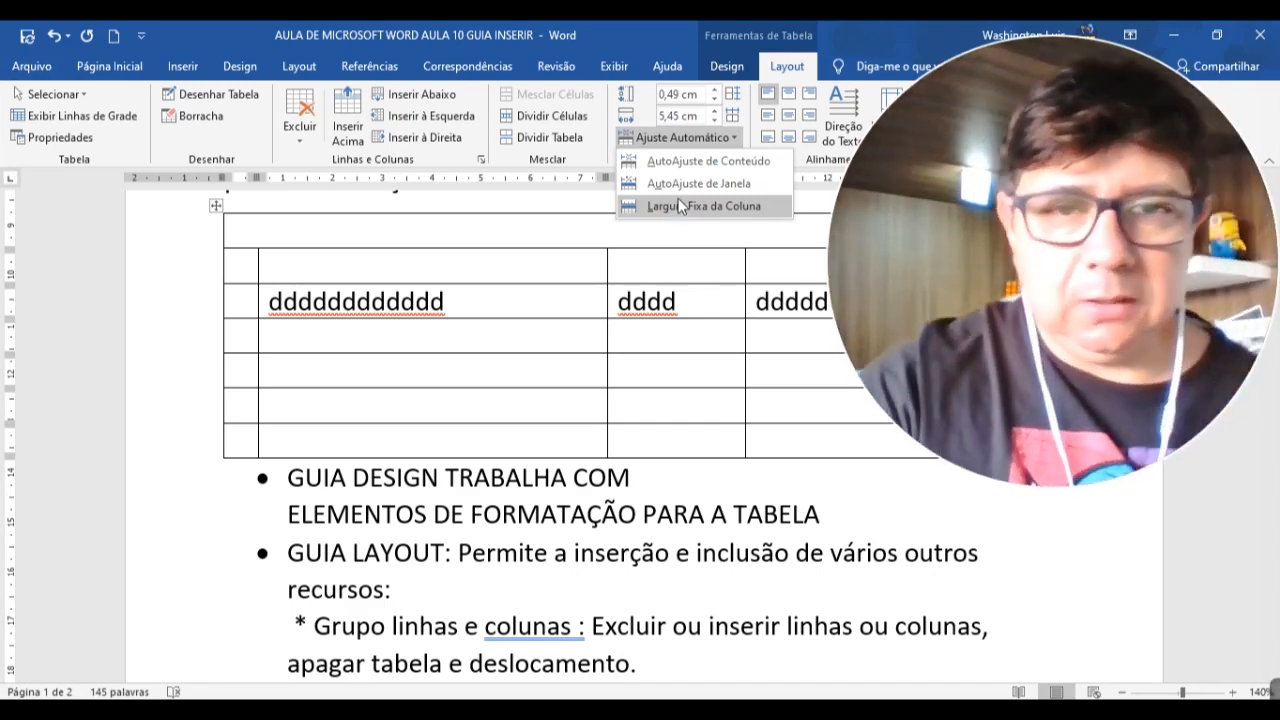
left_click(662, 206)
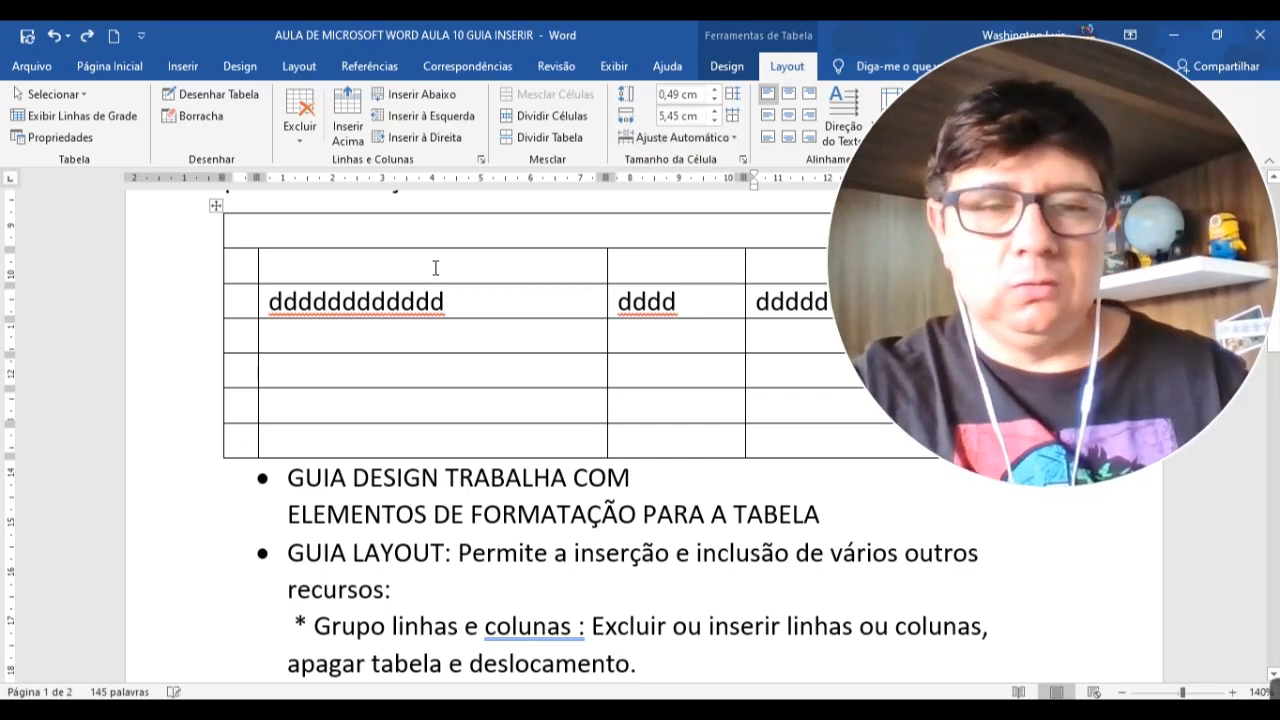
Undo the AutoFit changes and the sample "d" text entries in the table
key("ctrl+z")
key("ctrl+z")
key("ctrl+z")
key("ctrl+z")
key("ctrl+z")
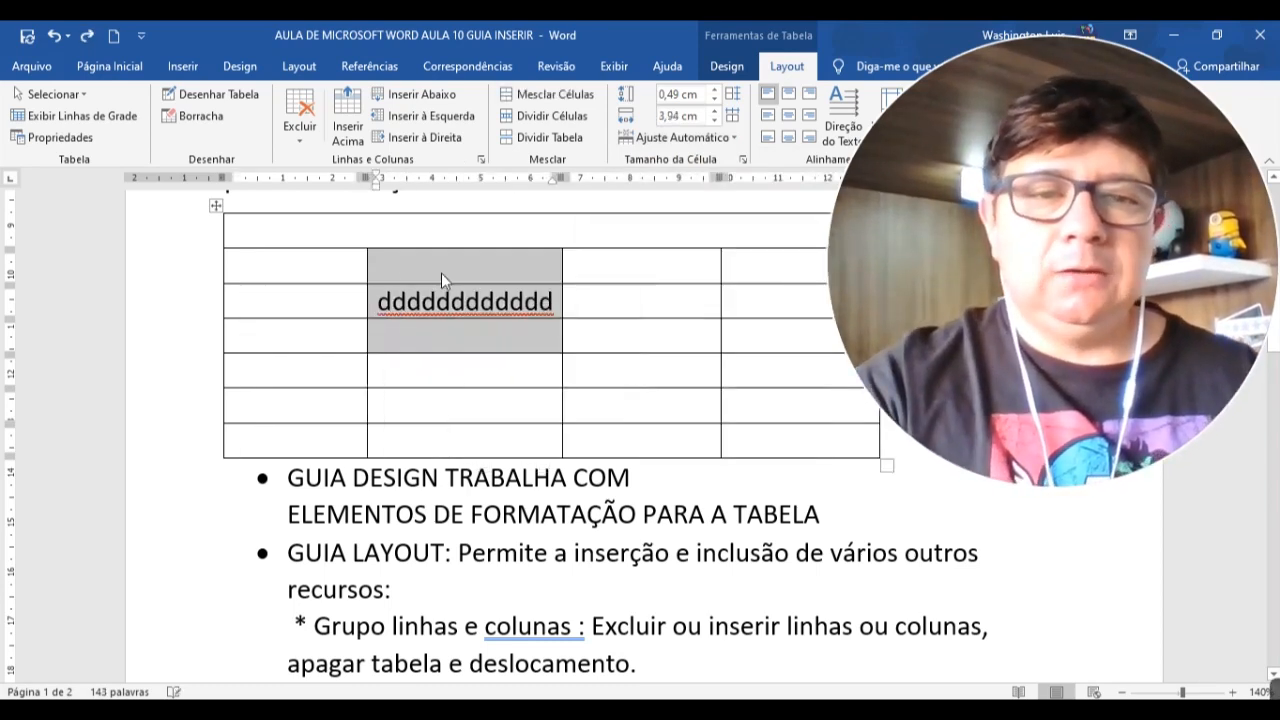
key("ctrl+z")
key("ctrl+z")
key("ctrl+z")
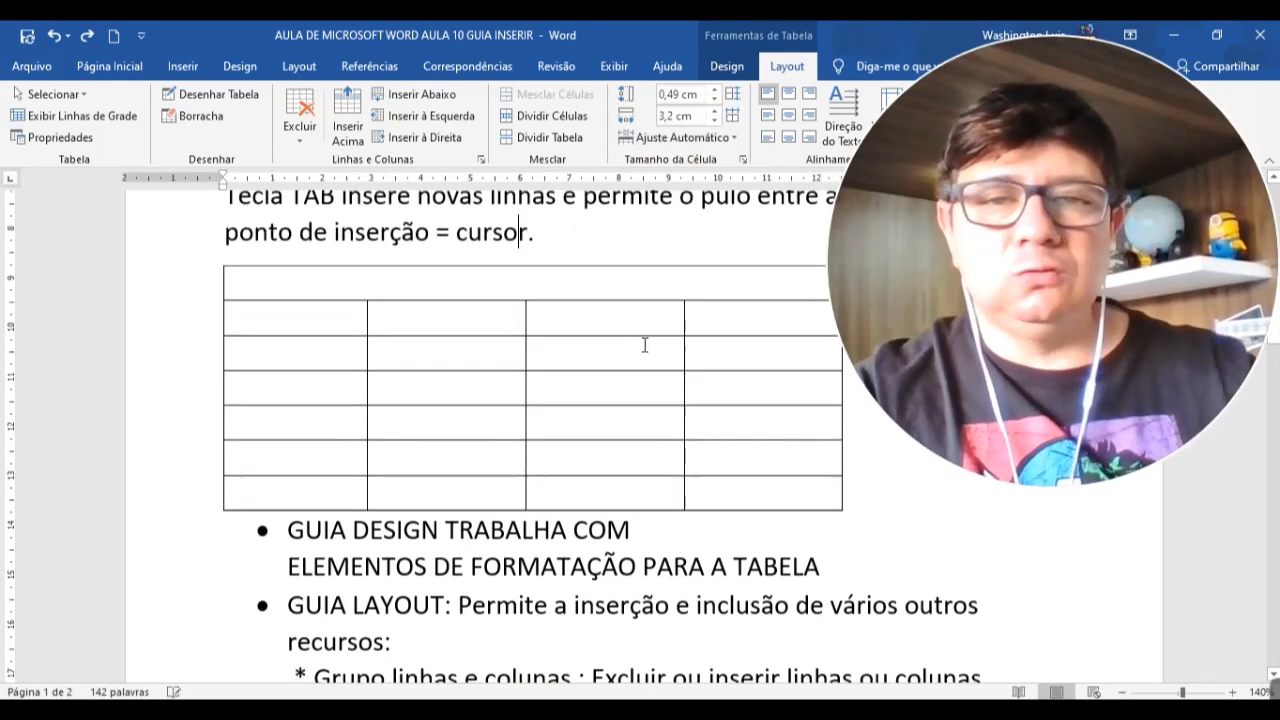
key("ctrl+z")
key("ctrl+z")
Insert a table with four columns and two rows on the empty line below the Grupo Tamanho da Célula bullet
scroll(552, 443, "down", 5)
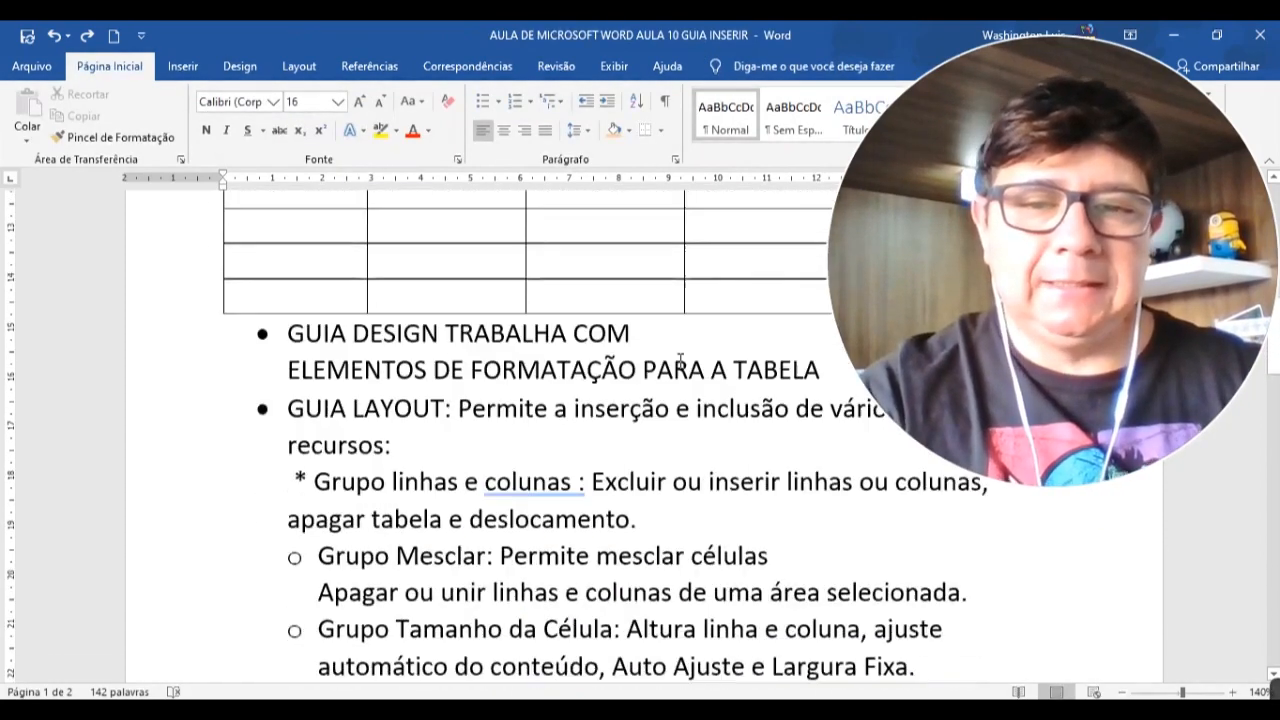
left_click(478, 297)
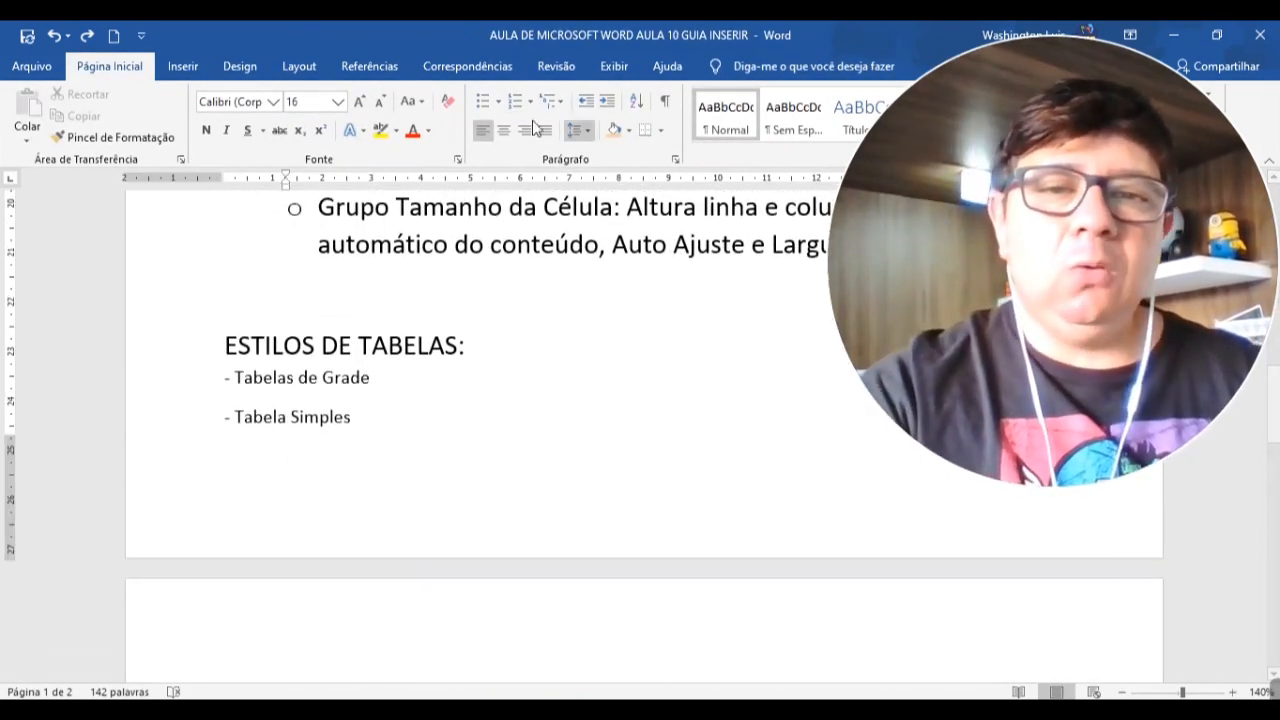
left_click(188, 66)
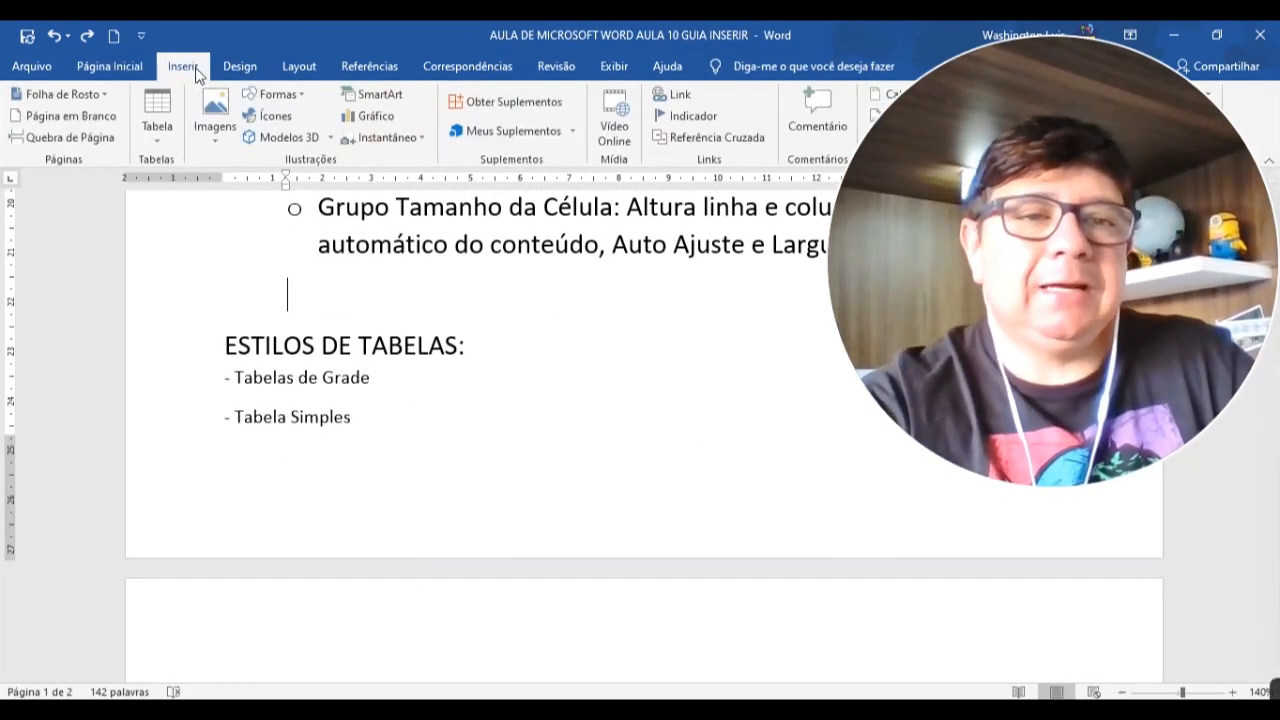
left_click(157, 140)
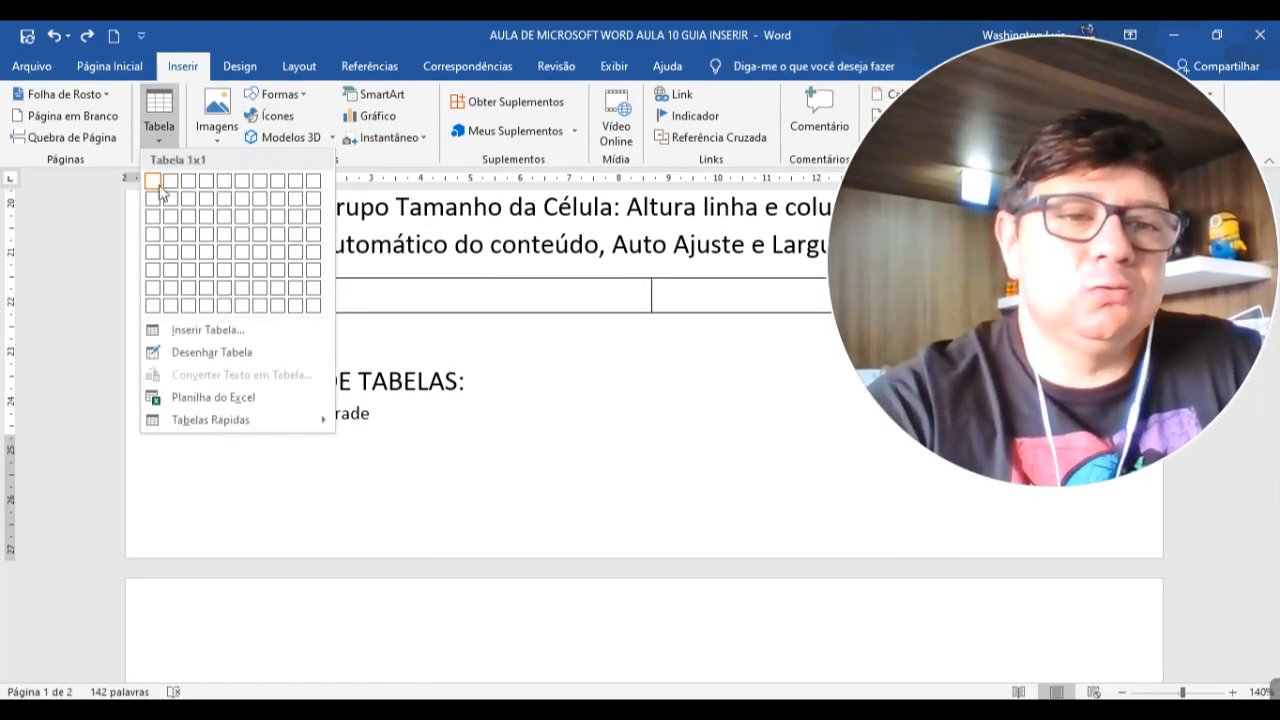
left_click(206, 199)
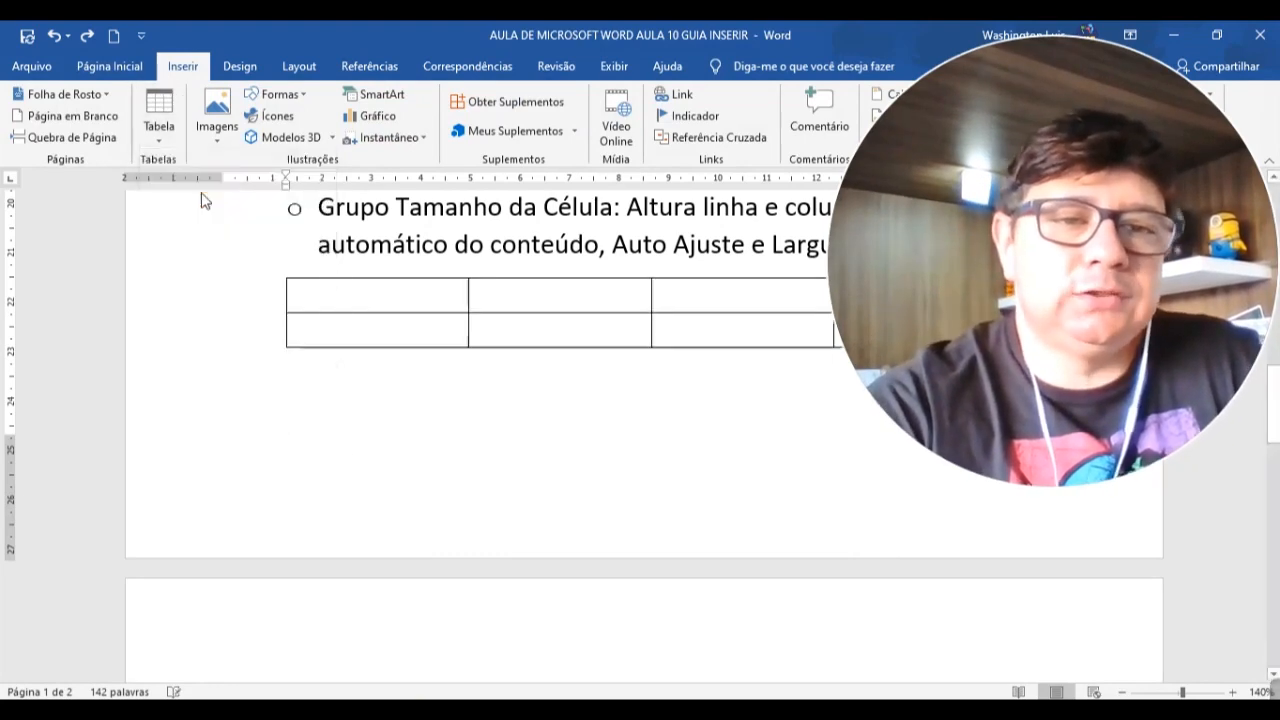
Examine the row height and column width settings of the new table and the matching cell size note
left_click(776, 68)
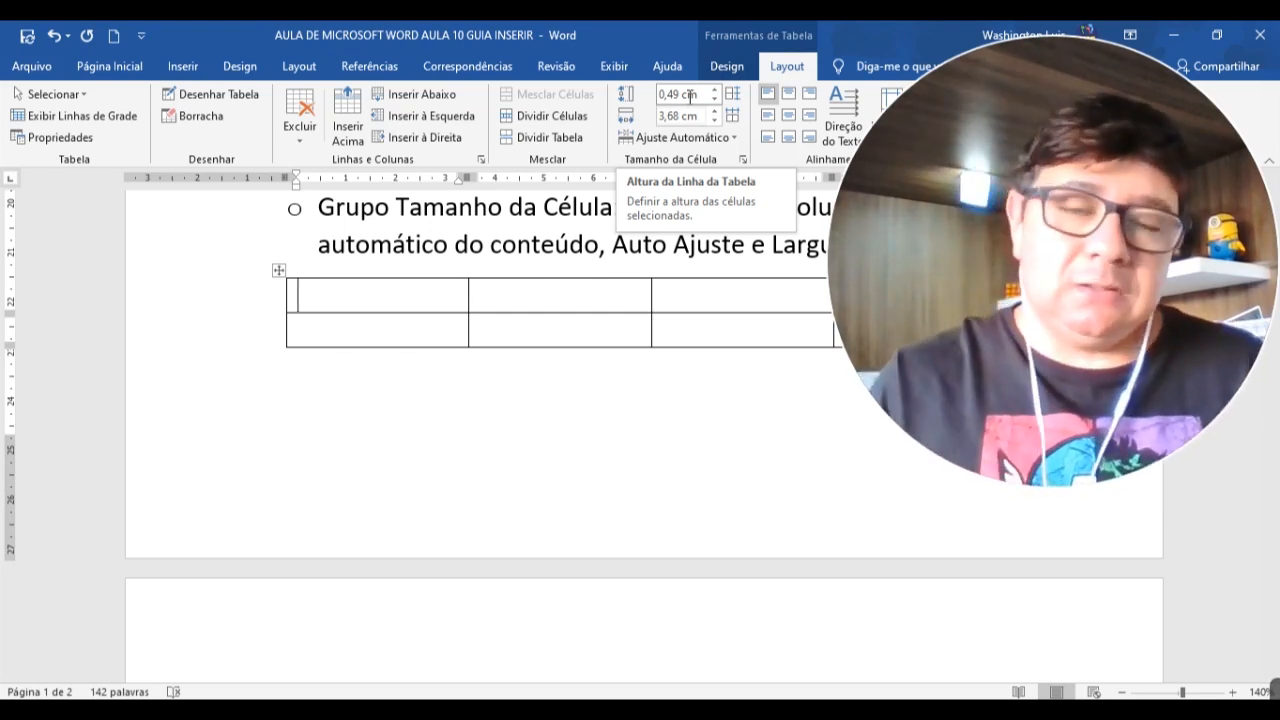
left_click(684, 95)
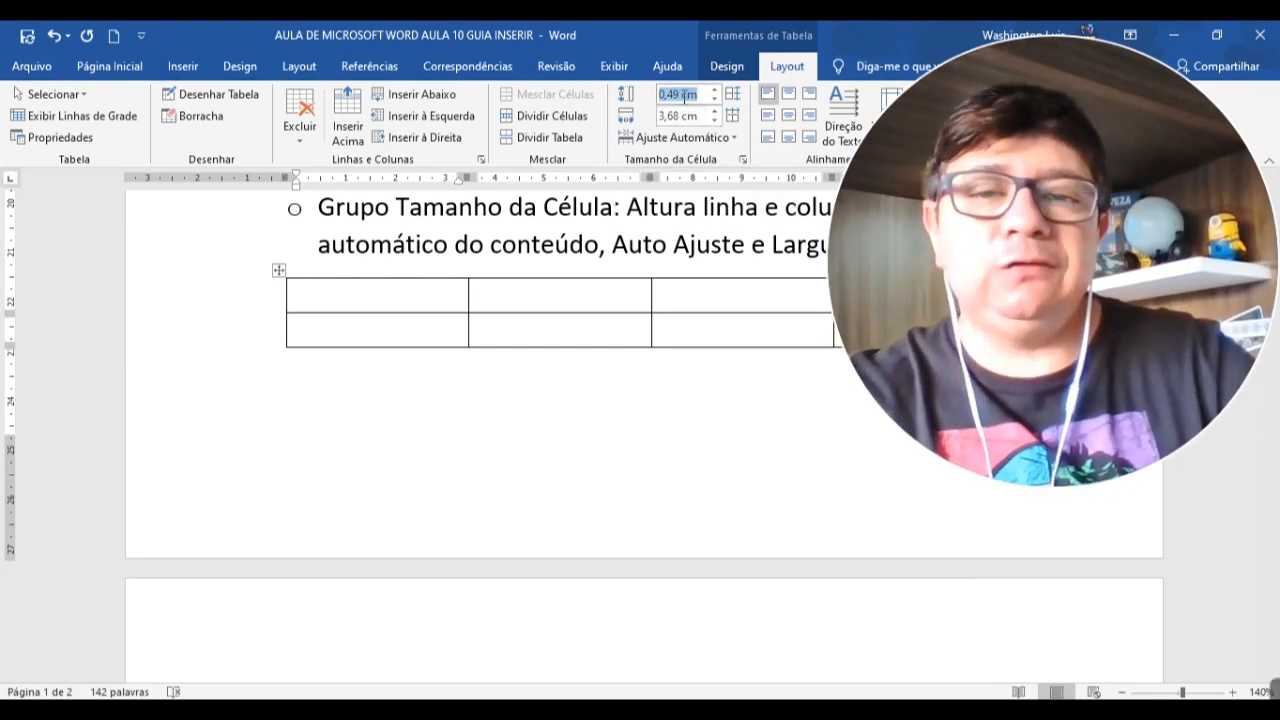
left_click(684, 117)
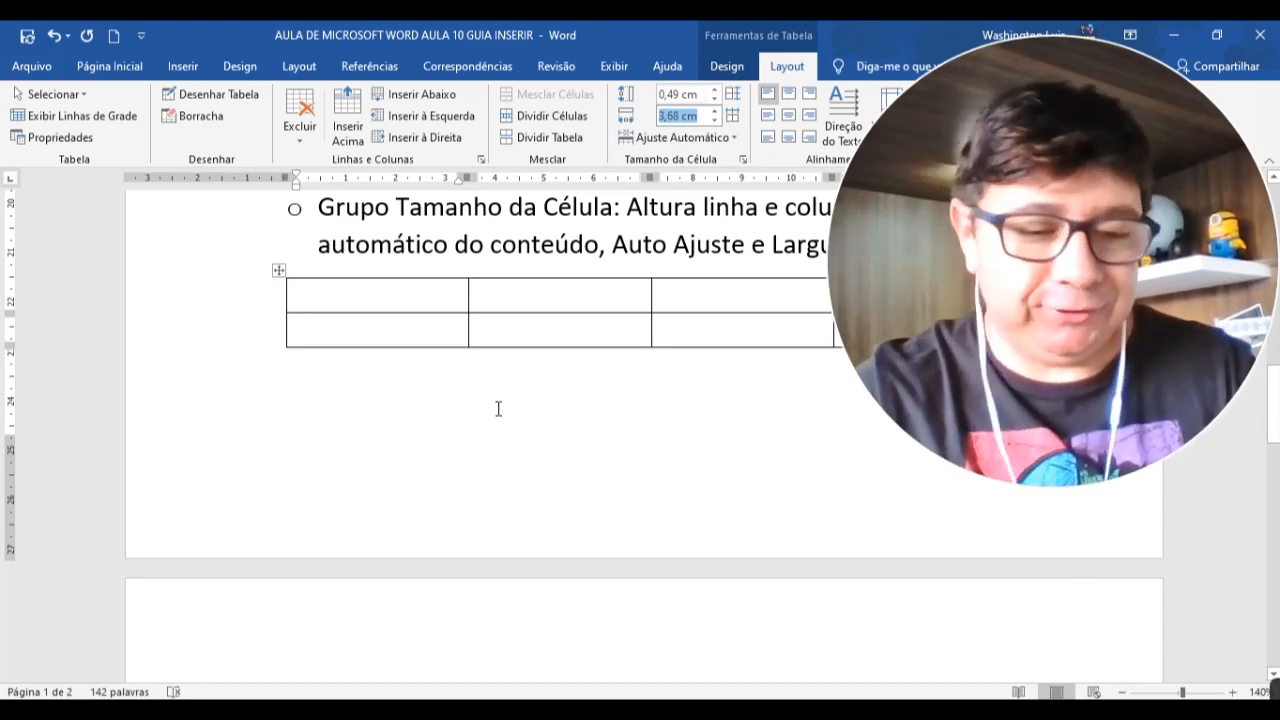
left_click(561, 453)
scroll(561, 453, "up", 3)
scroll(752, 517, "down", 1)
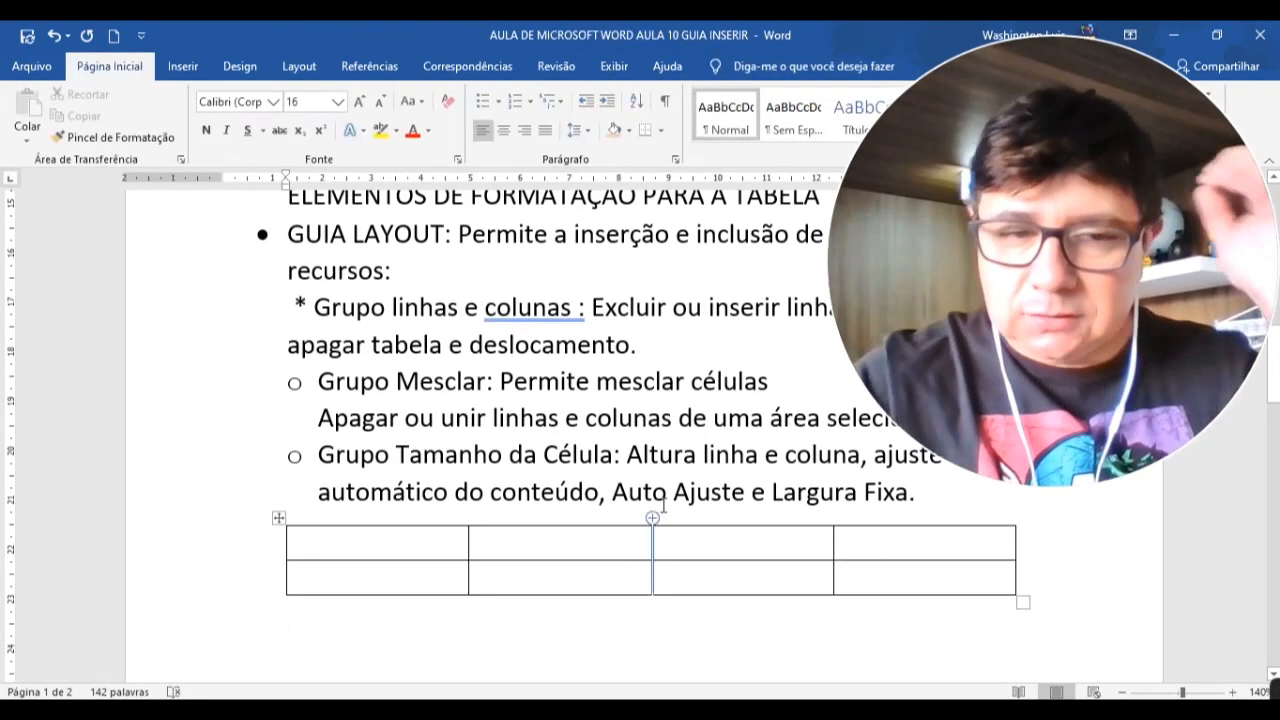
left_click(731, 454)
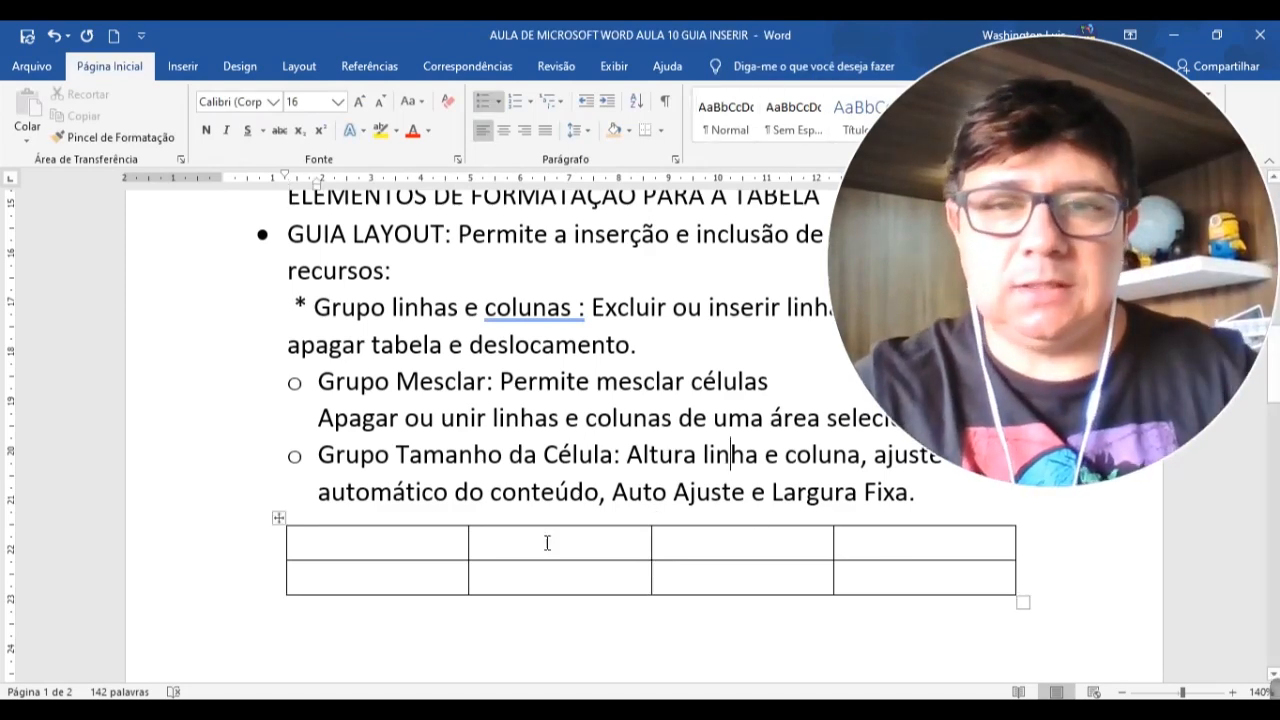
Enter "Prof. óxitu" in the second column of the larger table's second row
scroll(588, 384, "up", 3)
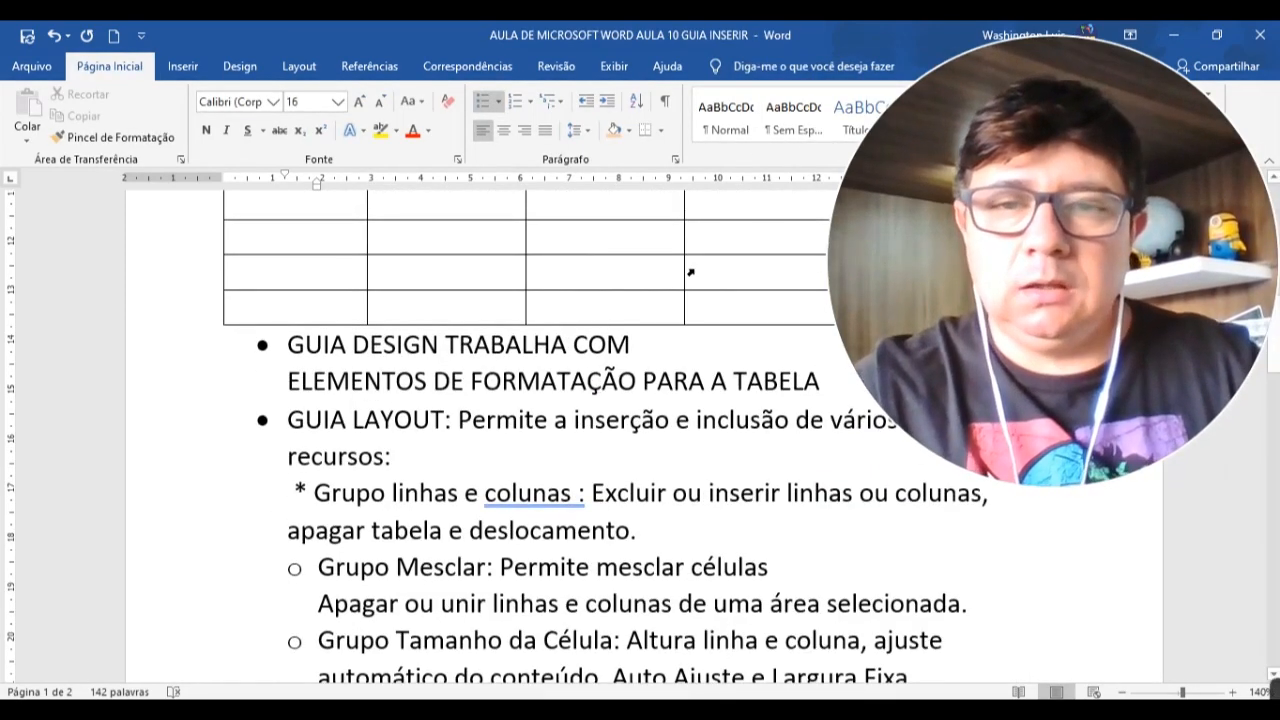
left_click(690, 272)
left_click(787, 66)
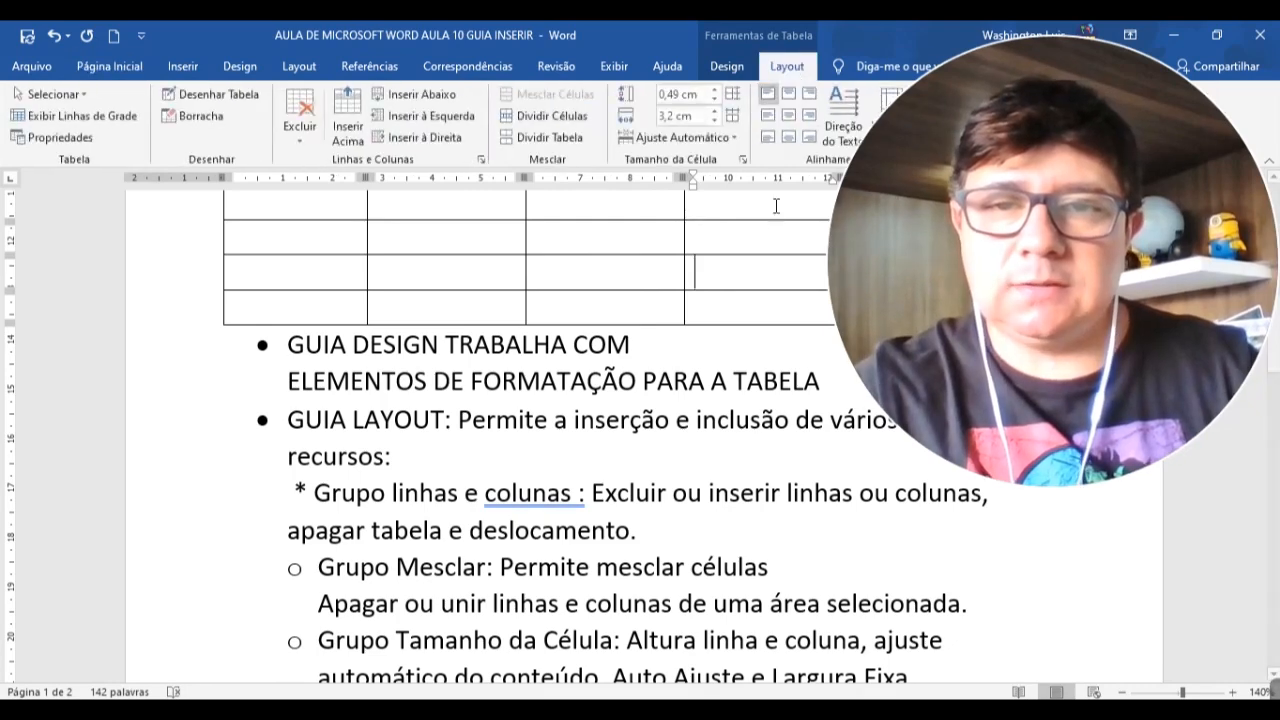
left_click_drag(1045, 115, 1013, 218)
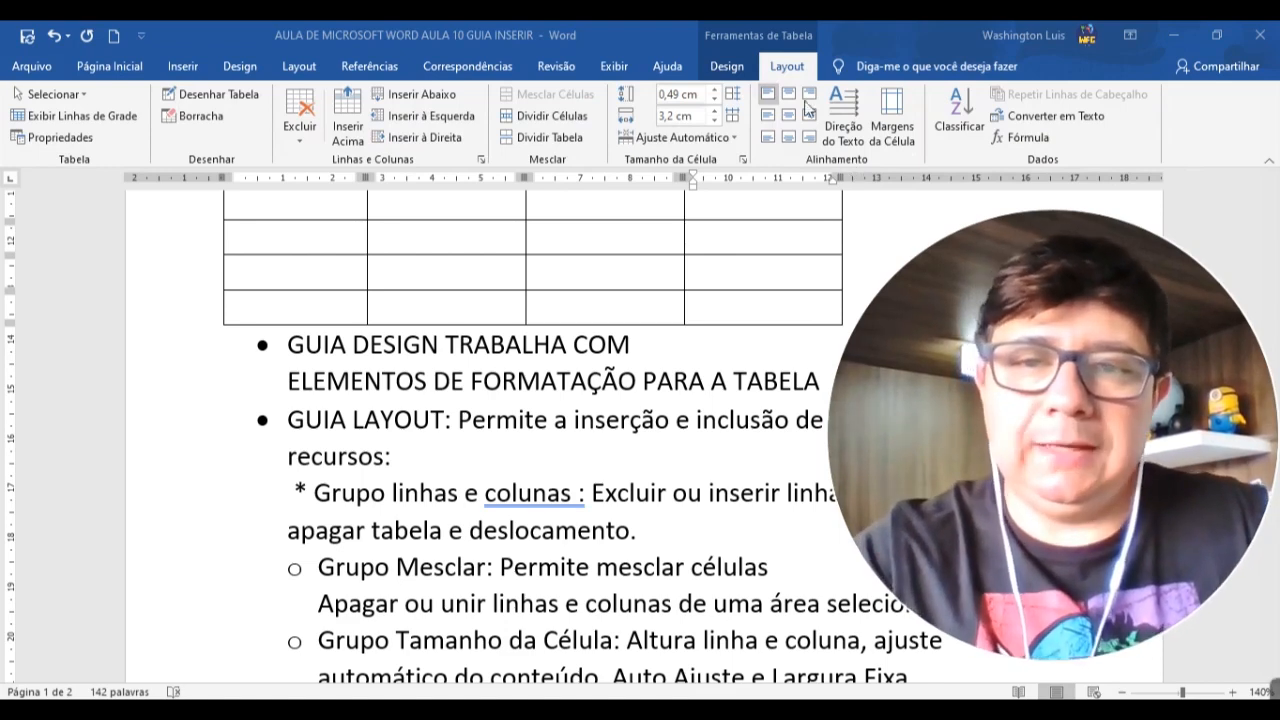
scroll(665, 245, "up", 3)
left_click(463, 265)
type("Prox")
key("BackSpace")
type("f. óxitu")
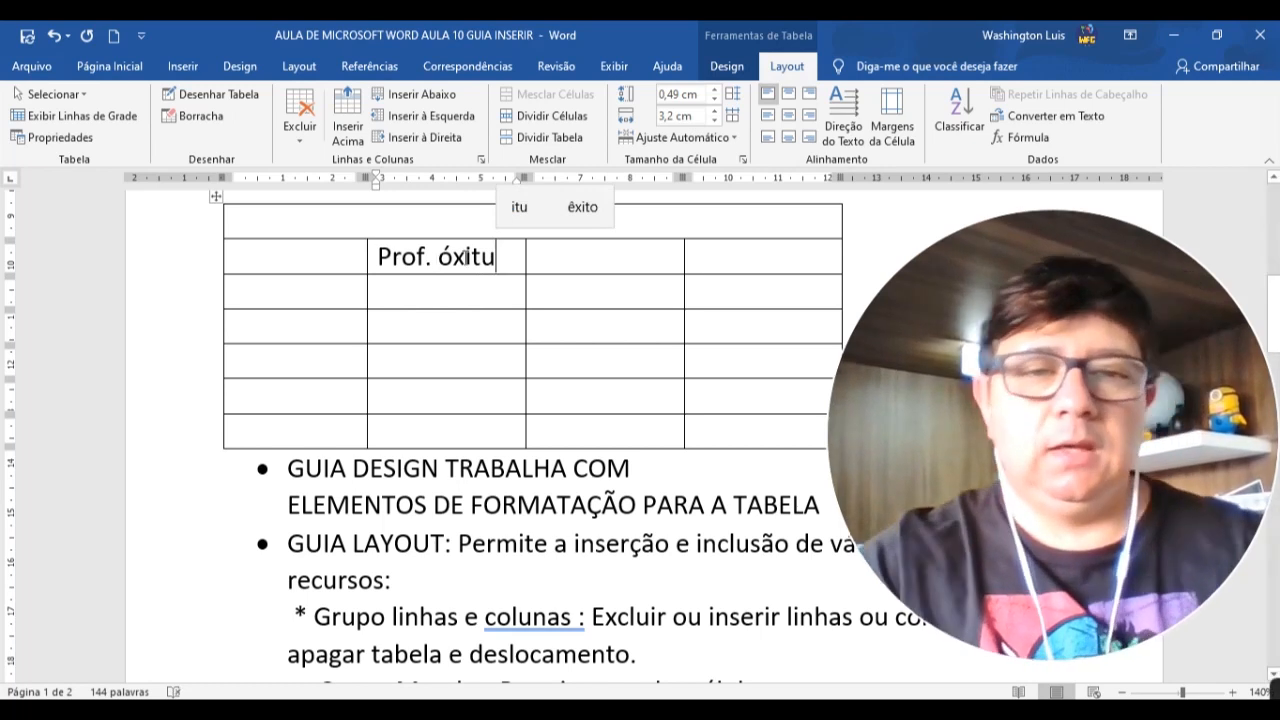
Try centre, right and left alignment on the "Prof. óxitu" cell
left_click(790, 94)
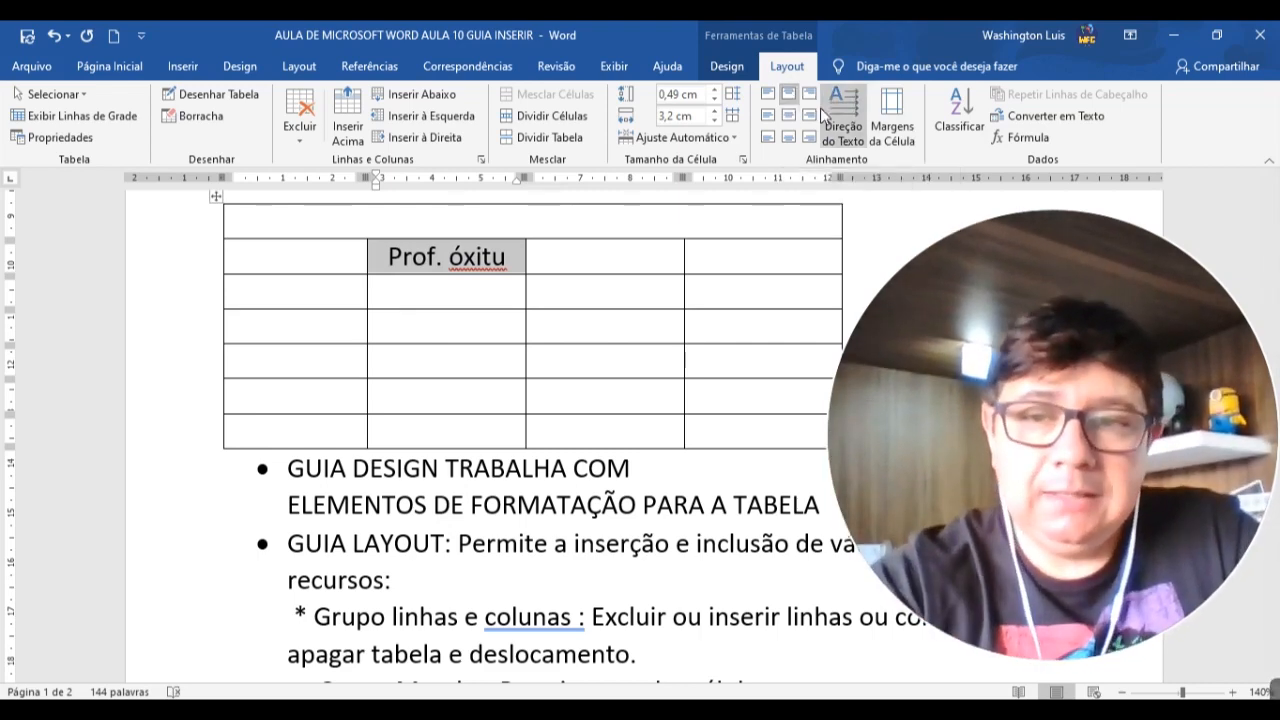
left_click(809, 96)
left_click(767, 96)
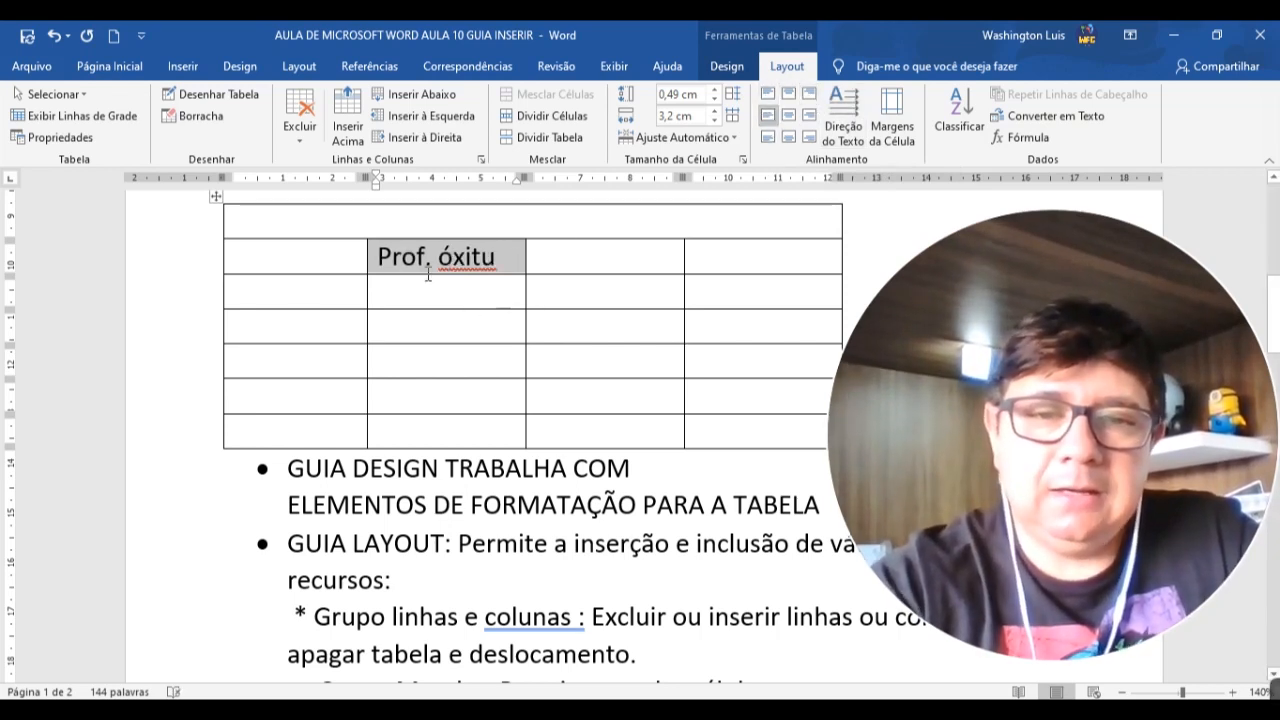
Increase the height of the table's second row to about 1.78 cm
left_click(329, 306)
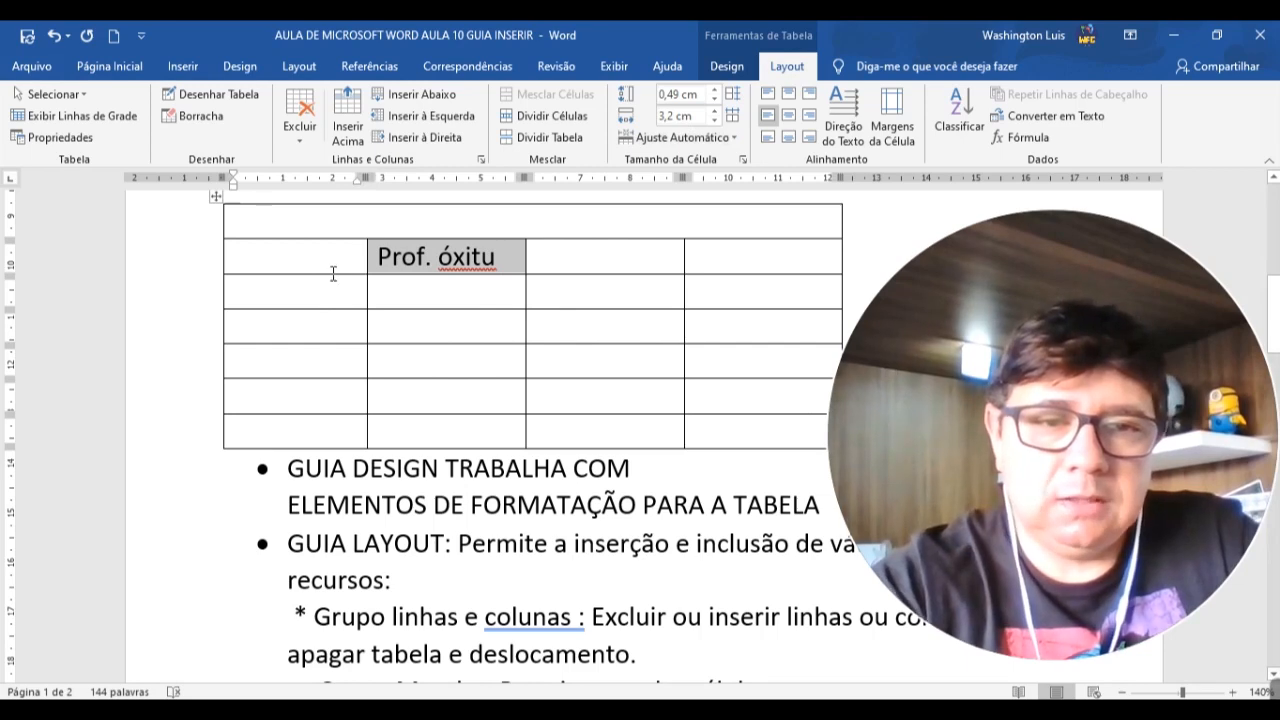
left_click_drag(331, 275, 337, 328)
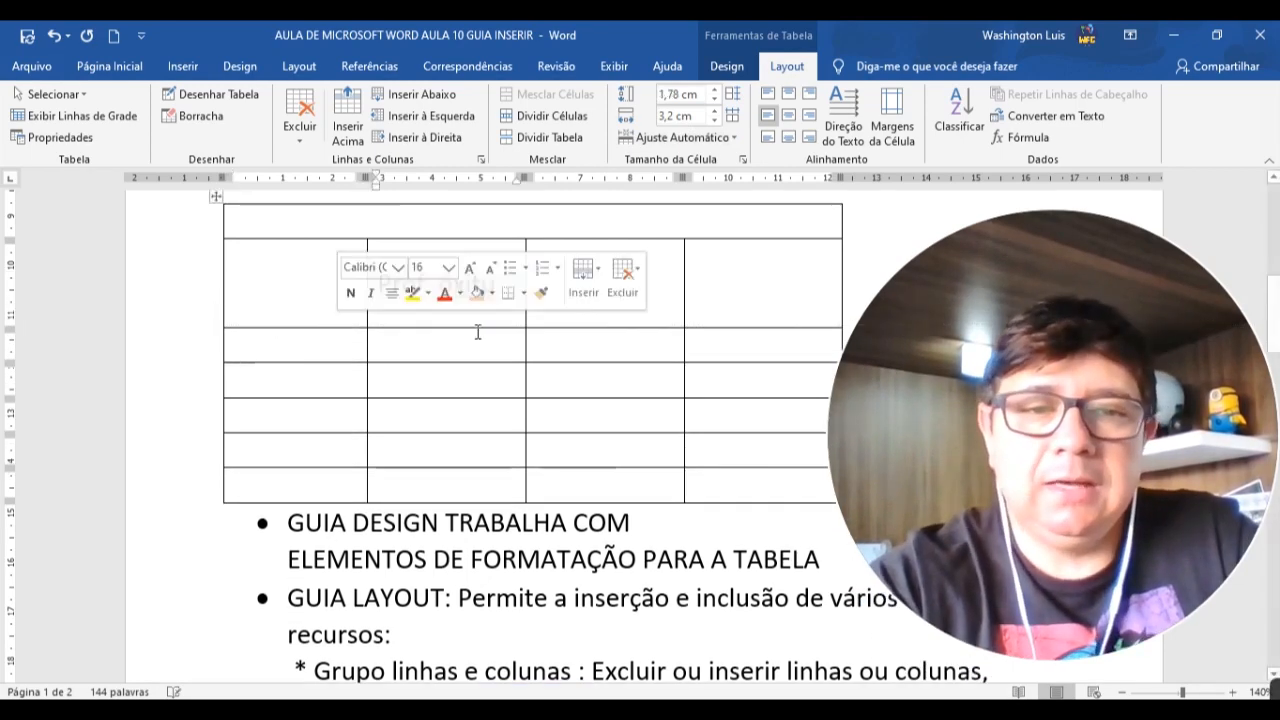
Cycle the "Prof. óxitu" cell through top, middle and bottom alignments, finishing with it centred horizontally and vertically
left_click(789, 93)
left_click(789, 116)
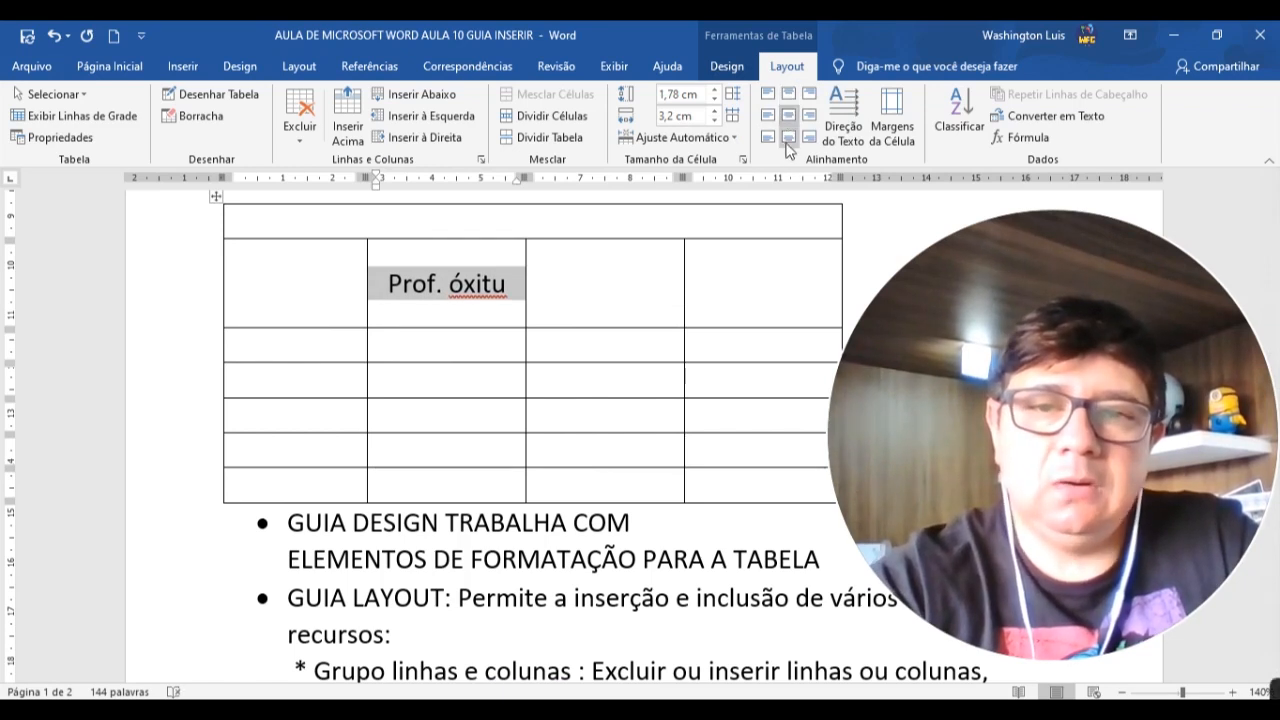
left_click(788, 139)
left_click(767, 137)
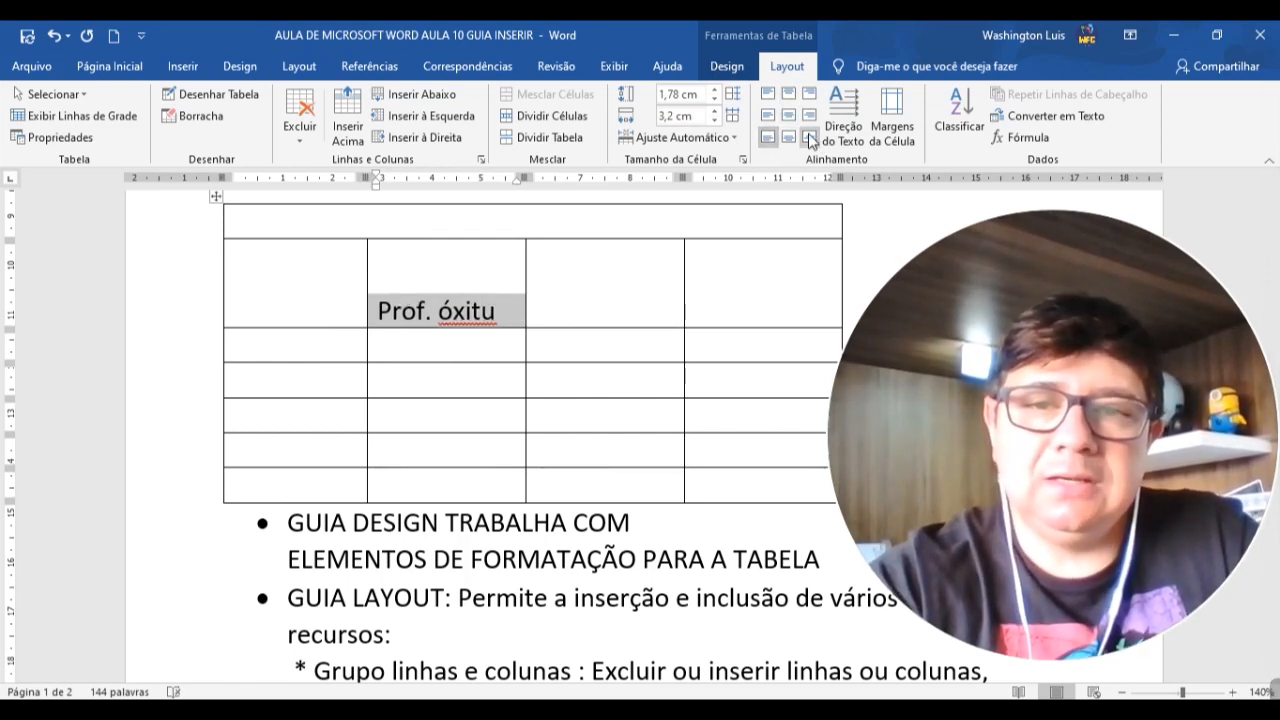
left_click(809, 137)
left_click(809, 116)
left_click(791, 116)
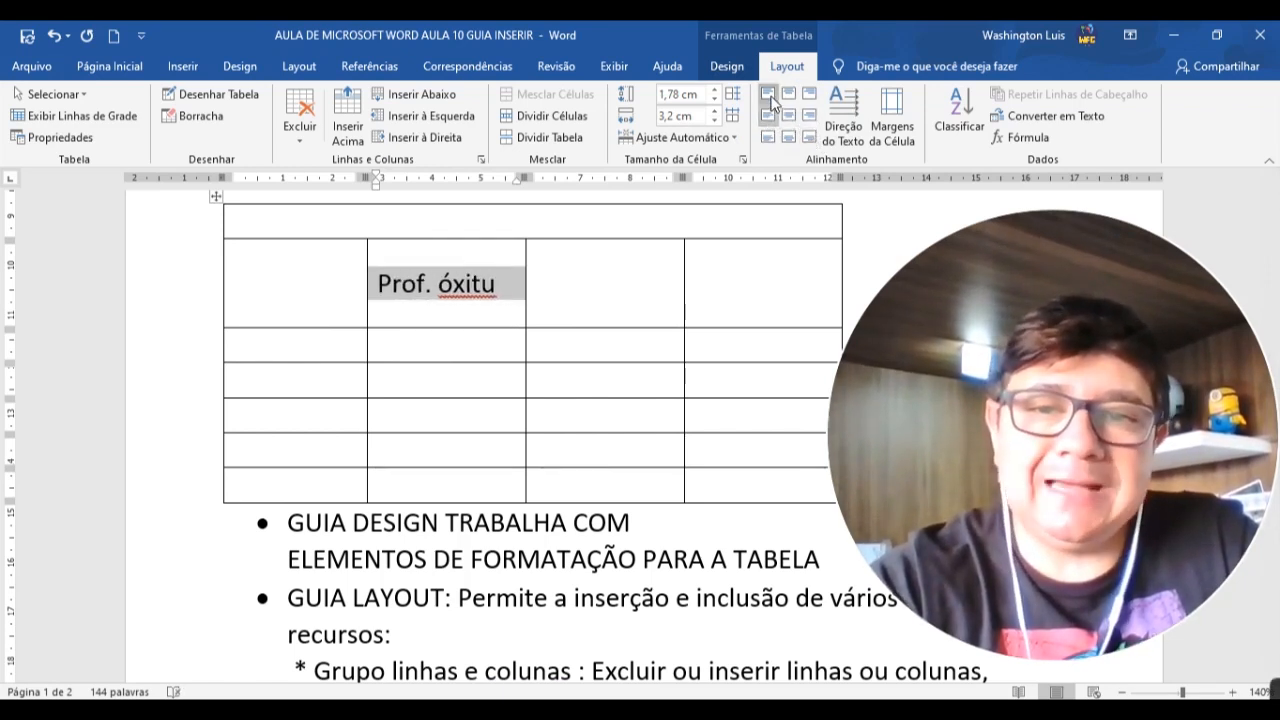
left_click(768, 94)
left_click(789, 116)
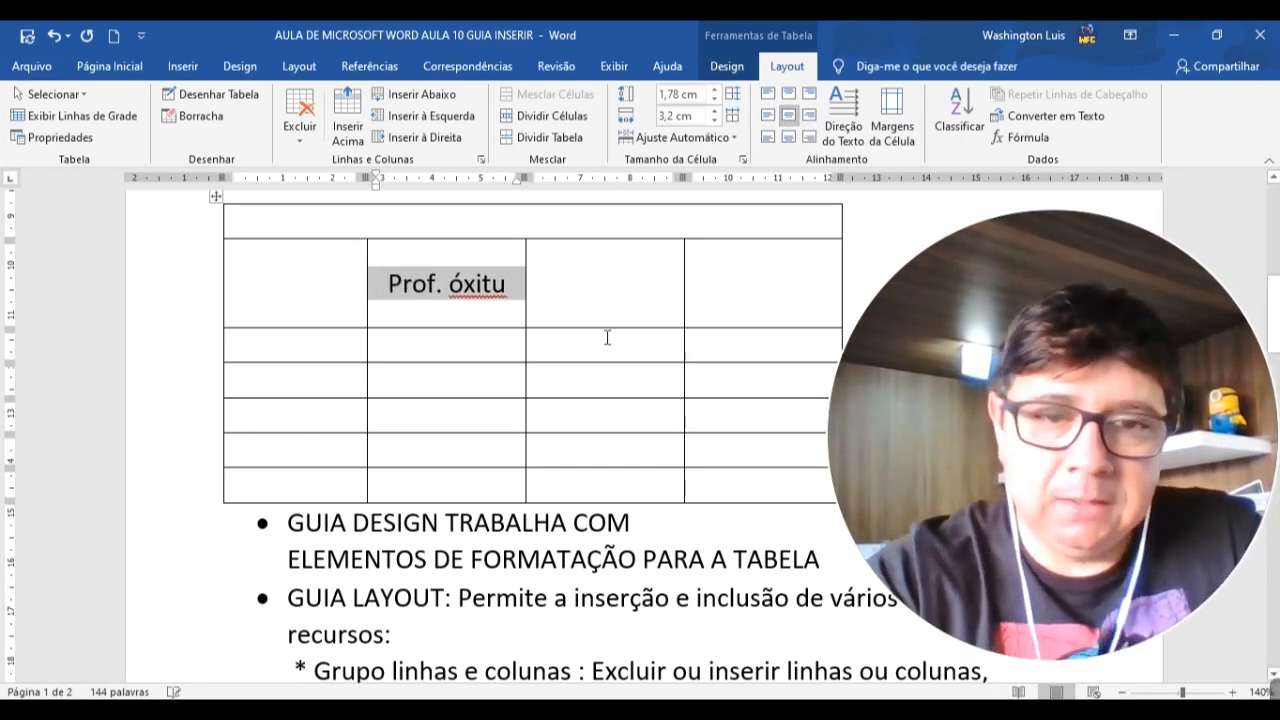
Cycle the text direction of the "Prof. óxitu" cell through its vertical orientations and return it to horizontal
scroll(583, 360, "down", 3)
scroll(714, 220, "up", 2)
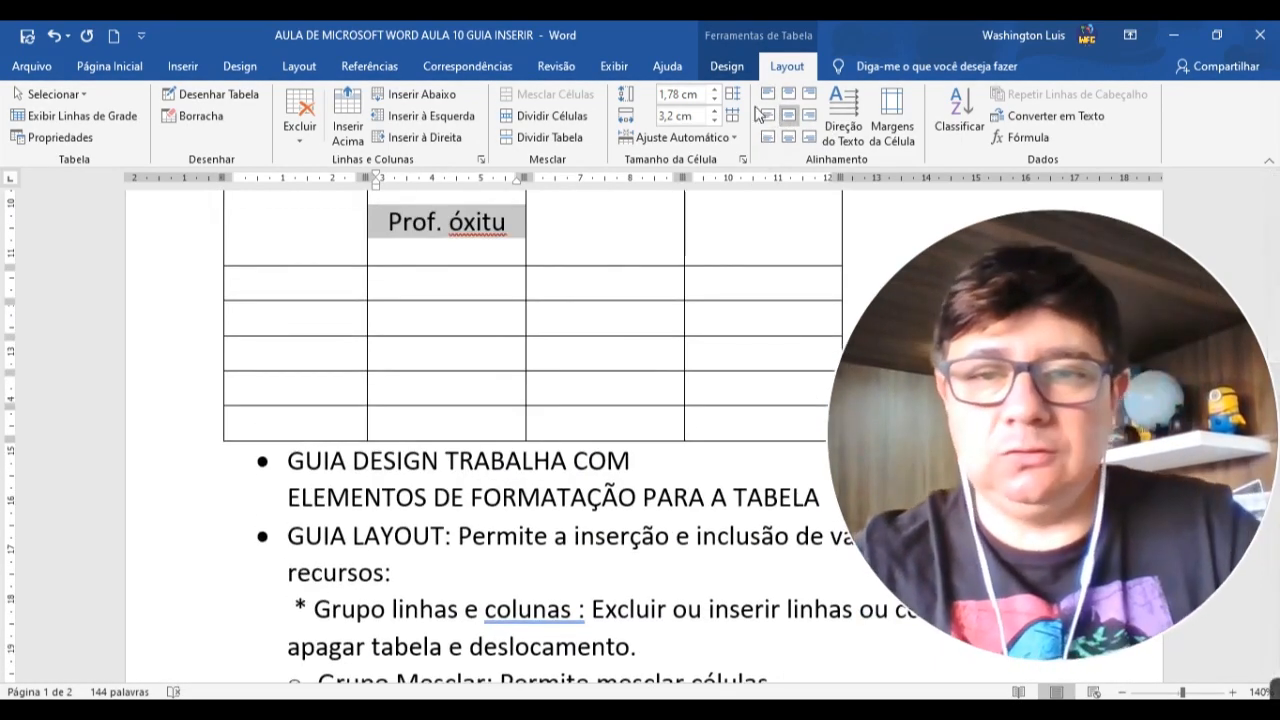
left_click(853, 125)
left_click(853, 125)
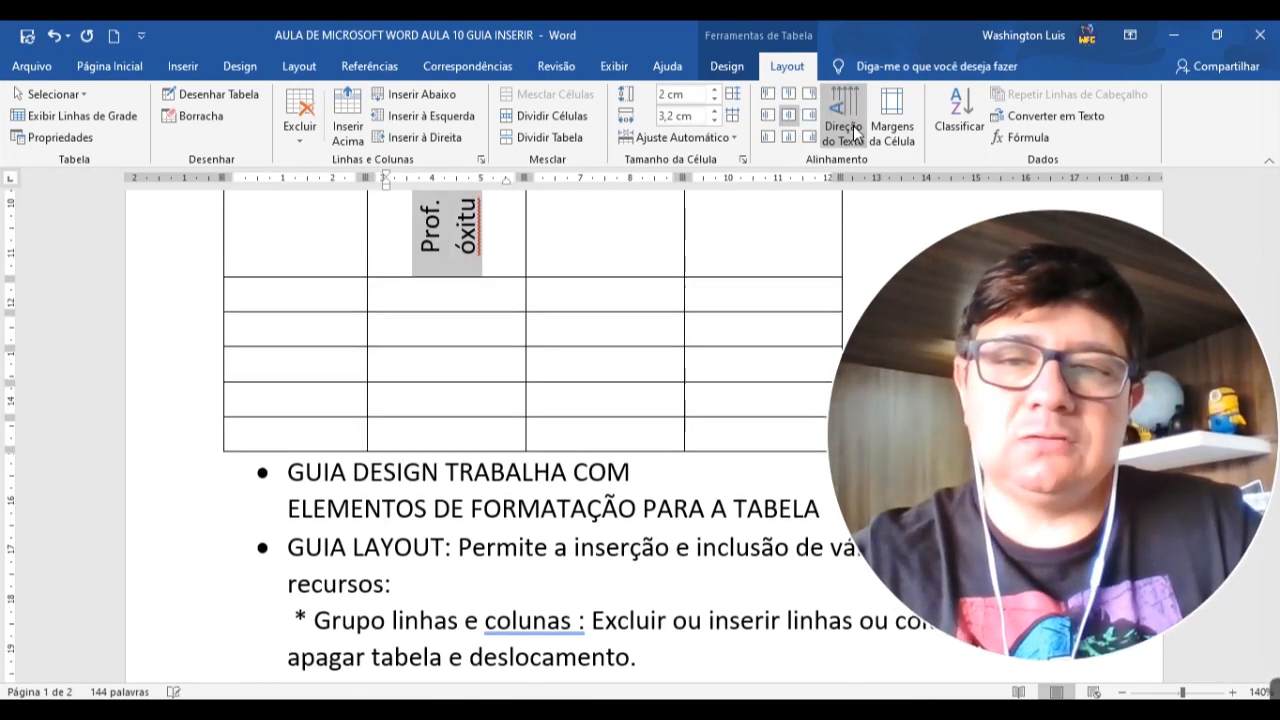
left_click(853, 125)
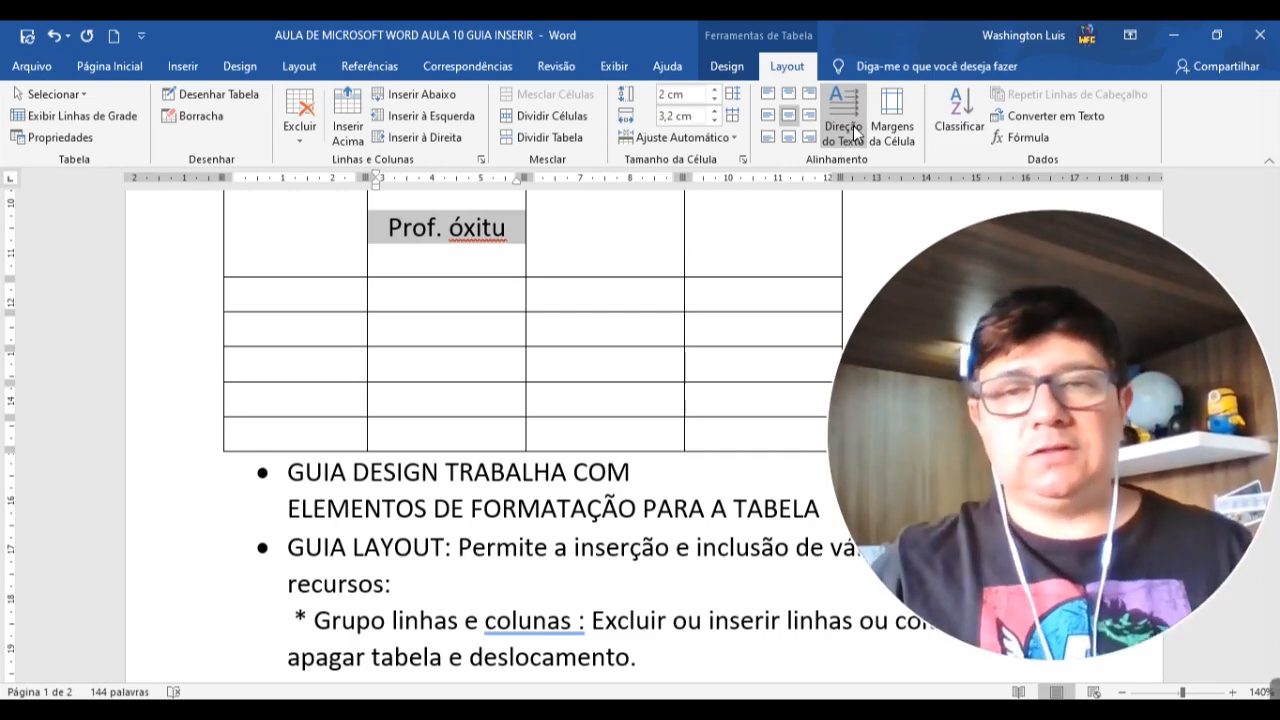
left_click(853, 125)
left_click(853, 125)
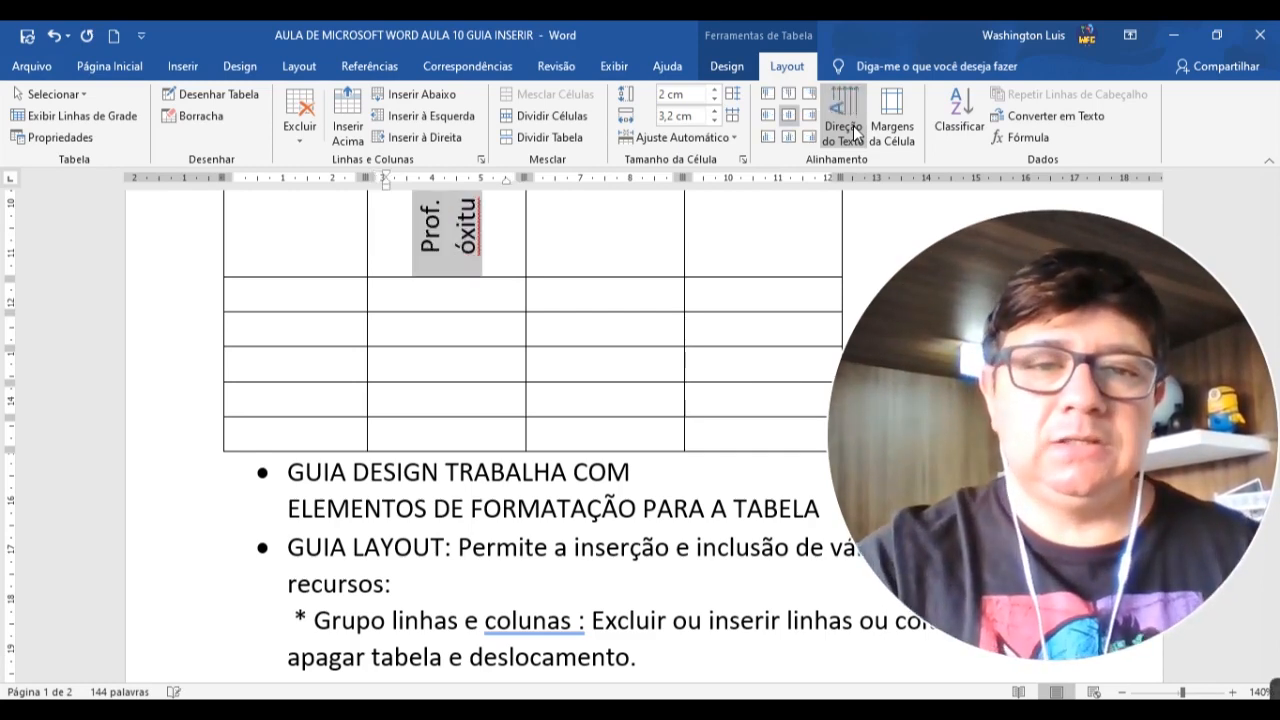
left_click(853, 125)
Review the table's default cell margin options and accept them as they are
left_click(886, 140)
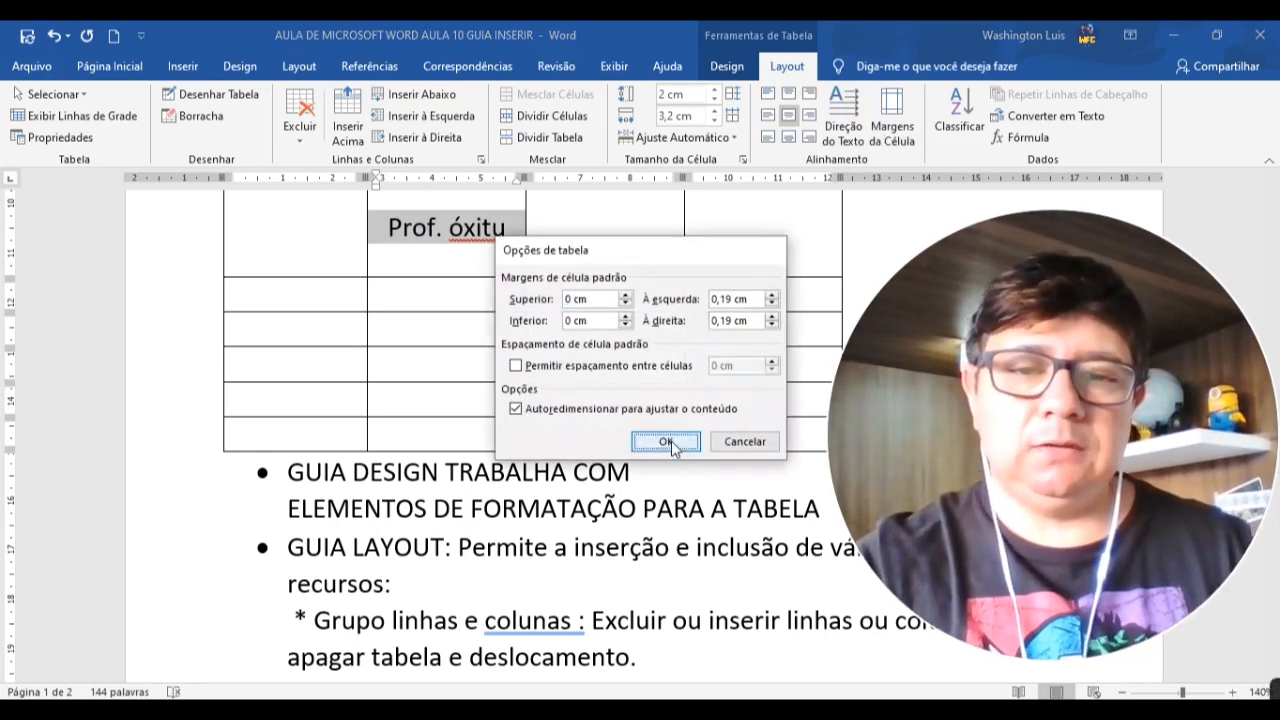
left_click(666, 441)
left_click(394, 230)
scroll(396, 228, "up", 1)
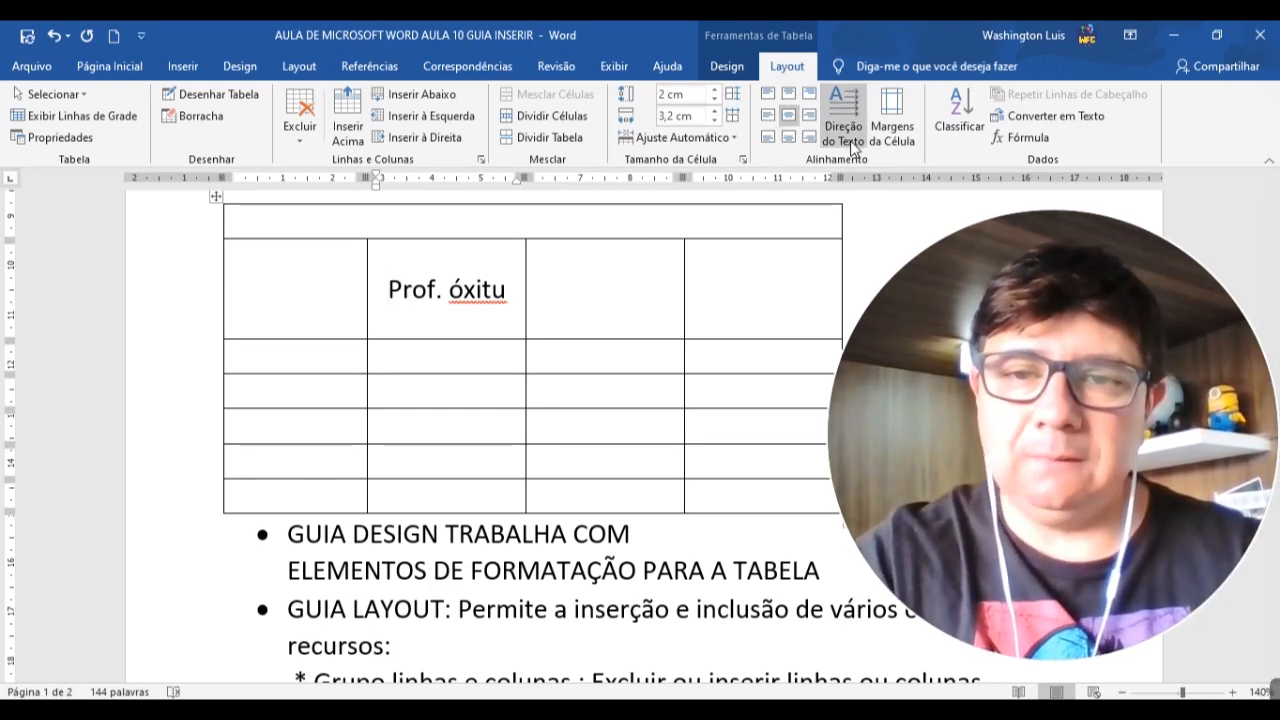
Add a bullet below the Grupo Tamanho da Célula note reading "Grupo Alinhamento: Alinhar texto dentro da célula,"
scroll(583, 283, "down", 7)
left_click_drag(1080, 377, 1080, 187)
scroll(846, 634, "up", 3)
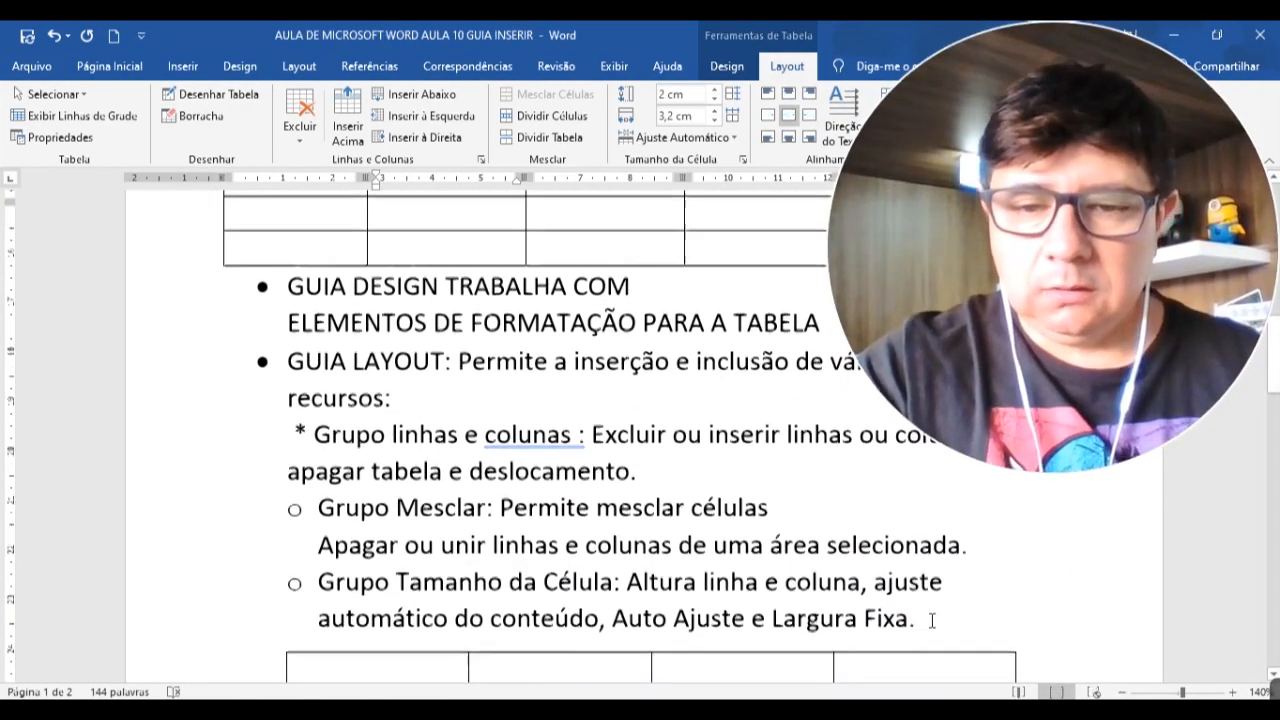
scroll(928, 636, "down", 1)
left_click(946, 561)
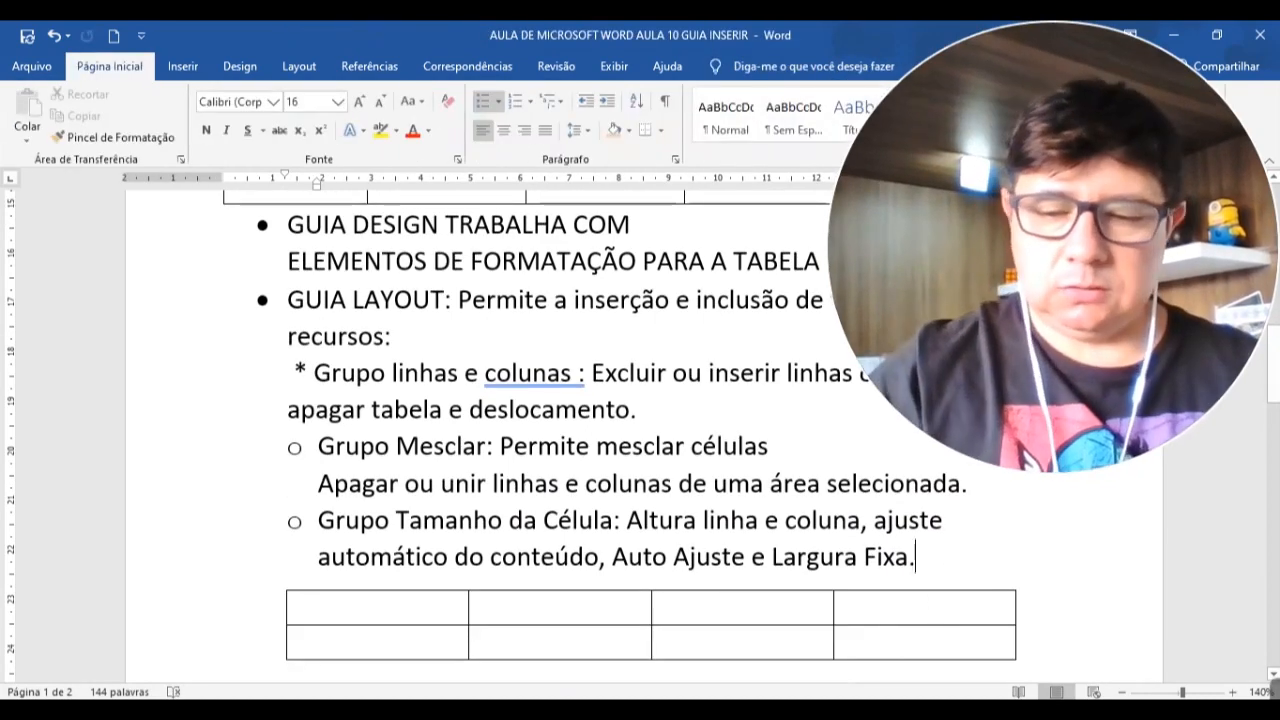
key("Return")
type("Grupo Alin")
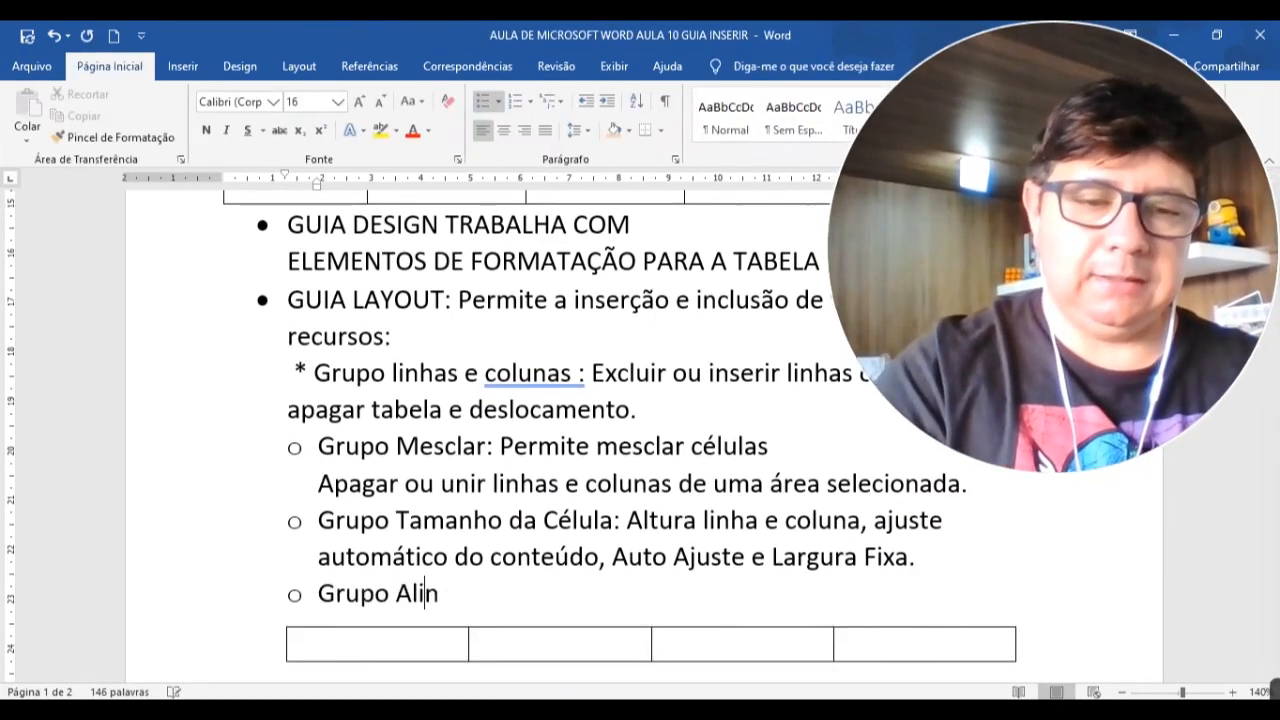
type("hamento: Alinhar texto d")
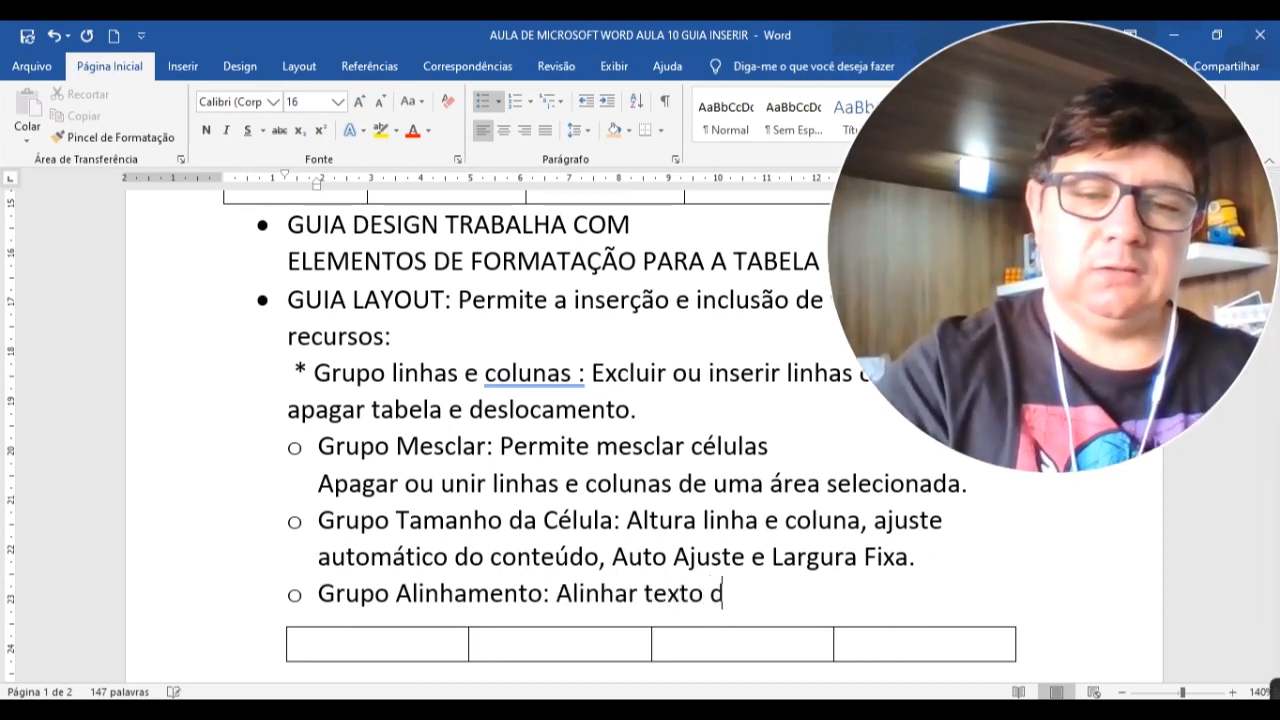
type("entro da célula,")
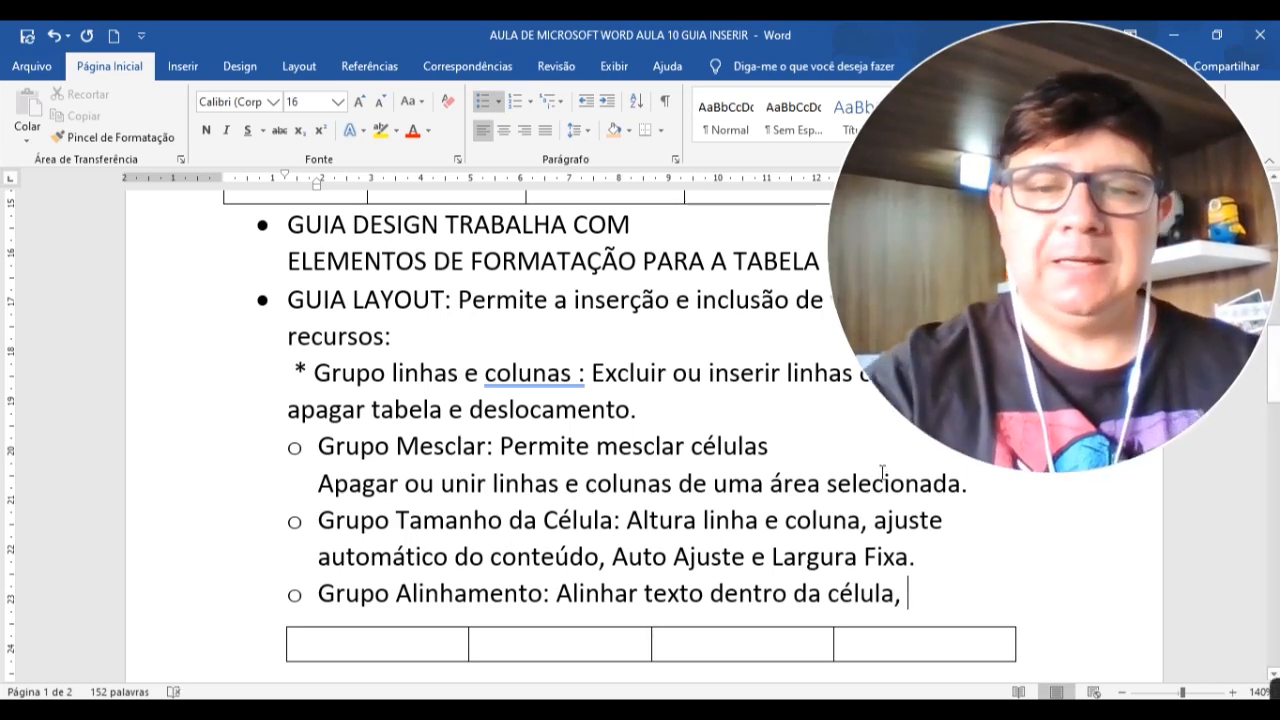
Check the table alignment options and complete the Grupo Alinhamento note with "Direção e margens também."
scroll(786, 486, "up", 4)
left_click(690, 418)
left_click(787, 66)
scroll(727, 479, "down", 2)
left_click_drag(1010, 155, 1040, 213)
scroll(826, 570, "down", 5)
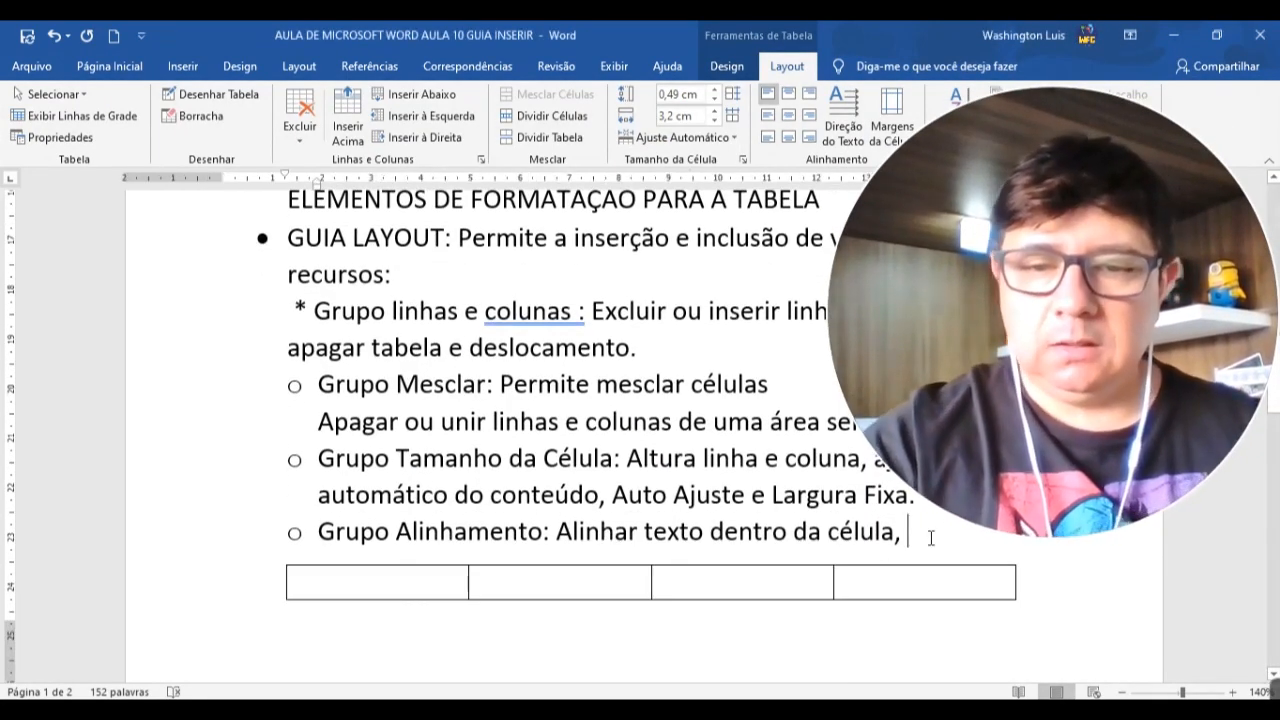
left_click(926, 536)
scroll(940, 594, "up", 1)
type("D")
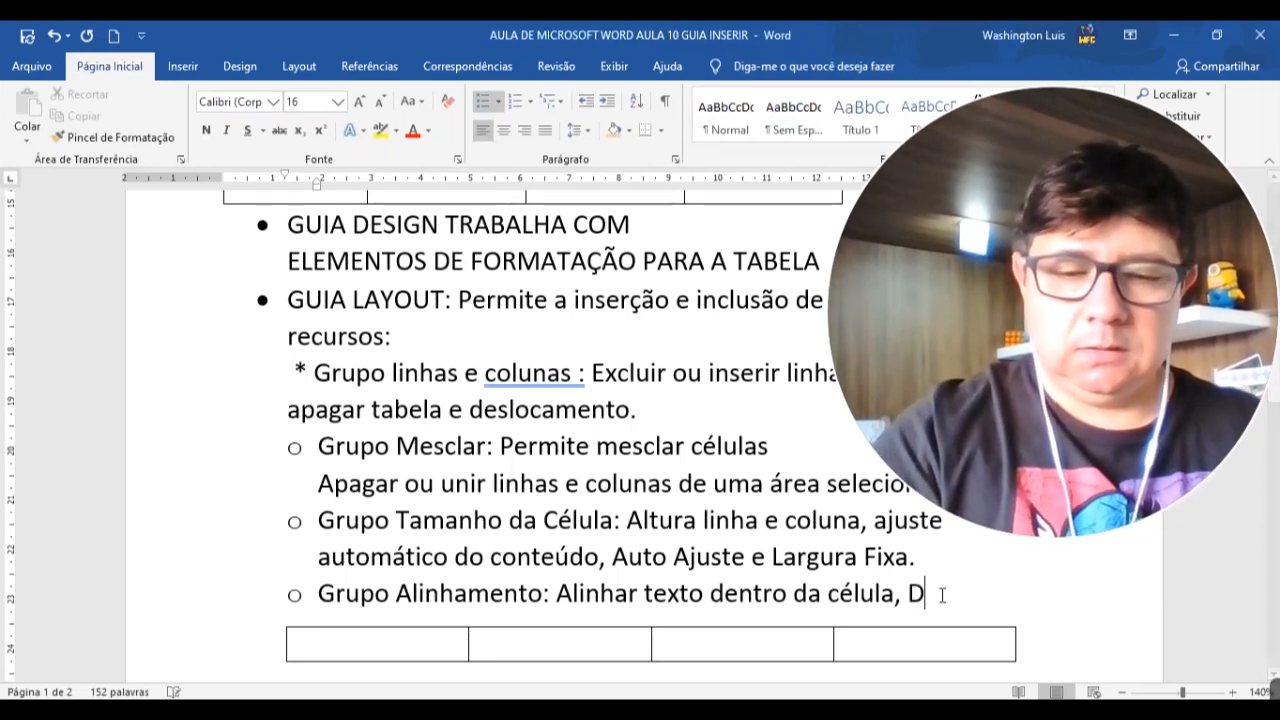
type("ireção e marg")
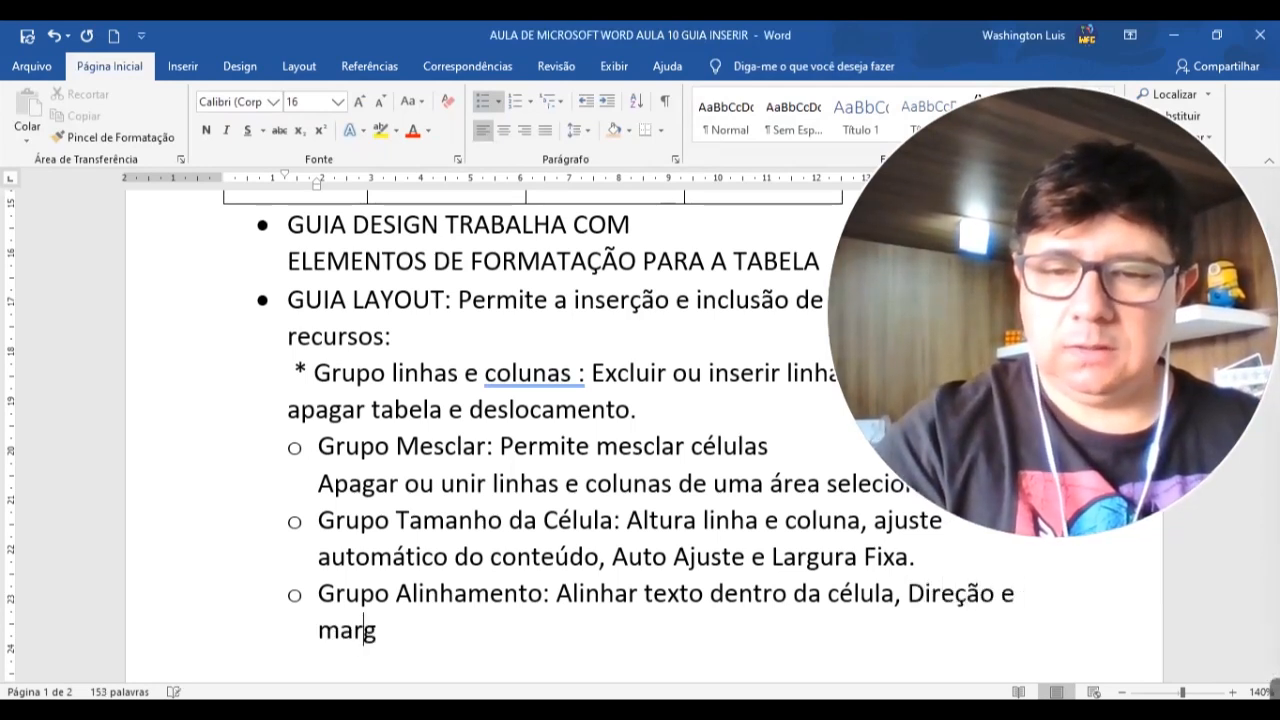
type("ens também.")
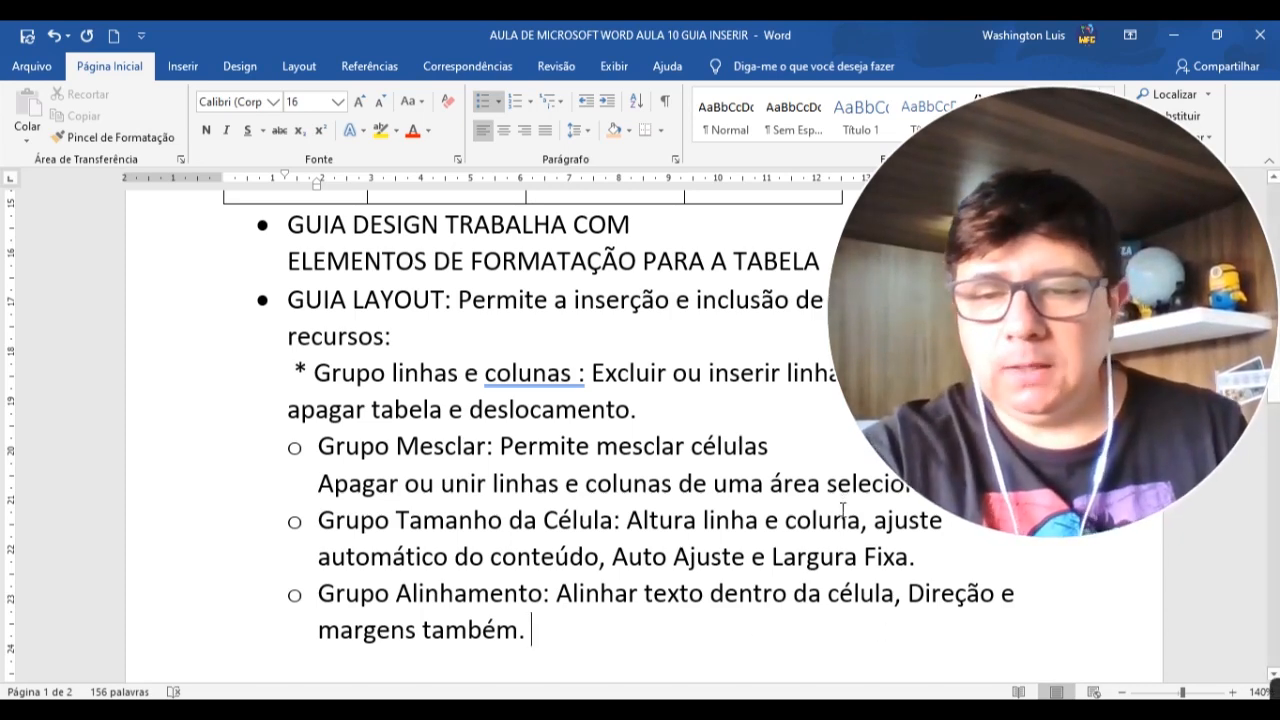
Undo the text recently added to the Grupo Alinhamento note and return to the larger table
left_click(619, 261)
scroll(640, 230, "up", 2)
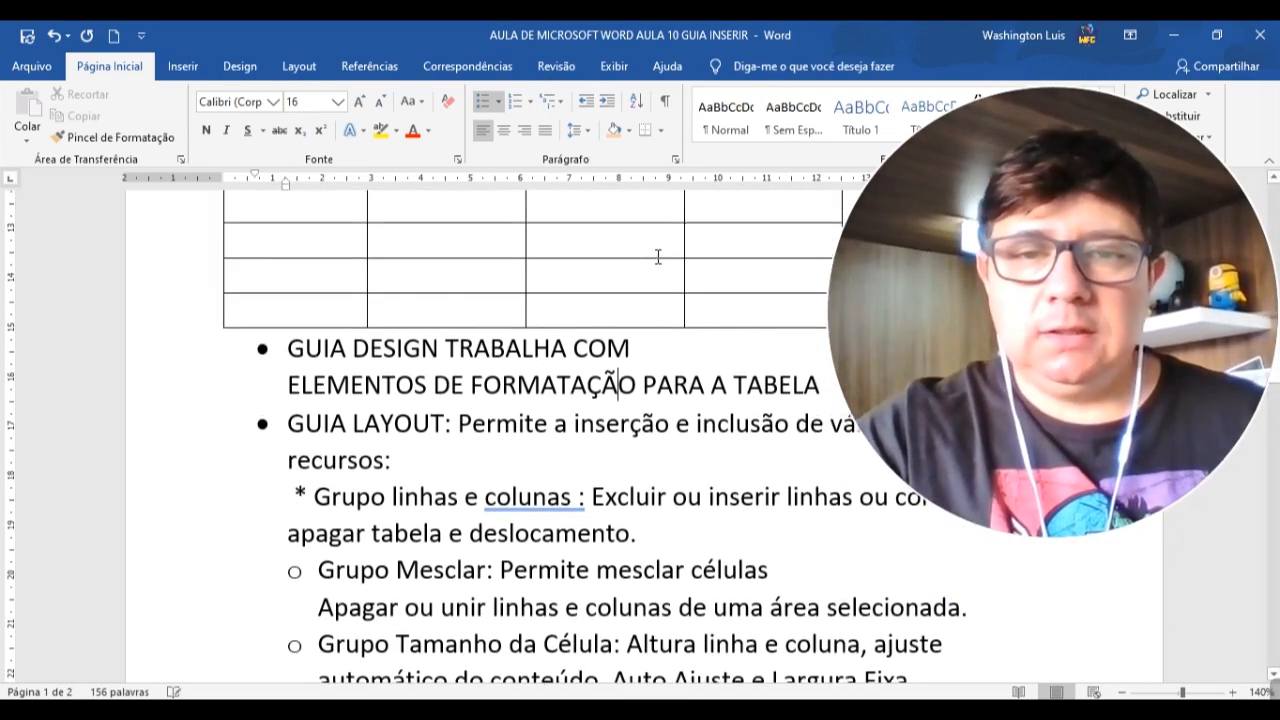
left_click(537, 240)
left_click(786, 66)
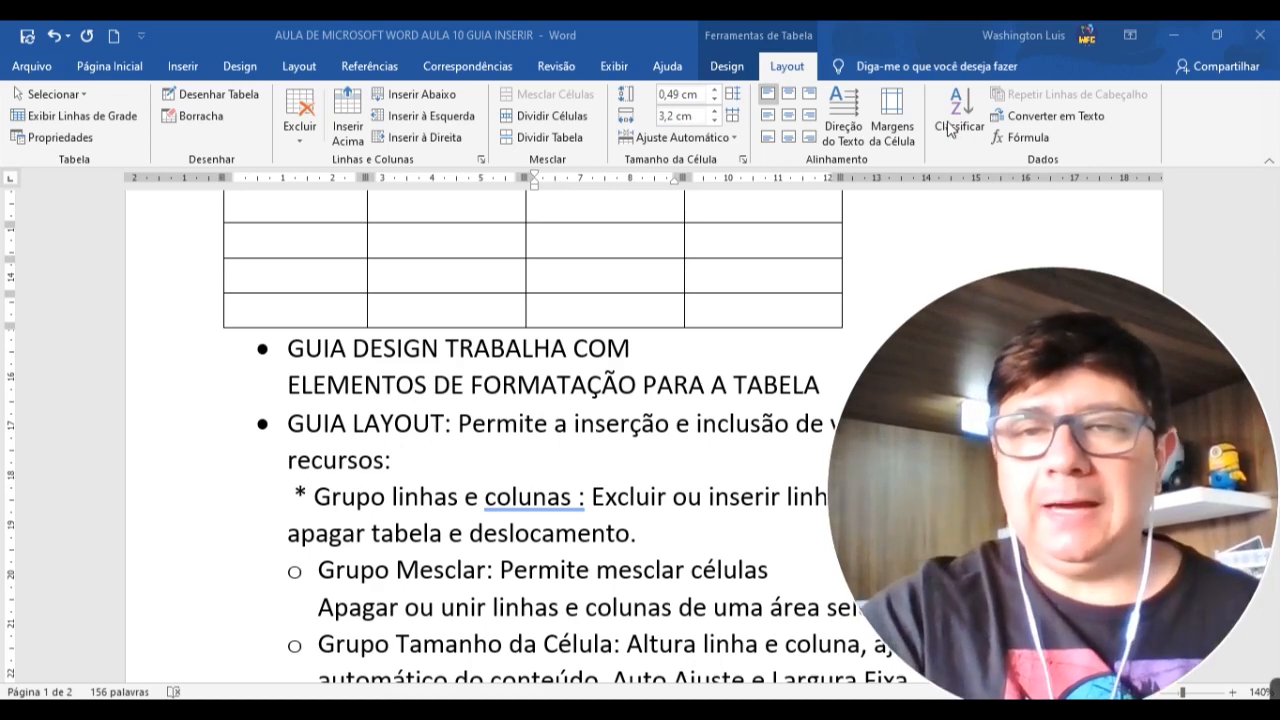
scroll(491, 443, "up", 3)
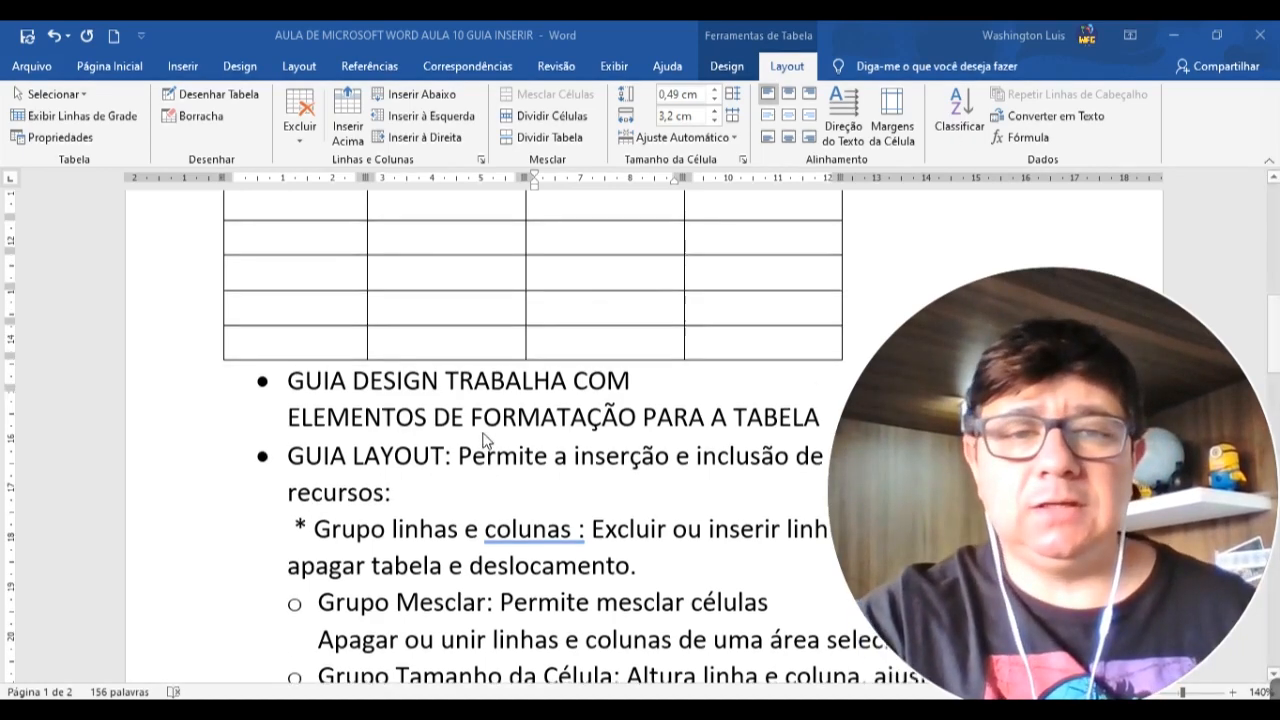
key("ctrl+z")
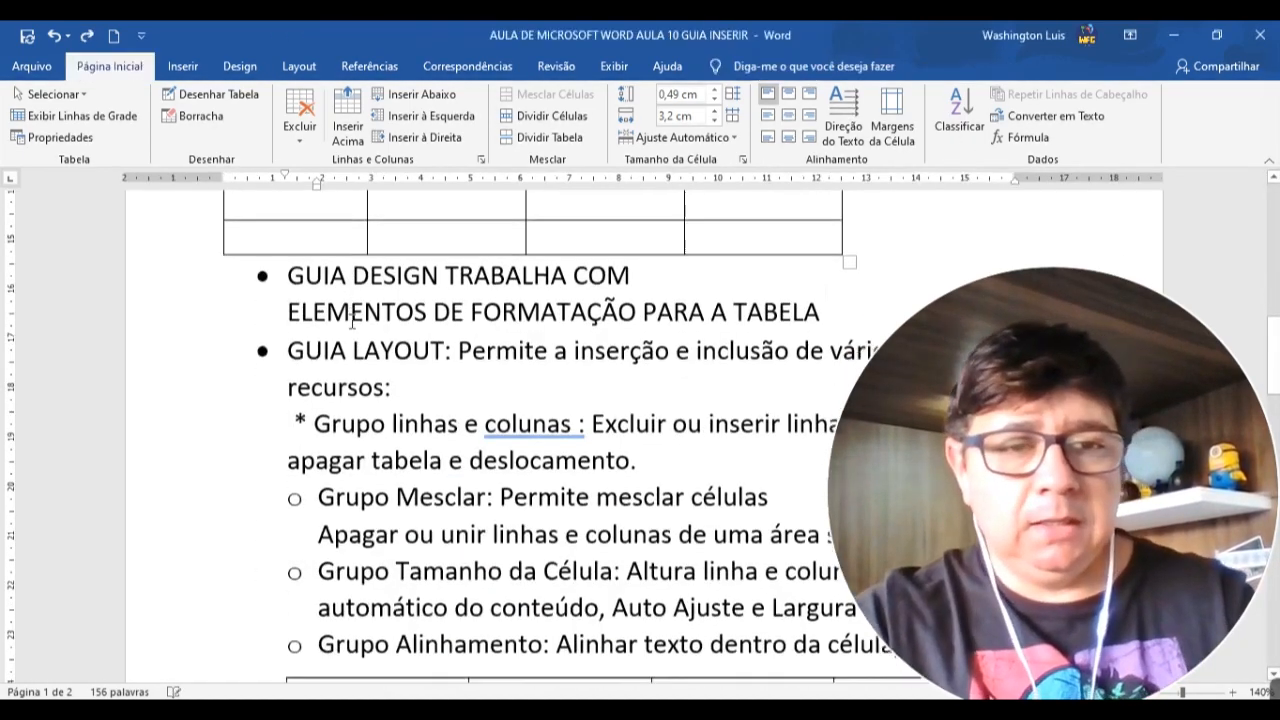
scroll(420, 450, "up", 3)
key("ctrl+z")
scroll(370, 408, "up", 3)
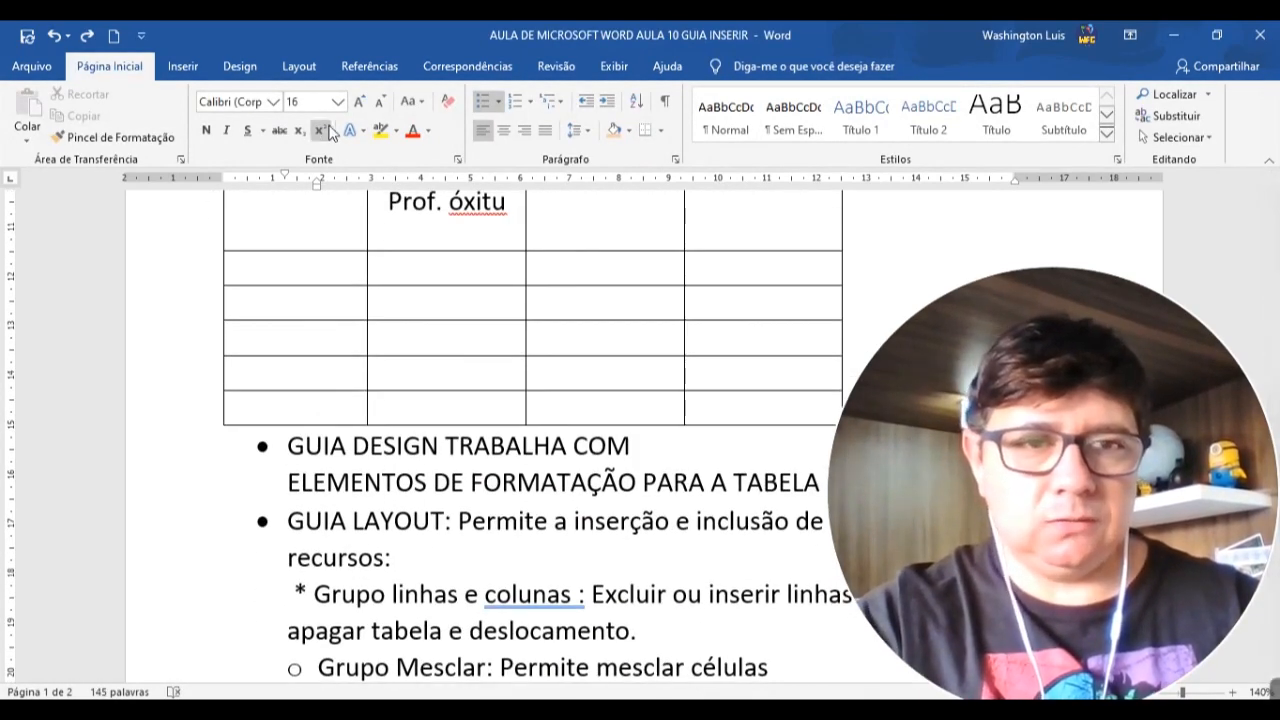
scroll(297, 234, "up", 1)
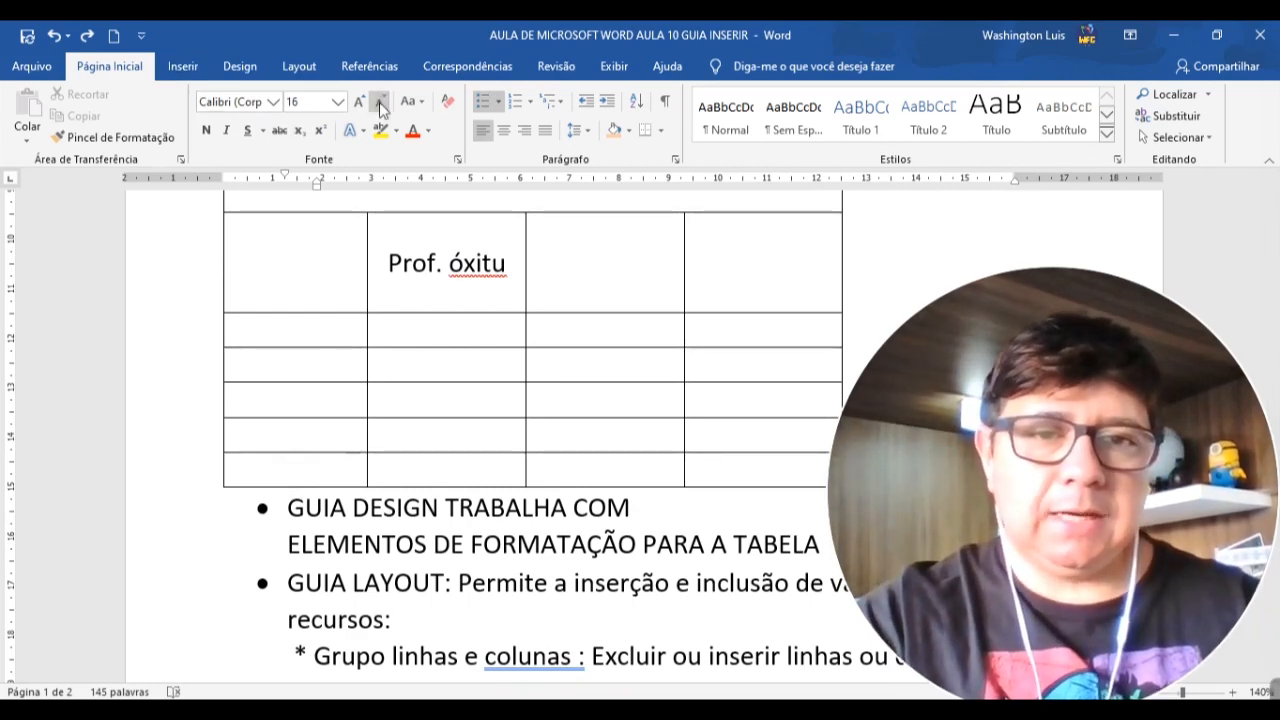
Delete the table row containing "Prof. óxitu"
left_click(186, 254)
right_click(188, 254)
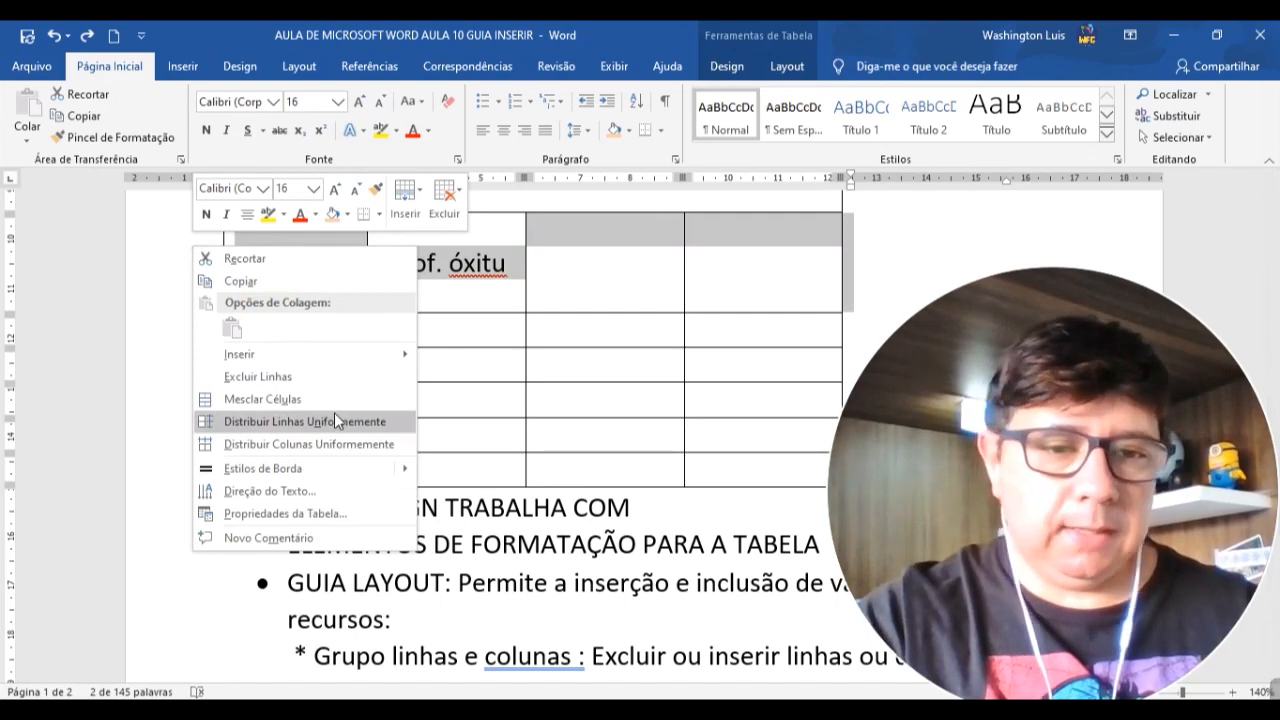
left_click(323, 376)
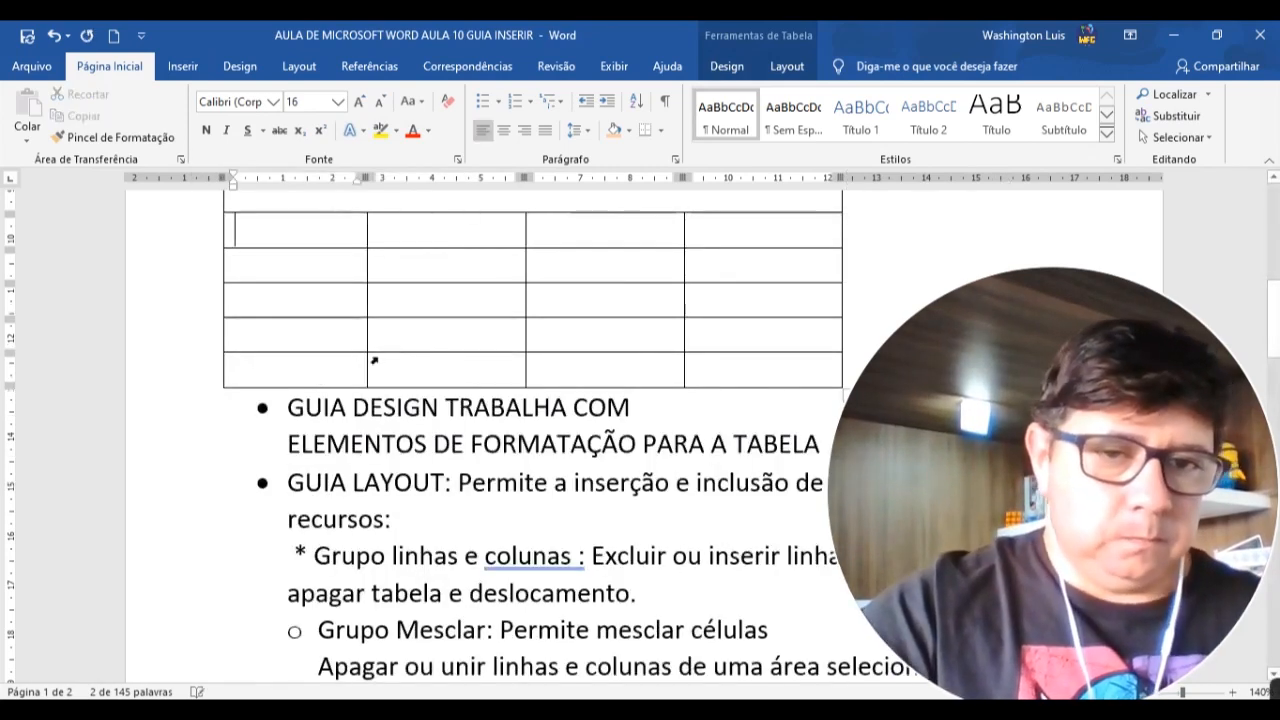
scroll(373, 361, "up", 3)
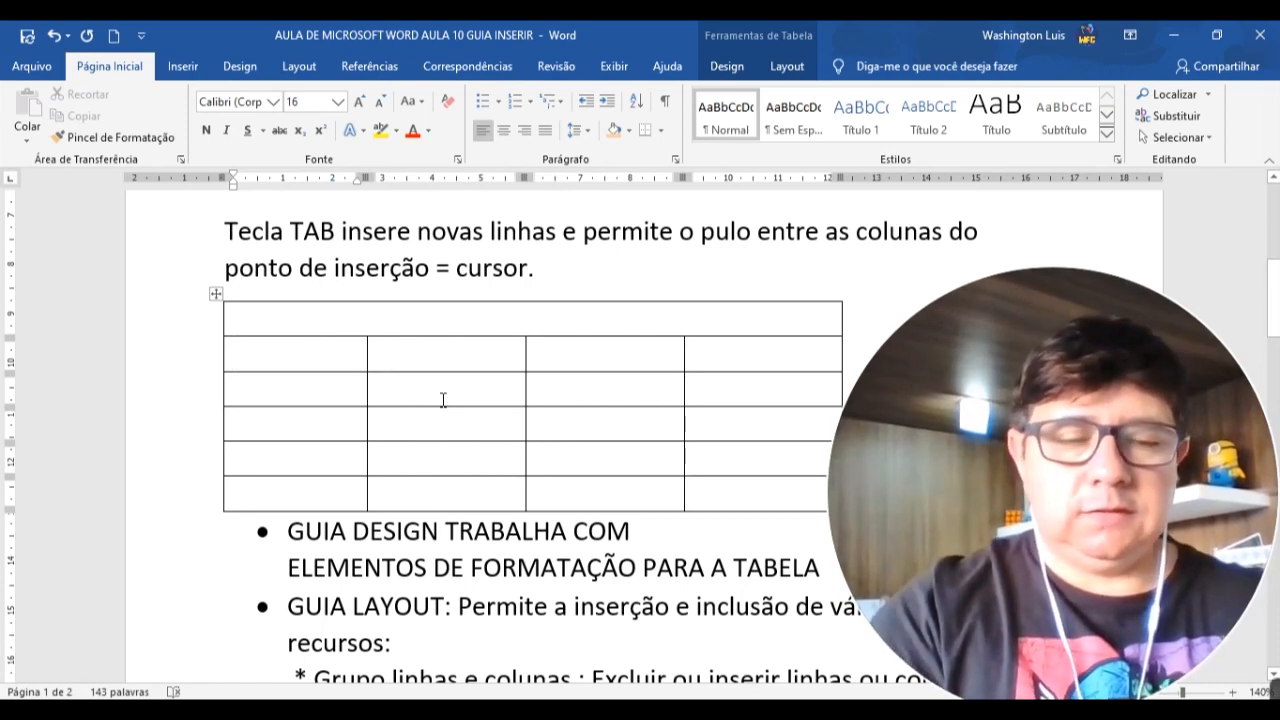
Fill the first column below the merged row with LARANJA, MELAO, ABACAXI and MELANCIA
type("LAAN")
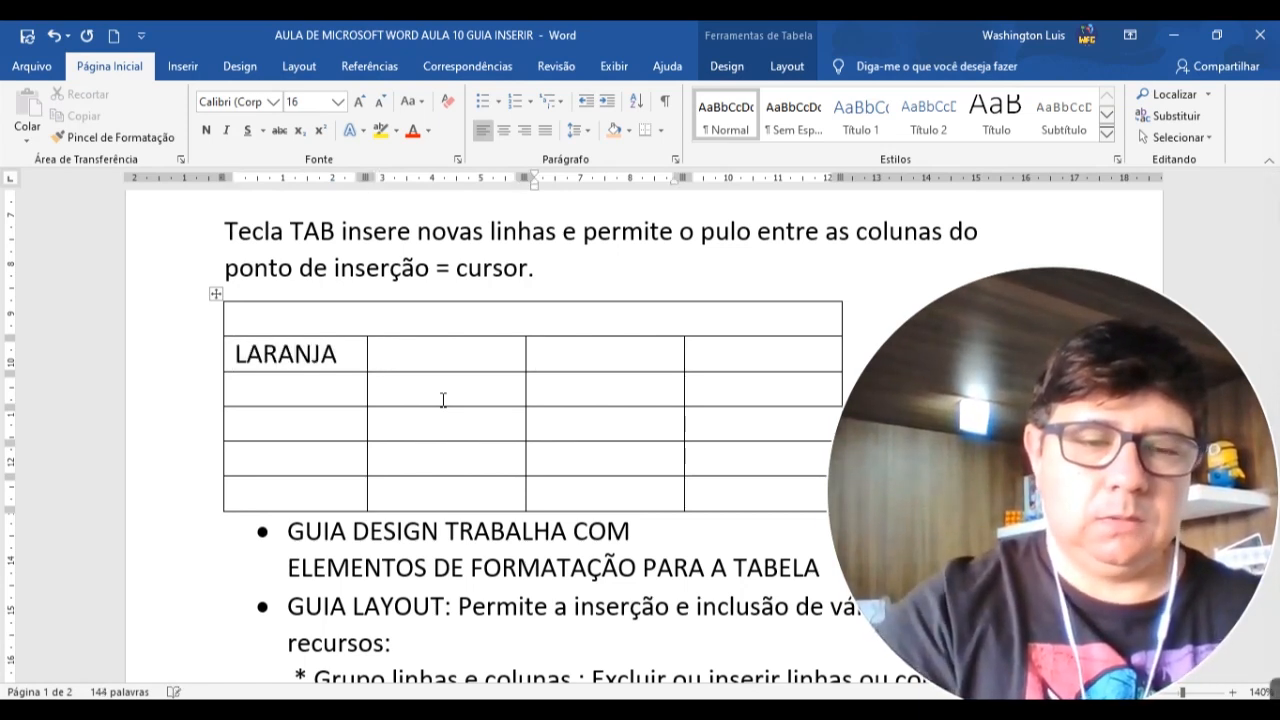
left_click(304, 392)
type("MEL")
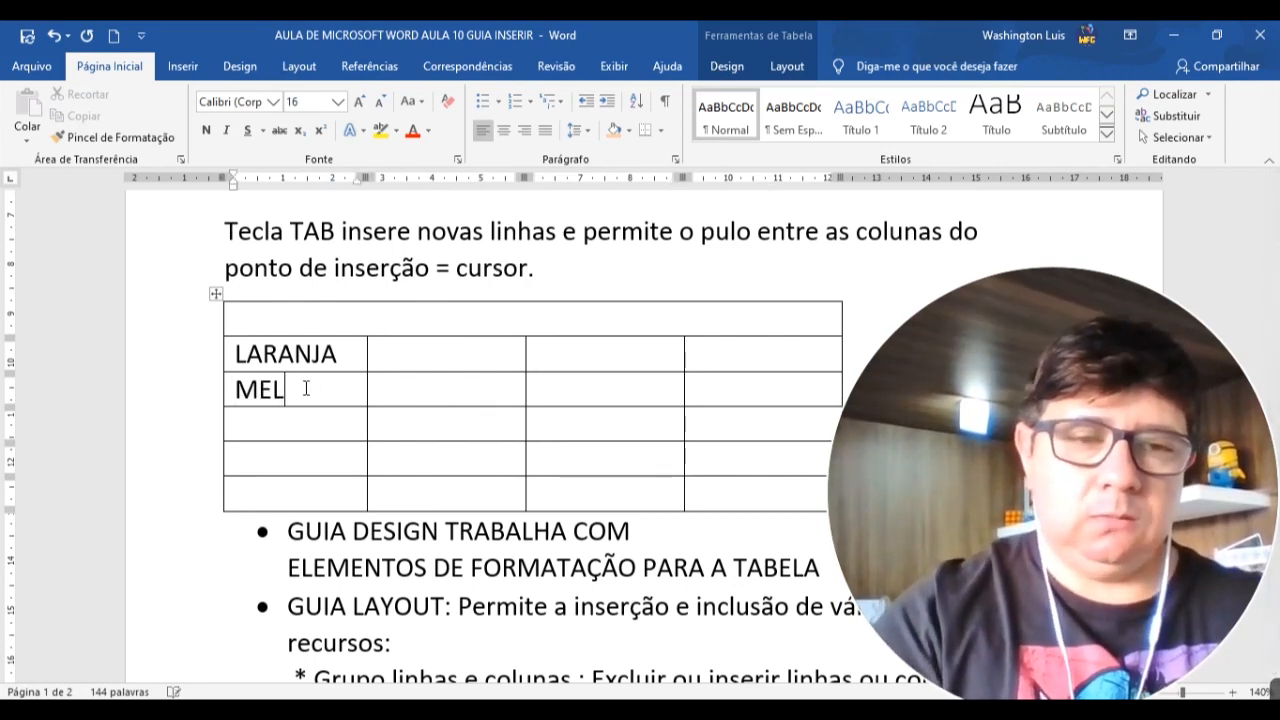
type("ABACAXI")
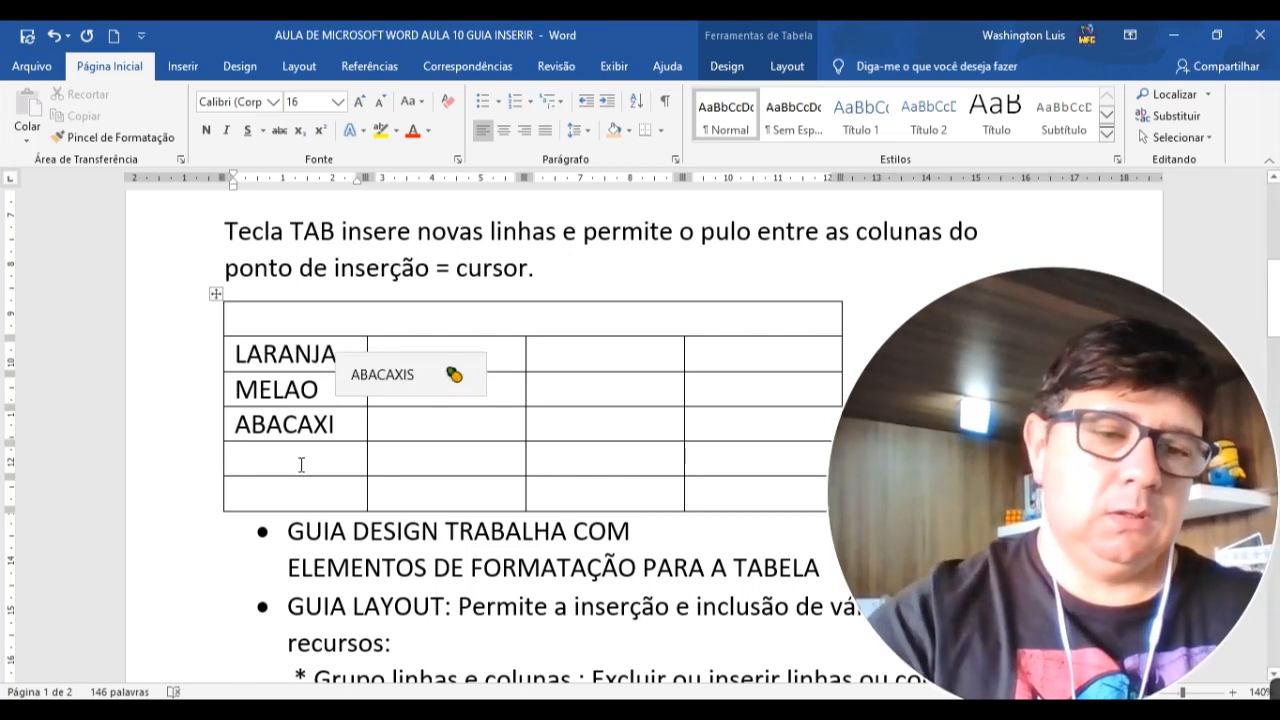
left_click(299, 462)
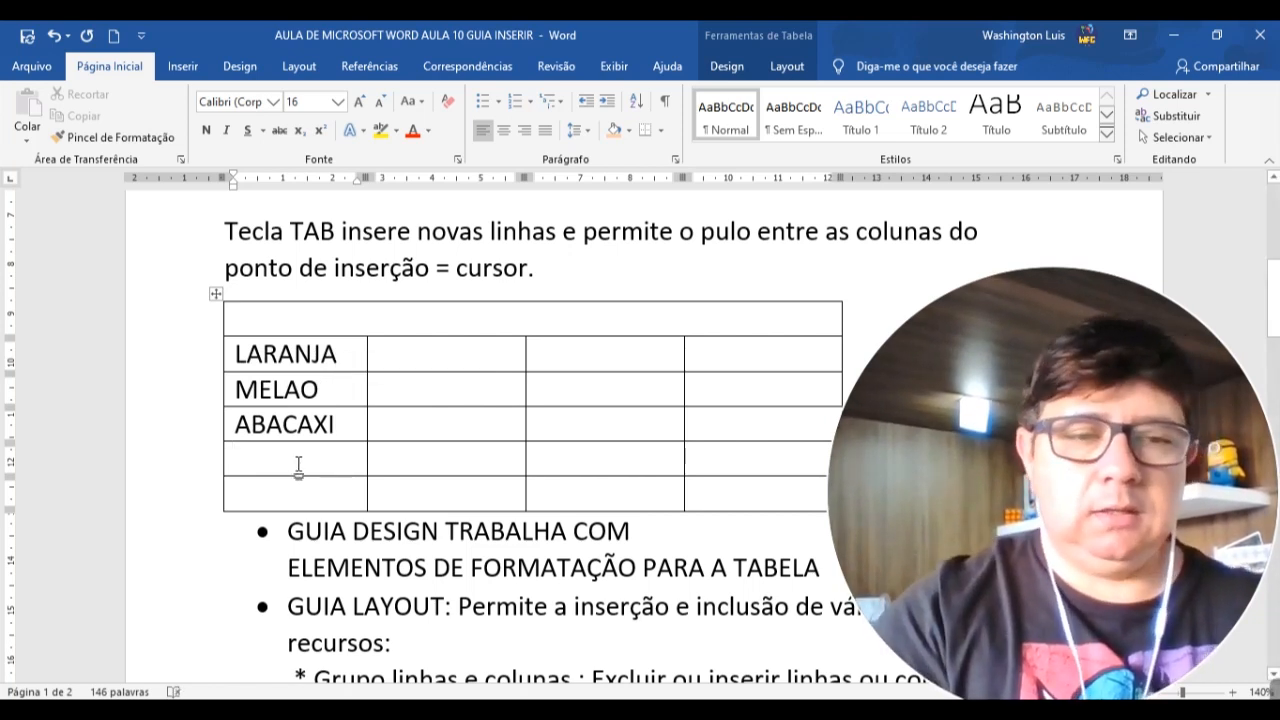
type("MELANCIA")
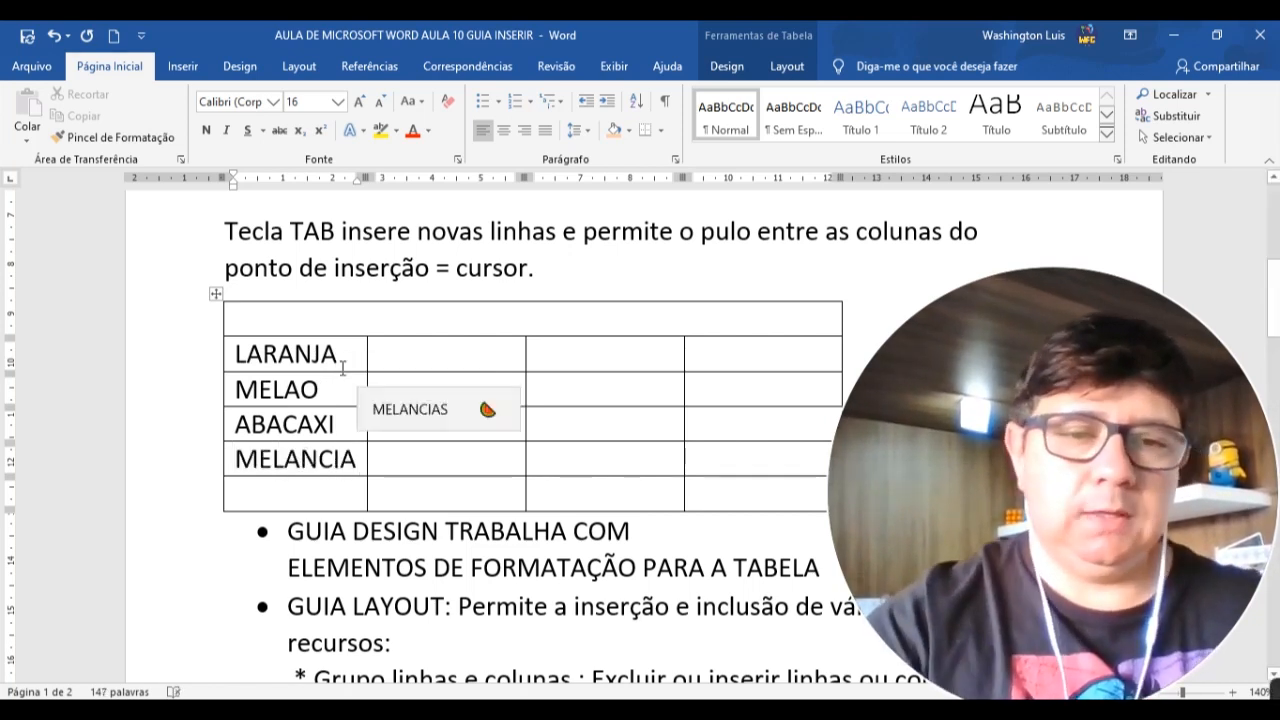
Enter 12, 23, 12 and 12 in the second column beside LARANJA, MELAO, ABACAXI and MELANCIA
left_click(437, 370)
type("12")
left_click(480, 395)
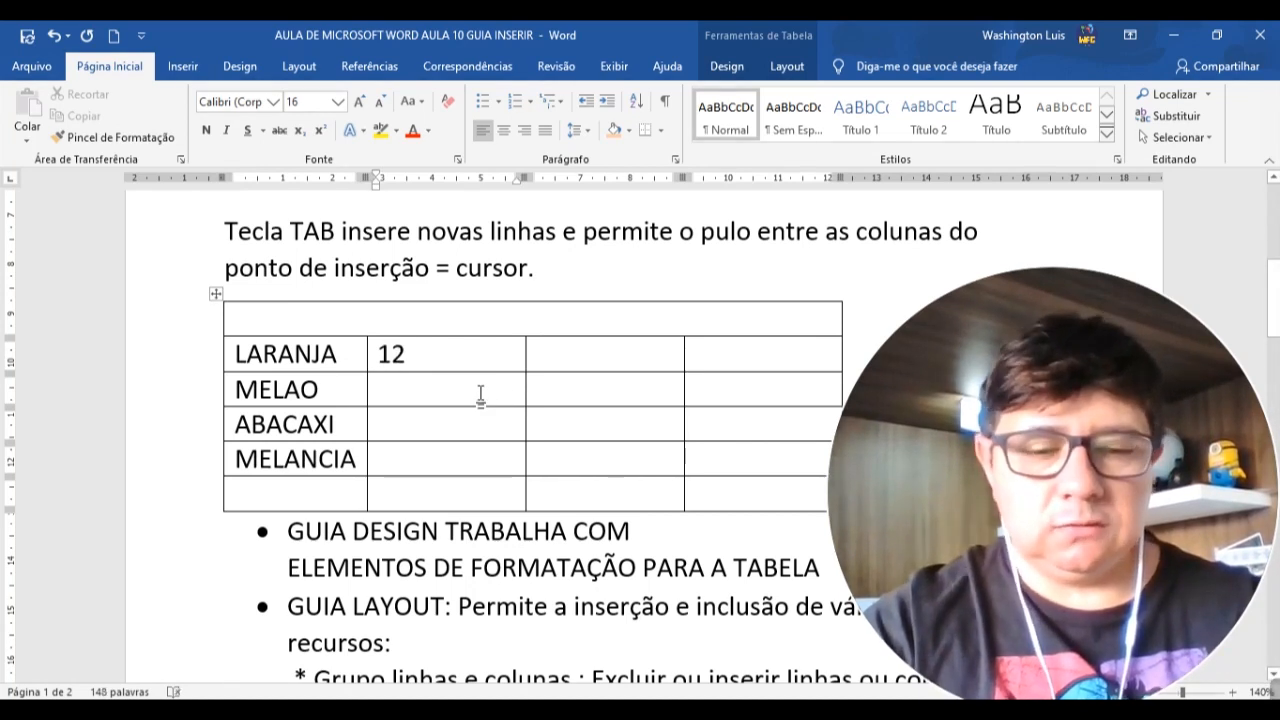
type("23")
left_click(451, 420)
type("12")
left_click(446, 460)
type("12")
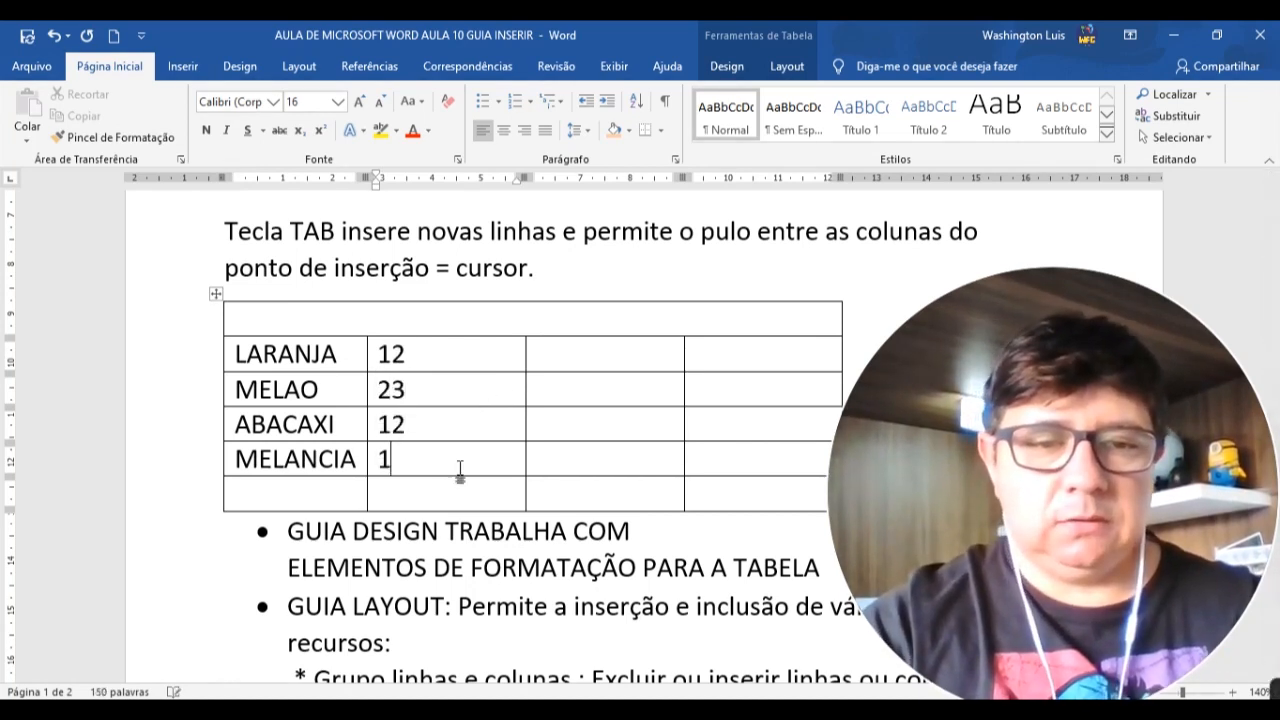
left_click_drag(429, 466, 283, 355)
left_click(500, 458)
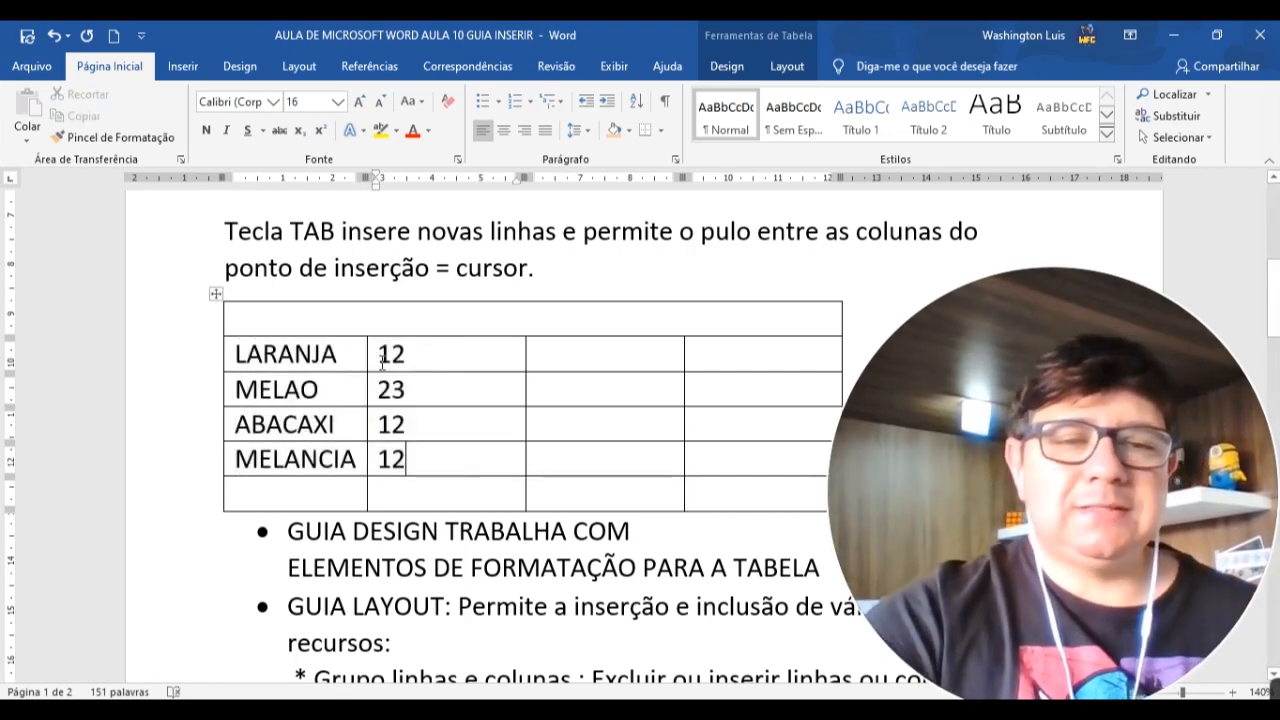
left_click_drag(292, 355, 425, 464)
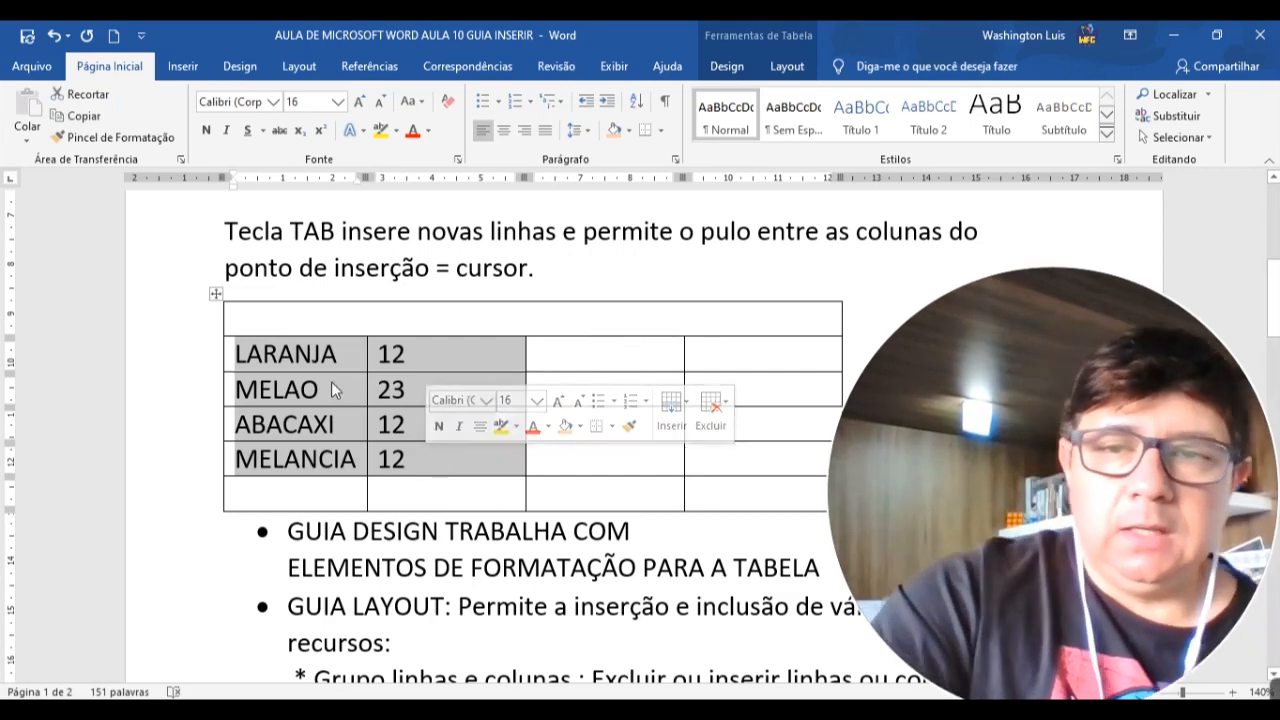
left_click(264, 354)
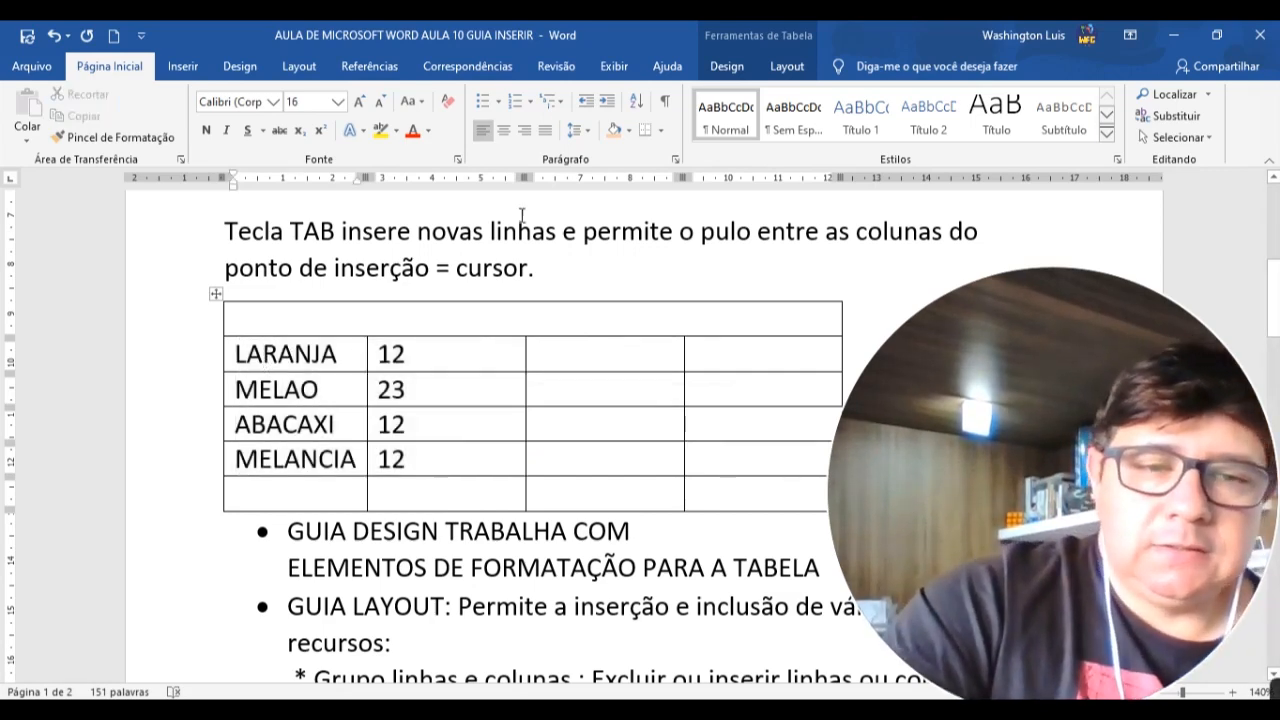
Sort the whole table by Coluna 1 as text in ascending order, without a header row
left_click(787, 67)
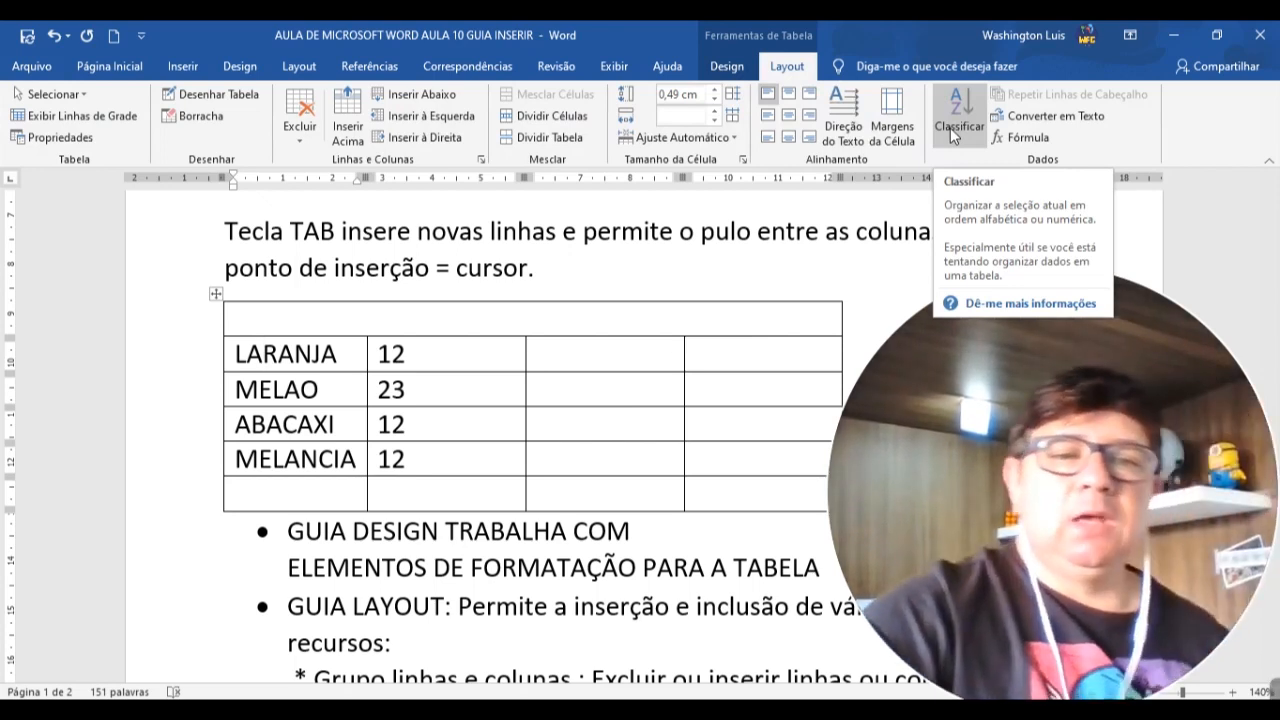
left_click(322, 348)
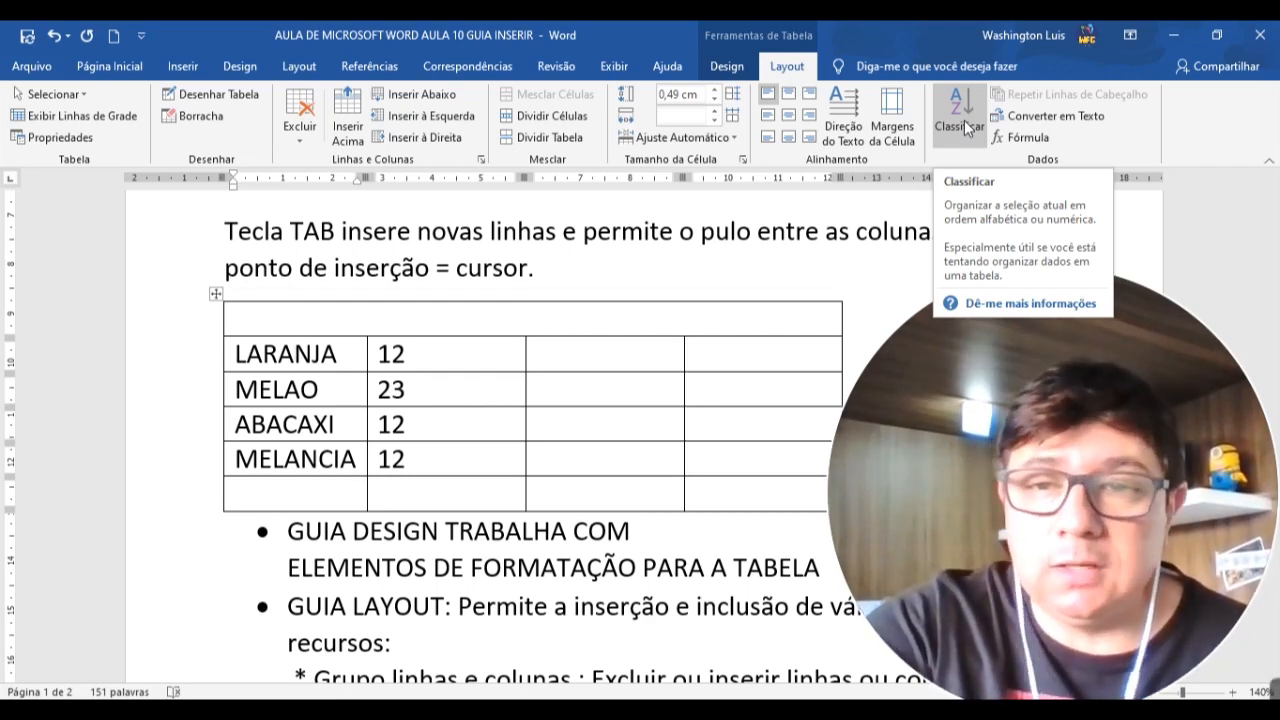
left_click(964, 120)
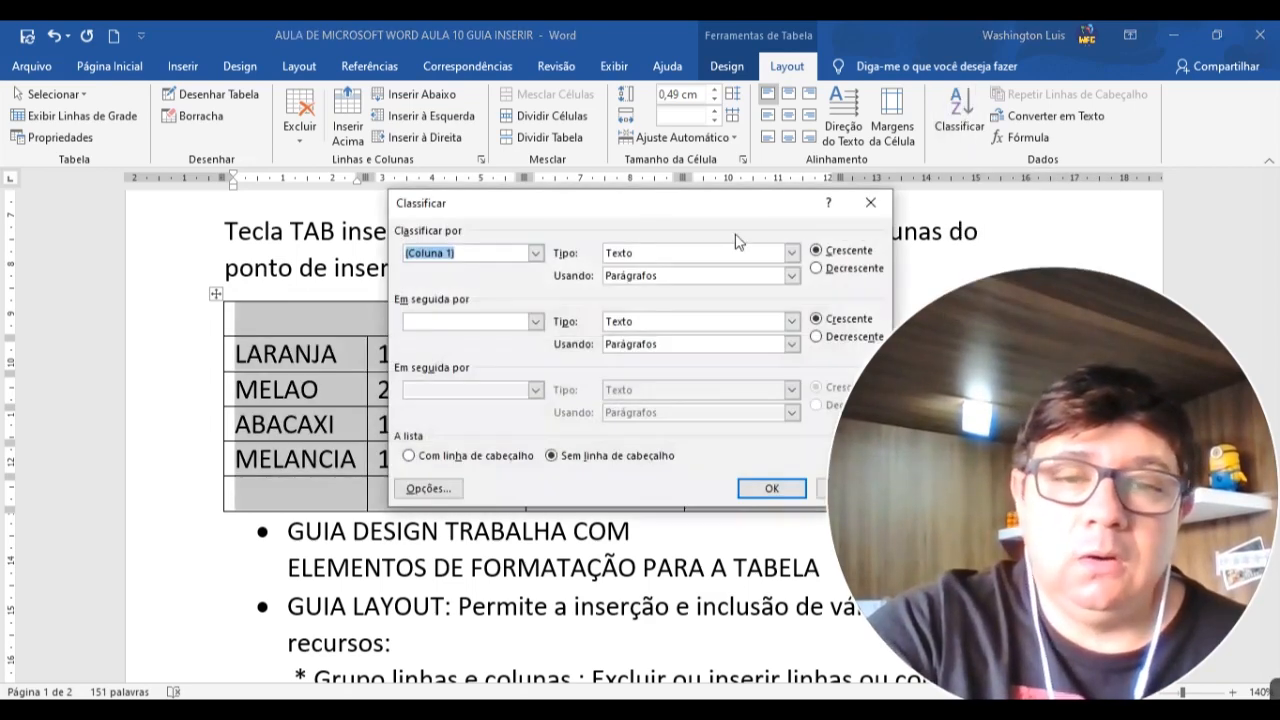
left_click_drag(597, 194, 549, 170)
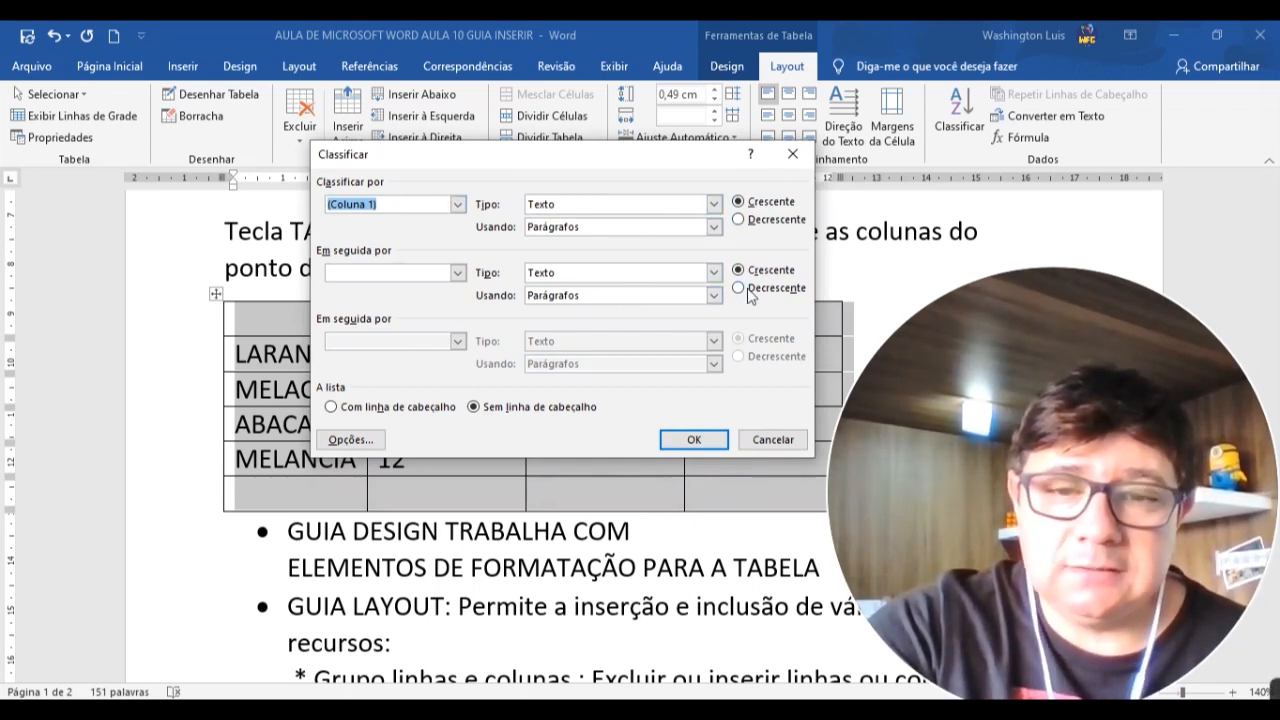
left_click(690, 443)
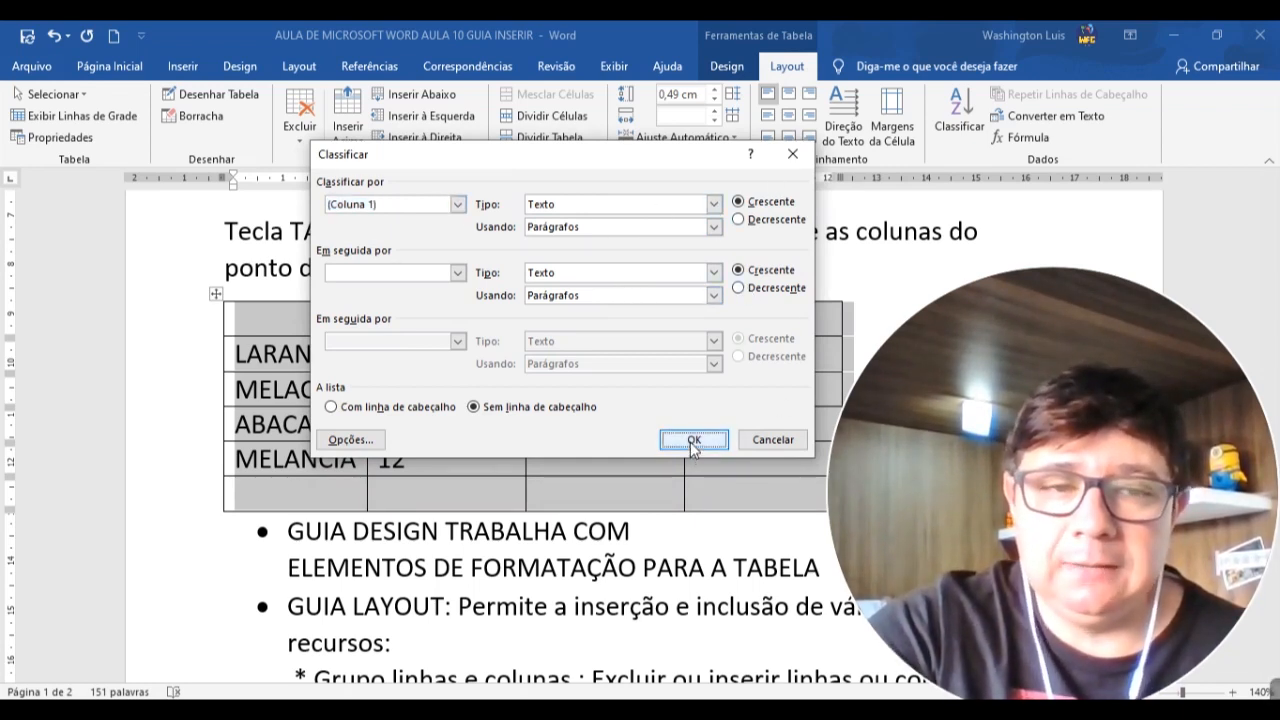
left_click(640, 425)
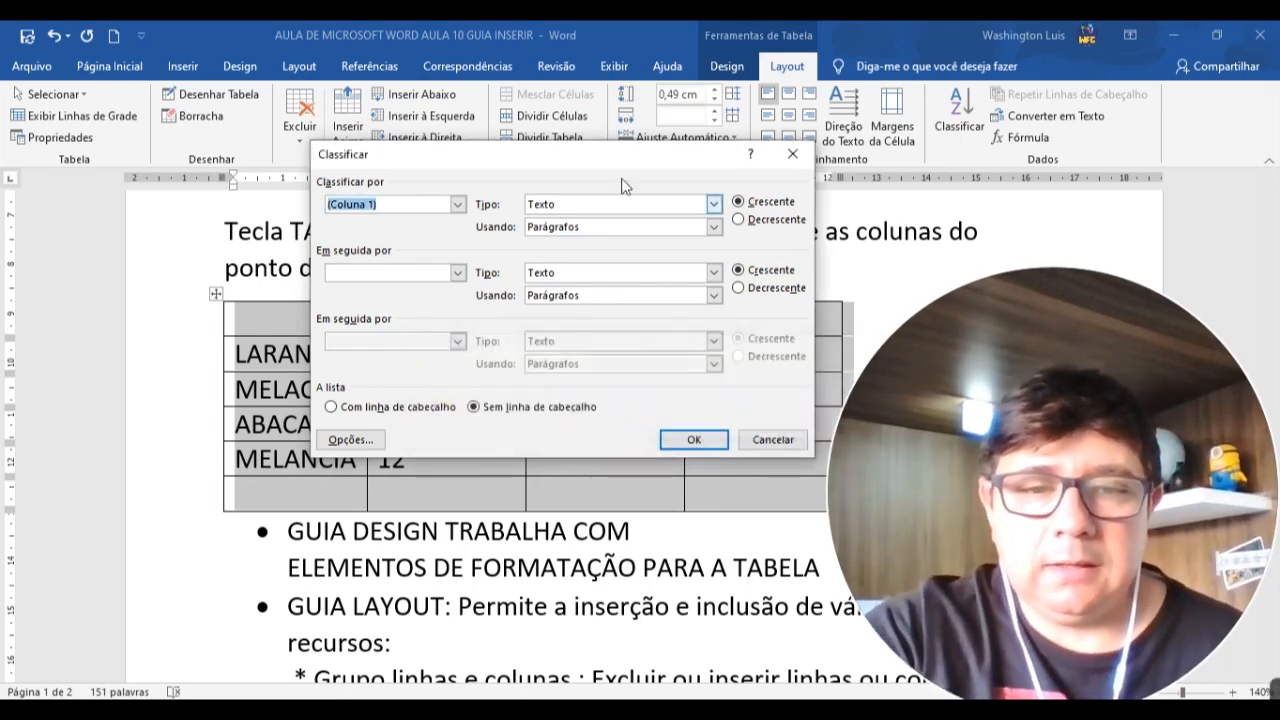
left_click(457, 204)
left_click(415, 225)
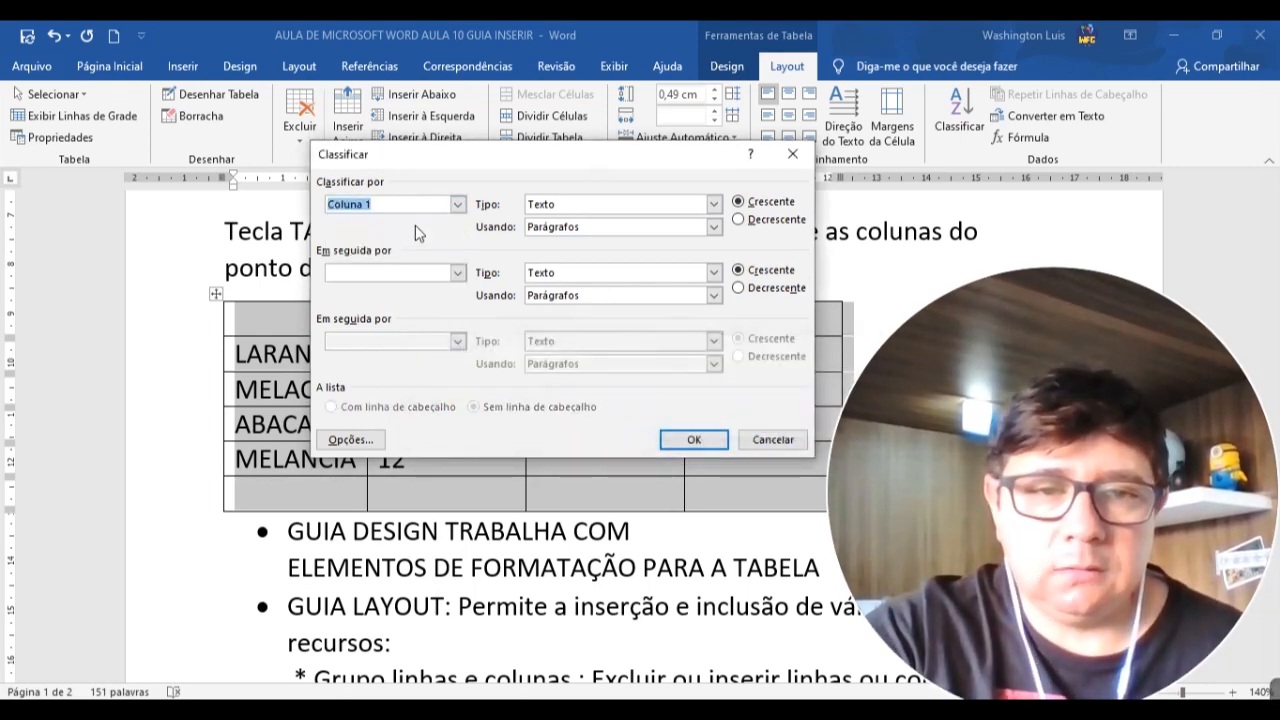
left_click(694, 440)
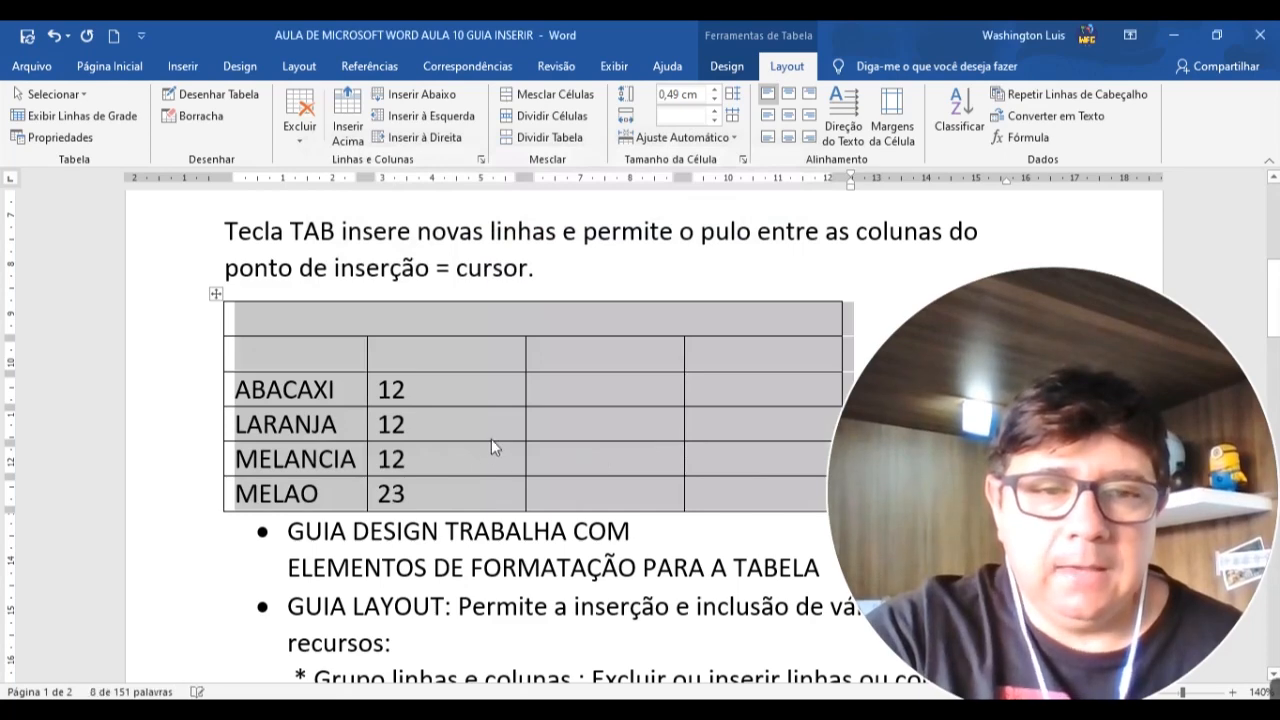
Undo the sort of the whole table
scroll(491, 439, "down", 2)
scroll(491, 438, "down", 2)
left_click(299, 275)
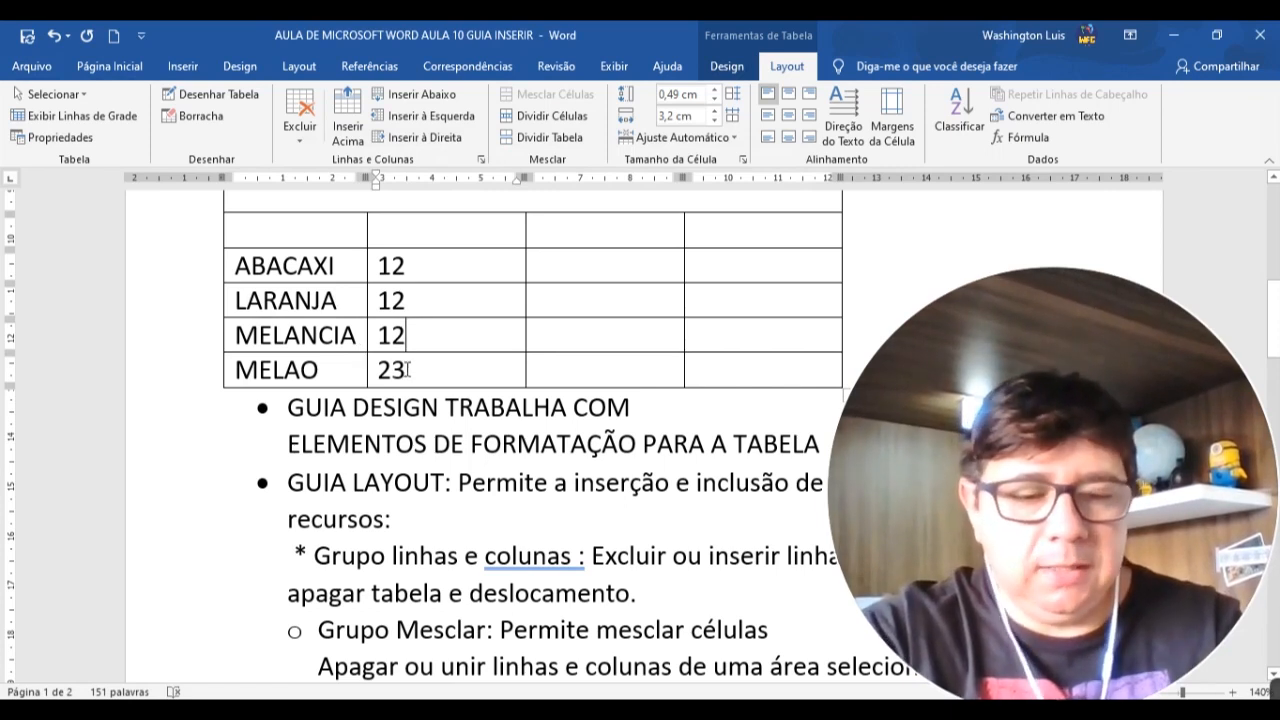
key("ctrl+z")
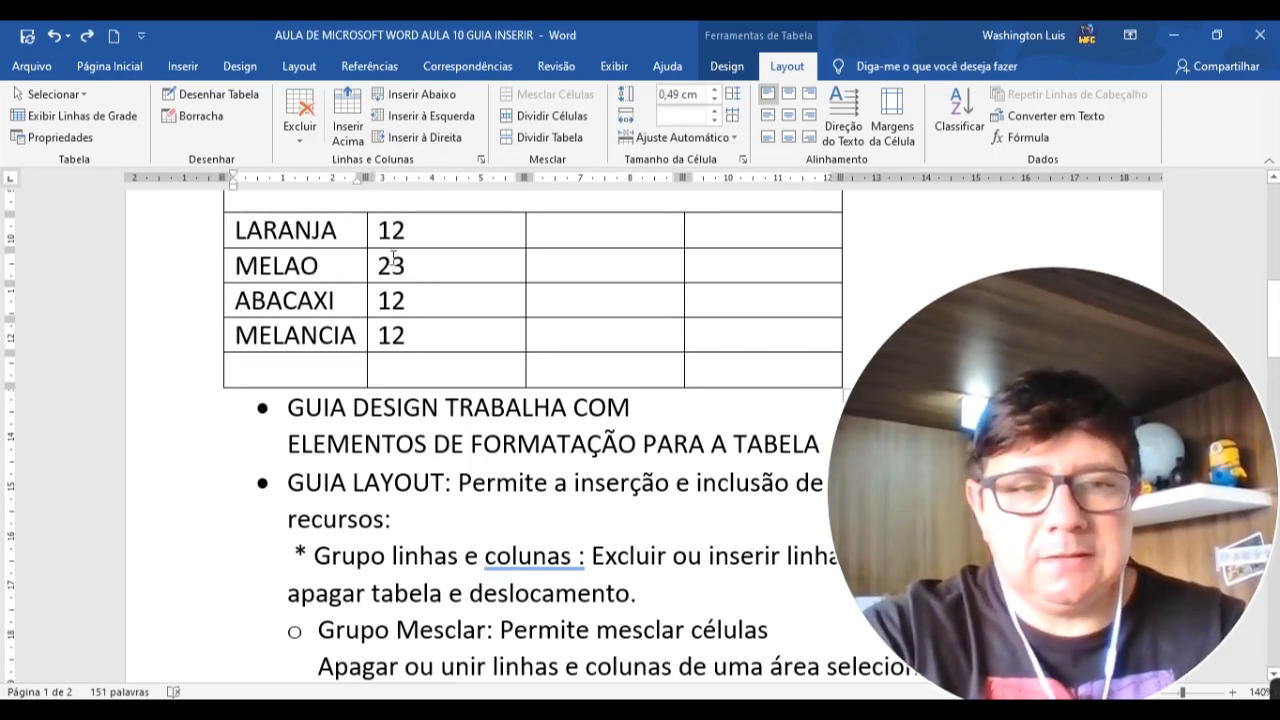
Sort only the four fruit rows, names and quantities, by Coluna 1 as text in ascending order
left_click_drag(304, 240, 435, 335)
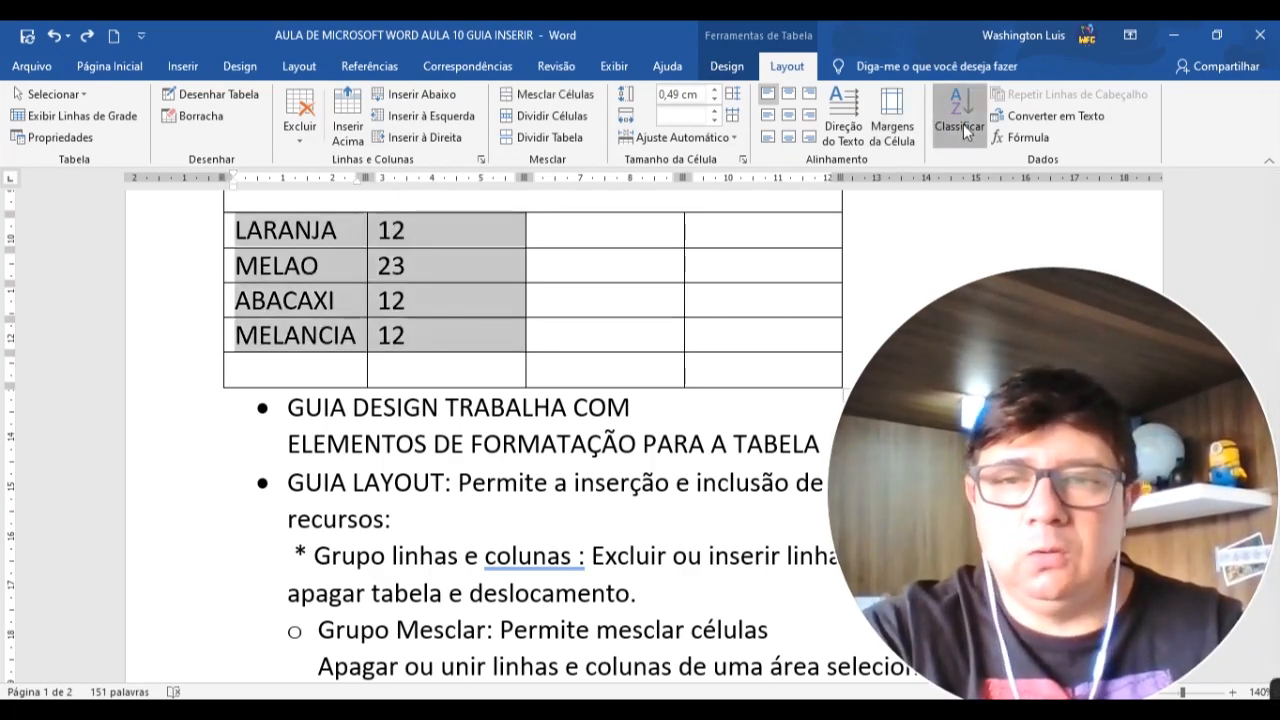
left_click(961, 120)
left_click(457, 204)
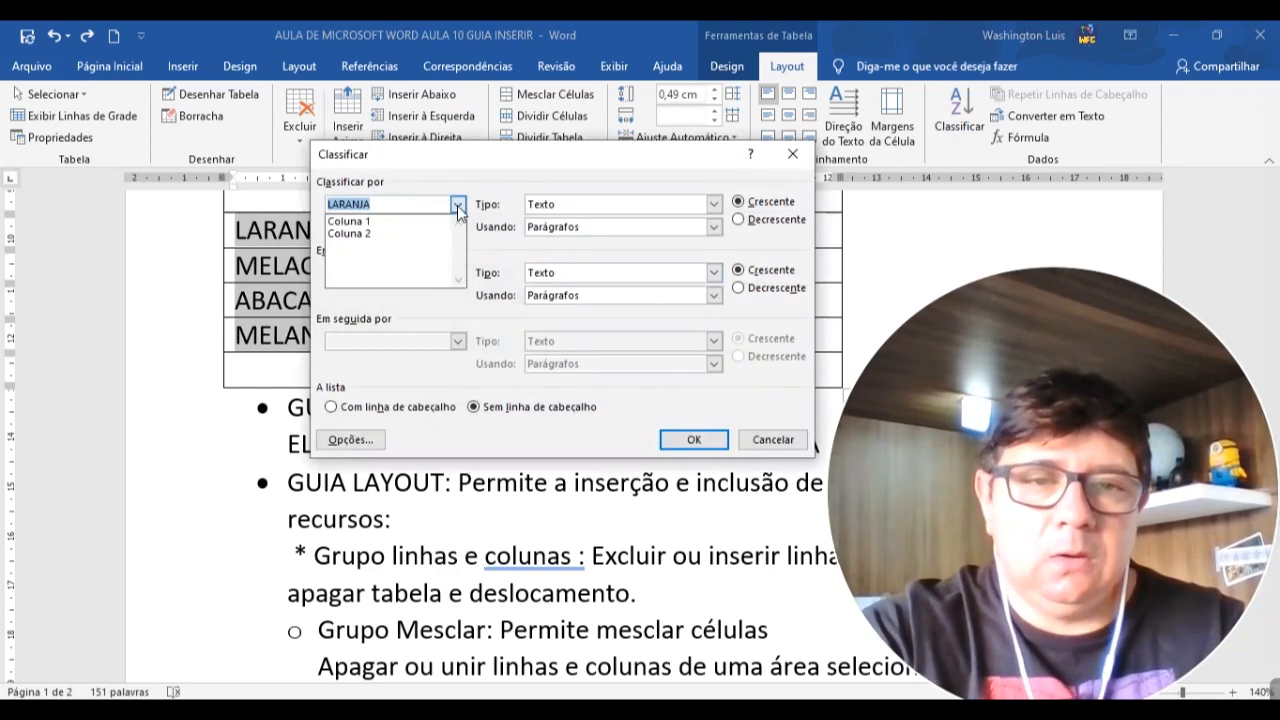
left_click(429, 219)
left_click(690, 440)
left_click(449, 337)
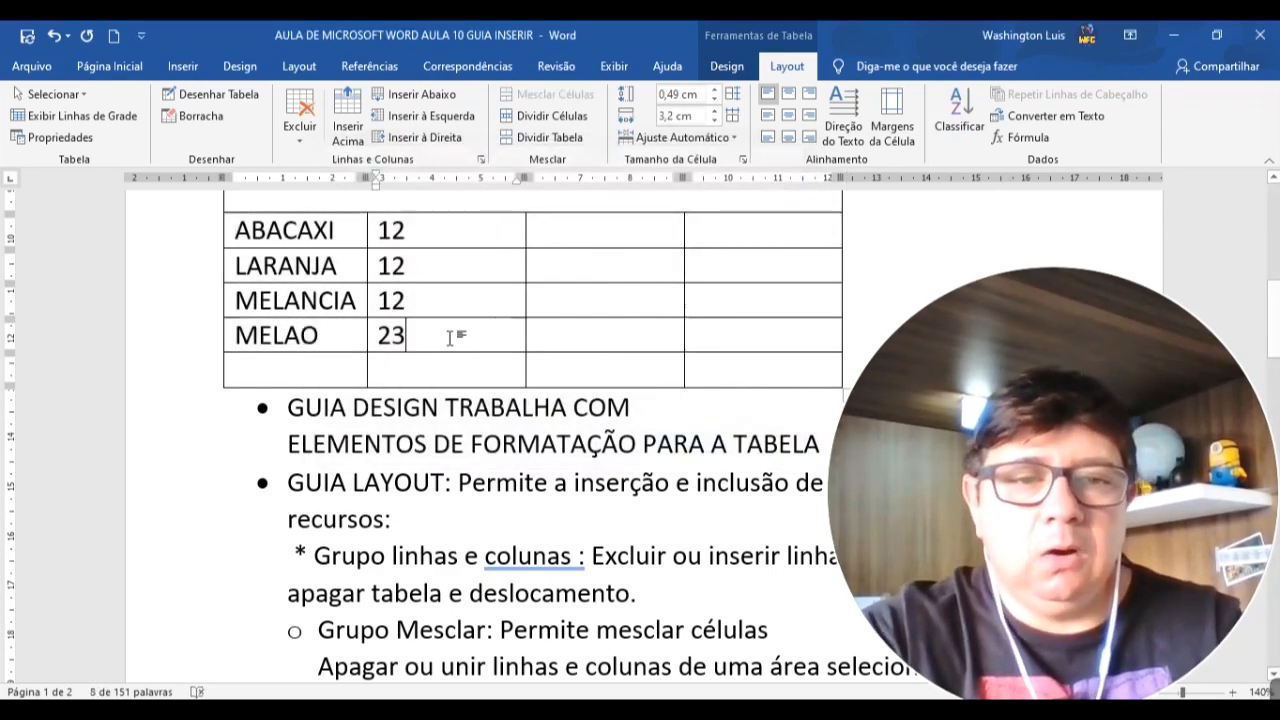
Review the fruit names, their quantities and the table's sort settings, closing the settings without applying another sort
scroll(450, 337, "up", 1)
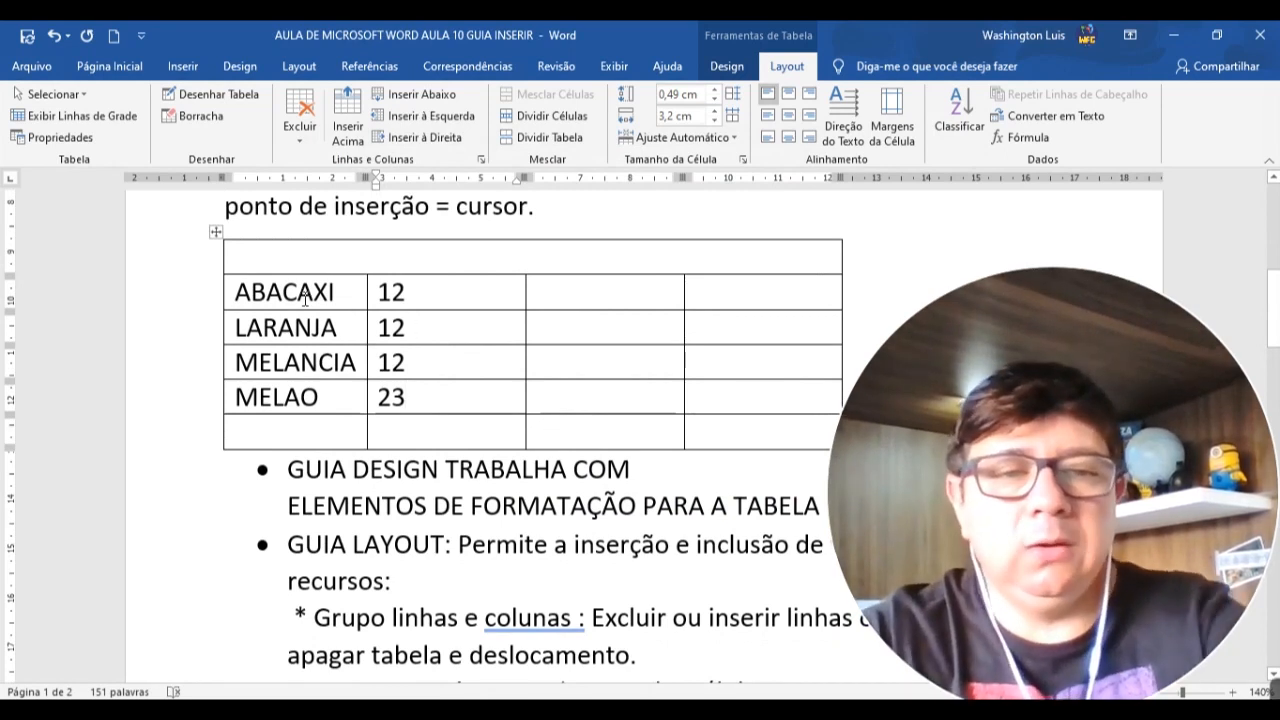
left_click_drag(308, 290, 309, 397)
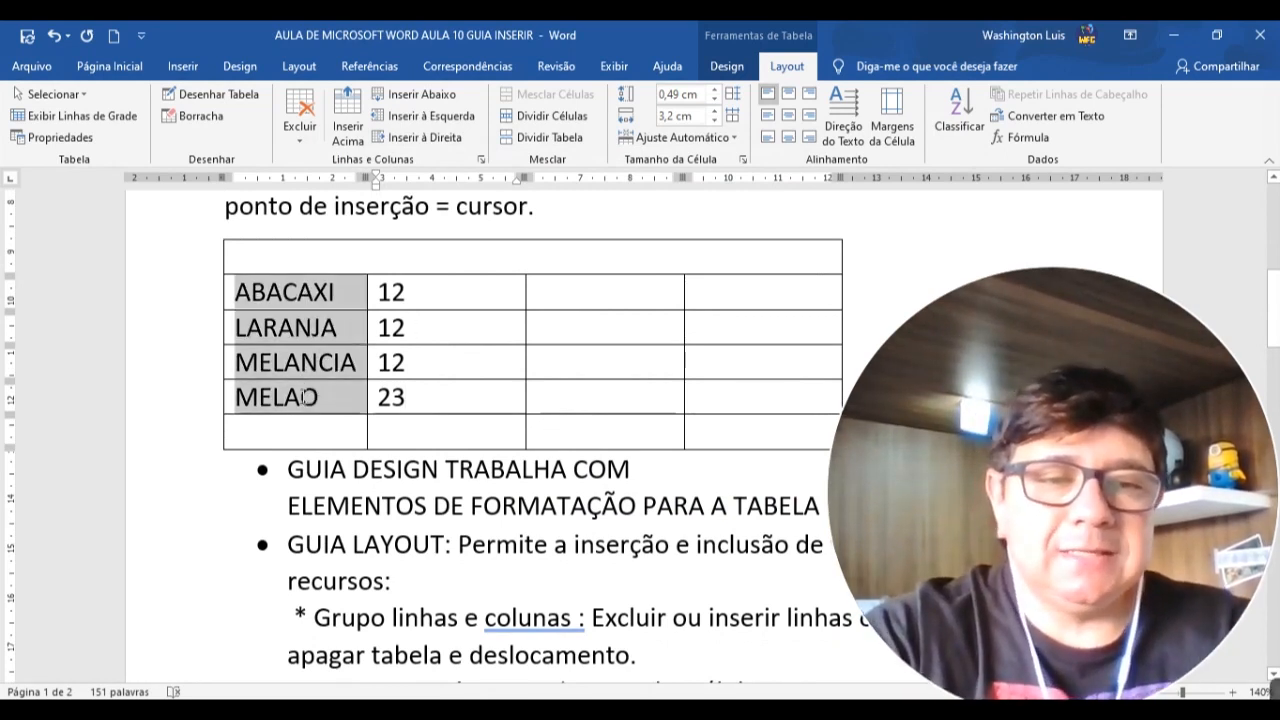
left_click_drag(449, 295, 443, 397)
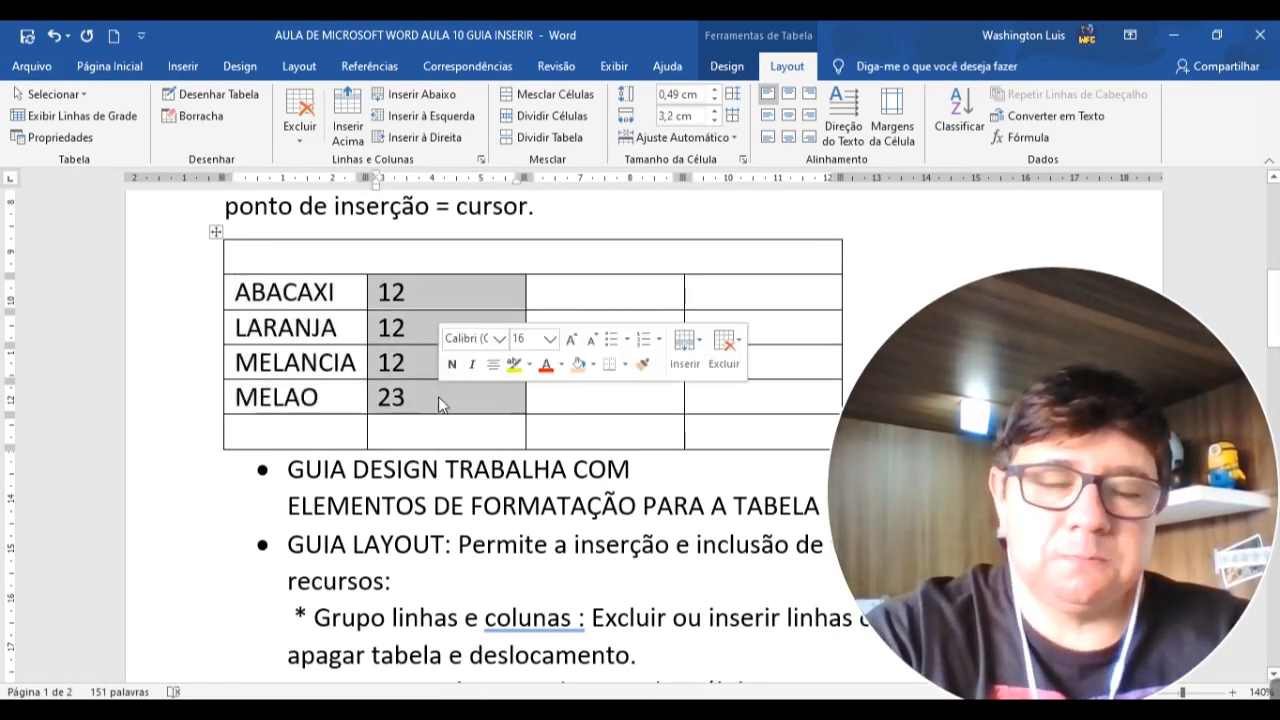
left_click(331, 328)
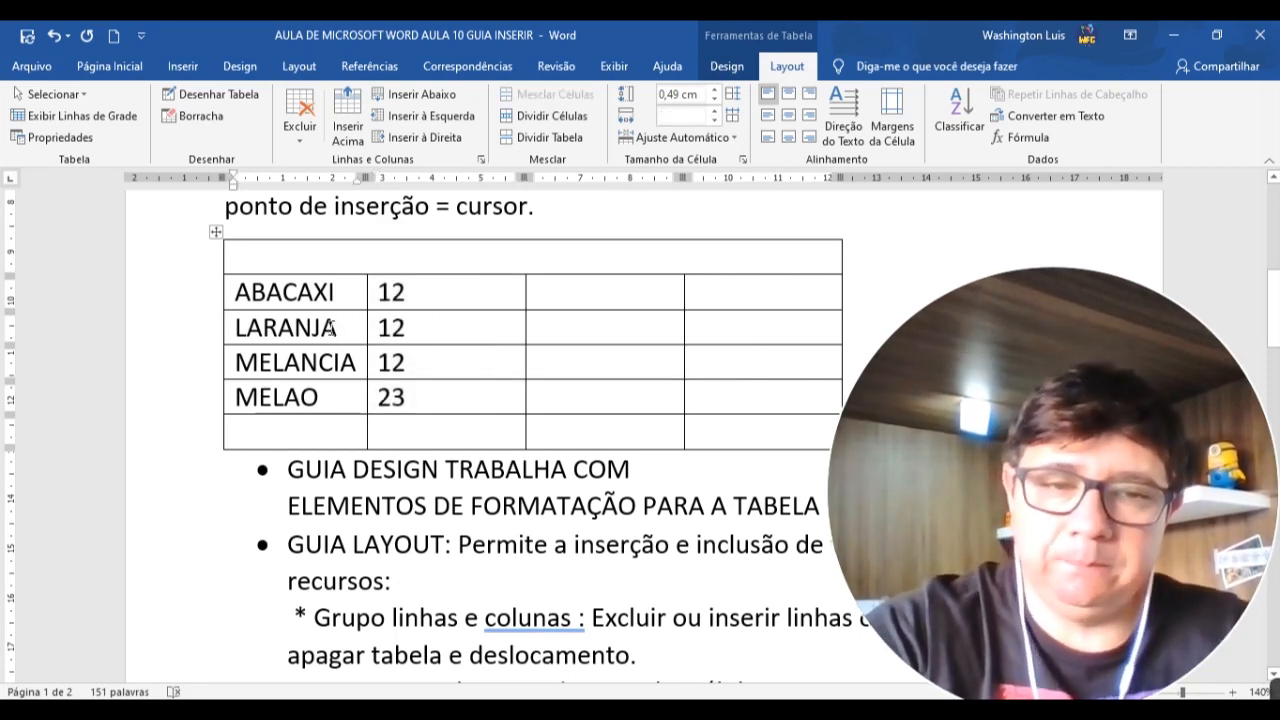
left_click(958, 112)
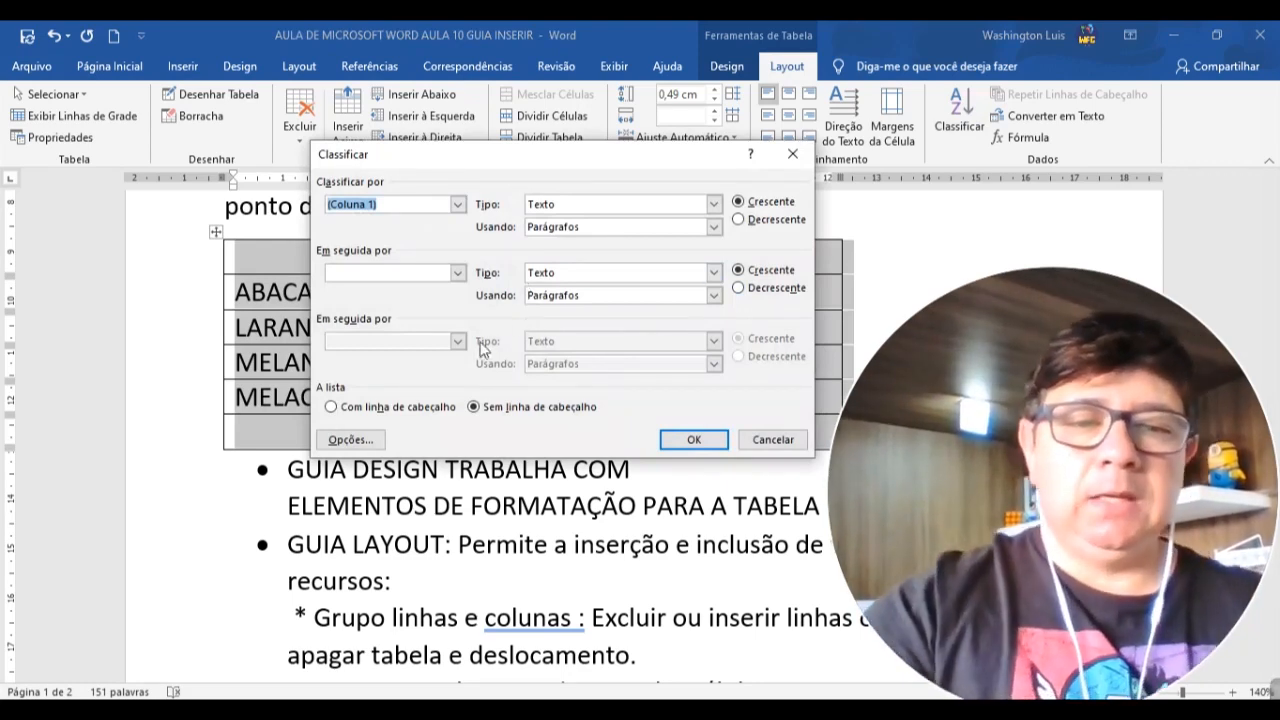
left_click(772, 439)
left_click(628, 365)
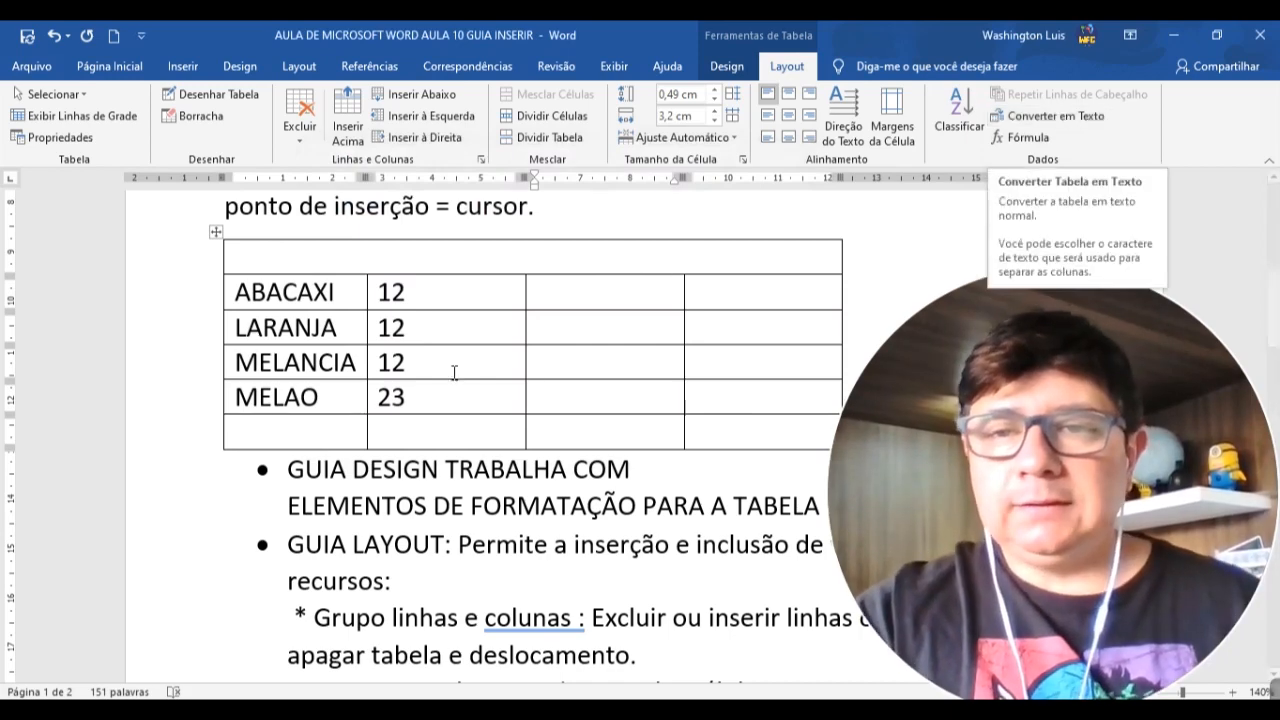
Enter TOTAL in the first column of the table's last row and move to the cell beside it
left_click_drag(264, 292, 763, 417)
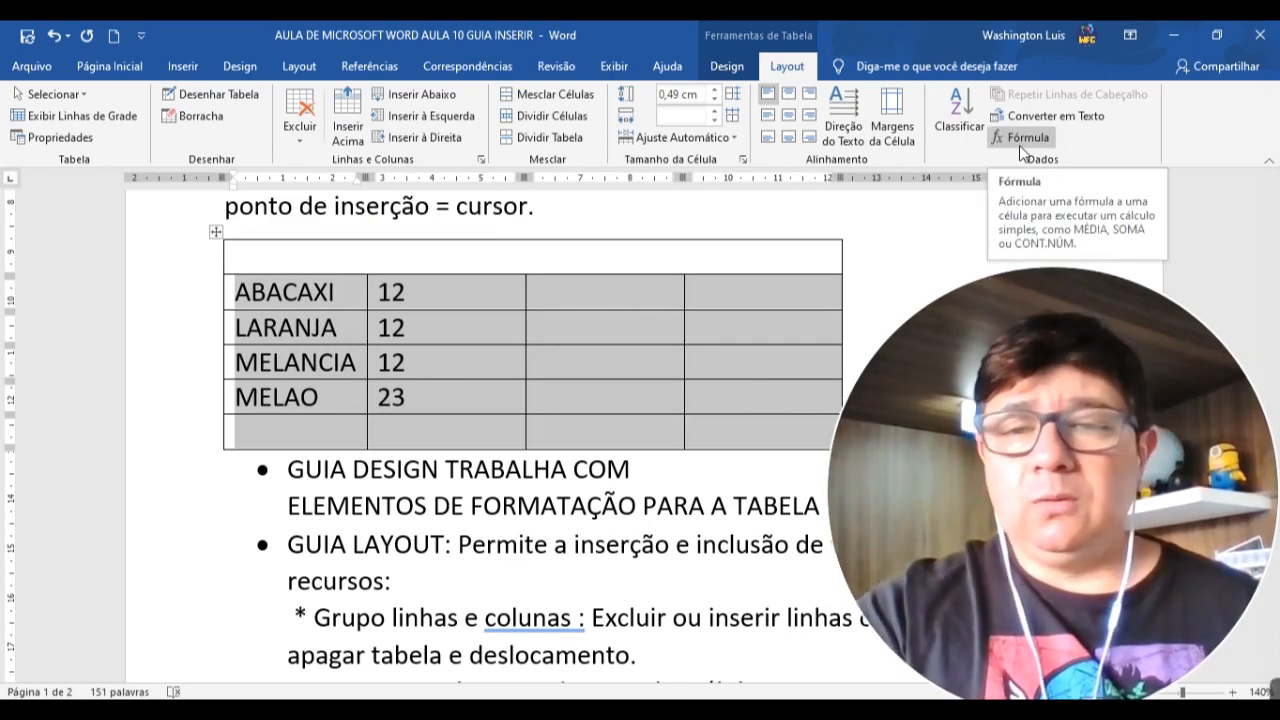
left_click(668, 372)
left_click(341, 440)
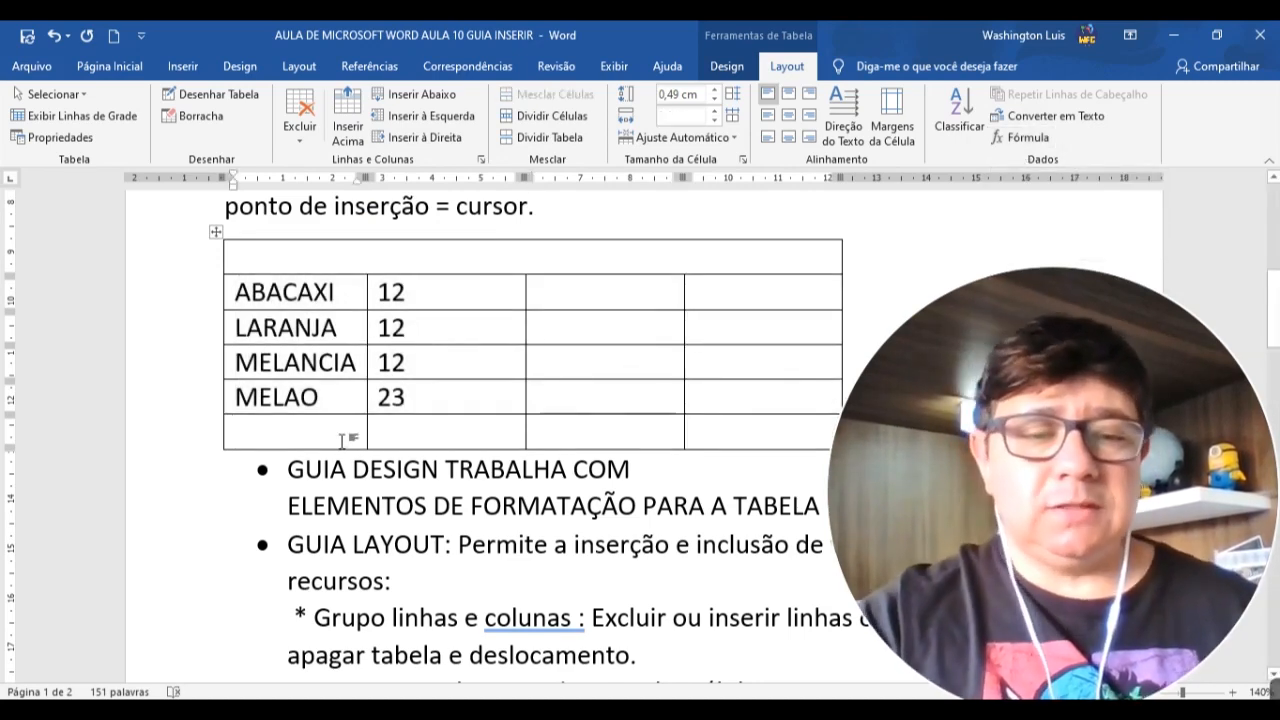
type("TOTA")
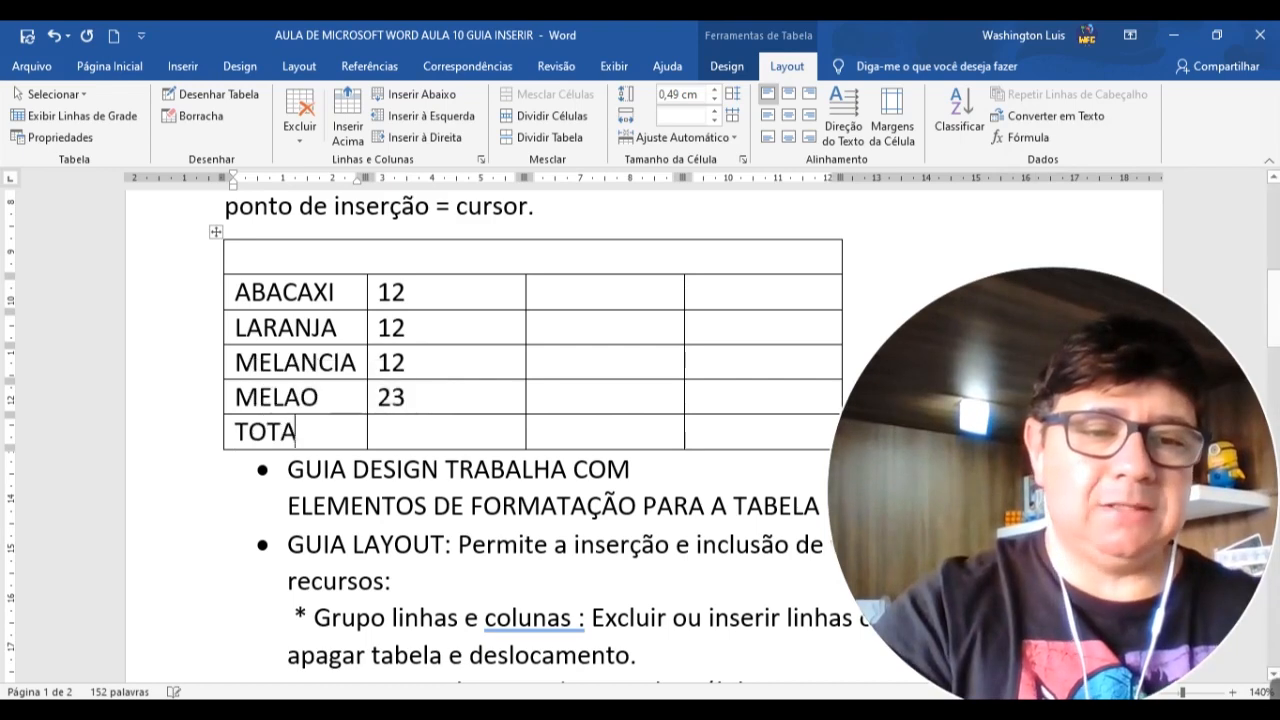
type("L")
key("Tab")
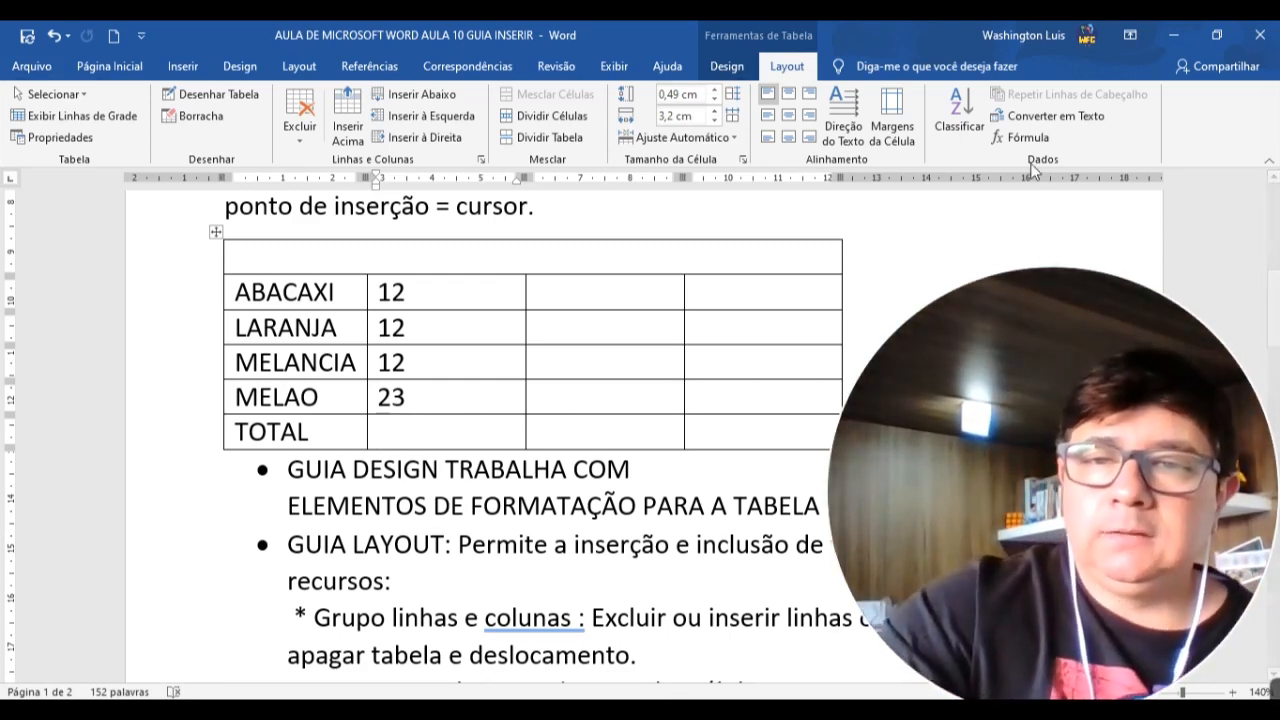
Examine the formula suggested for the cell beside TOTAL and close the Formula dialog without inserting it
left_click(1026, 140)
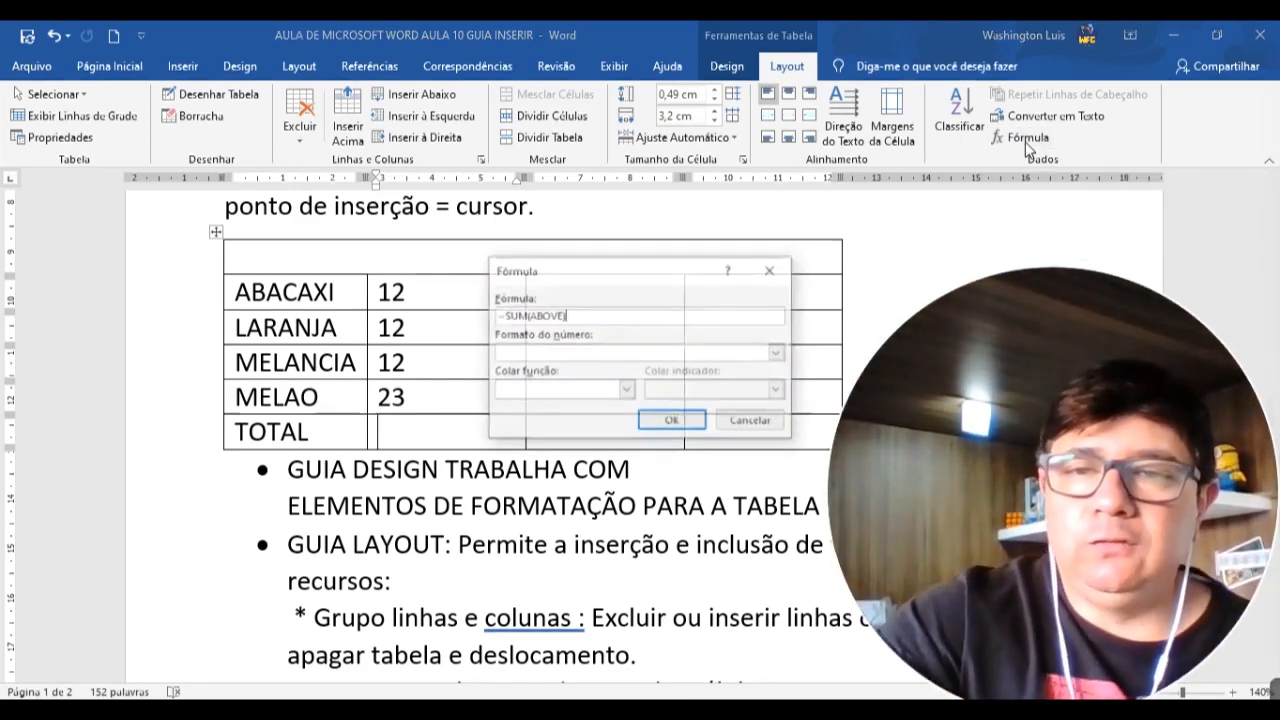
left_click_drag(597, 274, 652, 170)
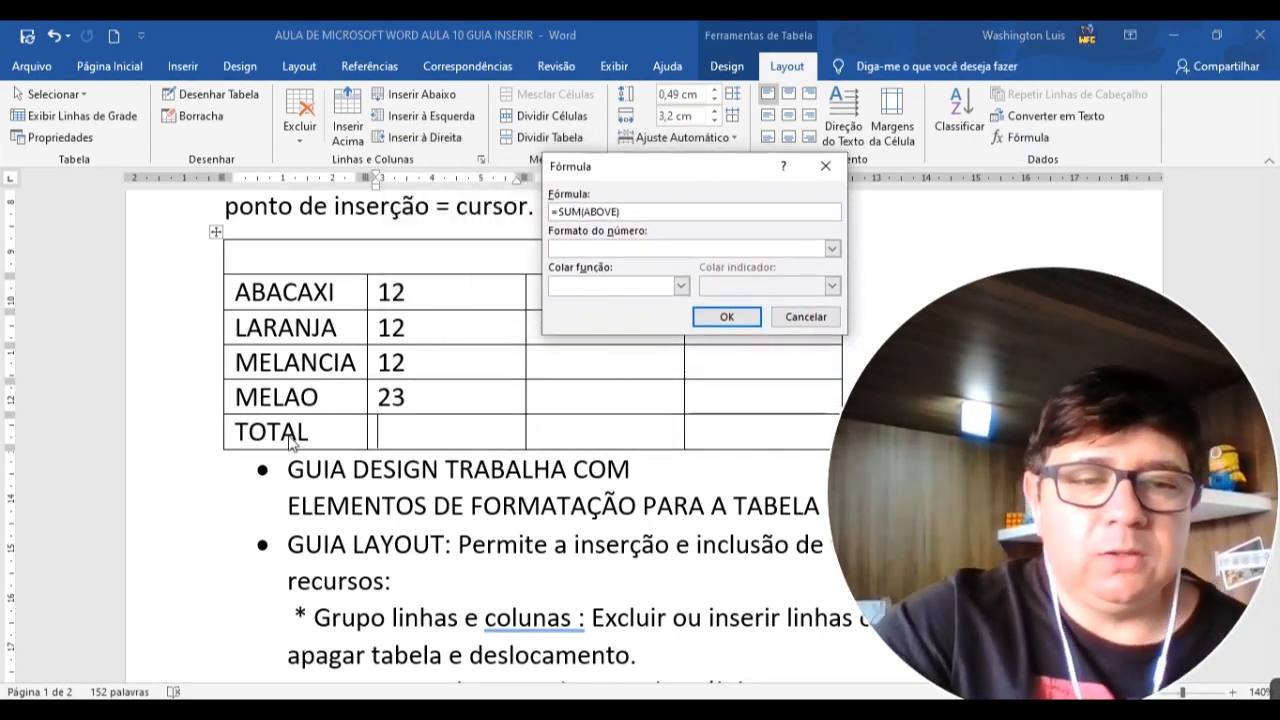
left_click_drag(1180, 500, 1180, 289)
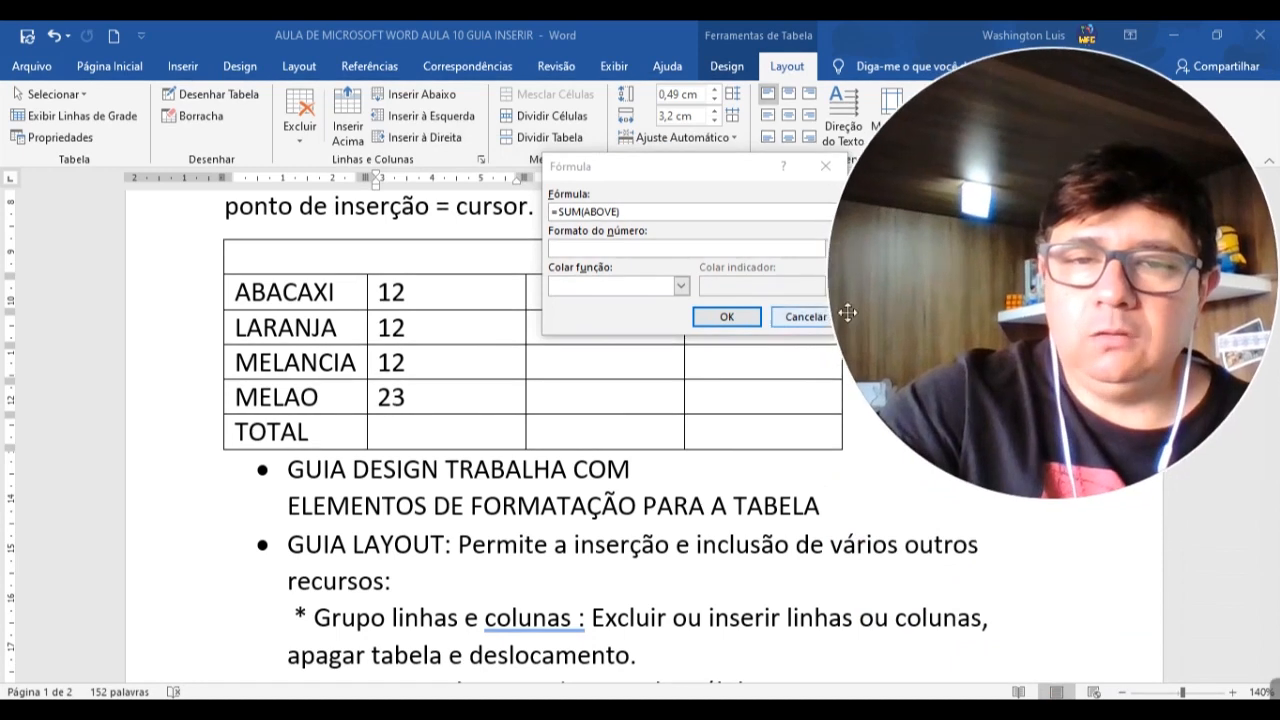
left_click_drag(692, 170, 586, 176)
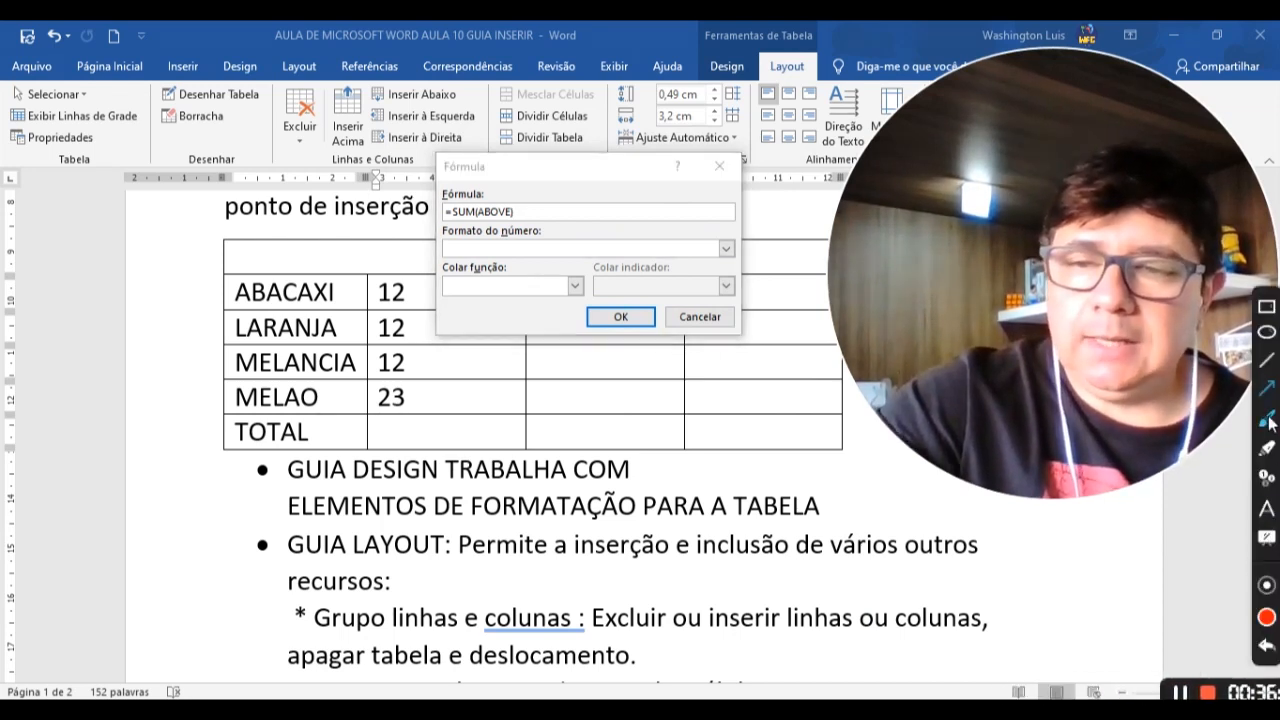
mouse_move(232, 424)
left_mouse_down()
mouse_move(202, 450)
mouse_move(262, 465)
mouse_move(307, 441)
left_mouse_up()
mouse_move(386, 421)
left_mouse_down()
mouse_move(340, 445)
mouse_move(466, 468)
mouse_move(540, 420)
mouse_move(432, 405)
left_mouse_up()
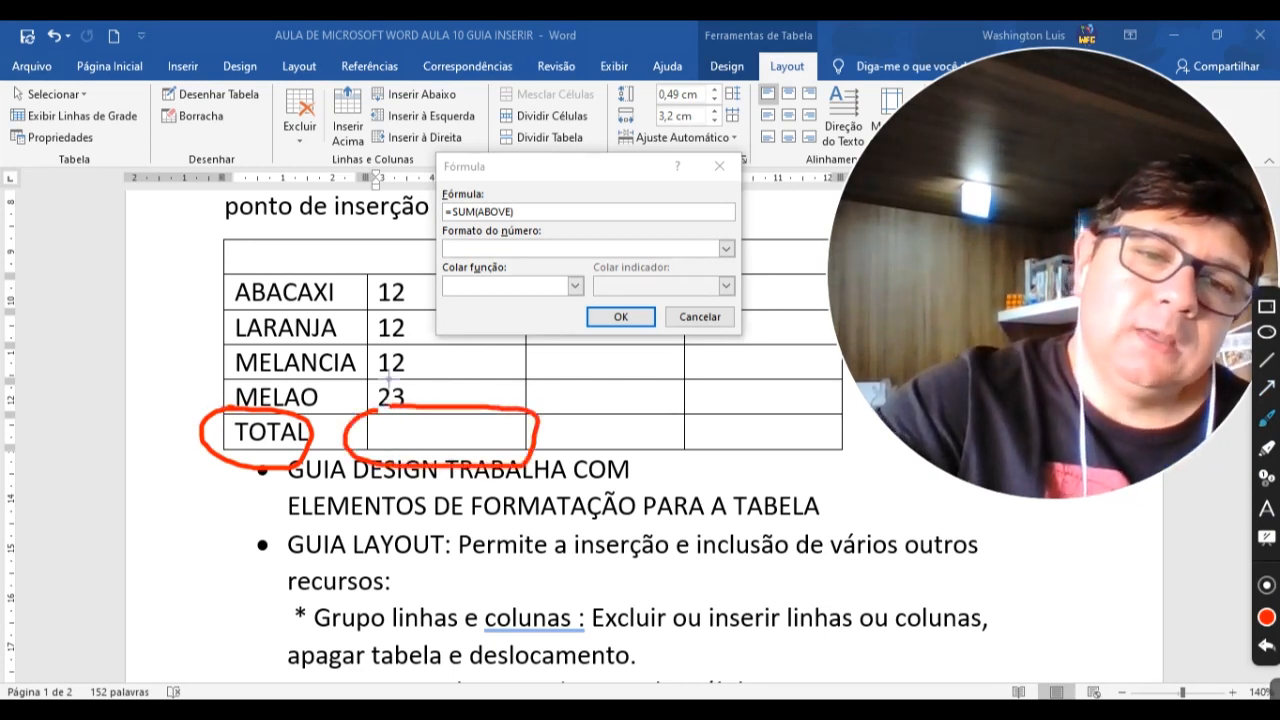
left_click_drag(371, 265, 370, 384)
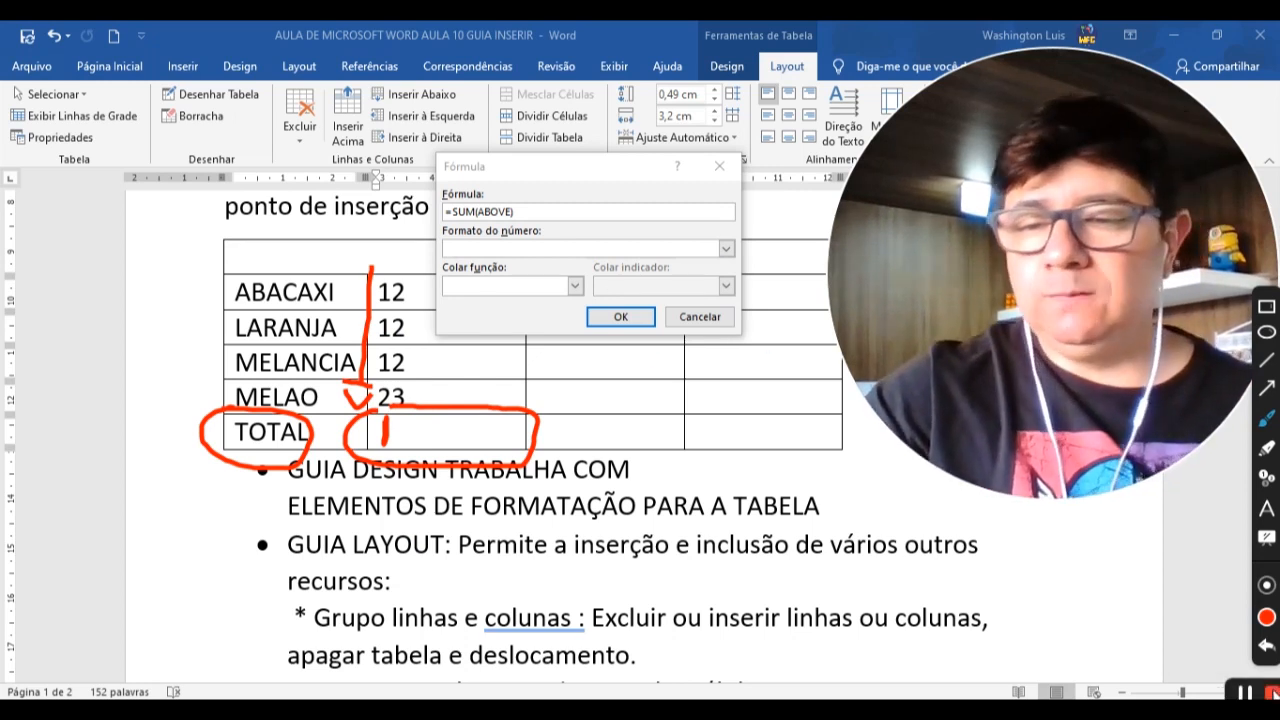
left_click(1264, 691)
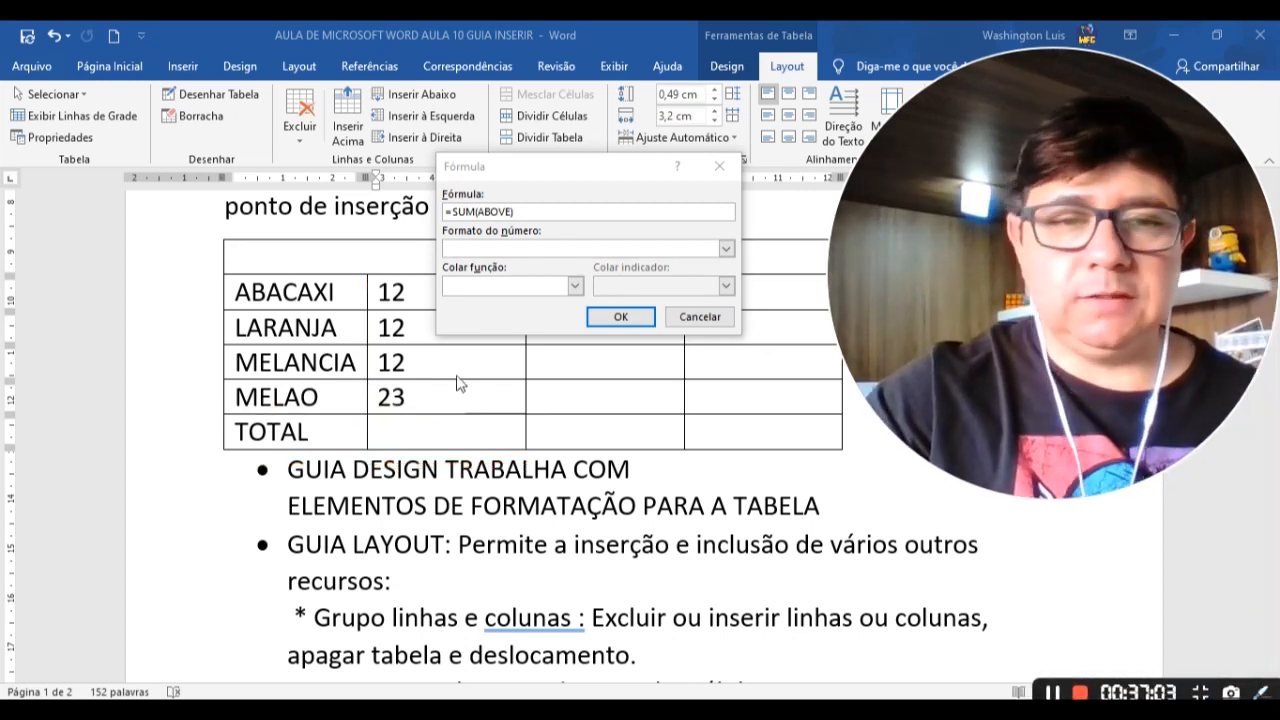
left_click(403, 442)
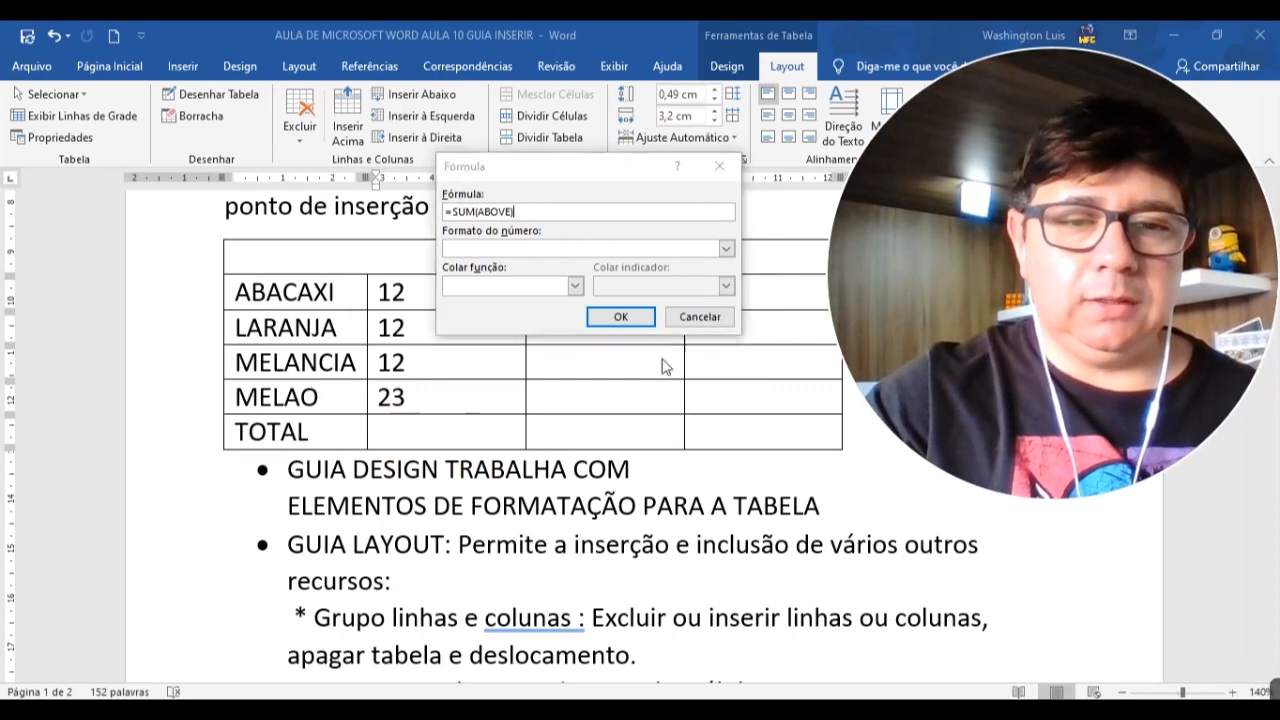
left_click(684, 318)
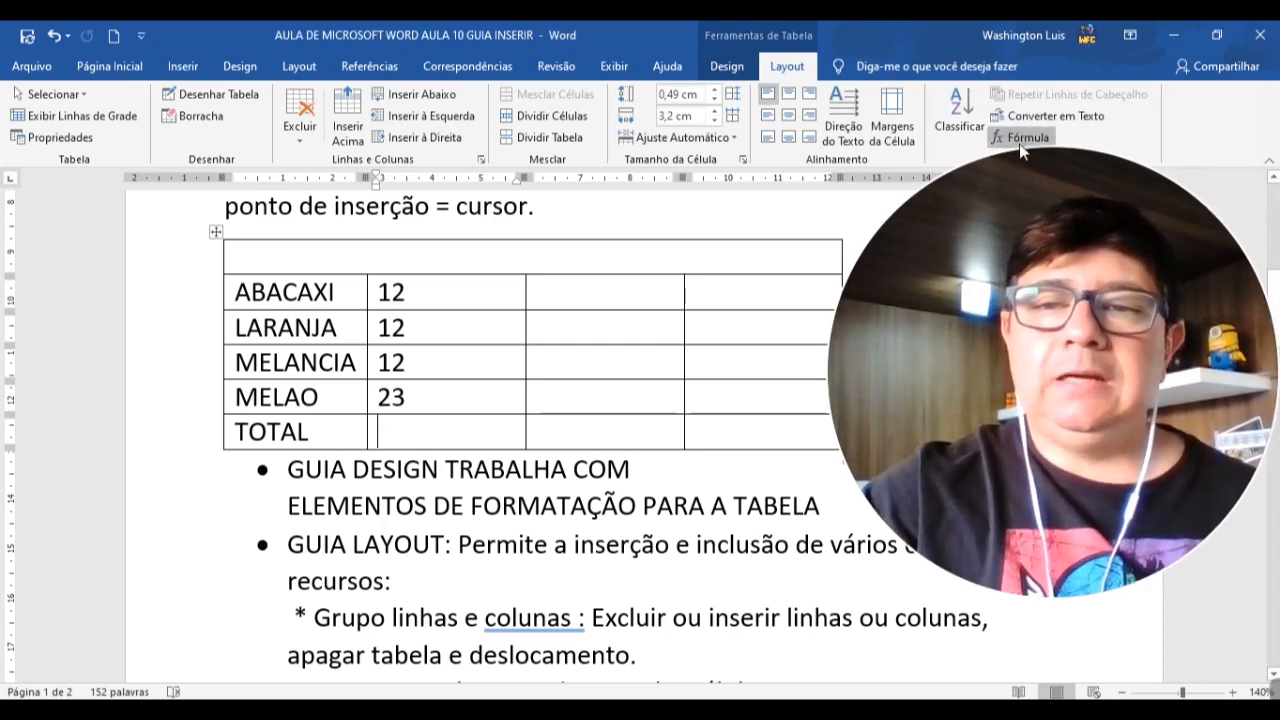
Insert the formula =SUM(ABOVE) in the cell beside TOTAL and select its result
left_click(1020, 137)
left_click(560, 212)
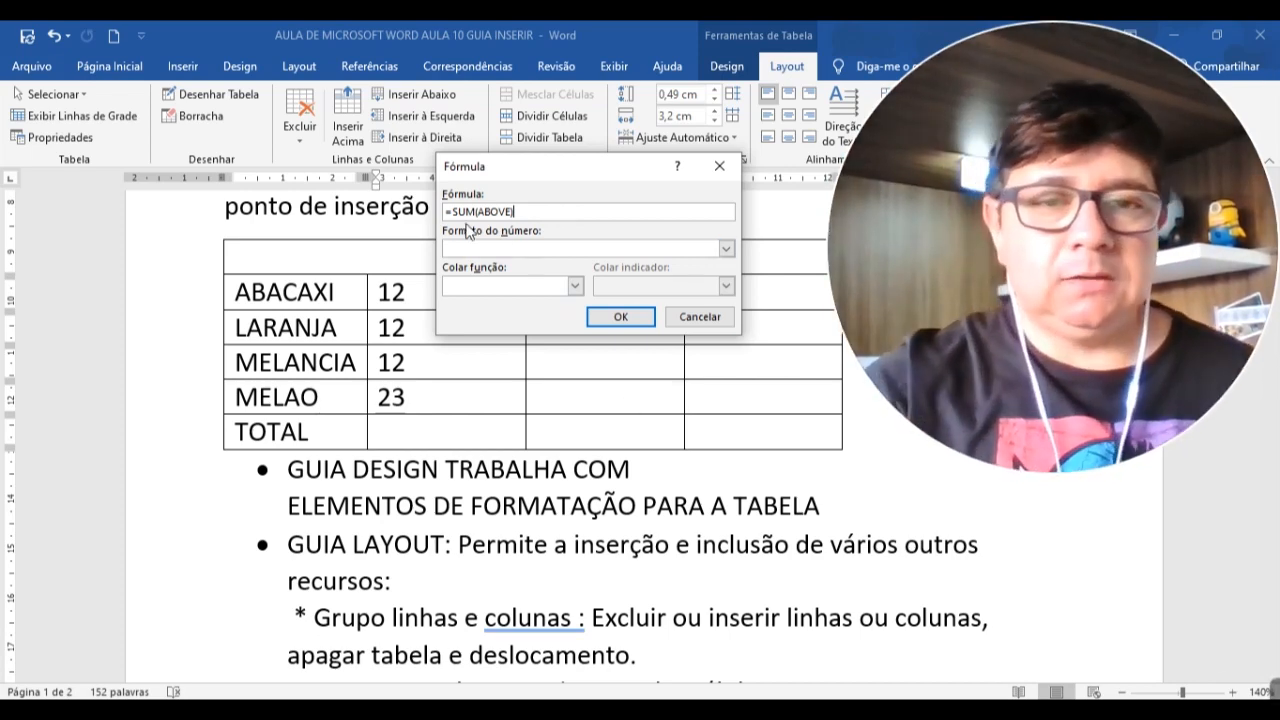
left_click_drag(449, 212, 521, 218)
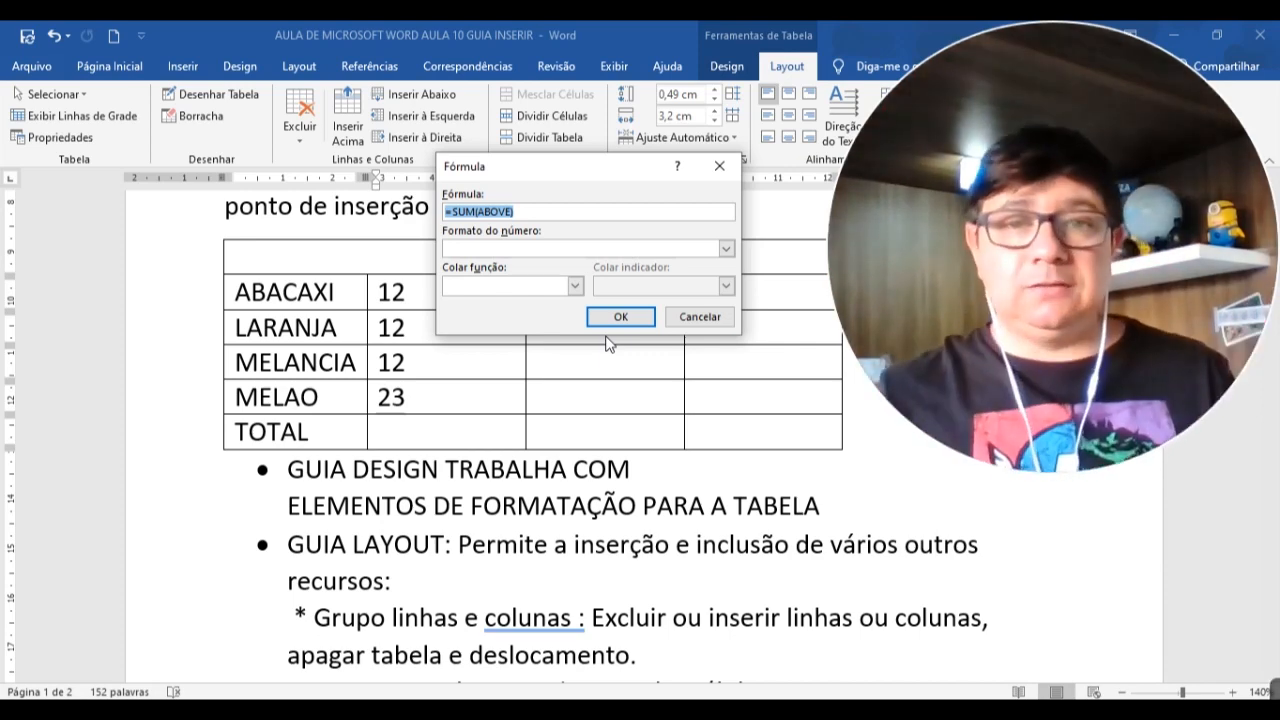
left_click(614, 317)
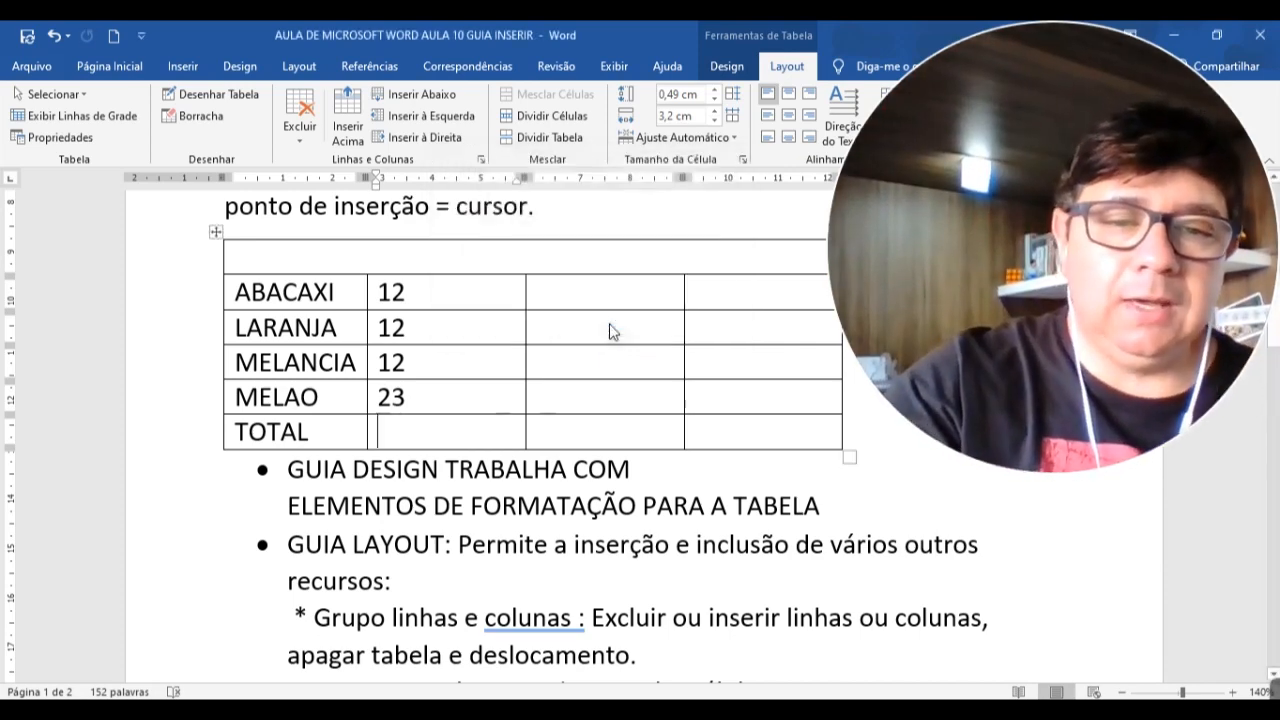
double_click(391, 432)
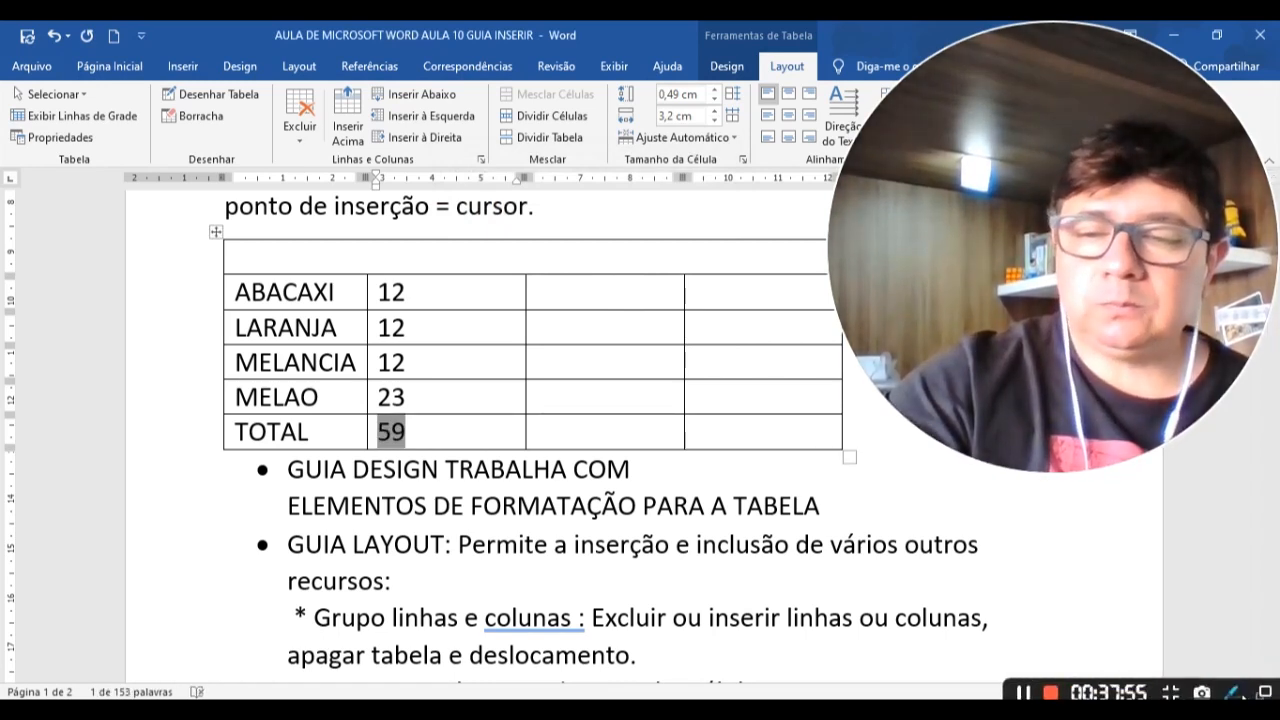
mouse_move(390, 402)
left_mouse_down()
mouse_move(340, 440)
mouse_move(455, 430)
mouse_move(370, 408)
left_mouse_up()
mouse_move(428, 282)
left_mouse_down()
mouse_move(429, 400)
mouse_move(446, 376)
left_mouse_up()
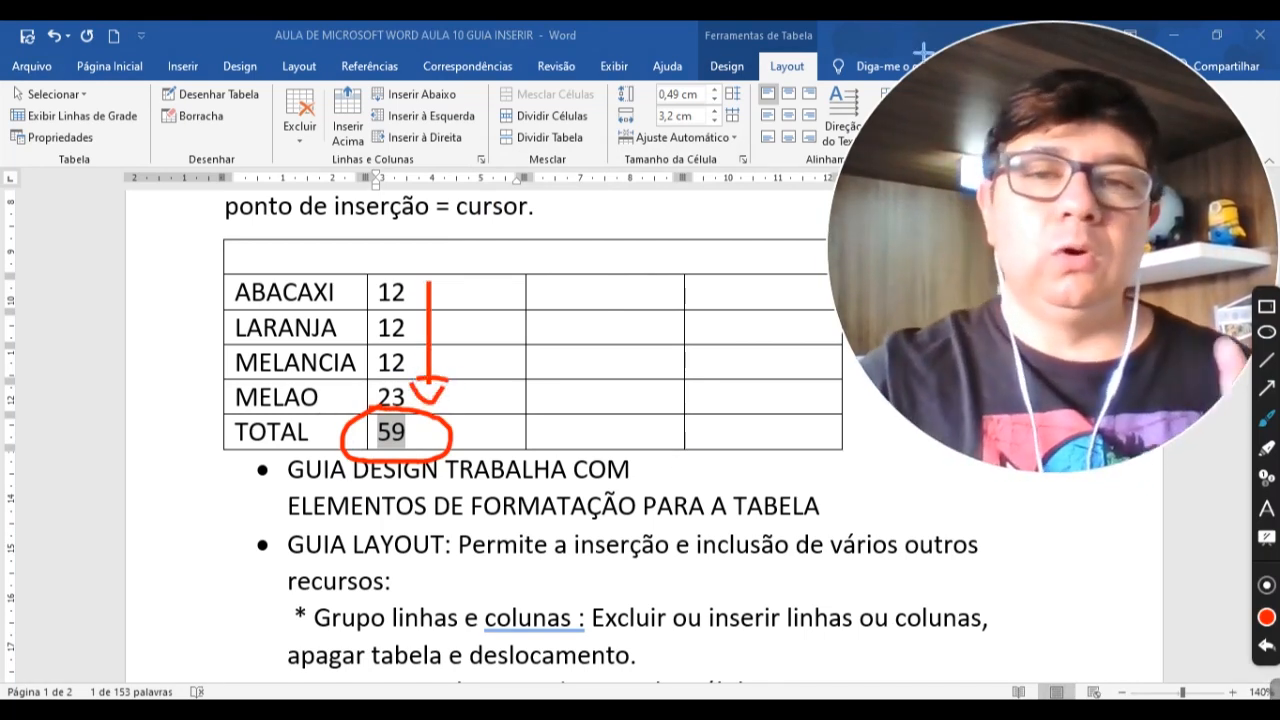
mouse_move(1269, 692)
left_click(1268, 692)
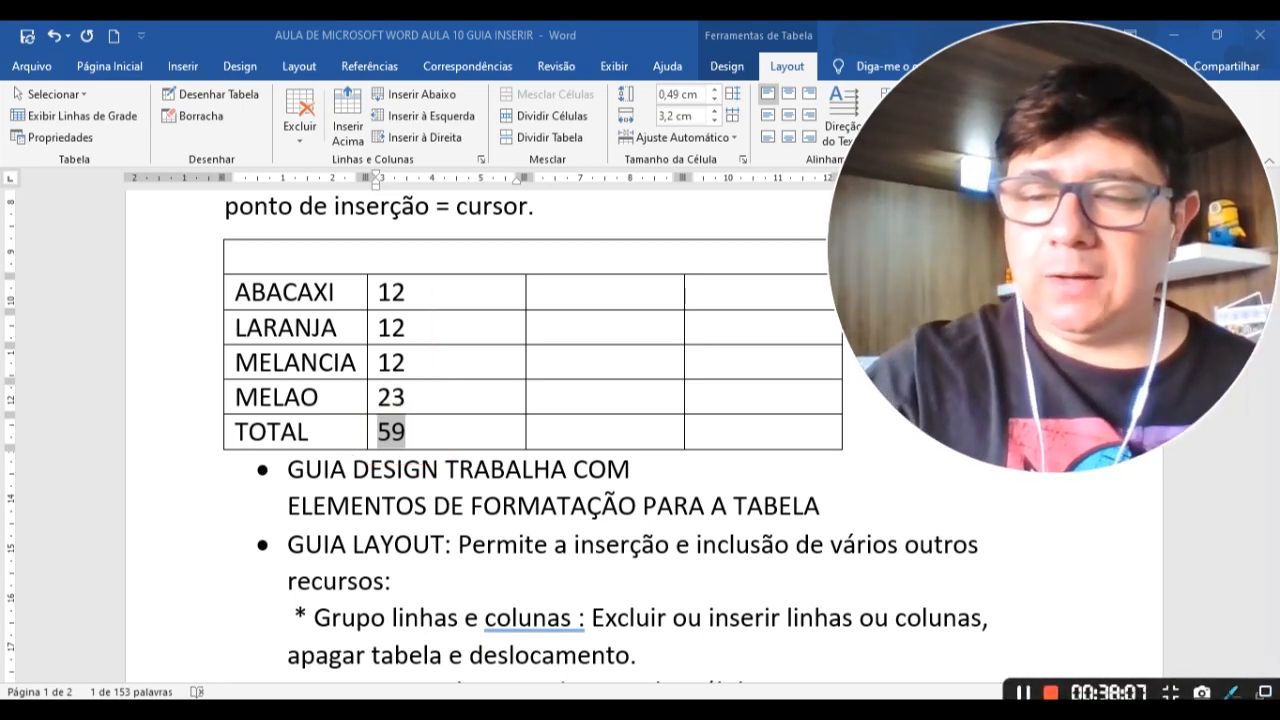
left_click_drag(1051, 151, 1052, 291)
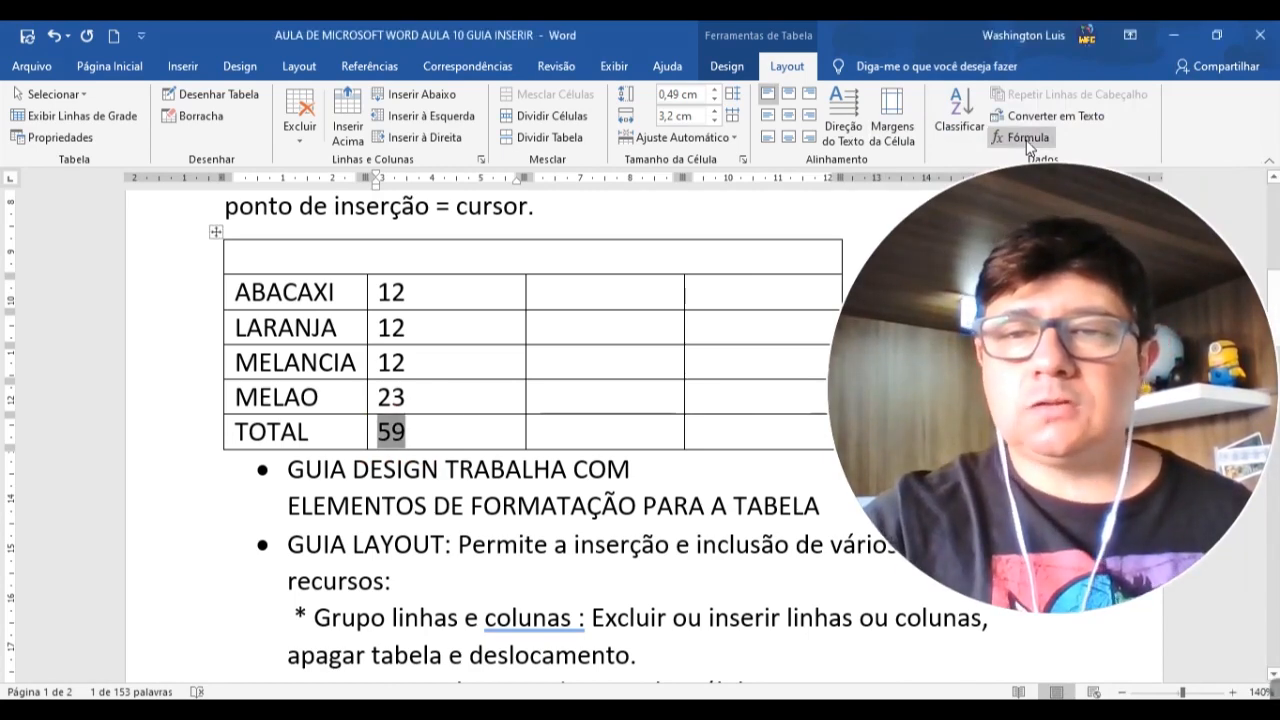
Reopen the formula for the cell beside TOTAL, try appending the AVERAGE function and clear the whole formula
scroll(484, 420, "down", 1)
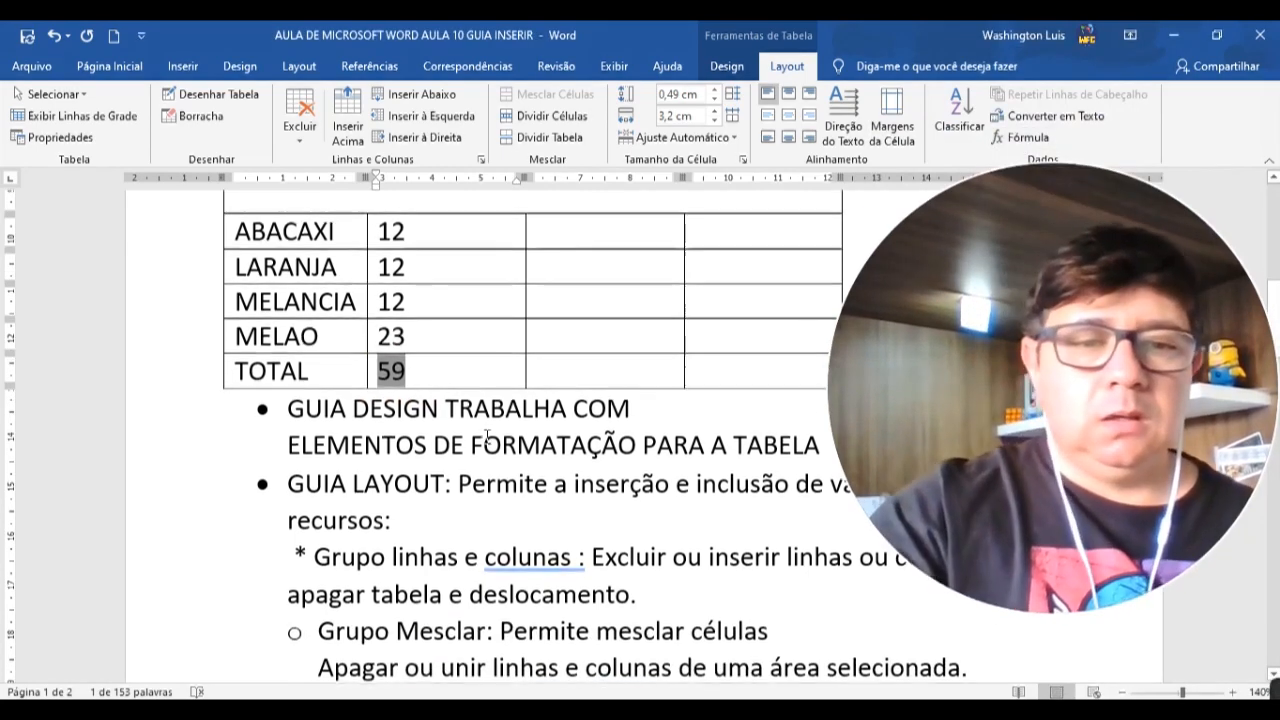
left_click(1030, 139)
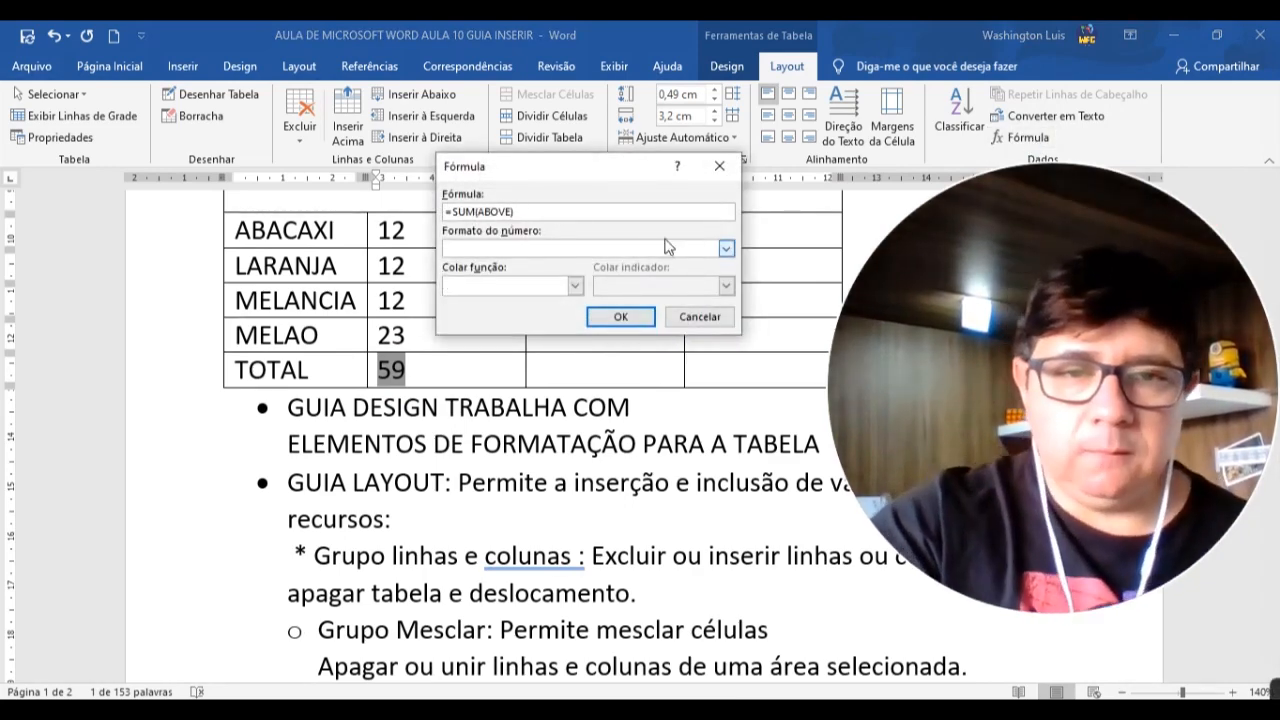
left_click(557, 250)
left_click(588, 211)
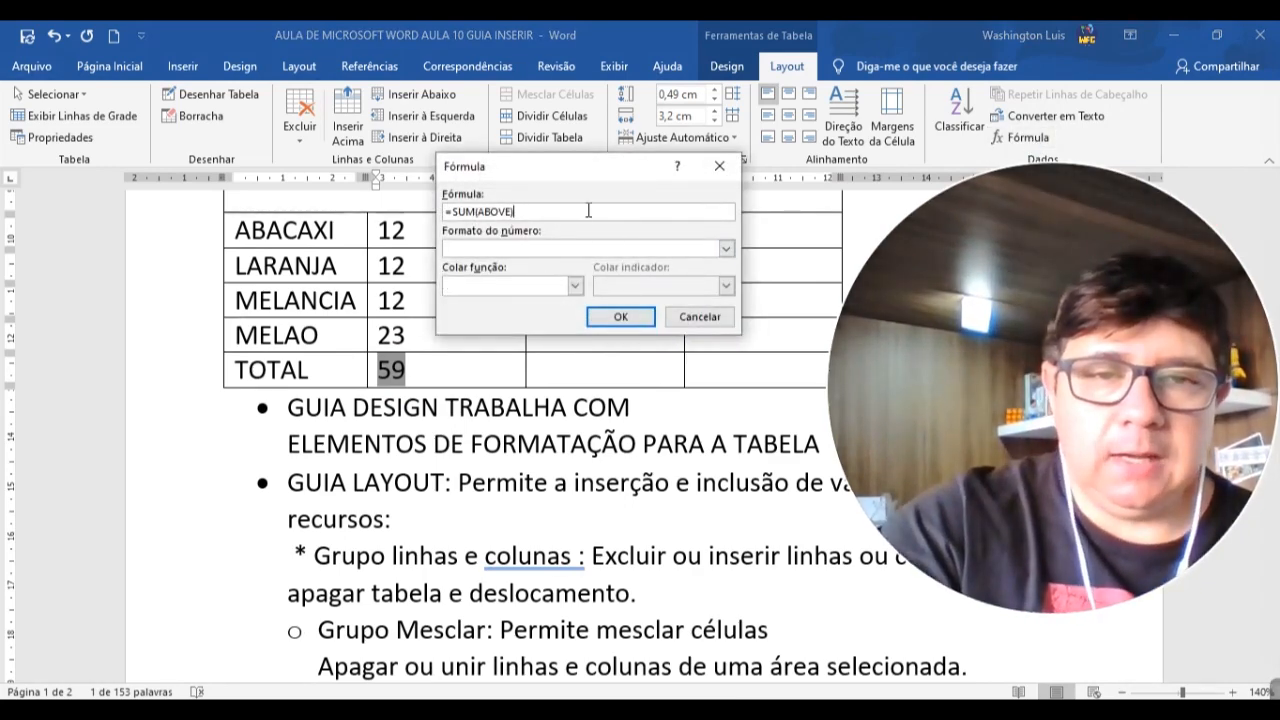
left_click_drag(588, 211, 422, 213)
left_click(574, 285)
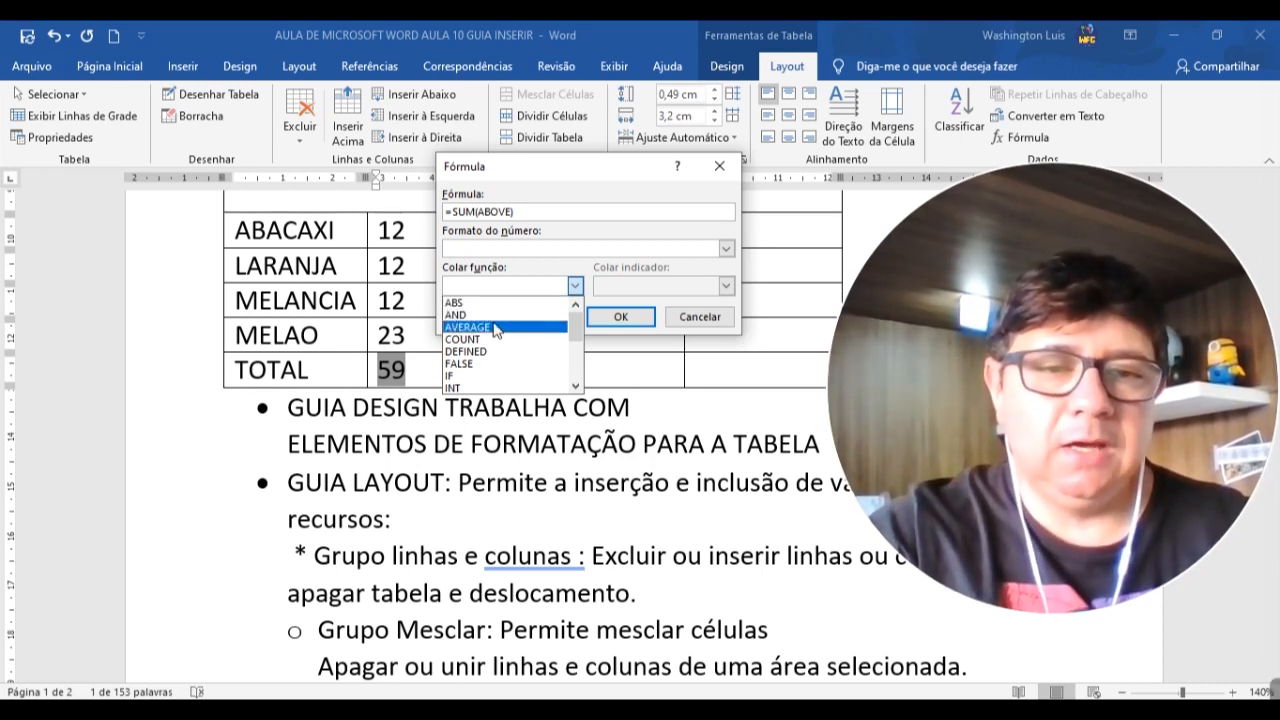
left_click(510, 327)
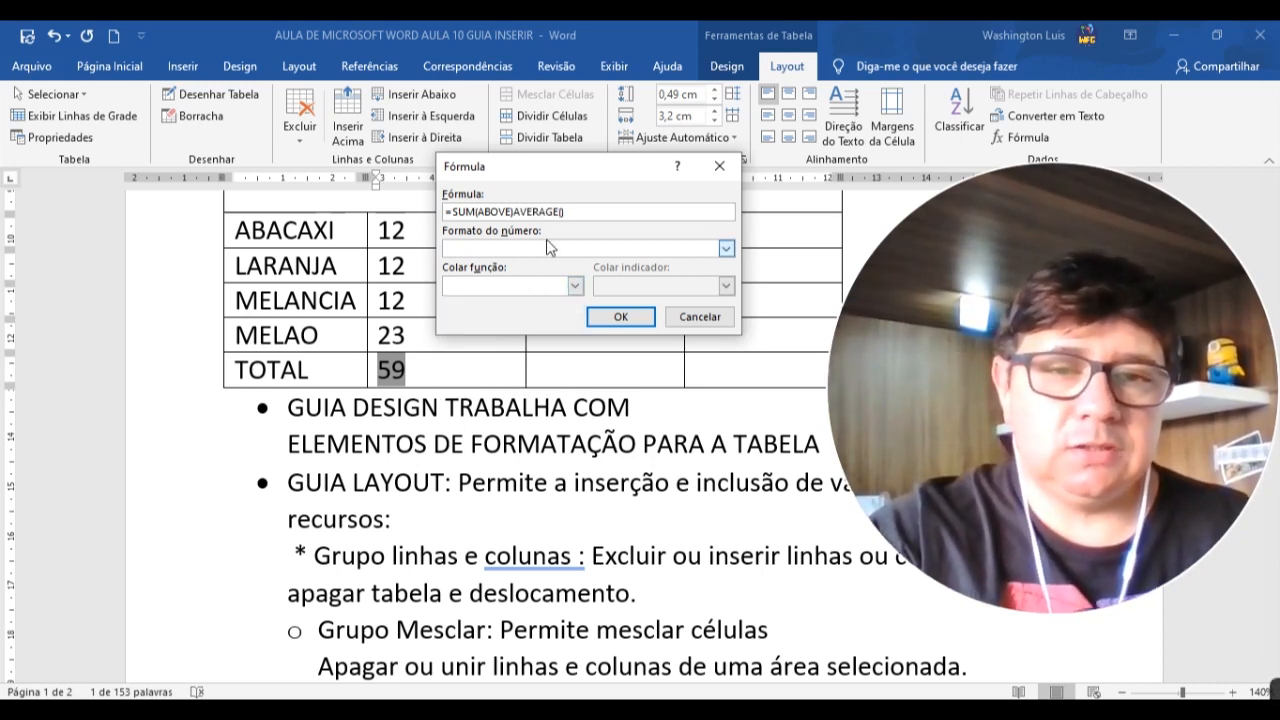
left_click_drag(565, 215, 367, 228)
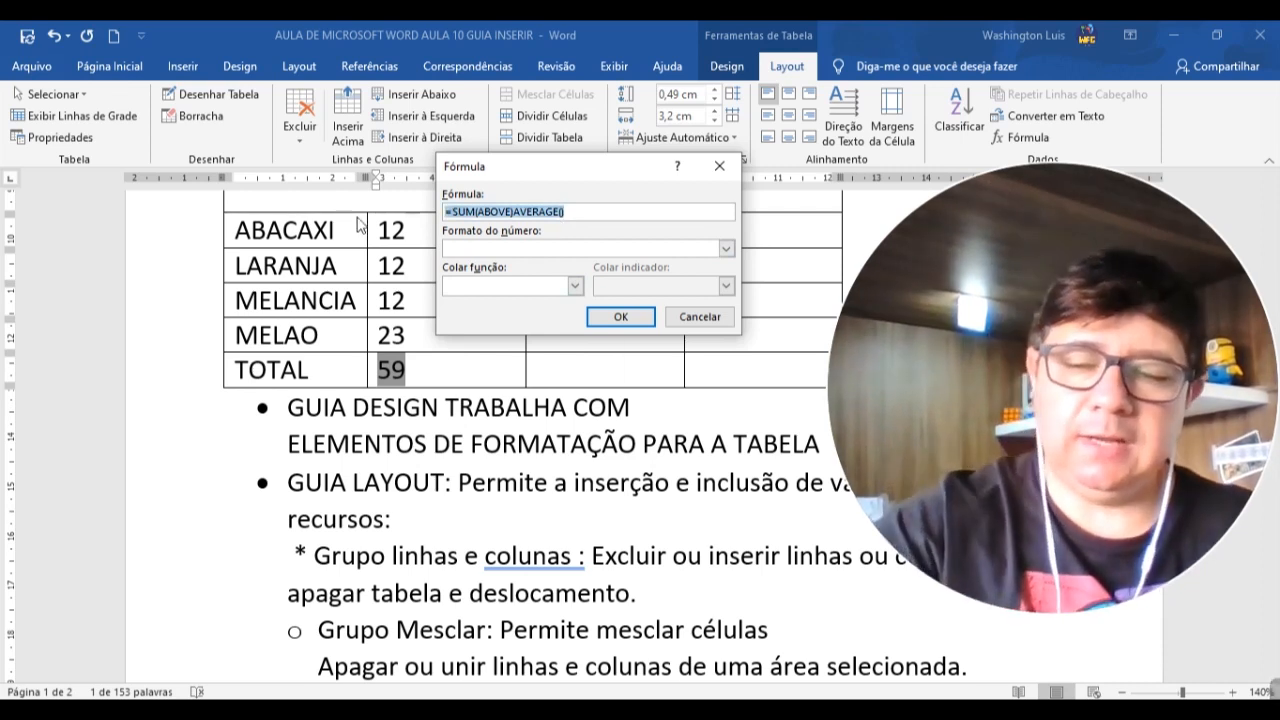
key("BackSpace")
Look through the available functions and paste ROUND into the empty formula
left_click(575, 285)
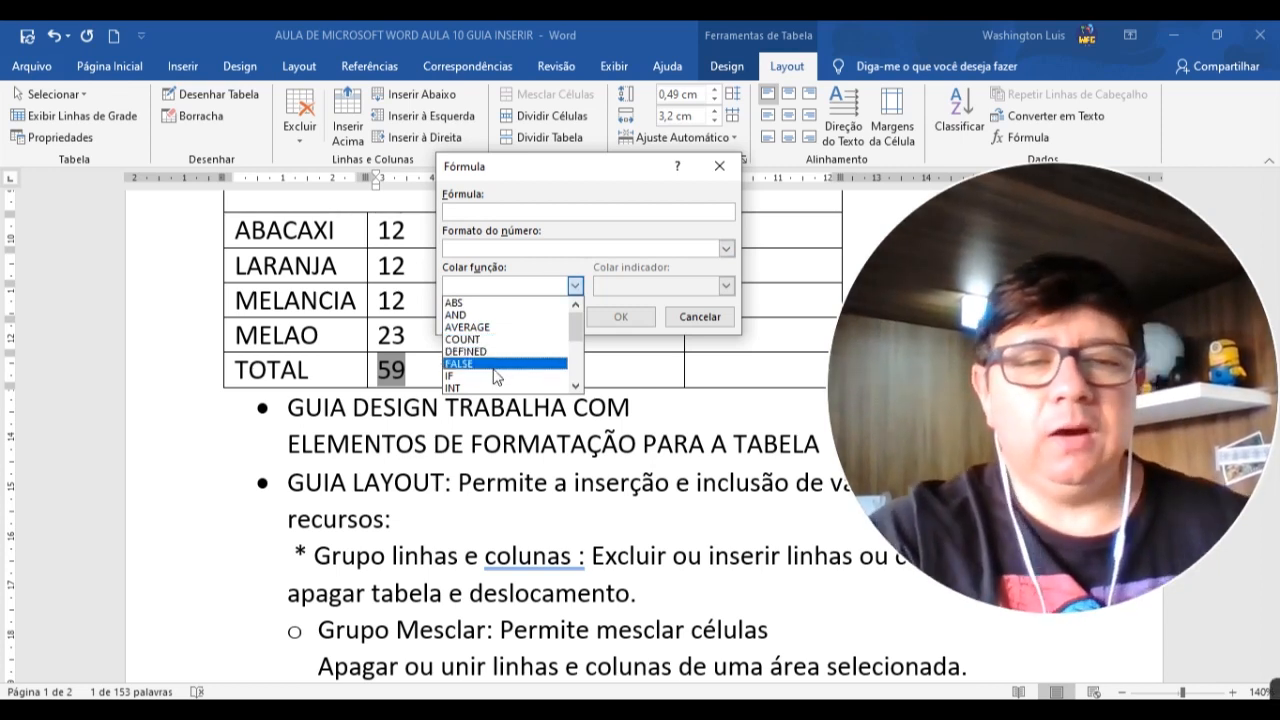
left_click_drag(574, 320, 575, 355)
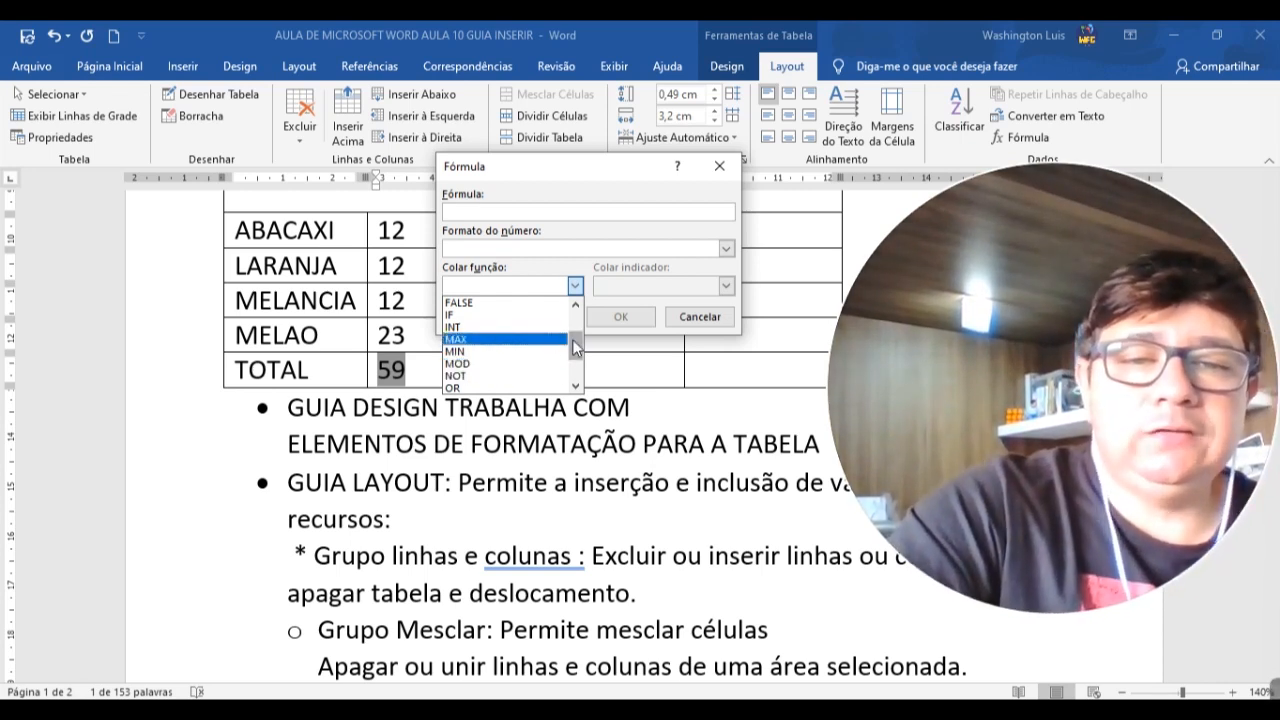
left_click_drag(575, 344, 578, 355)
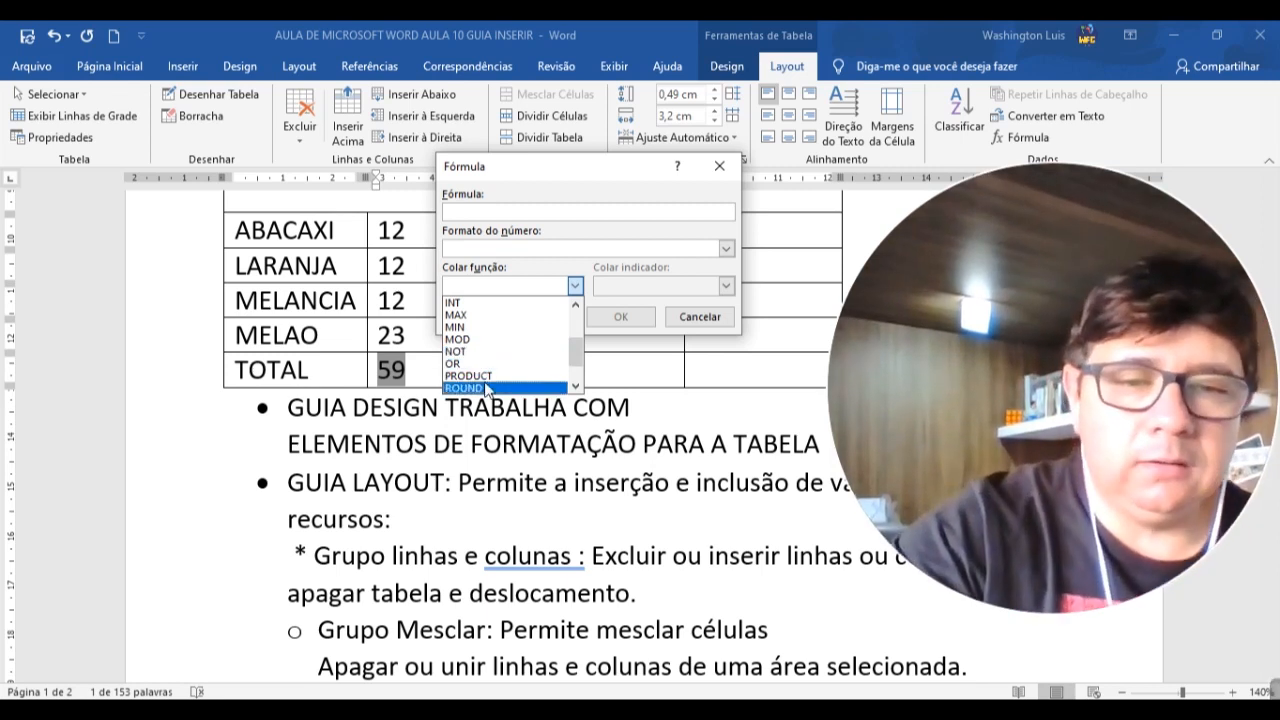
left_click(487, 389)
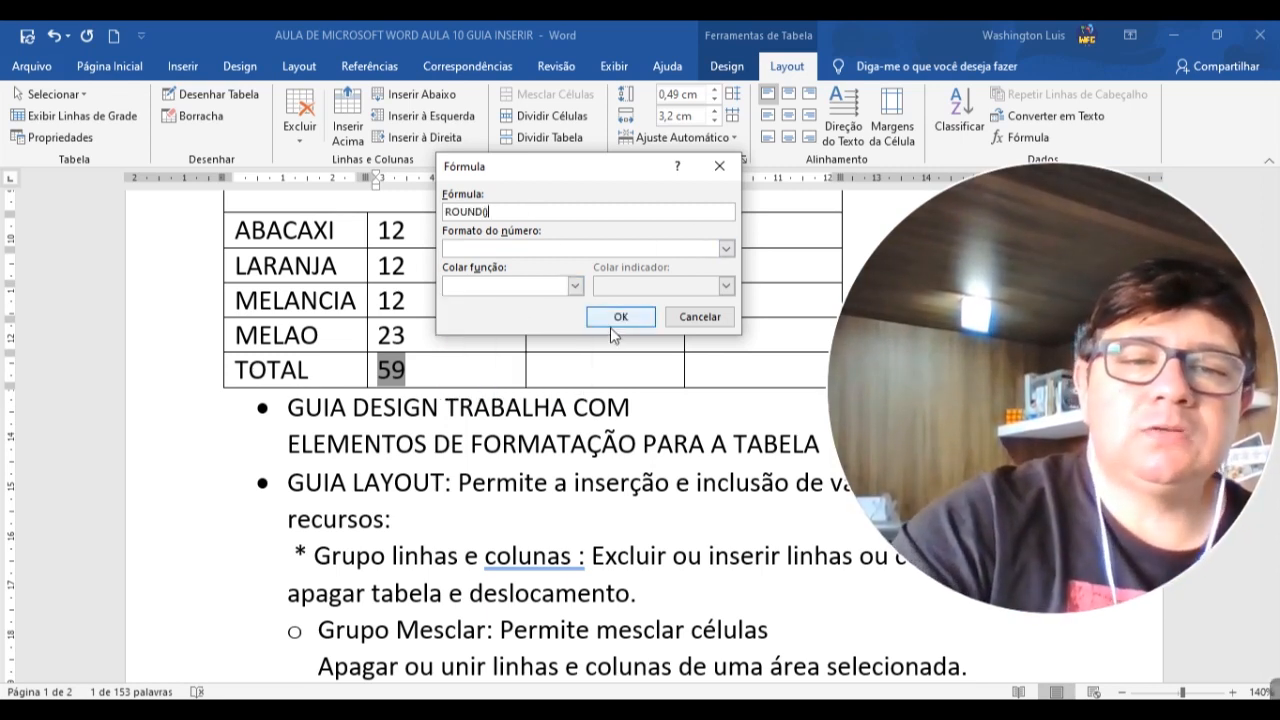
Examine the list of functions offered for the table formula without choosing another one
left_click(575, 285)
scroll(576, 369, "down", 2)
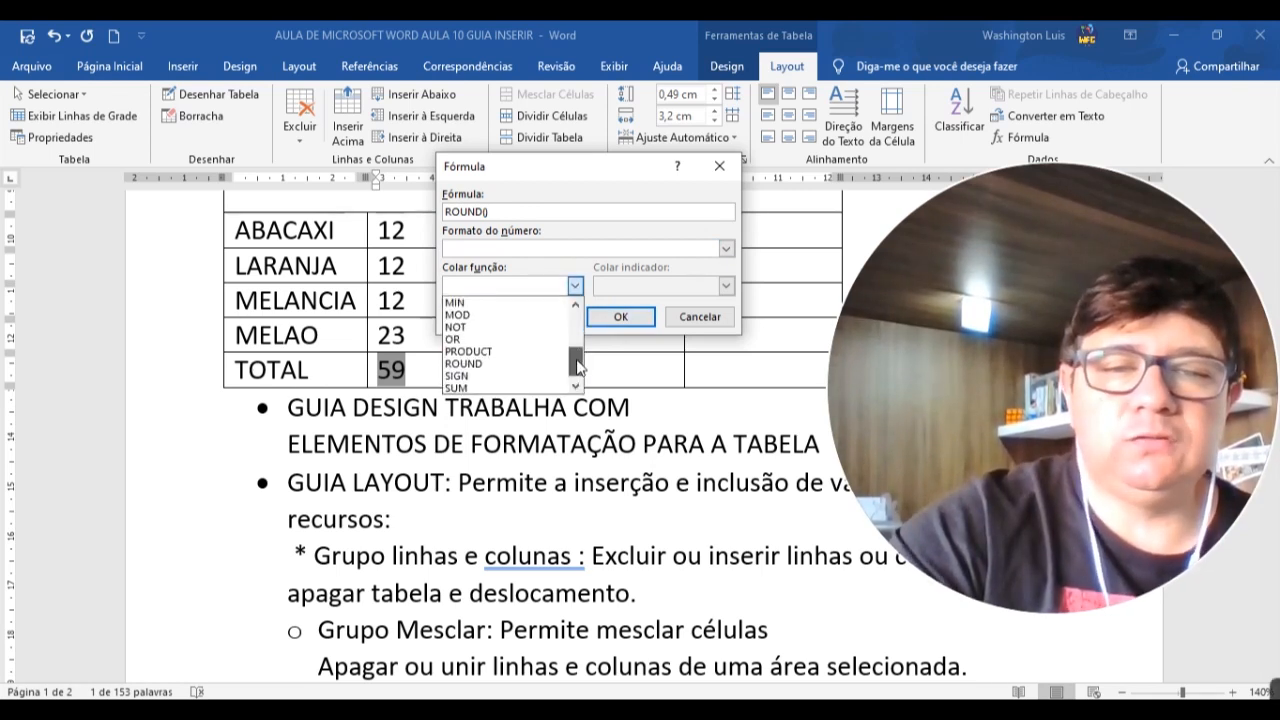
left_click_drag(569, 366, 569, 316)
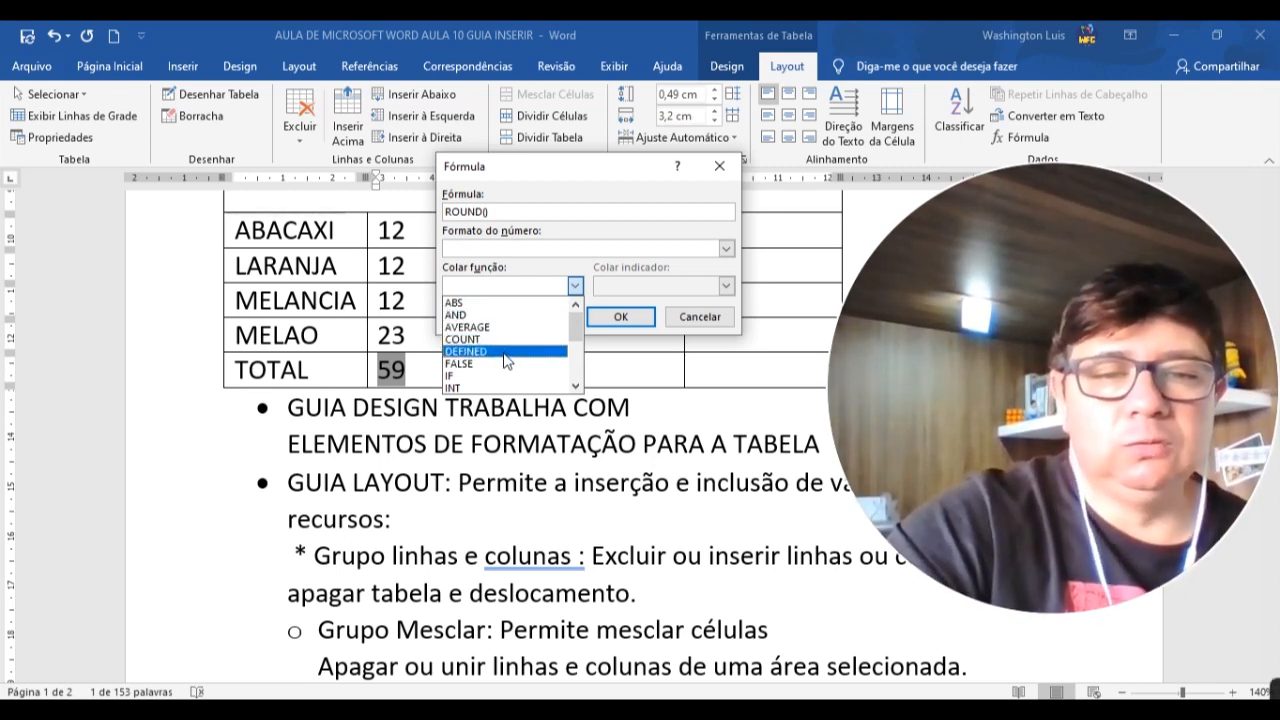
left_click(586, 316)
left_click(576, 288)
left_click_drag(572, 318, 603, 333)
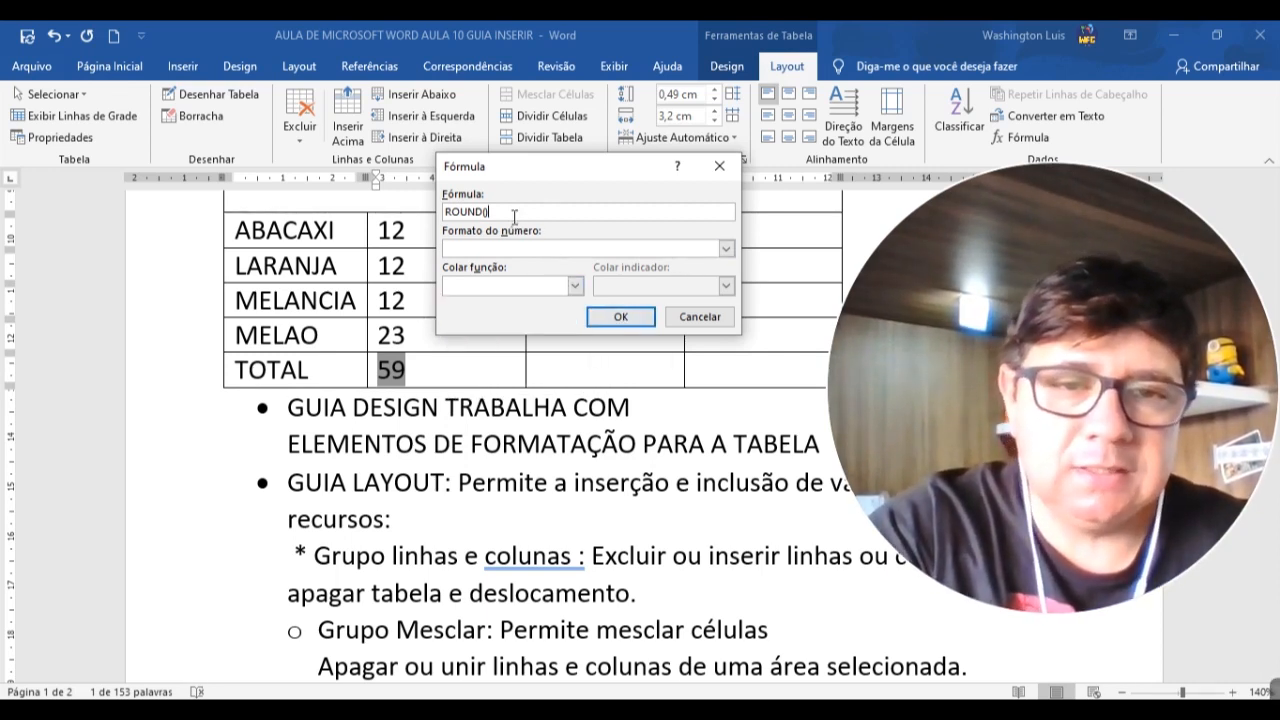
left_click(514, 247)
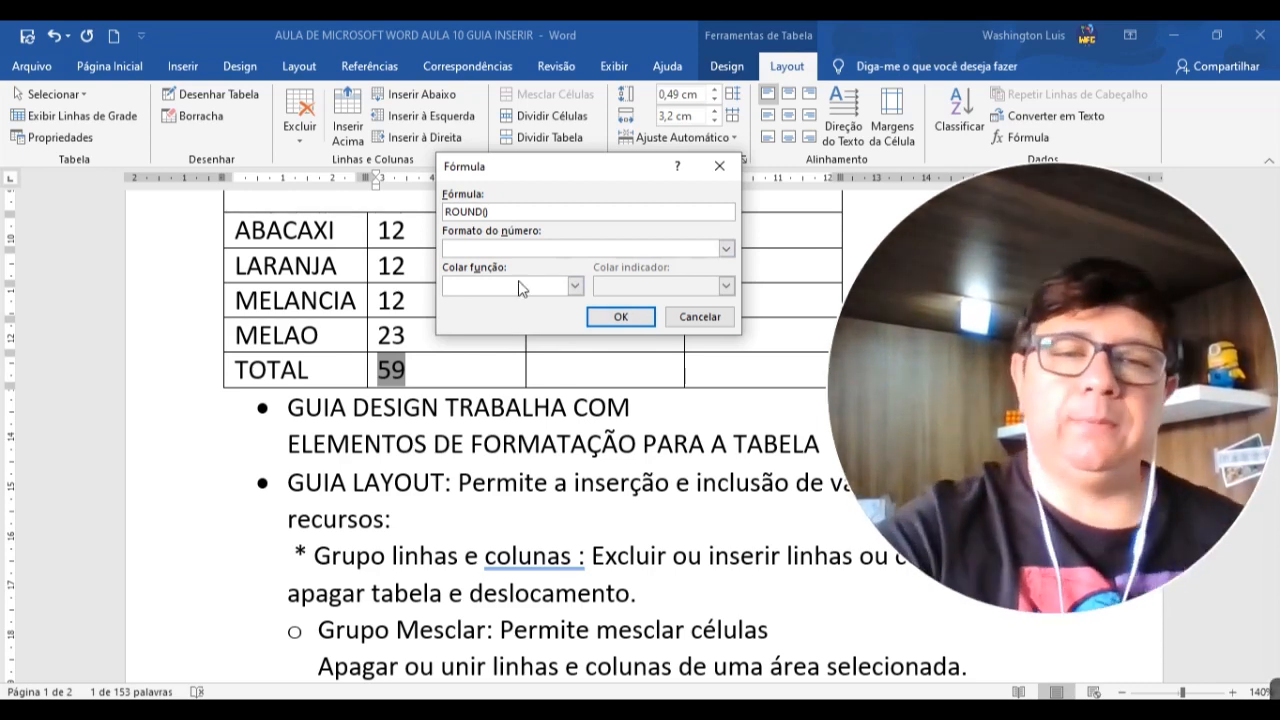
Replace ROUND() with the formula SUM(above), without an equals sign, and apply it to the cell beside TOTAL
left_click(575, 285)
scroll(540, 345, "down", 3)
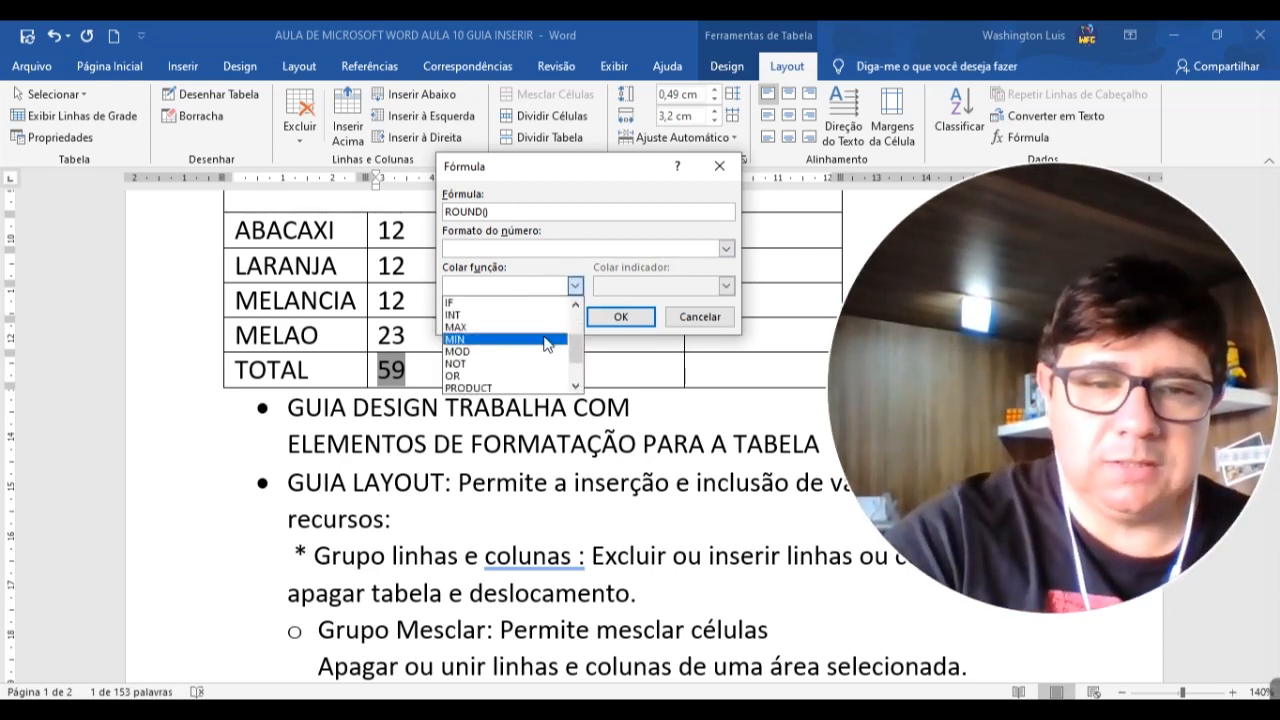
left_click(510, 375)
left_click_drag(516, 211, 415, 215)
key("BackSpace")
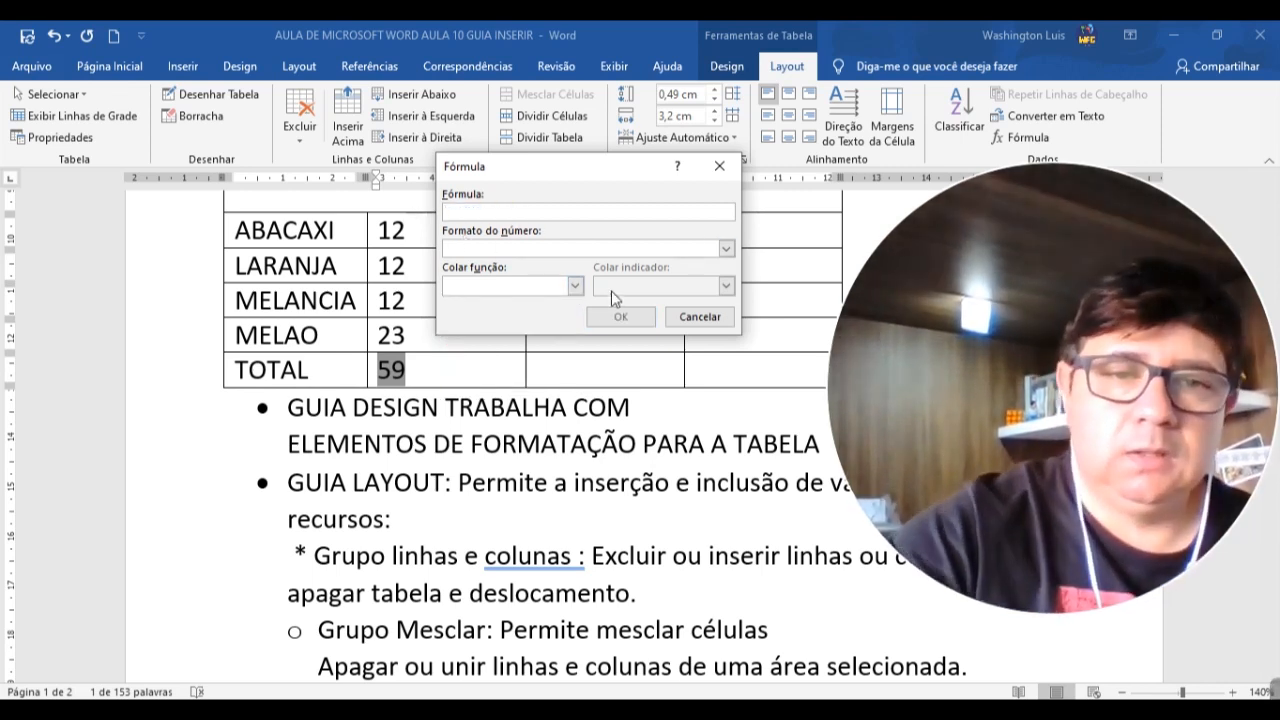
left_click(575, 285)
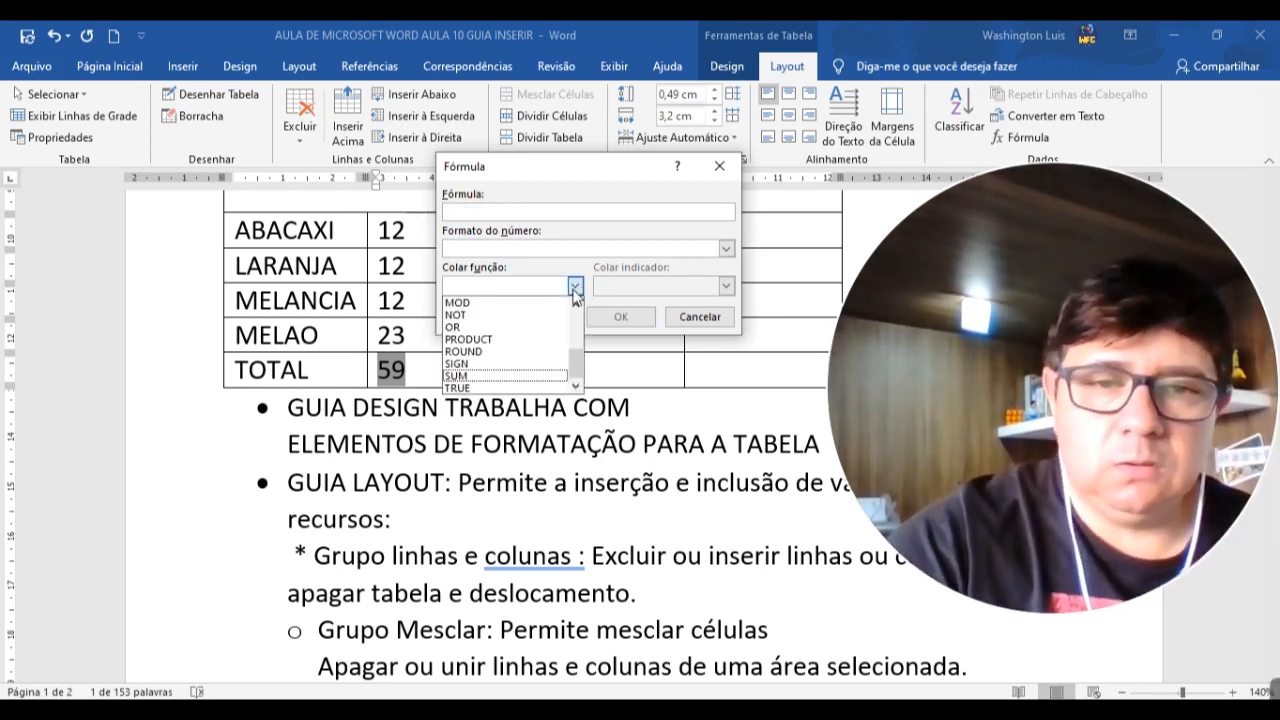
left_click(500, 375)
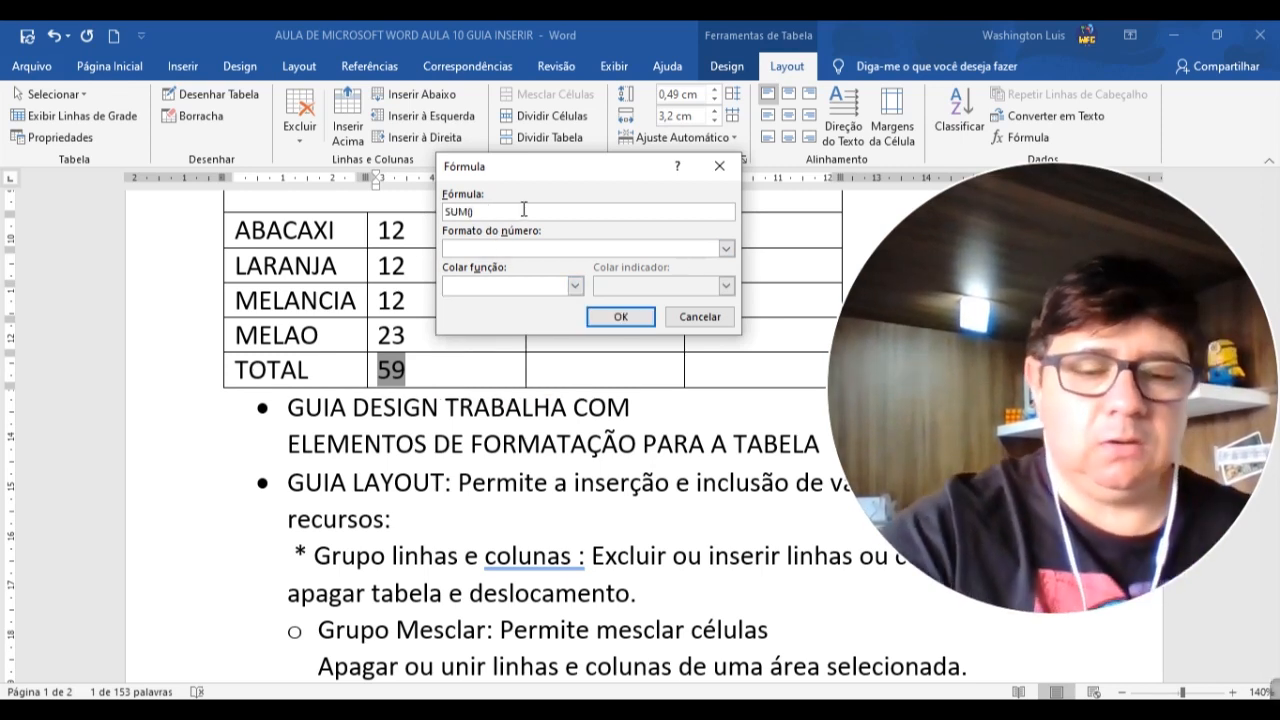
type("above")
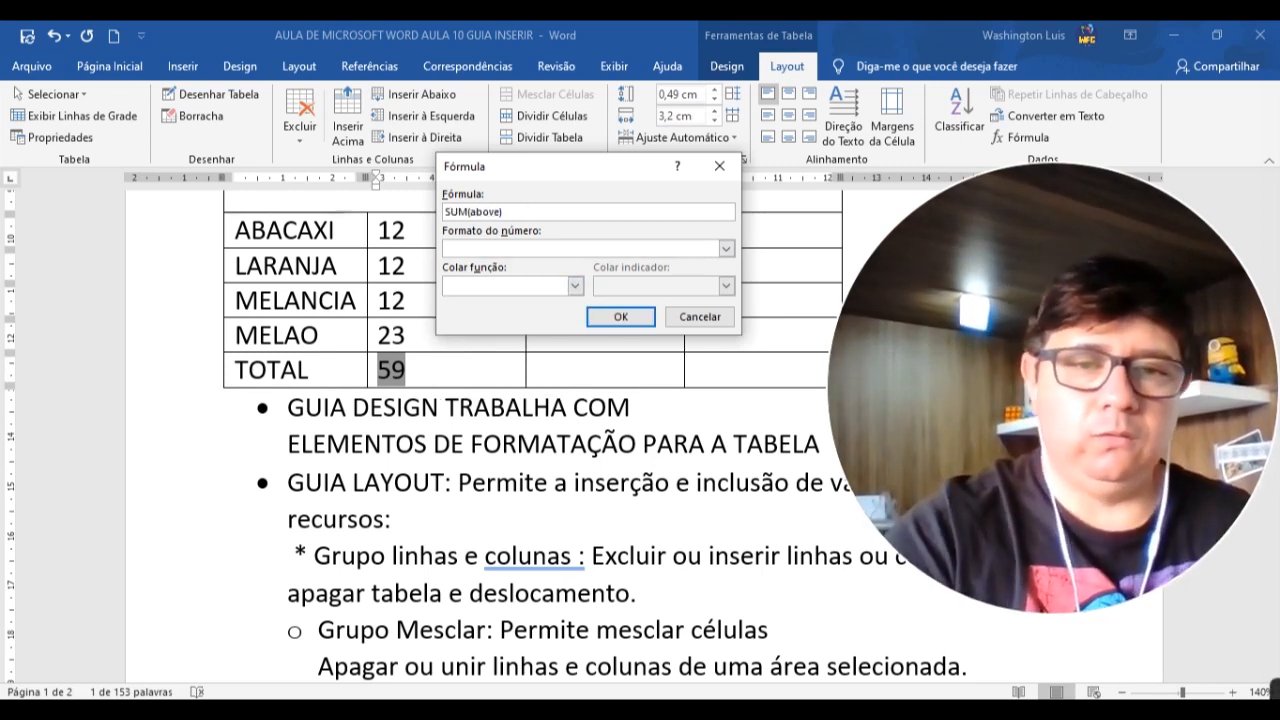
left_click(620, 316)
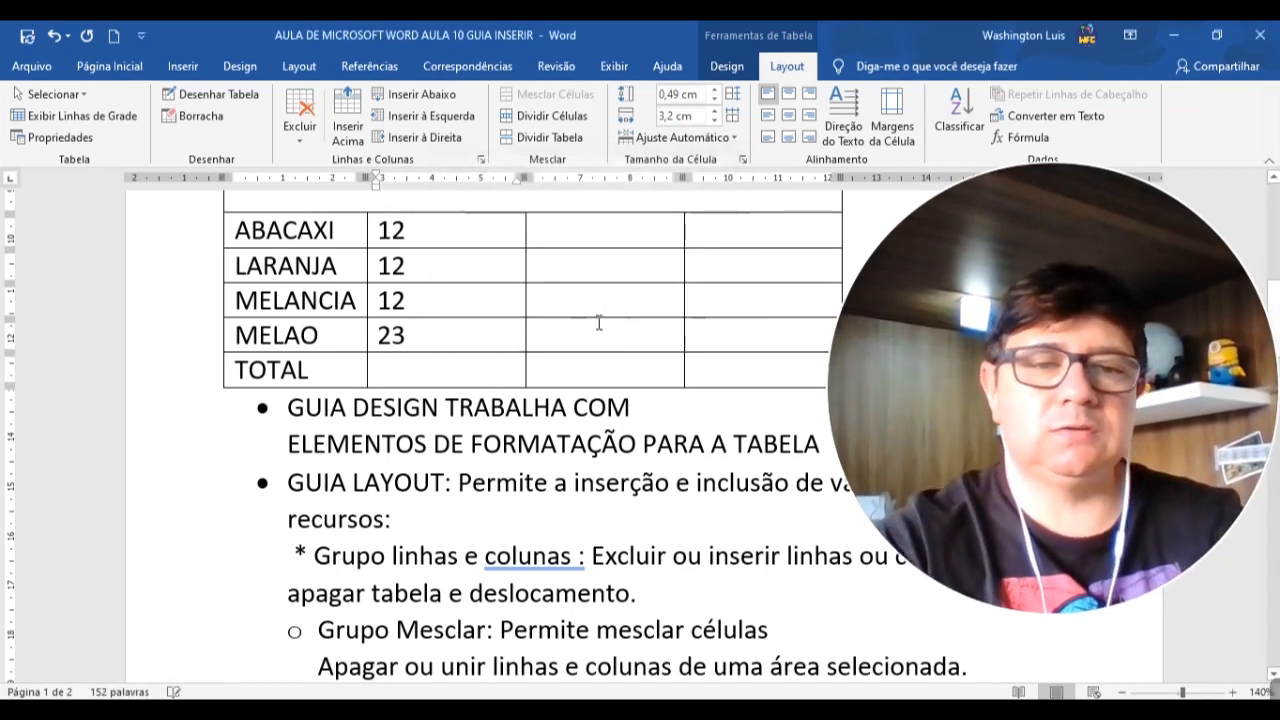
Insert the suggested formula =SUM(ABOVE) in the empty cell beside TOTAL
left_click(1021, 137)
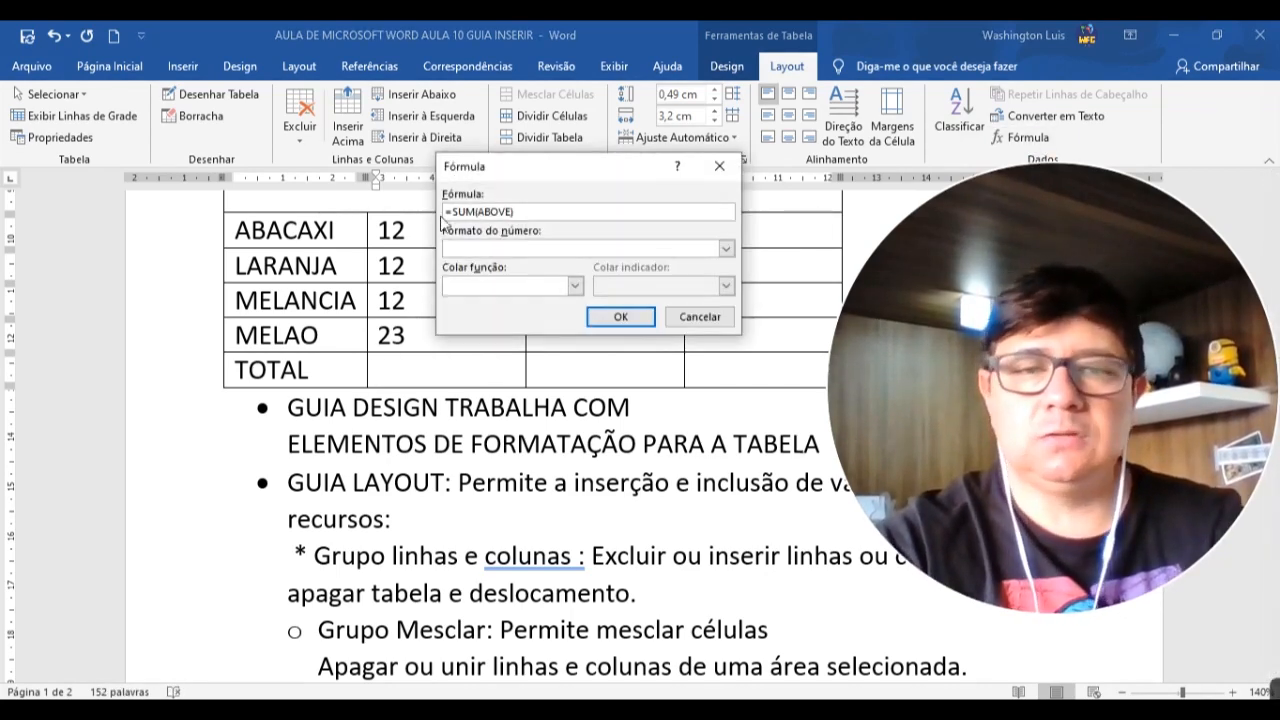
left_click(606, 314)
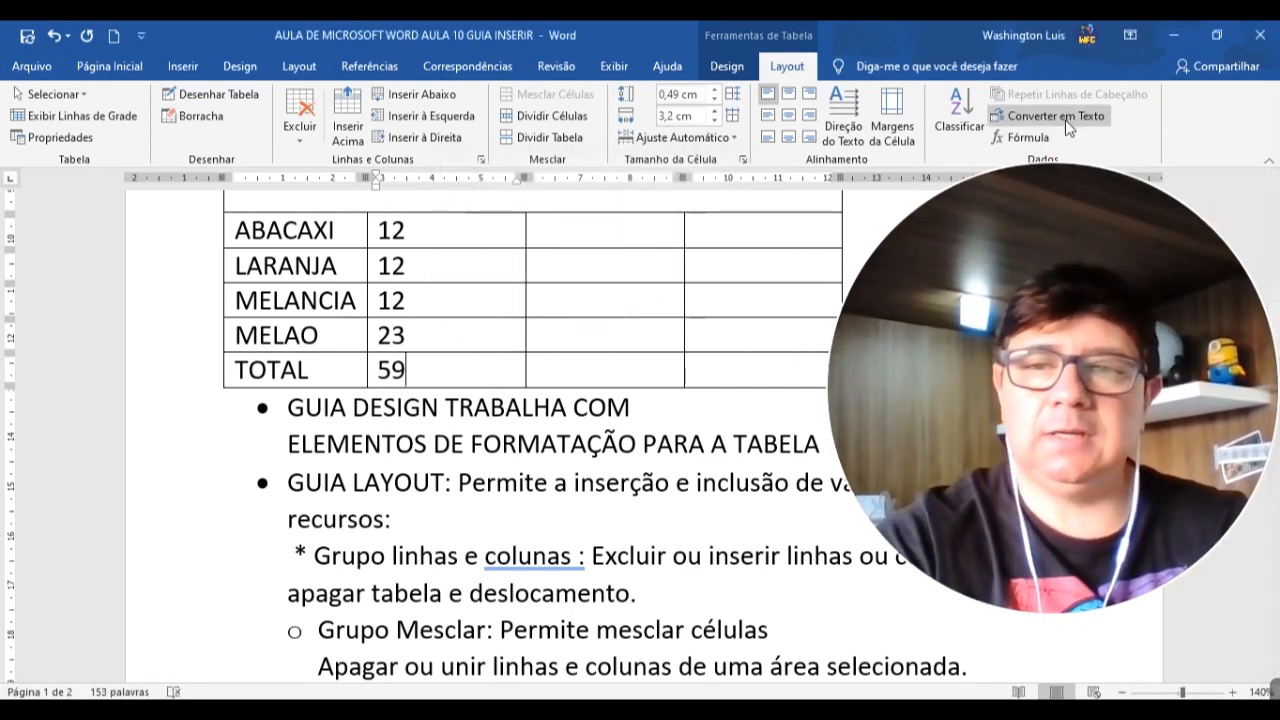
Change the formula's argument from ABOVE to LEFT and insert =SUM(LEFT) in the cell beside TOTAL
left_click(1043, 138)
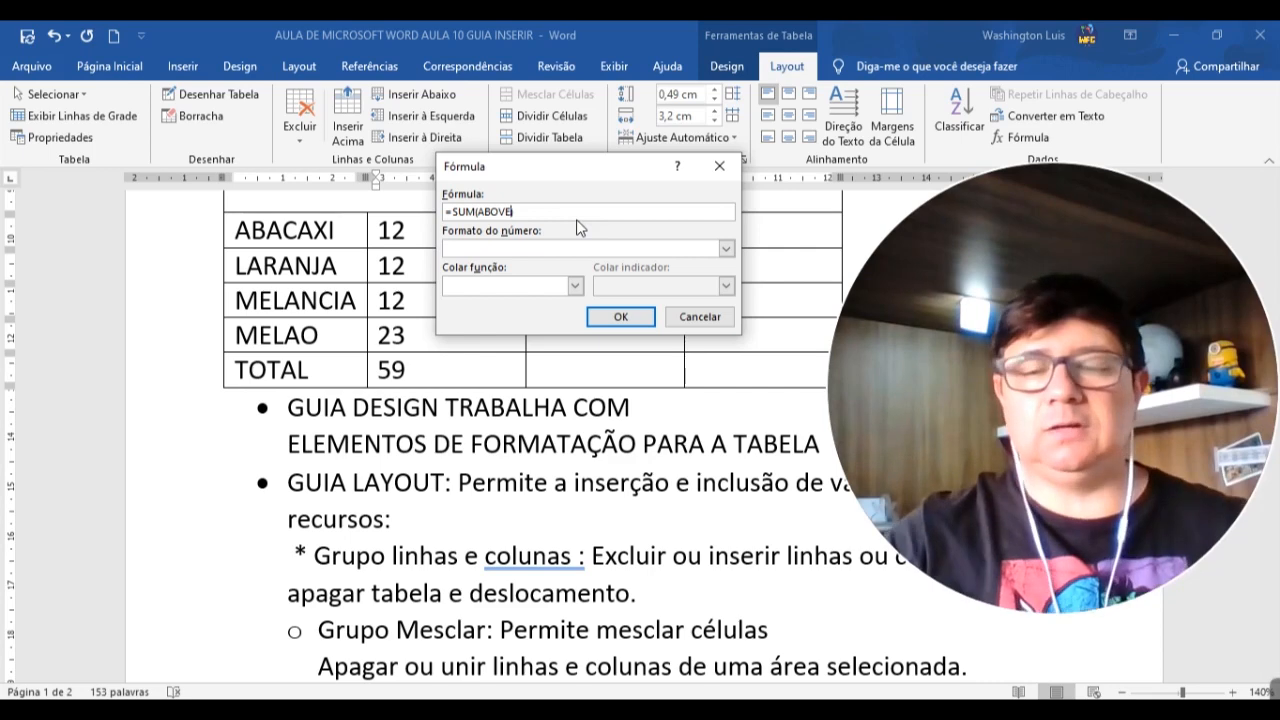
key("BackSpace")
key("BackSpace")
key("BackSpace")
key("BackSpace")
key("BackSpace")
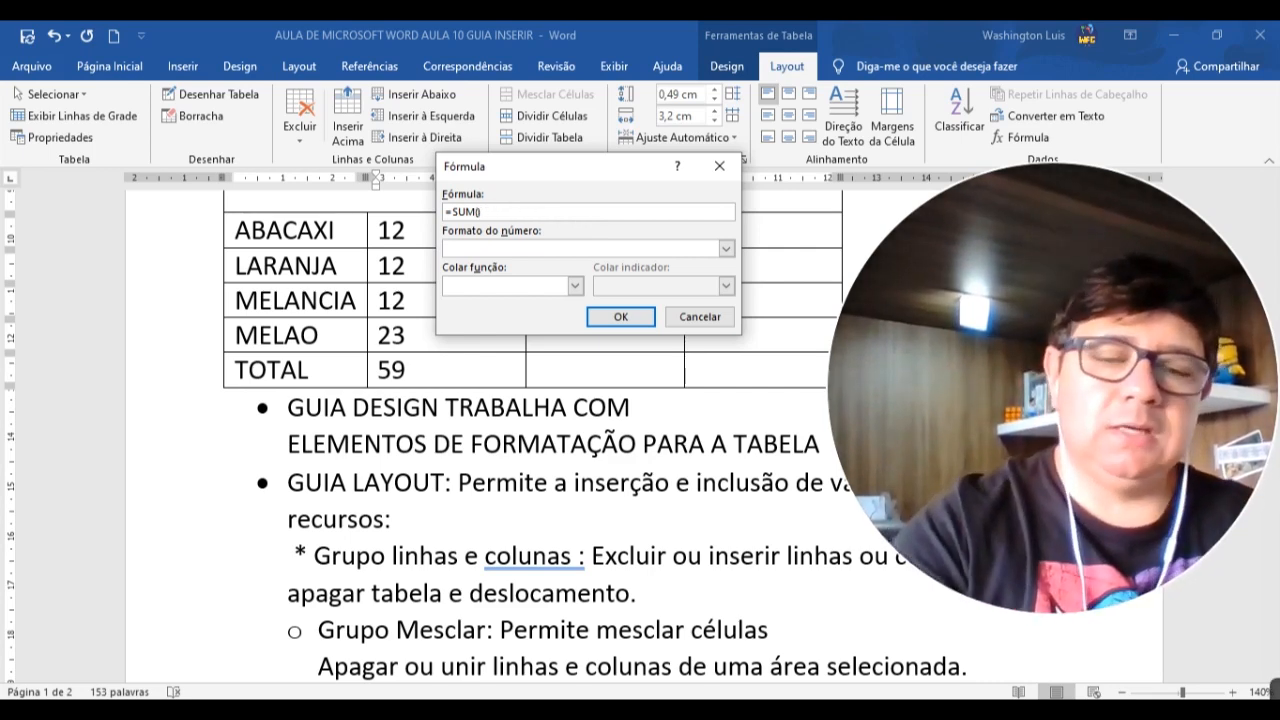
type("LEFT)")
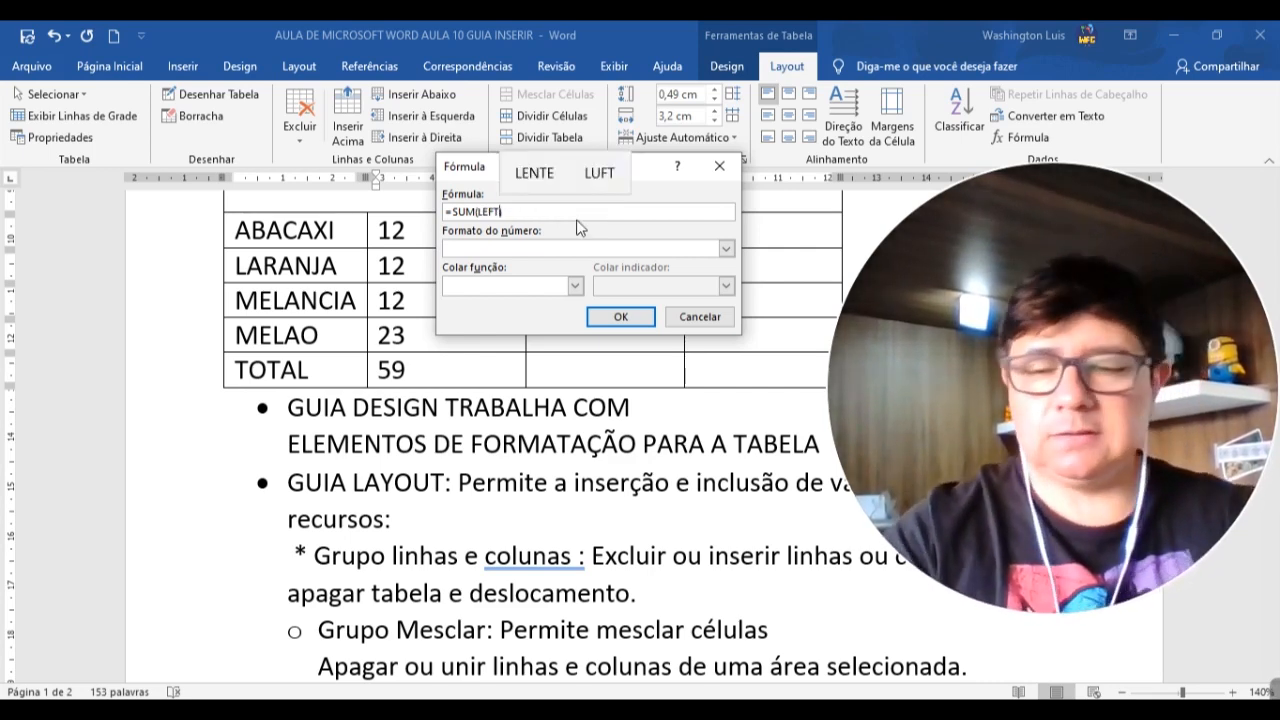
left_click(618, 316)
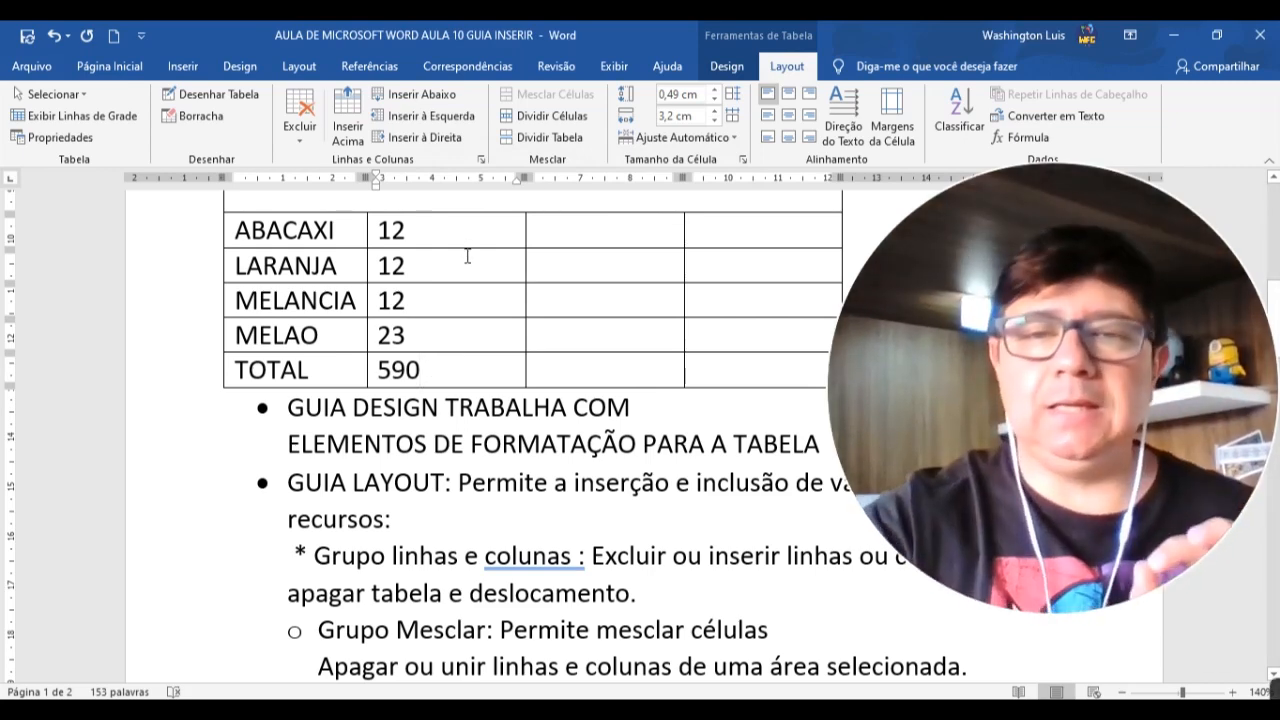
Insert the Calendário 2 quick table in the cell beside TOTAL and undo the insertion
left_click(726, 66)
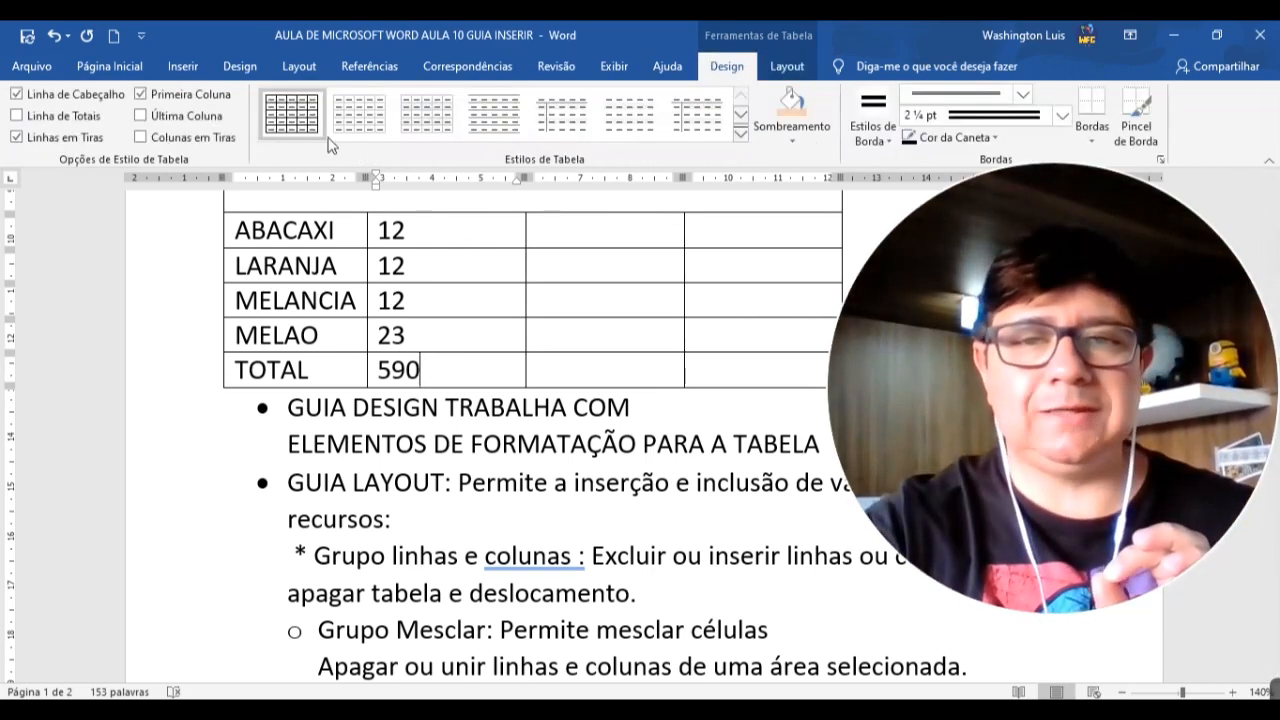
left_click(183, 66)
left_click(167, 136)
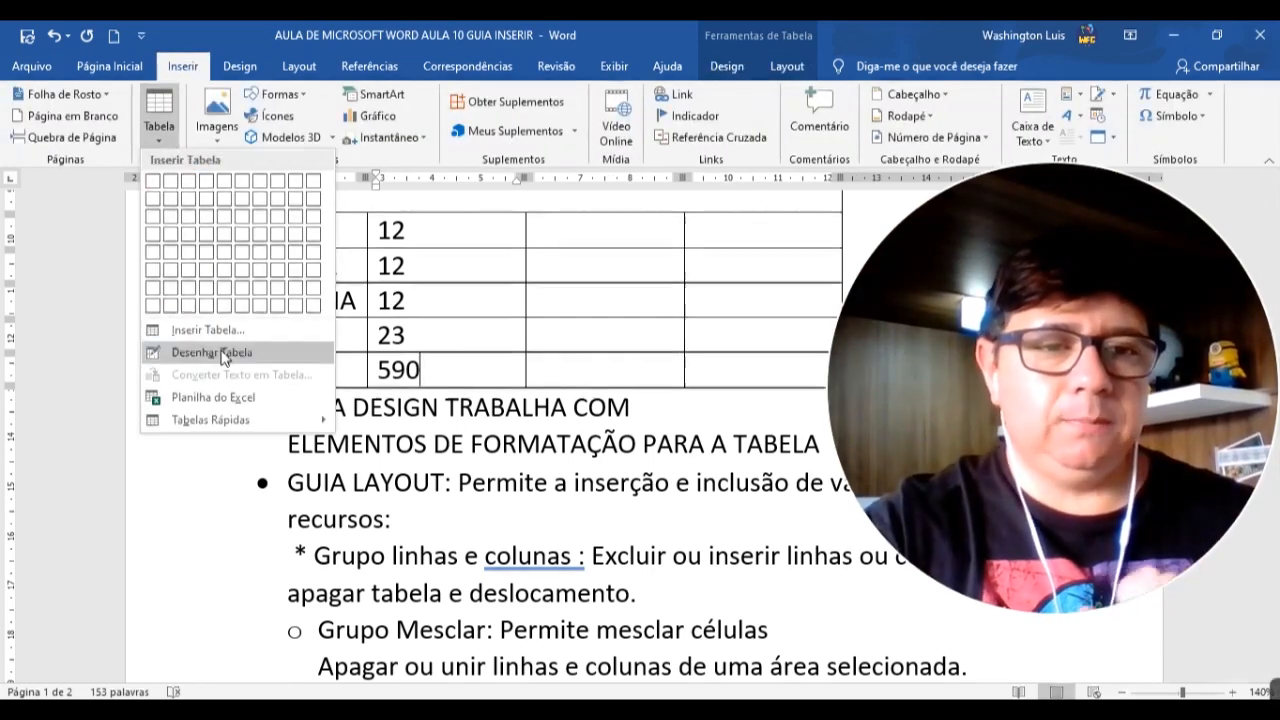
mouse_move(246, 419)
left_click(407, 485)
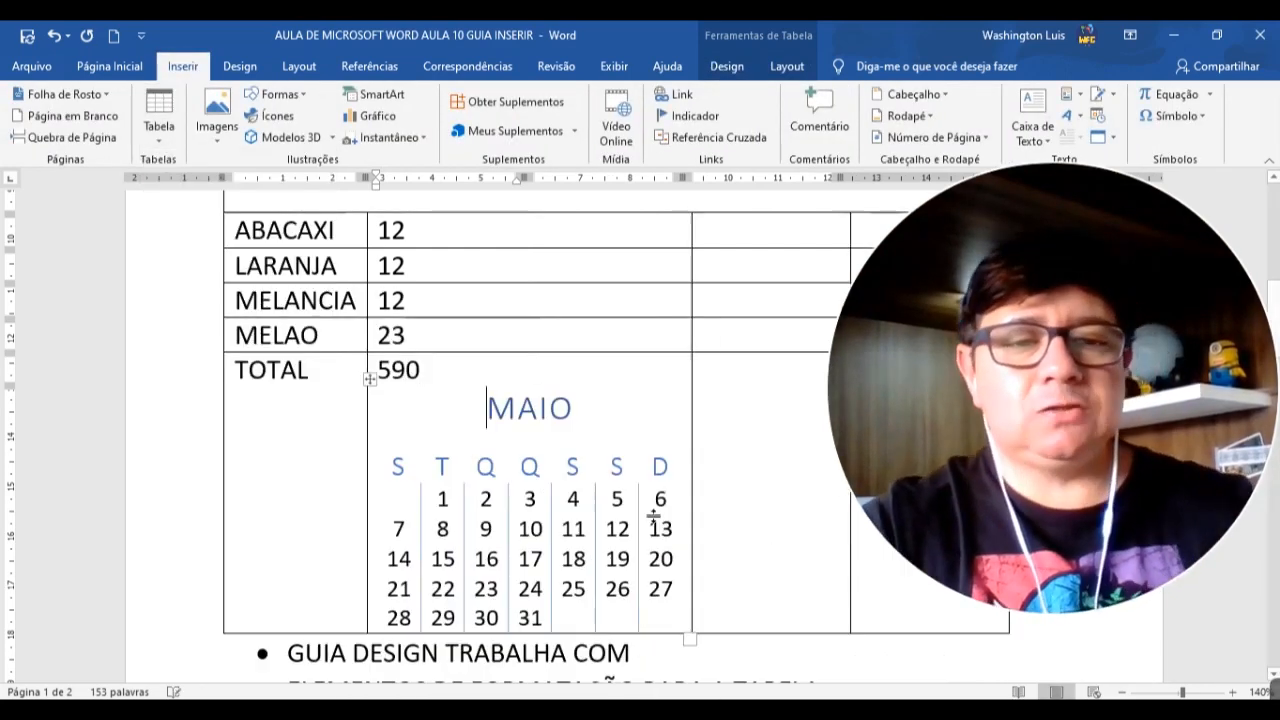
key("ctrl+z")
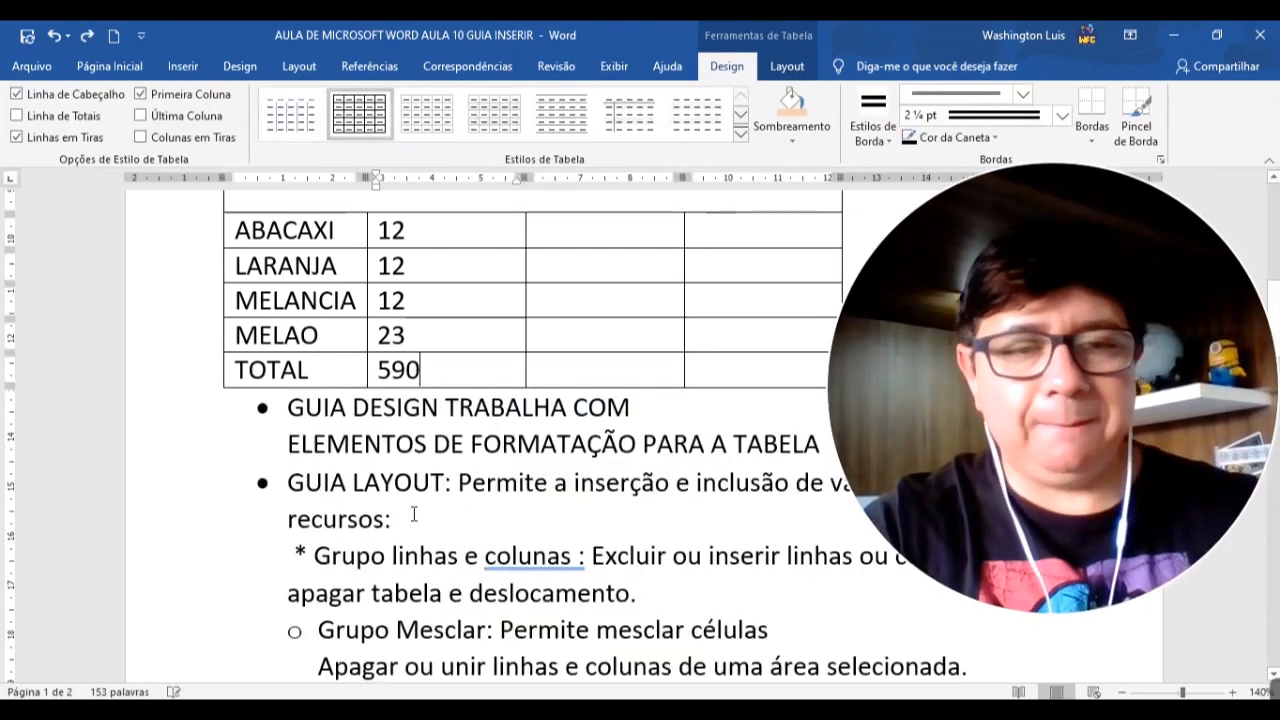
Add two blank lines after "- Tabela de Lista." under ESTILOS DE TABELAS on the second page
scroll(443, 585, "down", 10)
scroll(445, 577, "down", 1)
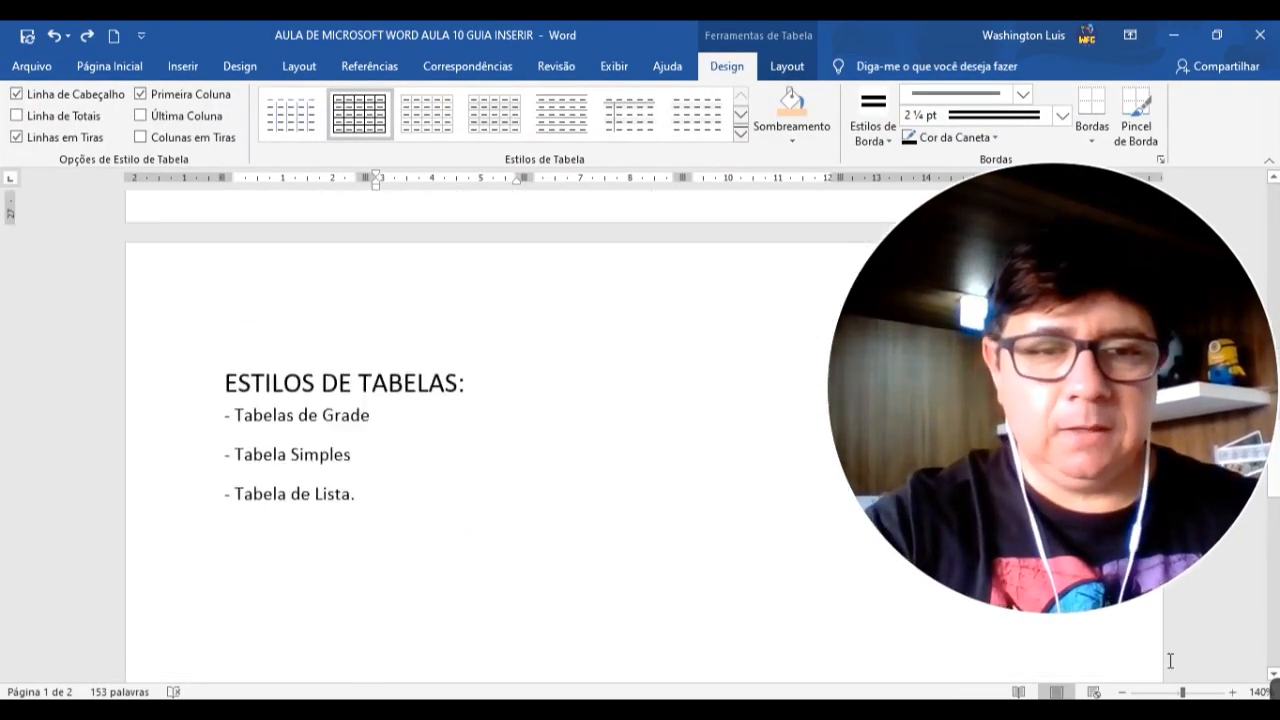
left_click(409, 538)
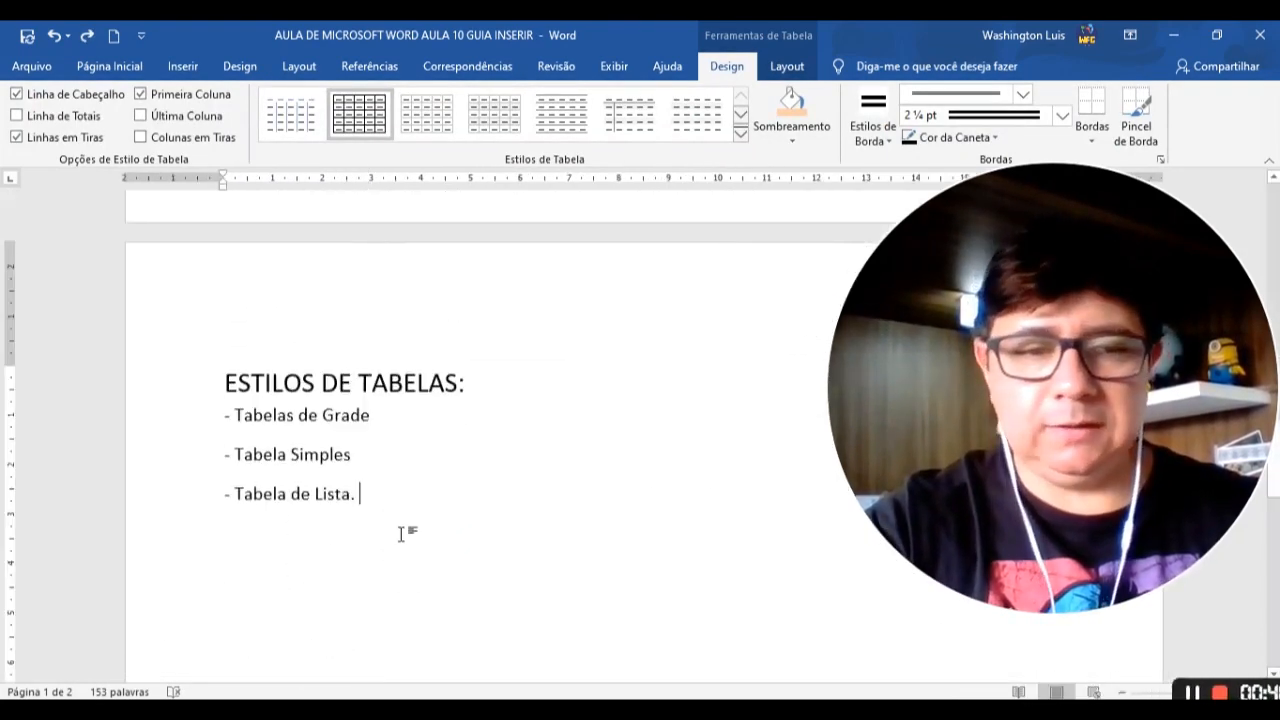
scroll(390, 510, "down", 3)
key("Return")
key("Return")
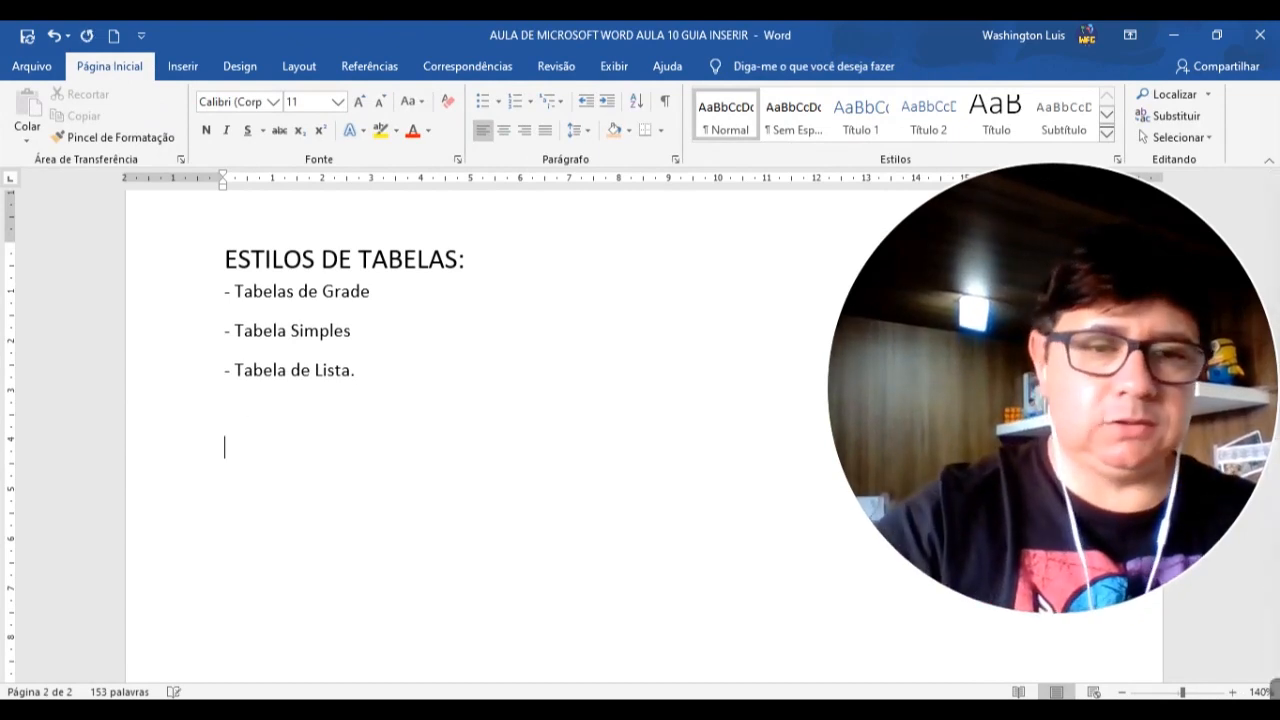
left_click(183, 67)
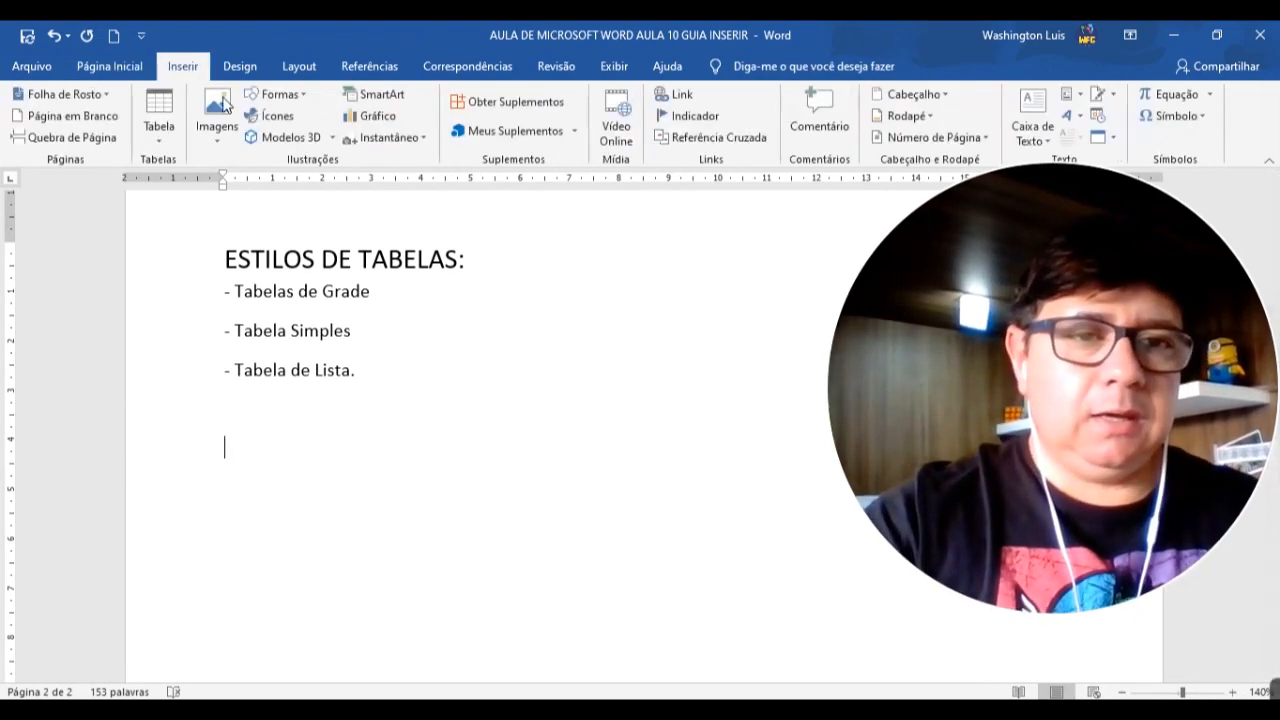
left_click(159, 145)
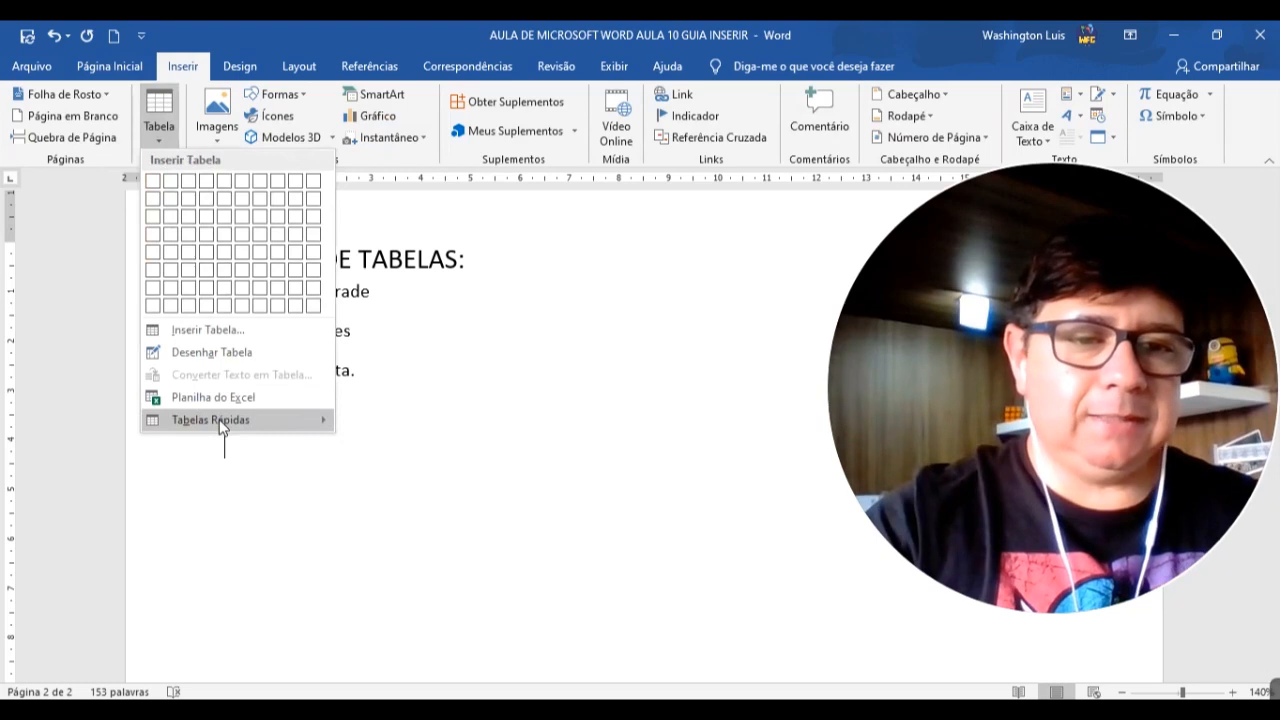
mouse_move(222, 424)
left_click(295, 428)
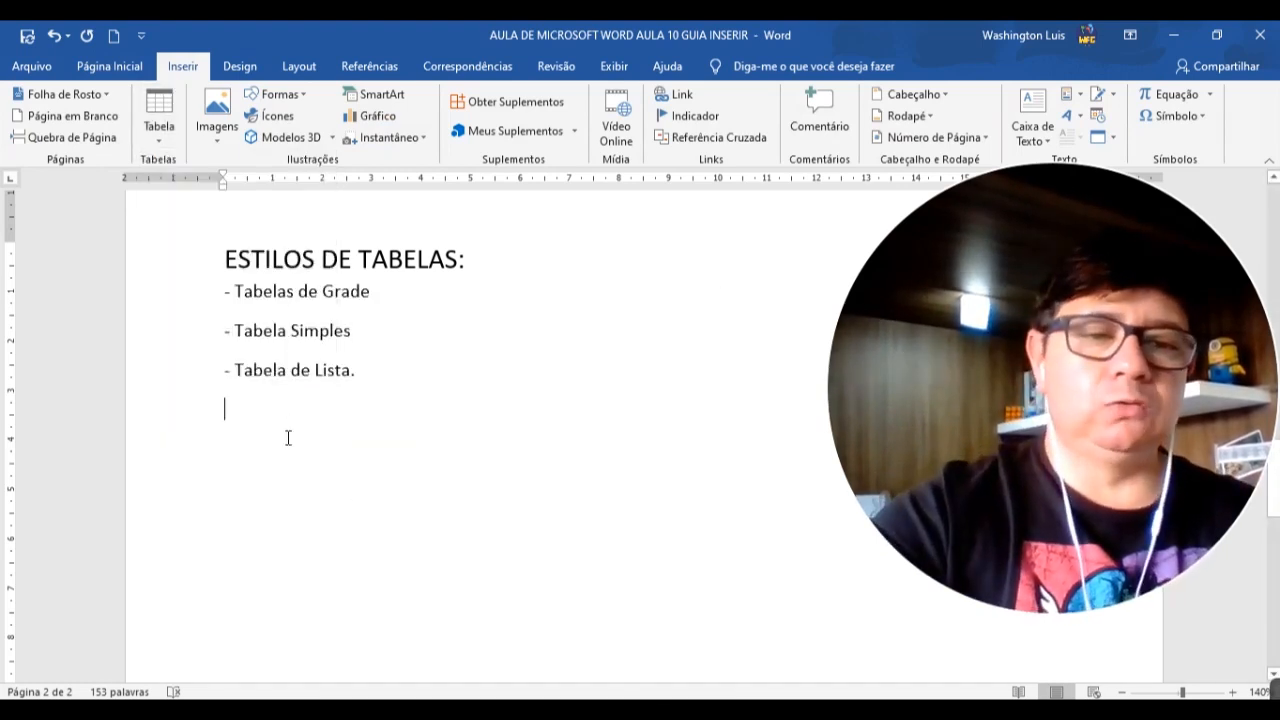
Write the heading "TABELAS RÁPIDAS :" below the table styles list and begin the line under it with "São"
type("tab")
key("BackSpace")
key("BackSpace")
key("BackSpace")
type("ta")
key("BackSpace")
key("BackSpace")
type("TABELAS ")
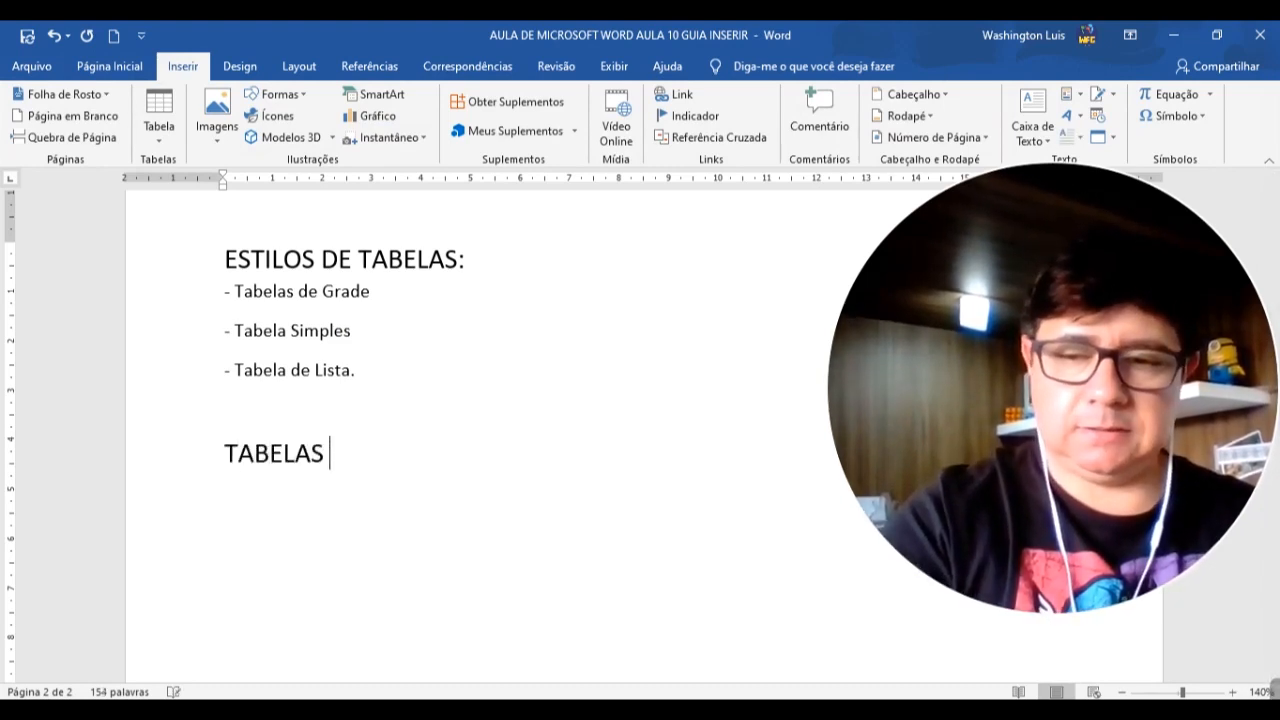
type("RÁPIDAS : São ")
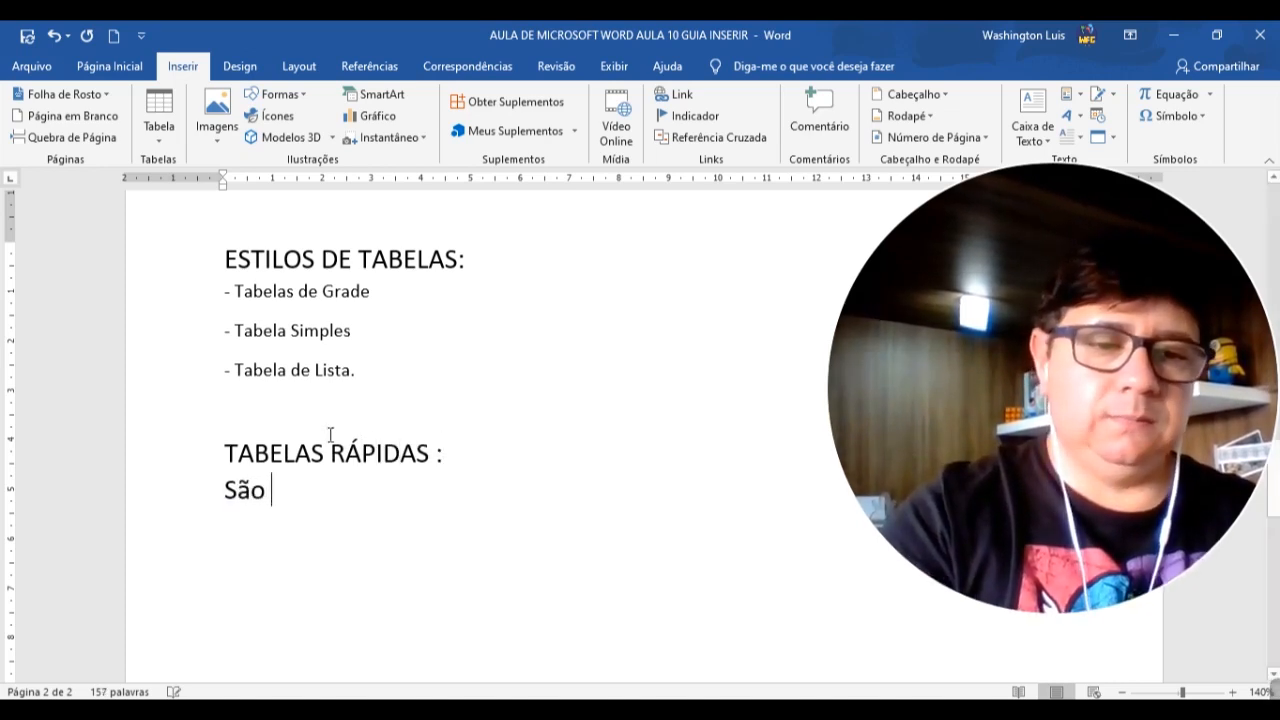
Complete the sentence as "São tabelas prontas para você aplicar no documento." and start a dash item below it
type("tabelas prontas para ")
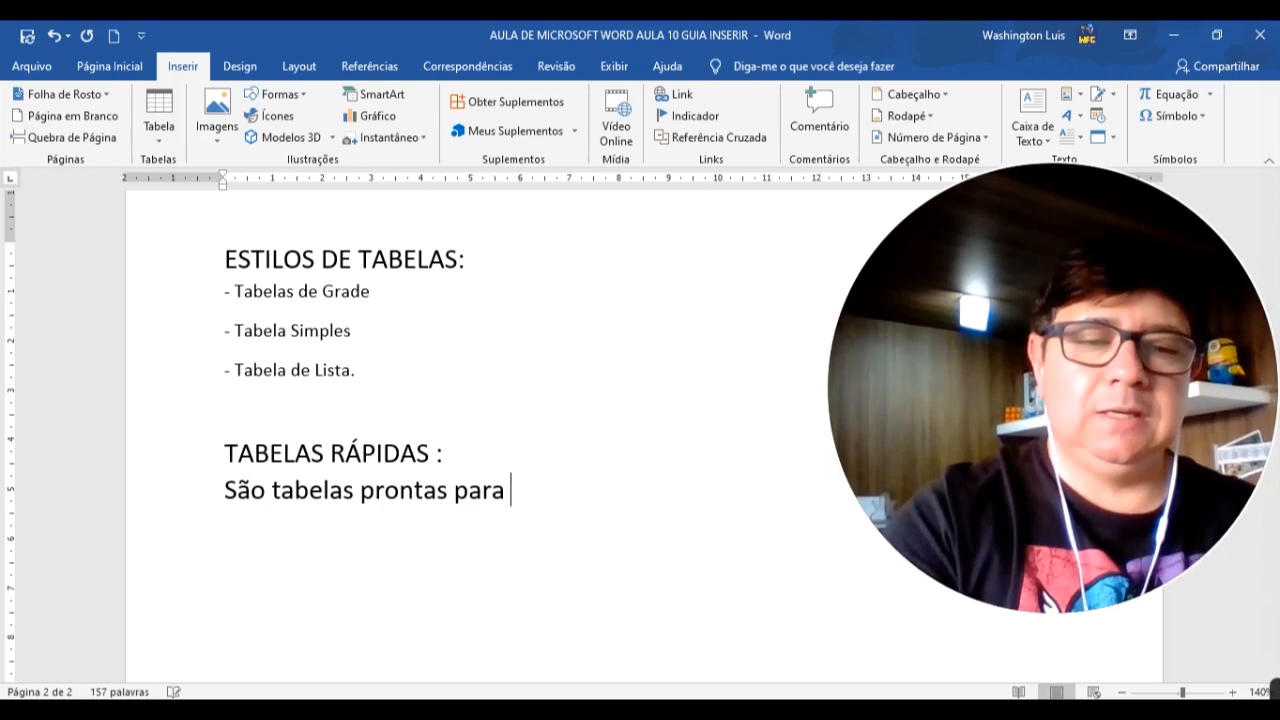
type("você ap")
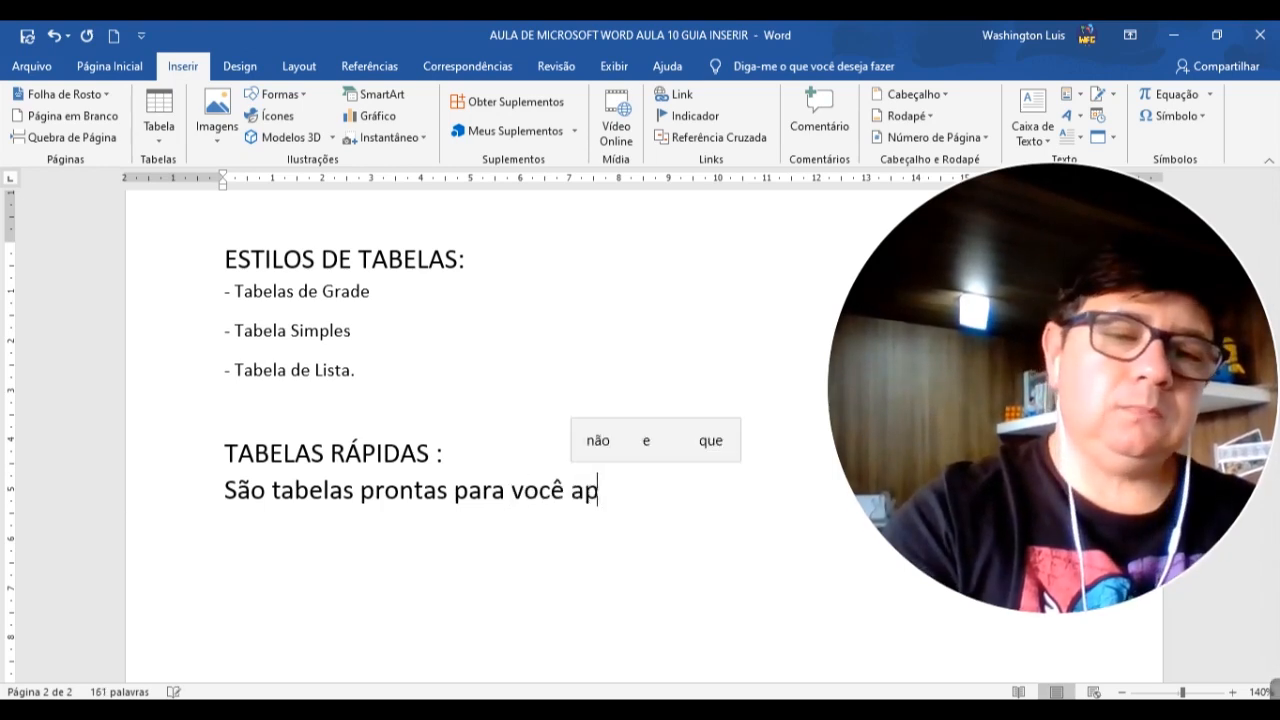
type("licar no ")
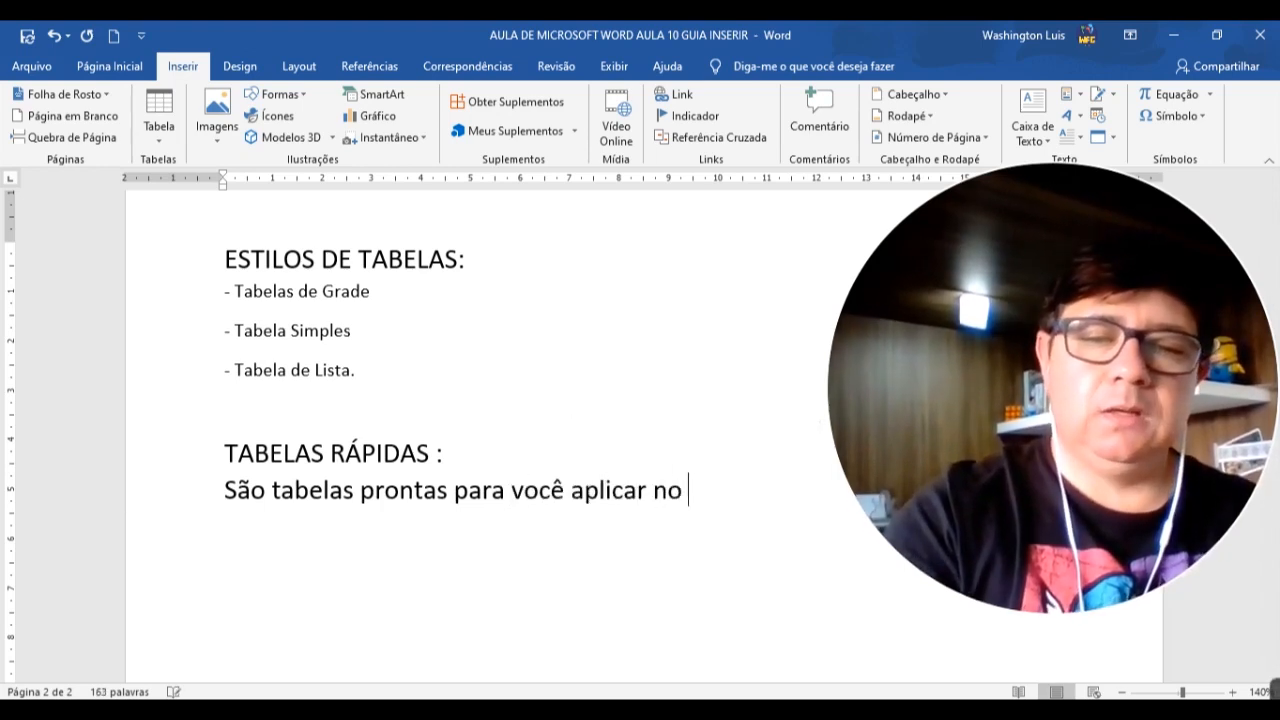
type("documento")
key("BackSpace")
type("-")
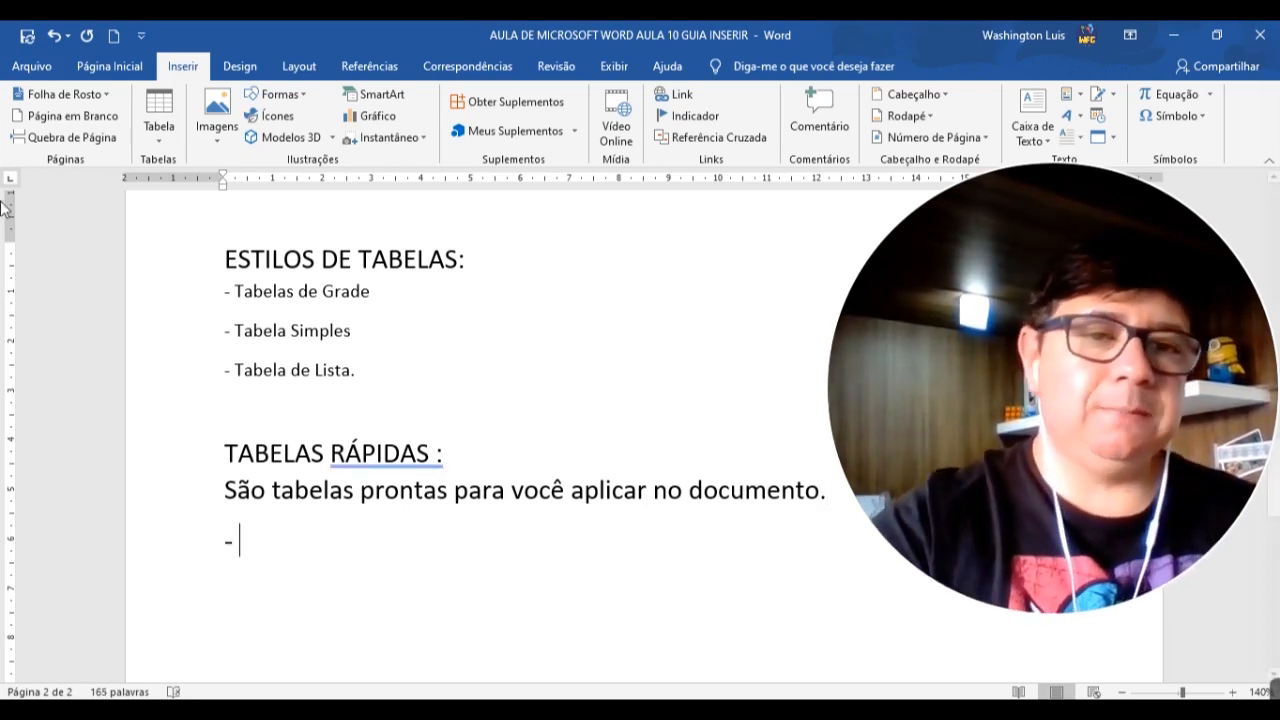
Examine the built-in quick tables, from the calendars to the tabular list, matrix and double table, without inserting one
left_click(163, 142)
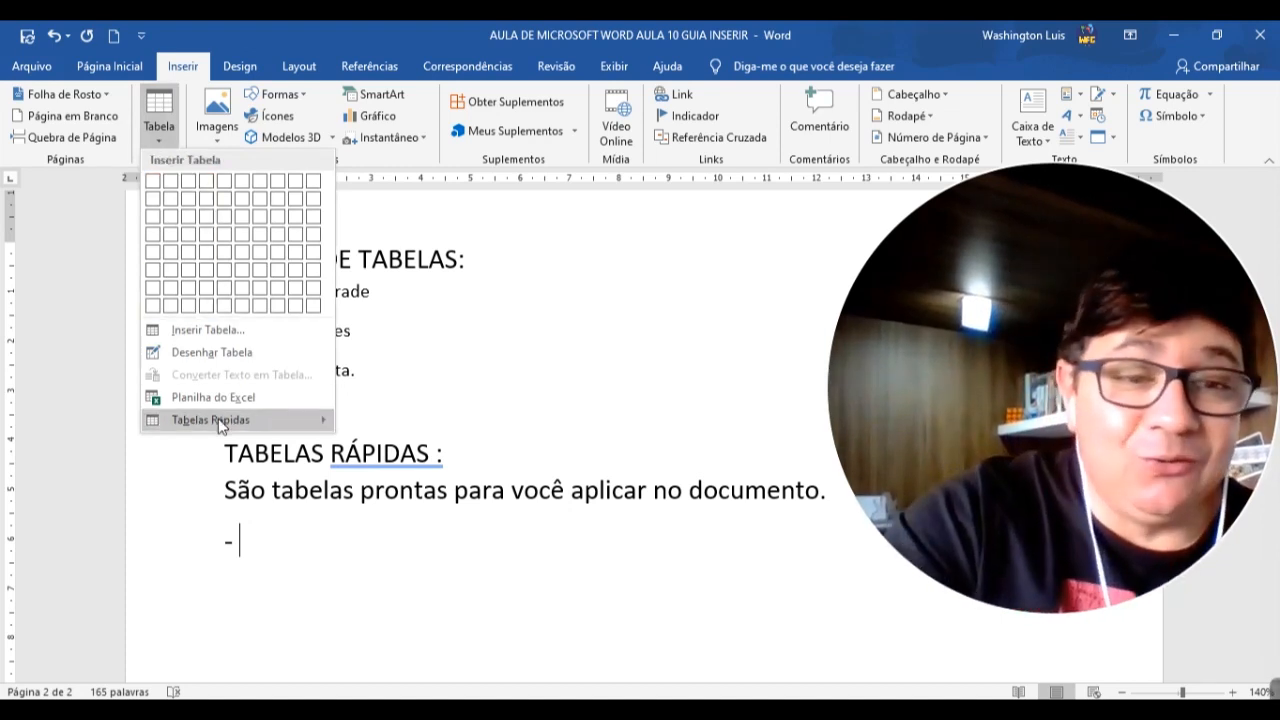
mouse_move(215, 420)
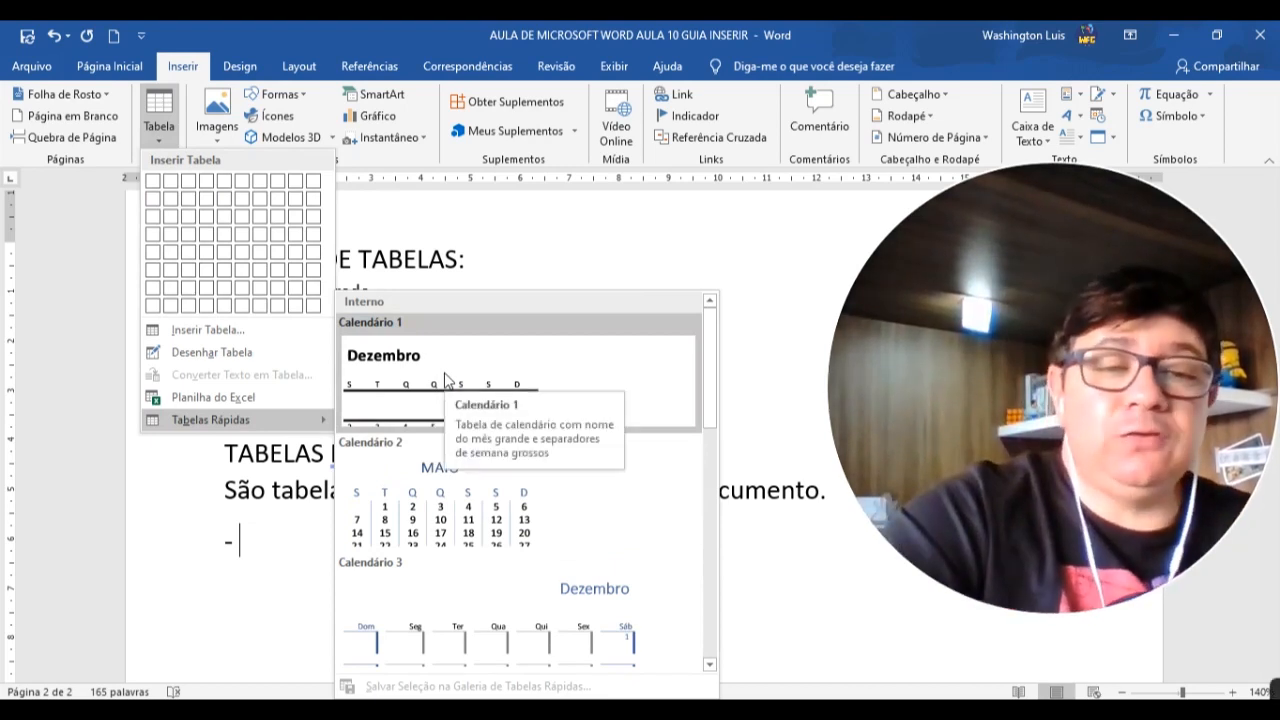
scroll(428, 505, "down", 3)
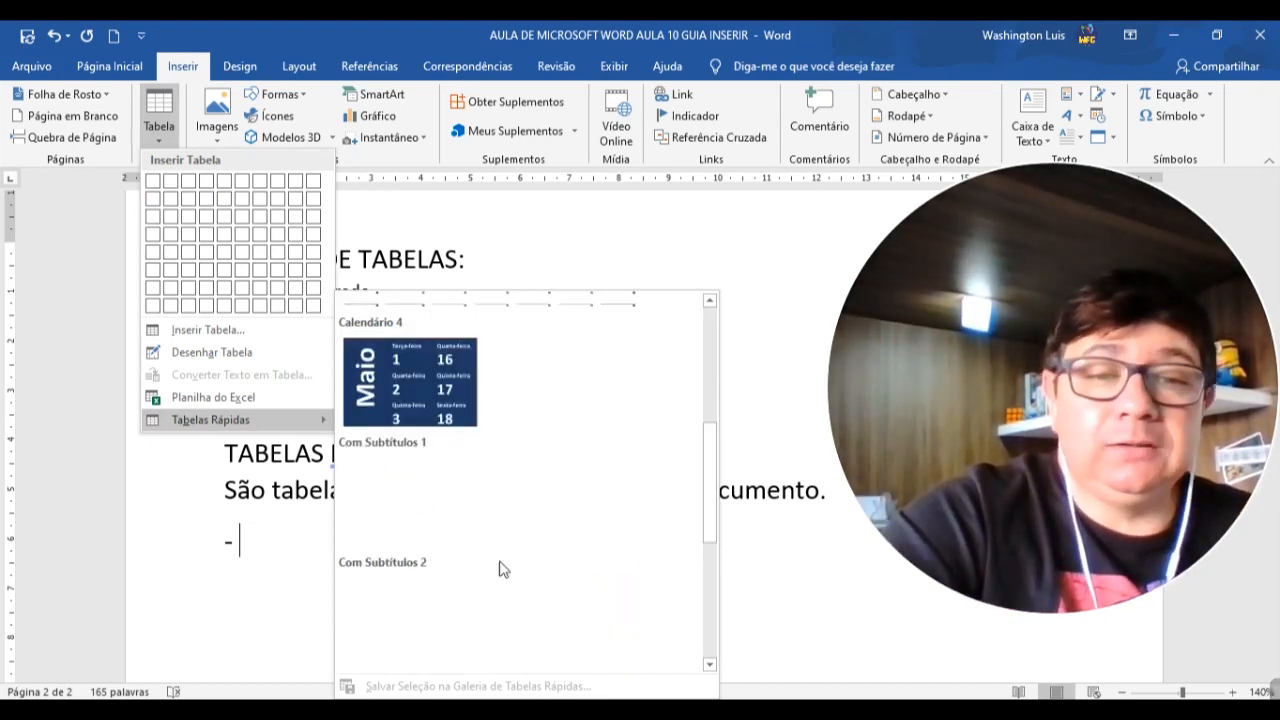
scroll(499, 552, "up", 3)
mouse_move(712, 411)
left_mouse_down()
mouse_move(715, 511)
mouse_move(743, 591)
mouse_move(738, 660)
mouse_move(710, 388)
left_mouse_up()
scroll(452, 438, "down", 3)
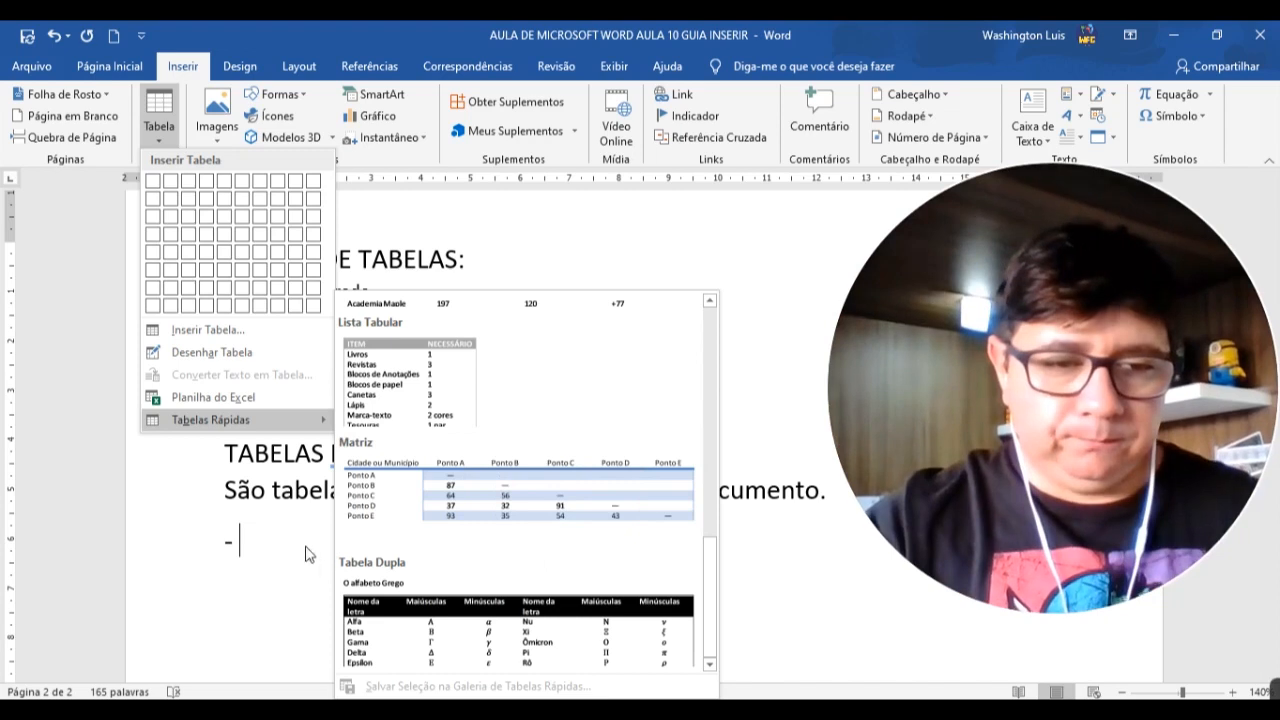
scroll(491, 434, "down", 5)
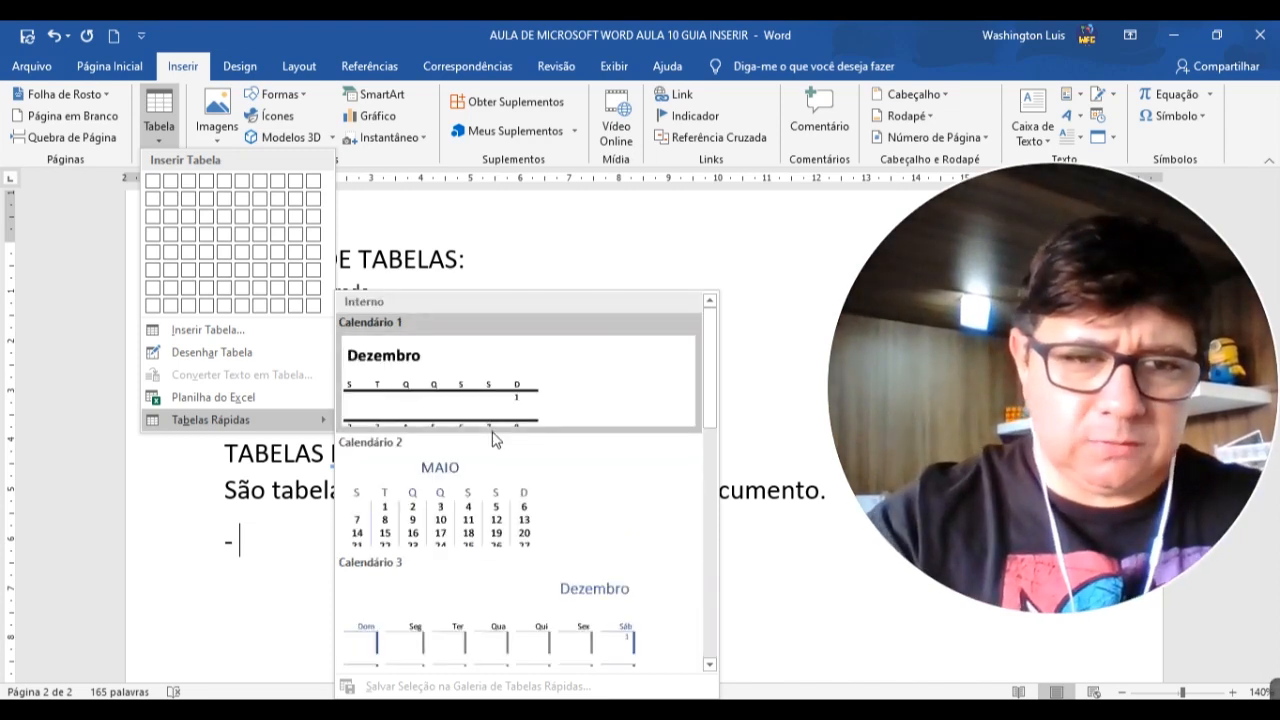
left_click(266, 549)
Write "Calendário 1, 2, 3 ,4" after the dash below the quick tables description
type("CAal")
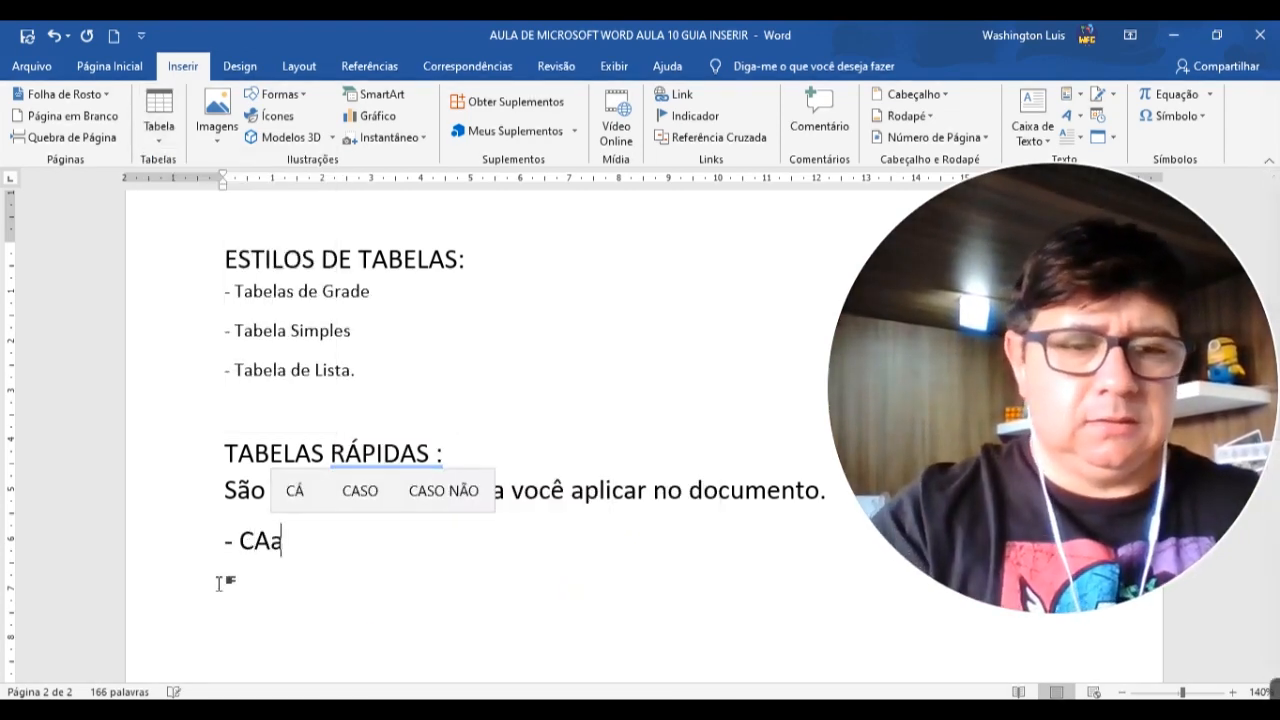
key("BackSpace")
key("BackSpace")
key("BackSpace")
type("alendário 1")
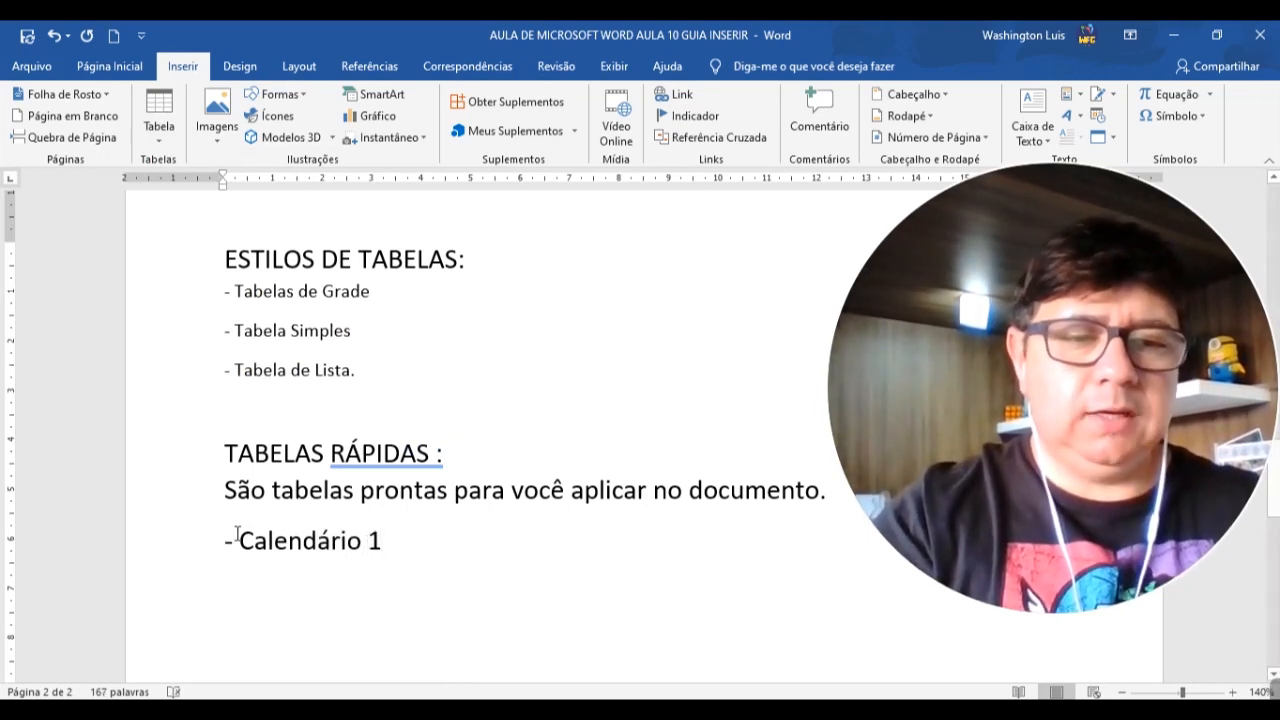
key("BackSpace")
type(", 2, 3 ,5")
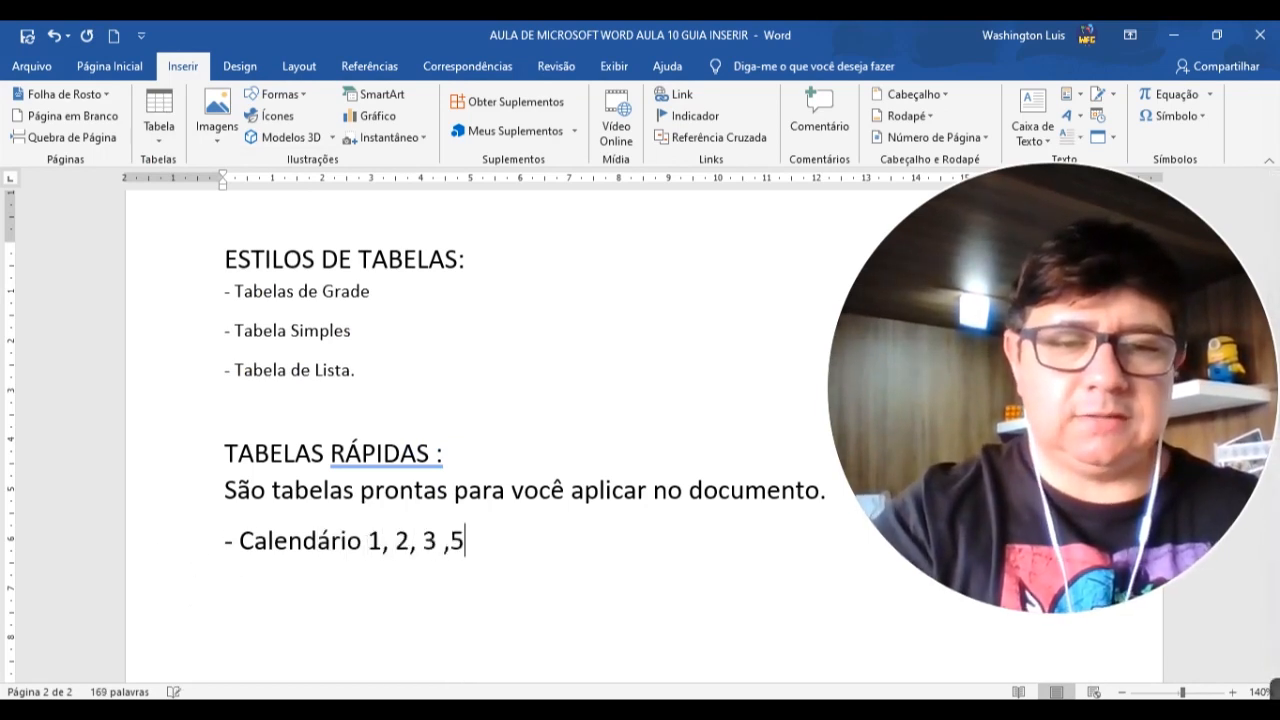
type("4")
key("BackSpace")
key("BackSpace")
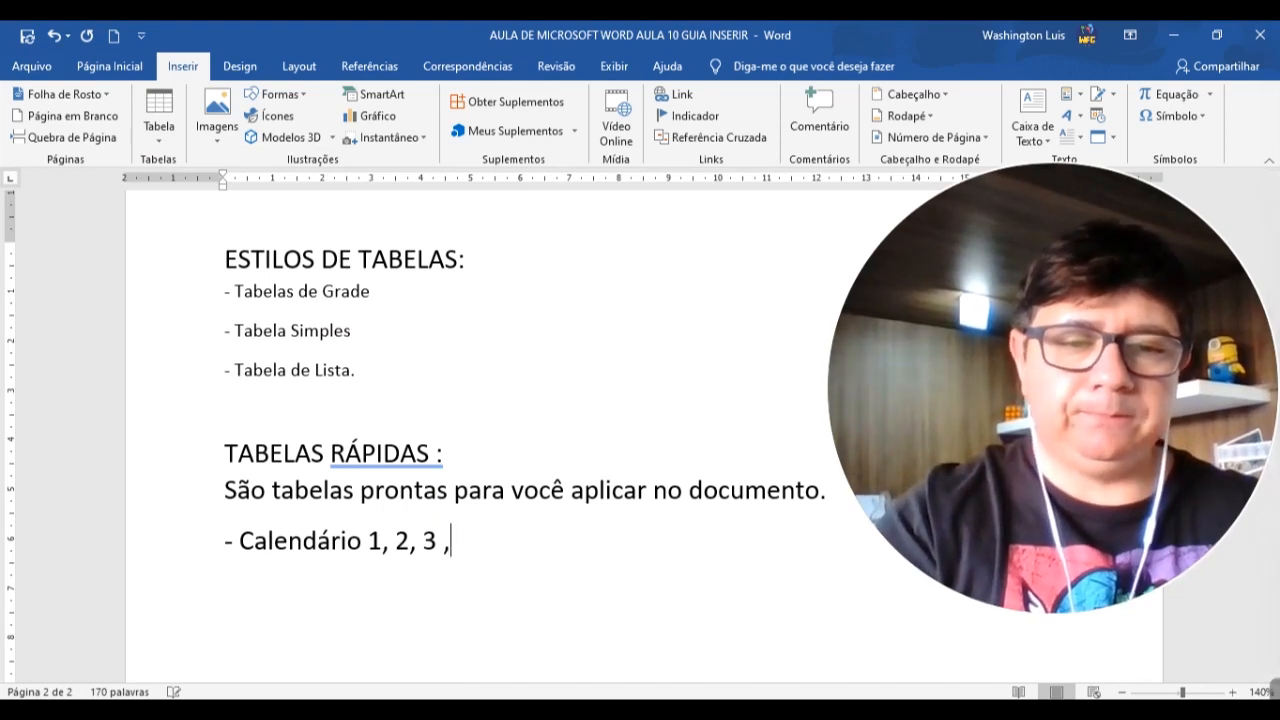
key("BackSpace")
type("4")
Format the "- Calendário 1, 2, 3 ,4" line as a bulleted item
scroll(291, 537, "up", 1)
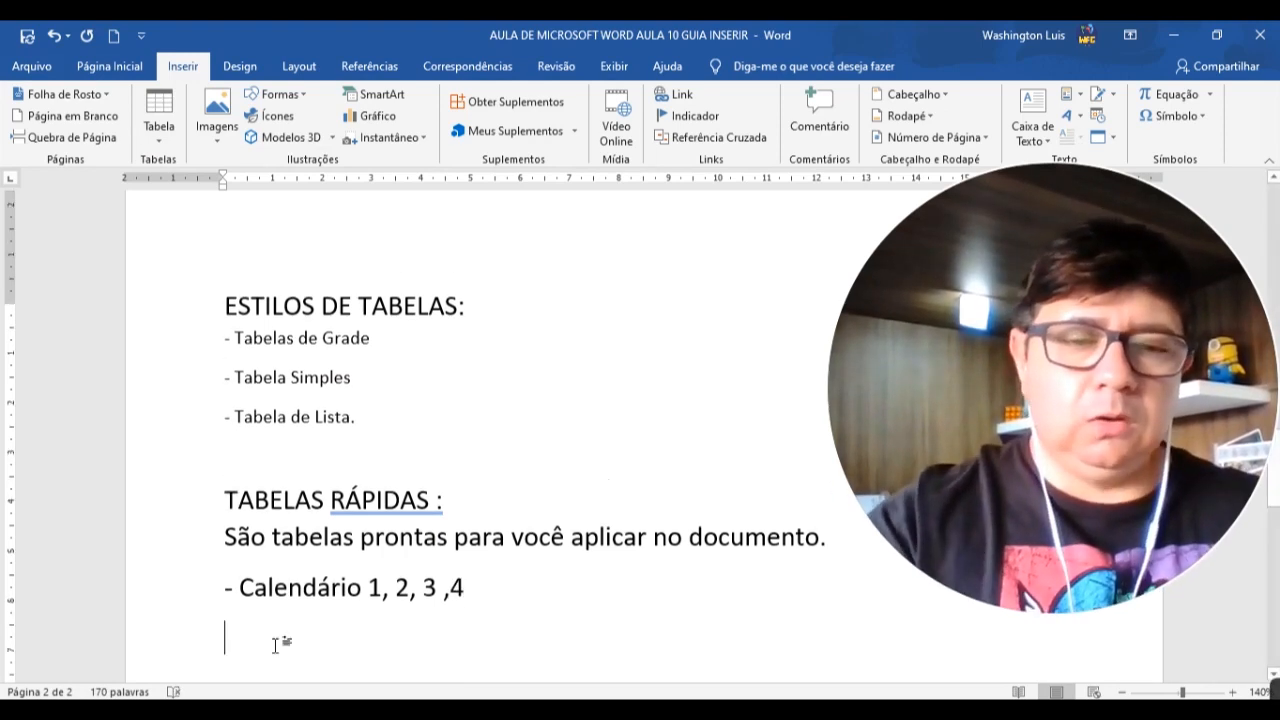
left_click(475, 606)
scroll(486, 617, "down", 1)
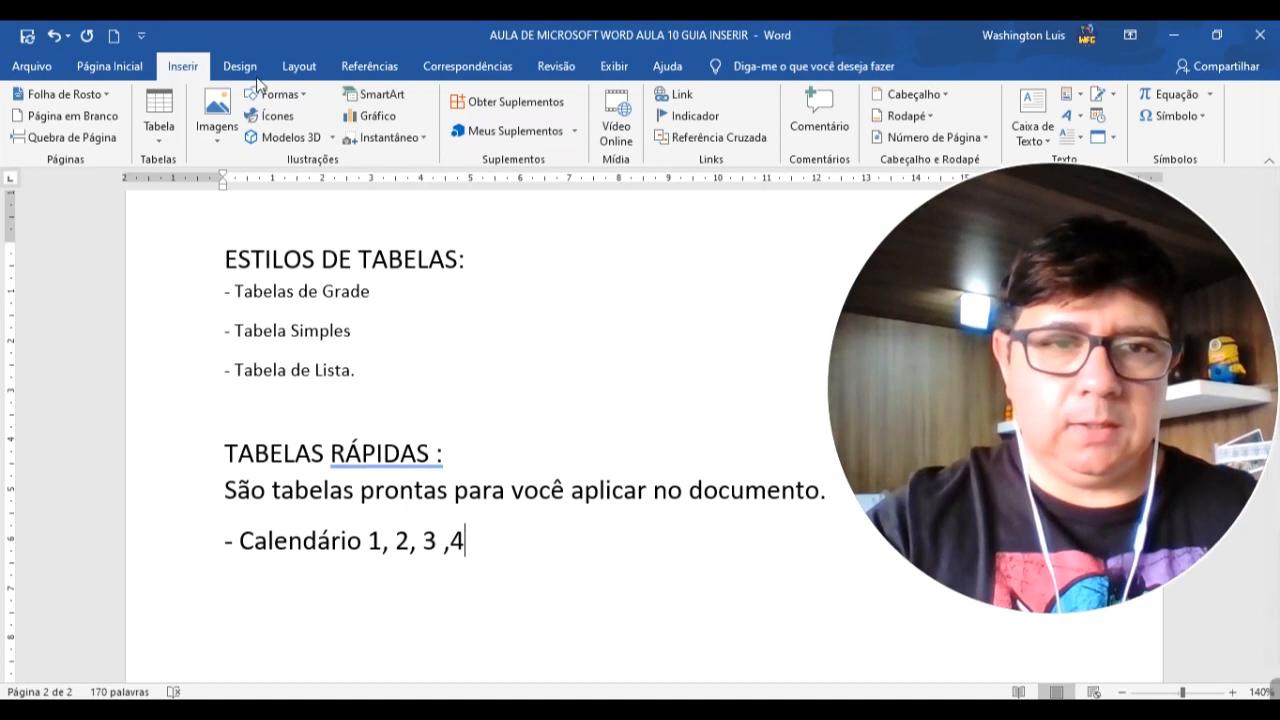
left_click(130, 66)
left_click(481, 103)
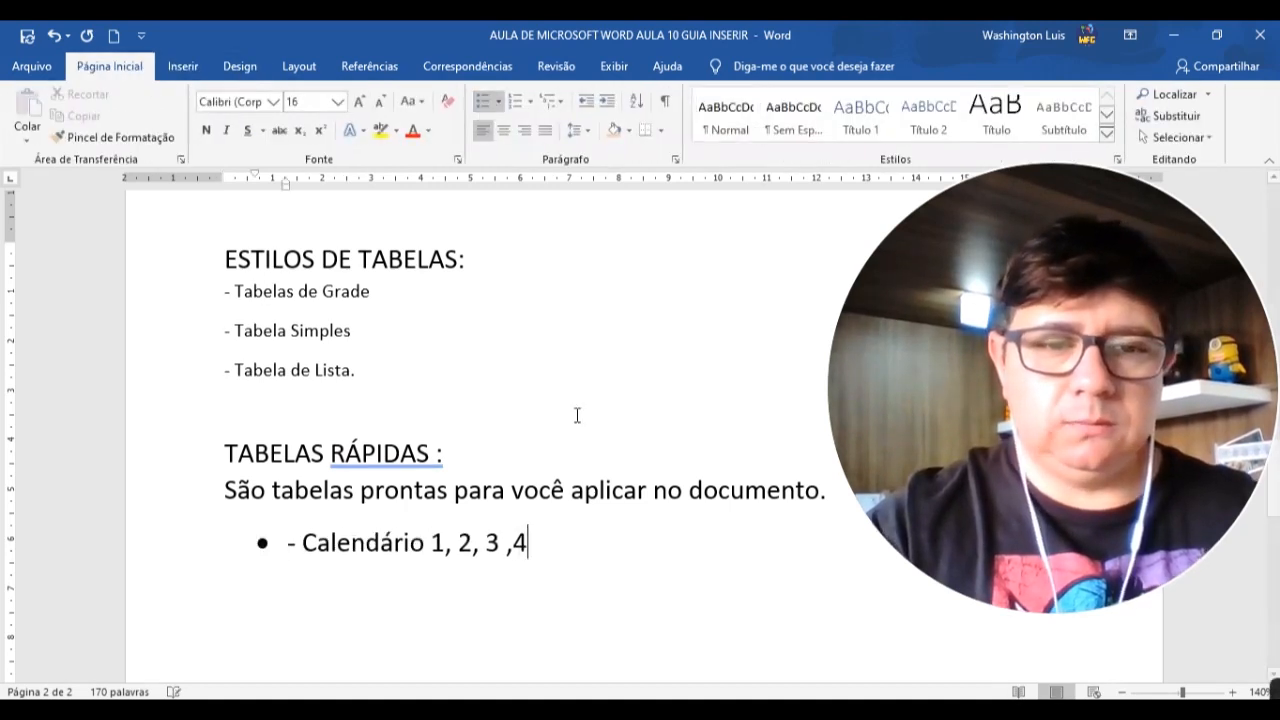
Add the bulleted item "Lista Tabular" below the Calendário item
key("Return")
type("t")
key("BackSpace")
type("lISTA")
key("BackSpace")
key("BackSpace")
key("BackSpace")
key("BackSpace")
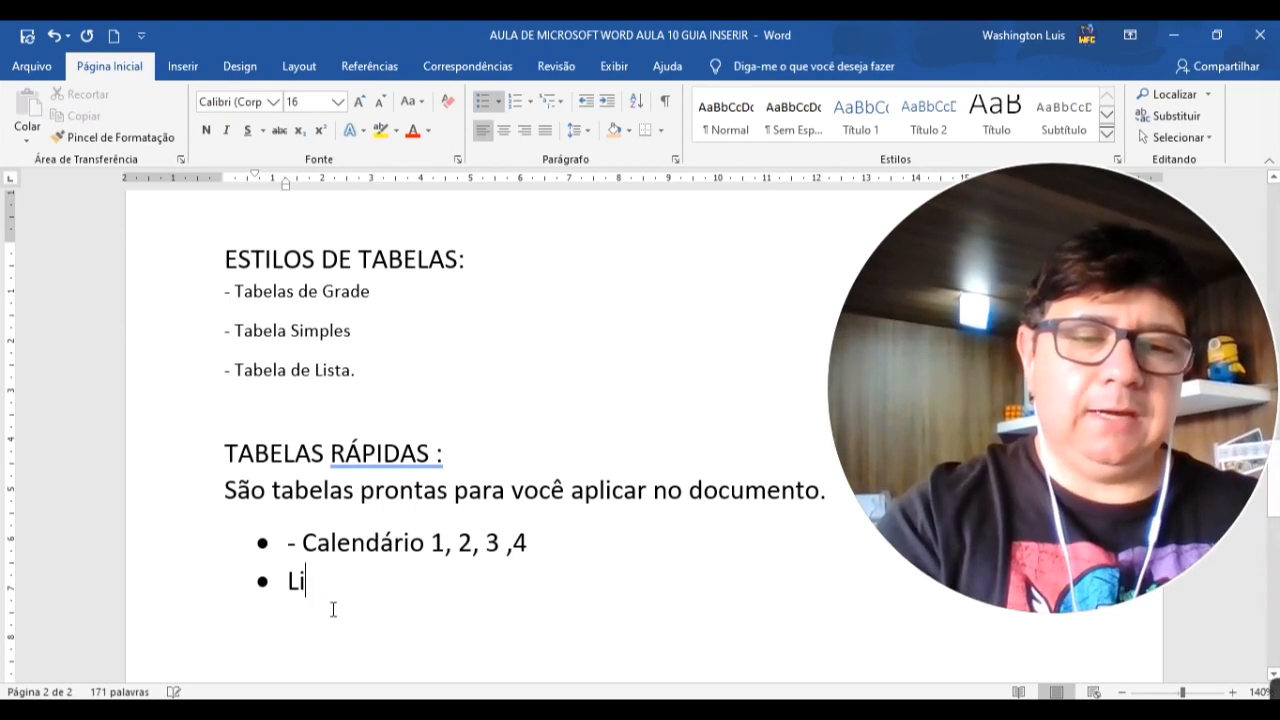
type("sta Tabular")
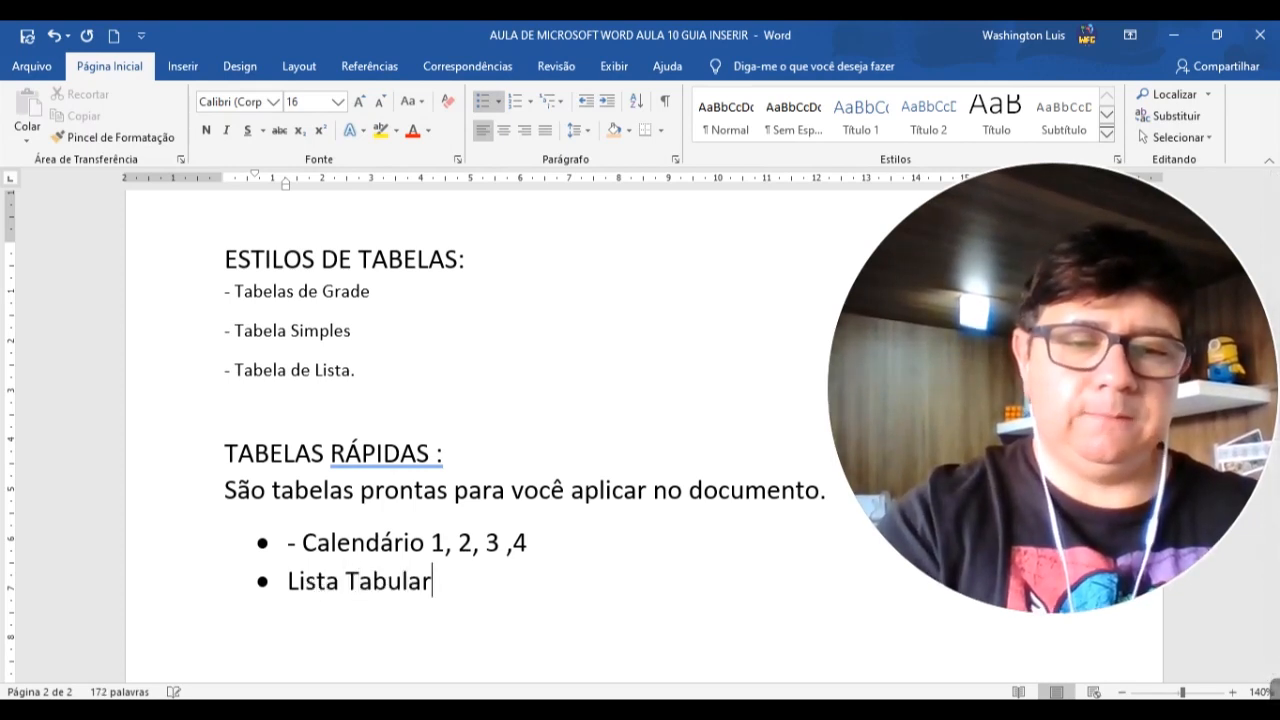
Add the bulleted item "Tabela Dupla" below Lista Tabular and start an empty bullet under it
key("Return")
type("Tabela Dupla")
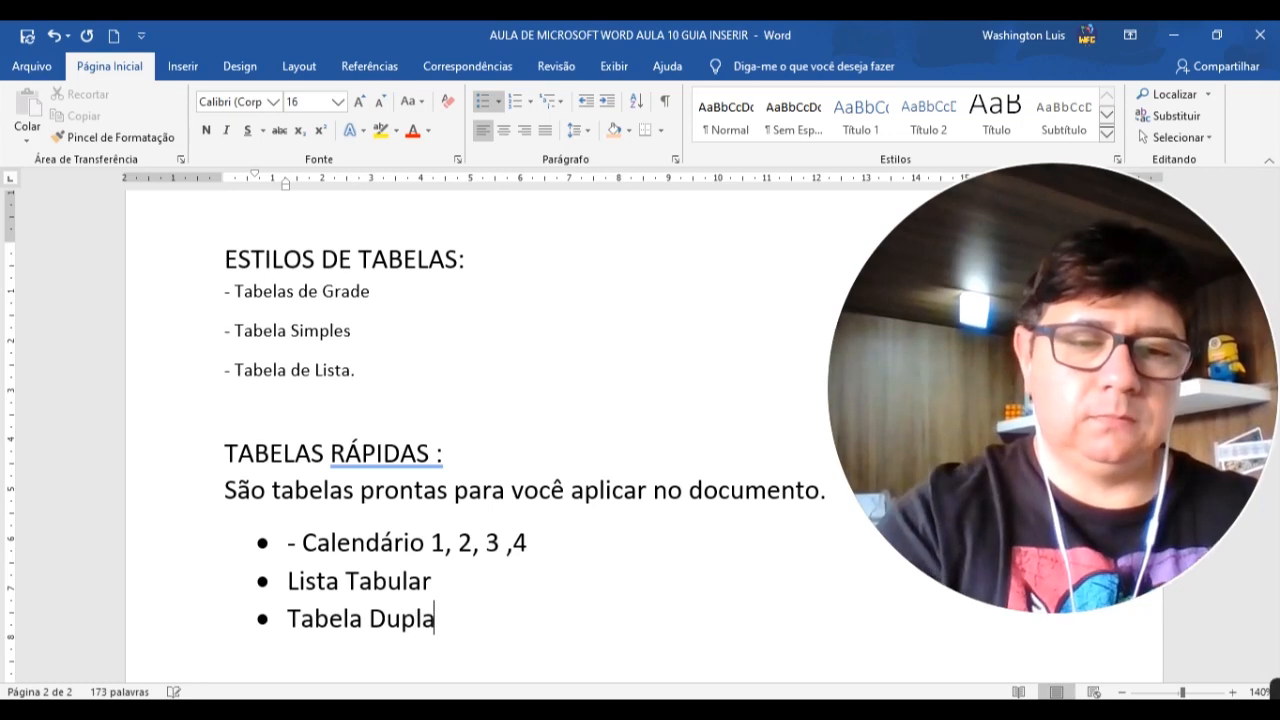
key("Return")
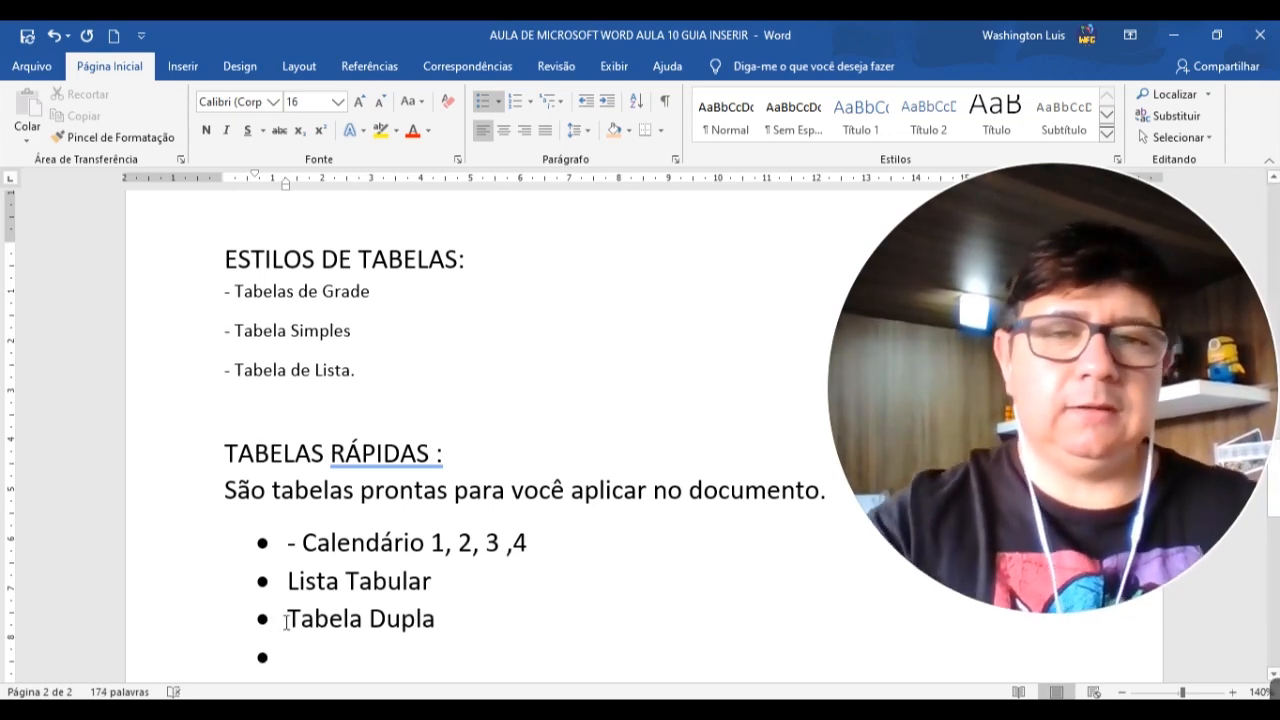
Look through the gallery of ready-made quick tables, from the calendars down to Tabela Dupla, for models missing from the list
left_click(183, 66)
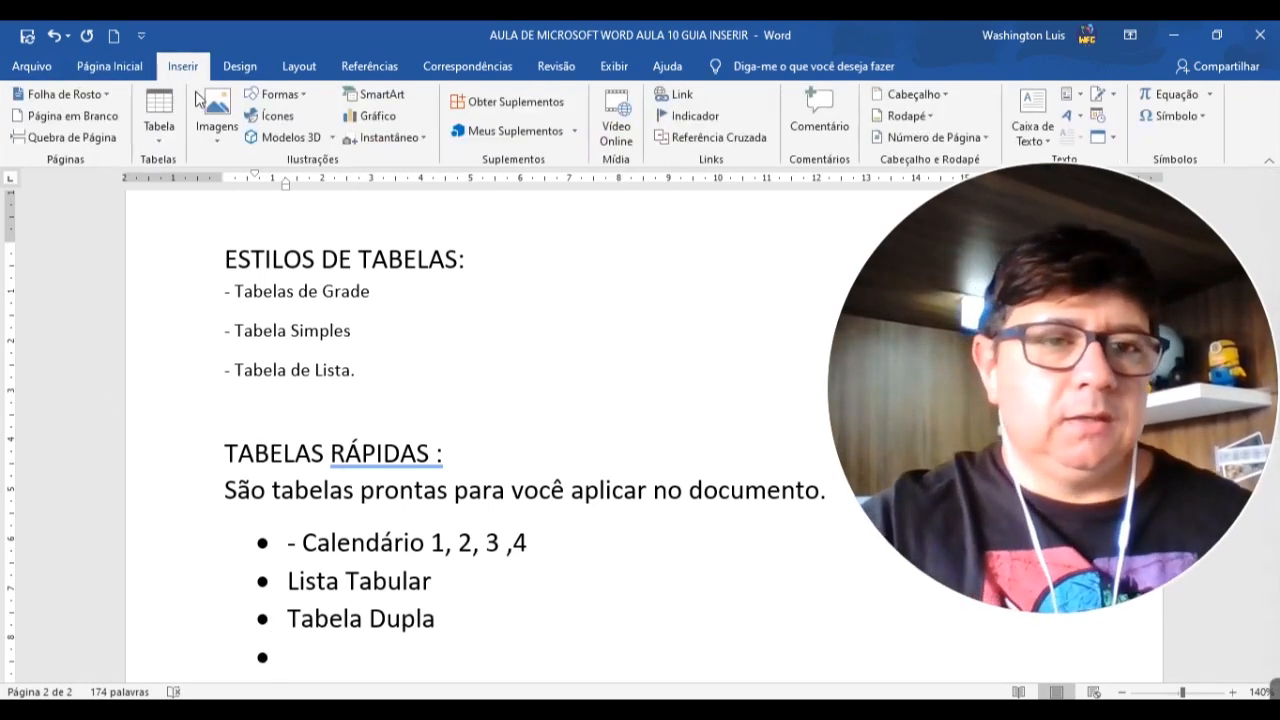
left_click(163, 138)
mouse_move(205, 422)
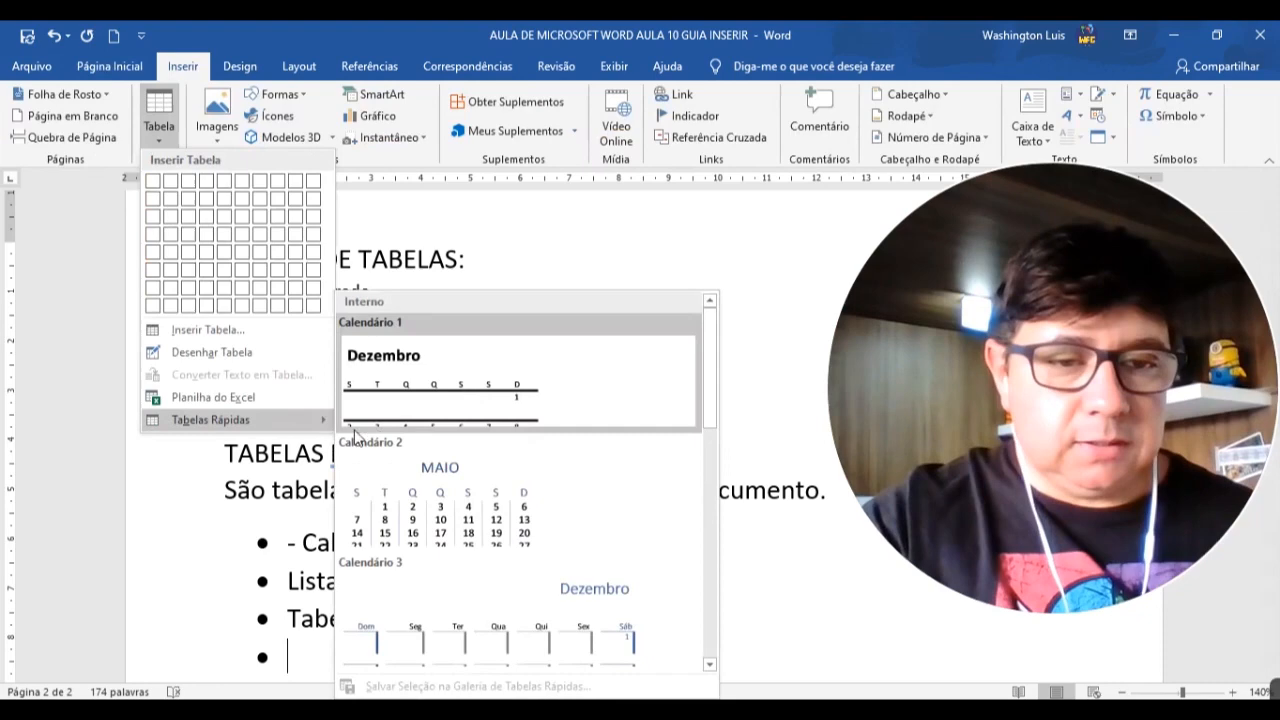
scroll(487, 458, "down", 10)
scroll(487, 458, "up", 10)
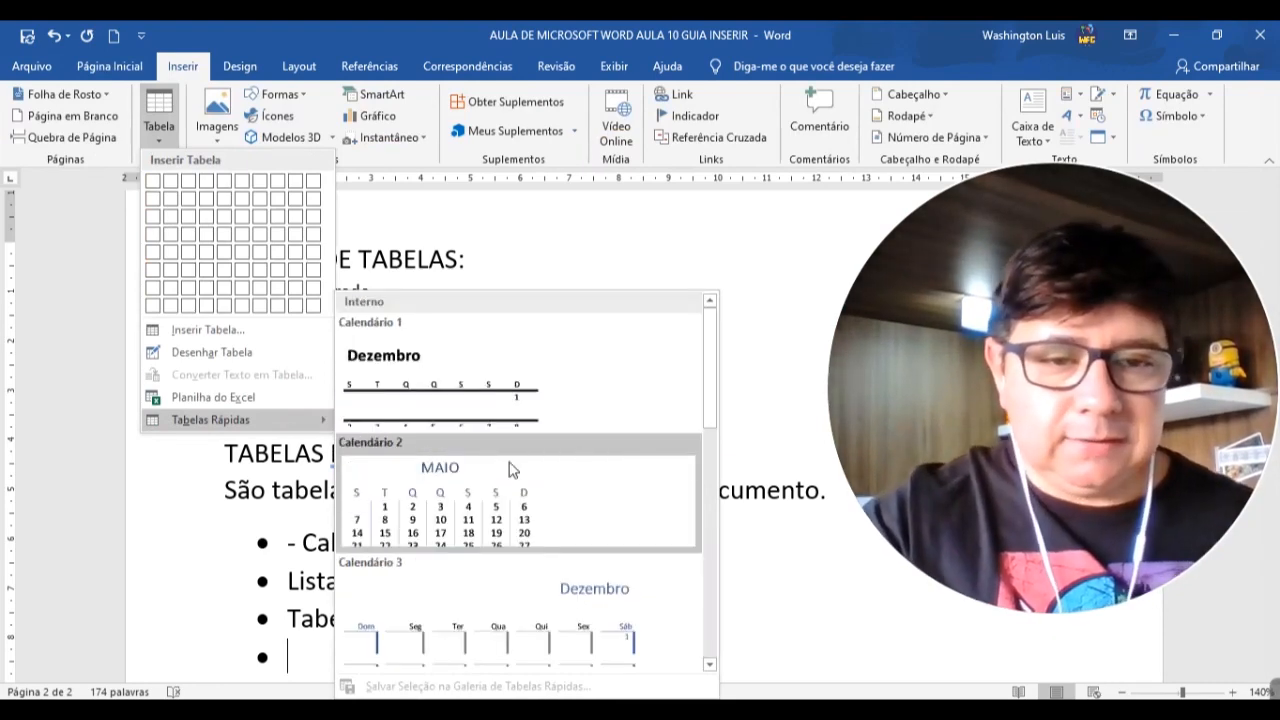
left_click_drag(706, 414, 751, 646)
scroll(432, 507, "up", 3)
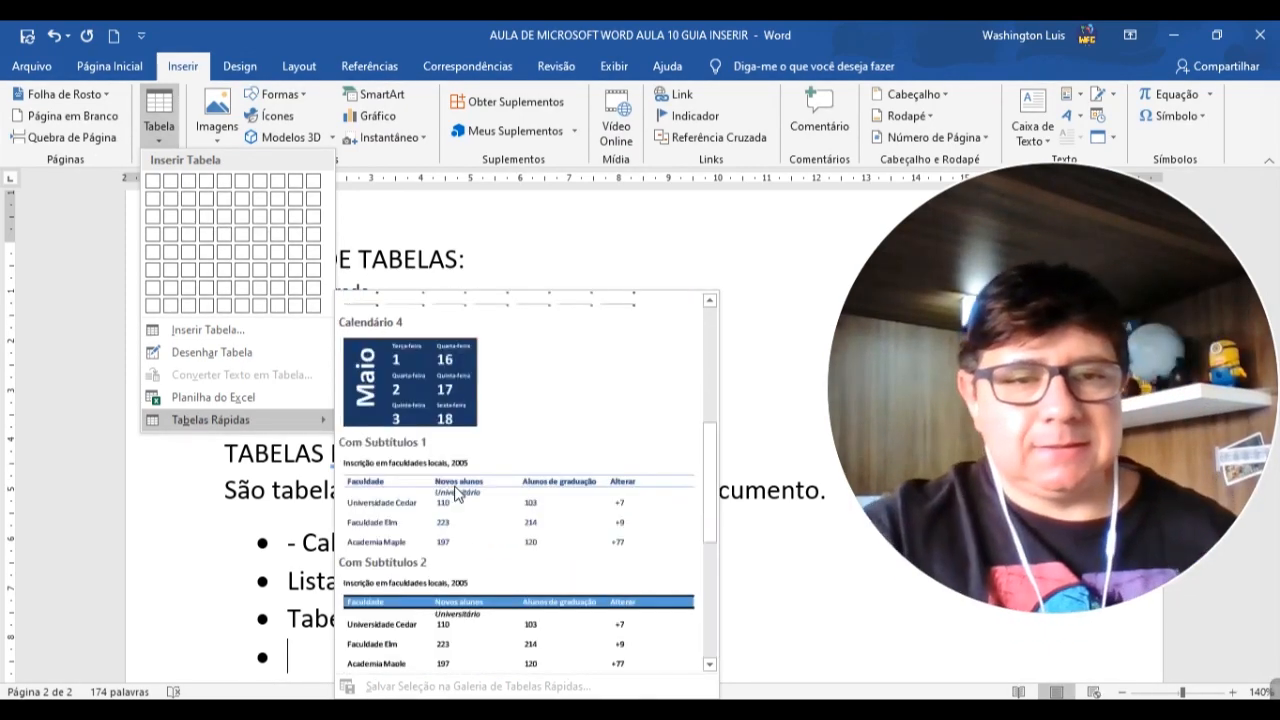
scroll(447, 578, "down", 3)
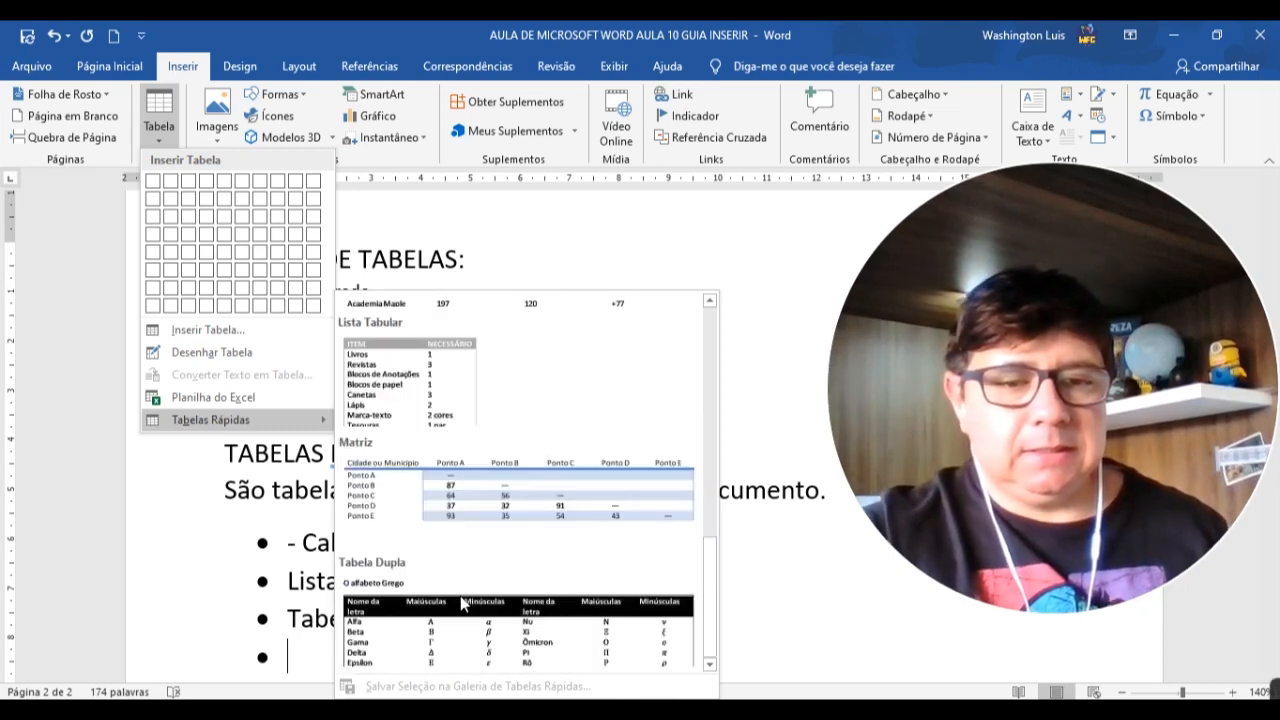
left_click(308, 572)
Add the bulleted items "Matriz" and "Com subtítulo 1 e 2" below Tabela Dupla
type("Mar")
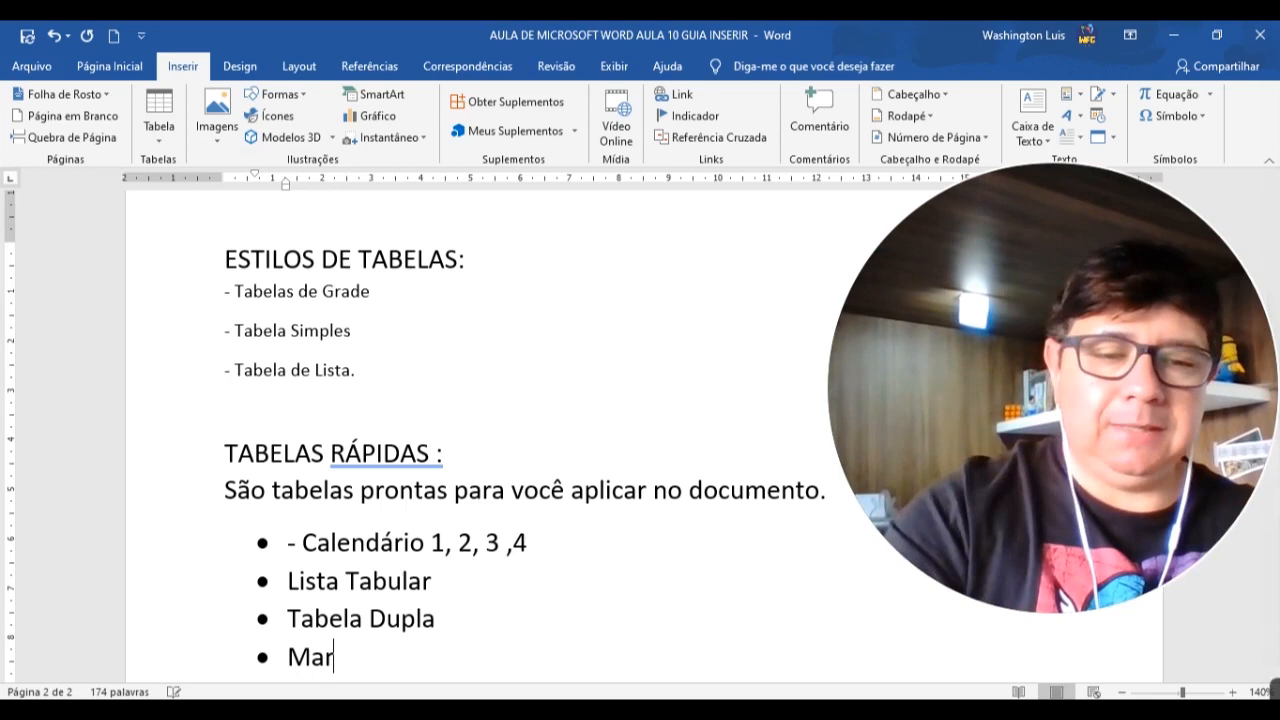
type("riz")
key("Return")
type("Com su")
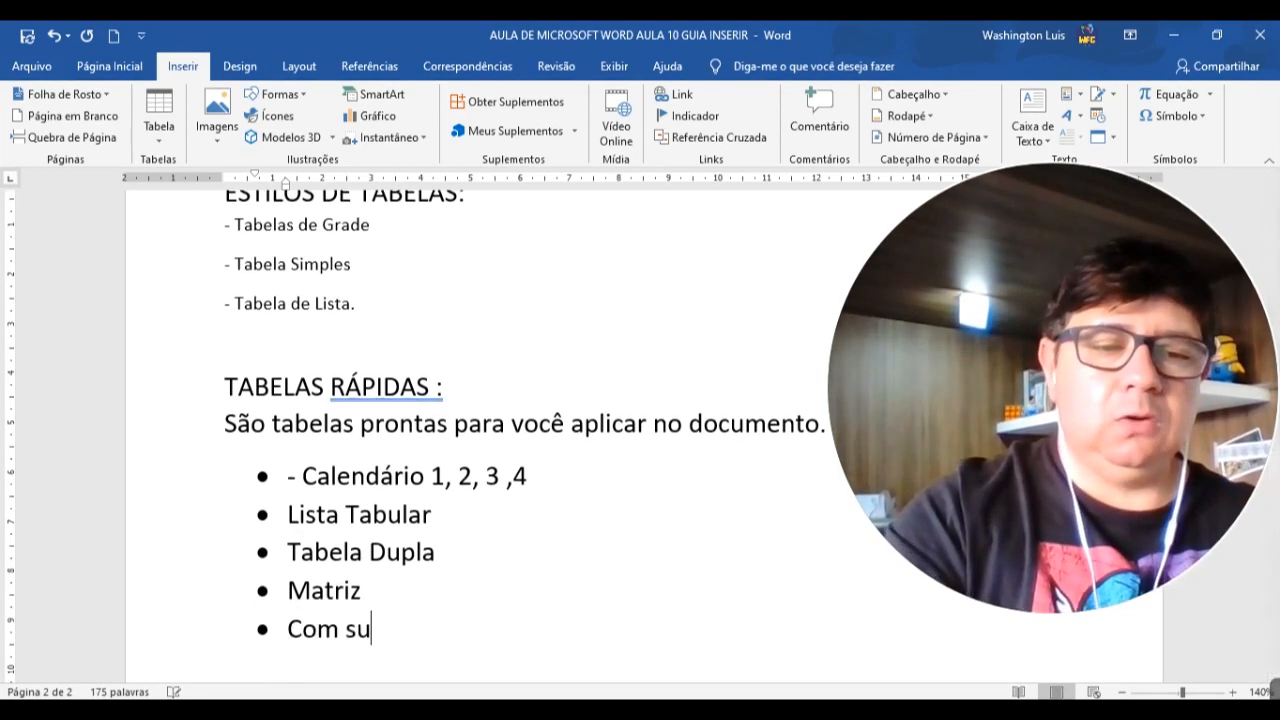
type("btítulo 1")
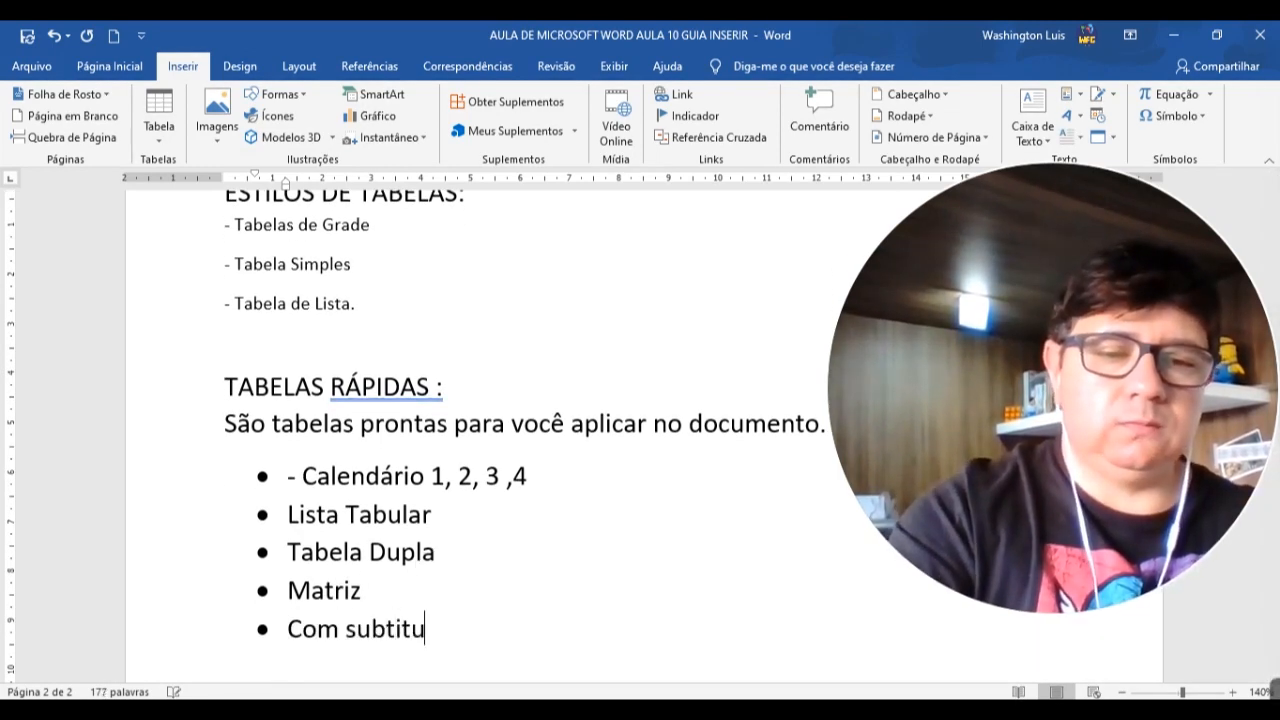
type(" e 2")
key("BackSpace")
type("2")
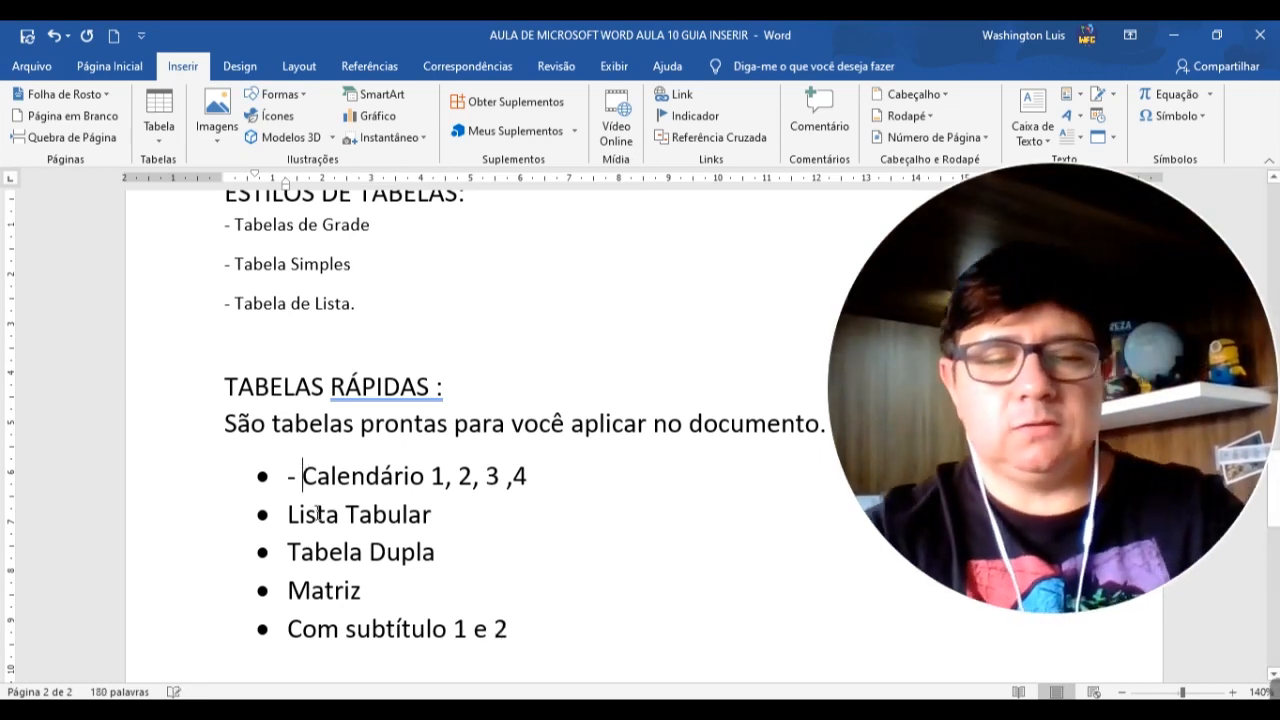
Remove the dash before "Calendário 1, 2, 3 ,4" and reduce the font size of all five bulleted quick table items
key("BackSpace")
key("BackSpace")
left_click_drag(531, 631, 278, 478)
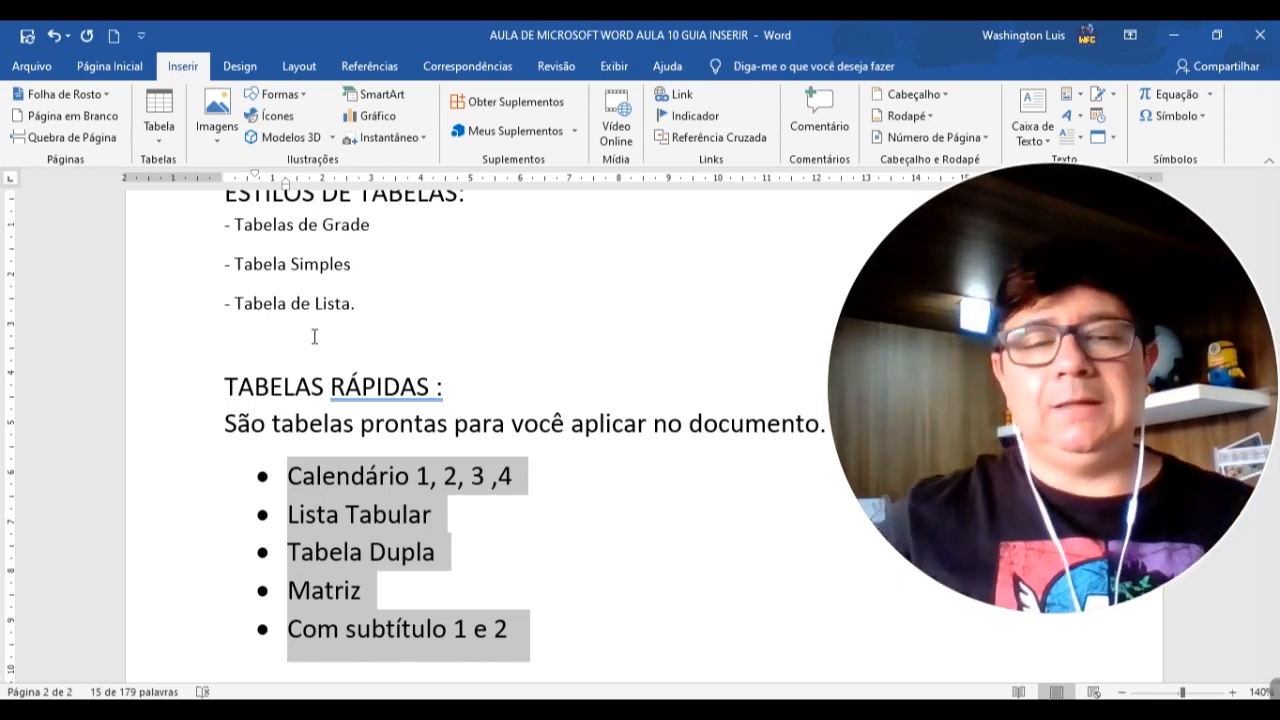
key("ctrl+shift+less")
key("ctrl+shift+less")
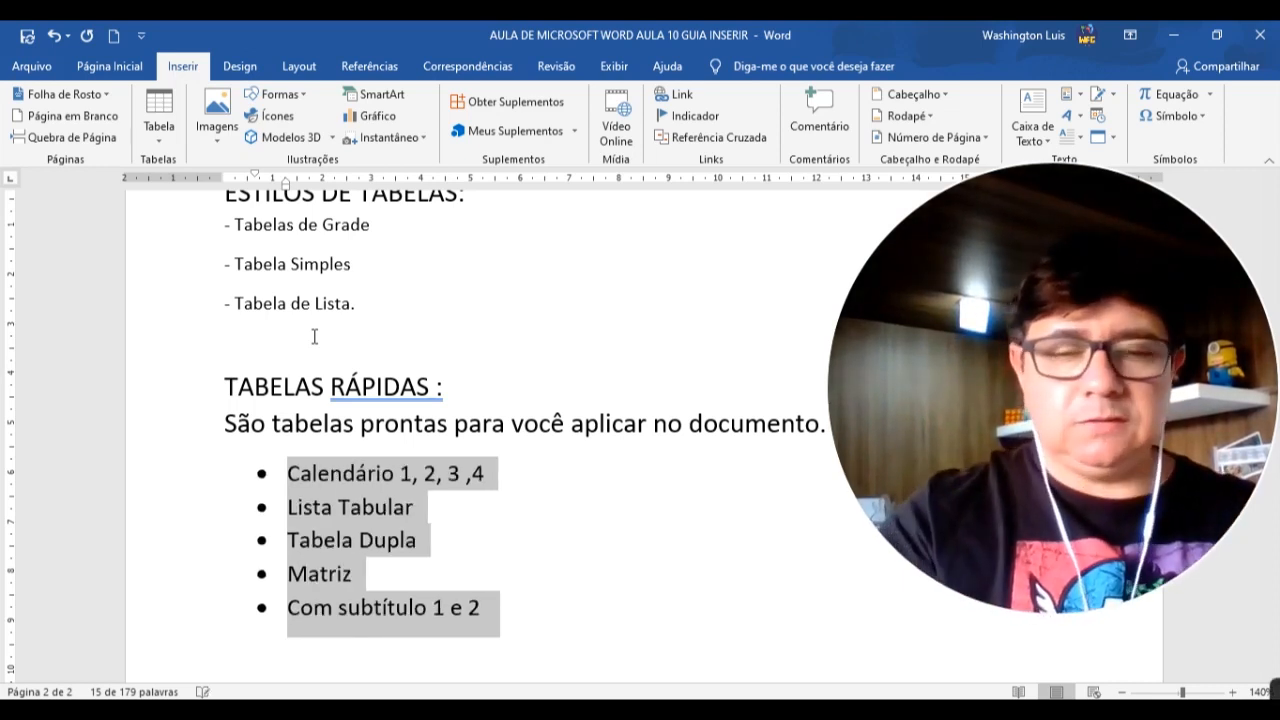